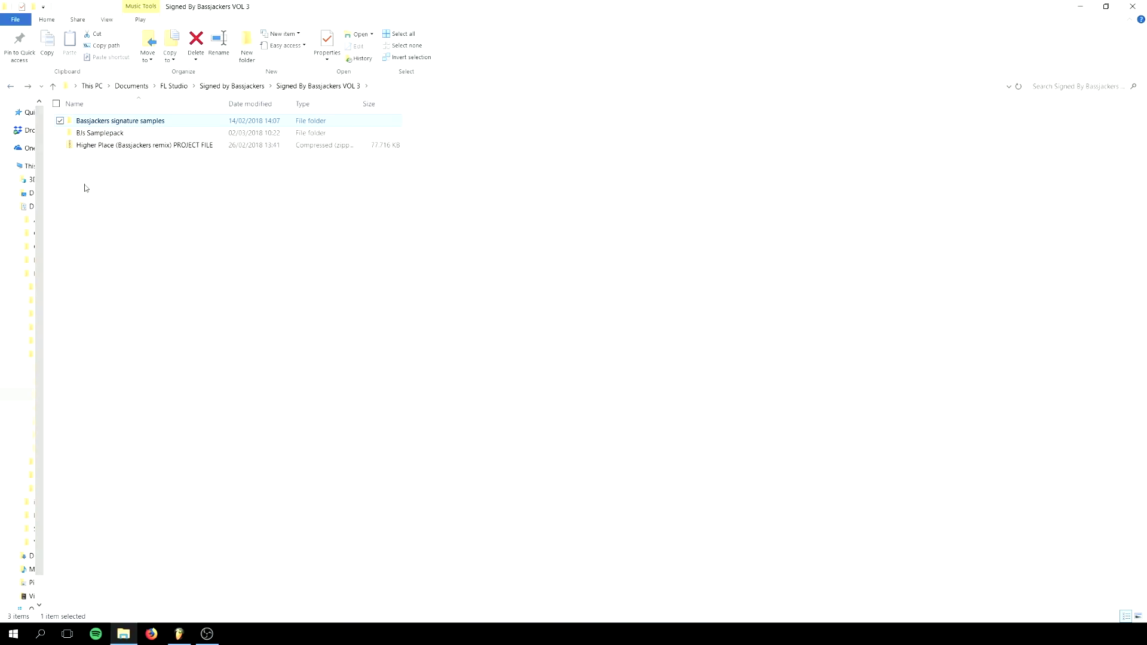
- Look through the sample files in the BJs Samplepack folder and return to the parent folder
double_click(97, 134)
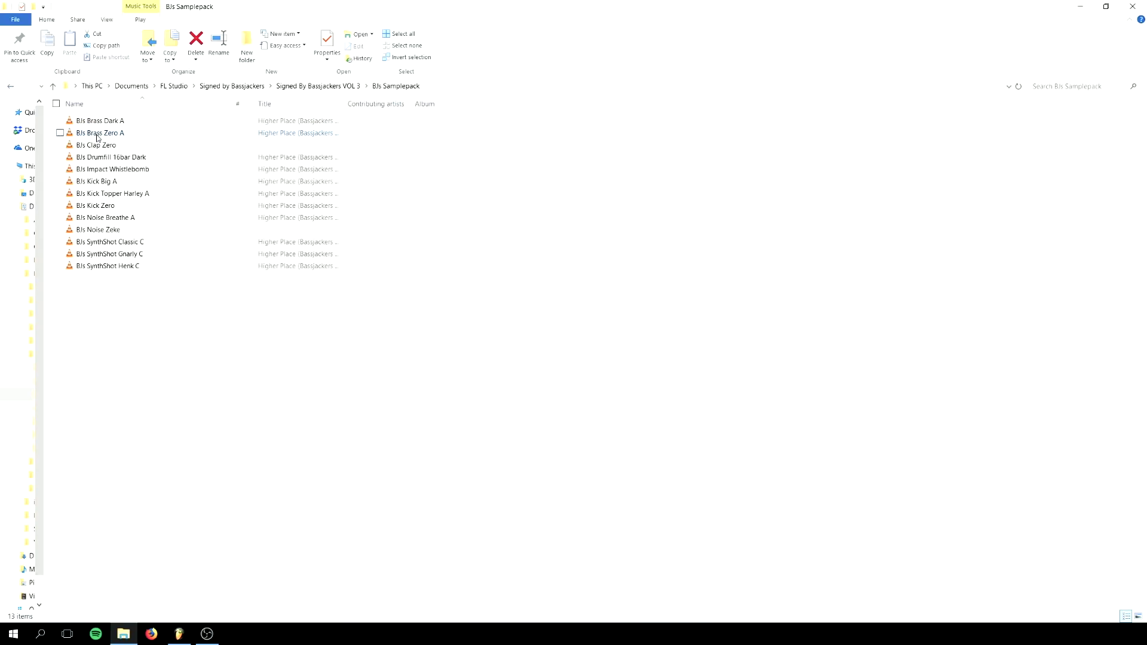
drag(123, 305, 70, 113)
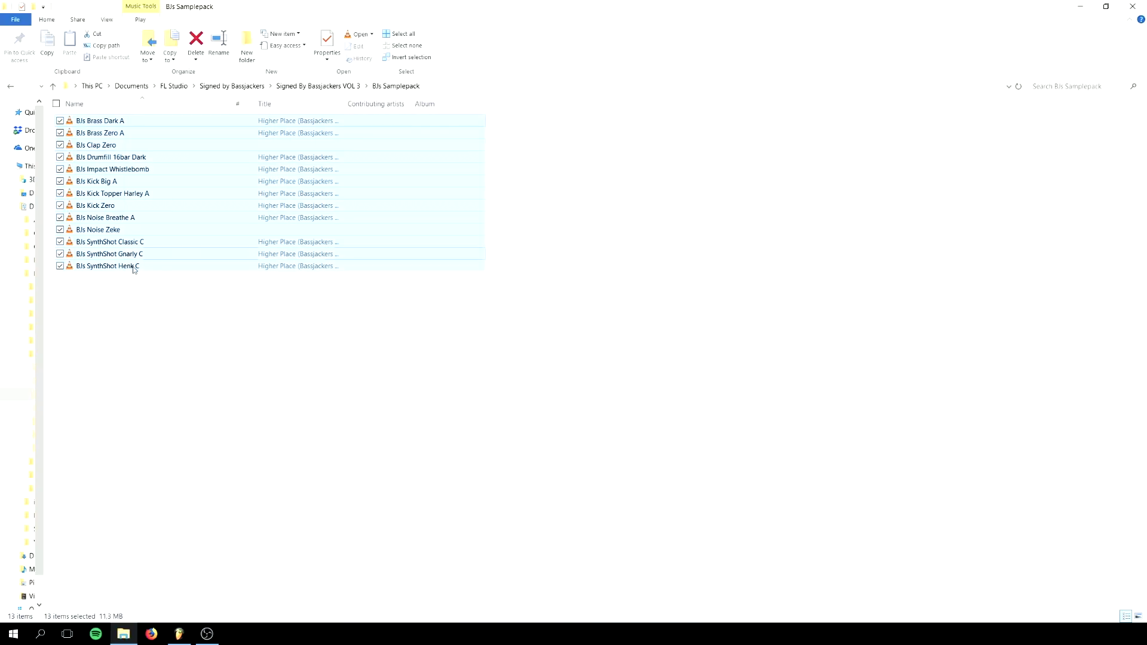
click(130, 325)
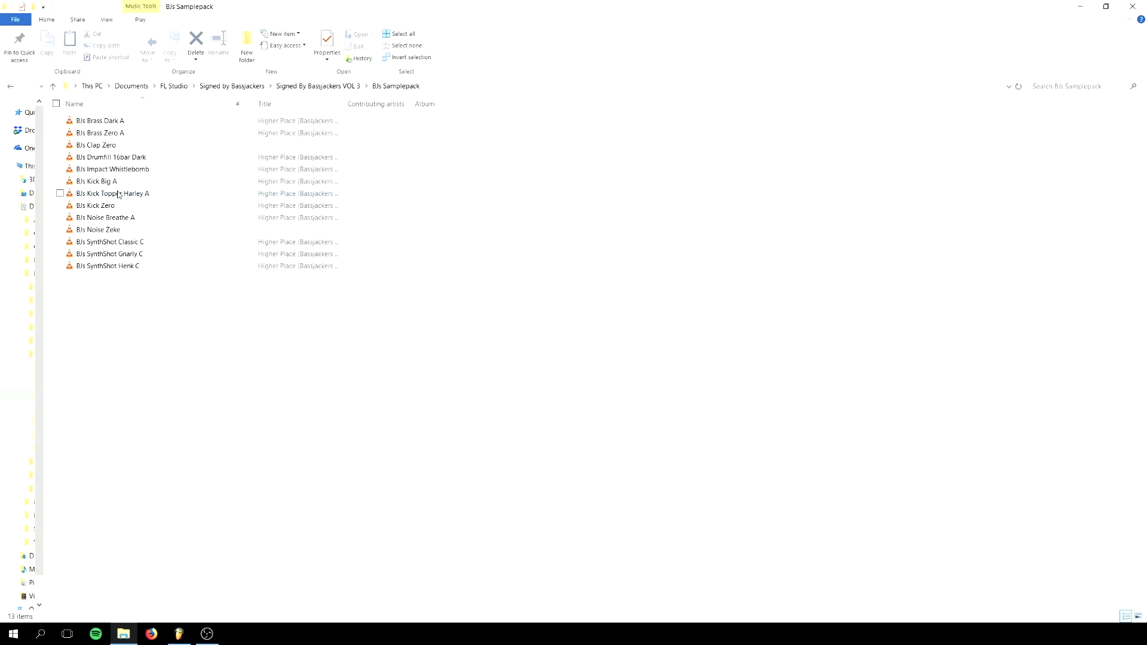
click(11, 86)
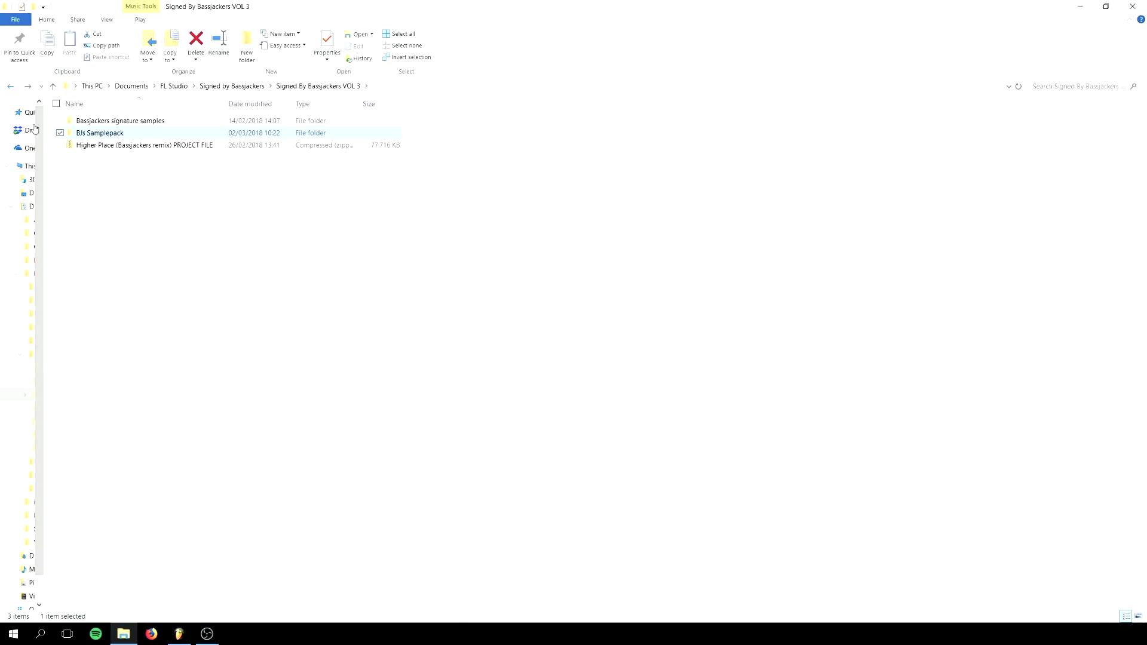
click(105, 174)
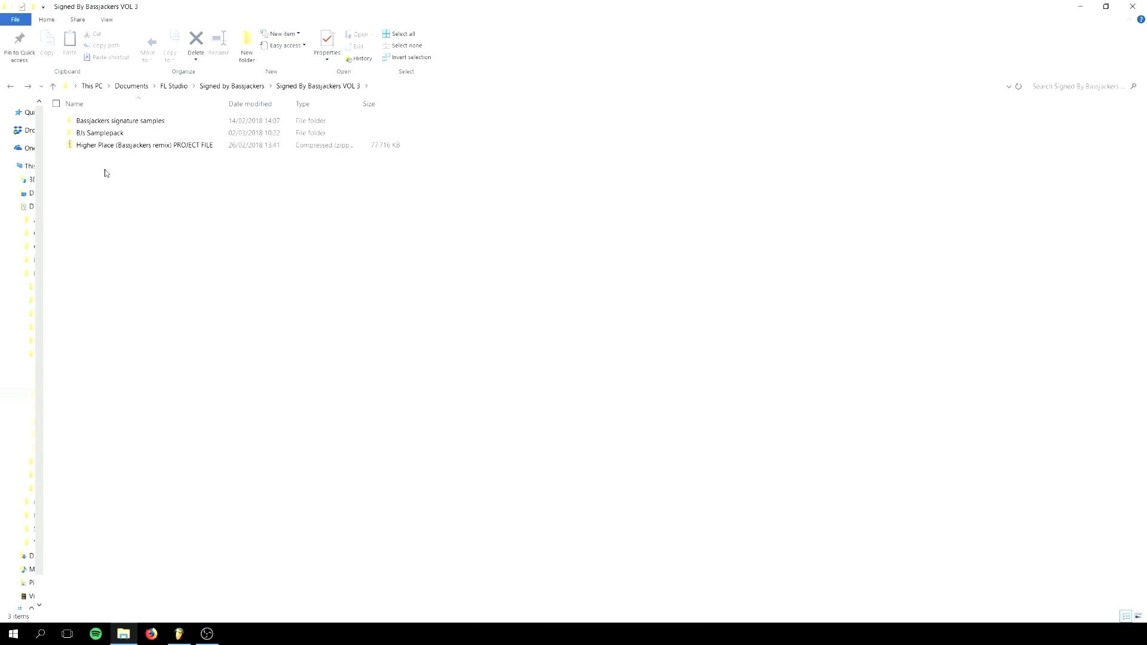
- Open the "Higher Place (Bassjackers remix) PROJECT FILE" archive in FL Studio
click(100, 146)
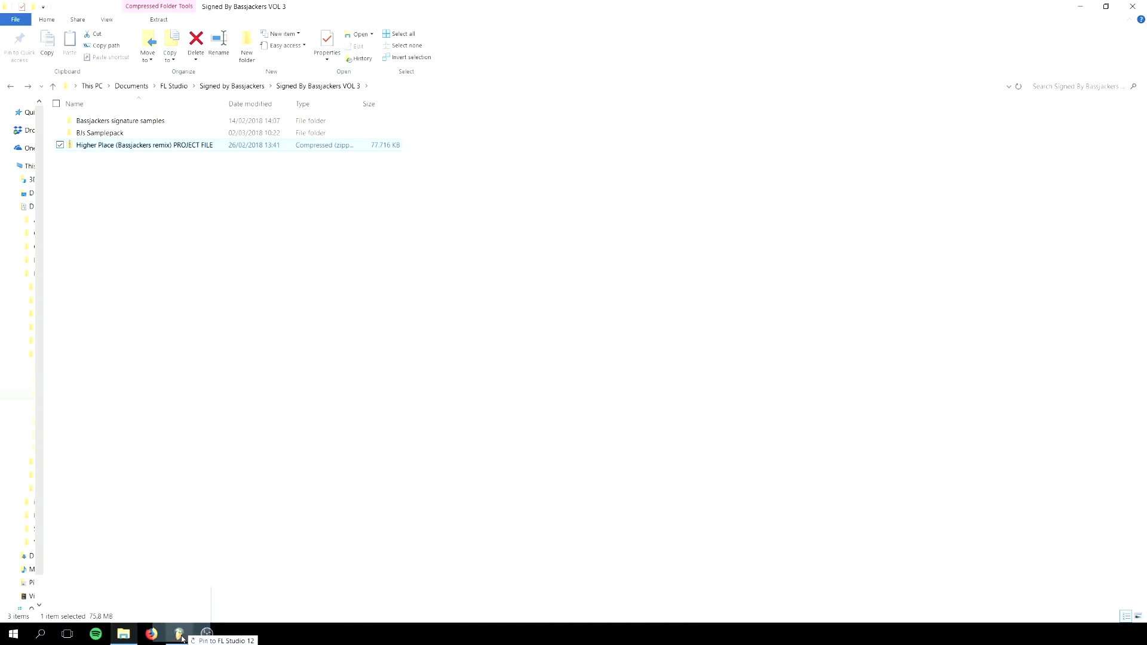
click(187, 591)
drag(115, 39, 115, 40)
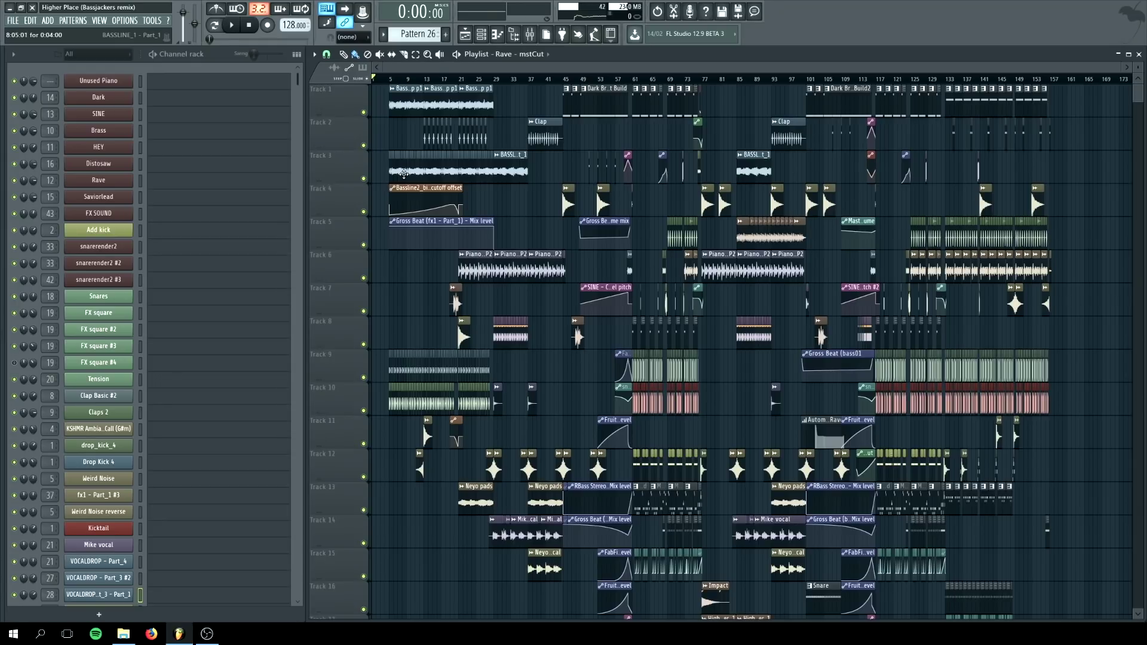
- Highlight the arrangement's sections in turn on the playlist timeline: bars 5 to 45, 45 to 77 and 77 to 134
scroll(405, 175, up, 2)
scroll(401, 171, up, 3)
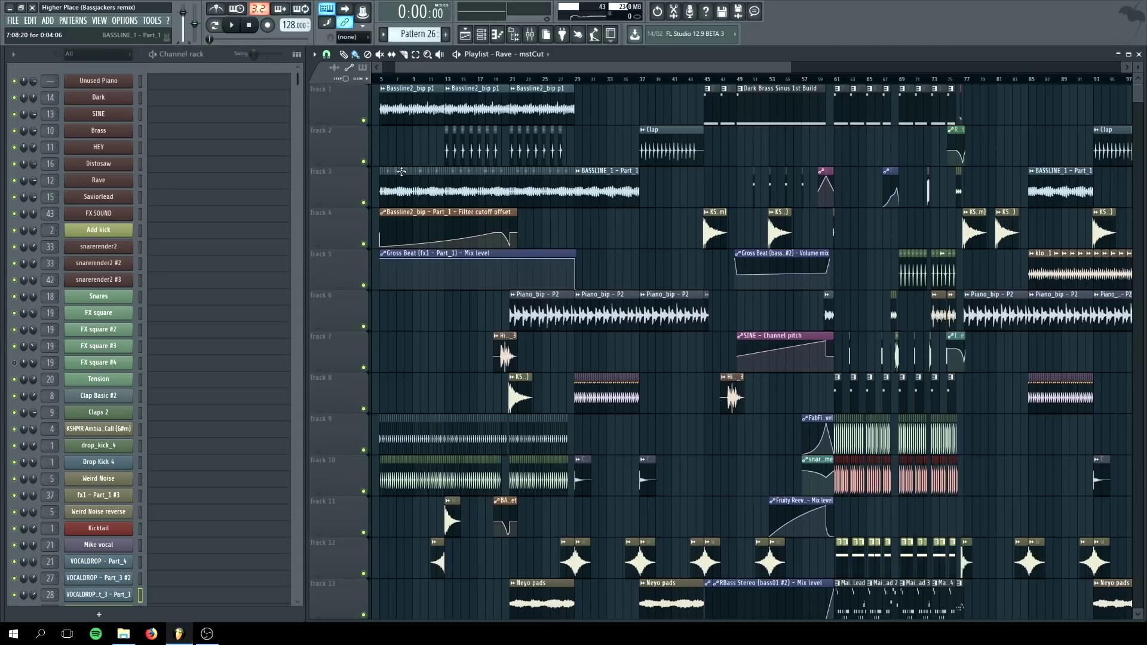
drag(383, 81, 762, 68)
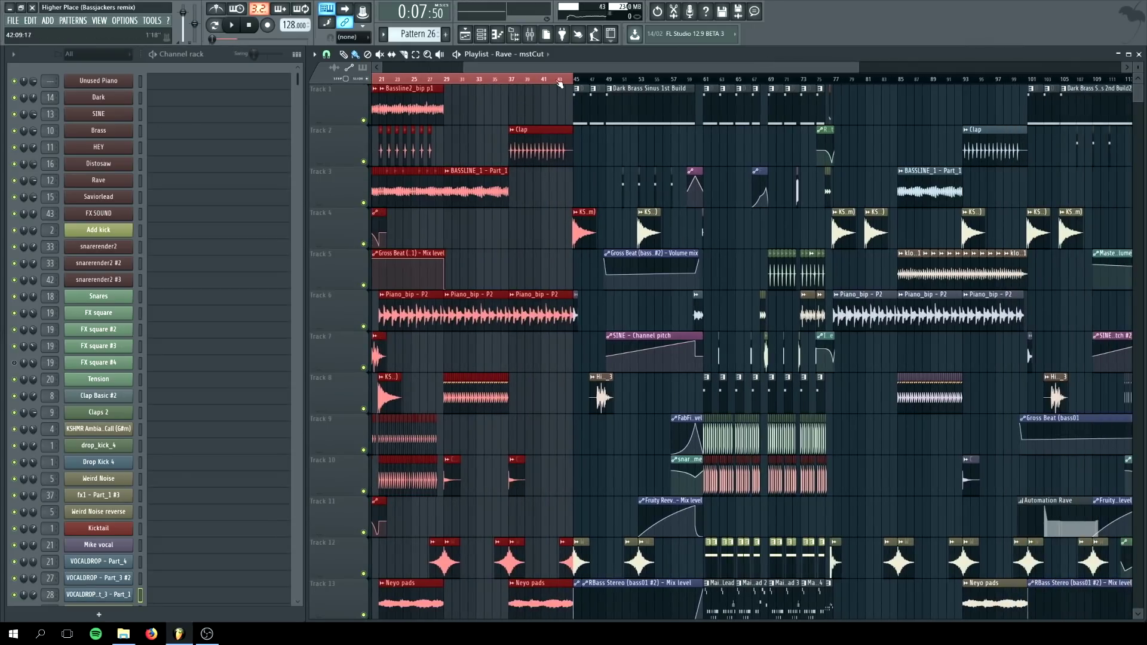
drag(578, 82, 829, 88)
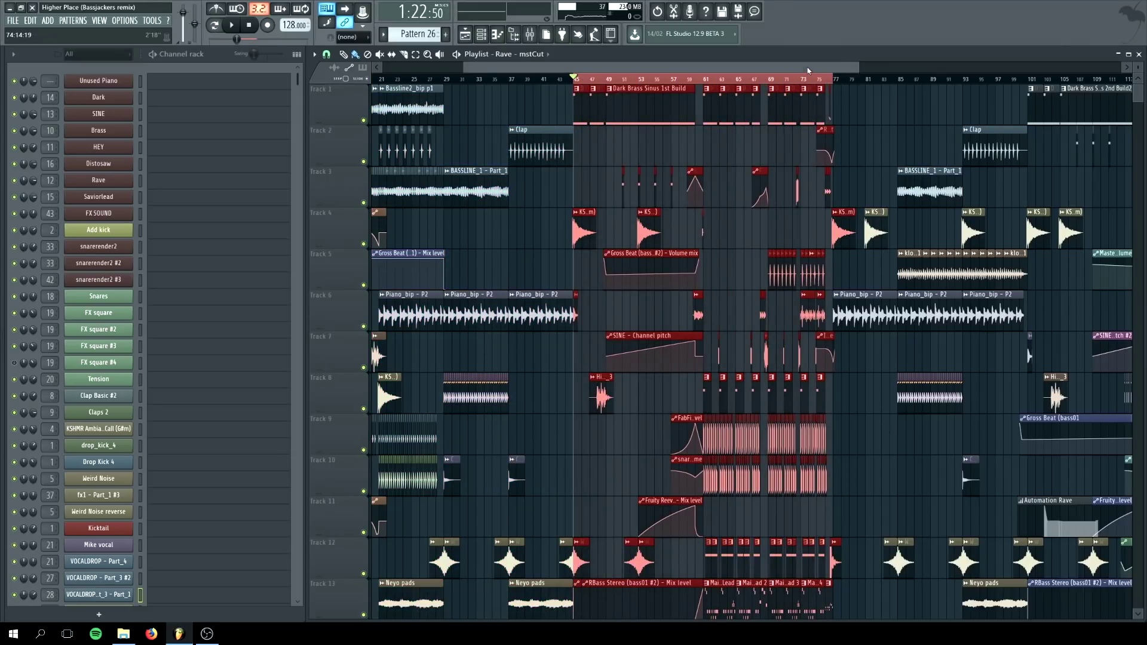
scroll(863, 127, right, 4)
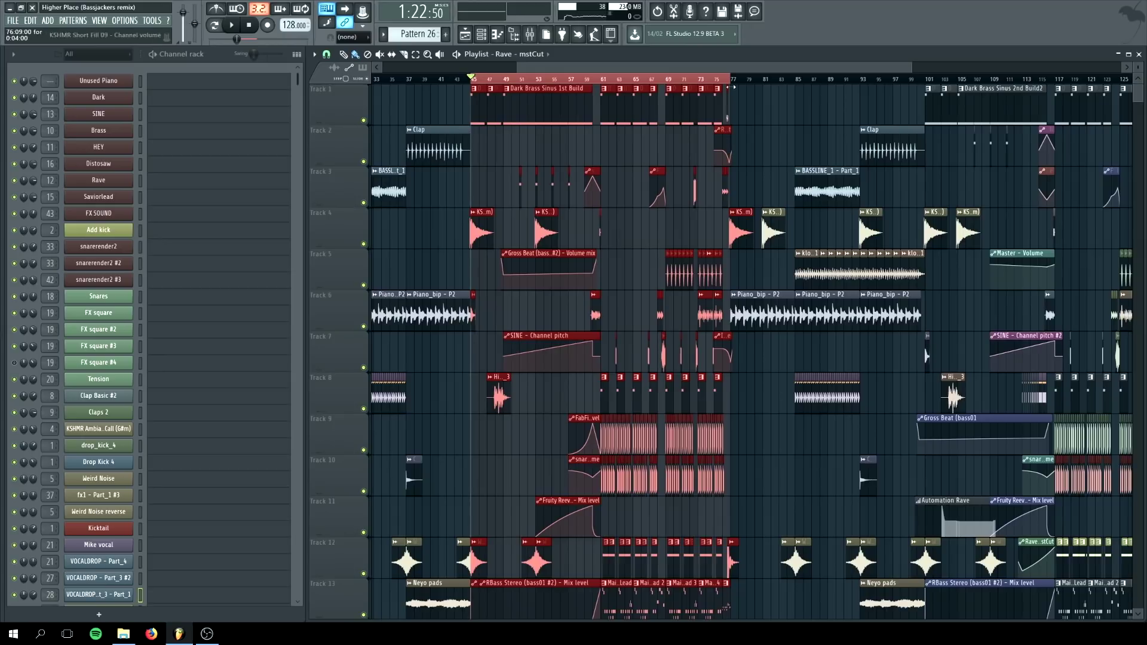
scroll(730, 66, right, 7)
drag(558, 82, 1009, 86)
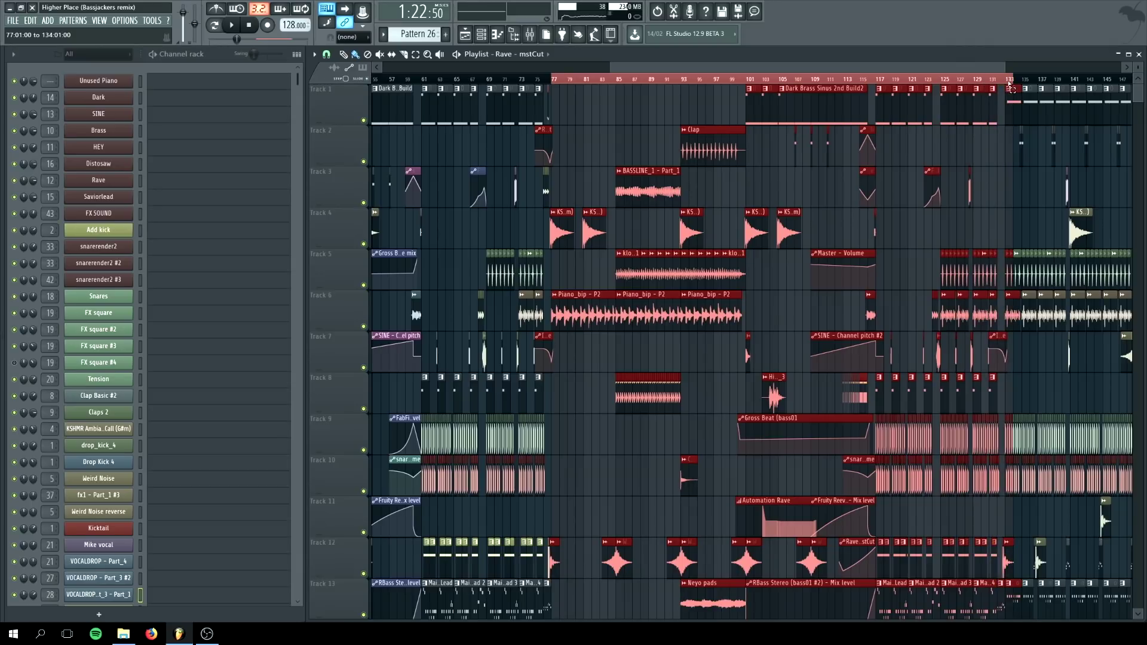
click(1010, 86)
- Play the intro from bar 5, follow its clips across the playlist tracks, and stop playback
scroll(690, 381, down, 3)
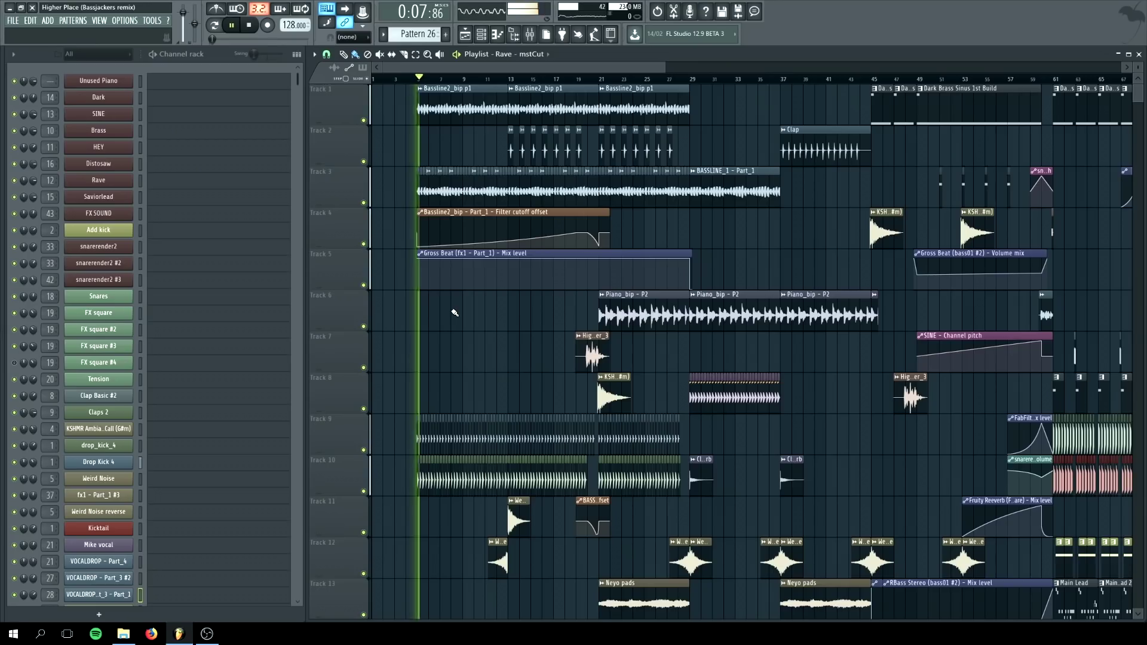
scroll(476, 376, up, 3)
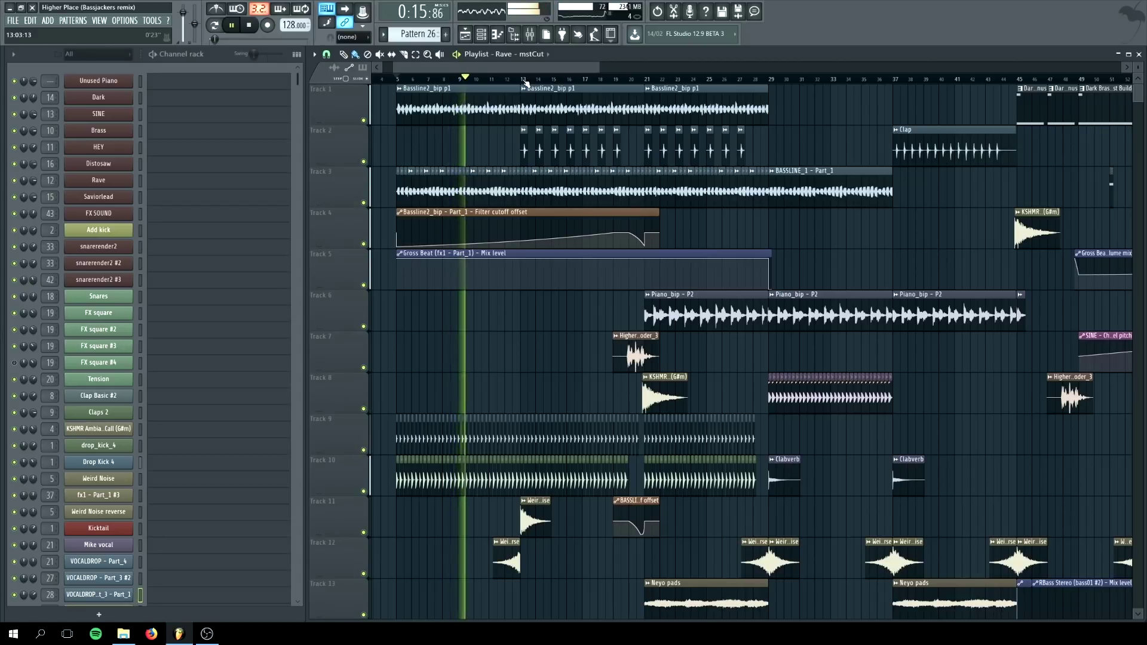
scroll(505, 193, right, 2)
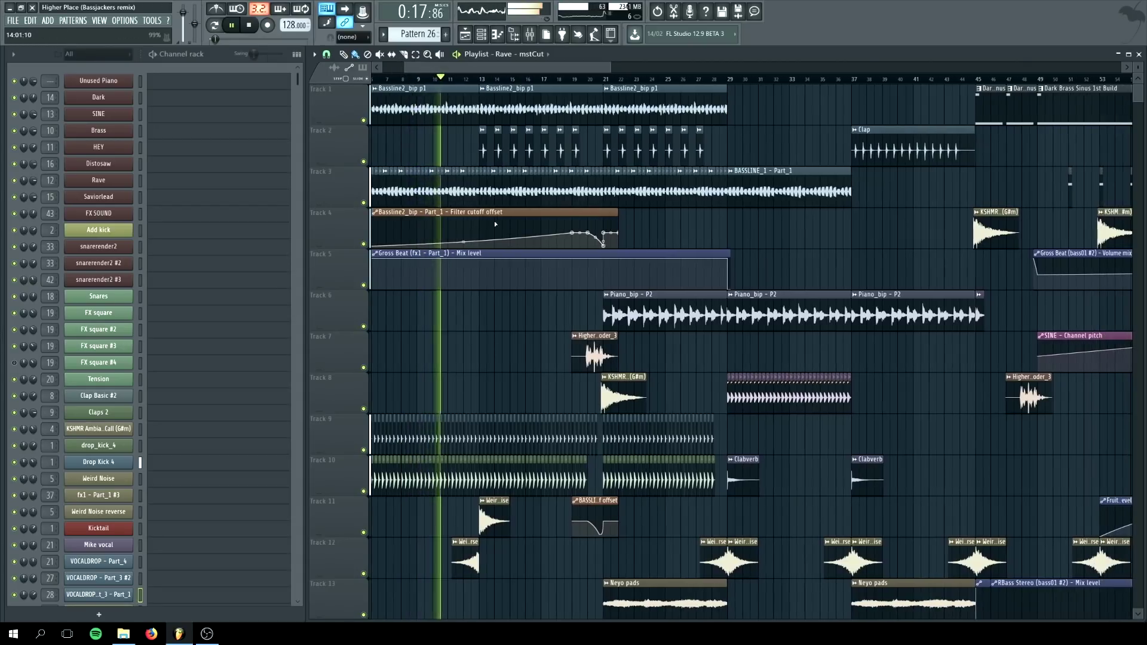
ctrl+scroll(494, 231, up, 2)
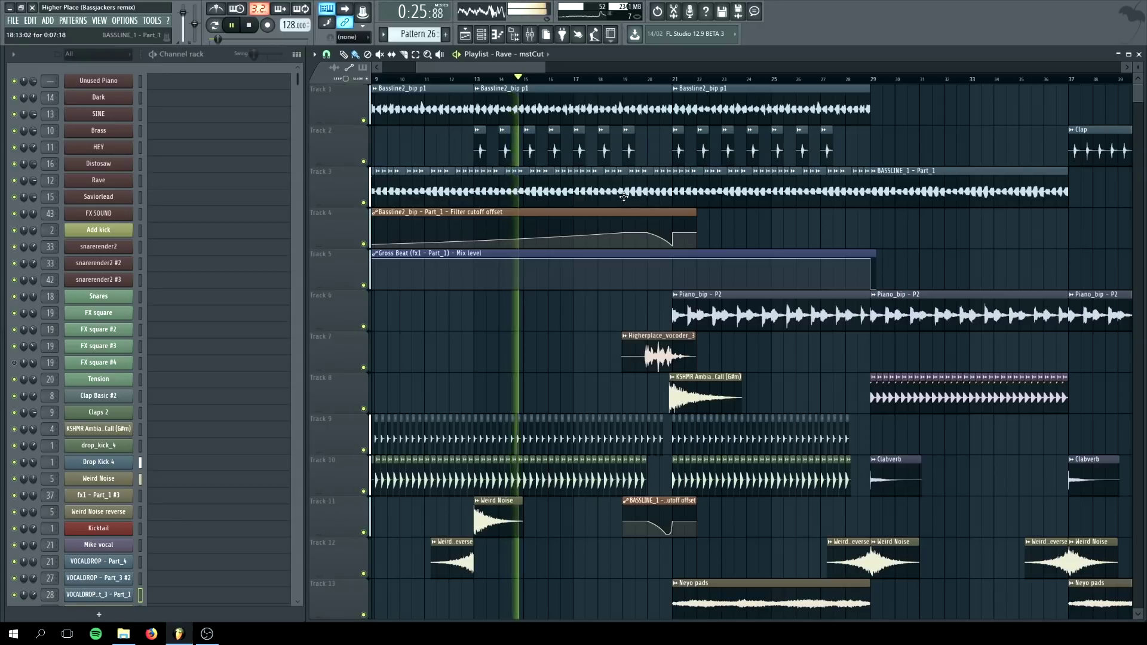
ctrl+scroll(622, 196, down, 2)
ctrl+scroll(698, 235, up, 2)
drag(574, 70, 661, 66)
scroll(694, 213, down, 6)
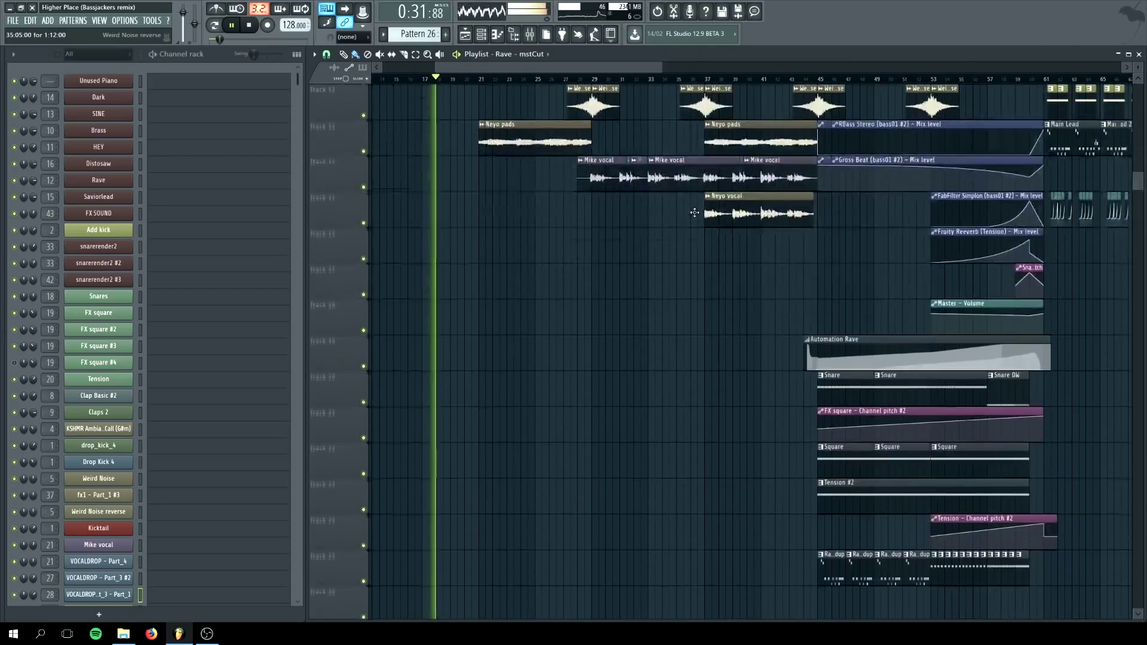
scroll(694, 213, down, 3)
scroll(694, 213, up, 9)
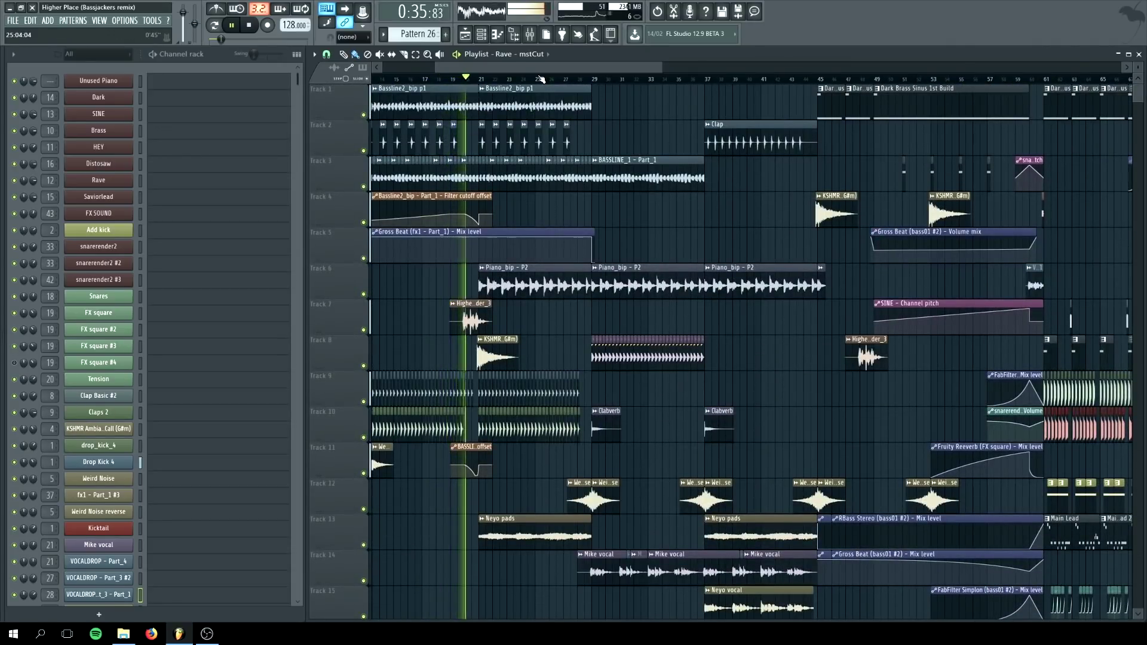
scroll(551, 70, up, 1)
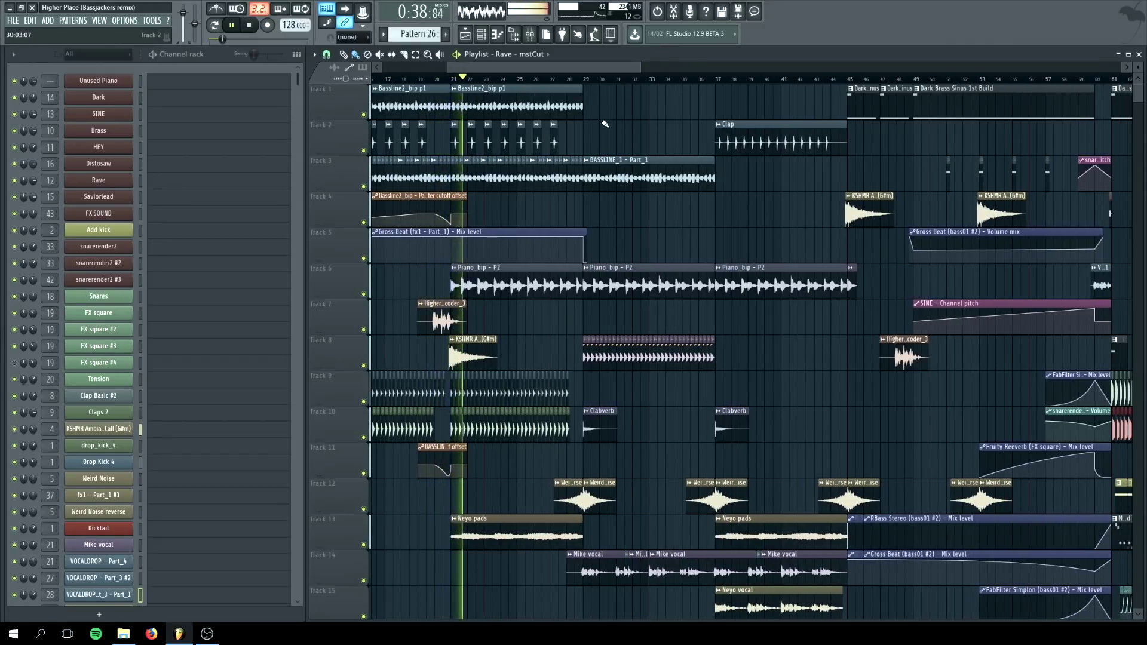
scroll(551, 71, down, 4)
key(space)
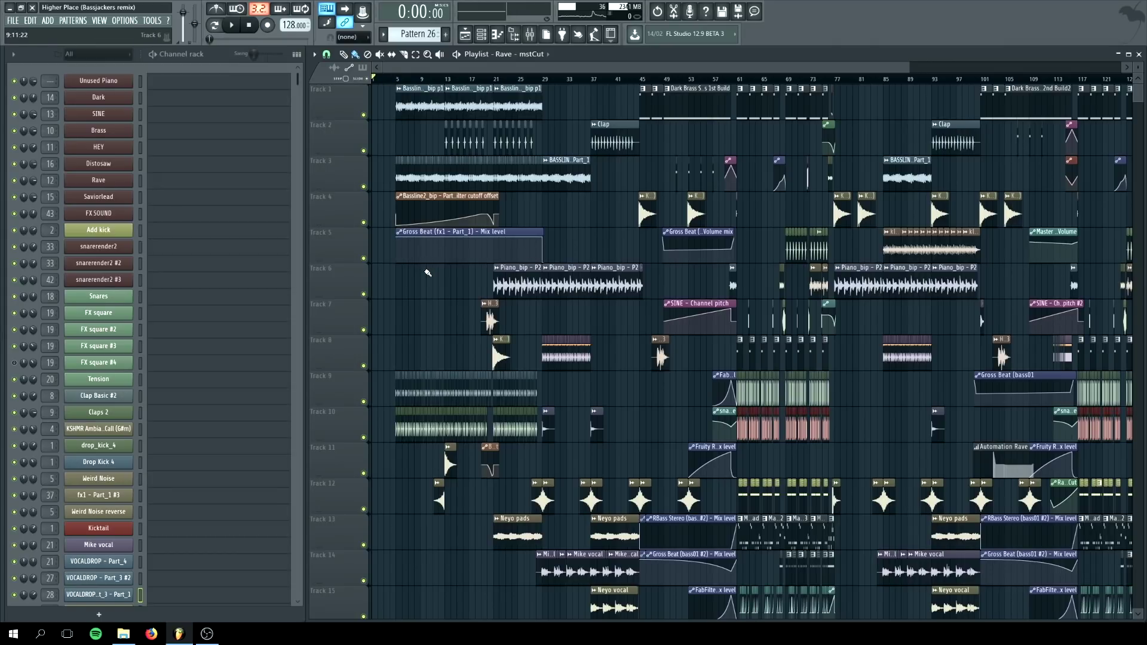
- Examine the layered kick clips on tracks 9 and 10 and the chopped bassline clips on track 3 up close
scroll(424, 281, up, 3)
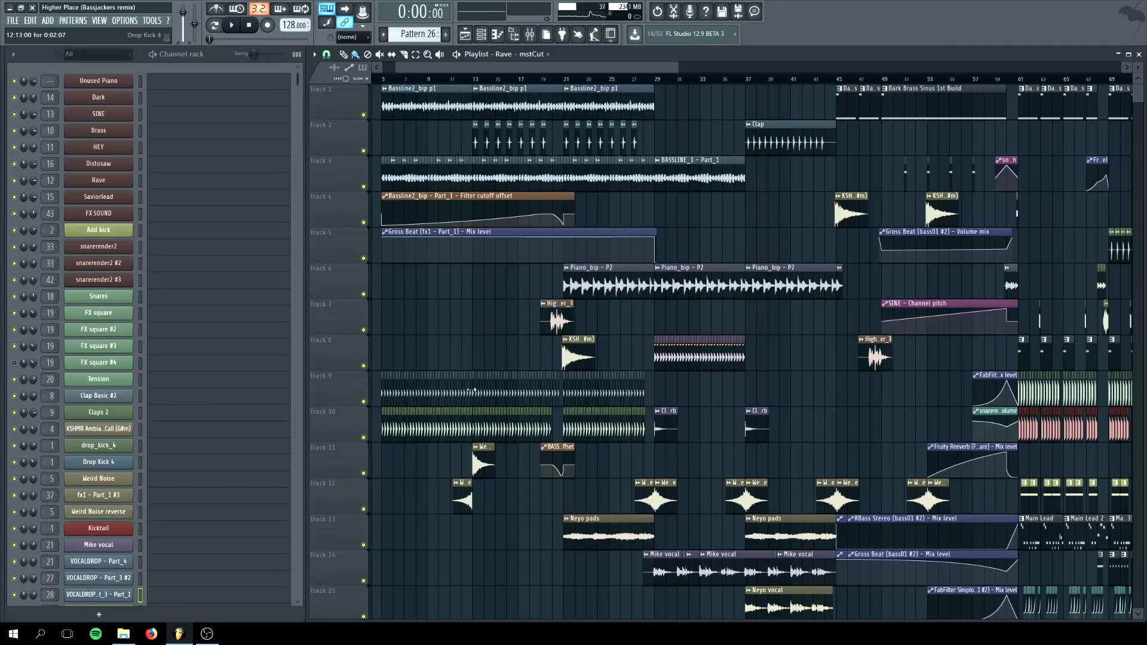
scroll(473, 392, up, 4)
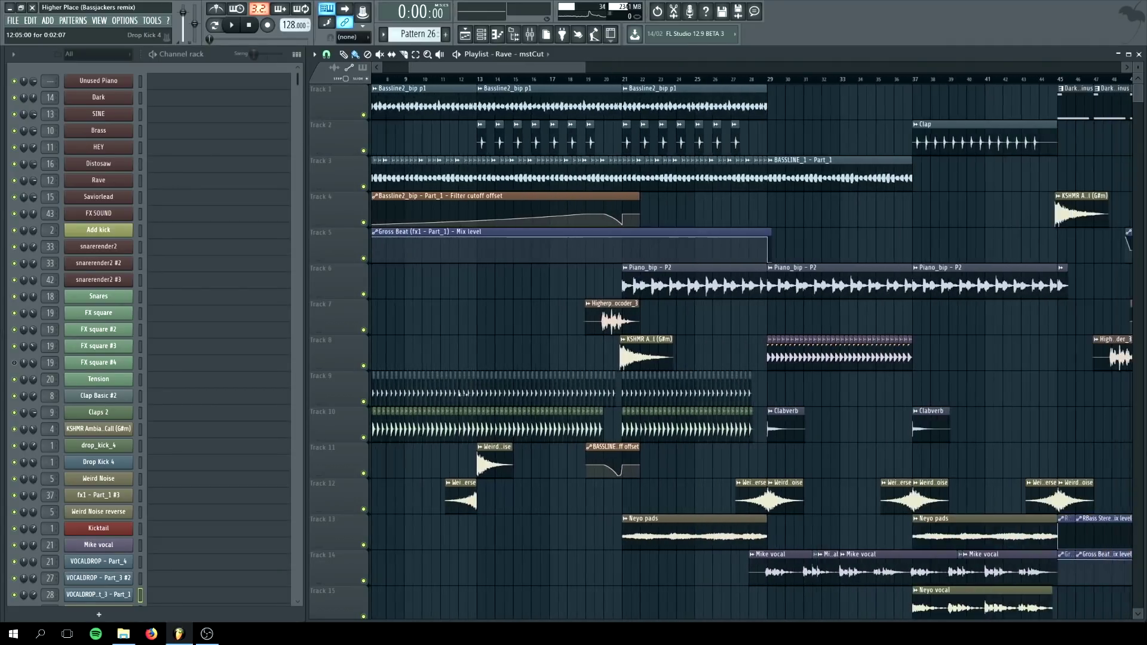
scroll(463, 393, up, 8)
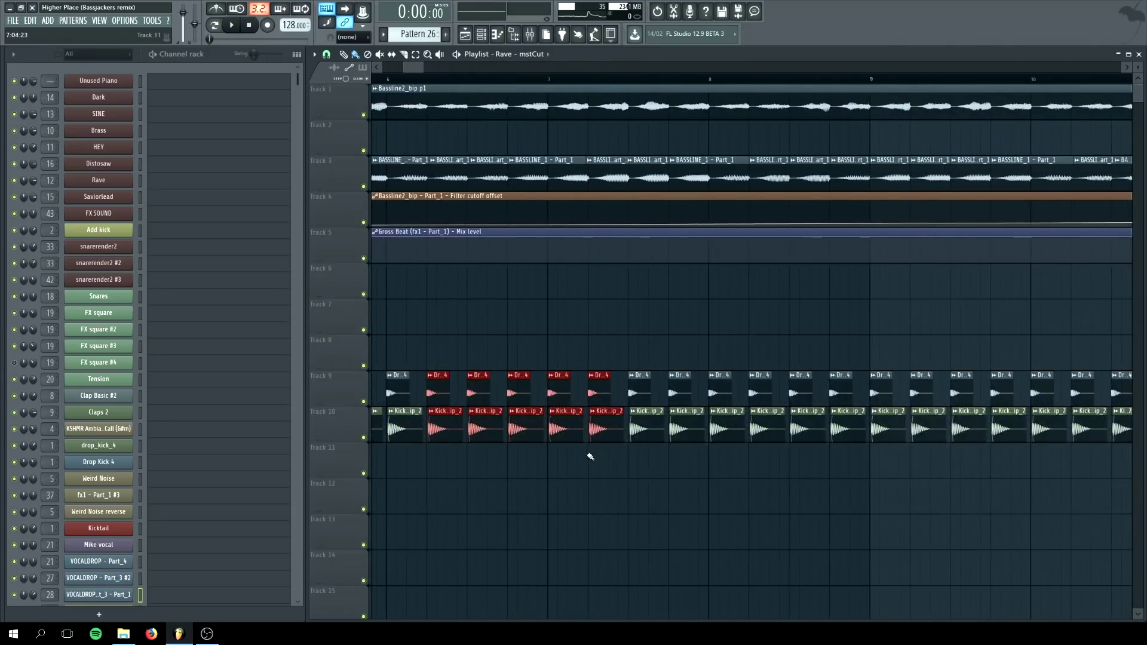
scroll(589, 458, down, 8)
scroll(582, 175, up, 8)
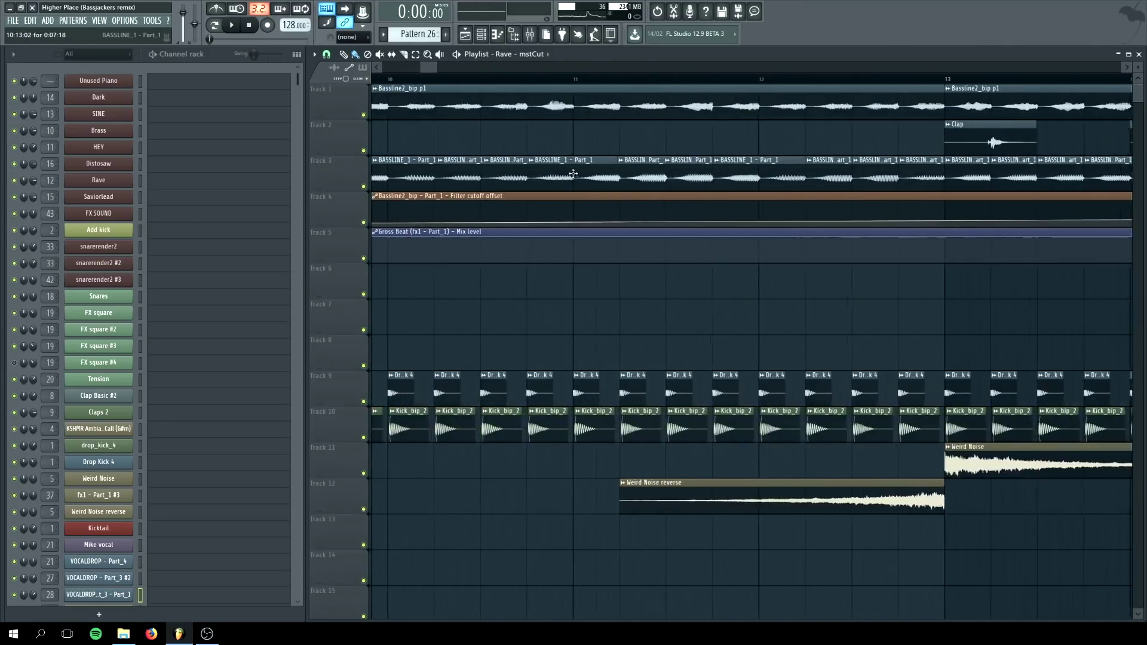
drag(684, 177, 735, 174)
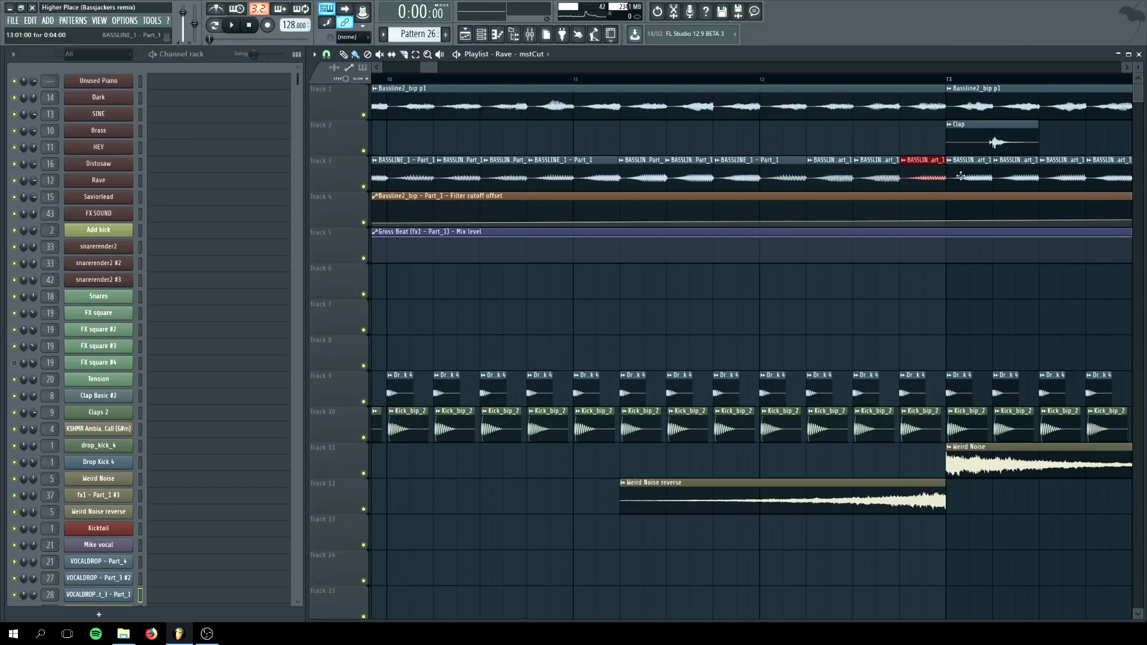
scroll(983, 177, down, 3)
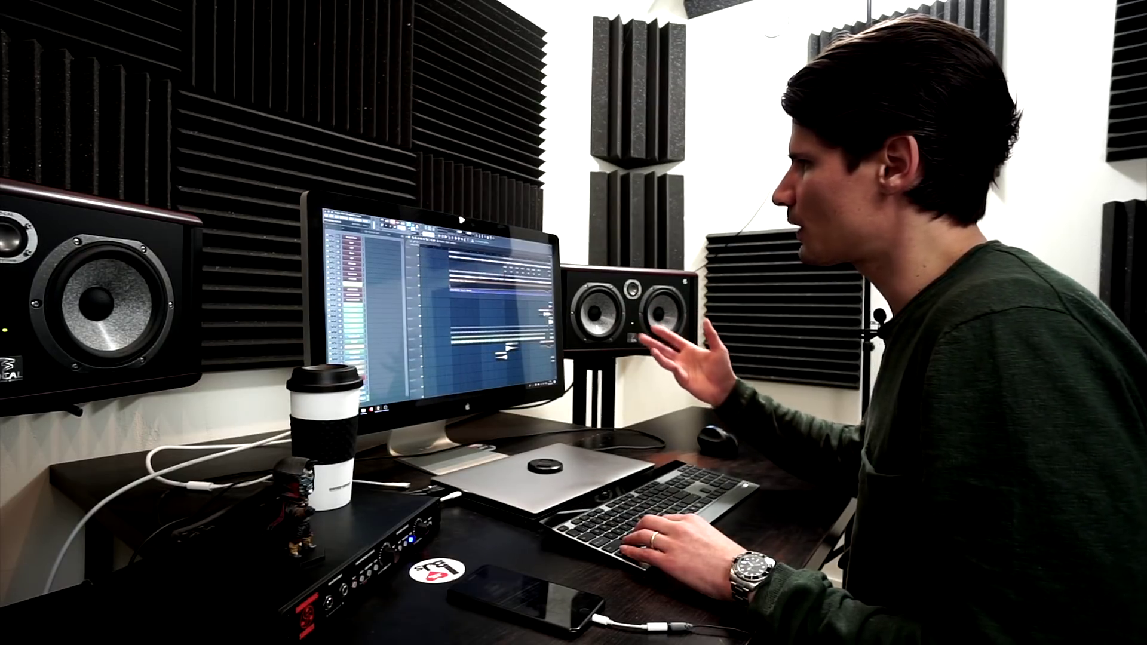
click(473, 257)
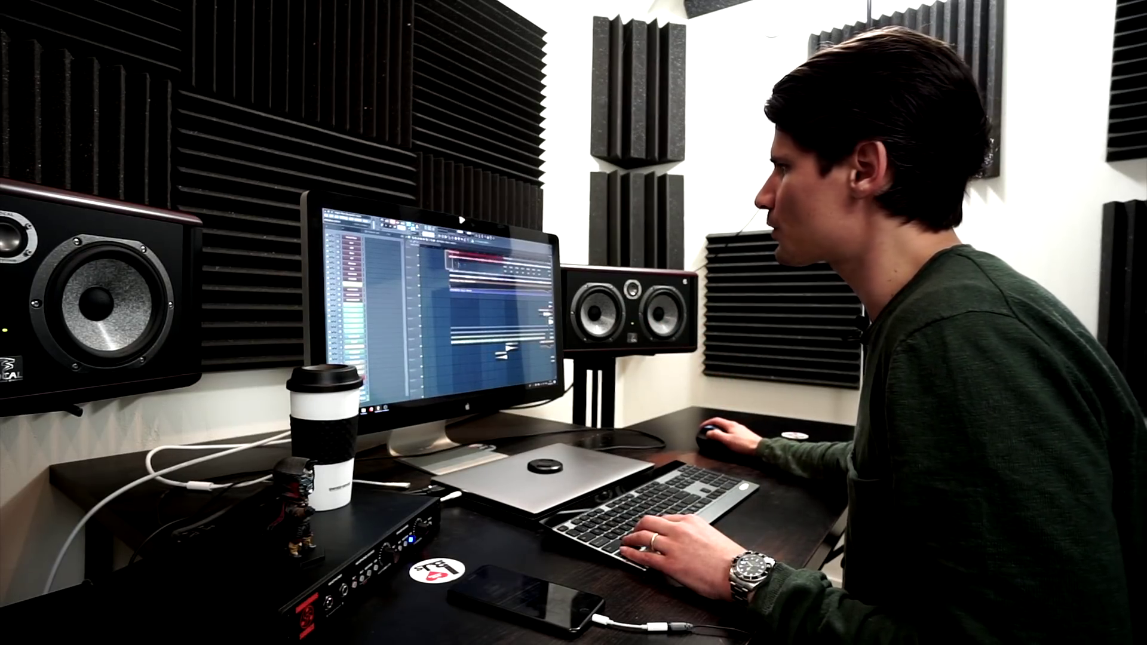
click(478, 263)
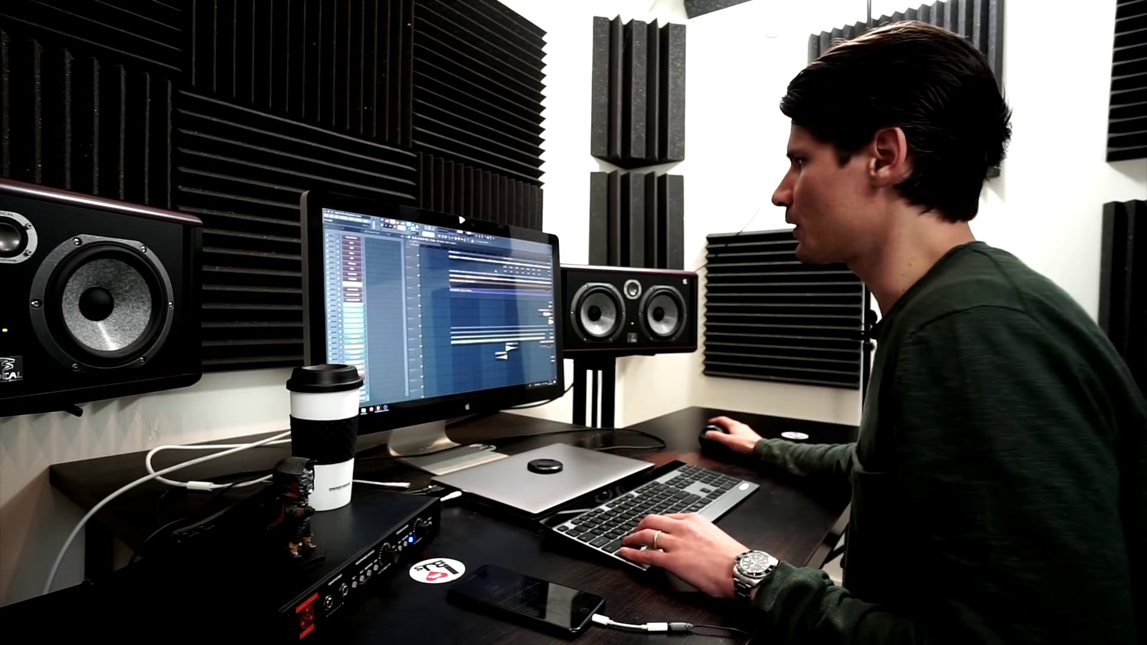
- Solo the Higherplace_vocoder_3 track, play it from just before bar 19, and stop playback
scroll(487, 310, down, 3)
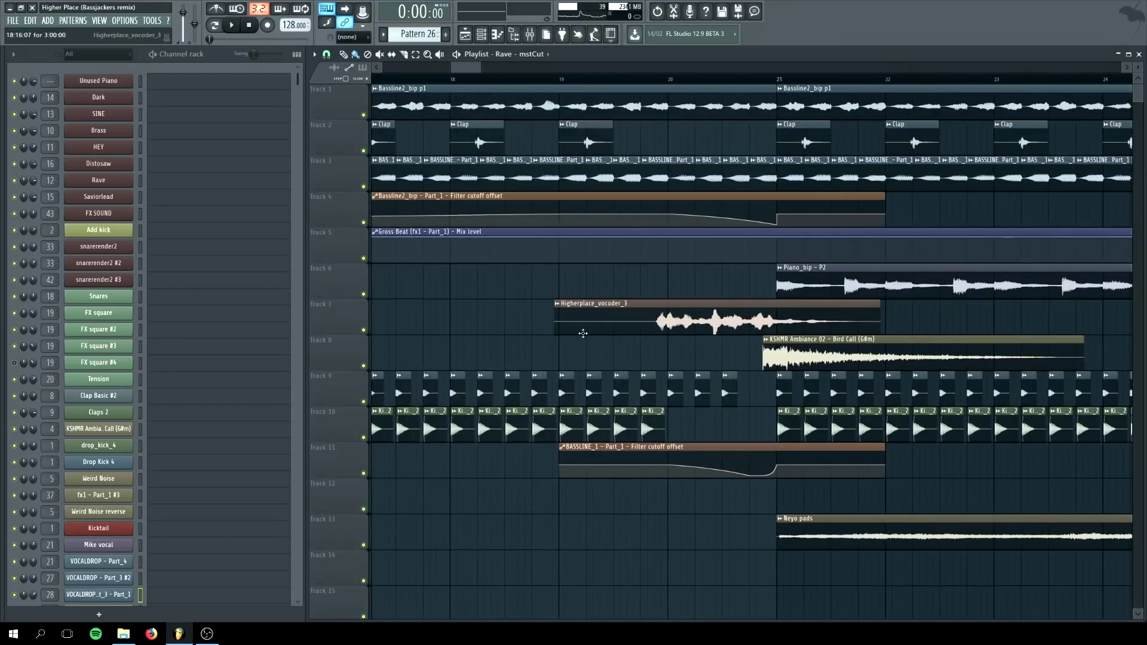
right_click(363, 330)
scroll(629, 89, down, 2)
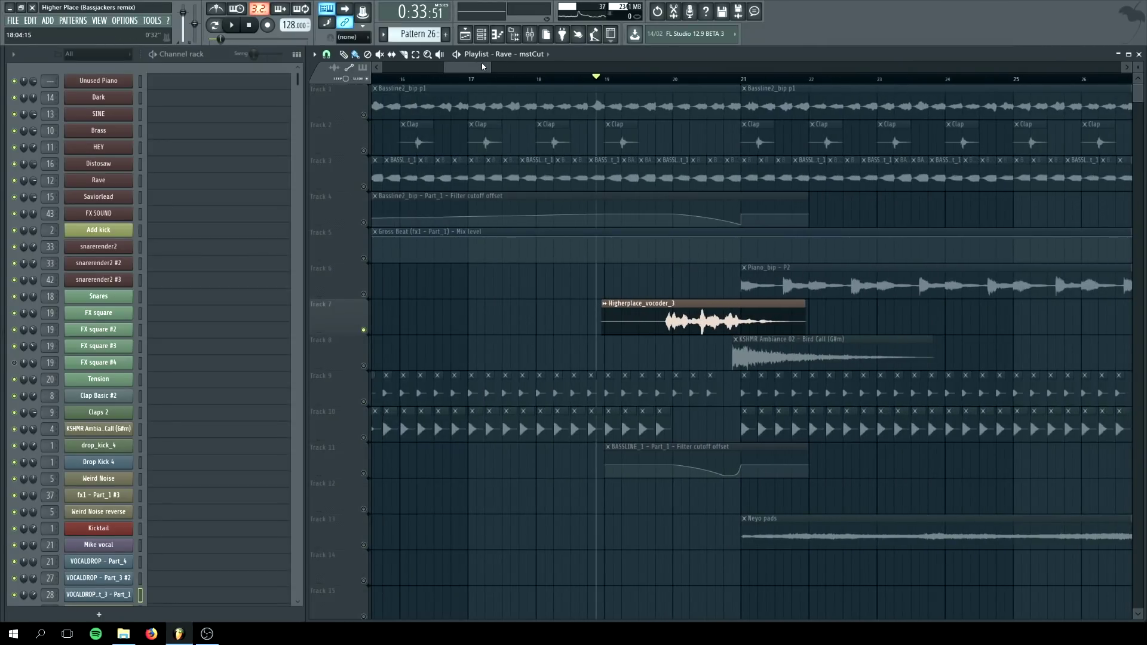
drag(489, 69, 520, 71)
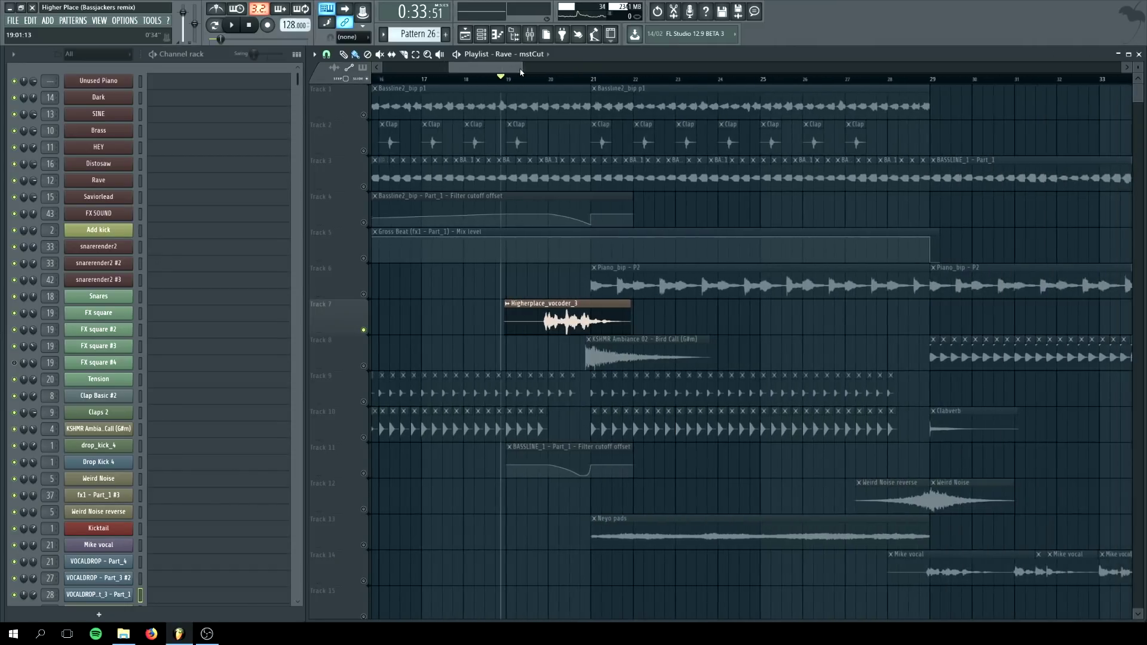
scroll(498, 122, right, 2)
key(space)
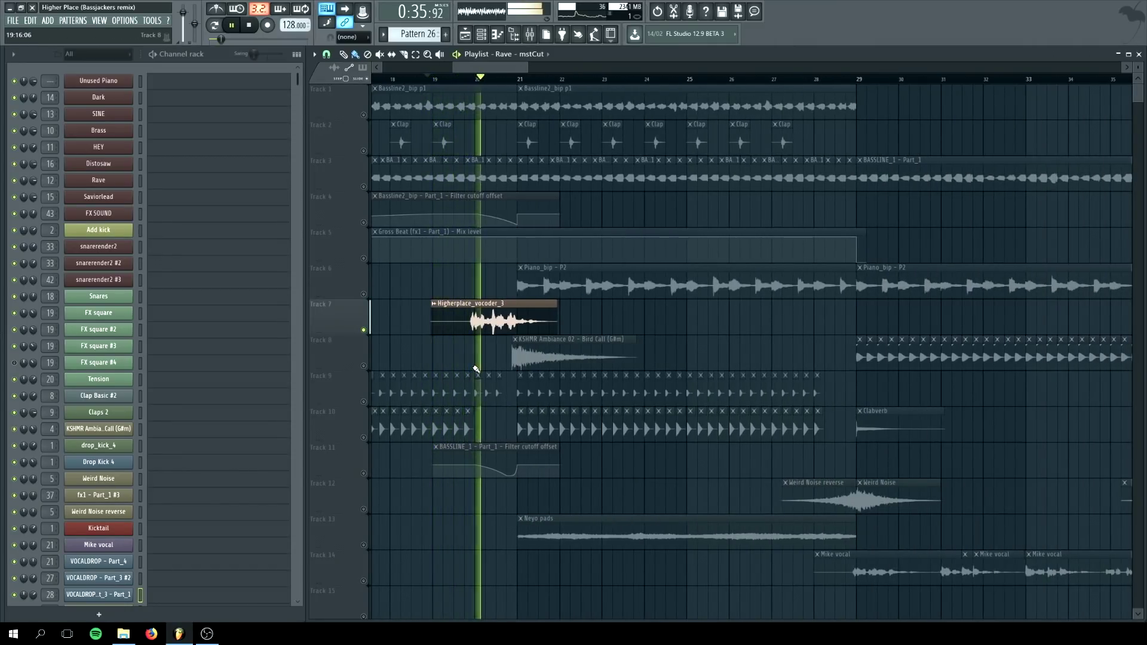
click(250, 25)
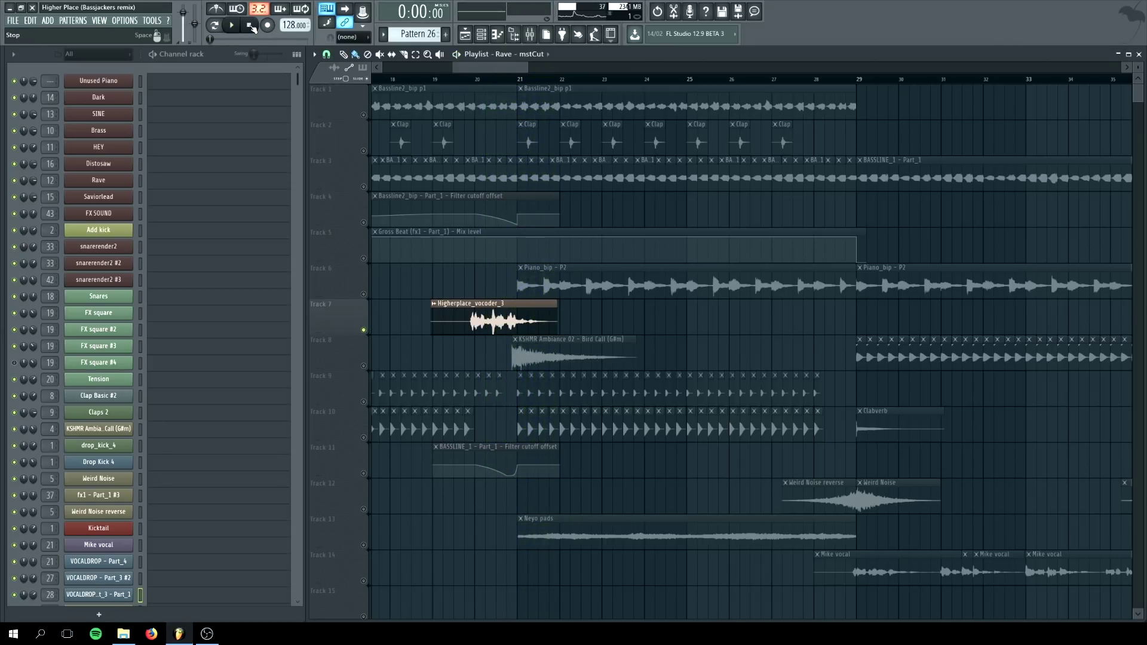
- Solo the Neyo pads track and play it from bar 21
scroll(485, 385, up, 2)
scroll(546, 397, down, 2)
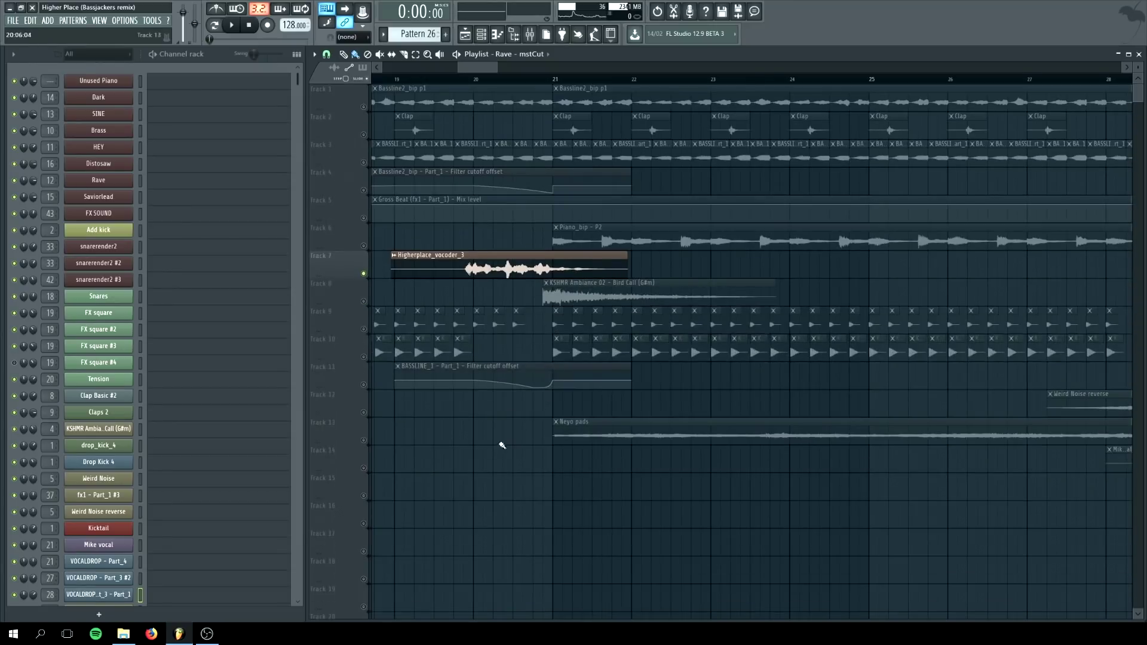
click(365, 440)
click(555, 81)
key(space)
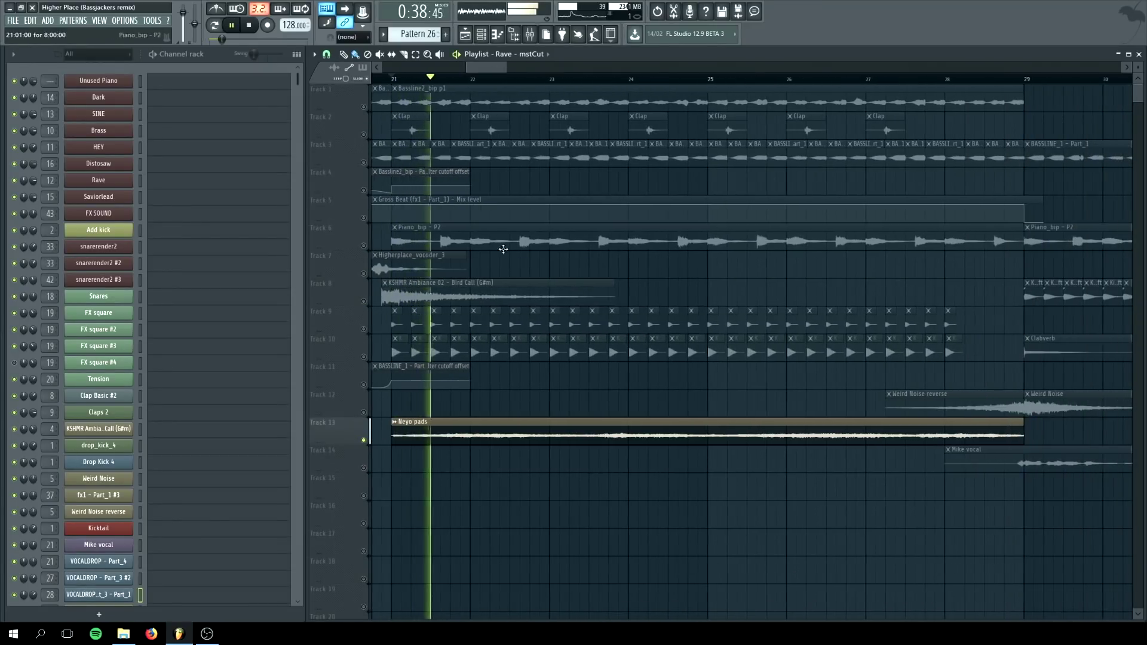
- Follow the soloed Neyo pads clip across the playlist during playback, and stop playback
scroll(503, 249, down, 4)
scroll(565, 297, down, 1)
scroll(566, 297, up, 1)
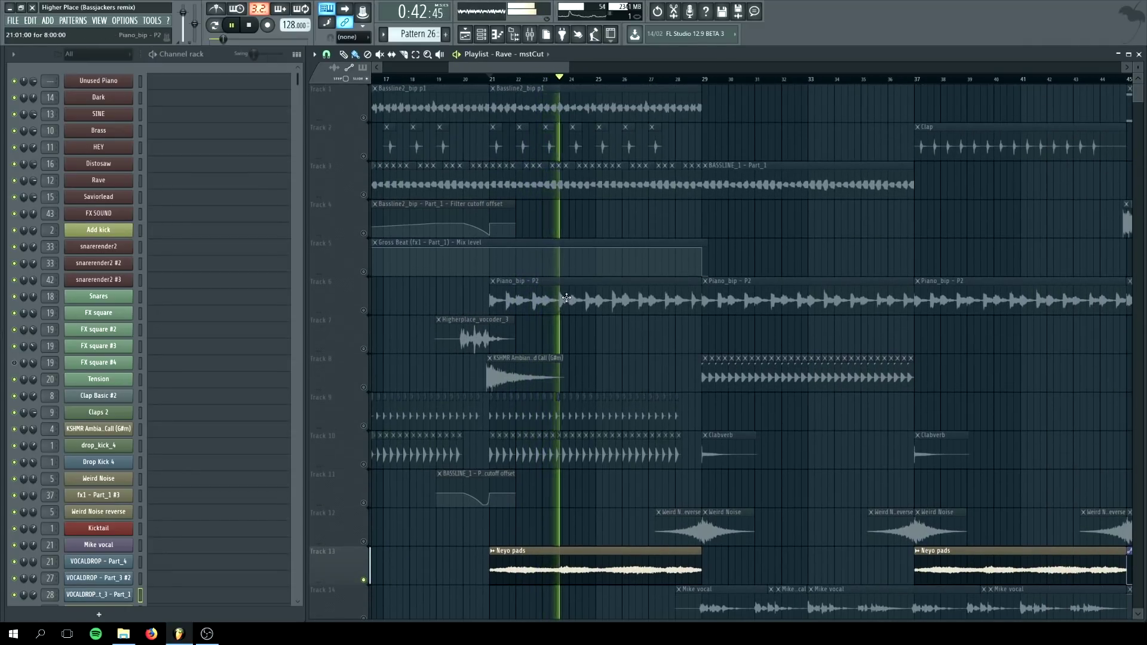
click(250, 28)
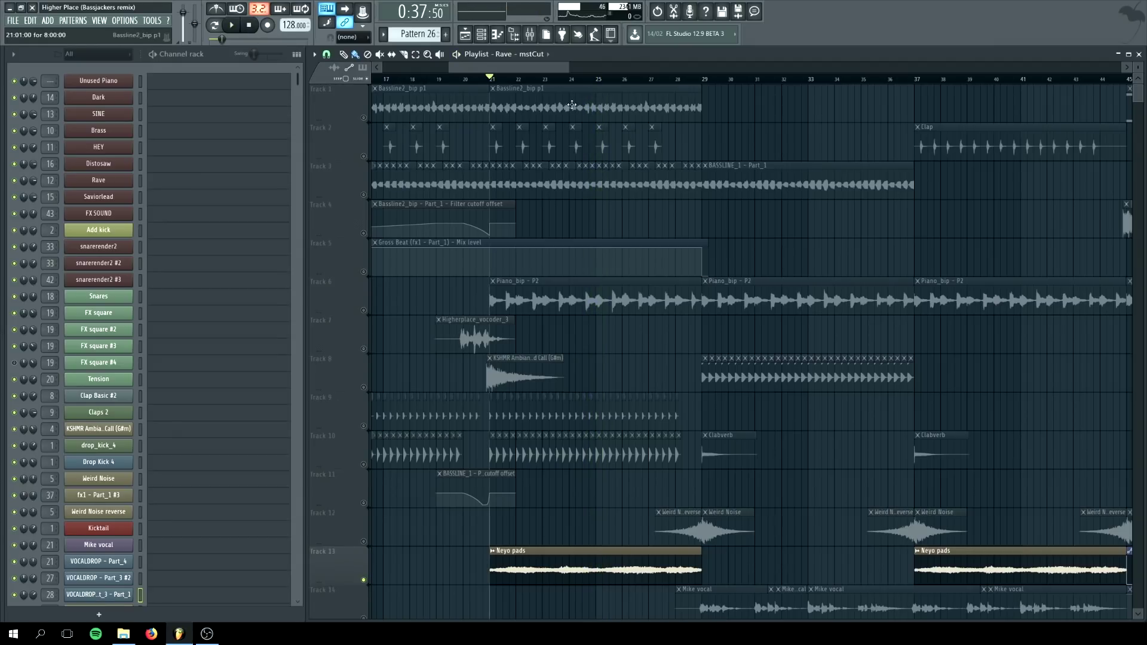
- Play the full arrangement from bar 28 through the Weird Noise reverse build-up, and stop playback
scroll(382, 572, up, 2)
scroll(729, 555, up, 2)
scroll(621, 520, up, 1)
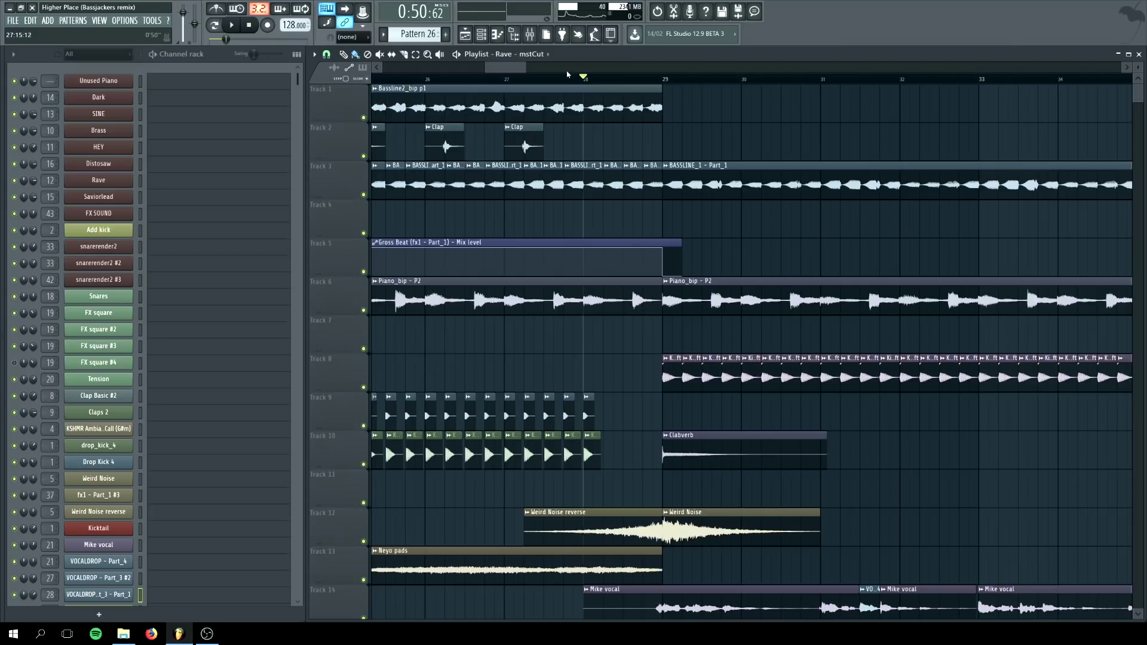
scroll(527, 66, down, 4)
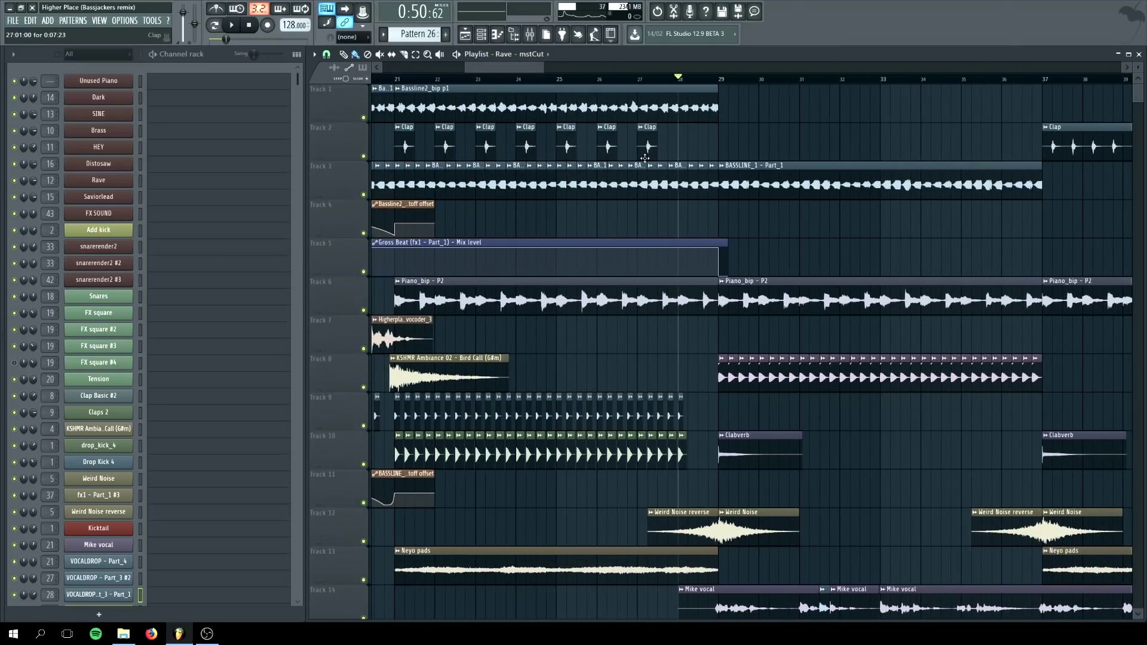
key(space)
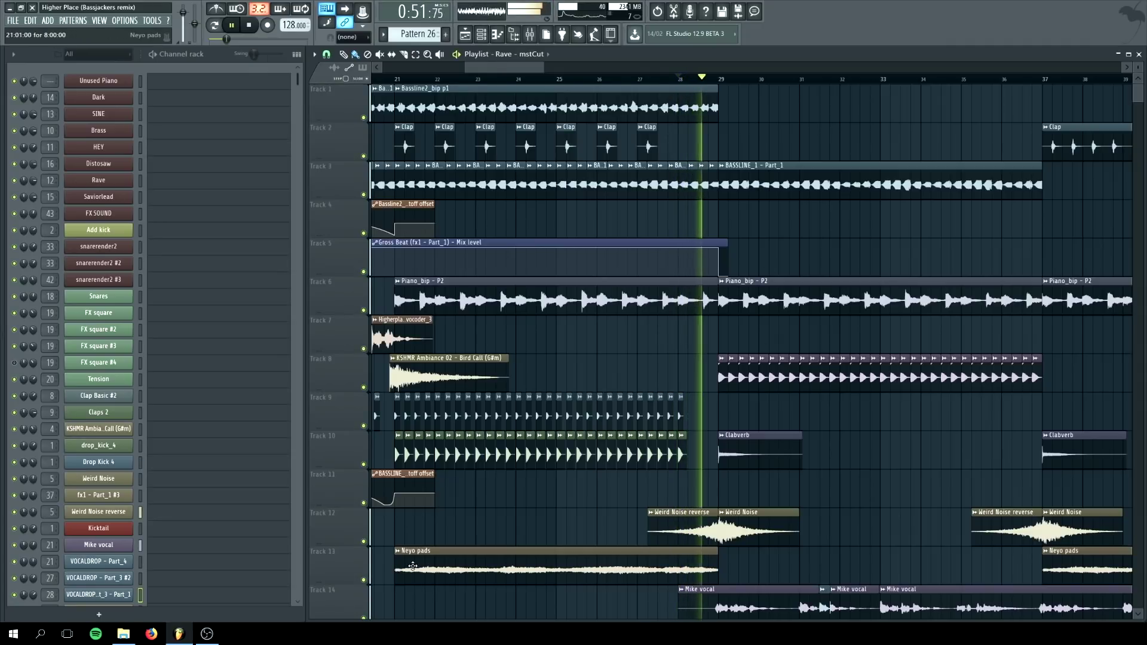
right_click(368, 542)
right_click(364, 543)
scroll(452, 524, down, 6)
key(space)
- Solo the KSHMR Ambiance 02 - Bird Call track, play it from just before bar 21, then stop playback and unsolo it
scroll(393, 383, up, 7)
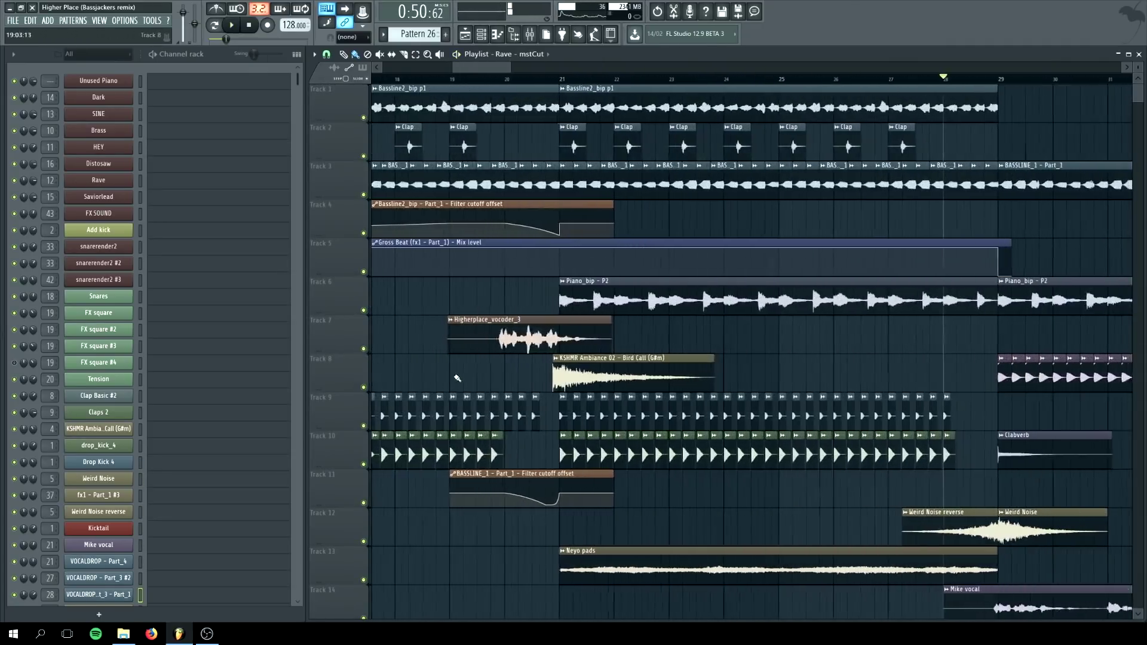
right_click(364, 388)
scroll(616, 351, up, 3)
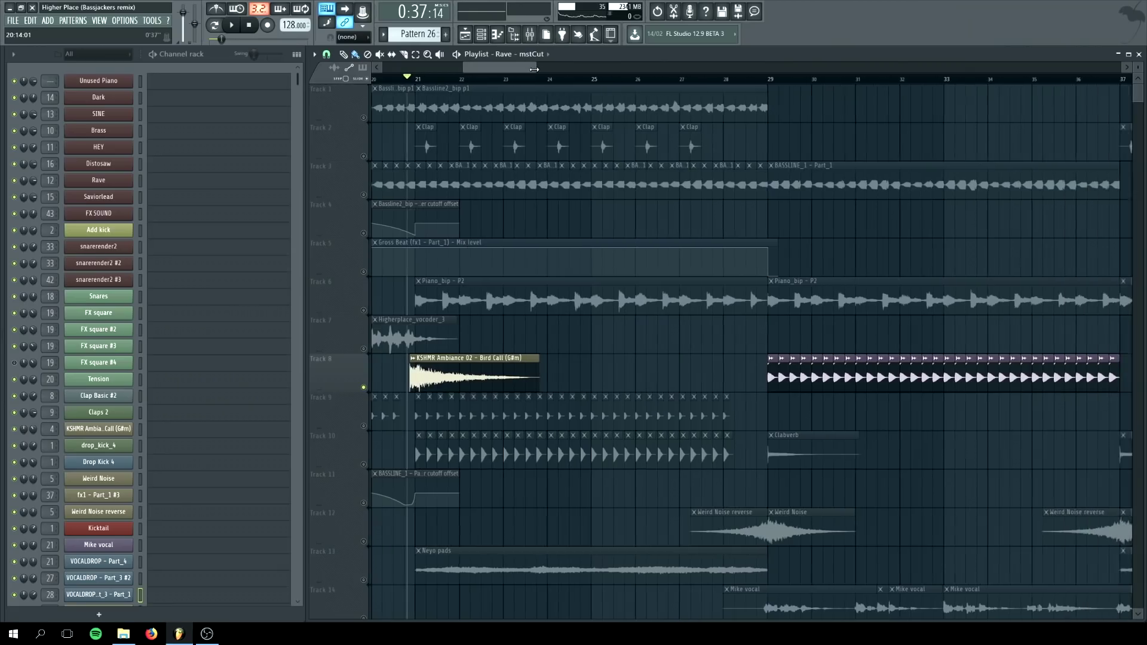
drag(533, 69, 531, 72)
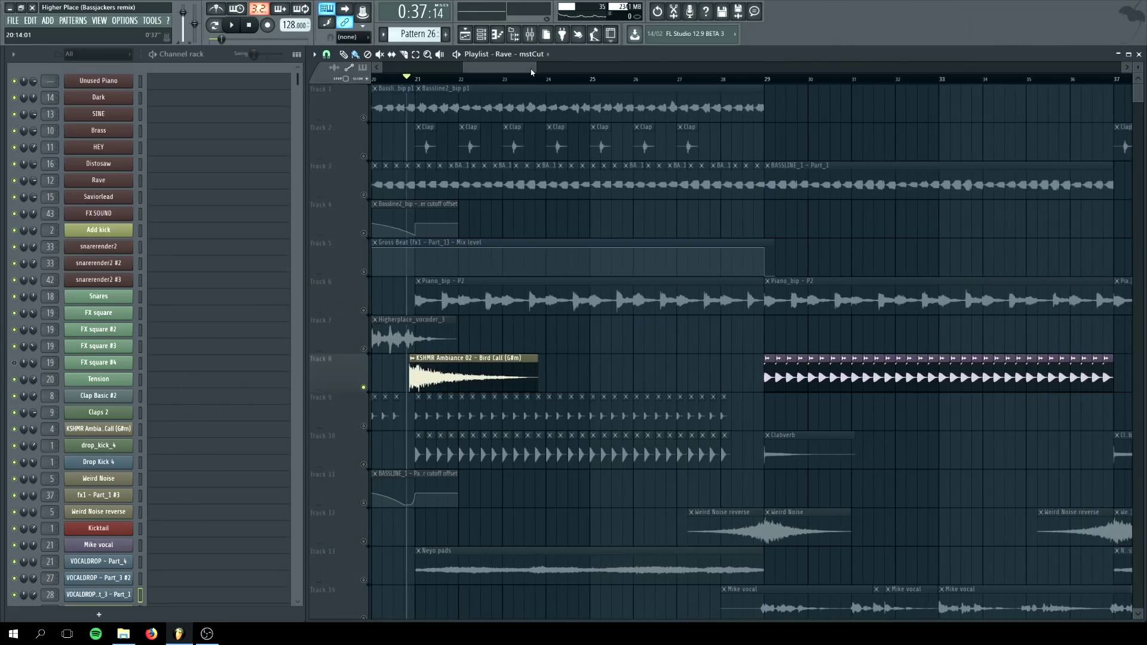
key(space)
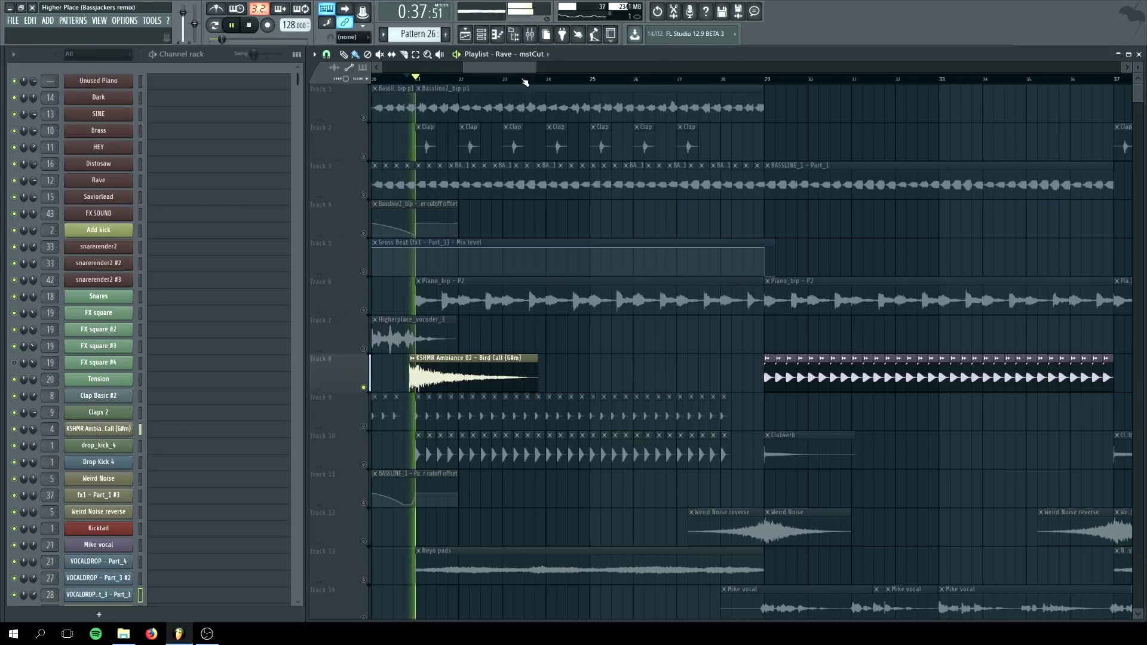
right_click(364, 388)
key(space)
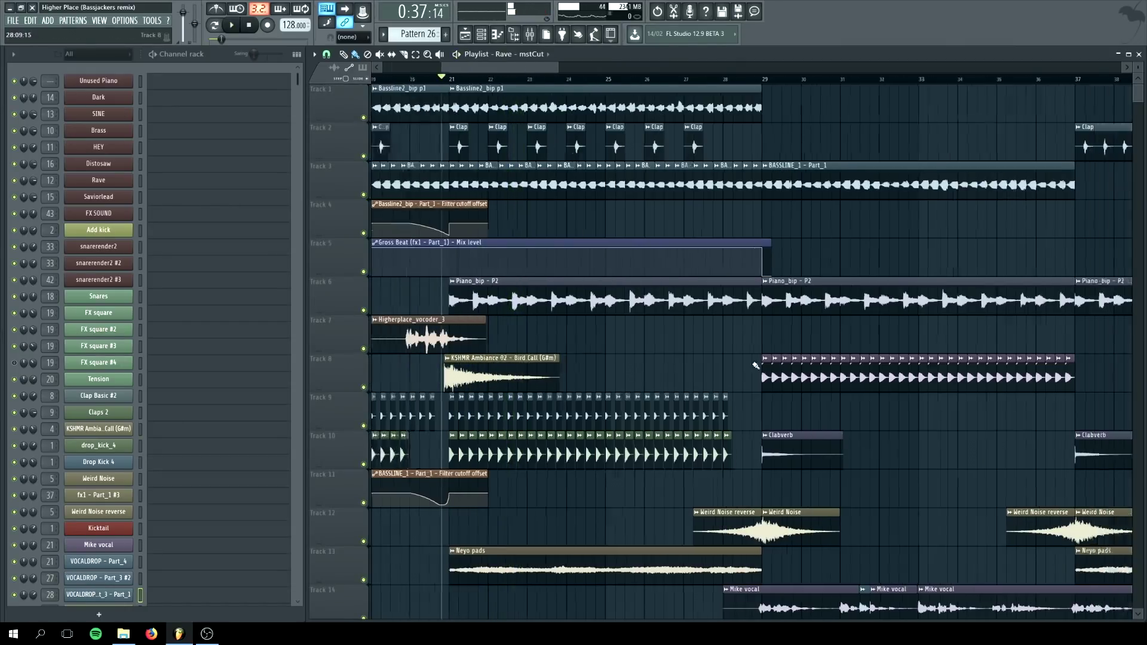
- Inspect the FabFilter Simplon effect on the Bassline2_bip p1 clip's mixer track, then close the effect and mixer
scroll(435, 292, right, 6)
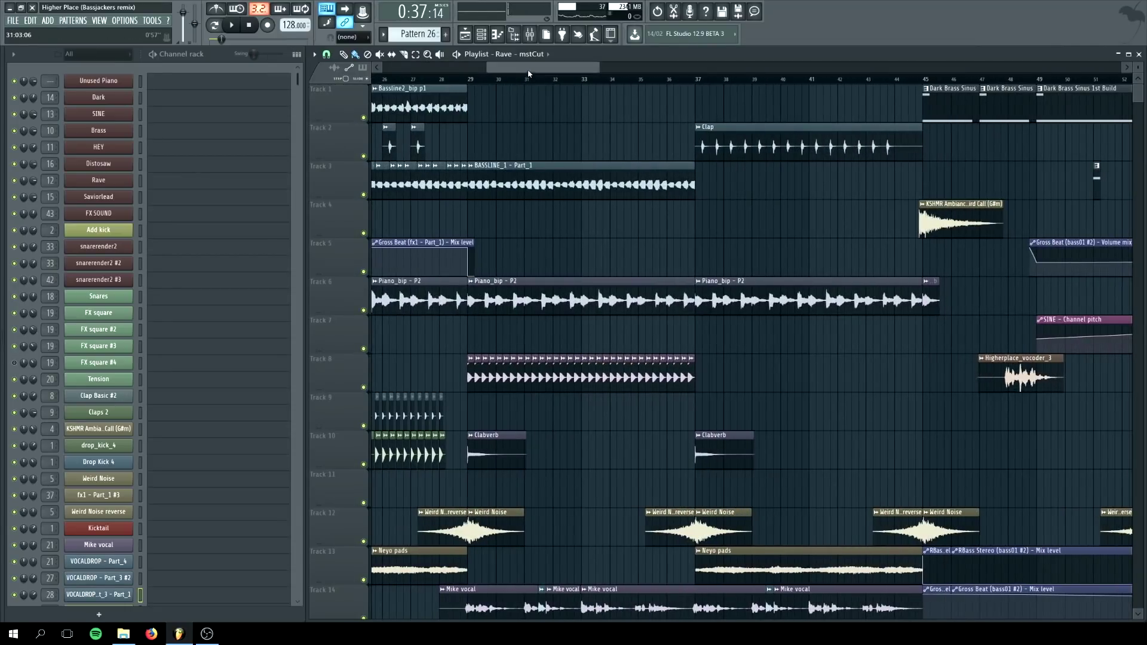
scroll(476, 286, down, 5)
scroll(476, 286, up, 5)
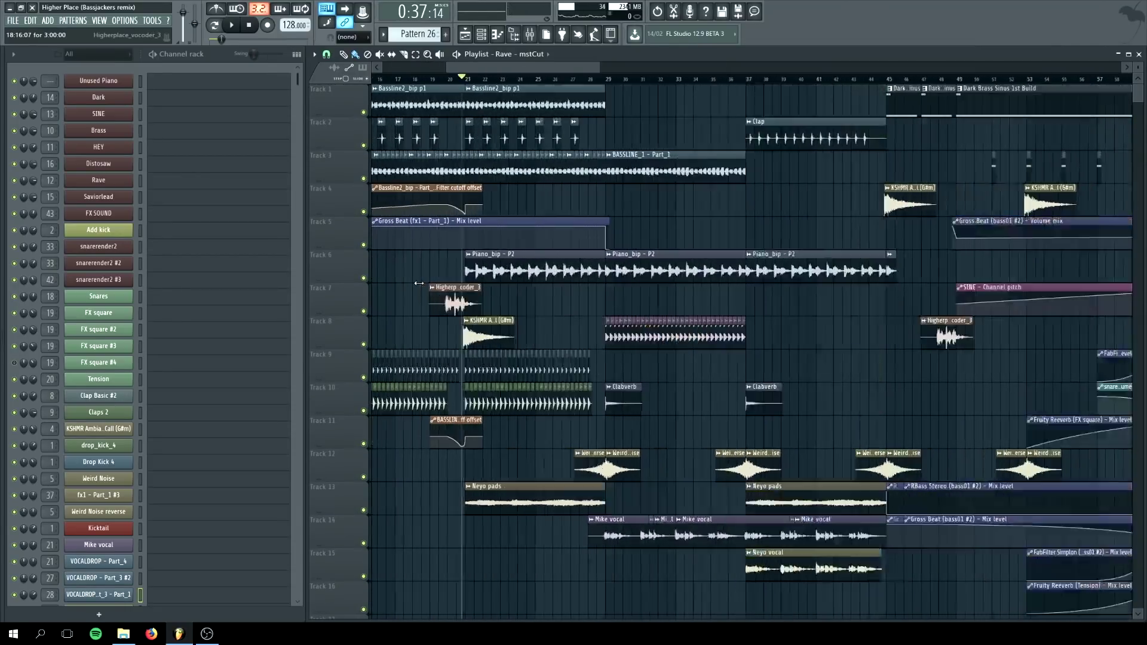
double_click(570, 98)
double_click(347, 155)
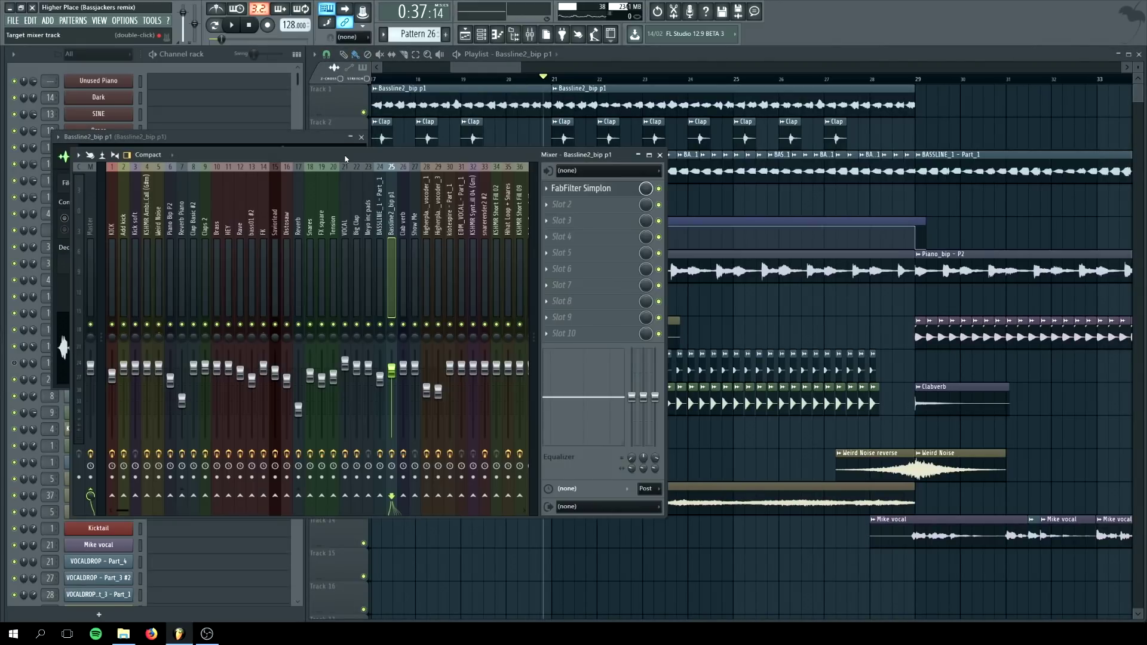
click(589, 192)
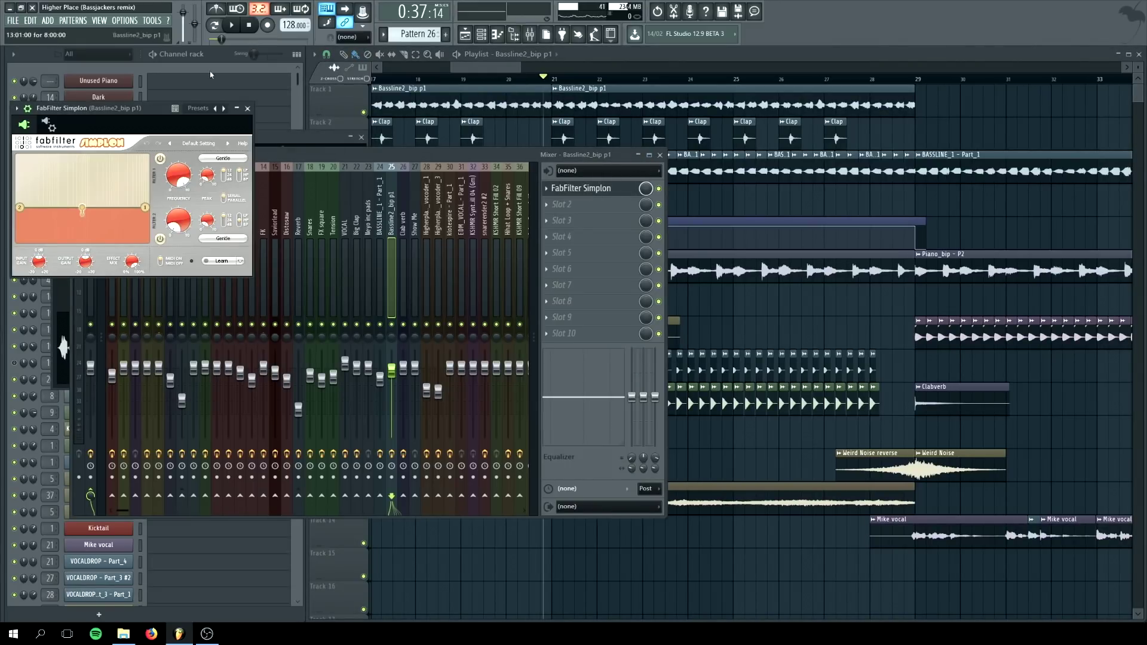
click(248, 109)
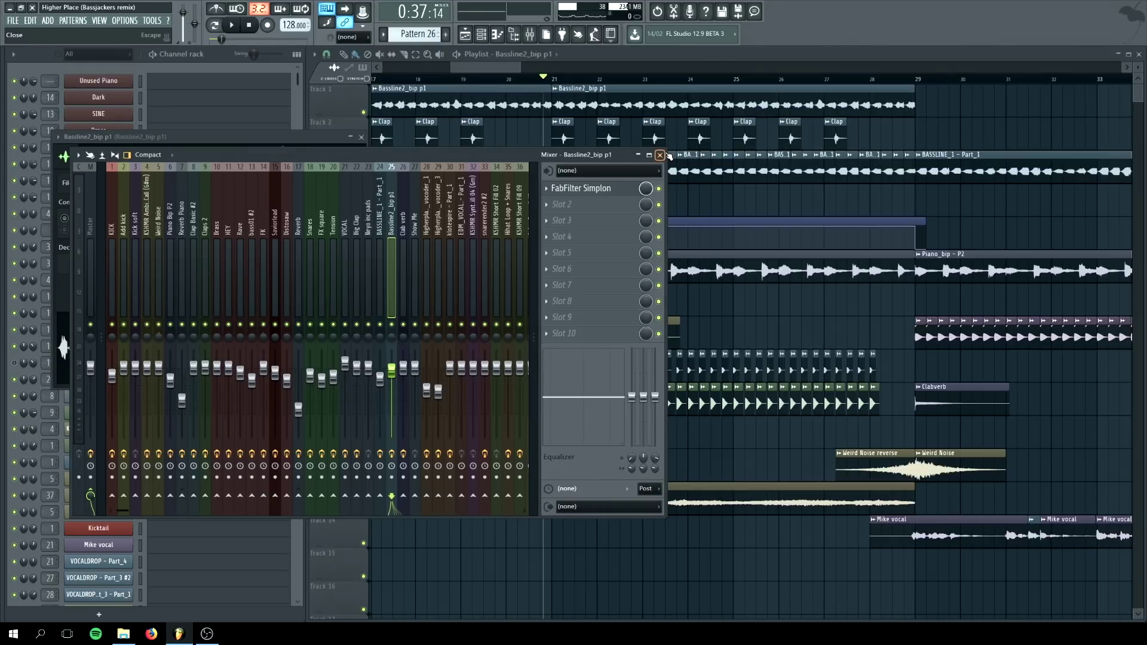
click(659, 155)
- Inspect the Fruity Reeverb and FabFilter Pro-Q 2 settings on the Clap clip's mixer track, then close all their windows
double_click(655, 146)
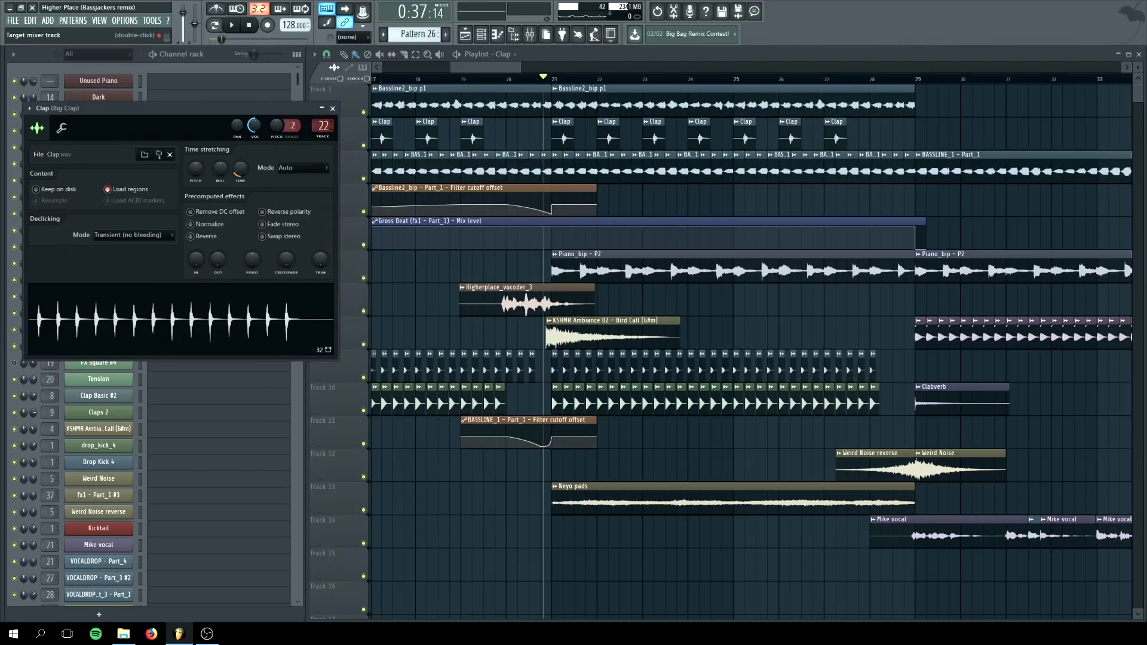
key(F9)
click(612, 204)
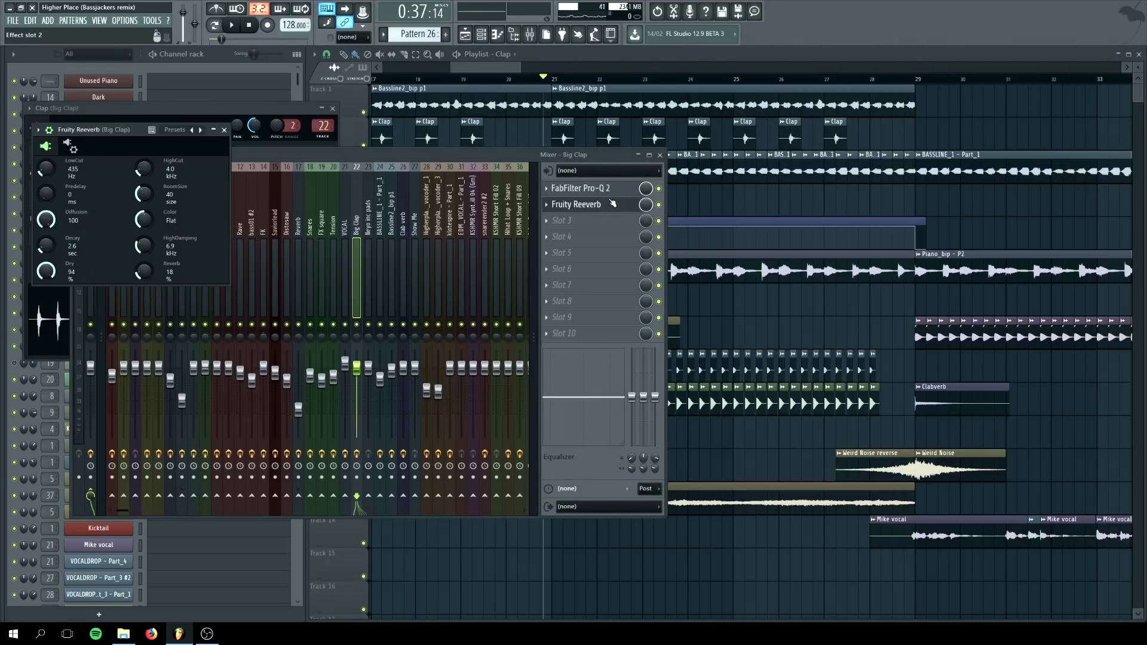
click(590, 188)
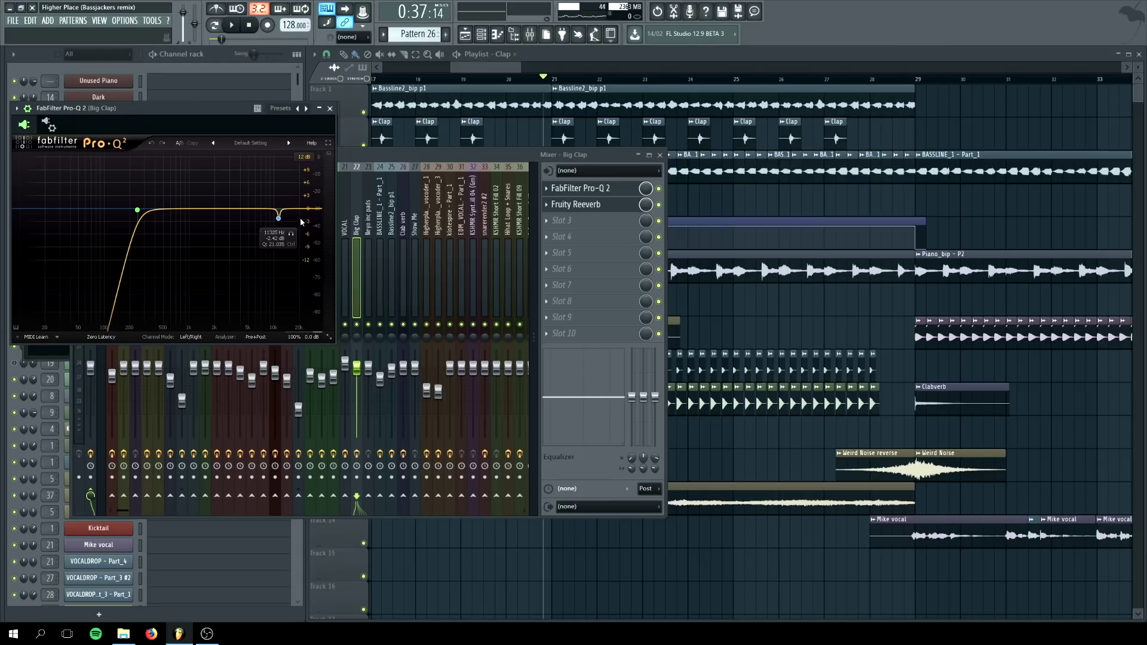
click(331, 108)
click(659, 155)
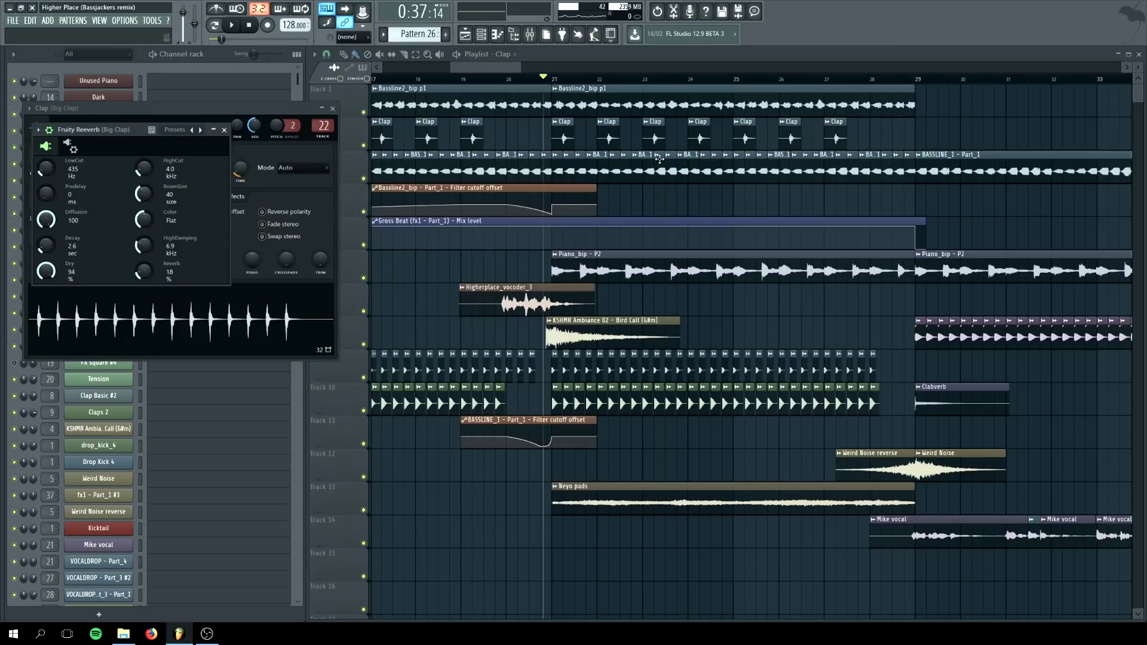
click(224, 130)
click(332, 108)
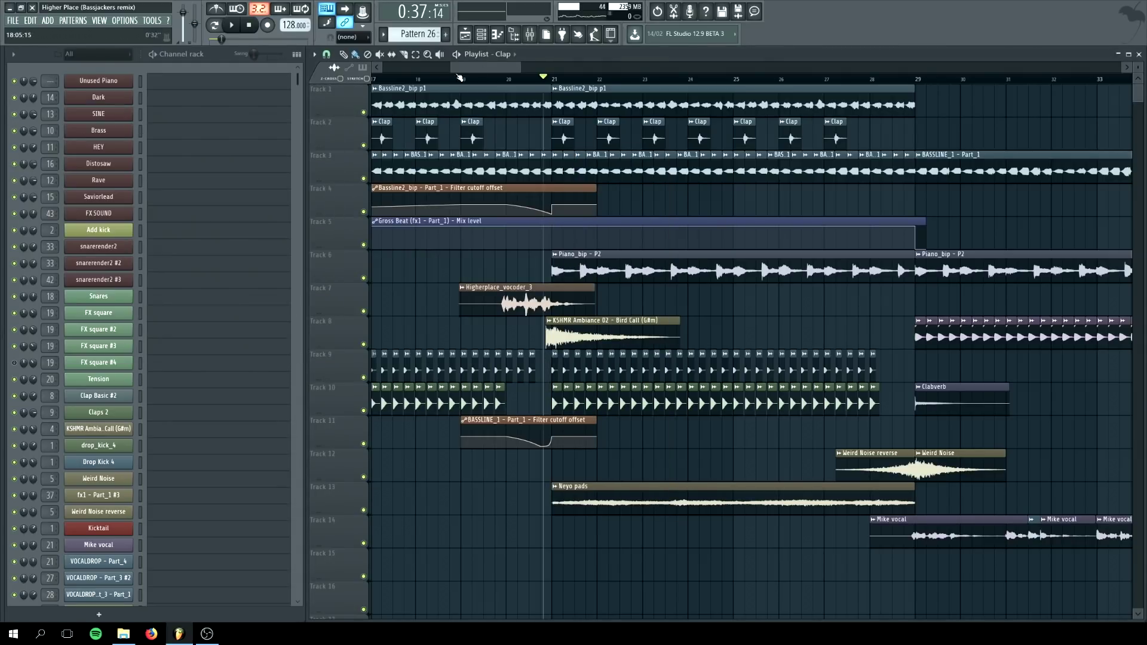
- Move the short VOCALDROP - Part_4 clip after bar 31 from track 14 down to track 15
scroll(766, 244, down, 4)
scroll(766, 244, down, 8)
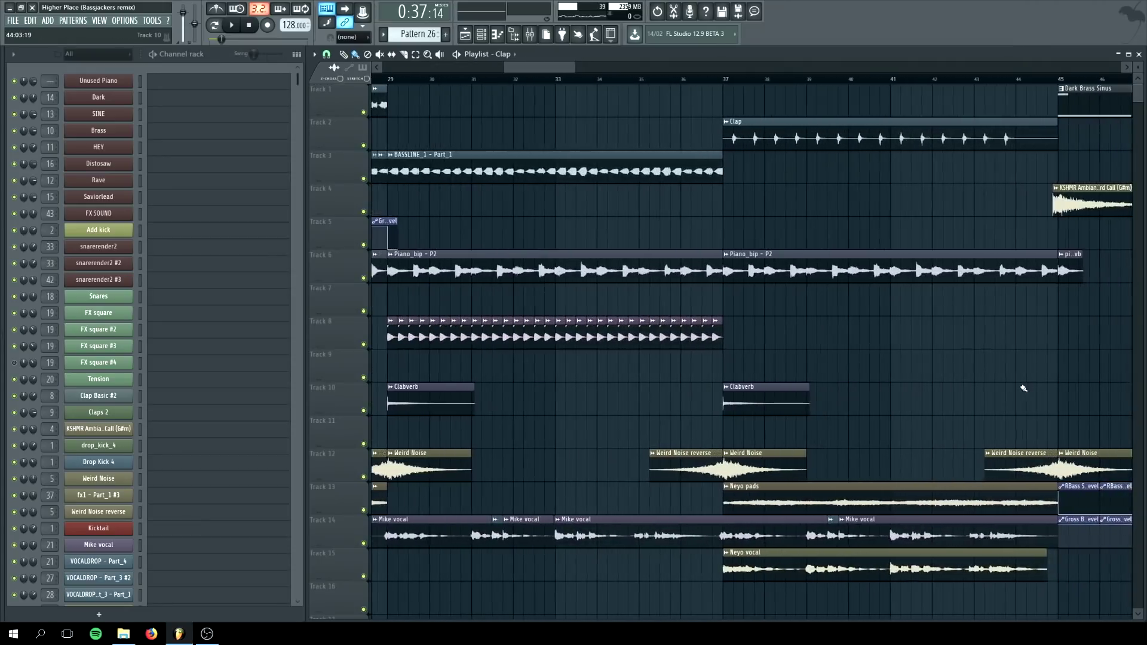
scroll(537, 67, down, 4)
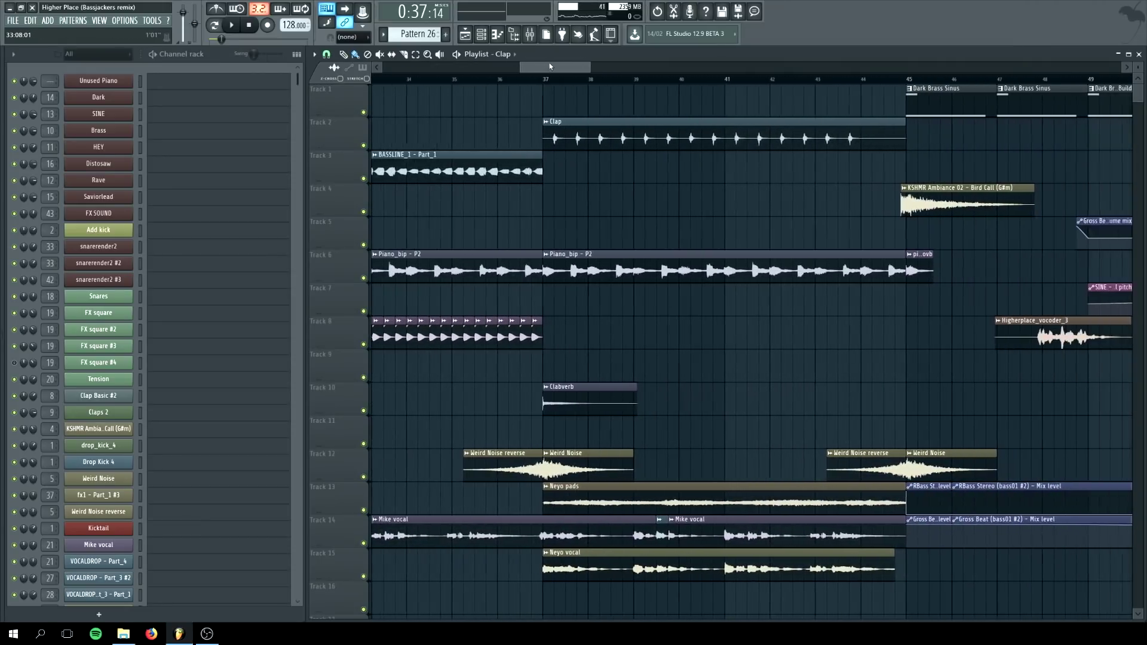
scroll(493, 565, up, 10)
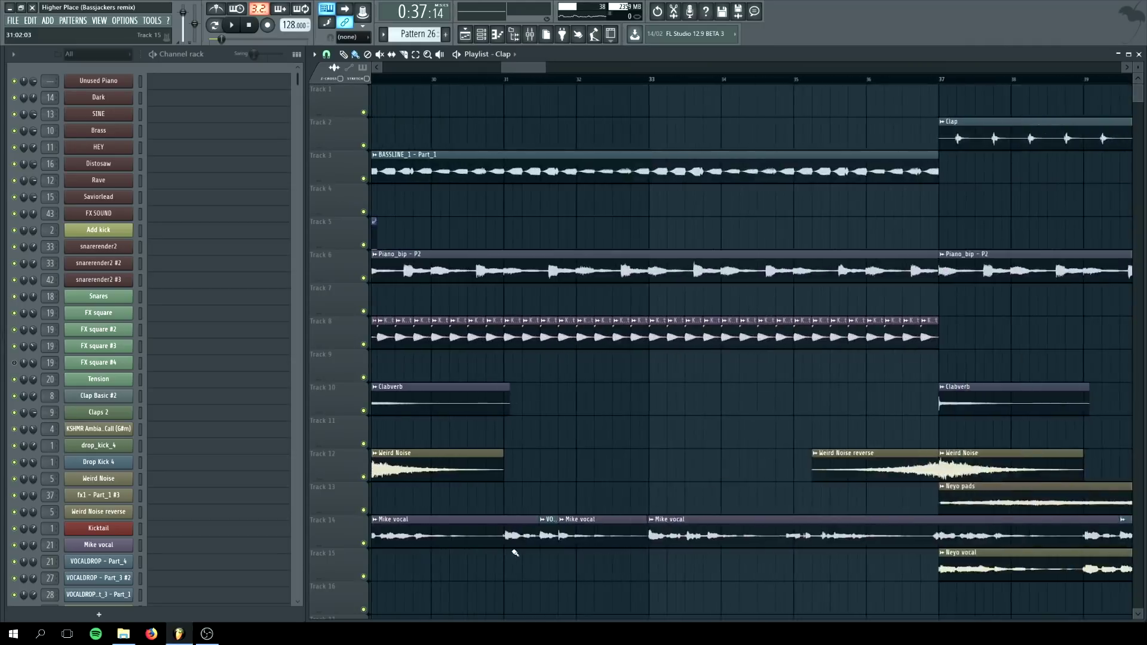
scroll(578, 483, up, 2)
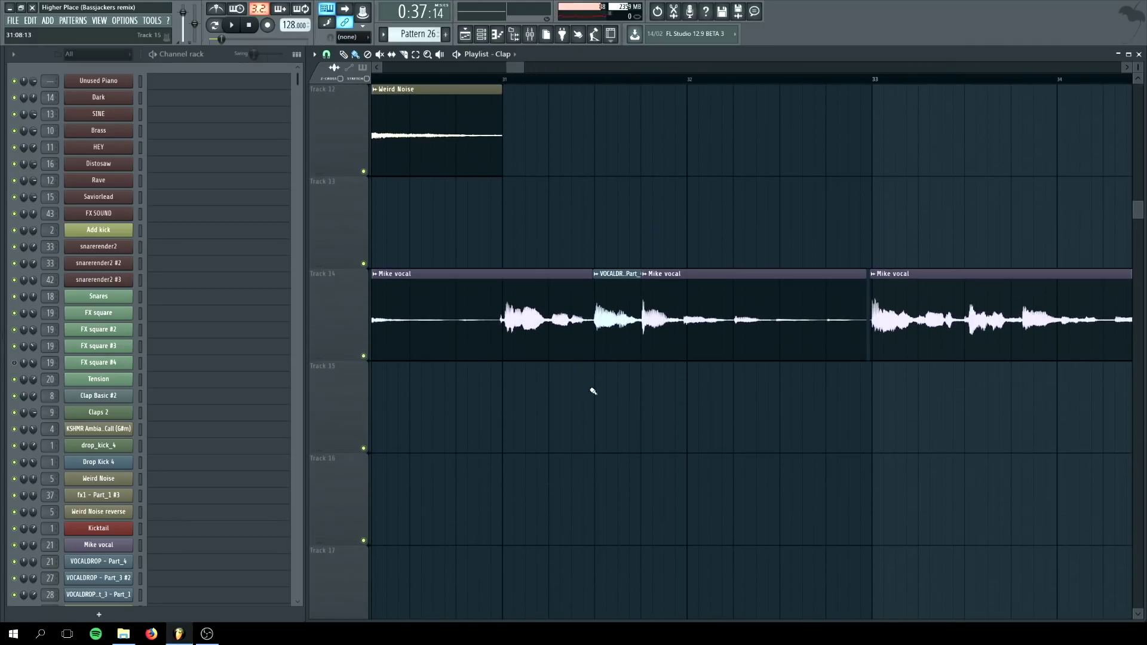
click(619, 306)
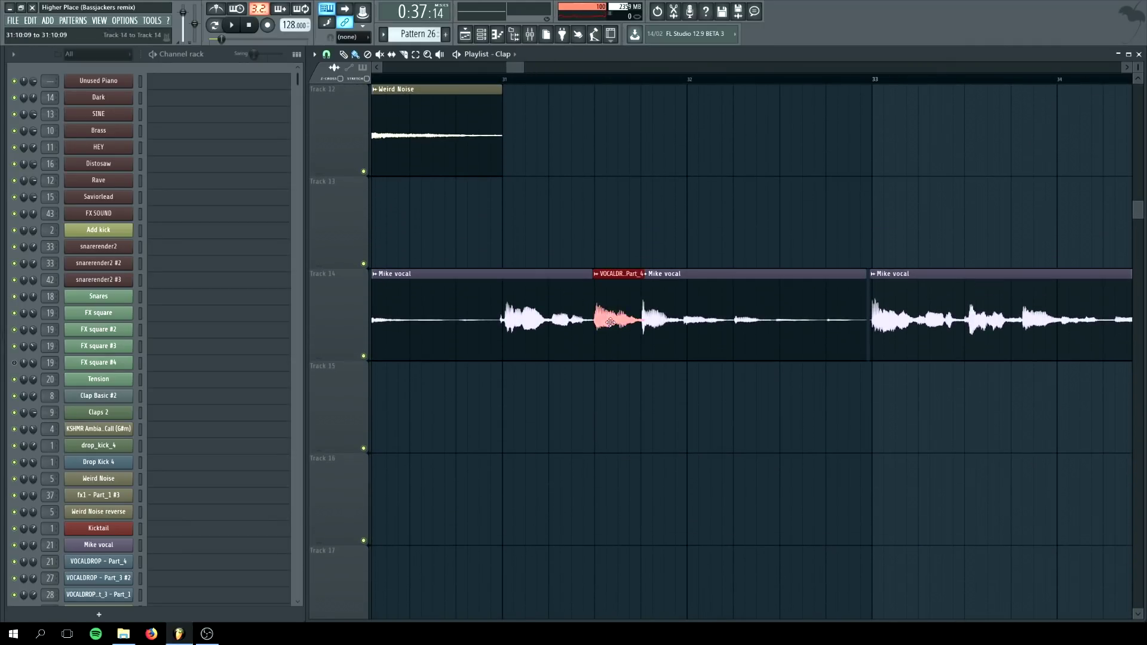
drag(619, 306, 619, 398)
scroll(619, 305, up, 3)
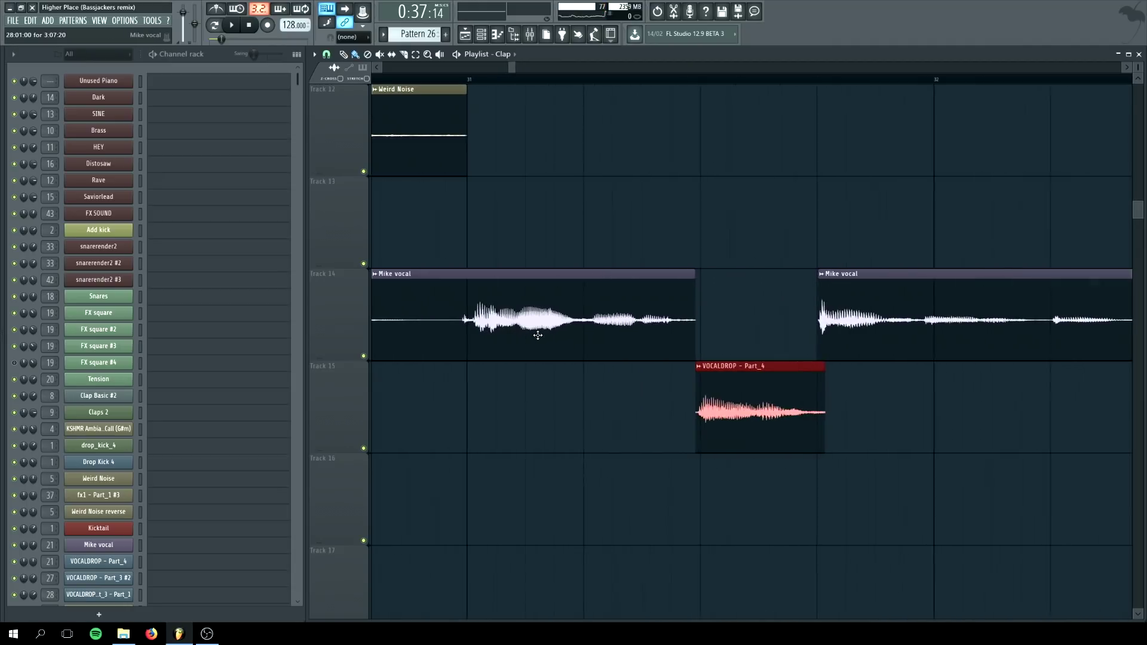
- Extend the Mike vocal clip on track 14 over the gap above the VOCALDROP - Part_4 clip
drag(695, 303, 815, 318)
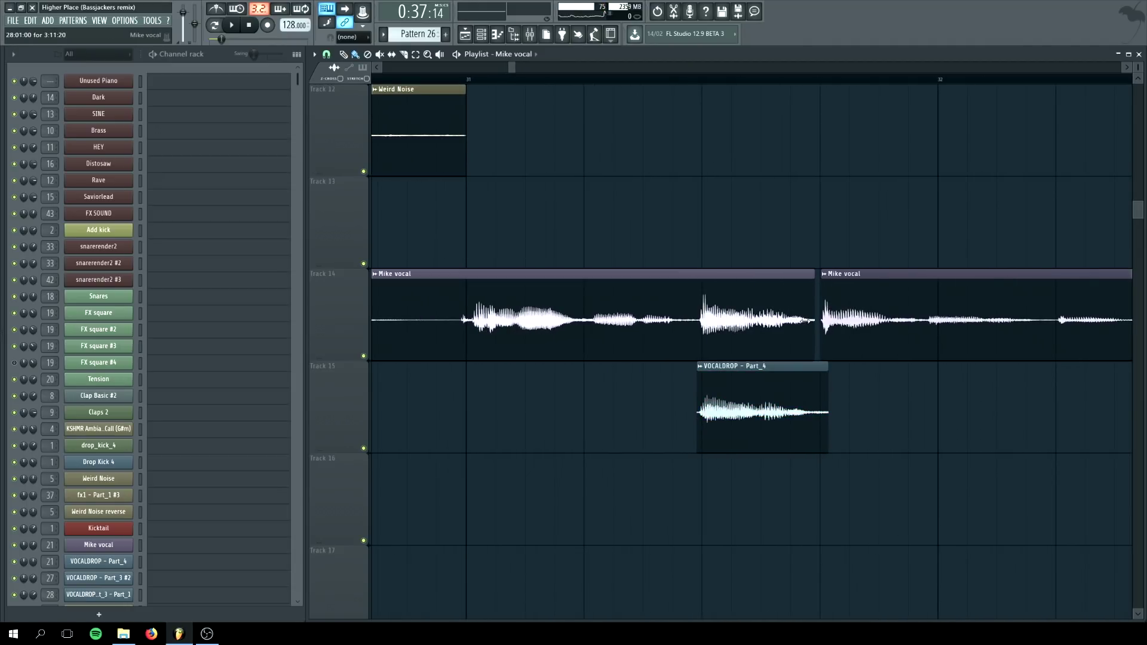
scroll(755, 318, up, 4)
scroll(576, 318, down, 6)
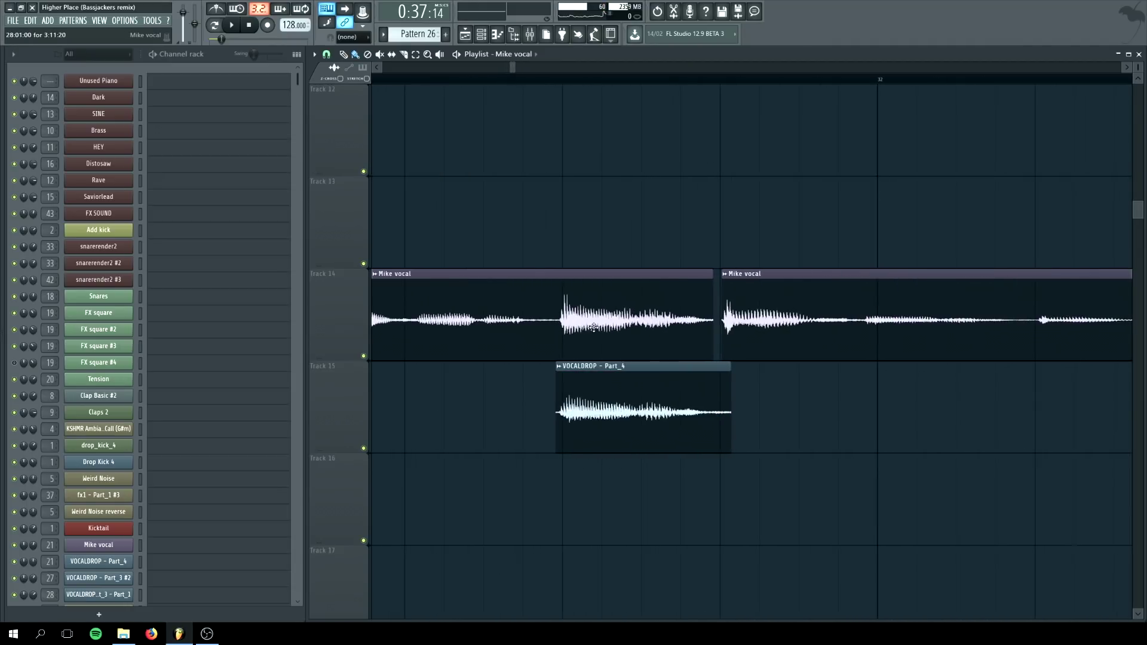
- Solo track 14, play the Mike vocal from just before bar 31, then stop playback and unsolo it
right_click(364, 356)
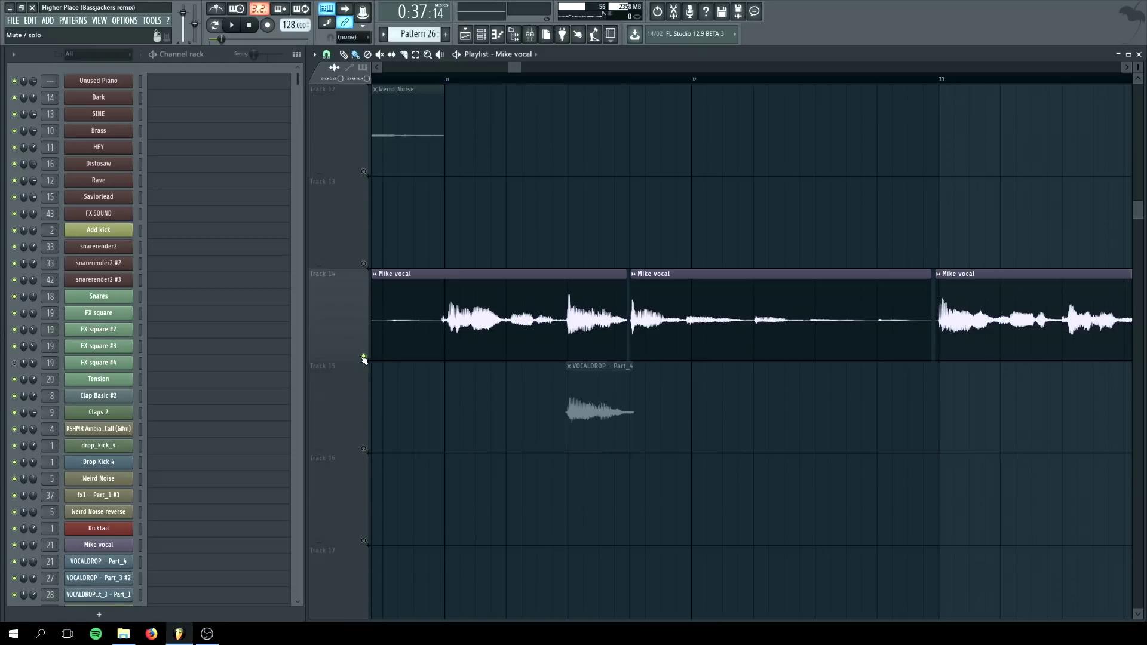
click(445, 80)
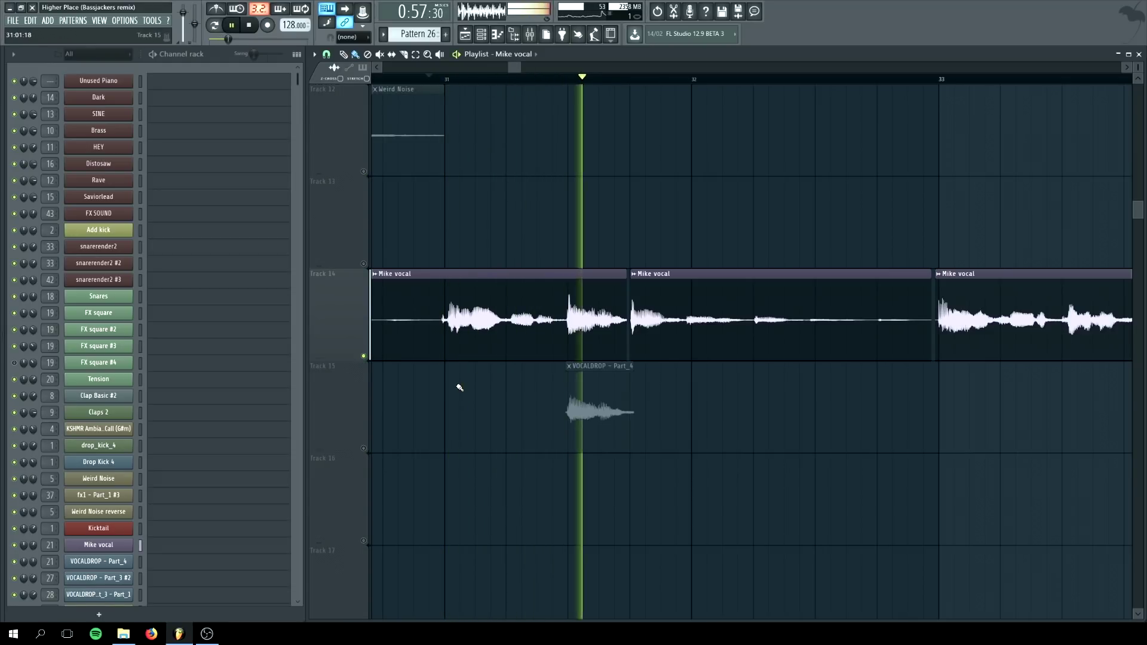
key(space)
right_click(363, 356)
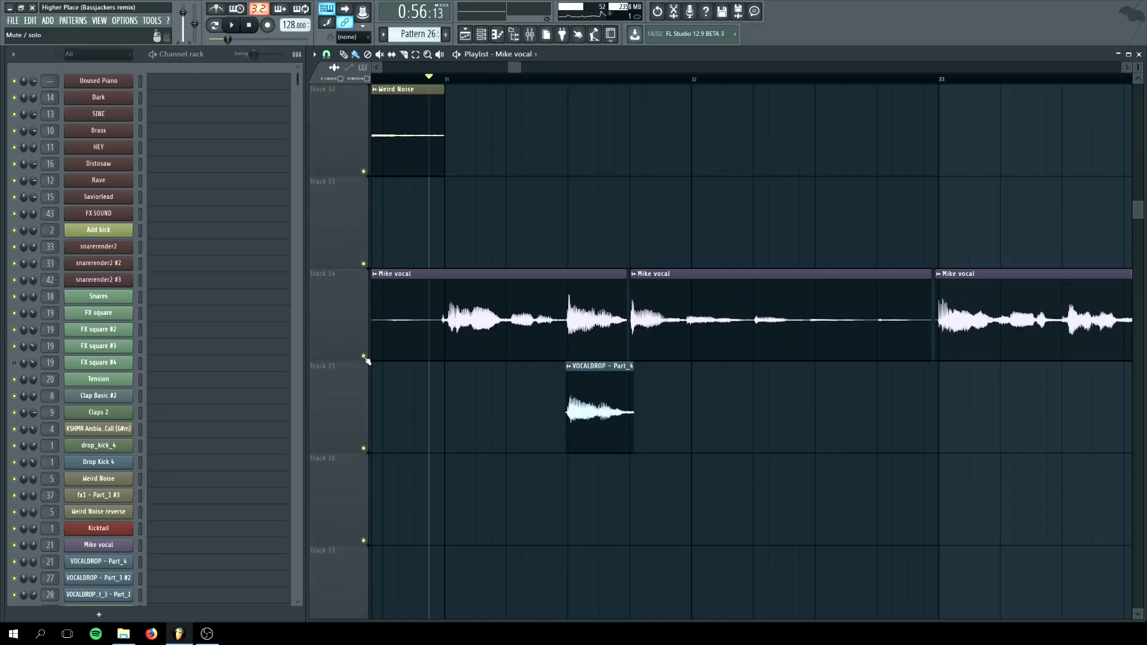
scroll(567, 363, left, 2)
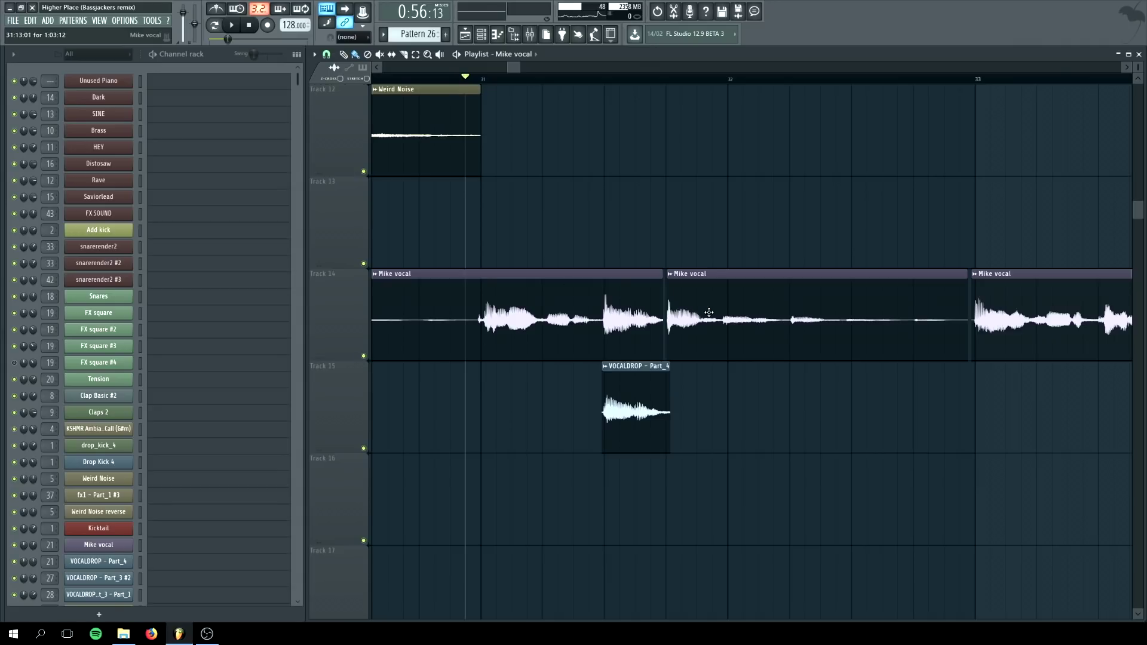
- Extend the Mike vocal clip to meet the following one, and slice it where the phrase above VOCALDROP - Part_4 begins
drag(657, 317, 744, 349)
scroll(633, 336, up, 4)
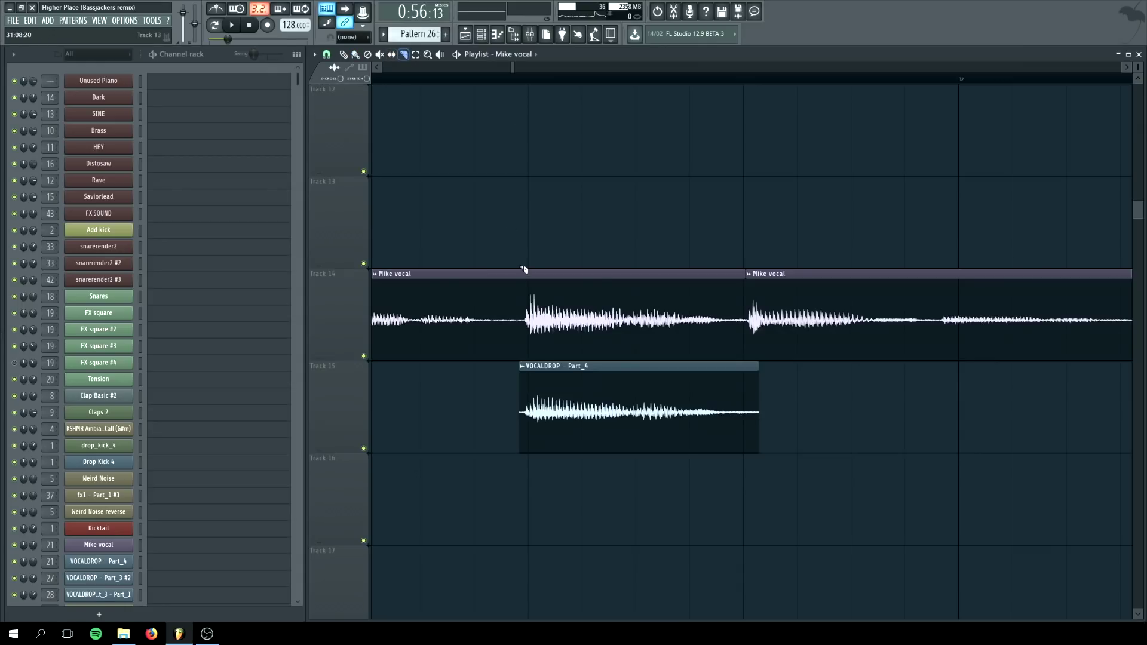
drag(526, 327, 526, 327)
click(355, 55)
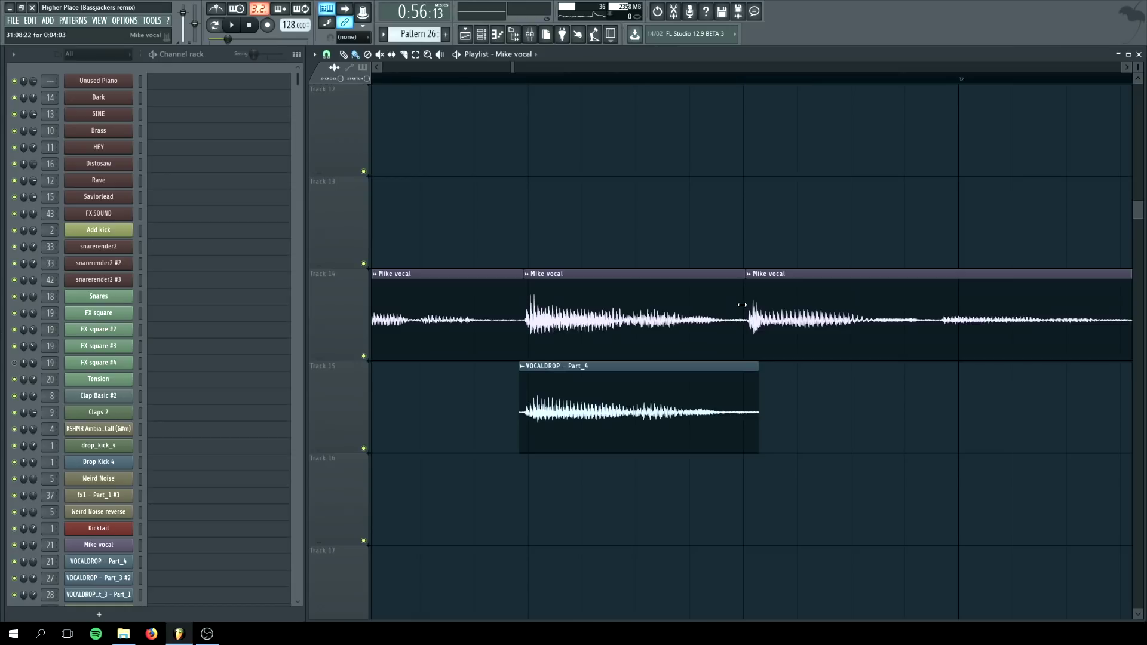
- Stretch the sliced Mike vocal clip's end slightly to the next clip and place a copy of it on track 12
mouse_move(742, 305)
mouse_down()
mouse_move(580, 315)
mouse_move(746, 320)
mouse_up()
click(335, 54)
click(619, 173)
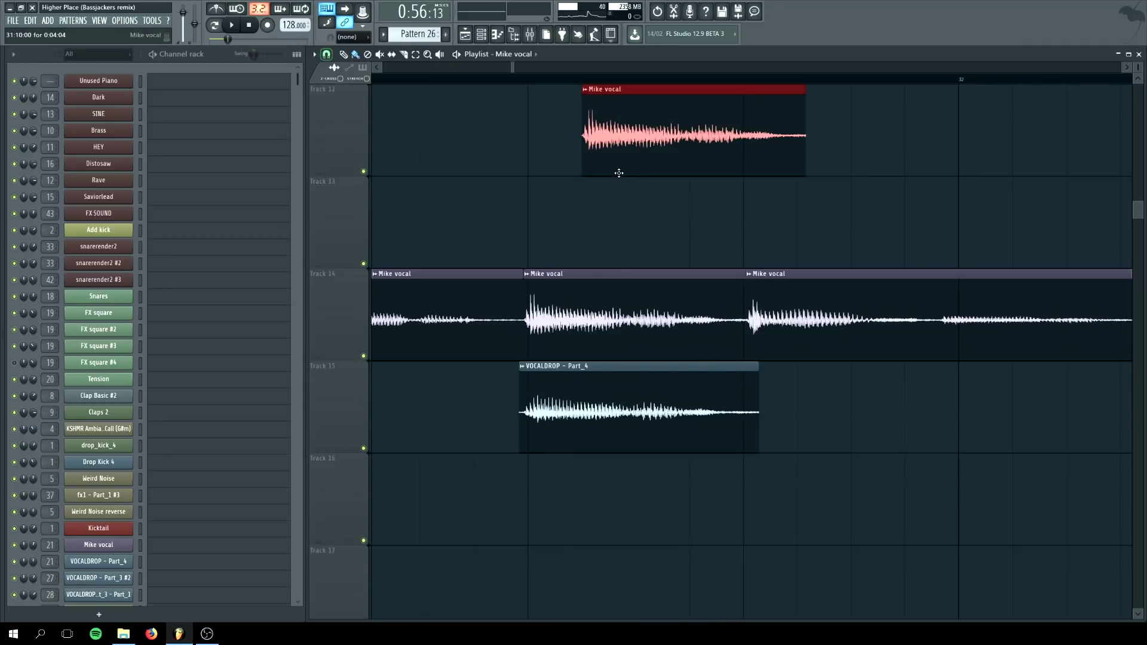
- Delete the Mike vocal copy from track 12
right_click(618, 174)
scroll(525, 310, up, 2)
scroll(525, 310, down, 3)
scroll(519, 299, down, 1)
- Make the sliced Mike vocal clip on track 14 unique as a sample and move it to track 13
click(507, 273)
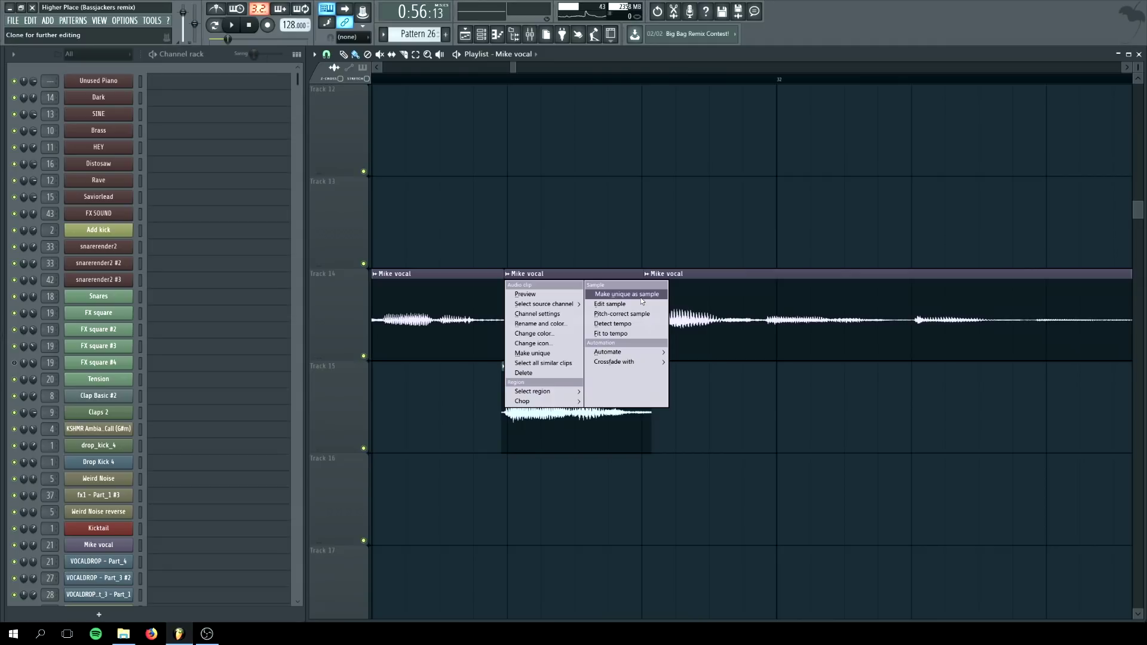
click(640, 298)
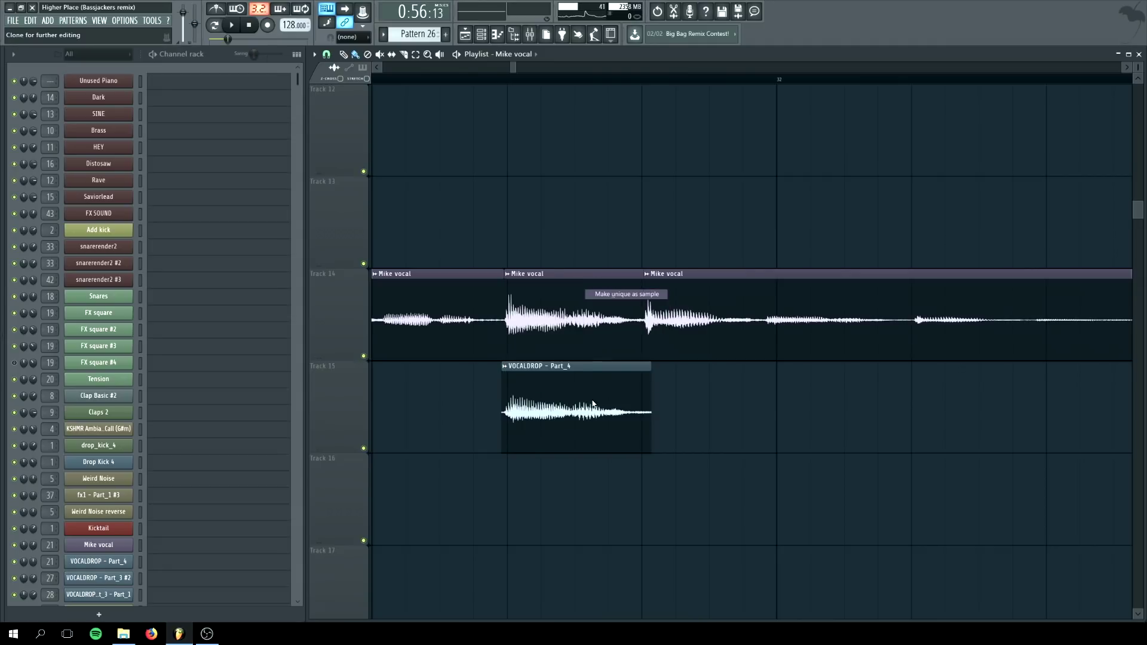
click(597, 288)
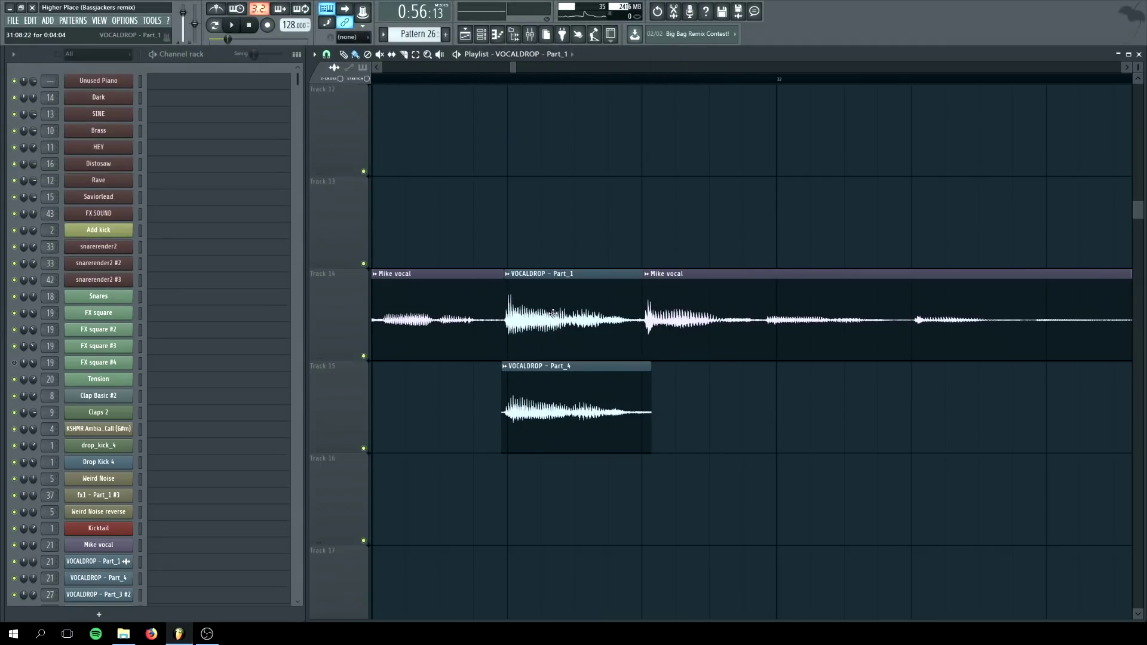
drag(529, 323, 529, 231)
click(520, 248)
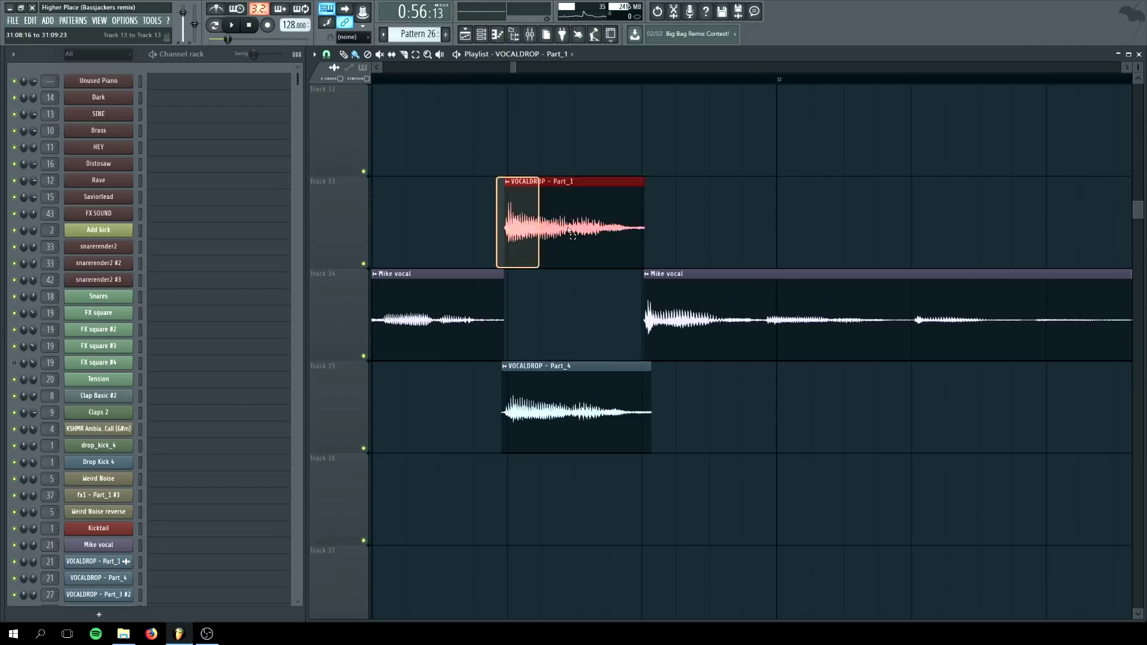
- Add a fade-in to the VOCALDROP - Part_1 sample and raise its pitch in the sampler settings
scroll(524, 239, up, 3)
scroll(487, 232, down, 3)
double_click(507, 230)
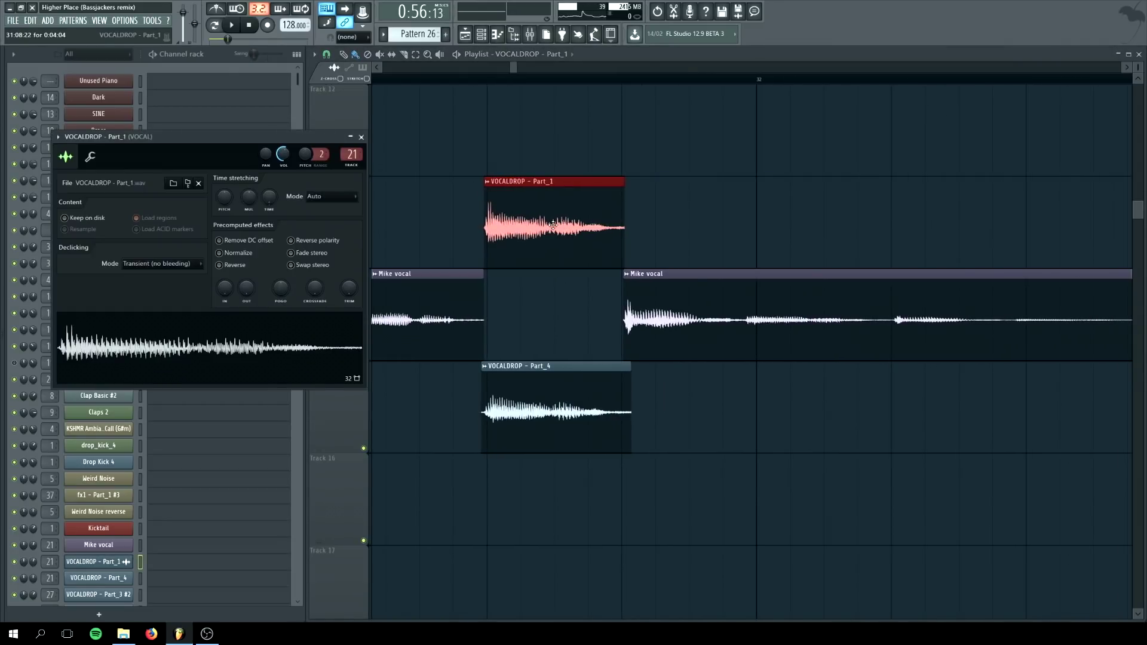
drag(221, 293, 221, 292)
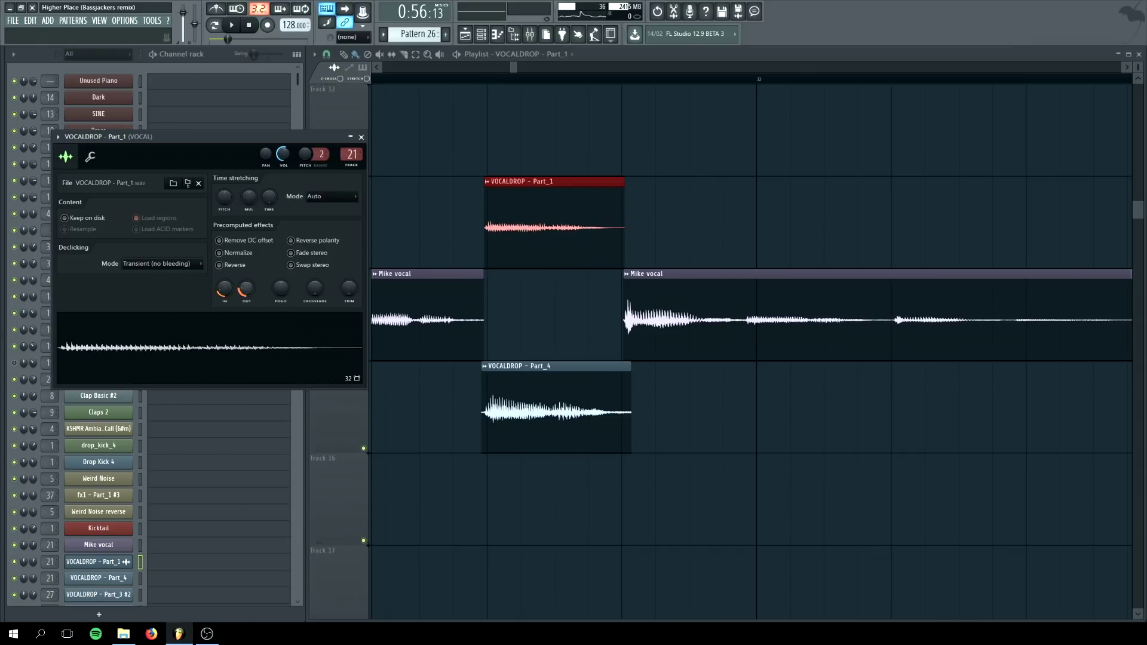
drag(221, 199, 221, 194)
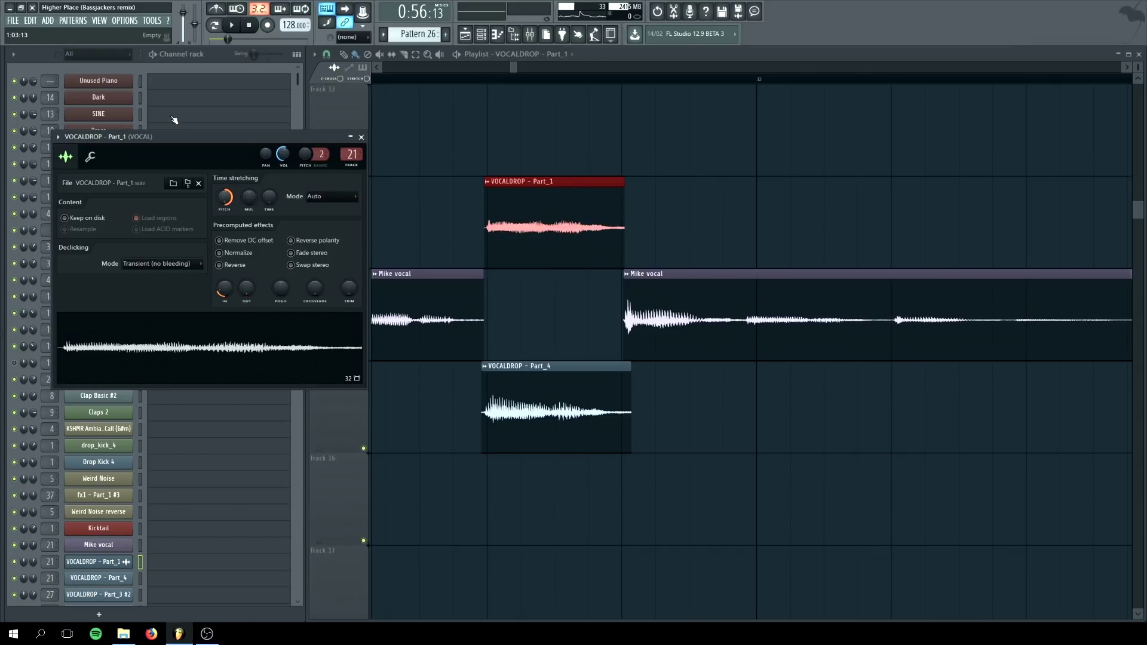
- Solo tracks 13 and 14, play the pitched chop with the Mike vocal from near bar 31, then stop and unsolo
click(357, 262)
right_click(363, 264)
scroll(366, 266, down, 3)
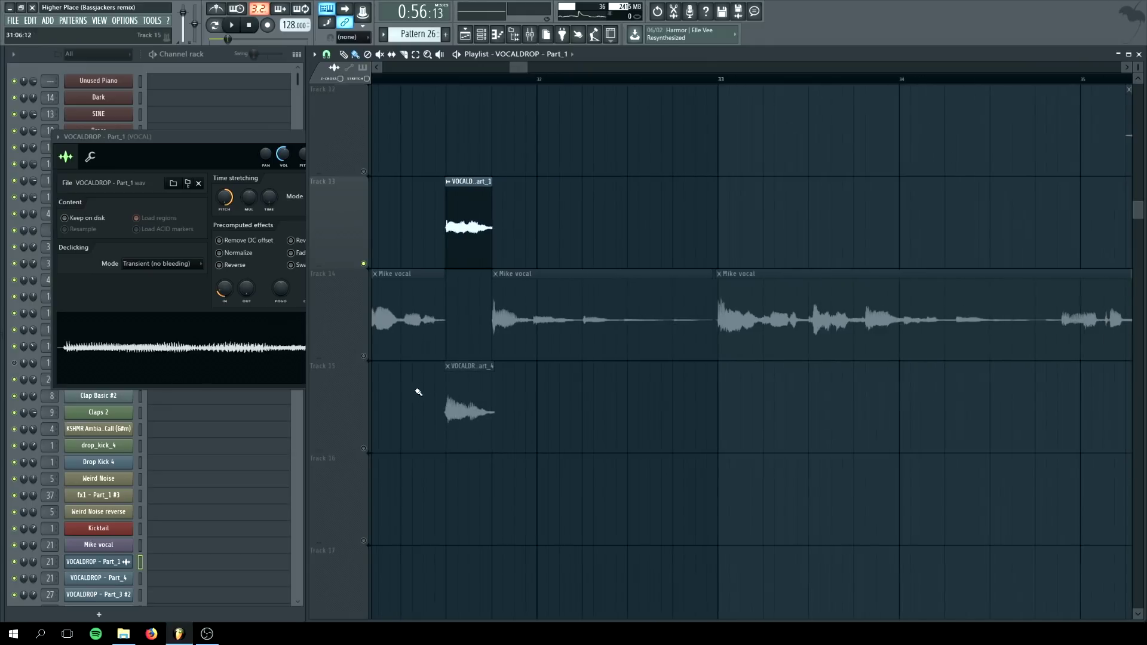
click(363, 356)
click(387, 78)
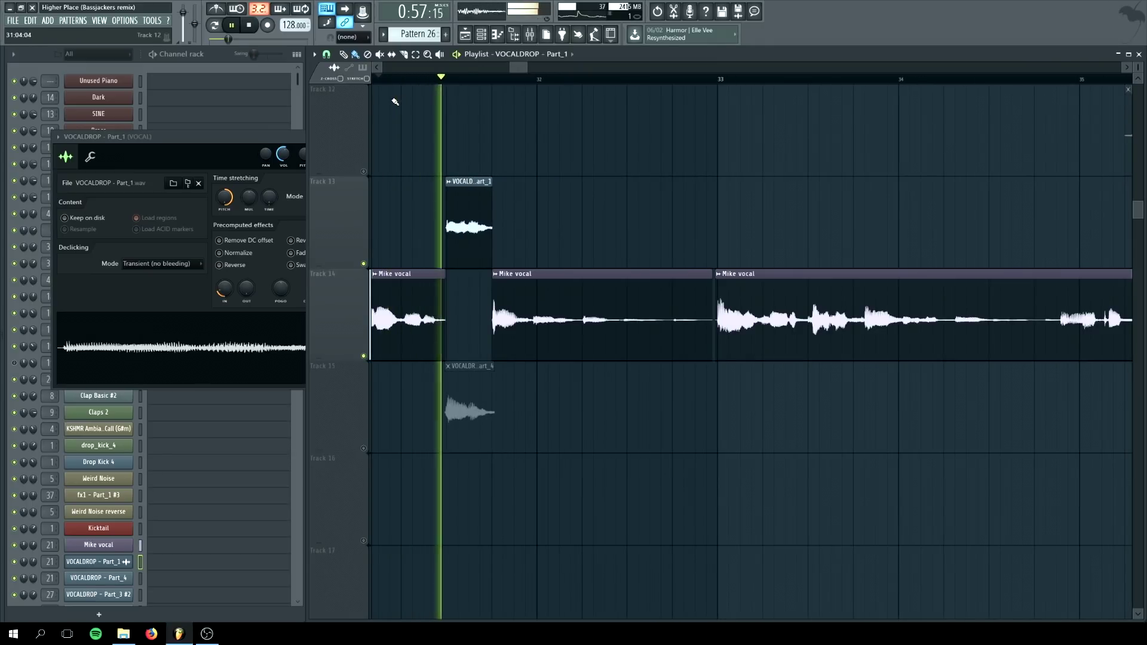
key(space)
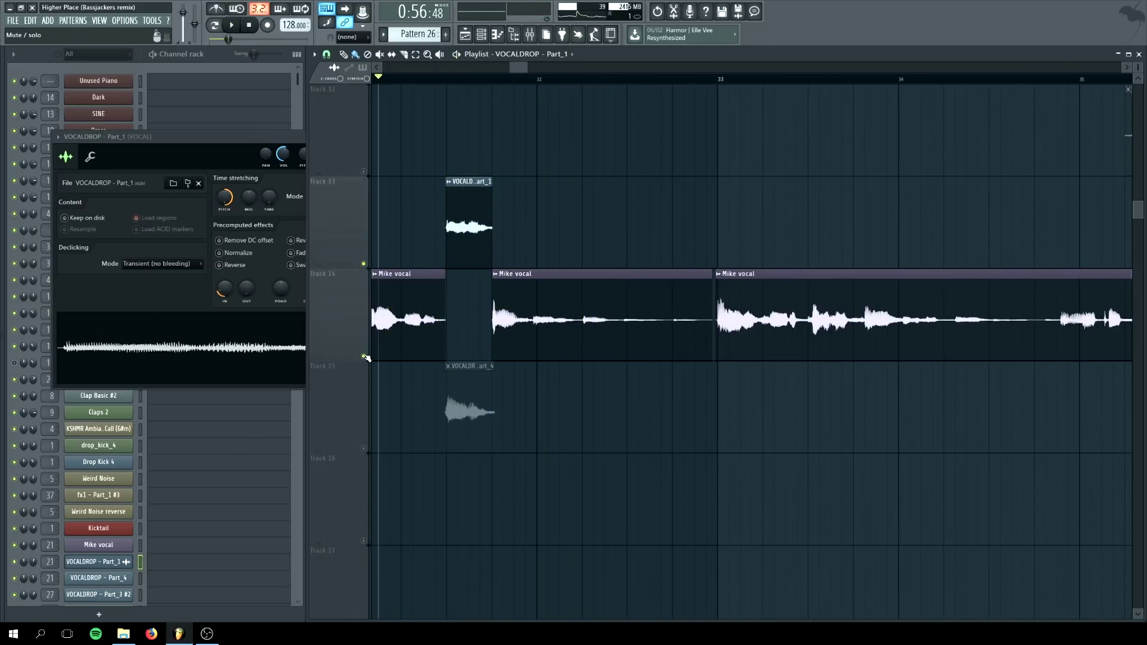
right_click(363, 356)
right_click(363, 356)
scroll(418, 251, down, 2)
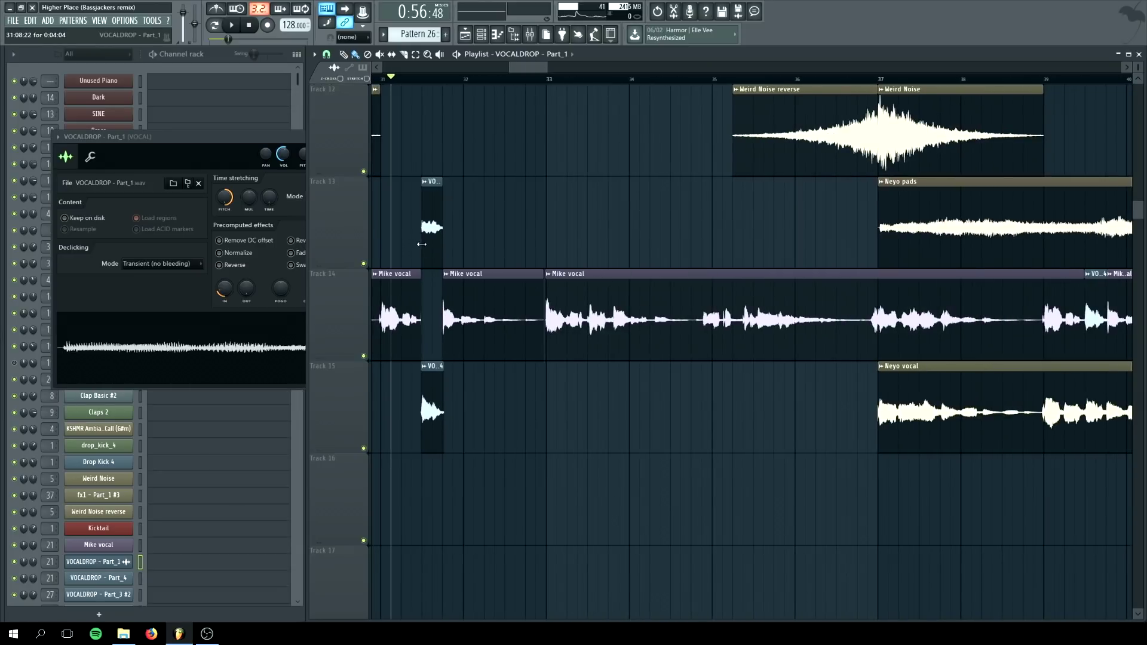
- Delete the VOCALDROP - Part_1 clip from track 13 and reset the pitch in its sampler settings
scroll(423, 242, up, 2)
right_click(430, 239)
click(225, 201)
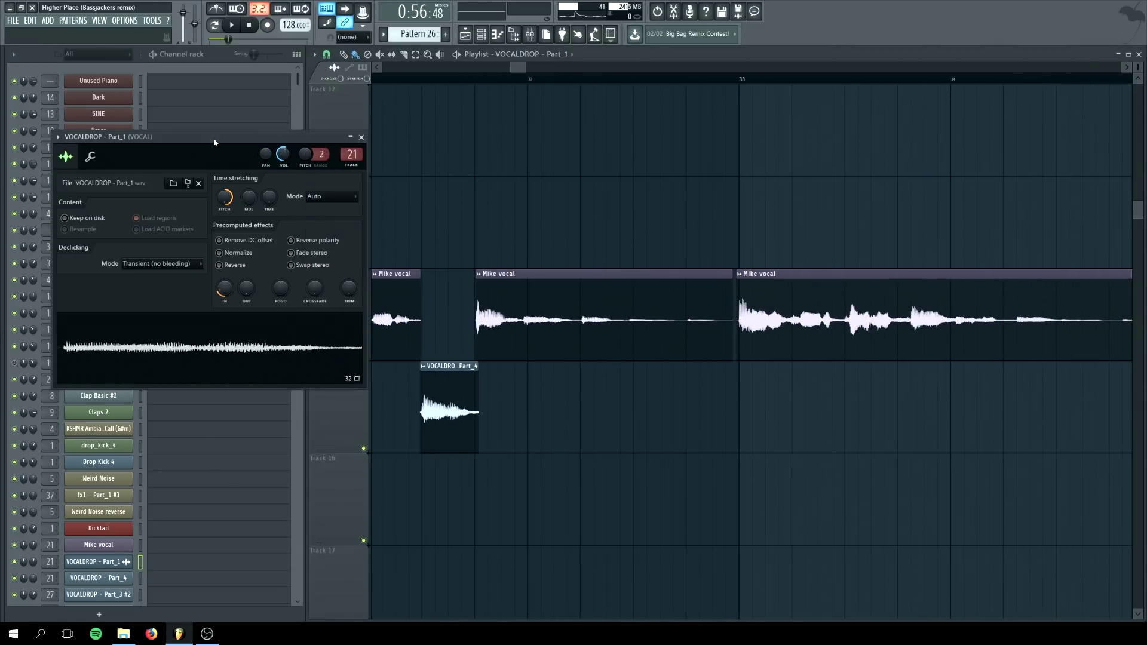
right_click(225, 201)
click(245, 205)
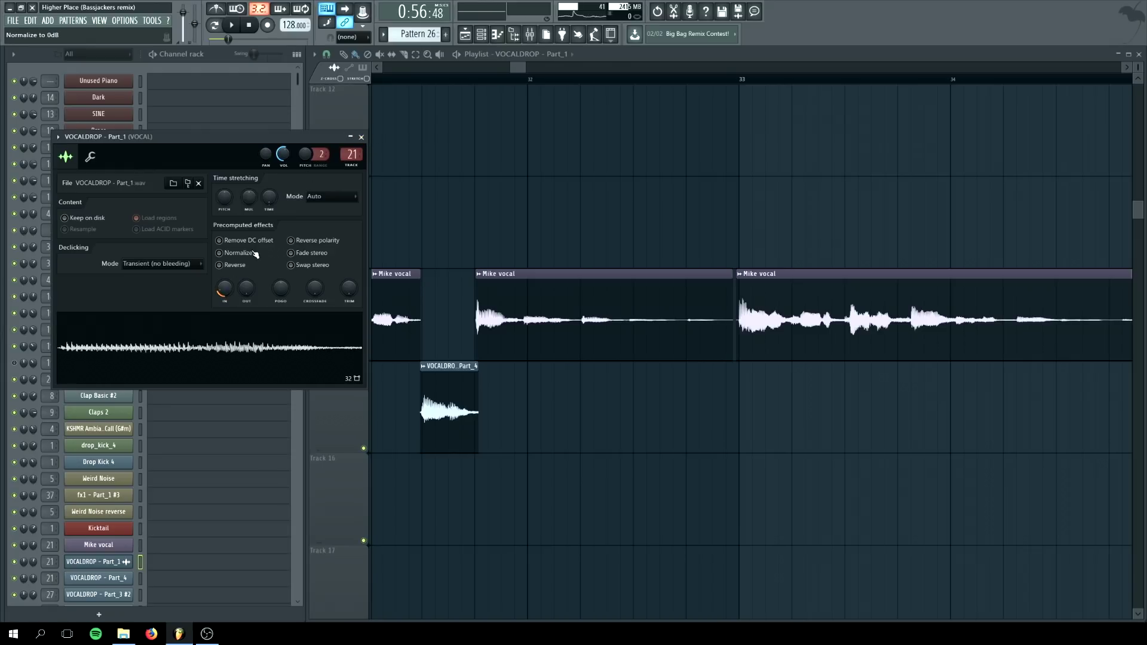
- Inspect the sampler settings of the VOCALDROP - Part_4 and Mike vocal clips, then close them
double_click(440, 388)
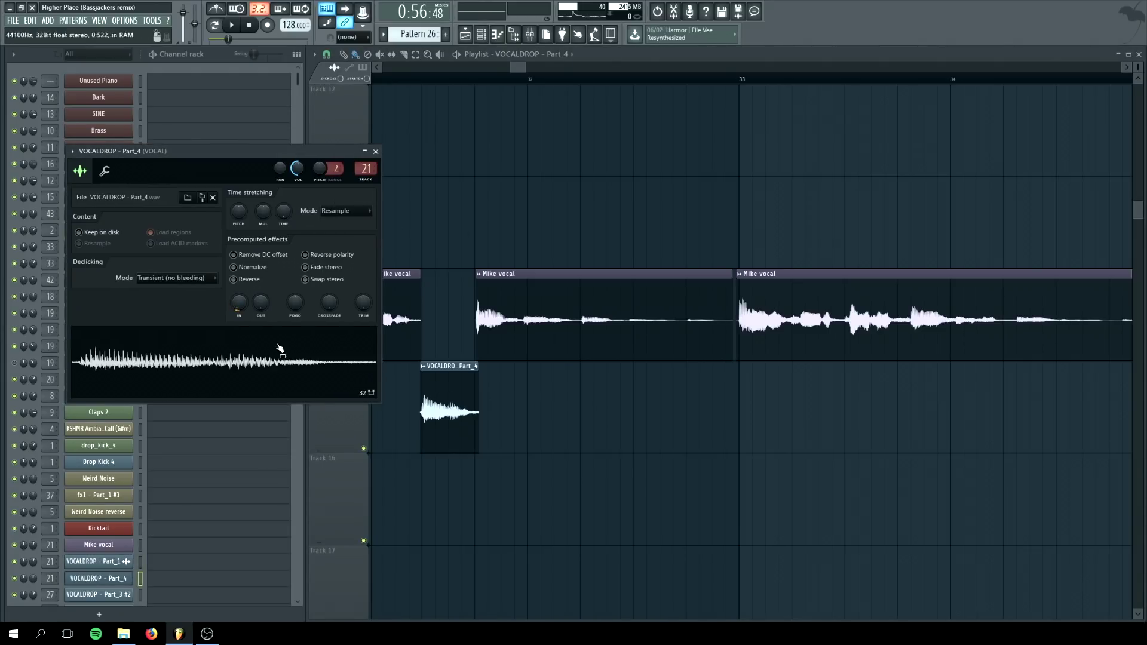
drag(238, 303, 237, 304)
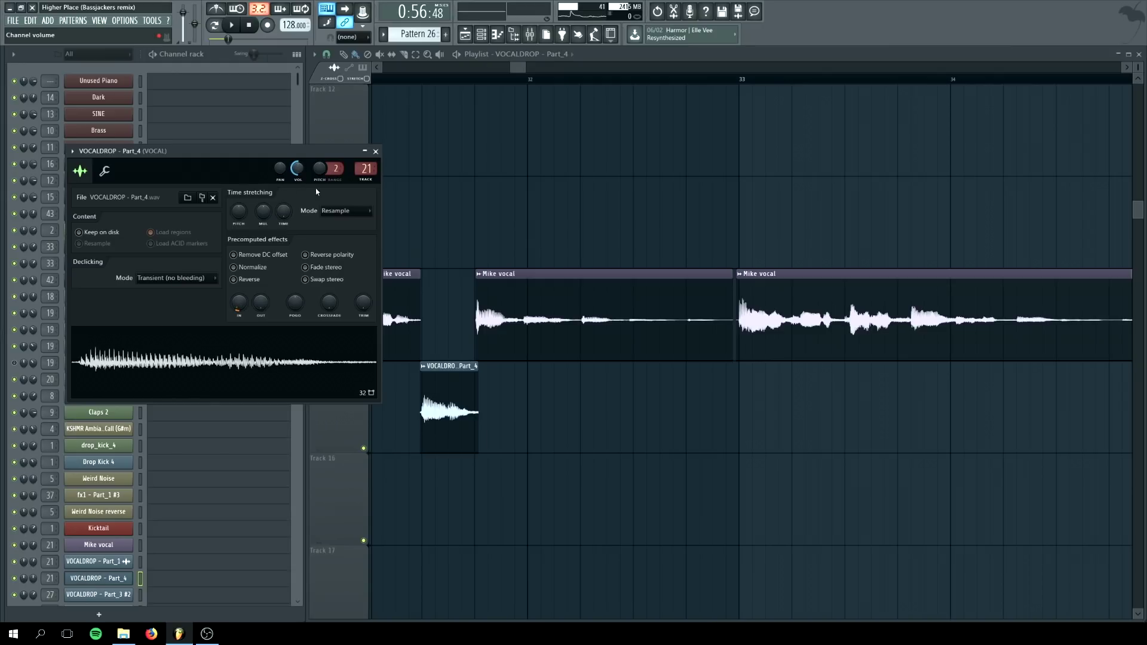
double_click(546, 328)
click(360, 137)
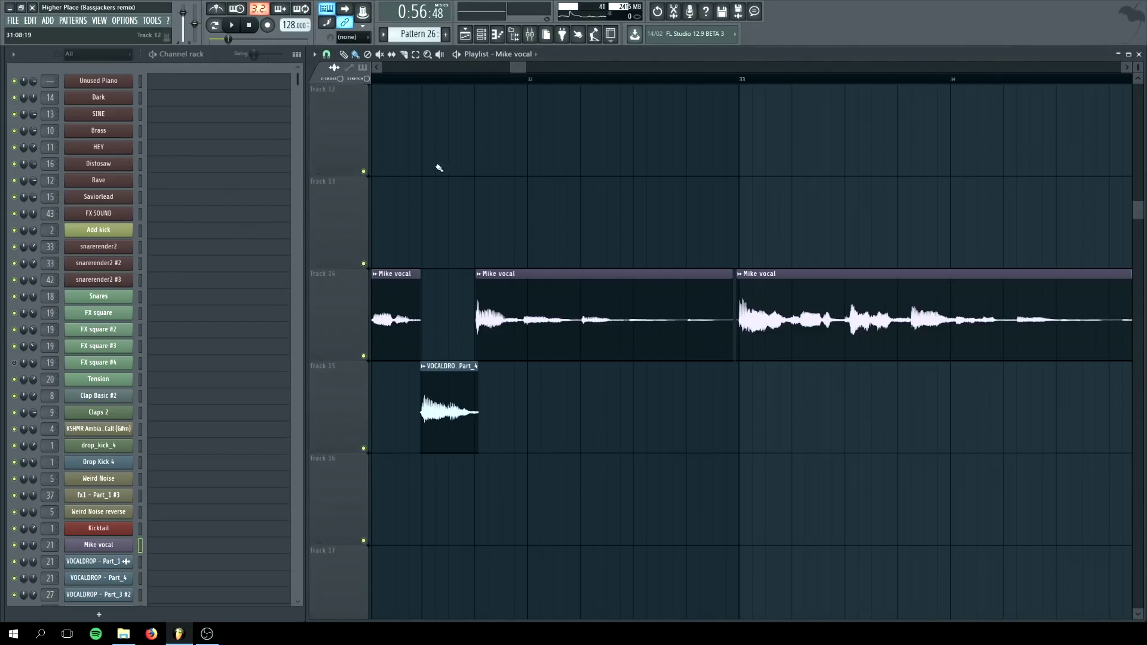
- Place the playhead at bar 45, where the Dark Brass Sinus patterns begin on track 1
scroll(439, 322, down, 8)
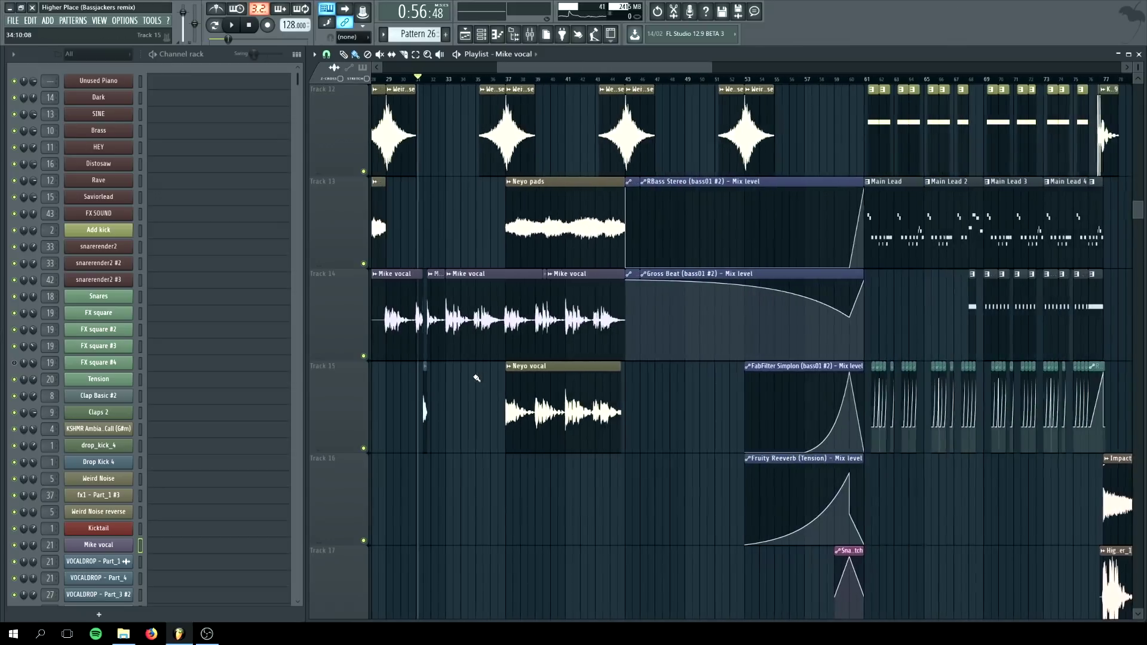
scroll(481, 376, up, 6)
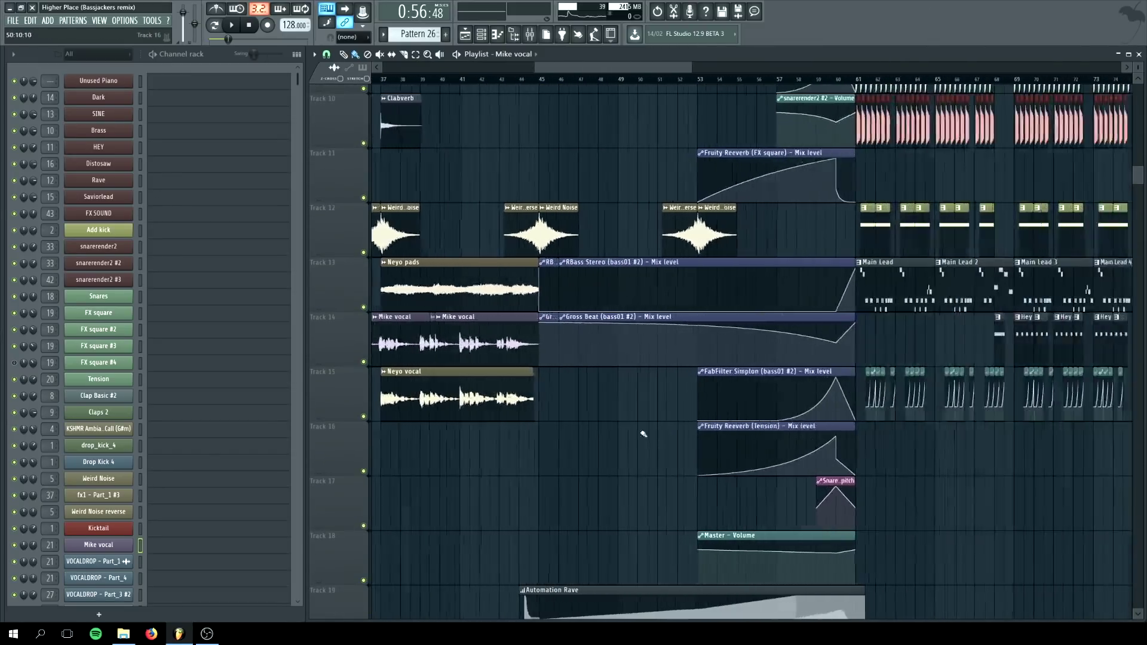
click(495, 80)
scroll(513, 233, down, 5)
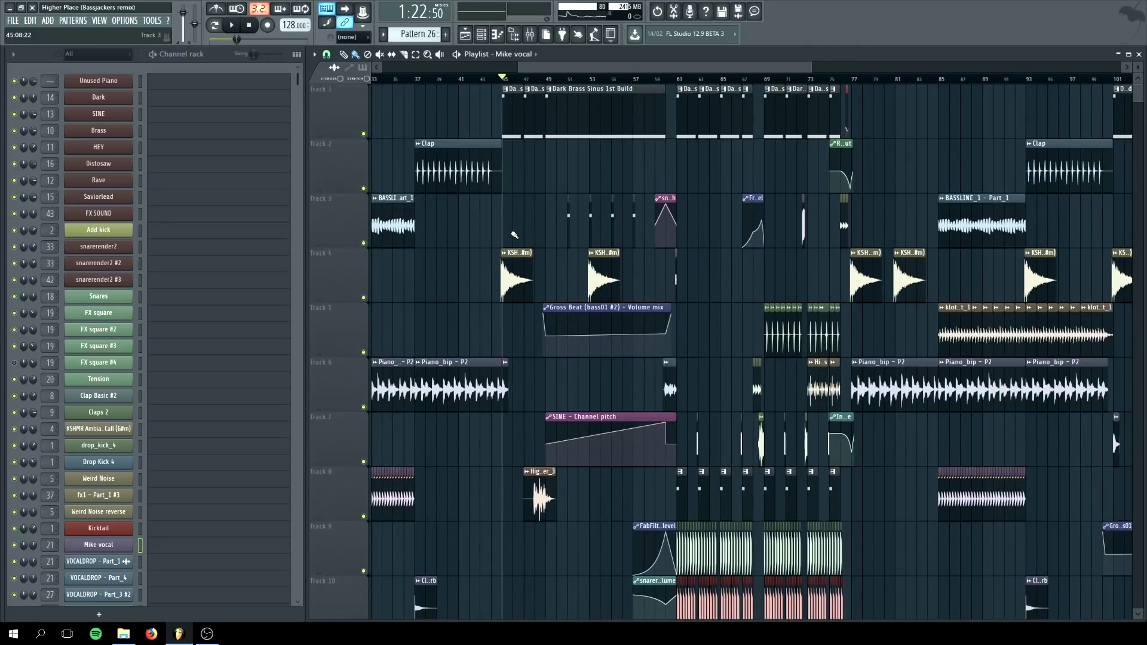
scroll(509, 262, up, 6)
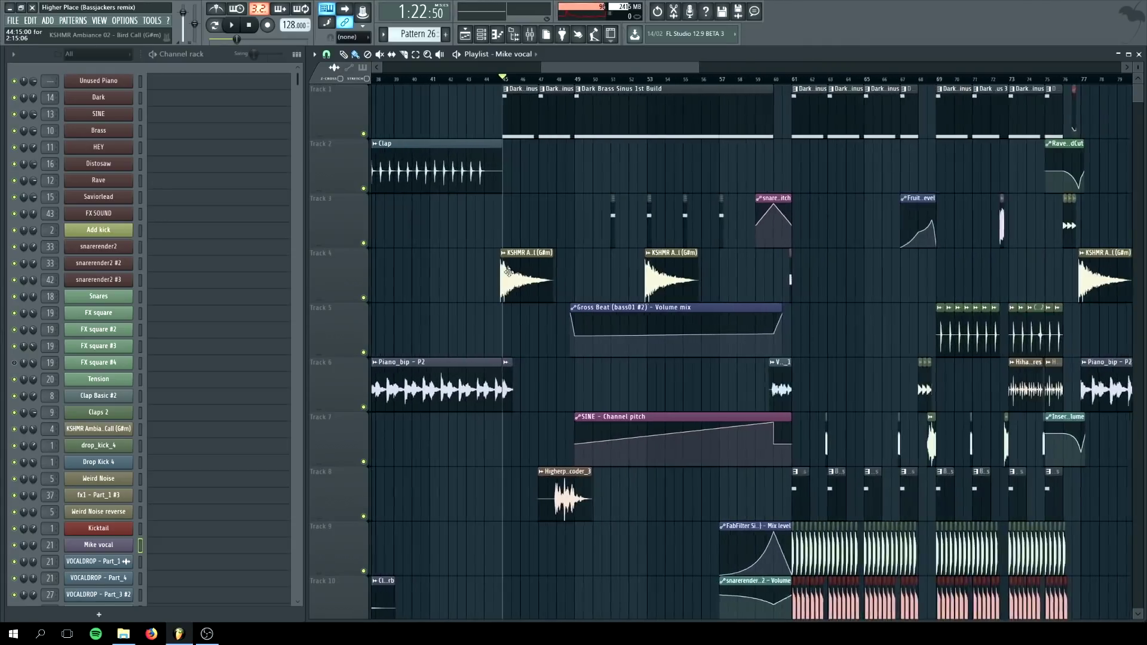
scroll(573, 71, up, 2)
drag(642, 67, 687, 67)
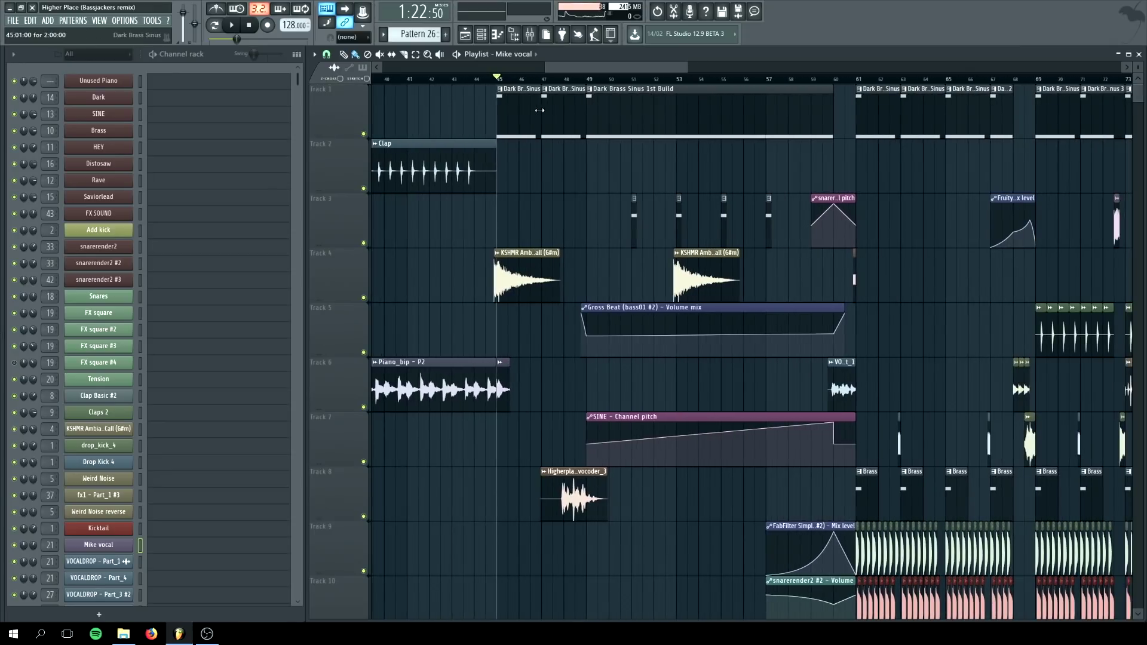
- Inspect the instruments of the Dark, SINE and Distosaw channels, then close them
click(109, 98)
drag(194, 178, 452, 154)
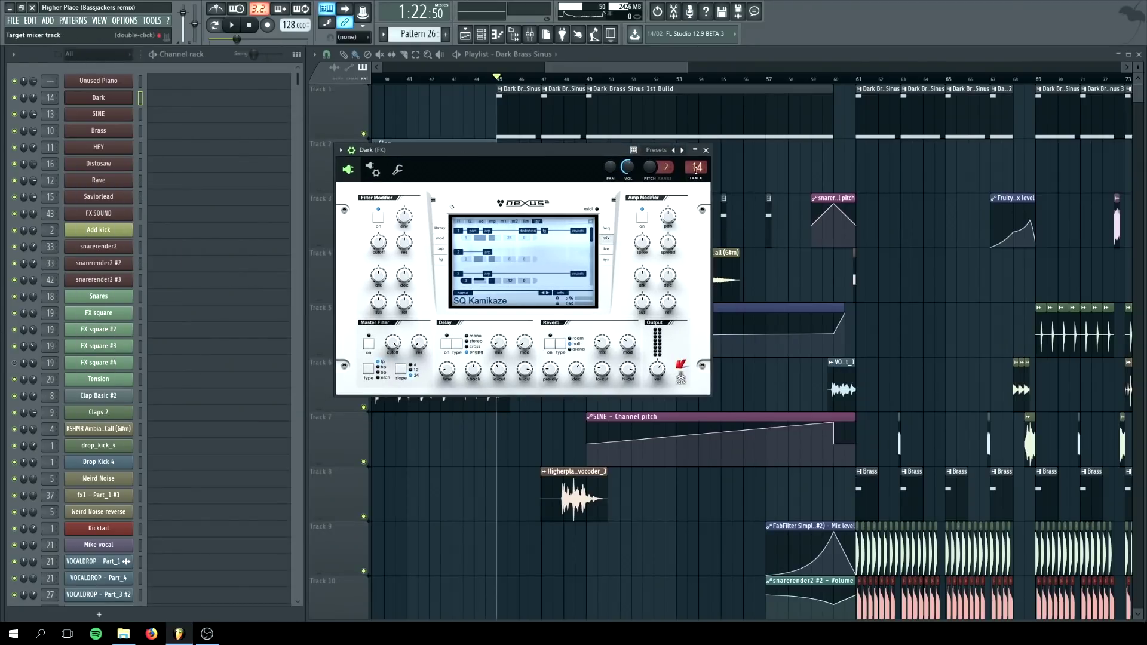
click(703, 149)
click(96, 115)
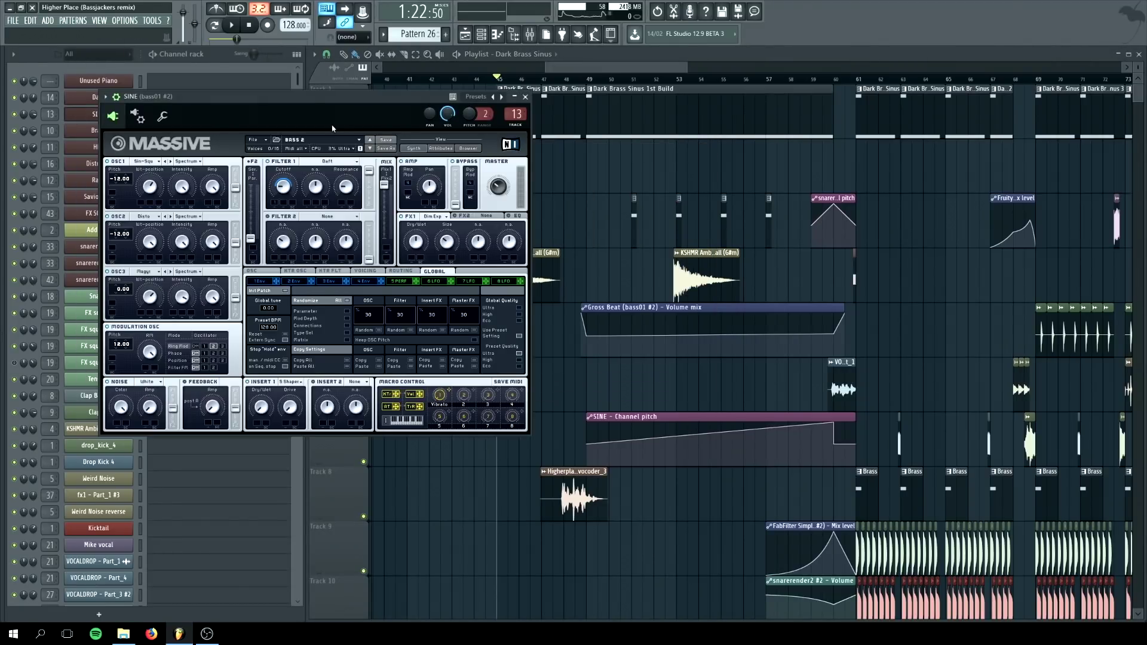
drag(313, 95, 638, 95)
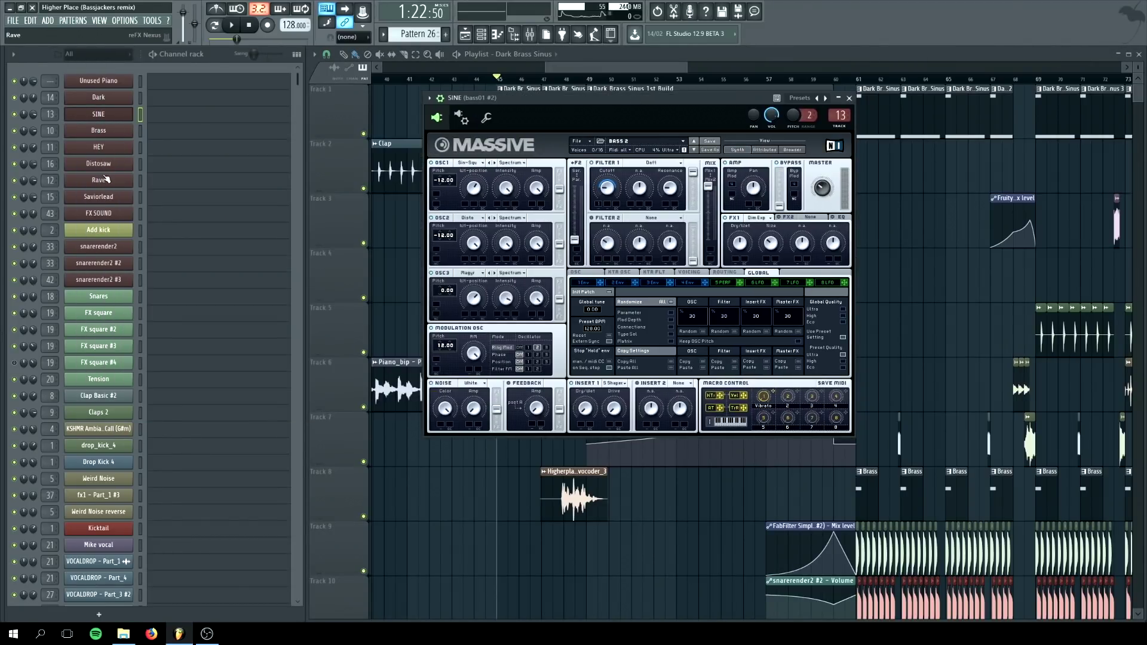
click(105, 167)
click(564, 259)
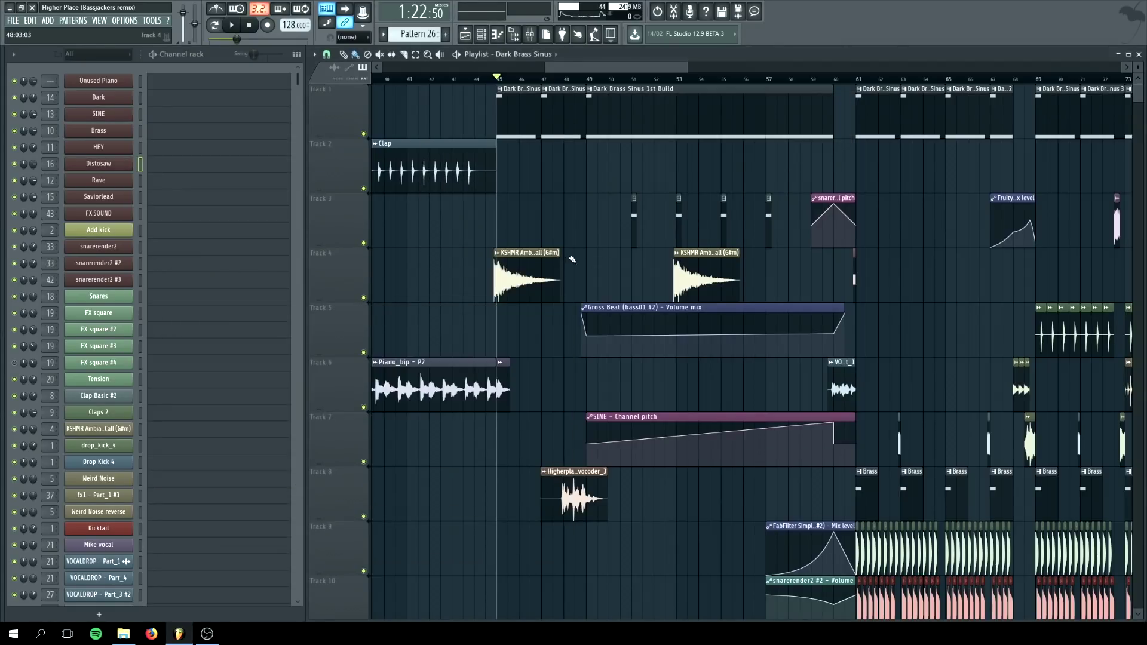
- Select the Dark Brass Sinus pattern from track 1 and inspect the Nexus instrument on its Dark channel
scroll(568, 234, up, 3)
drag(627, 68, 648, 67)
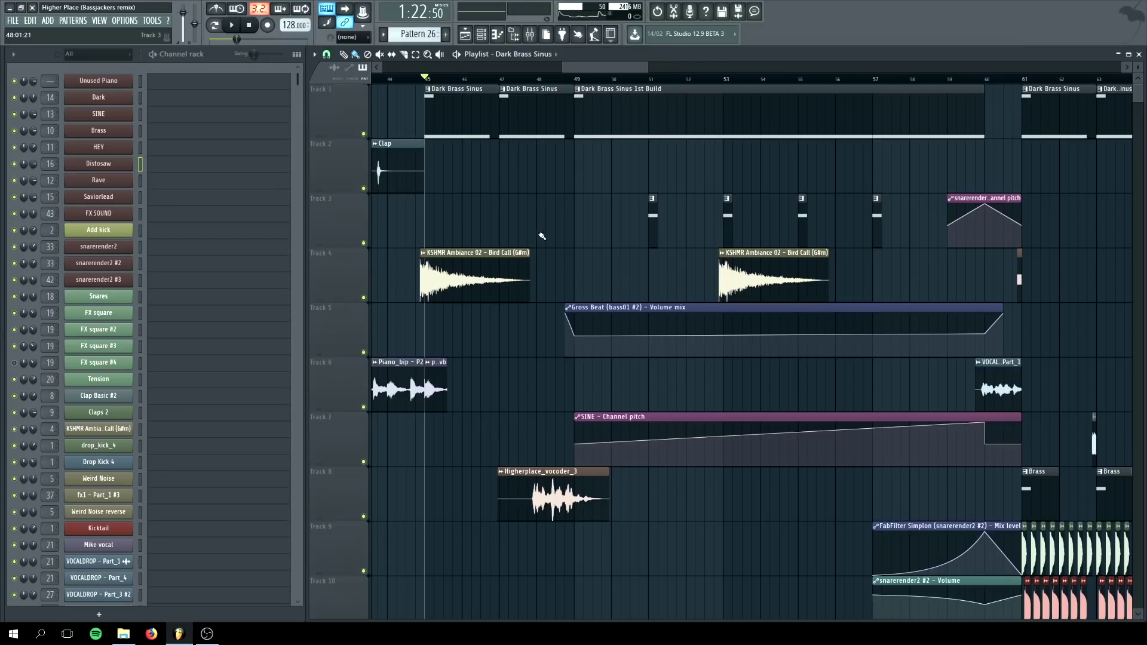
click(427, 134)
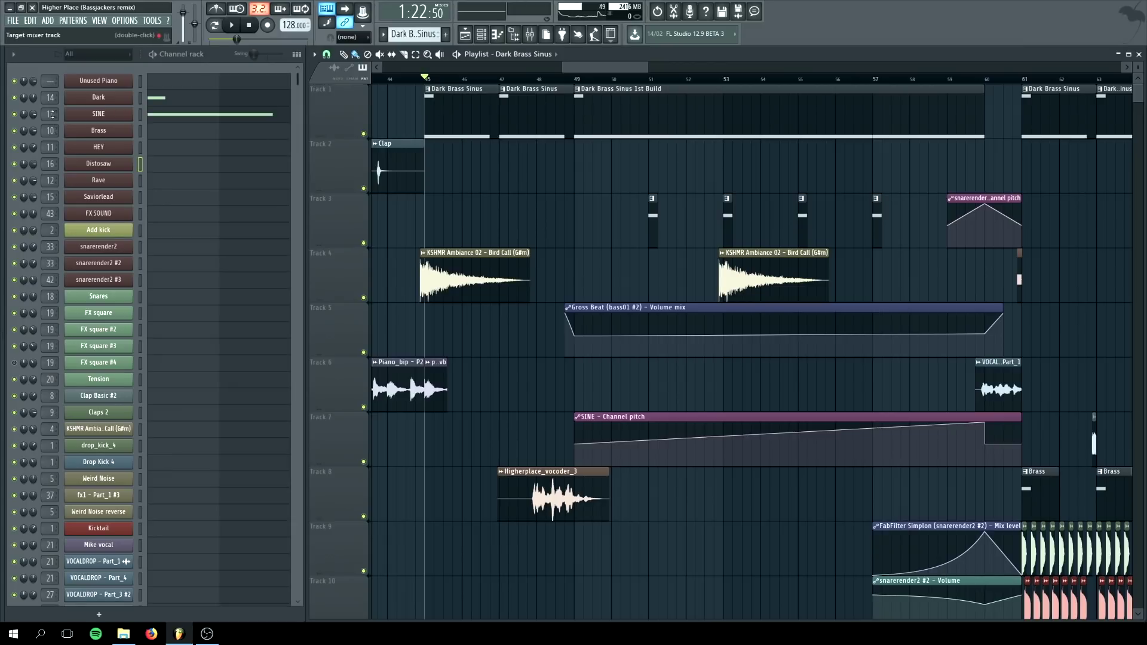
click(85, 101)
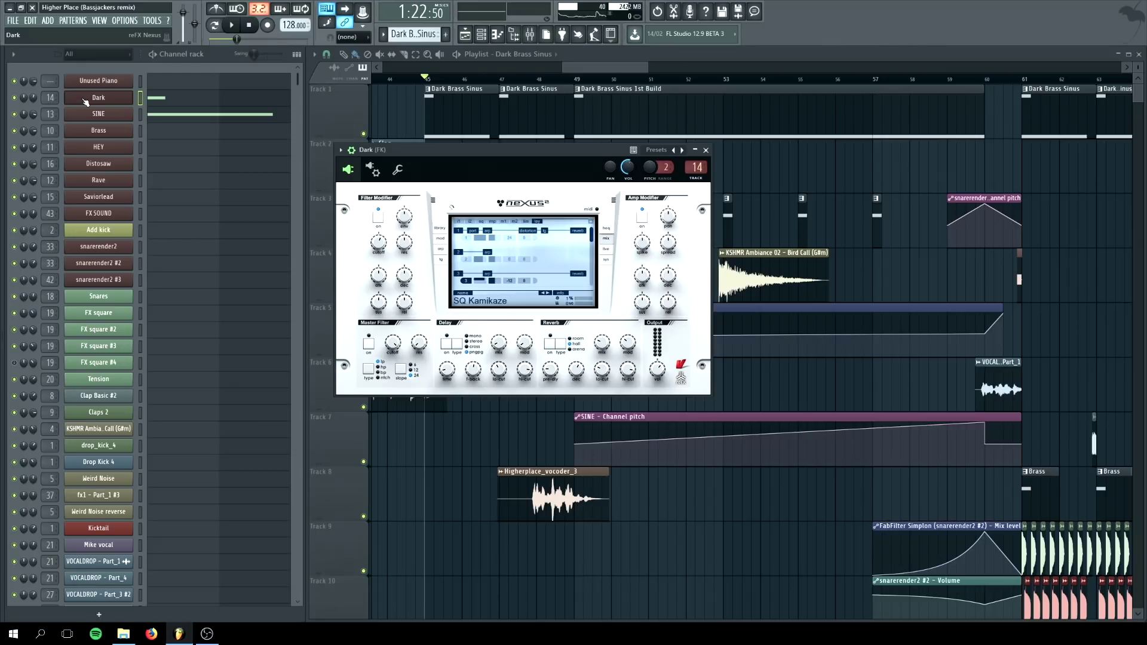
drag(525, 157, 618, 143)
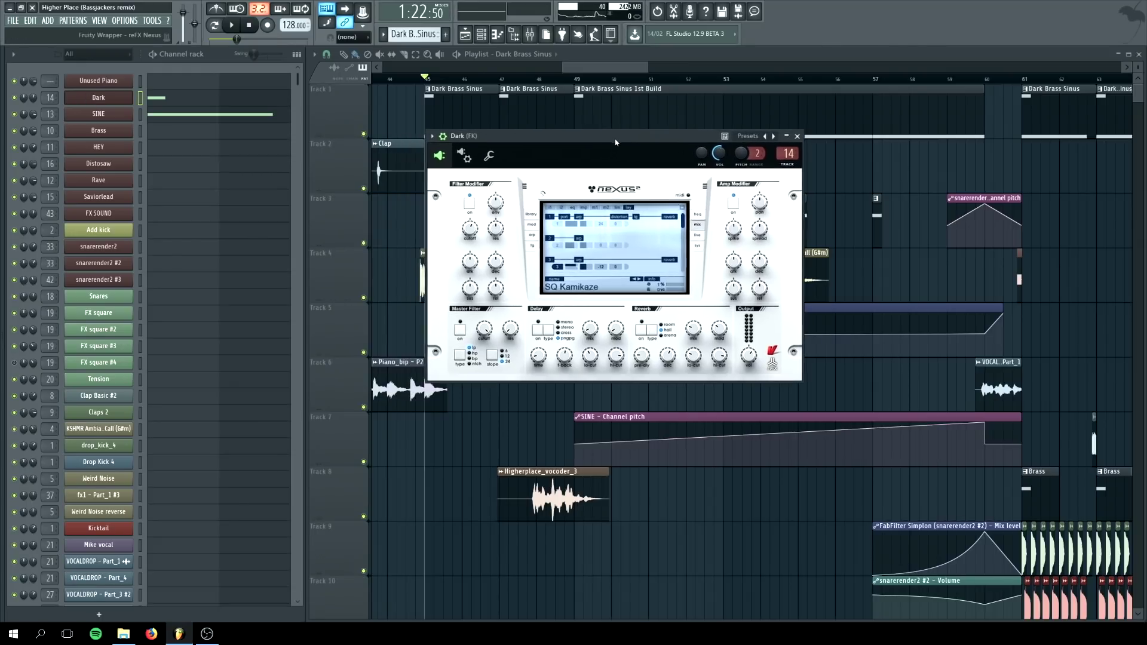
click(797, 137)
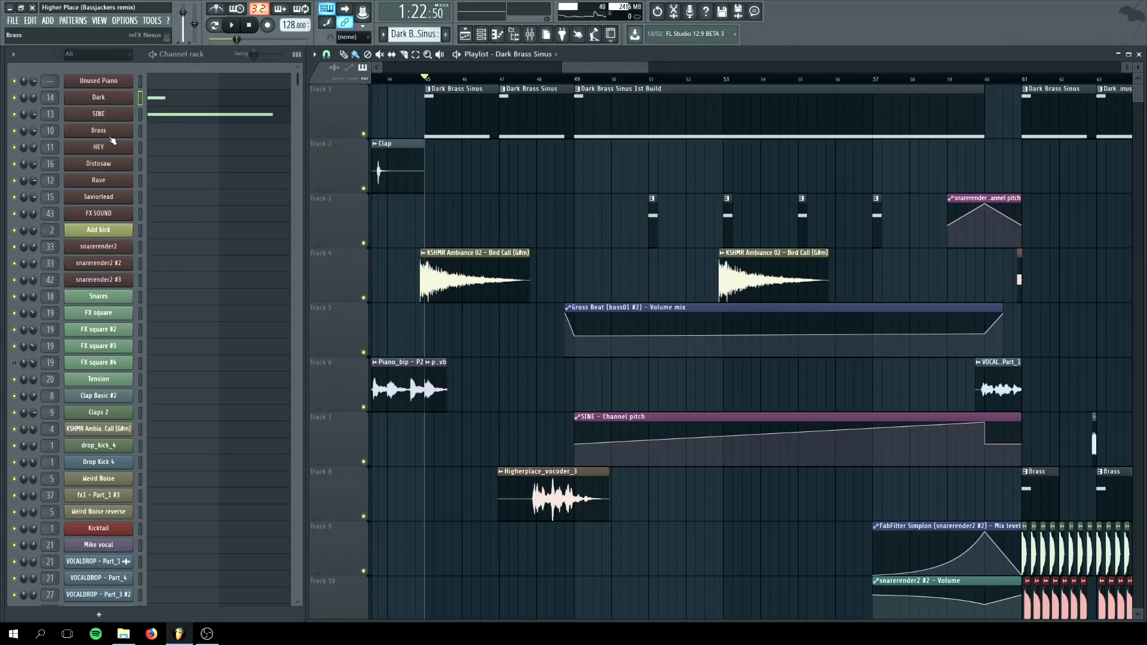
- Play the Dark Brass Sinus pattern with track 1 soloed and the SINE channel muted, then stop playback
right_click(364, 134)
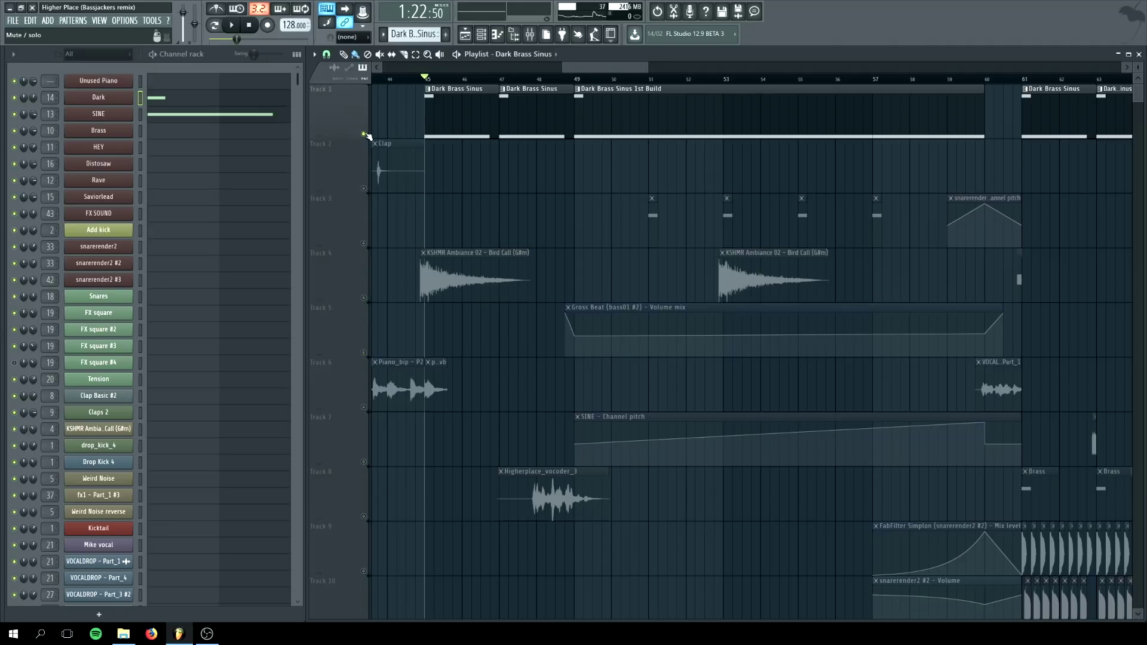
click(14, 113)
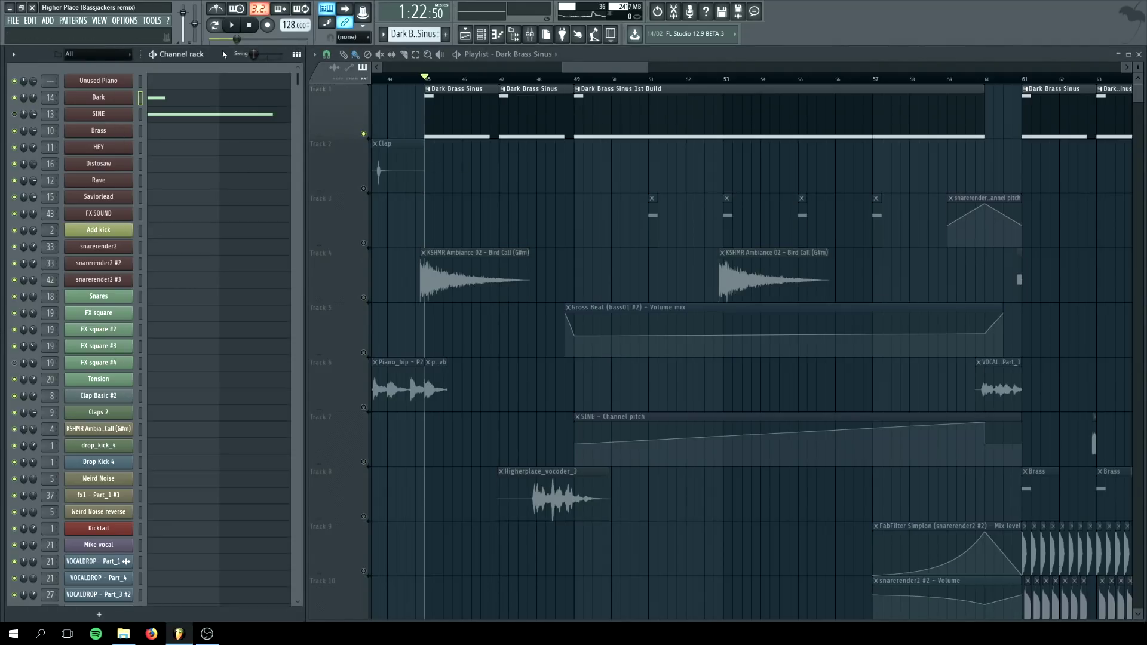
click(153, 54)
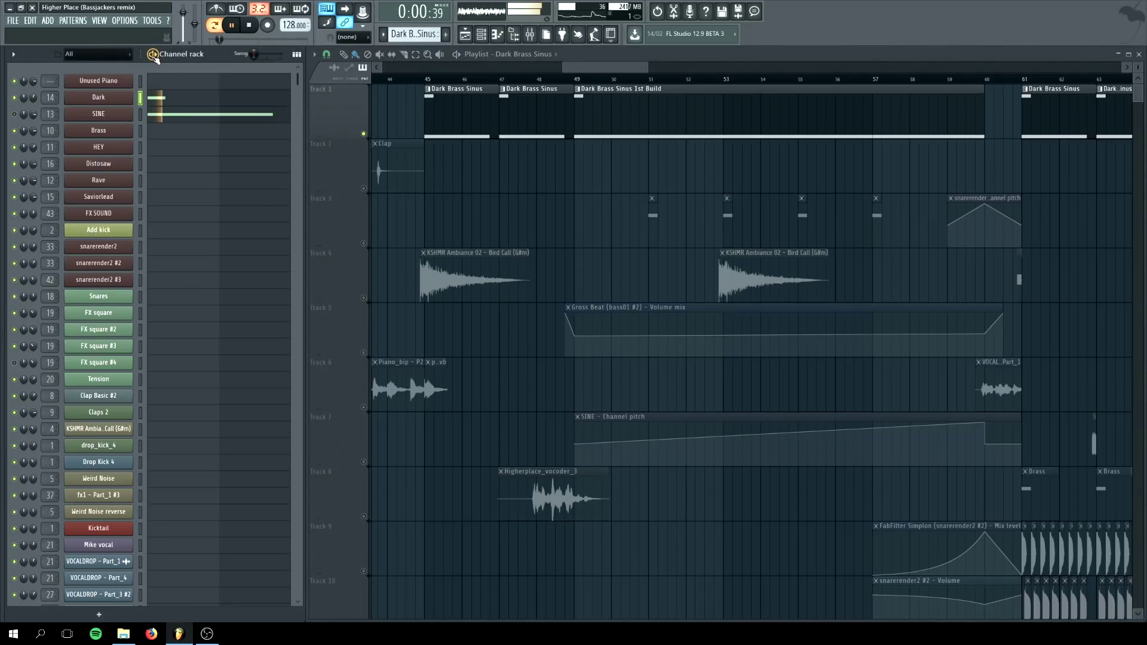
click(254, 25)
- Clone the Dark channel in the channel rack
right_click(110, 98)
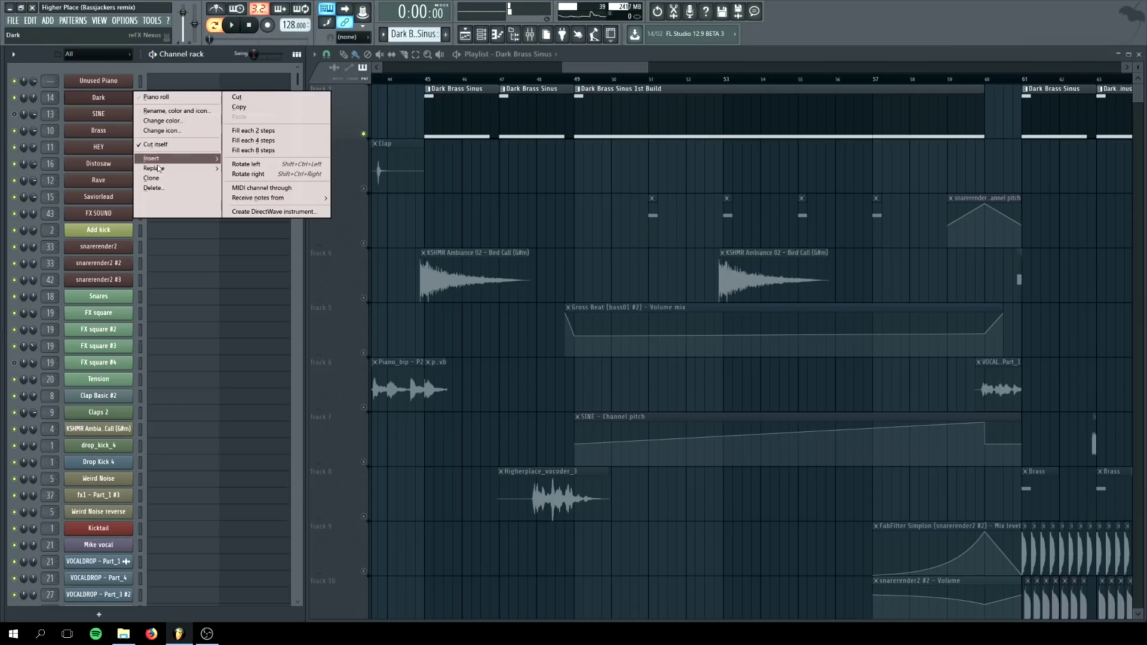
click(156, 179)
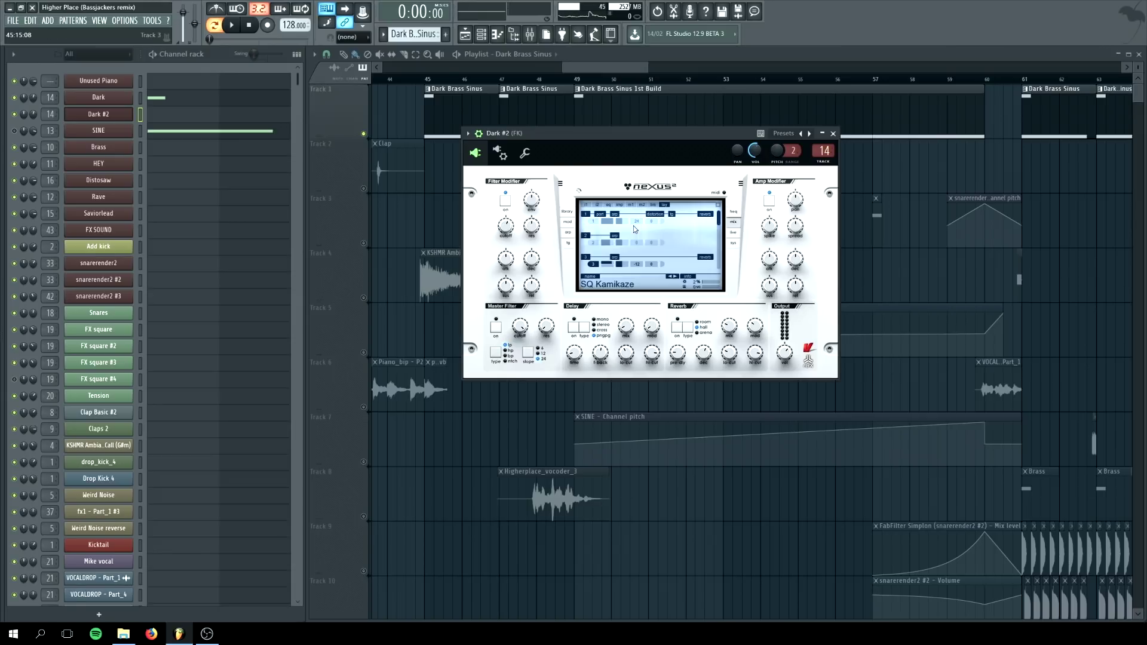
- Reload the SQ Kamikaze preset in the Nexus on Dark #2, audition it, and place the mixer beside the instrument
click(568, 216)
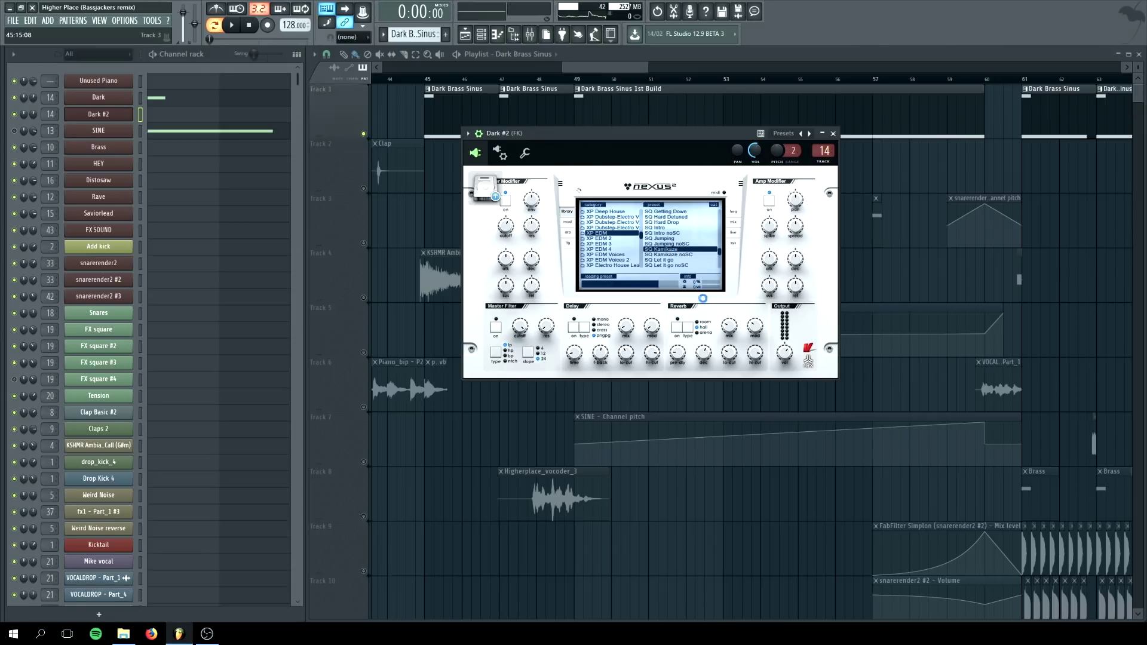
key(n)
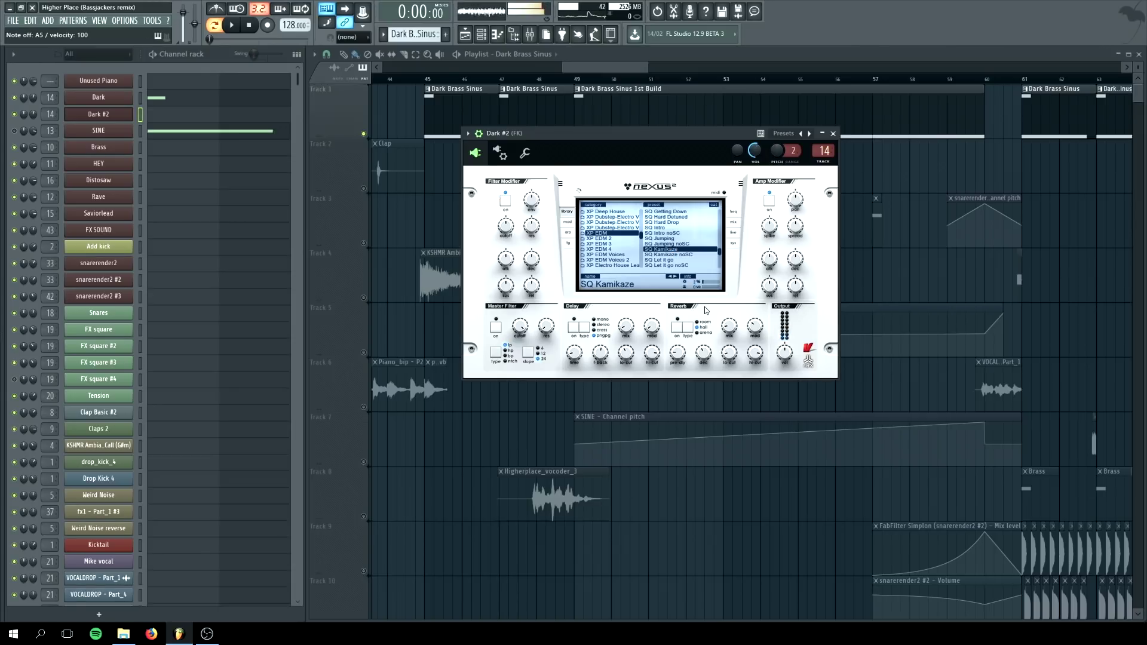
key(F9)
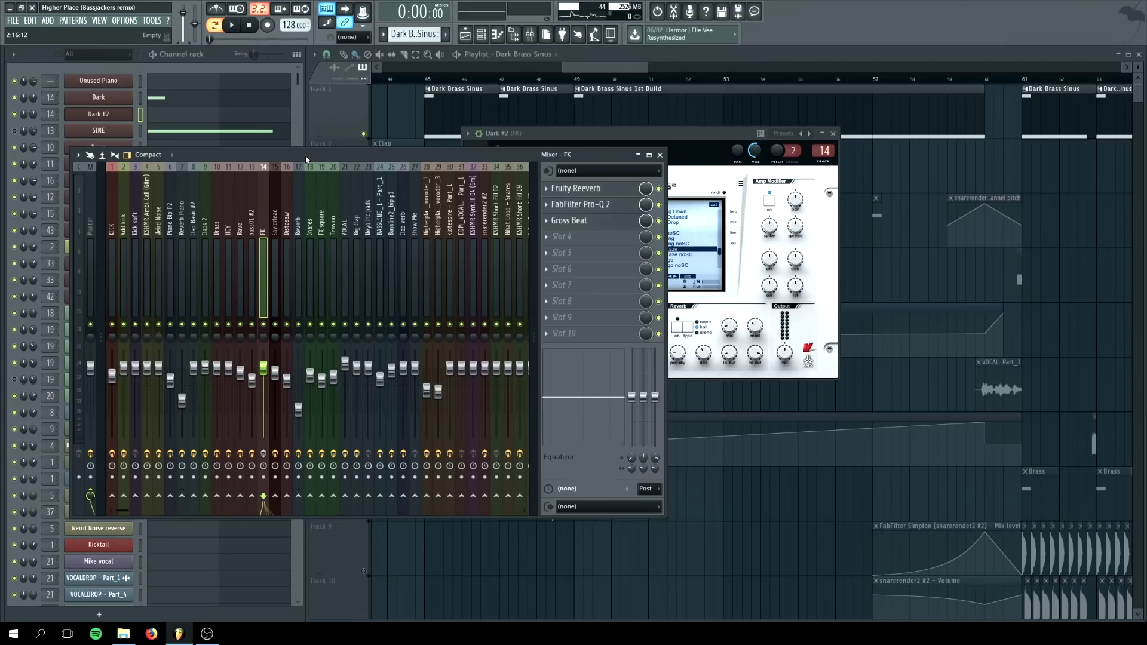
drag(306, 160, 348, 218)
drag(608, 137, 502, 187)
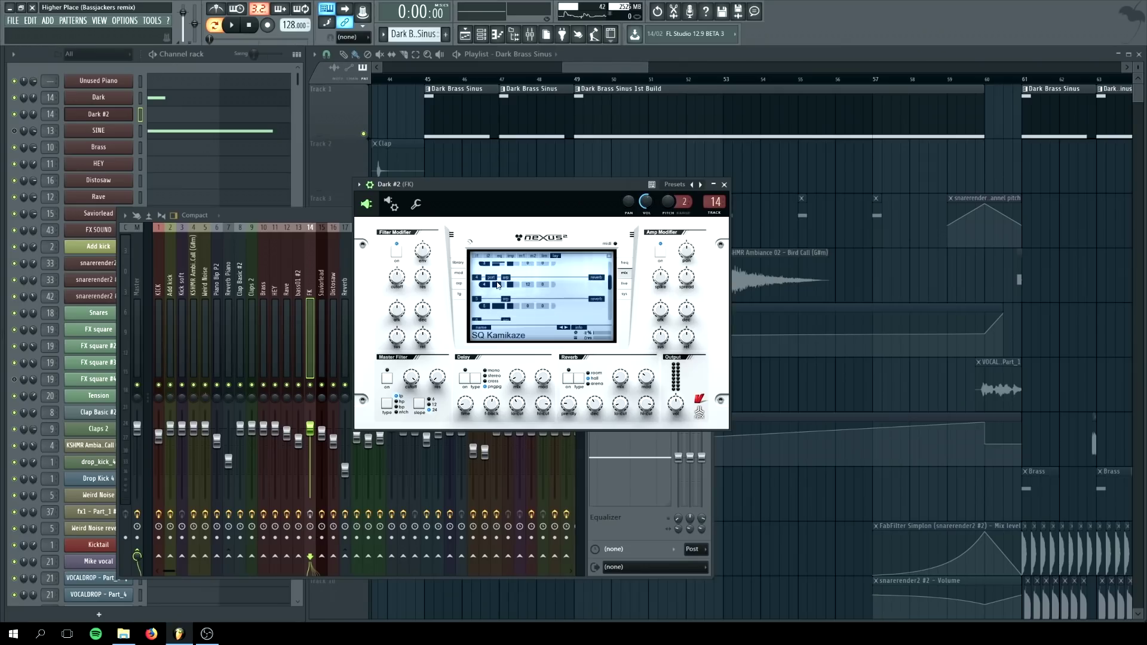
- Switch off the SQ Kamikaze layers one after another in the Nexus mix page until only the last remains, and audition that layer
scroll(499, 291, up, 5)
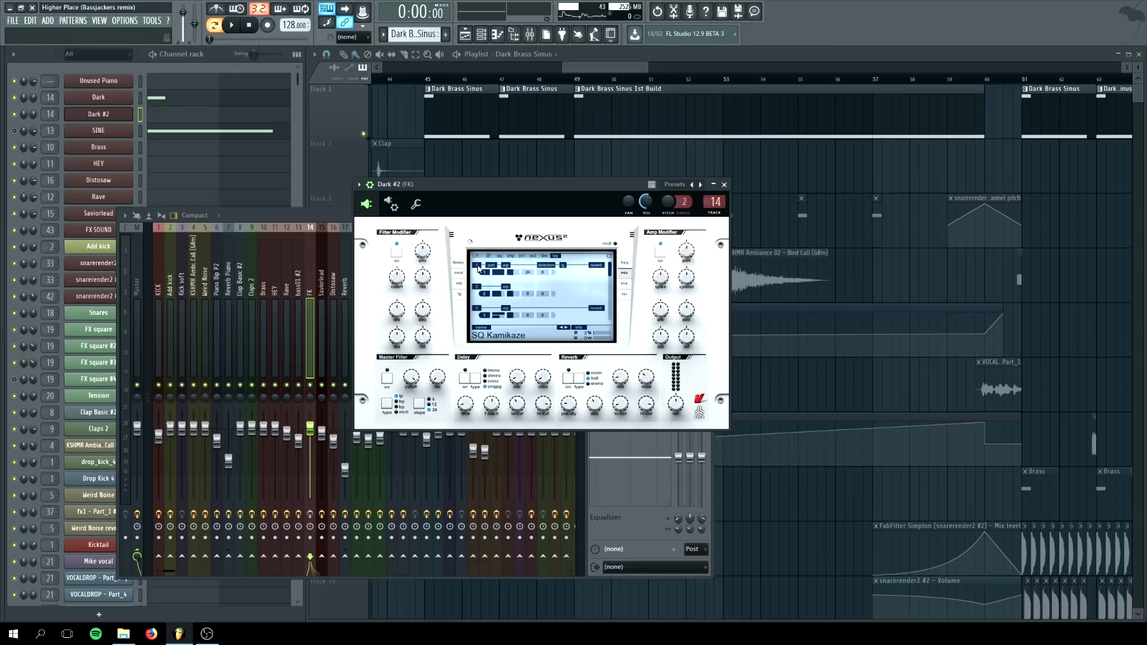
click(478, 267)
click(479, 289)
scroll(480, 289, down, 1)
click(478, 289)
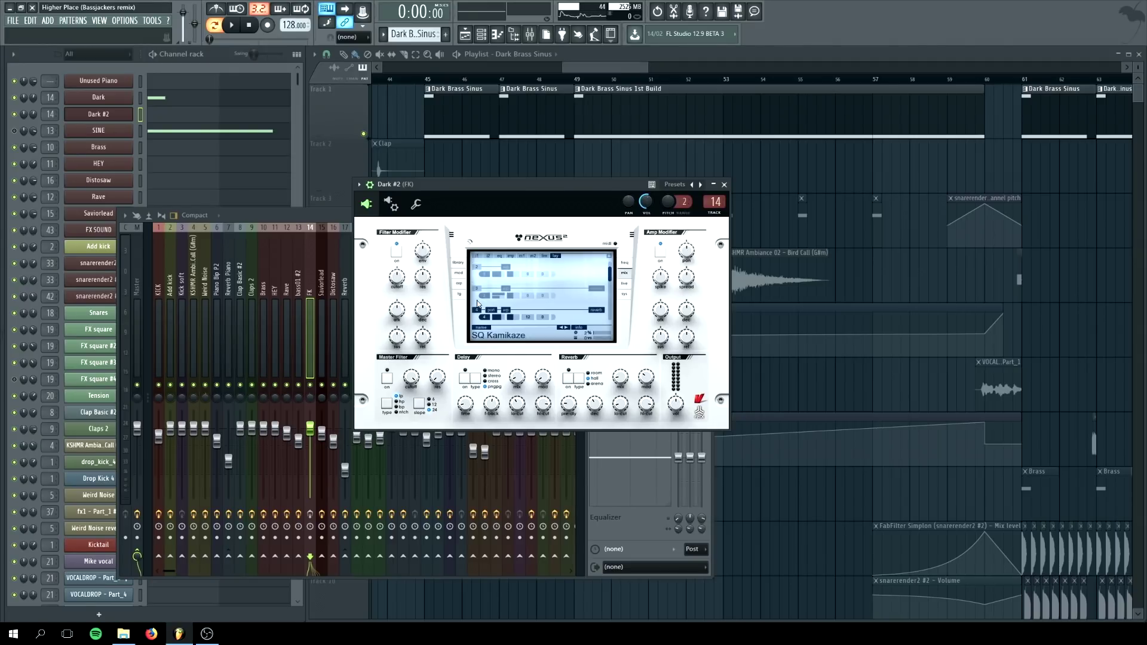
click(478, 311)
scroll(478, 310, down, 2)
click(478, 292)
click(478, 310)
scroll(478, 302, down, 2)
click(478, 295)
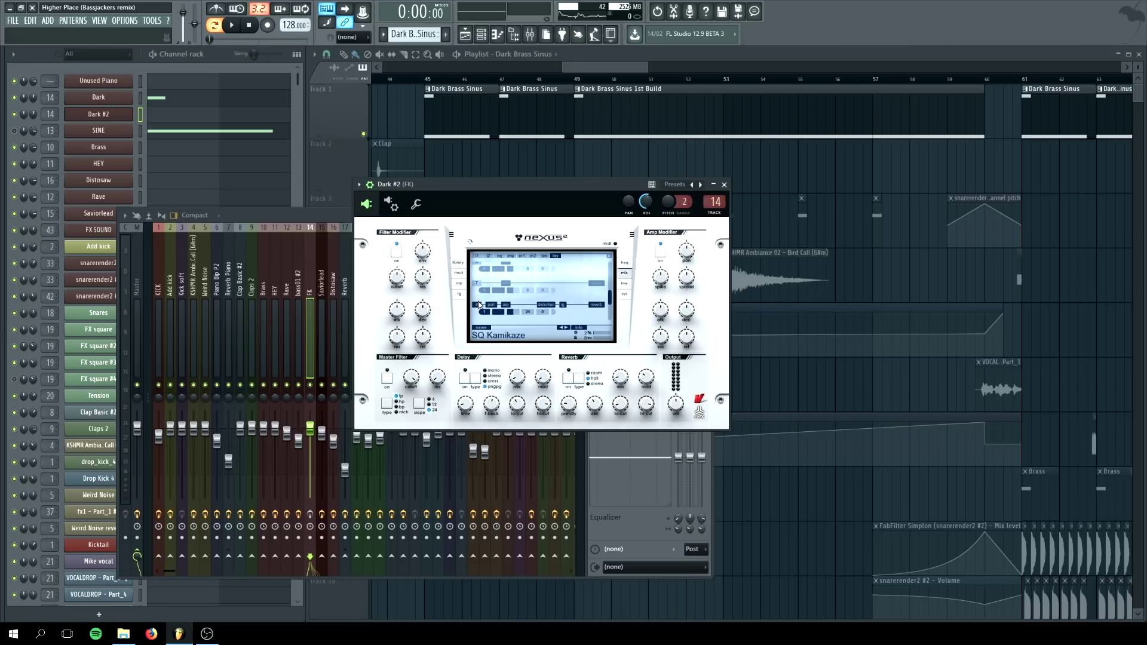
click(479, 305)
scroll(479, 306, down, 2)
click(478, 294)
click(478, 312)
scroll(477, 313, down, 1)
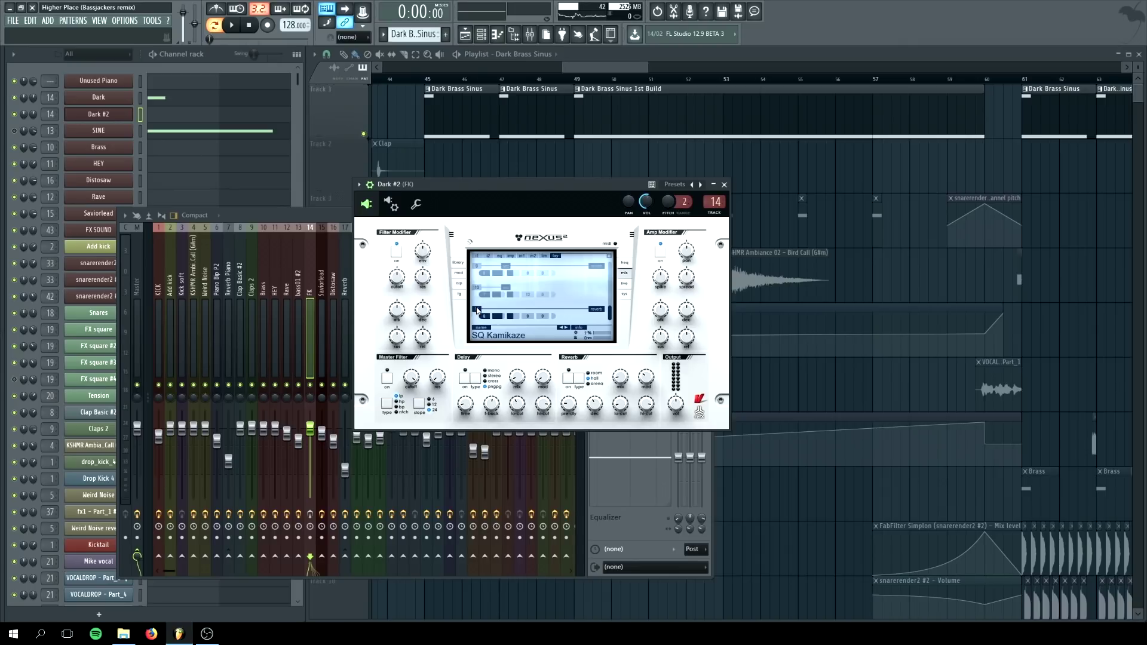
key(n)
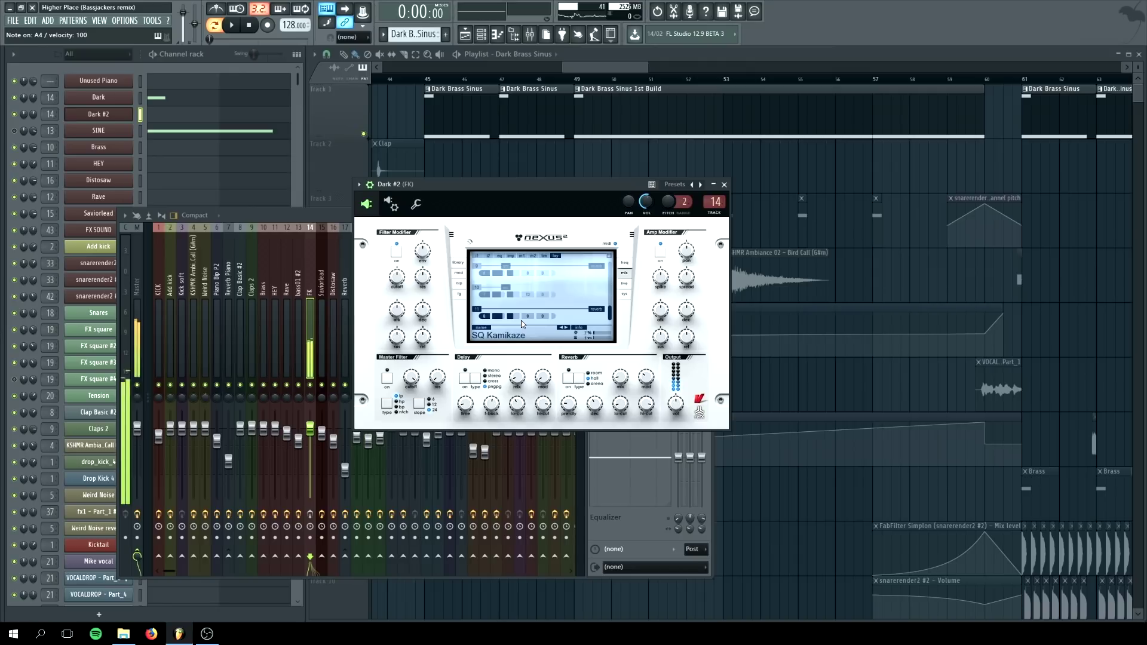
- Audition the lower SQ Kamikaze layers individually by enabling each one and switching it off again
click(478, 309)
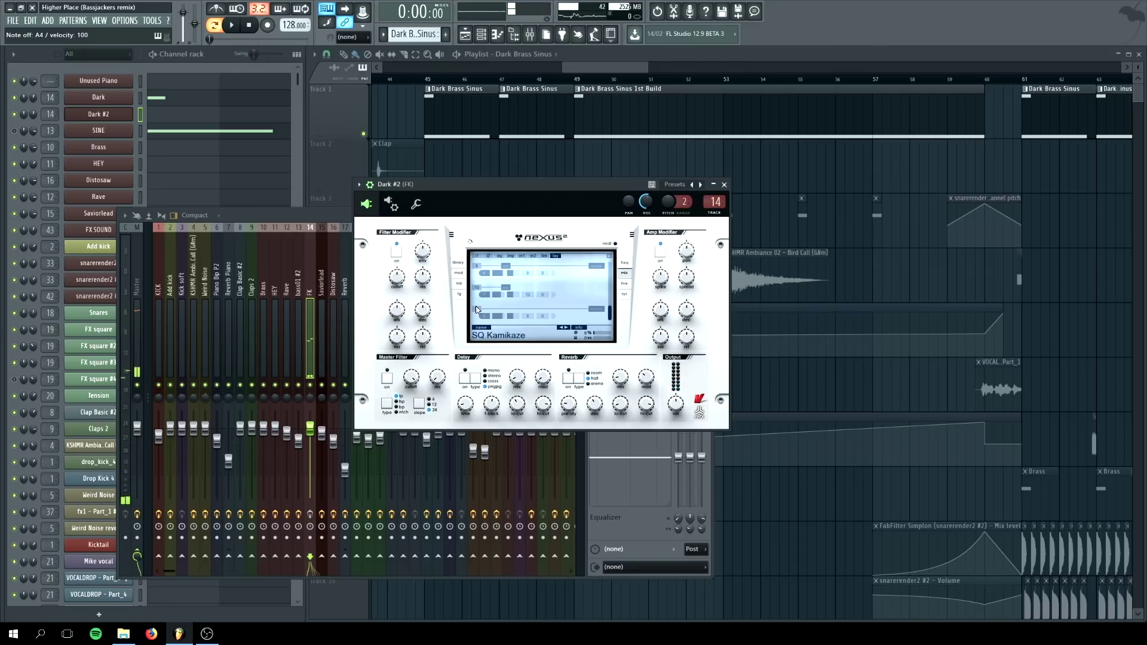
click(477, 293)
scroll(481, 298, up, 1)
click(478, 279)
scroll(485, 303, up, 1)
click(476, 286)
click(477, 306)
scroll(482, 303, up, 1)
click(480, 291)
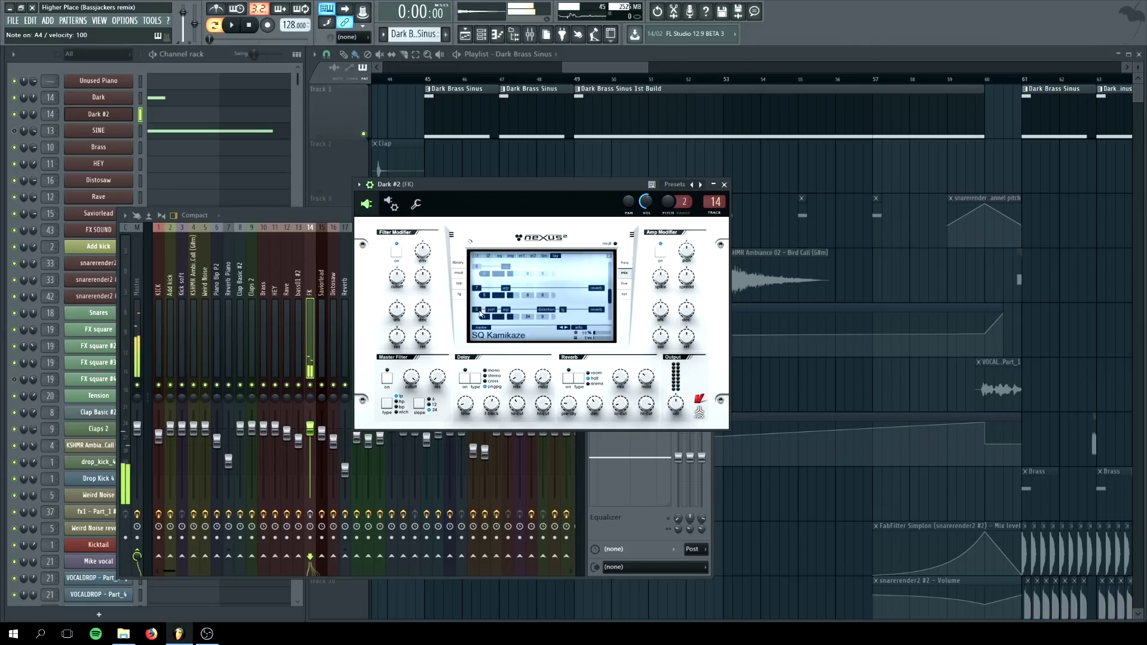
click(481, 312)
click(479, 289)
click(477, 274)
scroll(476, 272, up, 1)
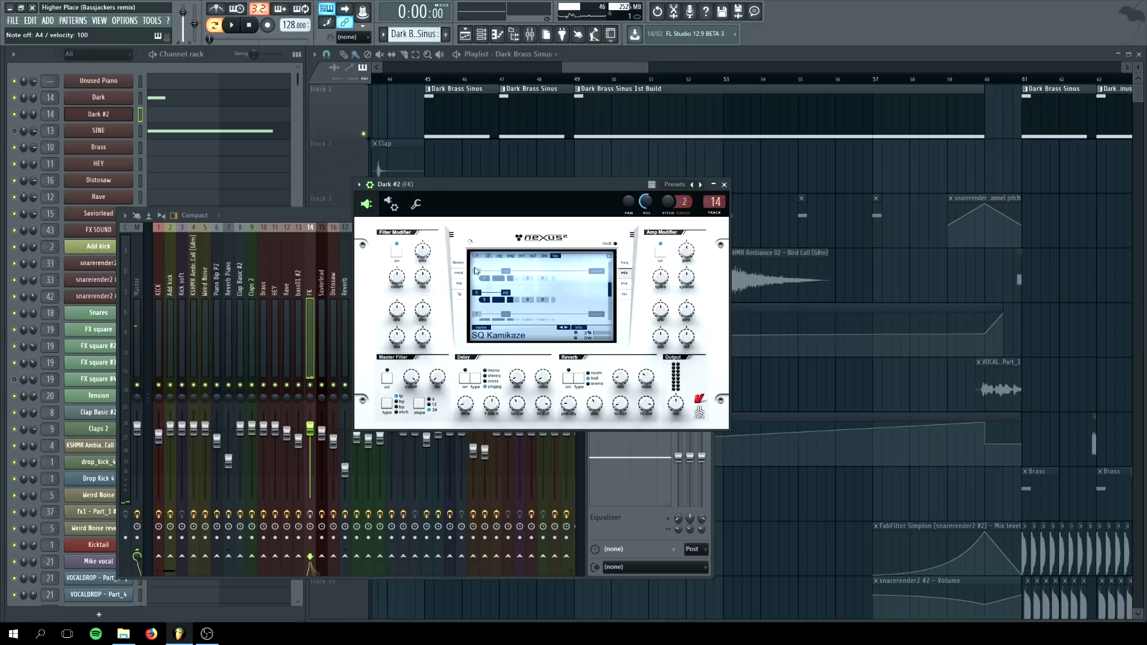
- Audition the upper SQ Kamikaze layers in turn and leave only the third layer enabled
click(477, 272)
scroll(480, 295, up, 1)
click(480, 301)
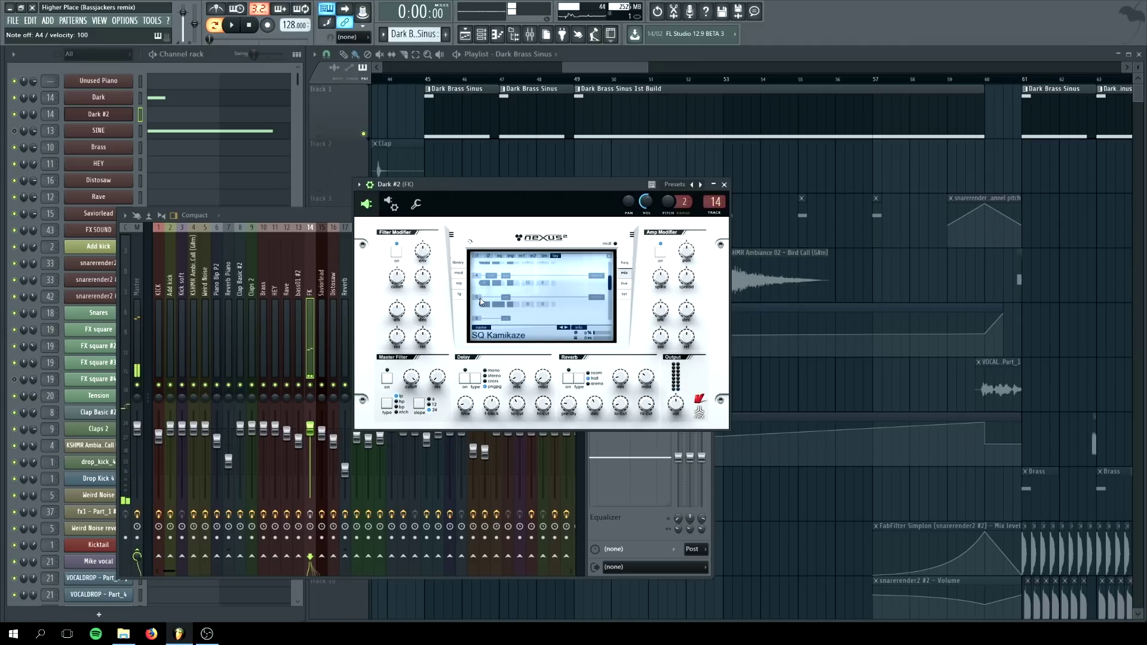
click(478, 273)
scroll(476, 277, up, 1)
click(475, 281)
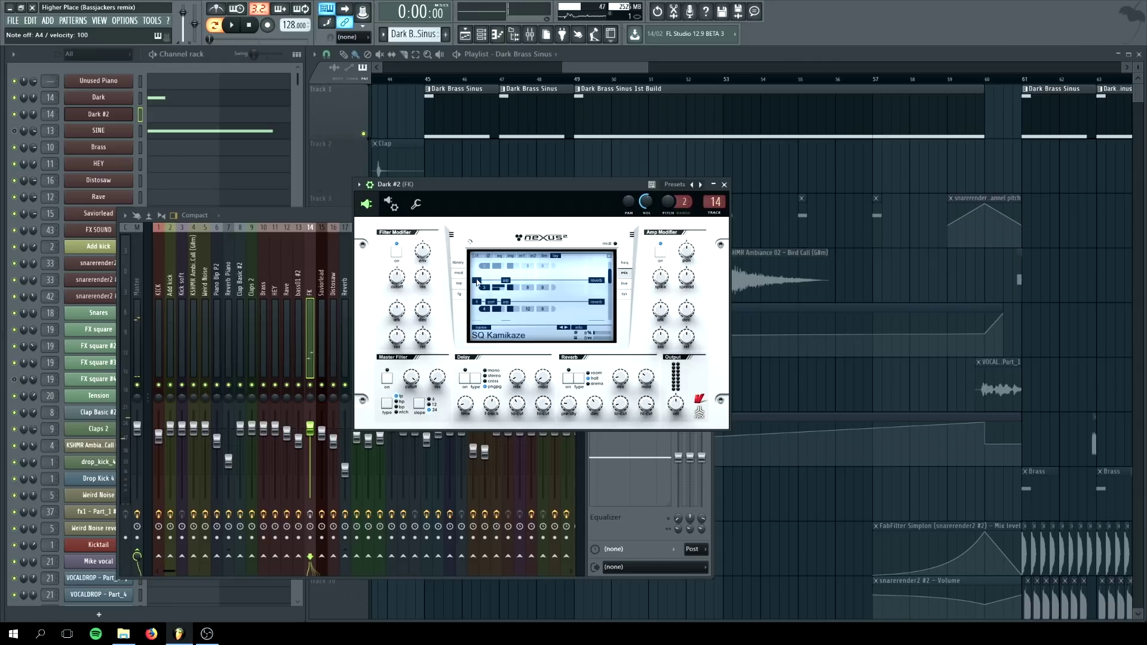
click(476, 302)
scroll(477, 302, up, 1)
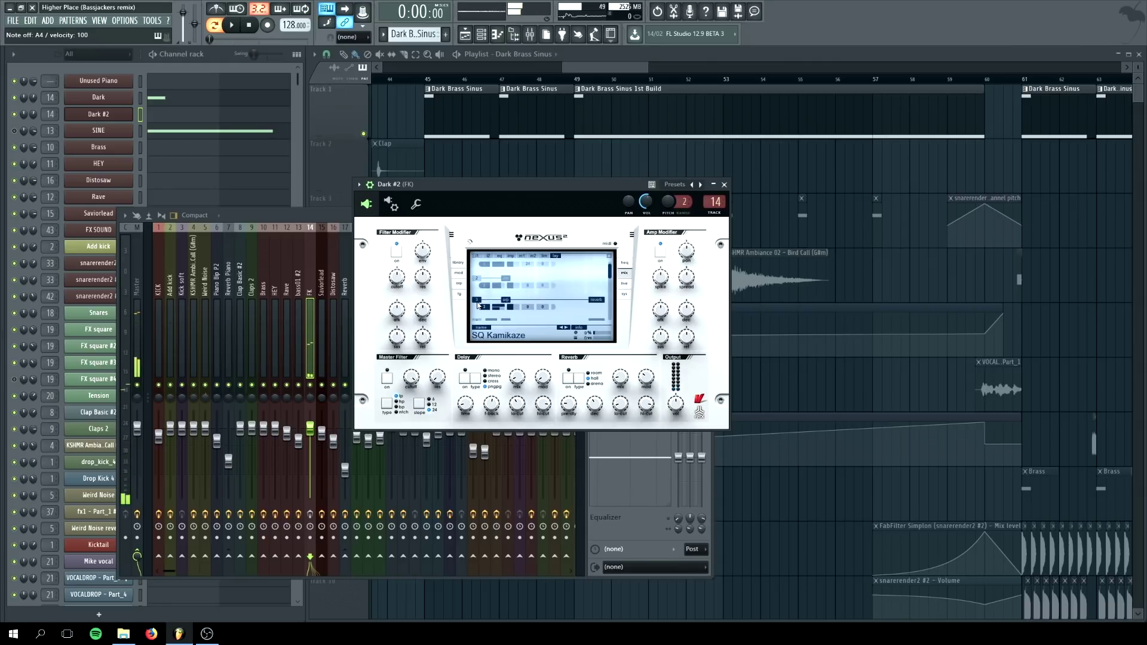
scroll(478, 308, up, 1)
click(479, 288)
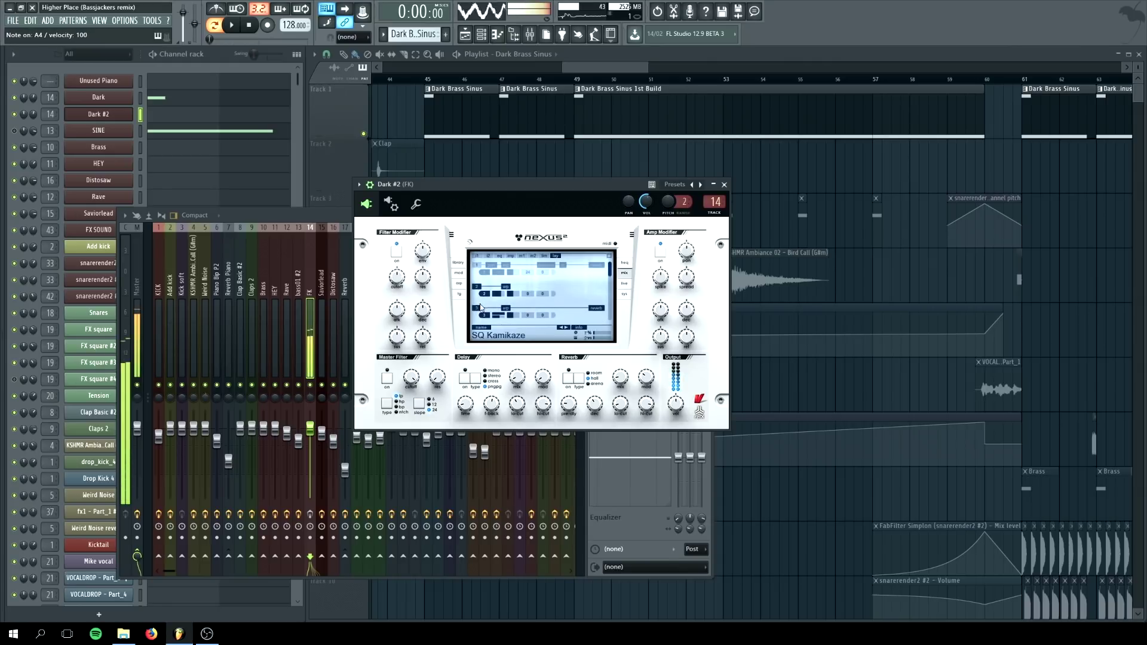
click(476, 290)
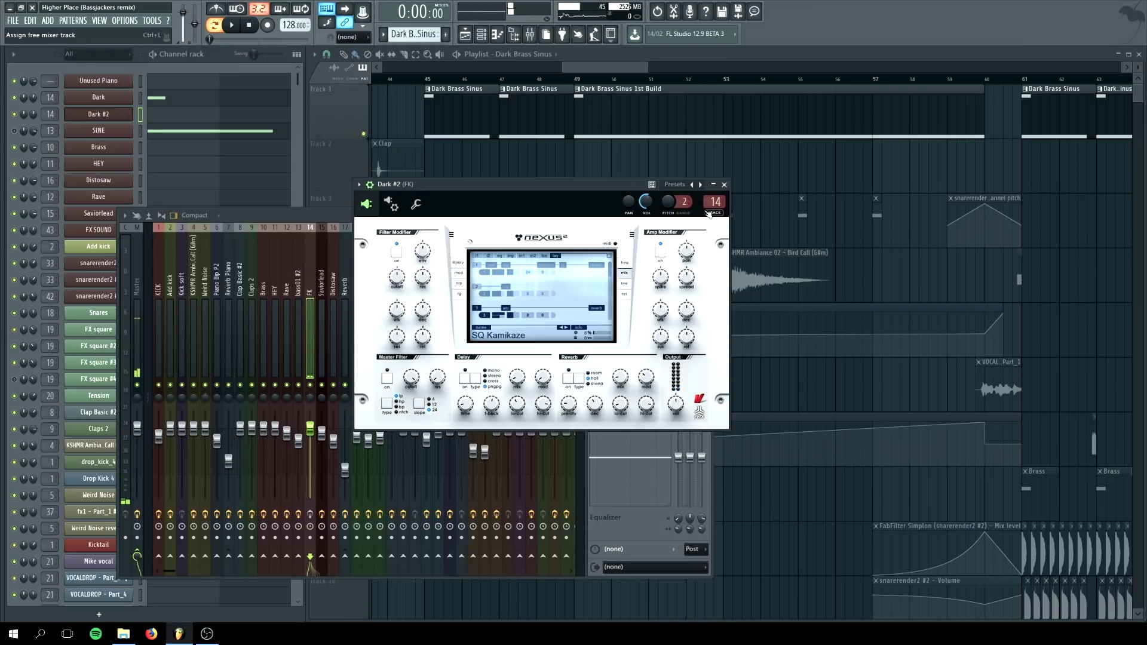
- Check the Dark channel's note in the piano roll and audition its Nexus instrument for comparison
click(724, 185)
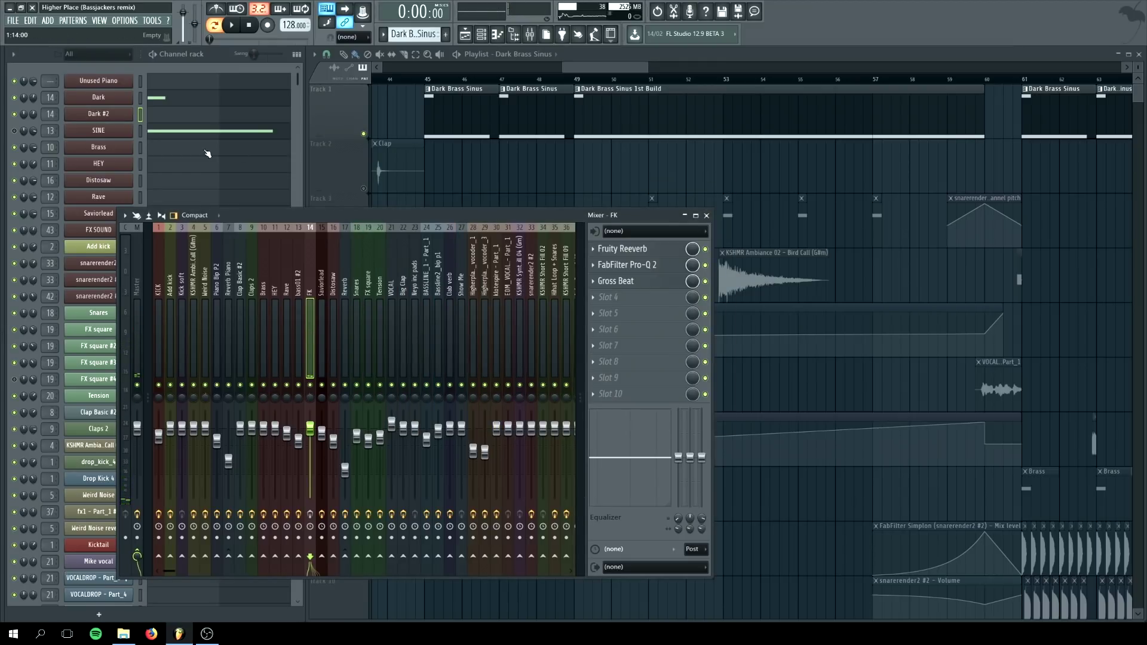
click(164, 104)
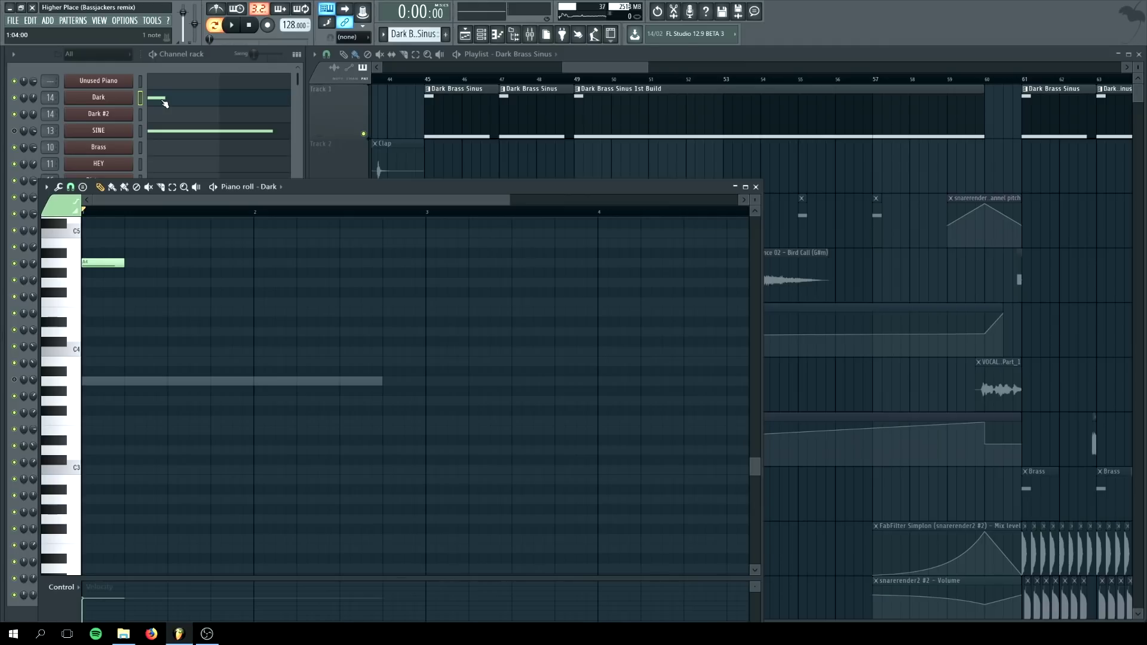
click(756, 186)
click(96, 101)
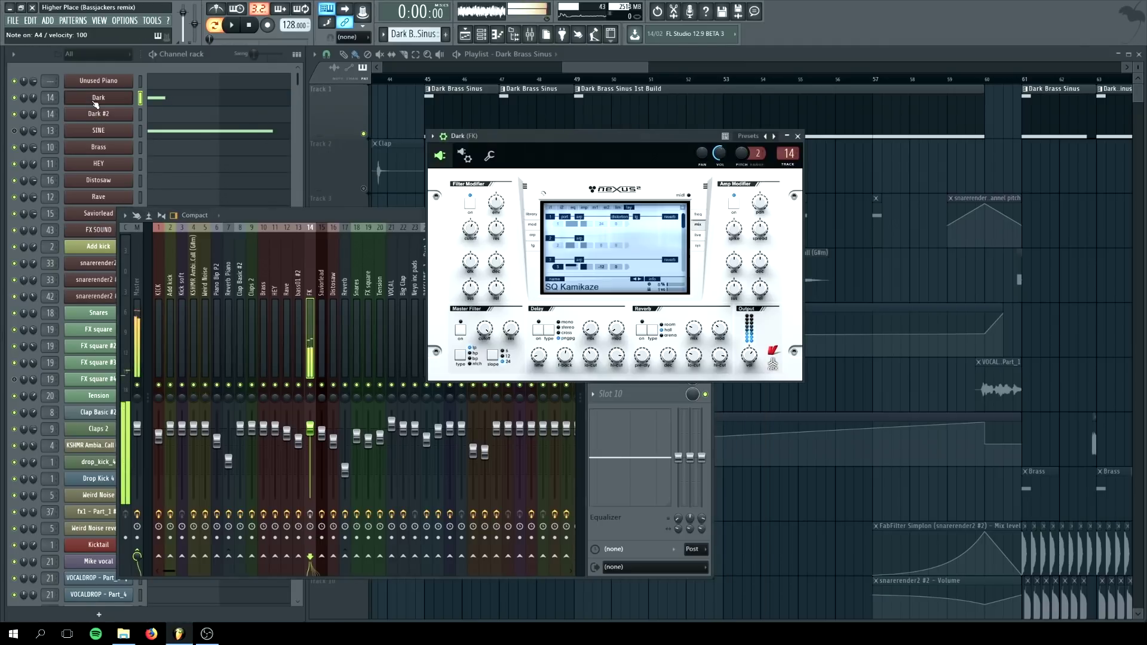
- Inspect the root note and miscellaneous channel settings of Dark #2, and return to its Nexus interface
click(102, 114)
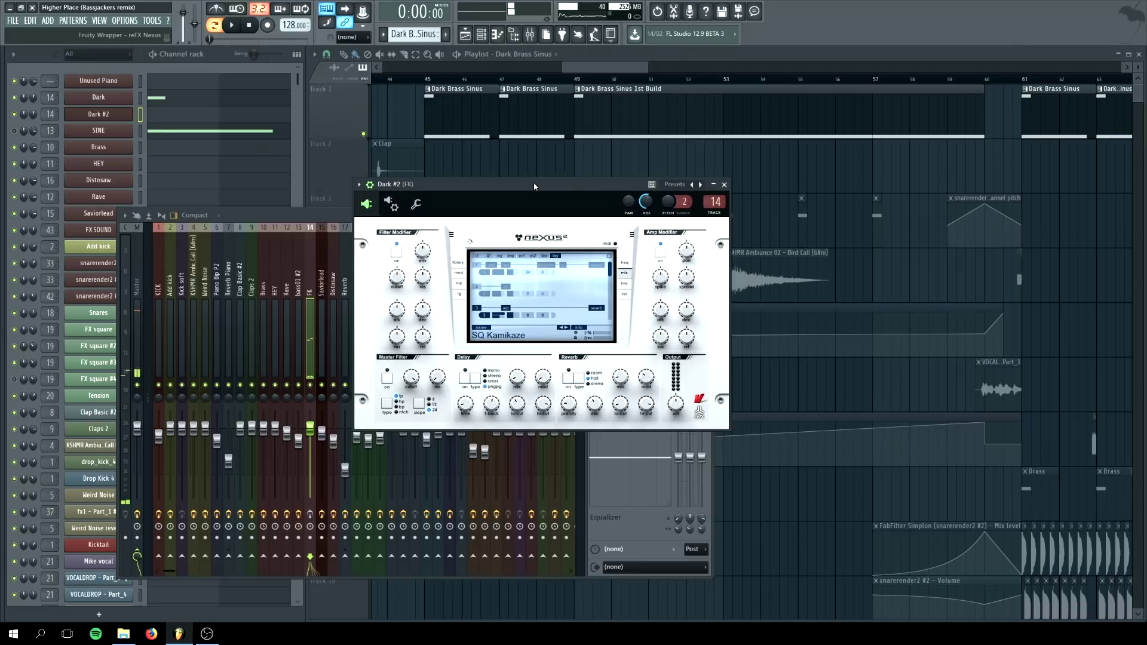
click(422, 174)
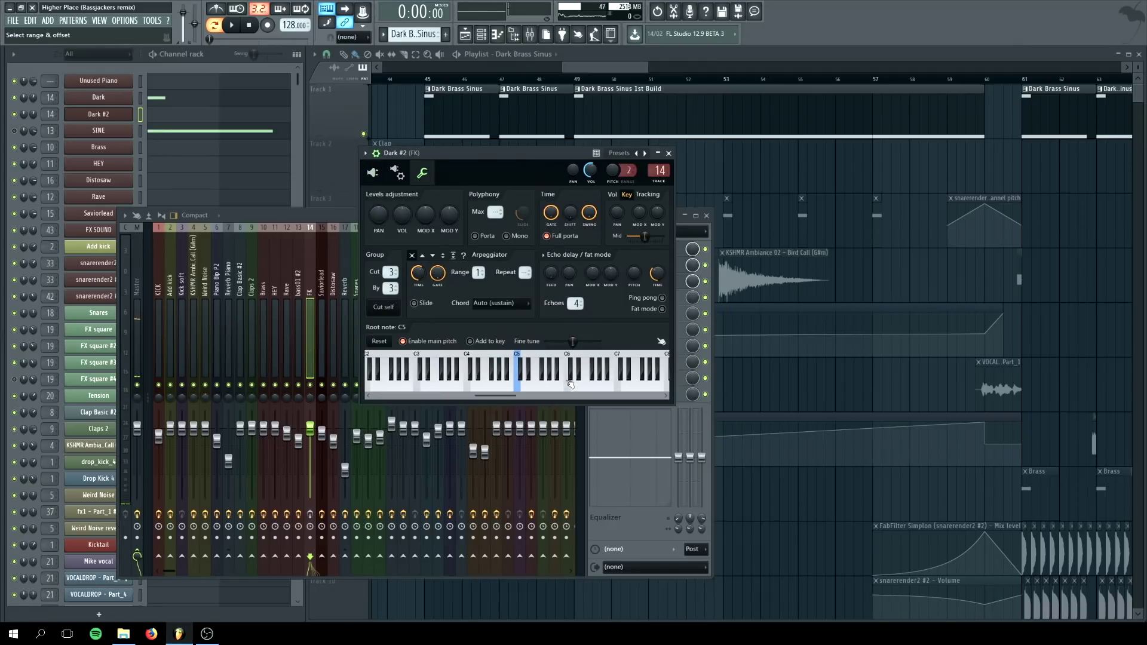
click(373, 172)
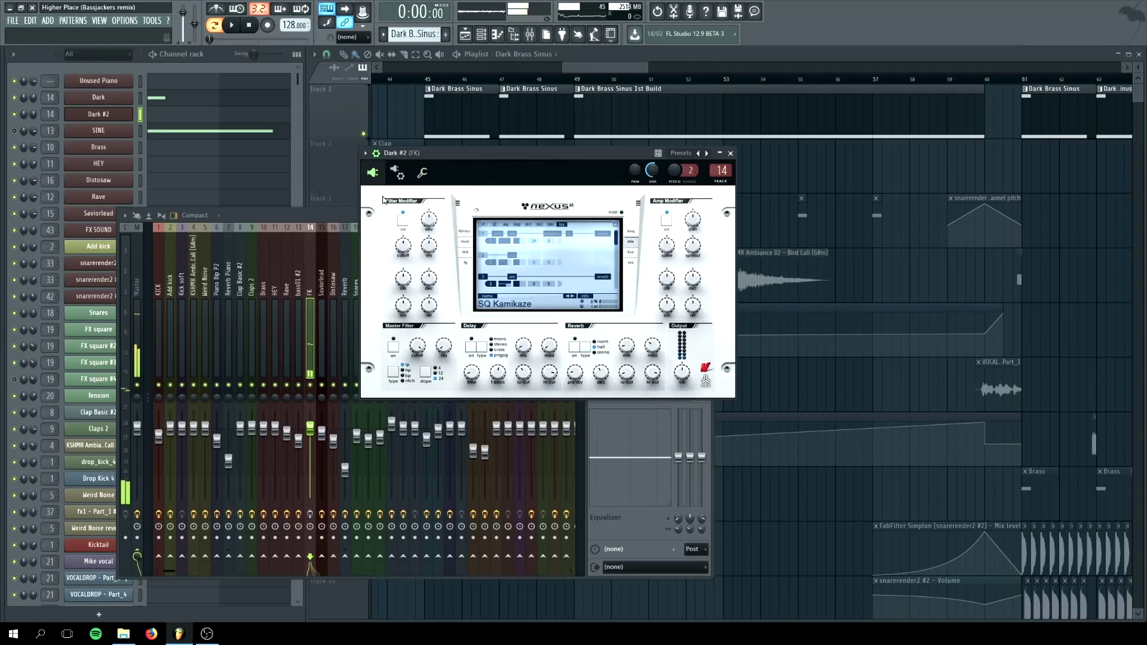
- Isolate Fruity Reeverb in the effects chain of the FK mixer track and inspect its settings
double_click(721, 170)
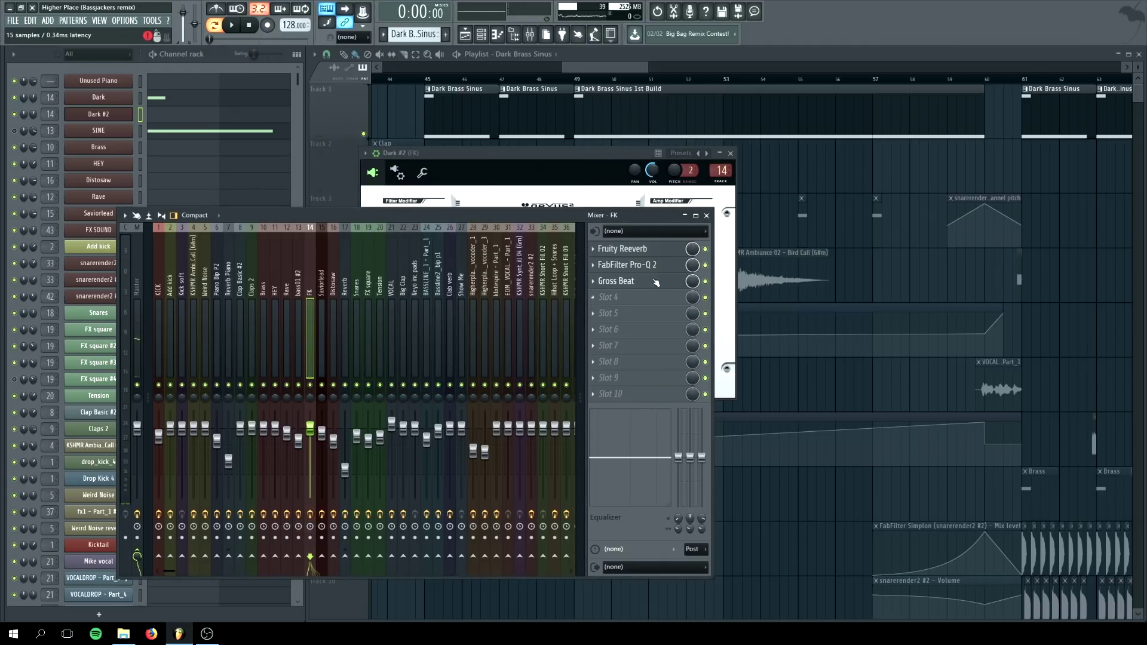
click(706, 248)
click(627, 248)
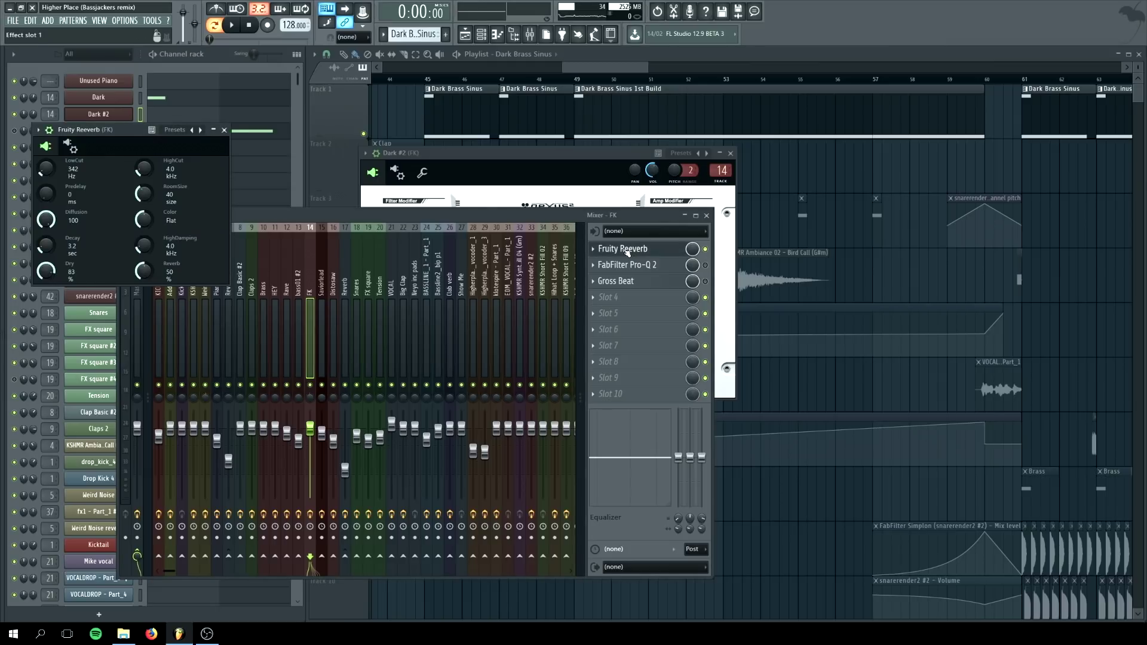
drag(122, 129, 127, 114)
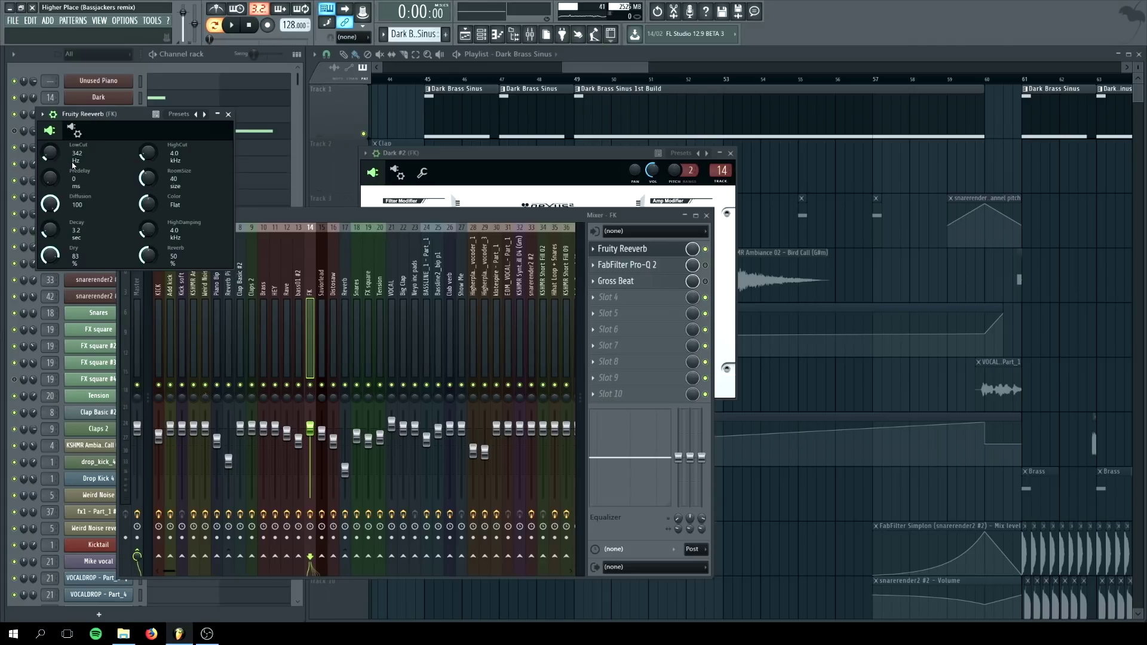
click(228, 114)
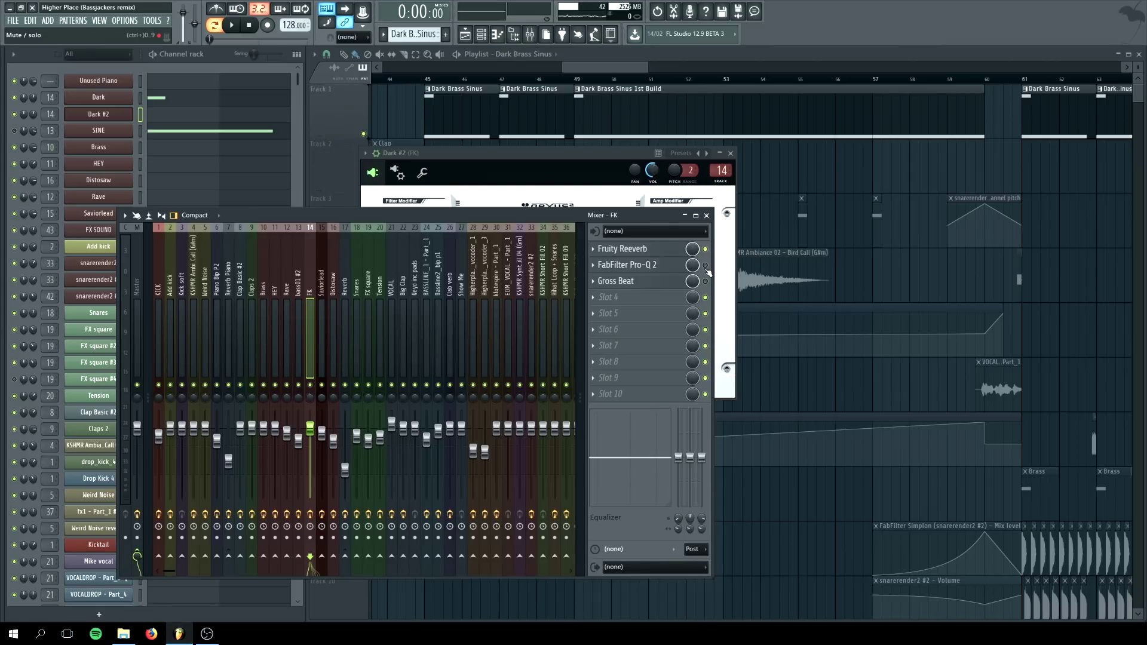
- Inspect the FabFilter Pro-Q 2 curve and the Gross Beat Sidechain volume envelope on the FK mixer track, then close both
drag(555, 218, 555, 200)
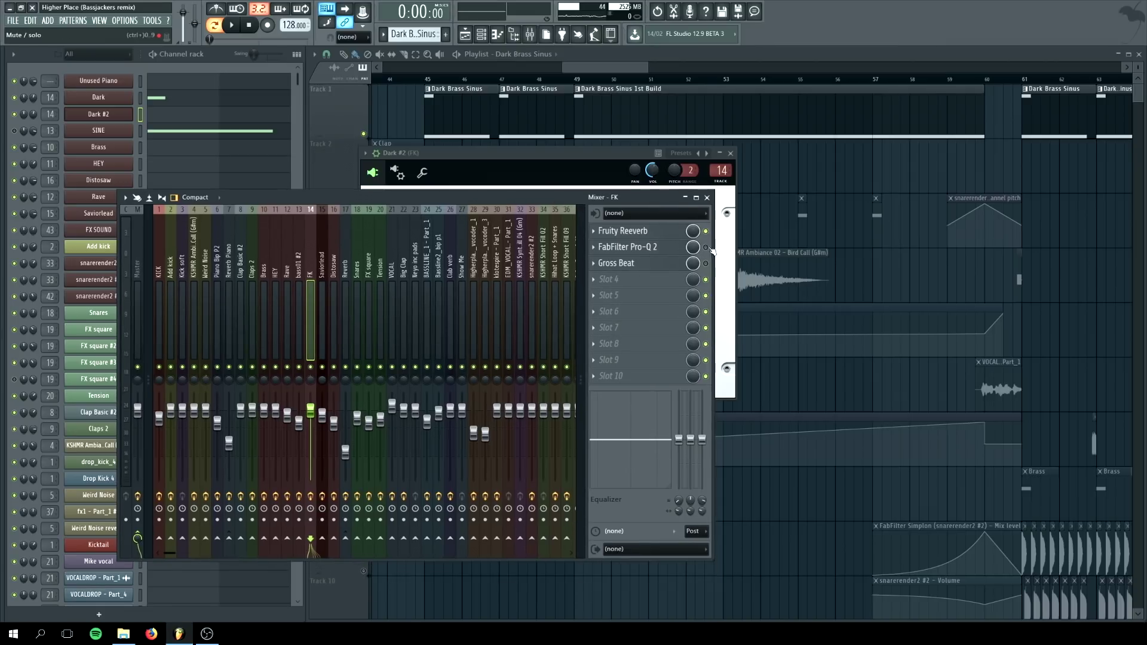
click(650, 250)
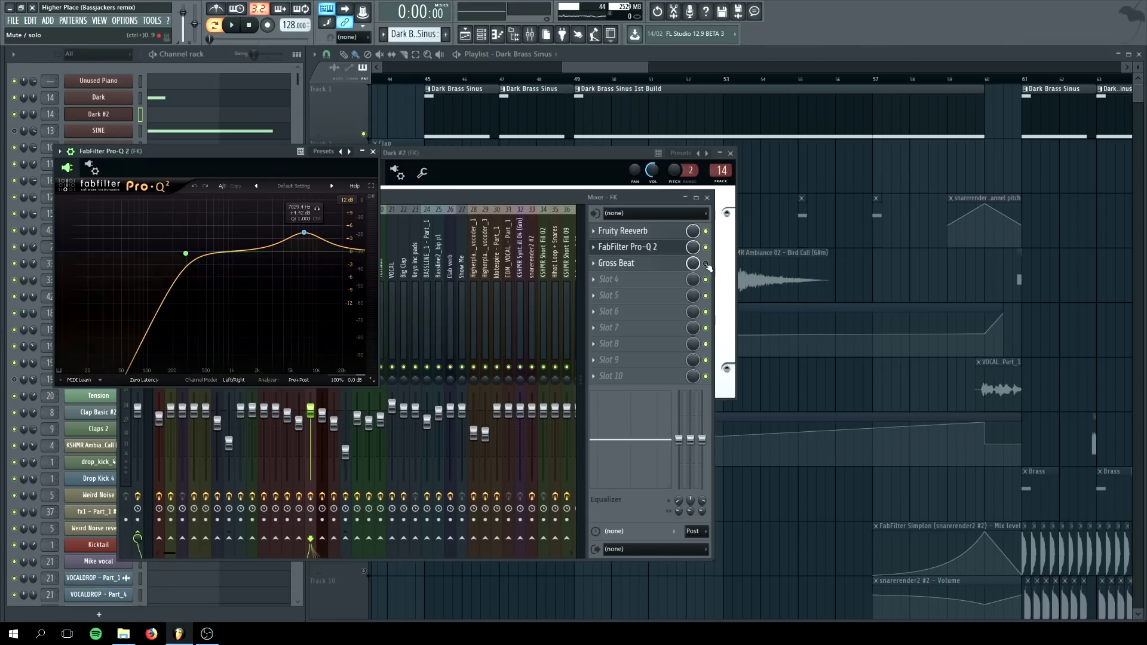
click(634, 266)
click(634, 267)
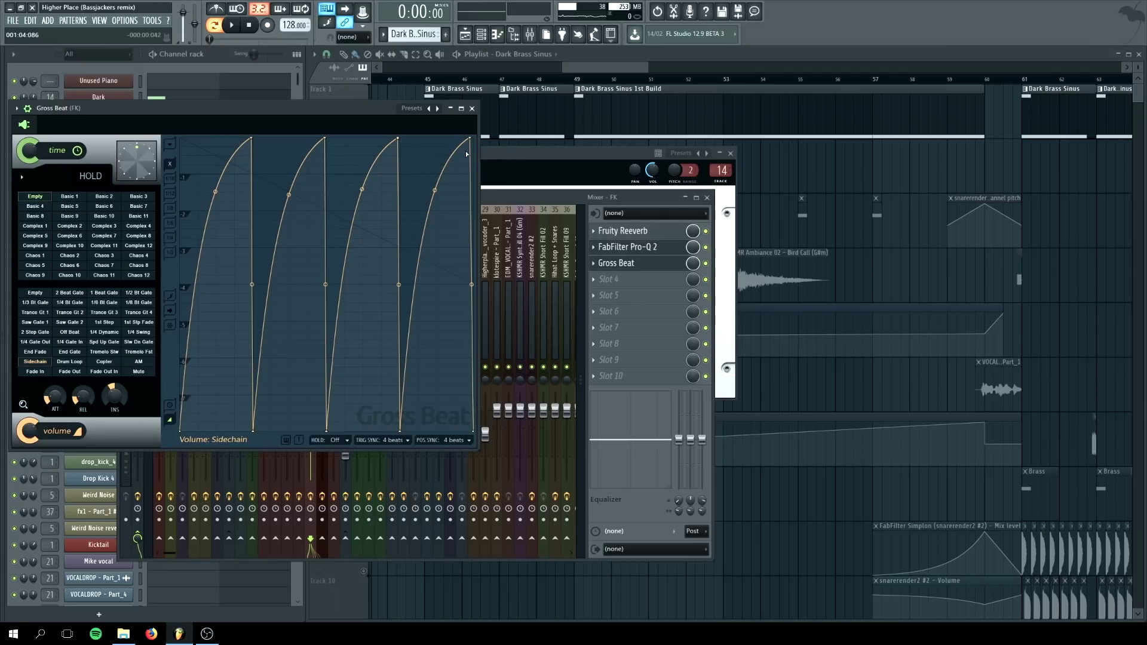
click(472, 109)
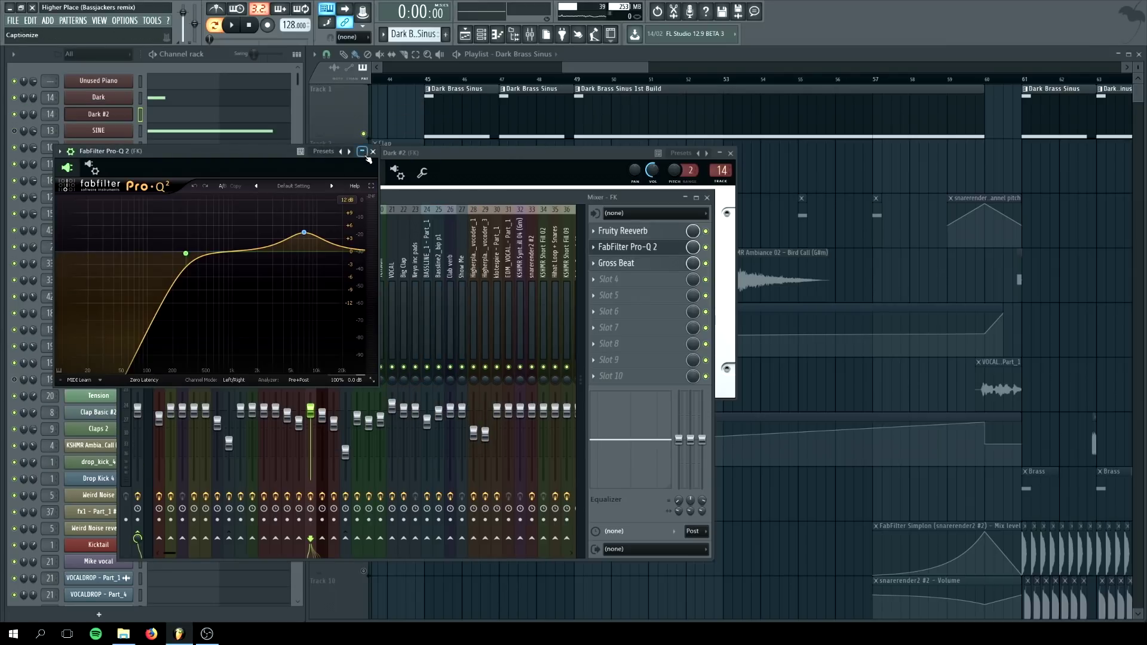
click(363, 151)
- Restore the full SQ Kamikaze preset from the Nexus library on Dark #2 and bring the FK mixer track back up
drag(490, 202, 488, 187)
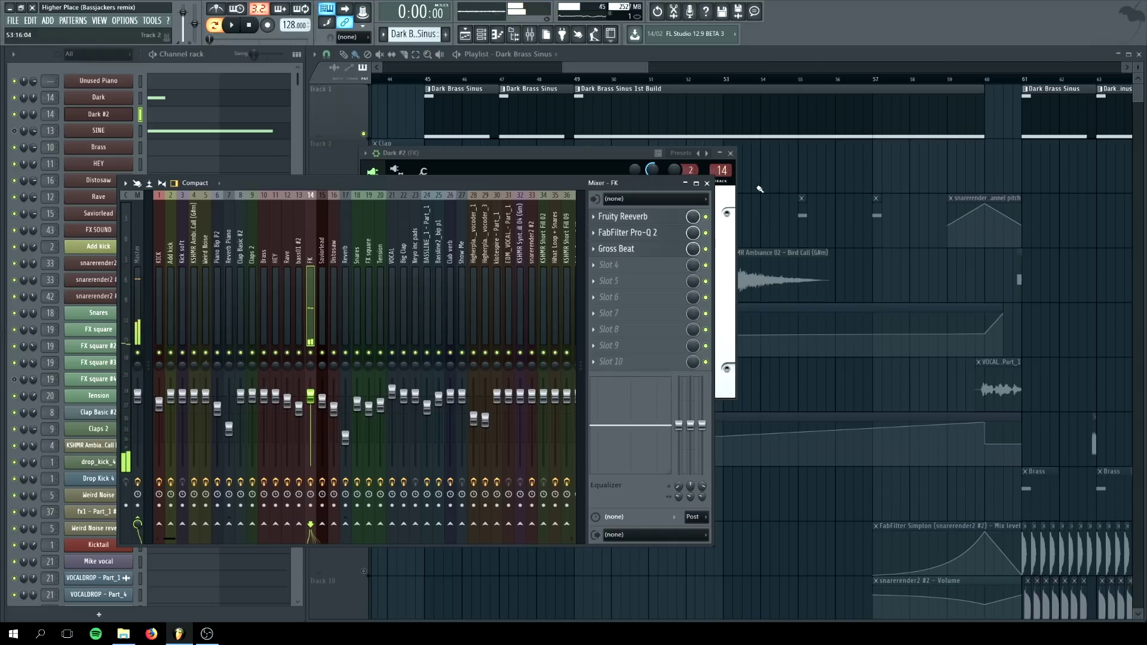
click(706, 183)
click(119, 115)
click(120, 117)
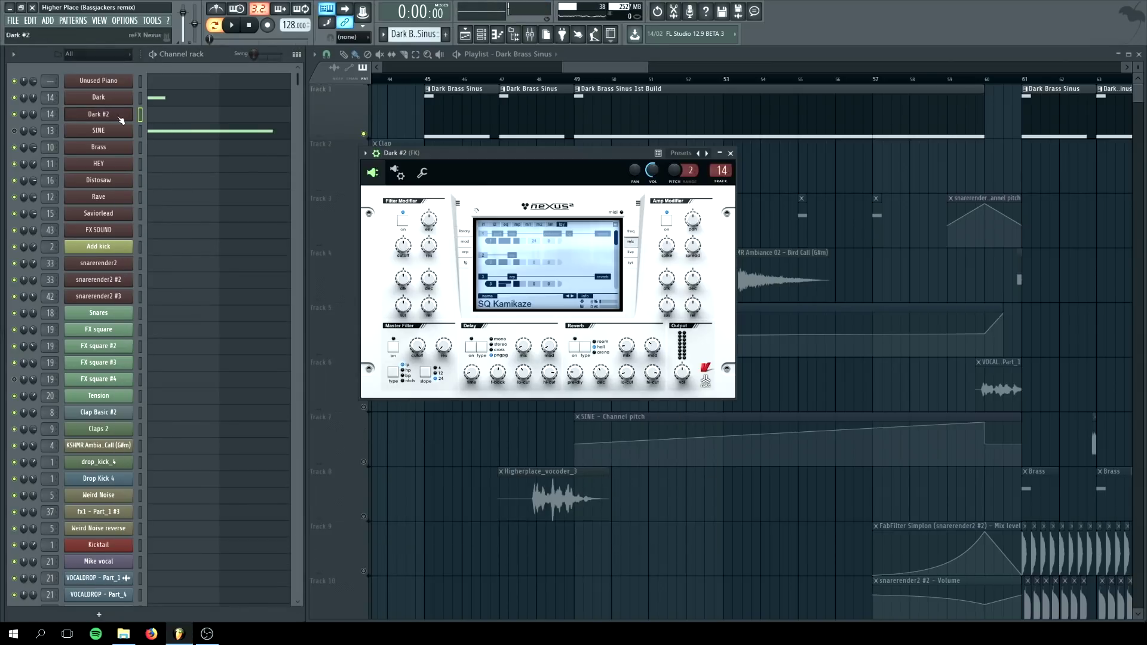
click(466, 230)
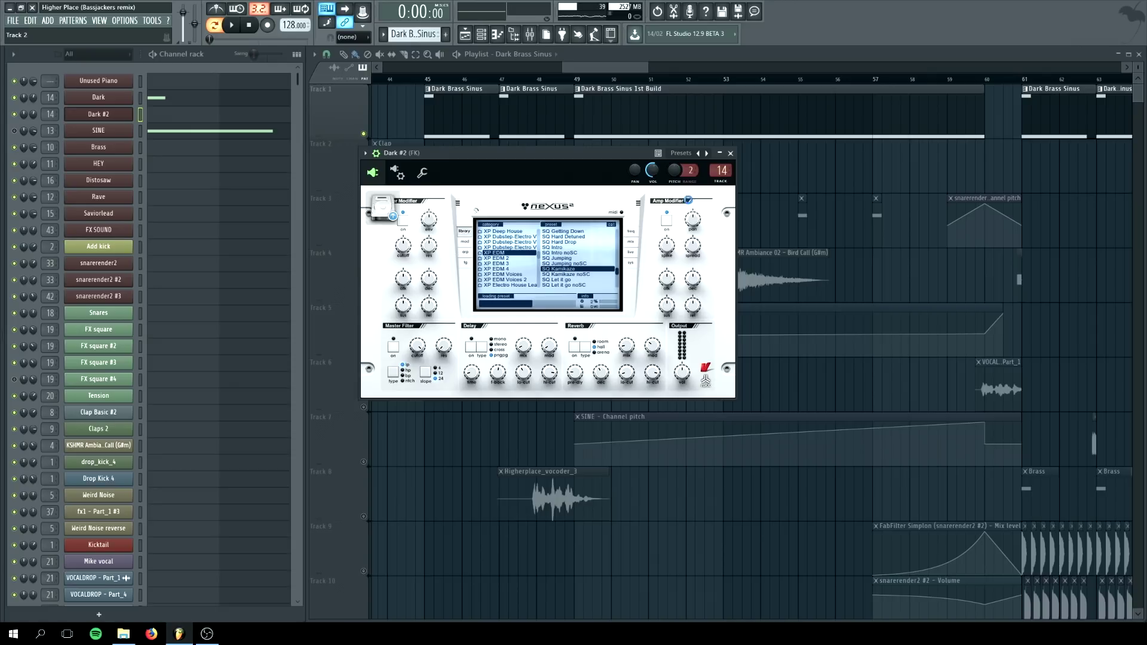
key(F9)
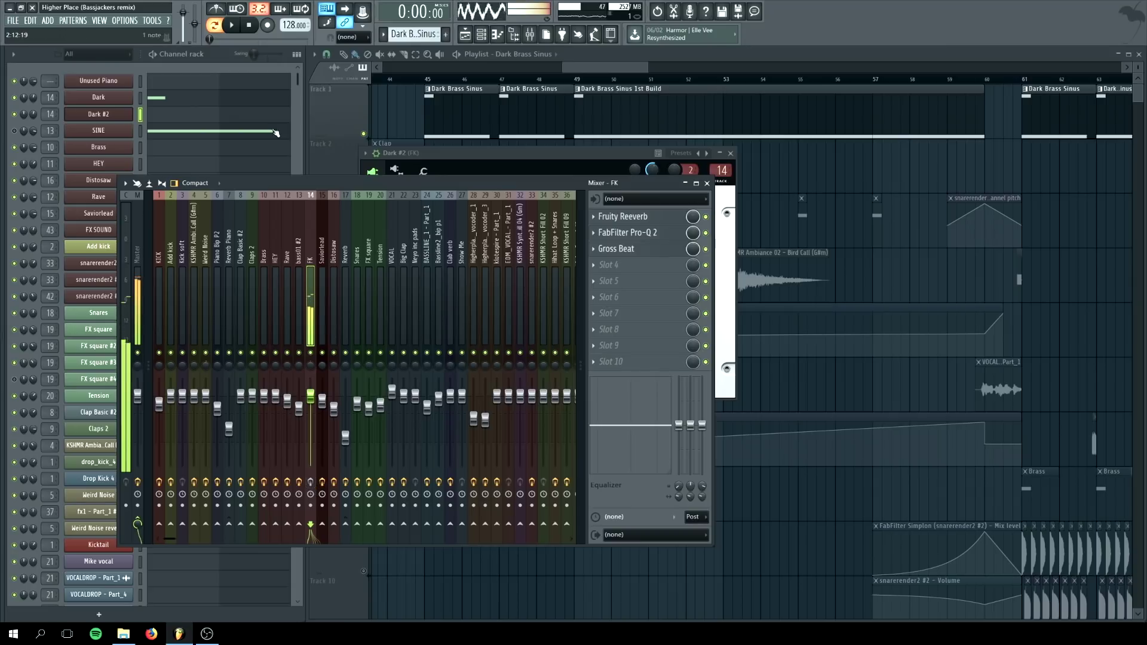
- Close the mixer and the Nexus window, and delete the Dark #2 channel from the channel rack
click(707, 183)
drag(556, 157, 539, 147)
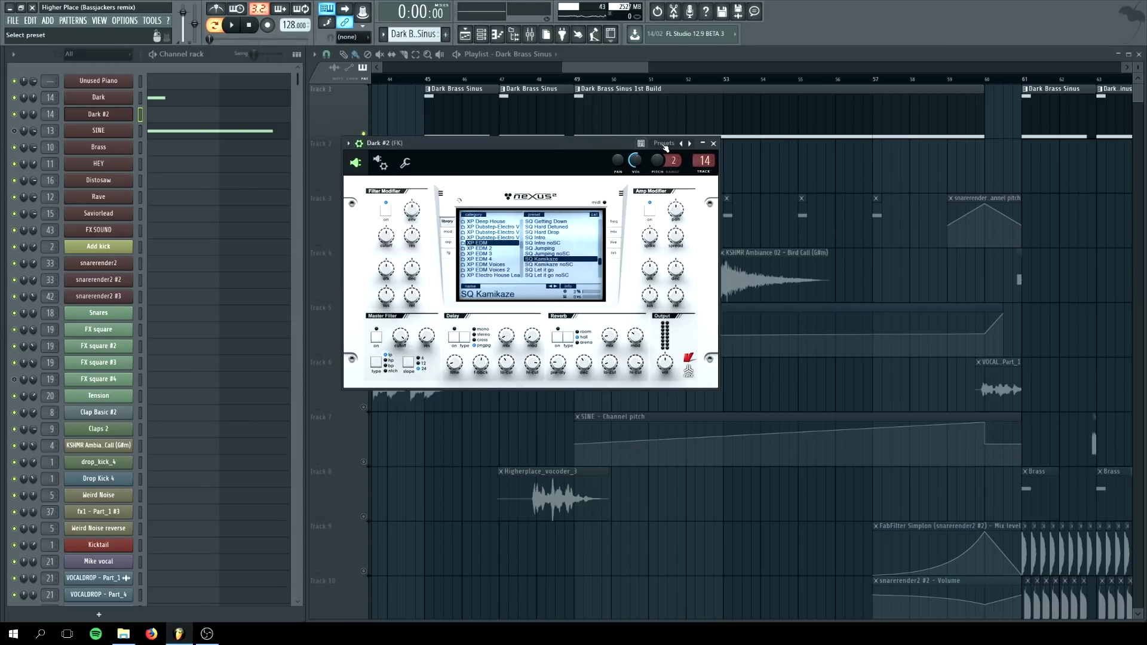
click(714, 143)
right_click(106, 114)
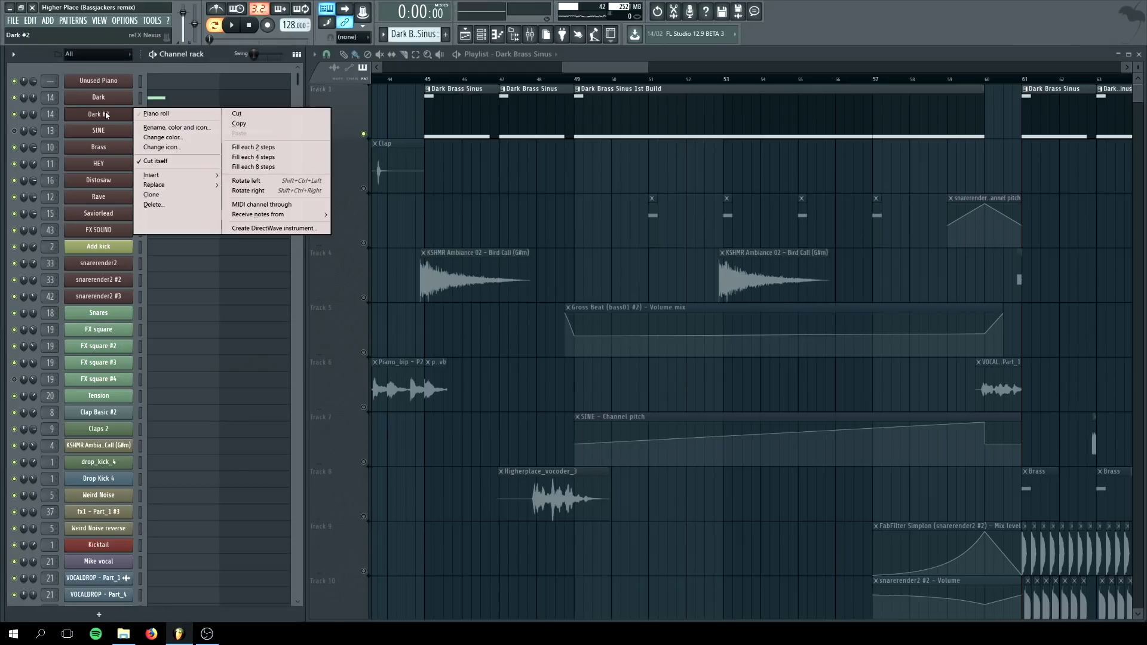
click(196, 203)
click(626, 342)
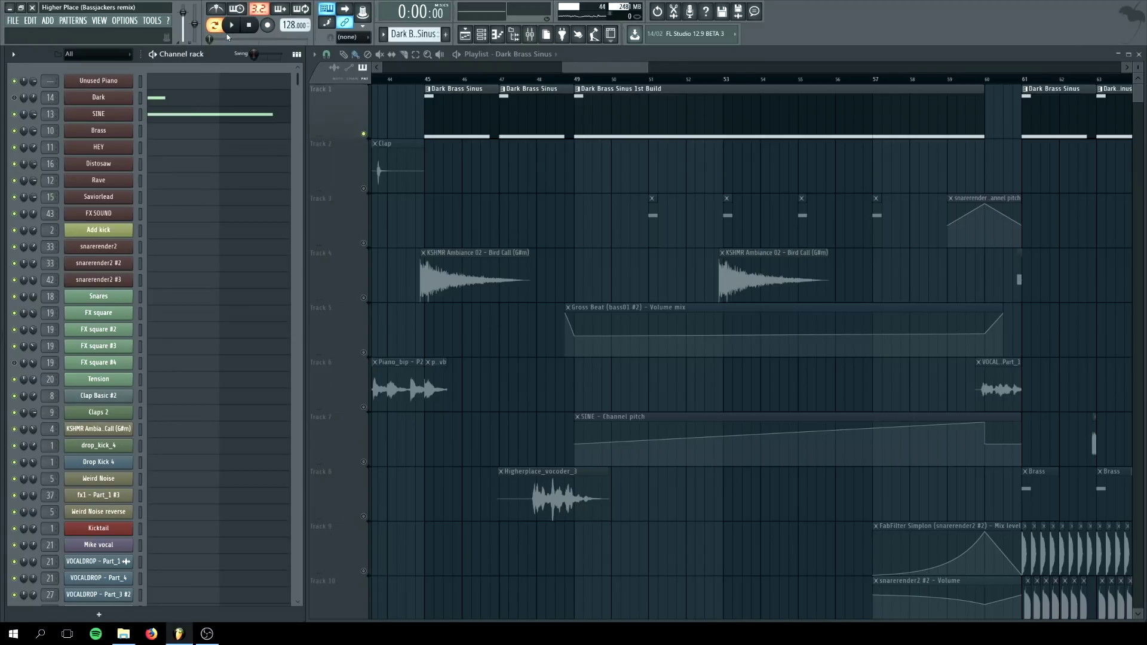
- Open the SINE channel's Massive patch and inspect its sustained A3 note in the piano roll
click(103, 114)
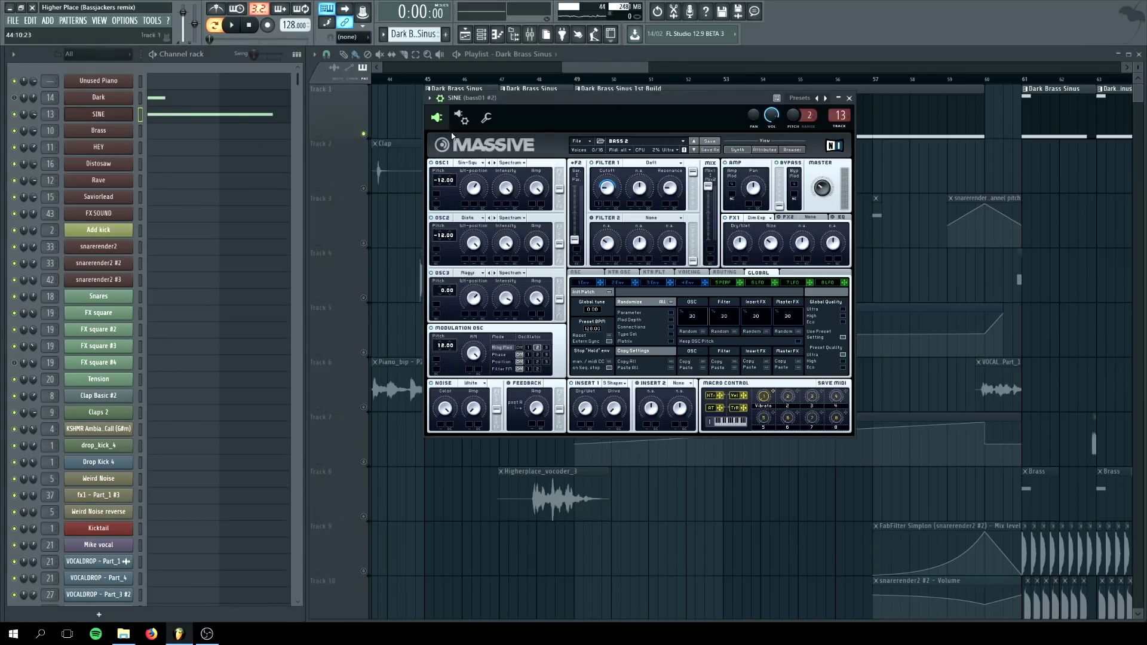
drag(668, 94, 608, 159)
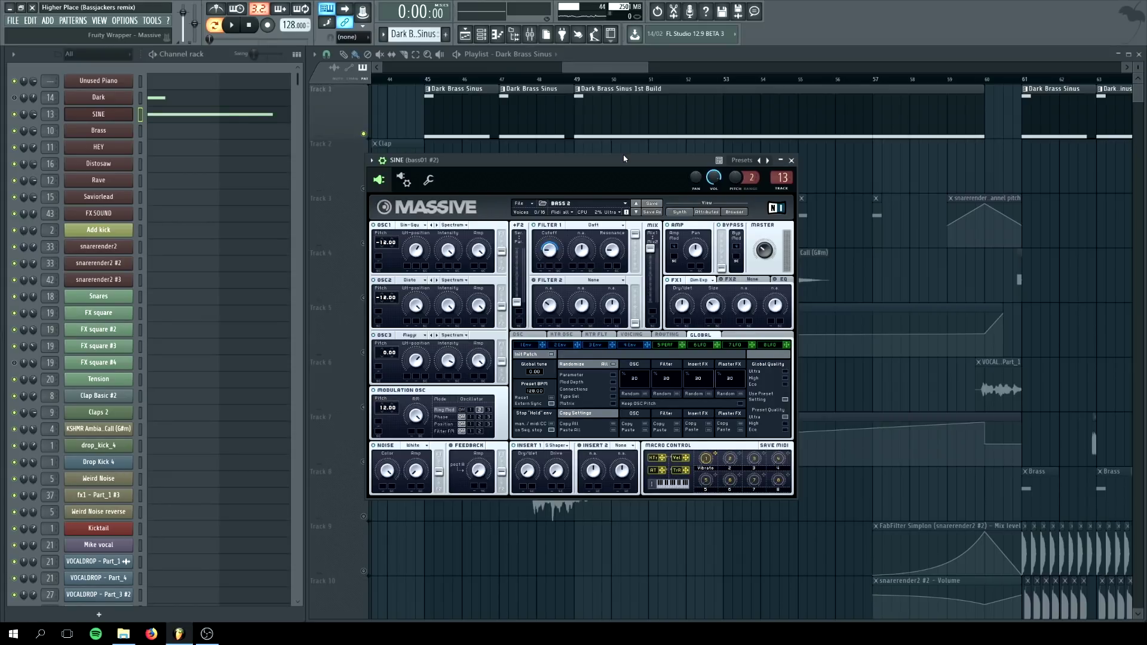
drag(624, 158, 643, 154)
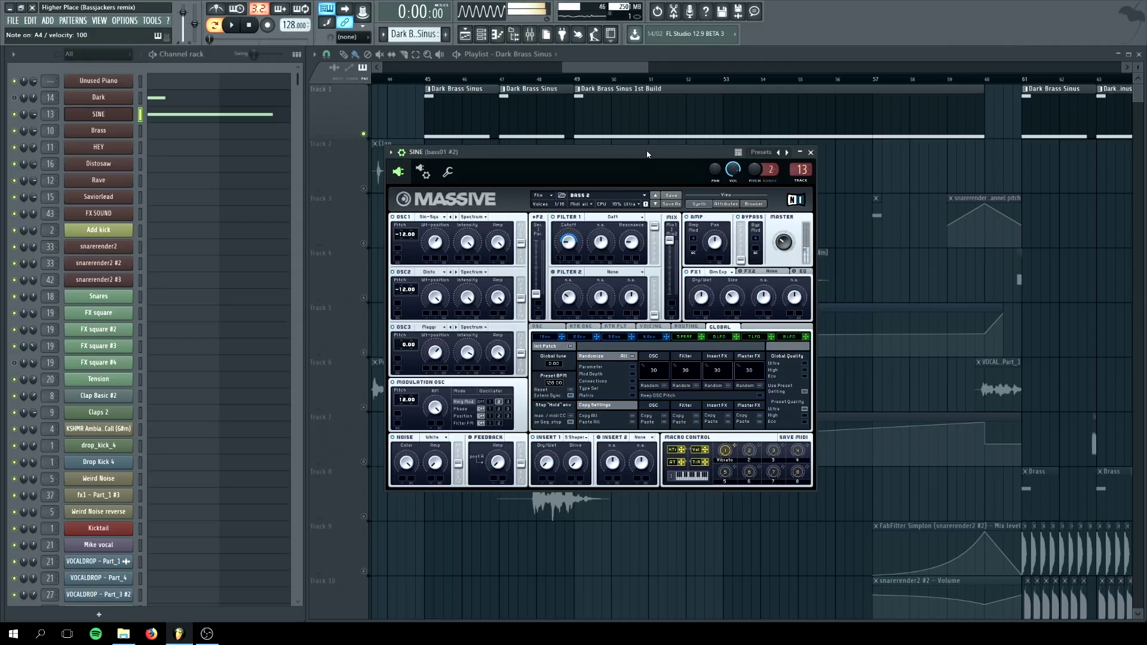
click(173, 115)
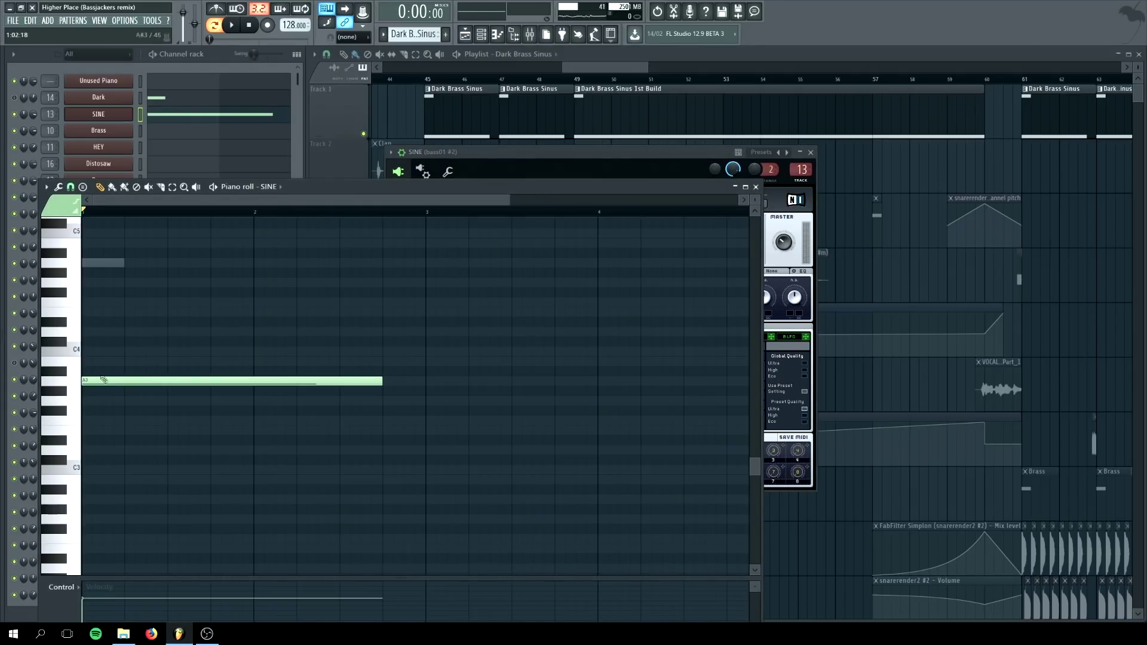
click(104, 380)
click(755, 187)
- Open RBass Stereo on the bass01 #2 mixer track, move it clear of the mixer, and return to the Massive window
key(F9)
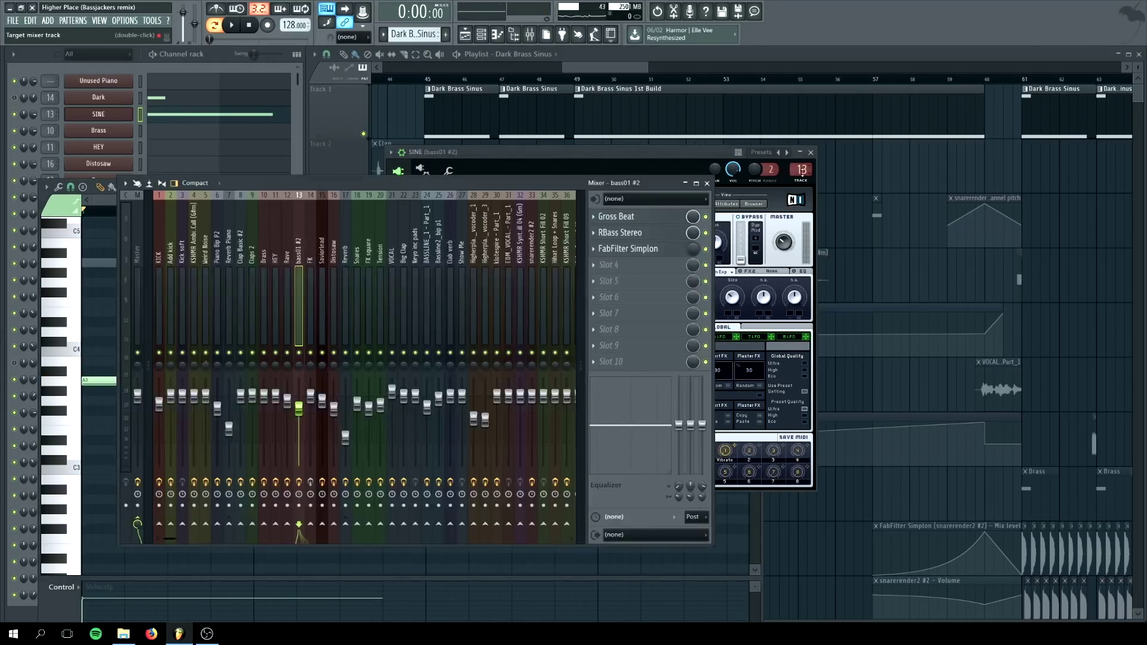
click(642, 237)
drag(115, 126, 101, 108)
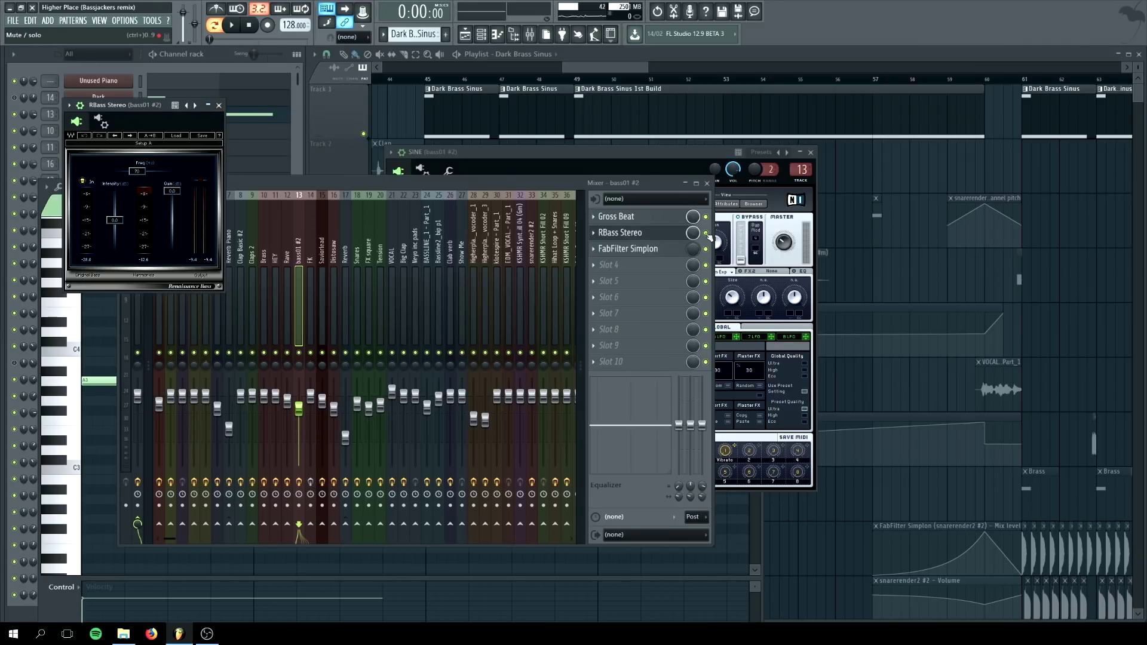
click(708, 235)
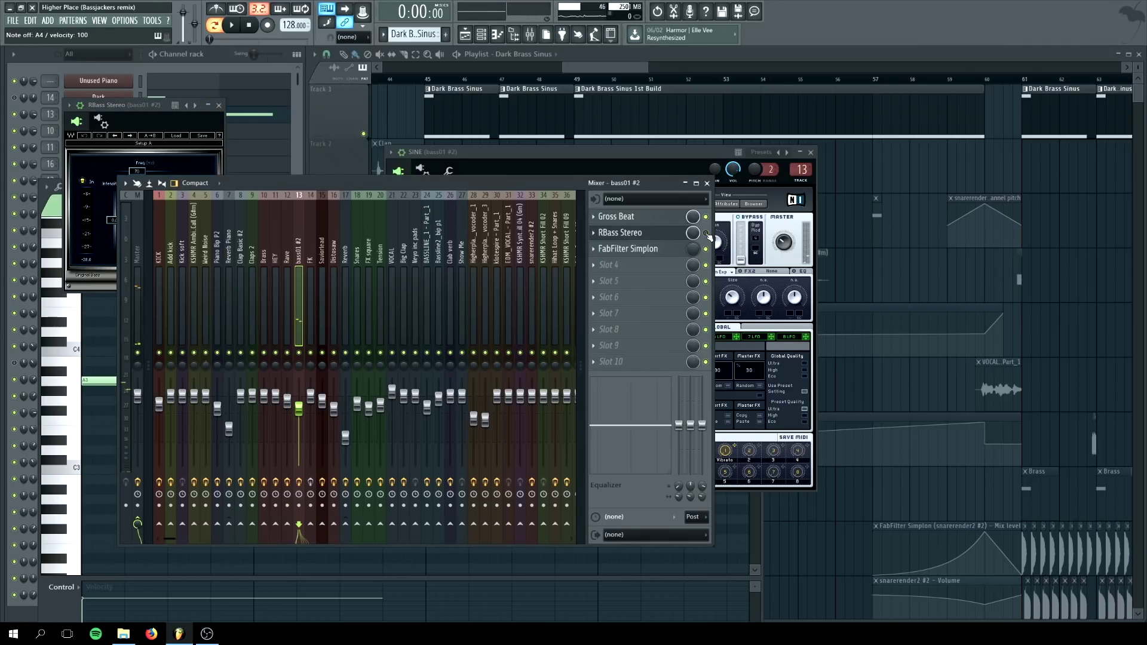
click(596, 159)
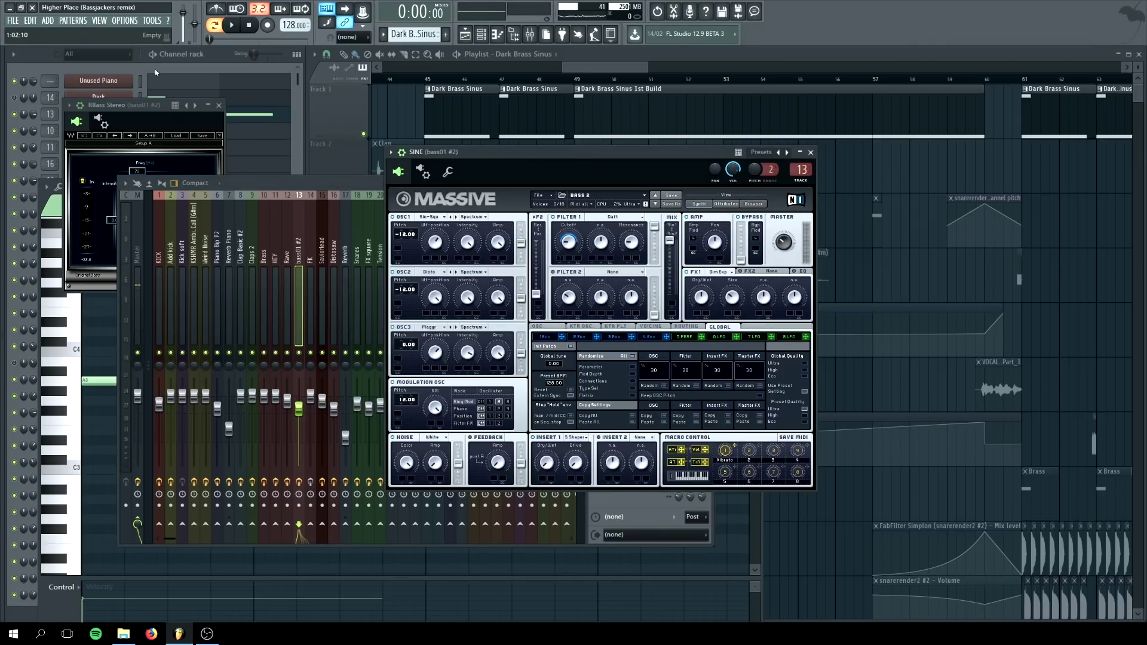
- Arrange the SINE piano roll, the bass01 #2 mixer track and RBass Stereo so all are reachable, and audition A3
key(F6)
click(166, 119)
drag(347, 204, 544, 239)
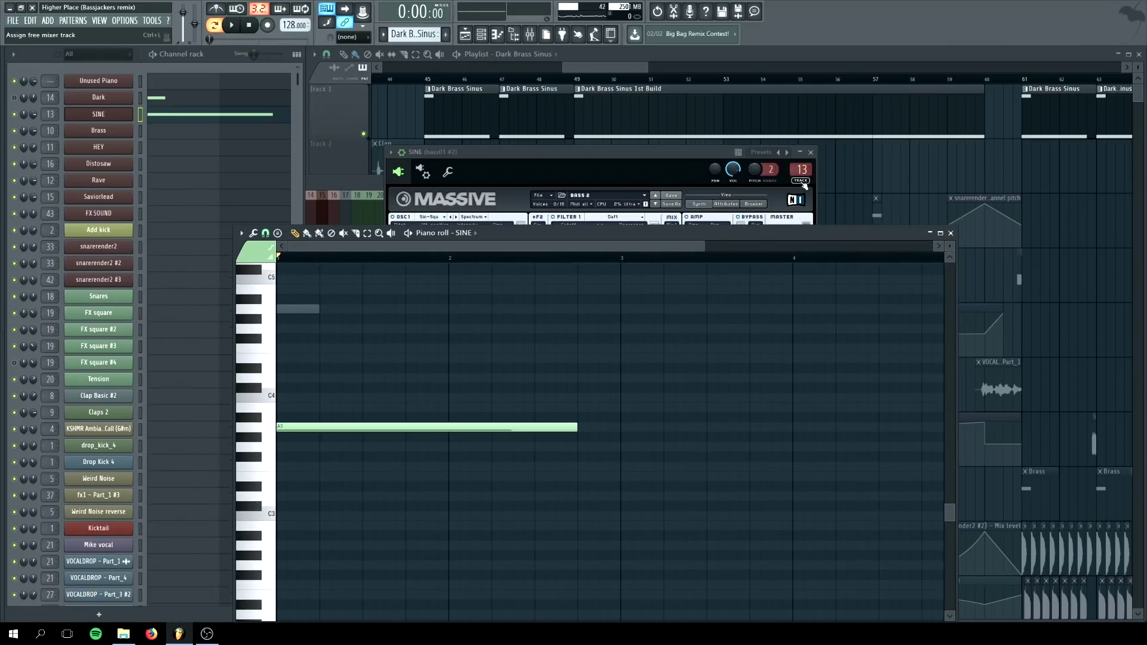
key(F9)
click(638, 235)
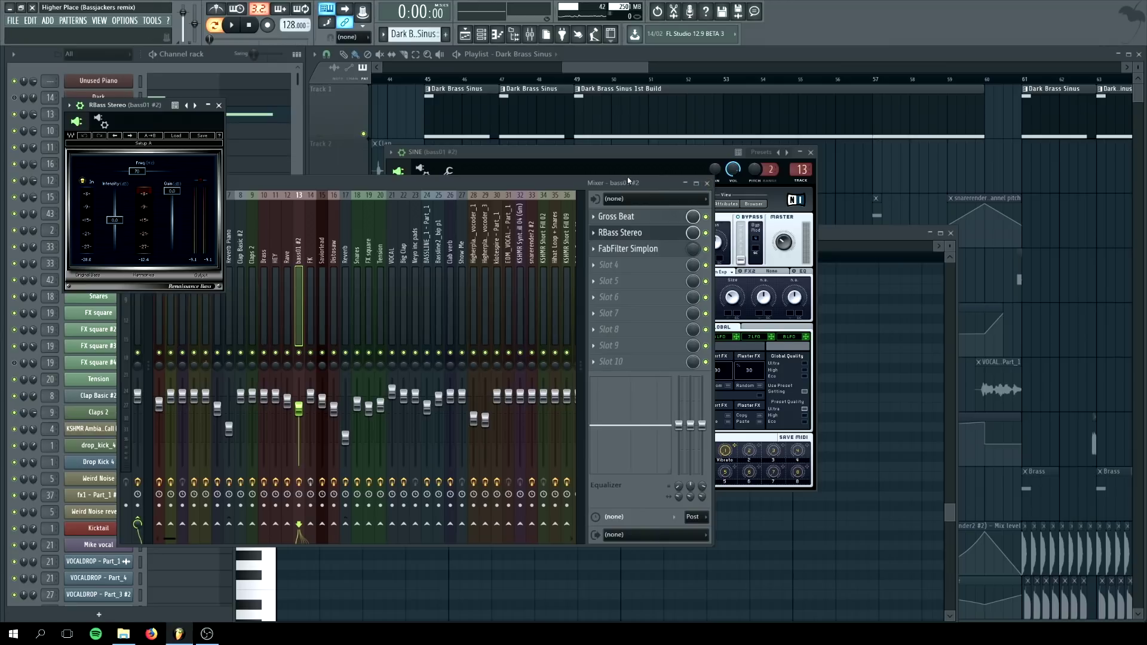
drag(533, 191, 885, 266)
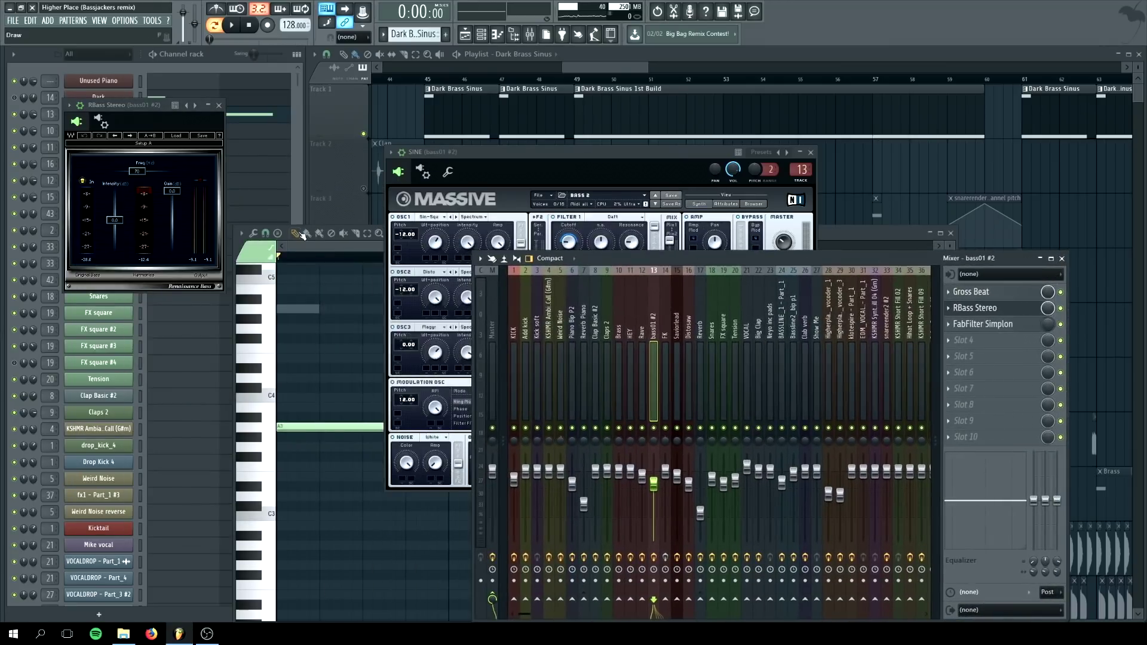
click(314, 250)
click(260, 430)
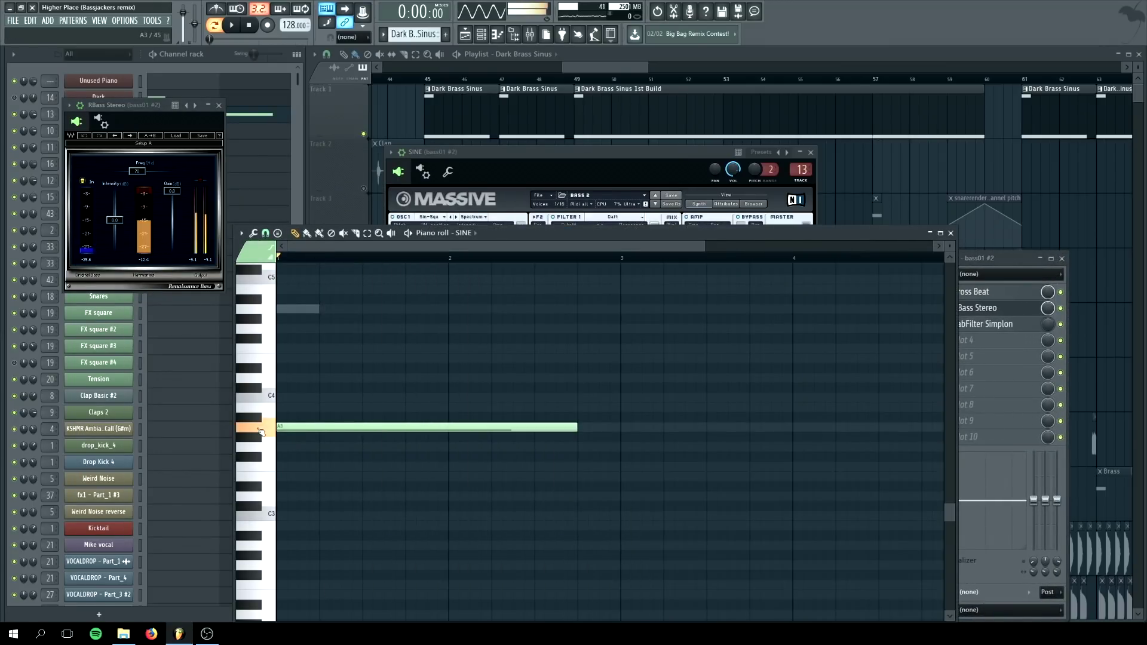
- Compare the SINE sound on A3 with RBass Stereo bypassed and with it enabled again
click(1042, 263)
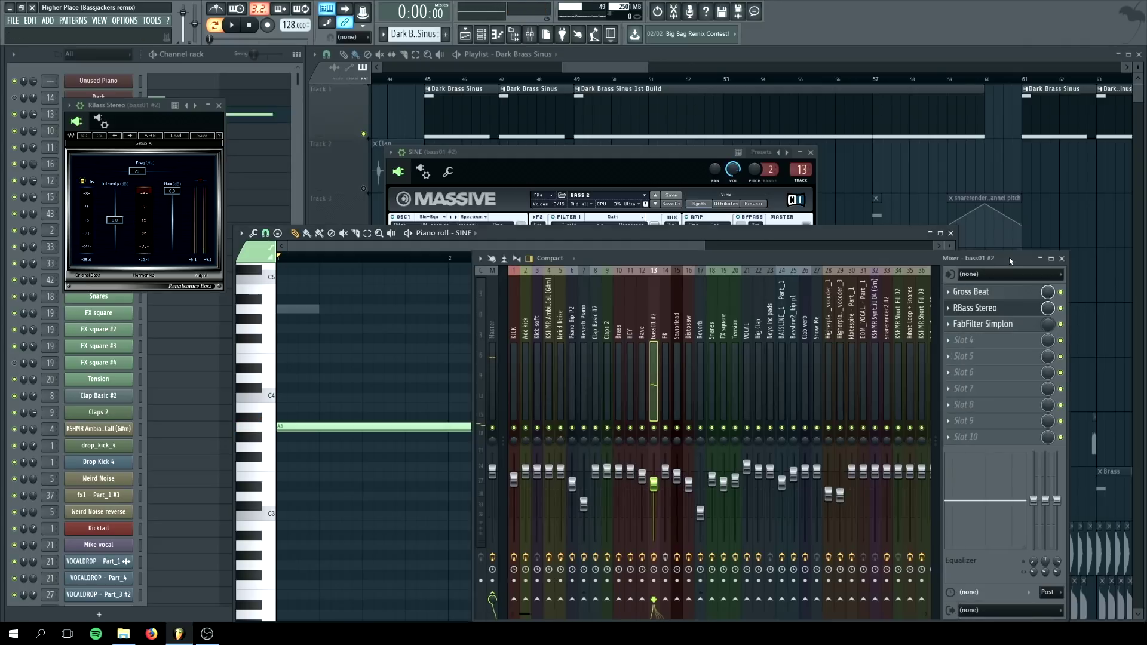
click(1062, 308)
click(466, 247)
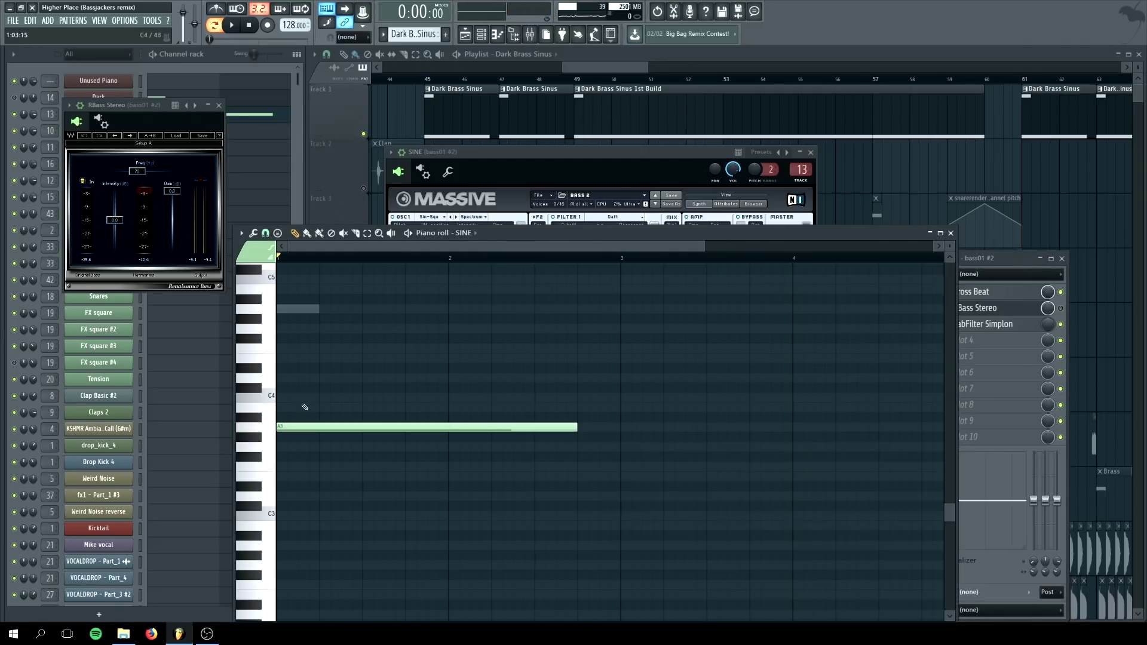
click(267, 430)
click(1031, 334)
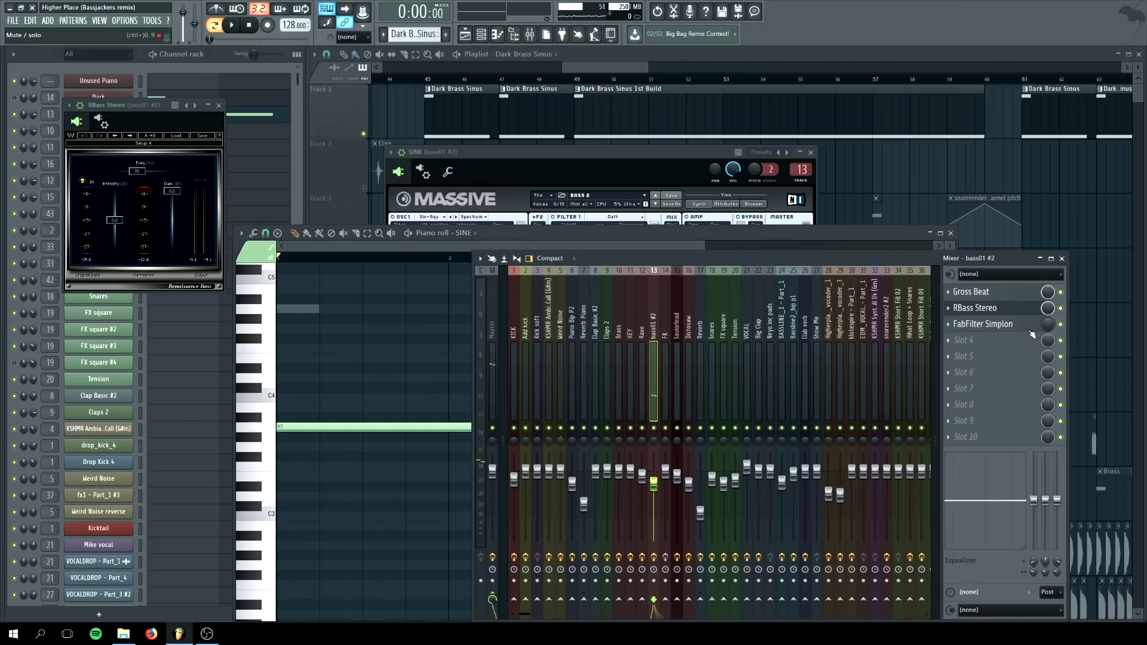
click(276, 434)
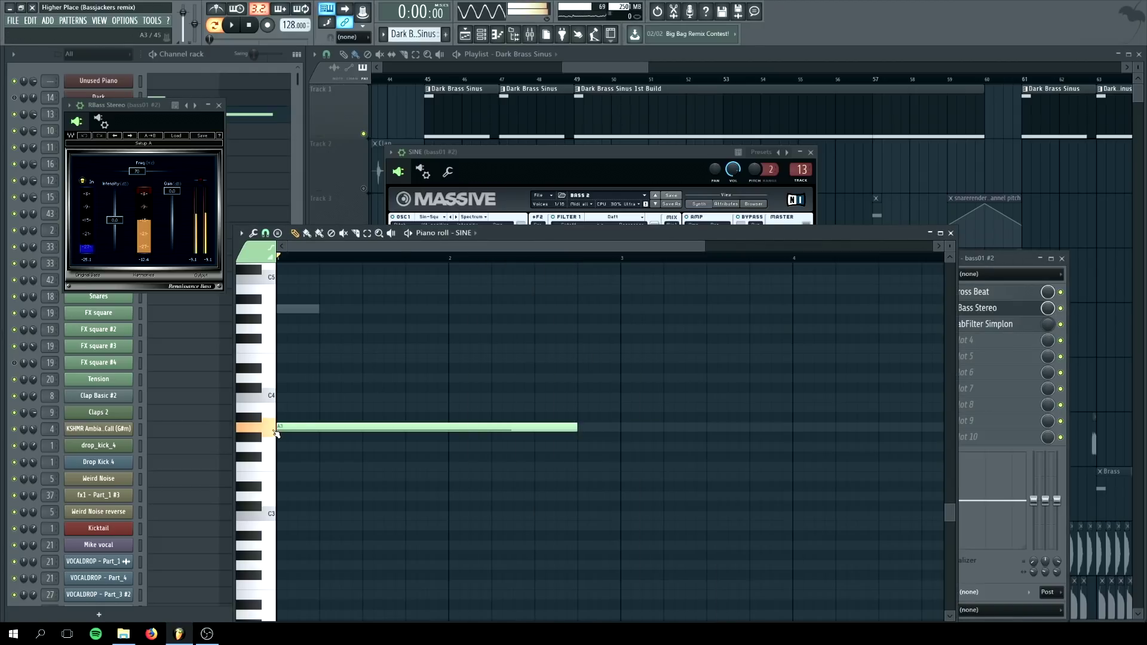
- Inspect the FabFilter Simplon filter curve on bass01 #2, and close the plugin windows and the mixer
click(952, 232)
click(1009, 324)
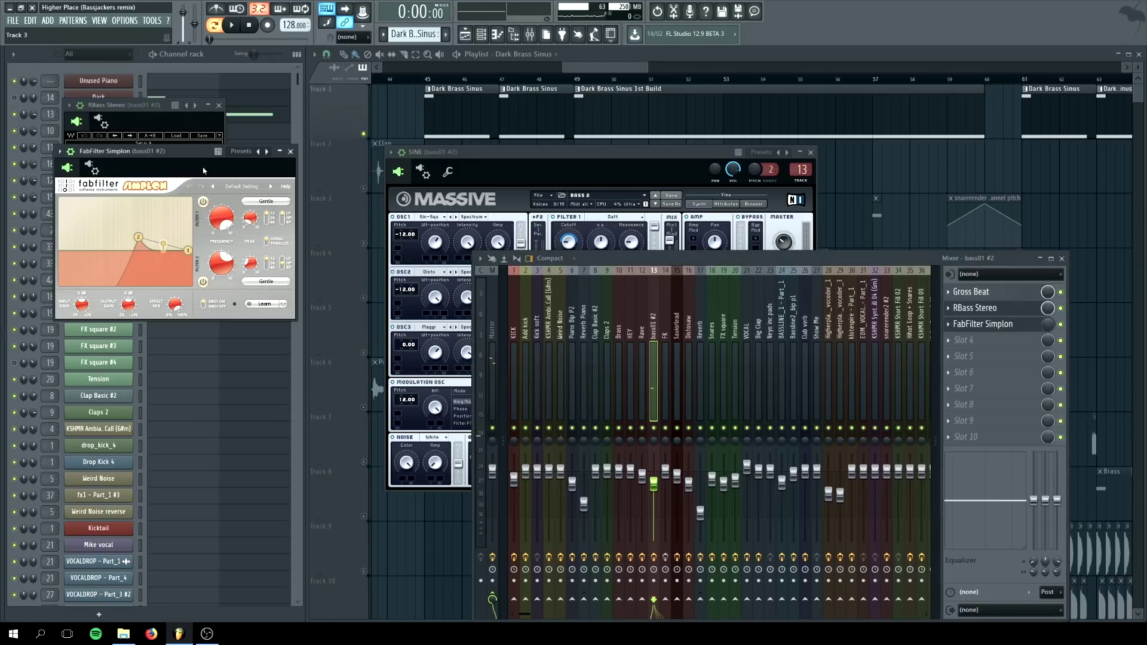
click(291, 152)
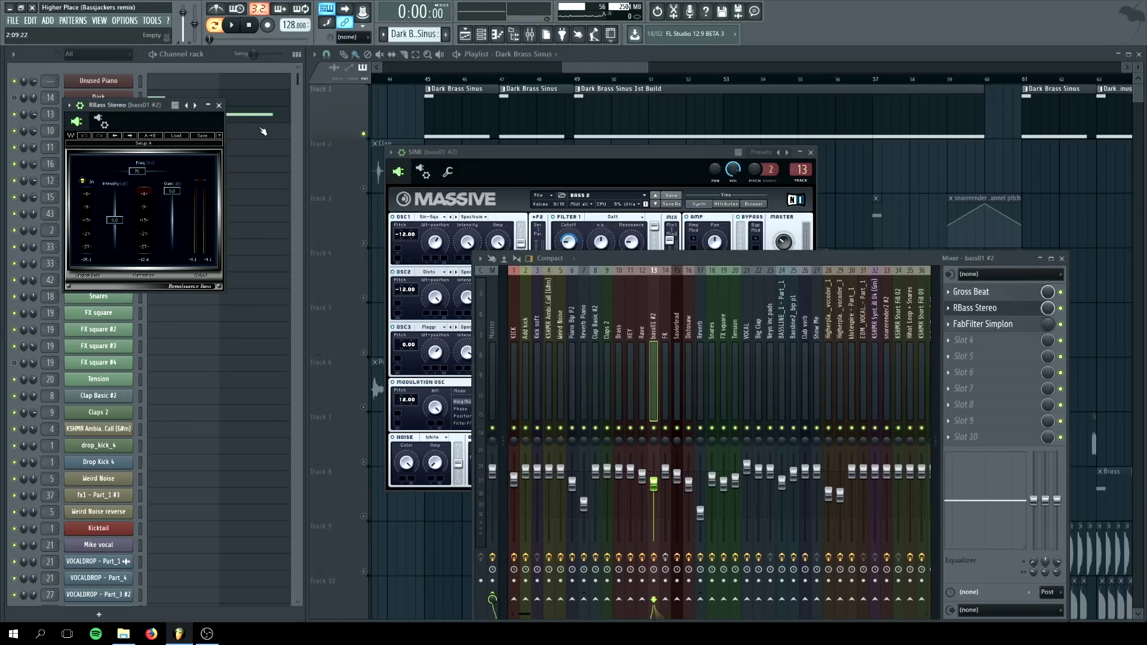
click(219, 105)
click(1062, 258)
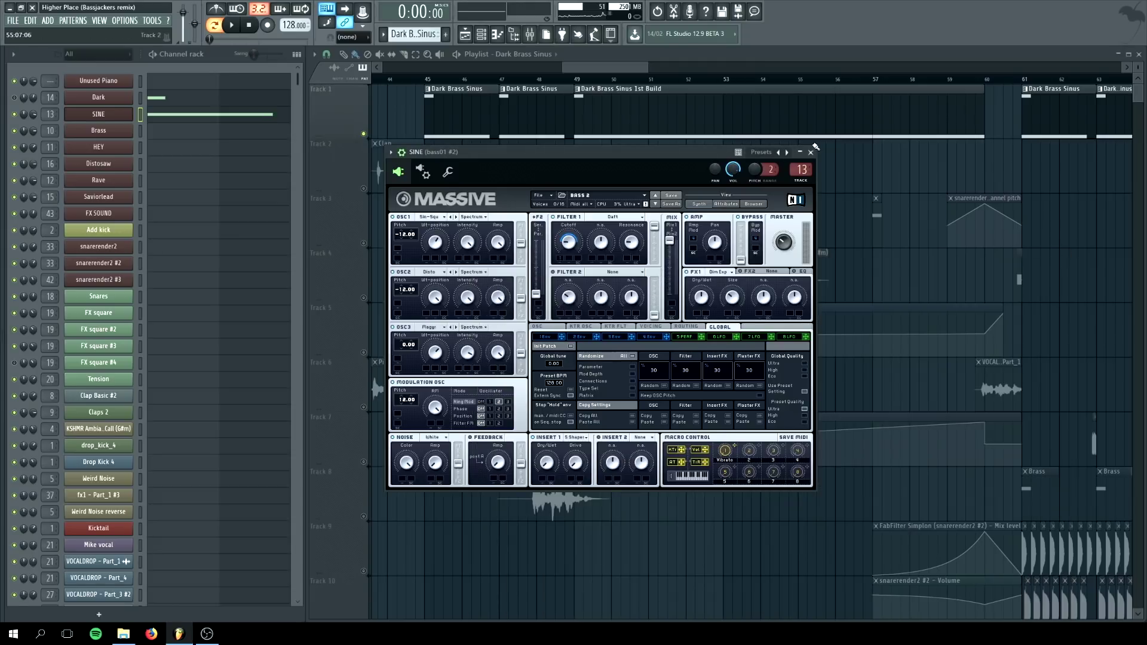
click(811, 152)
- Turn off the track solo in the playlist so all tracks are active again
scroll(366, 184, down, 3)
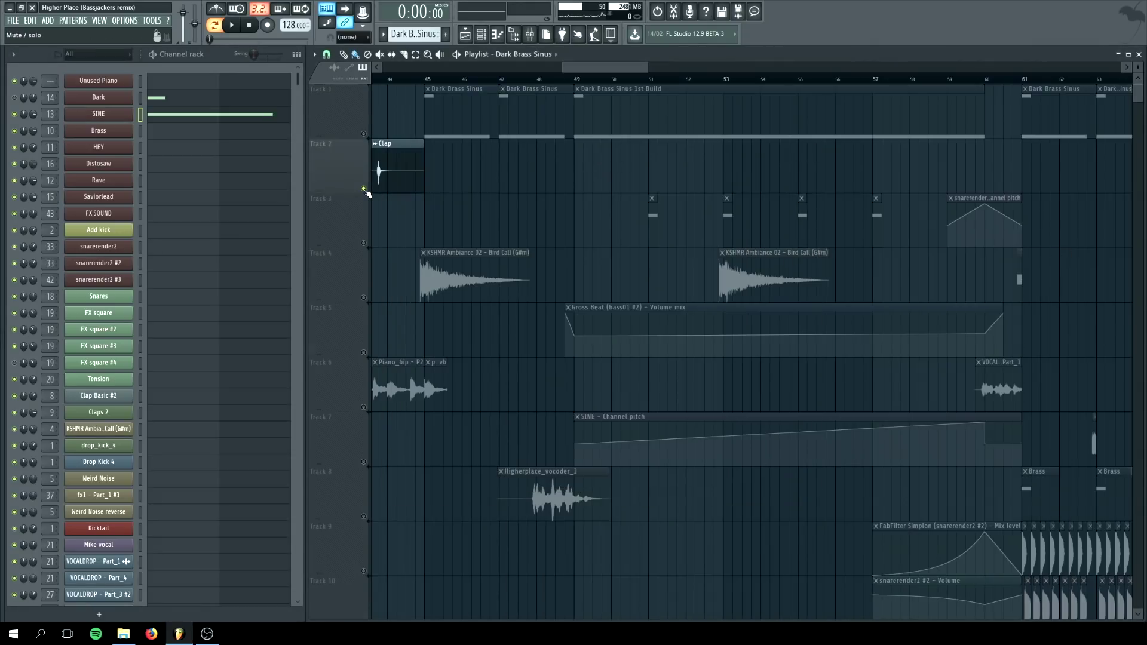
scroll(366, 252, down, 1)
scroll(433, 241, down, 10)
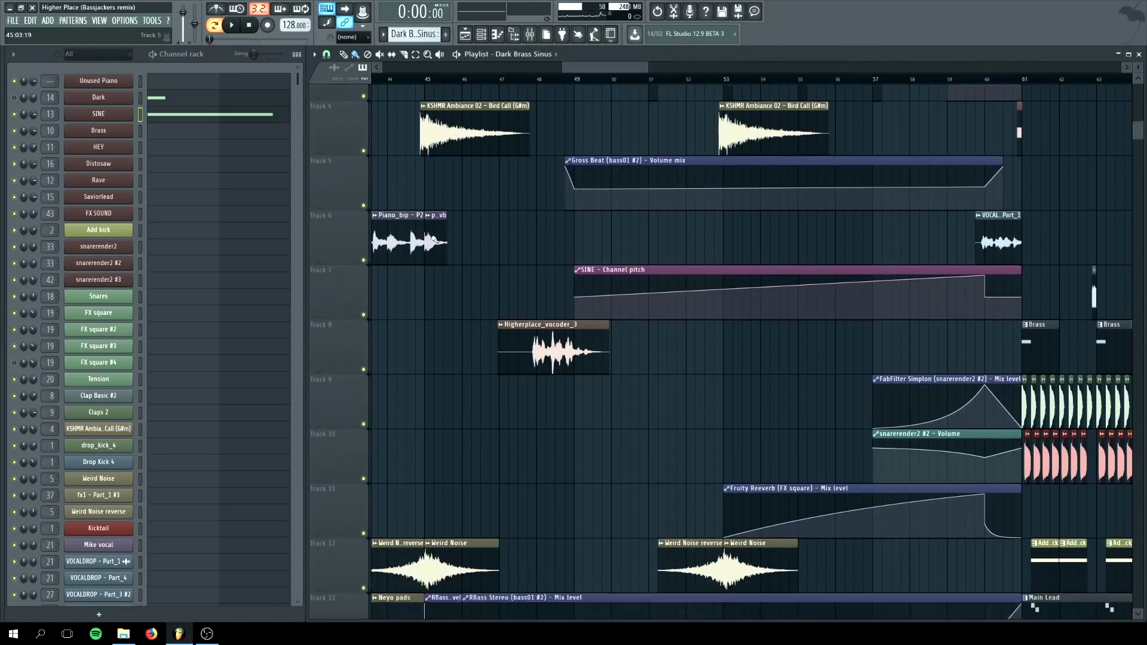
scroll(433, 240, down, 15)
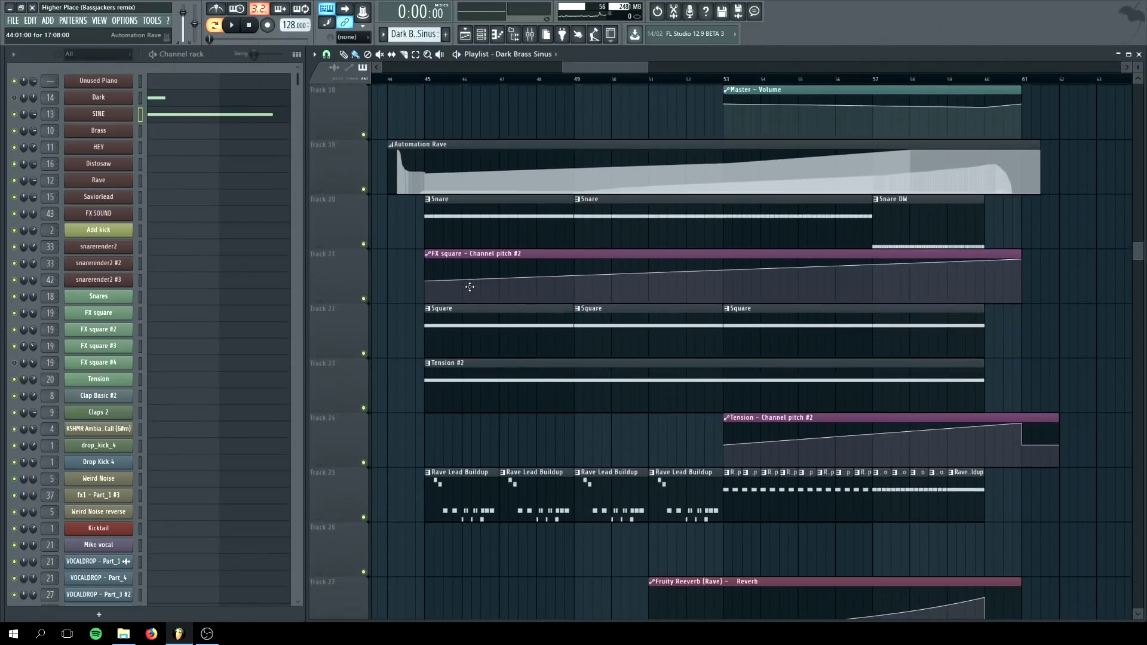
- Select the Snare pattern, inspect the mix layers of the Snares channel's FX Snares (Modwheel) preset in Nexus, and close it
click(444, 223)
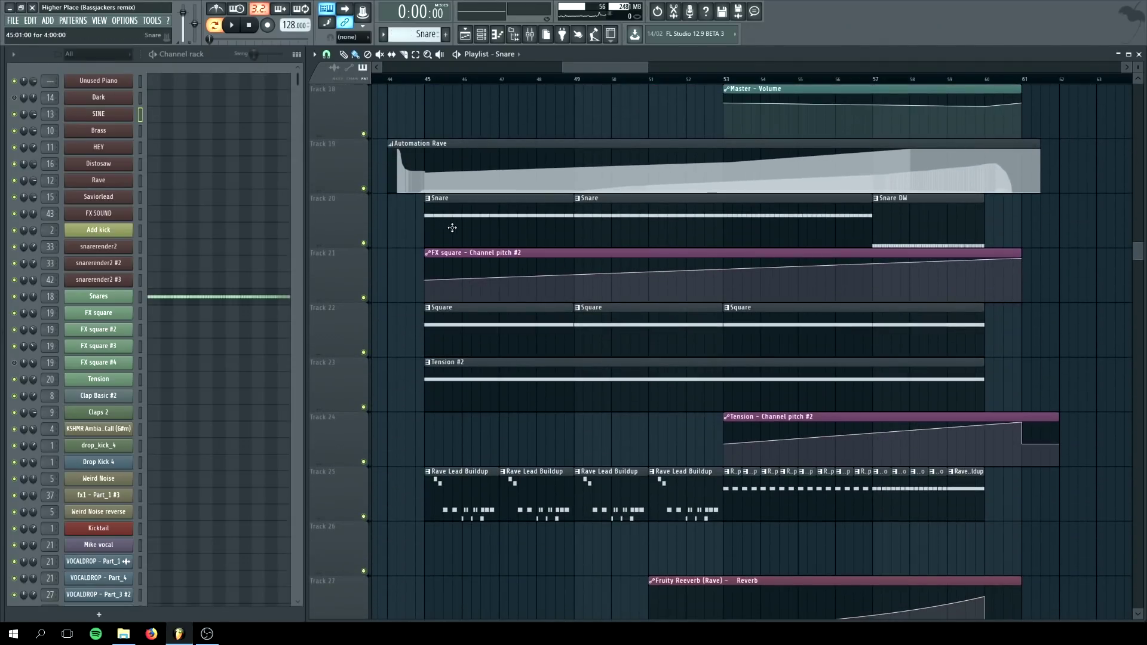
click(102, 301)
drag(335, 224, 354, 211)
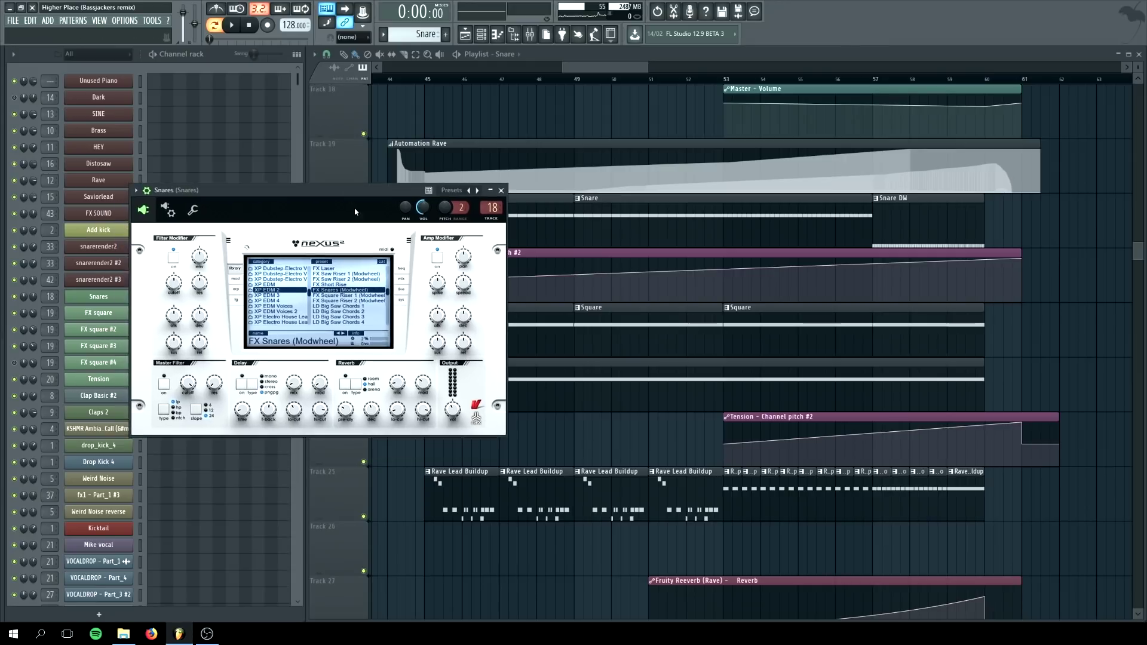
click(400, 279)
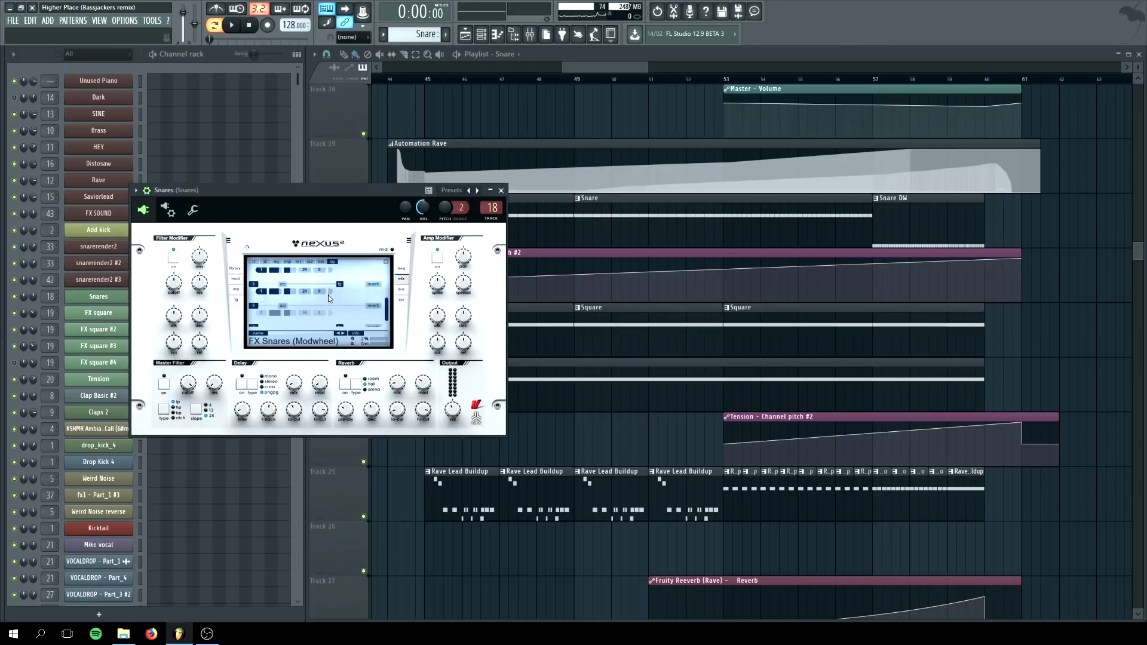
click(502, 190)
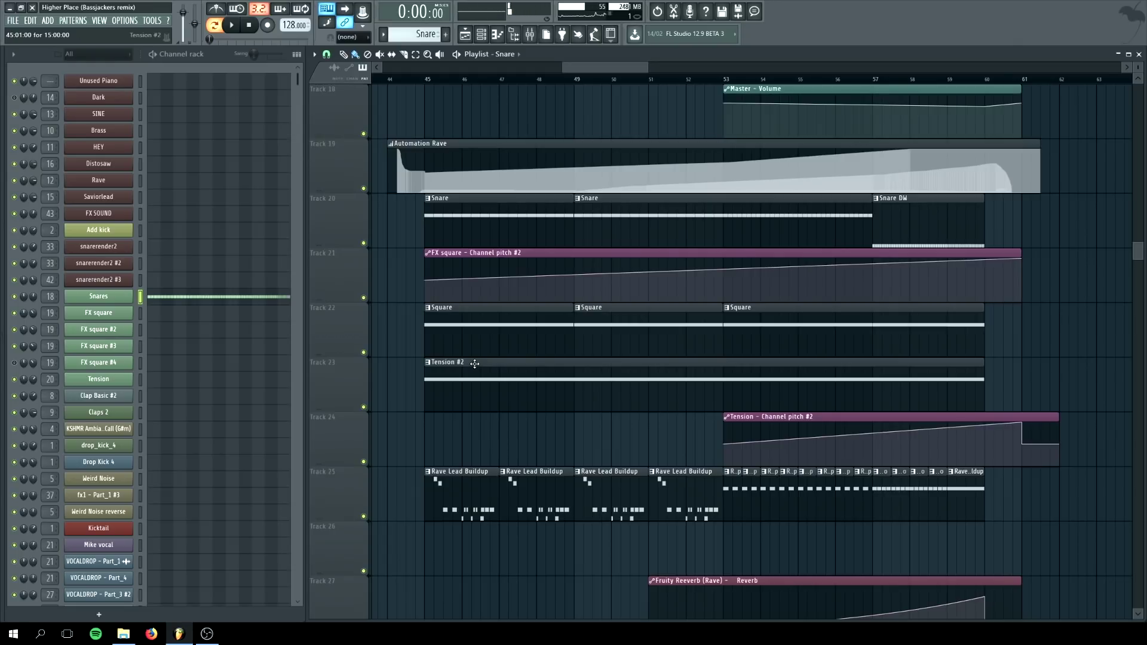
- Select the Tension #2 pattern, inspect the Tension channel's SQ Tension preset in Nexus, and audition its A5 note in the piano roll
scroll(386, 336, down, 3)
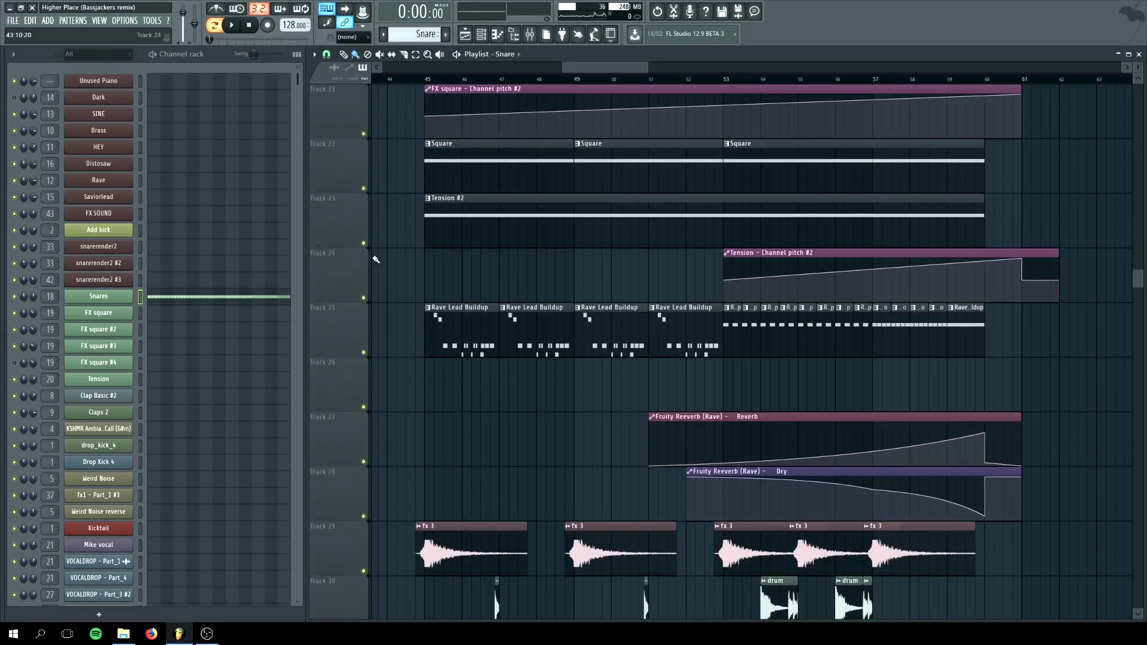
click(483, 222)
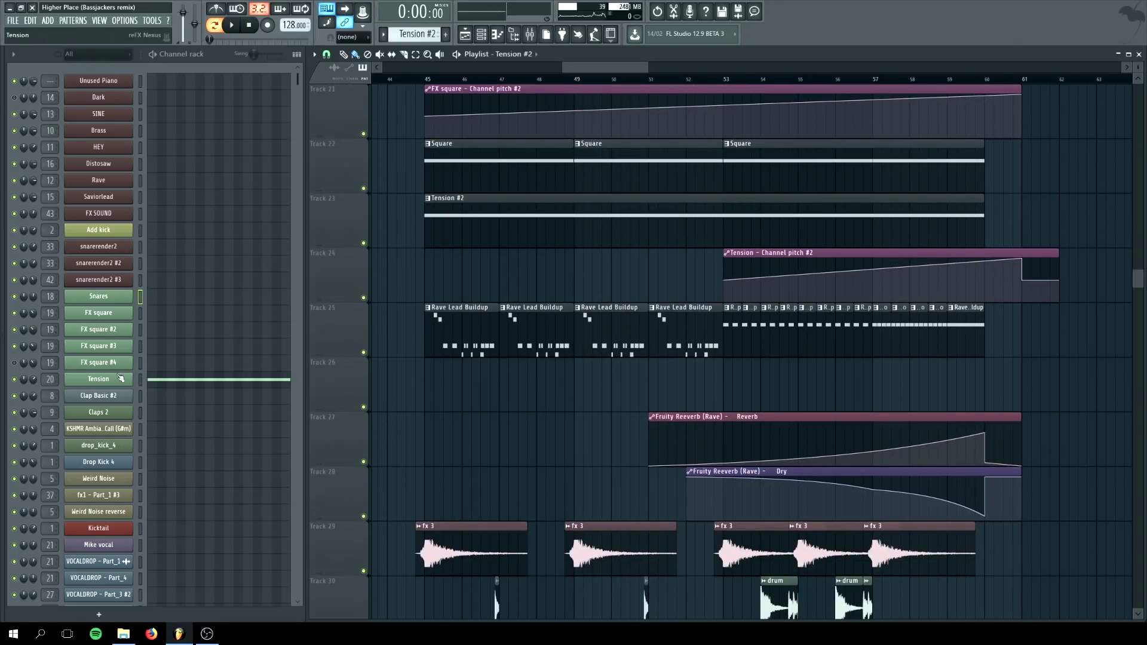
click(98, 379)
drag(368, 240, 444, 133)
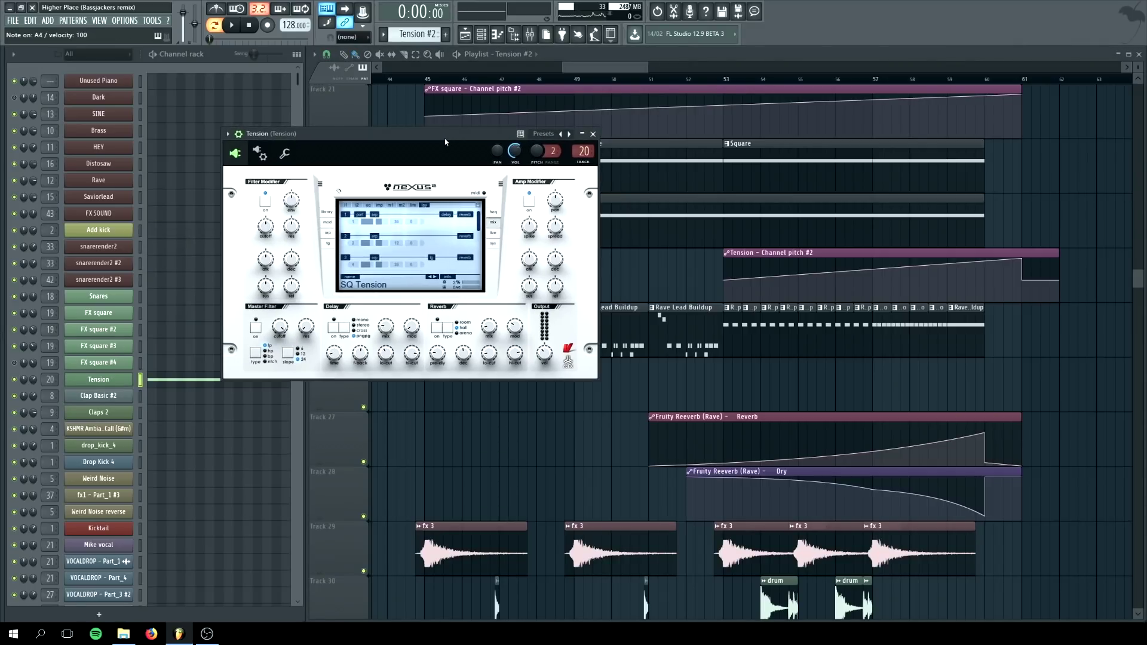
click(164, 381)
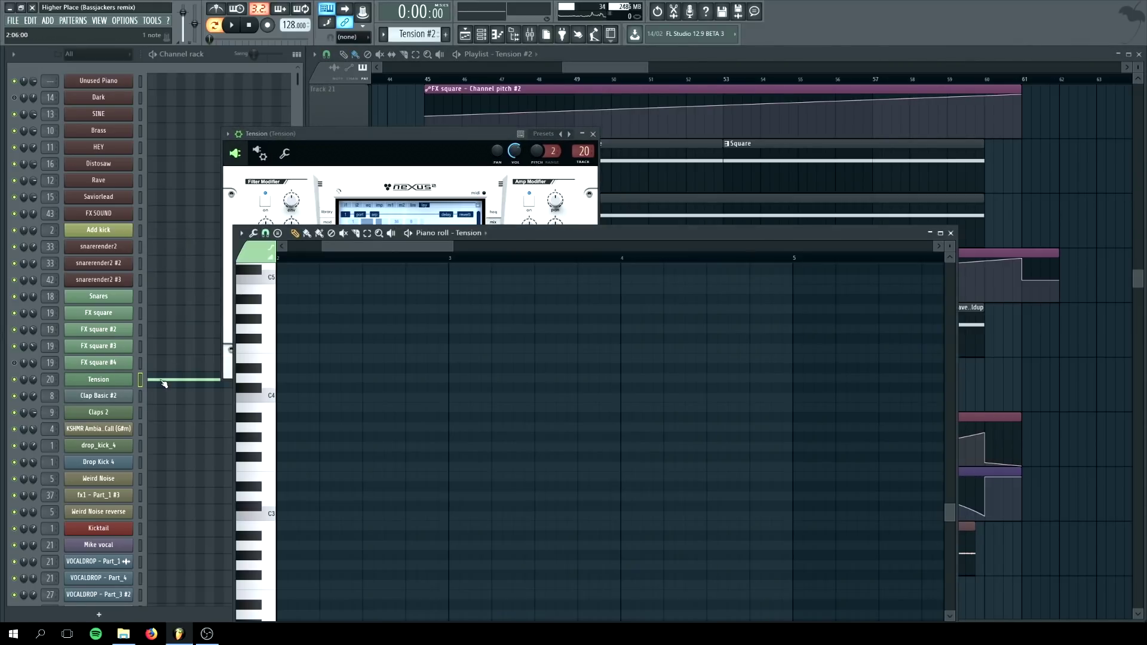
scroll(331, 404, up, 10)
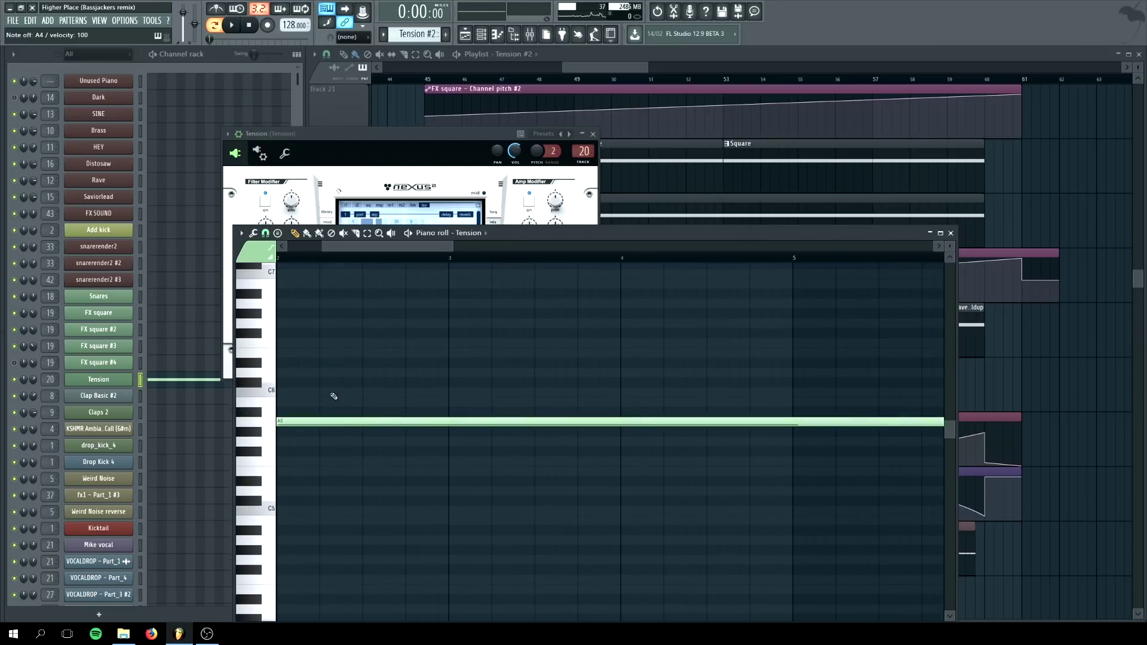
click(268, 428)
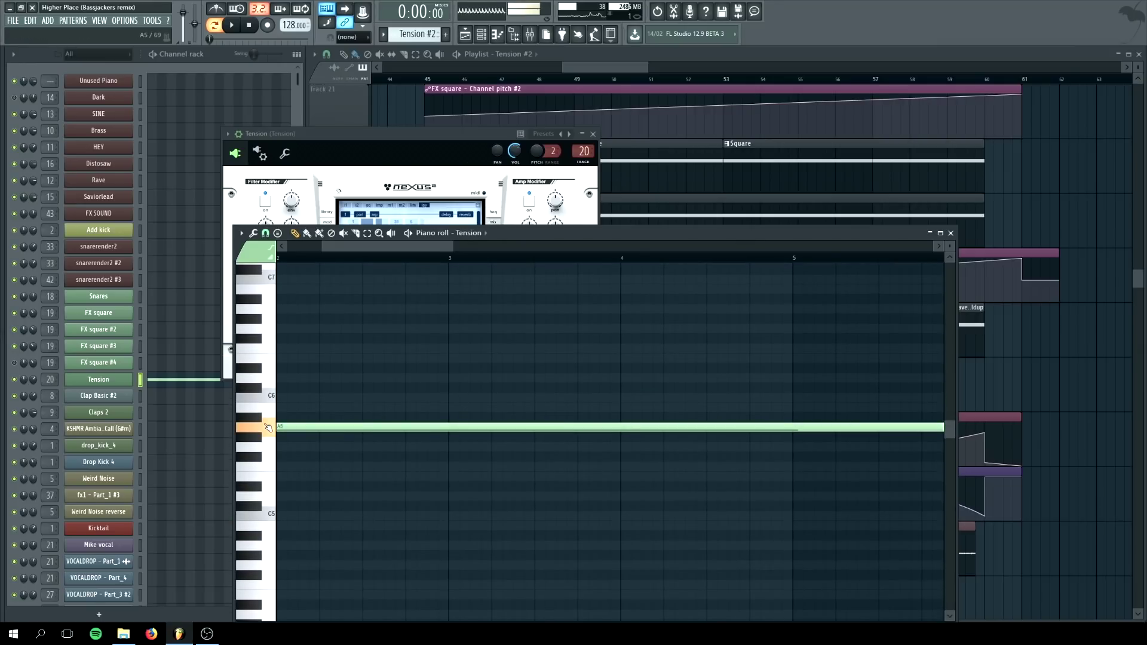
- Close the Tension channel's Nexus and piano roll windows and point out the Tension - Channel pitch #2 automation clip in the playlist
click(593, 134)
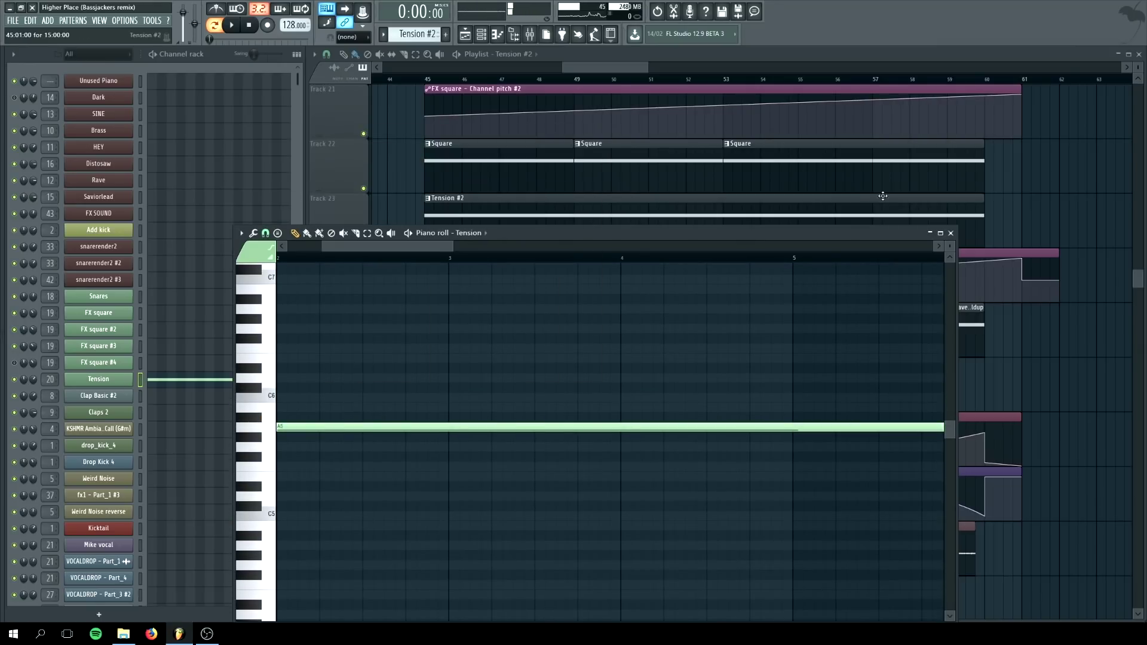
click(951, 233)
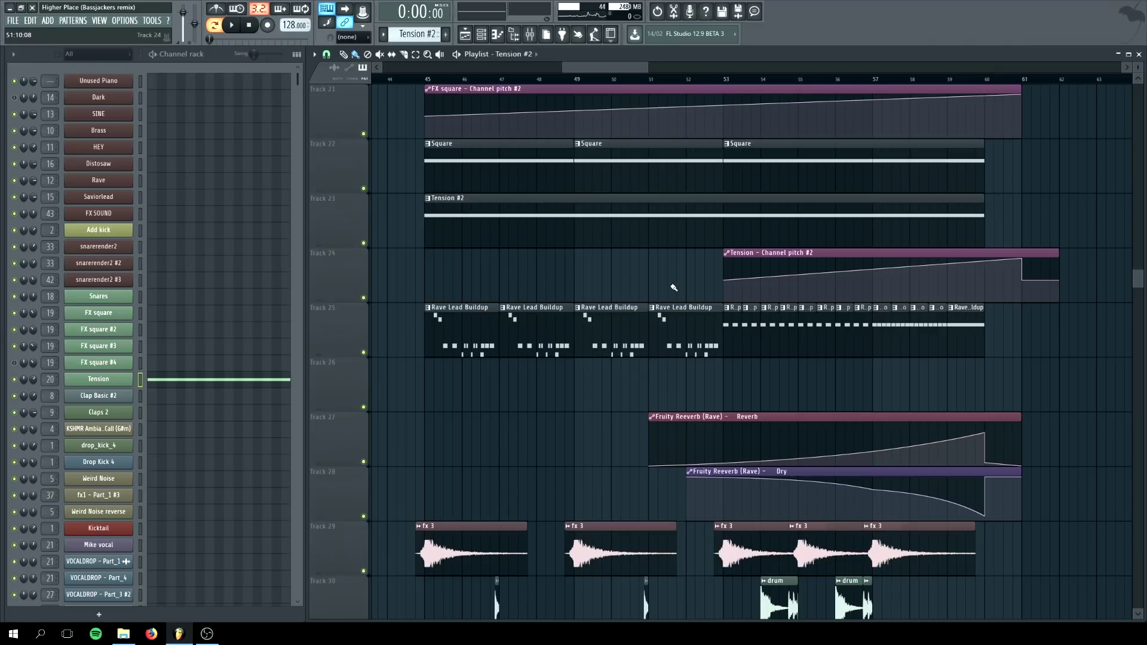
drag(670, 289, 1046, 303)
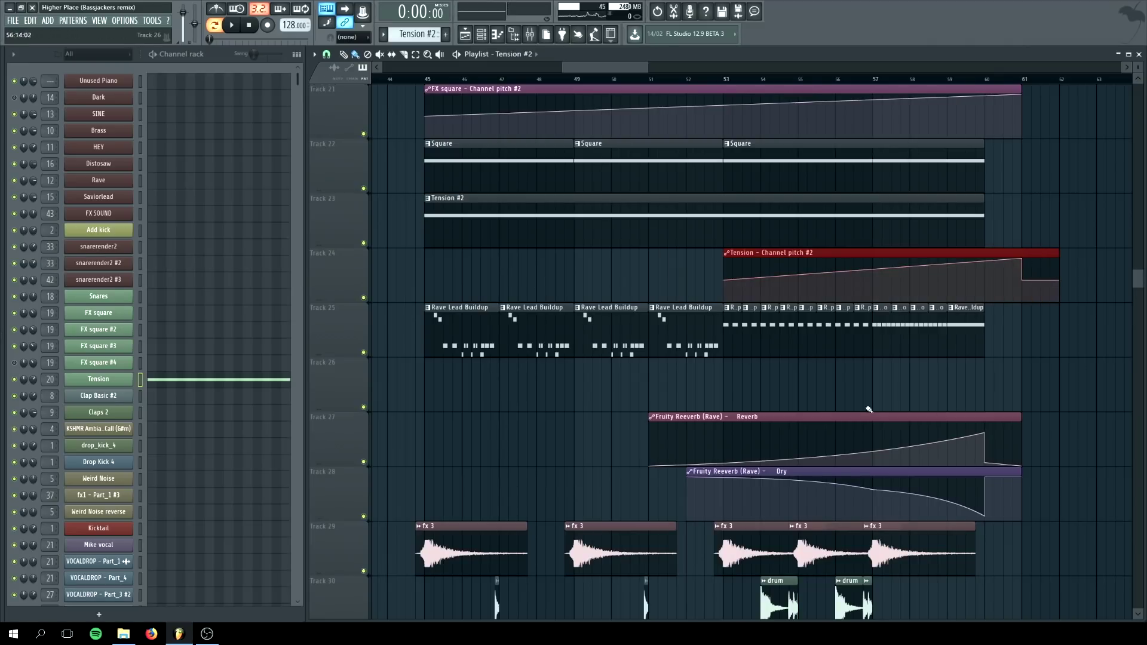
click(647, 274)
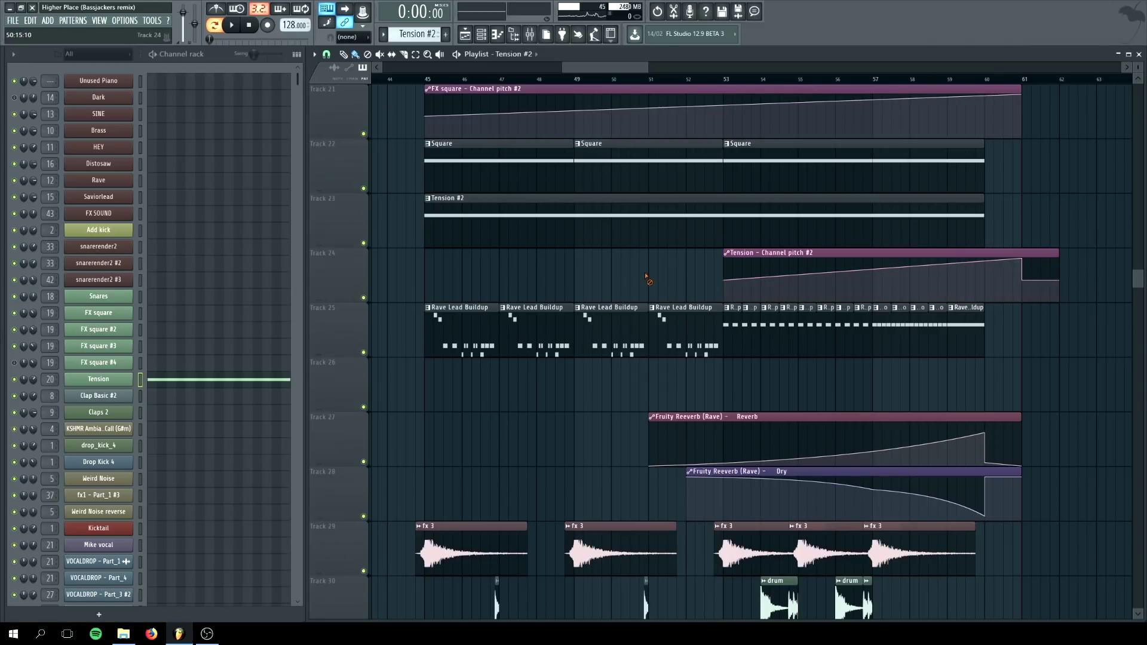
- Solo the Tension #2 track and compare its playback with and without the pitch automation track, replaying from bar 53 before stopping
right_click(363, 243)
click(363, 298)
key(space)
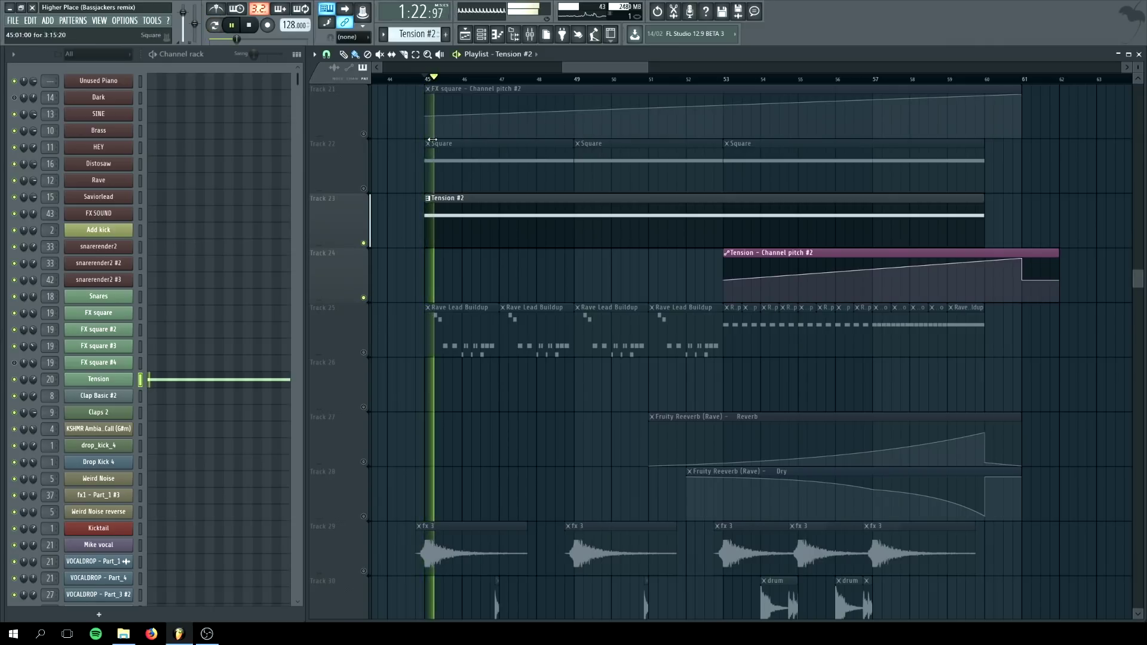
click(363, 298)
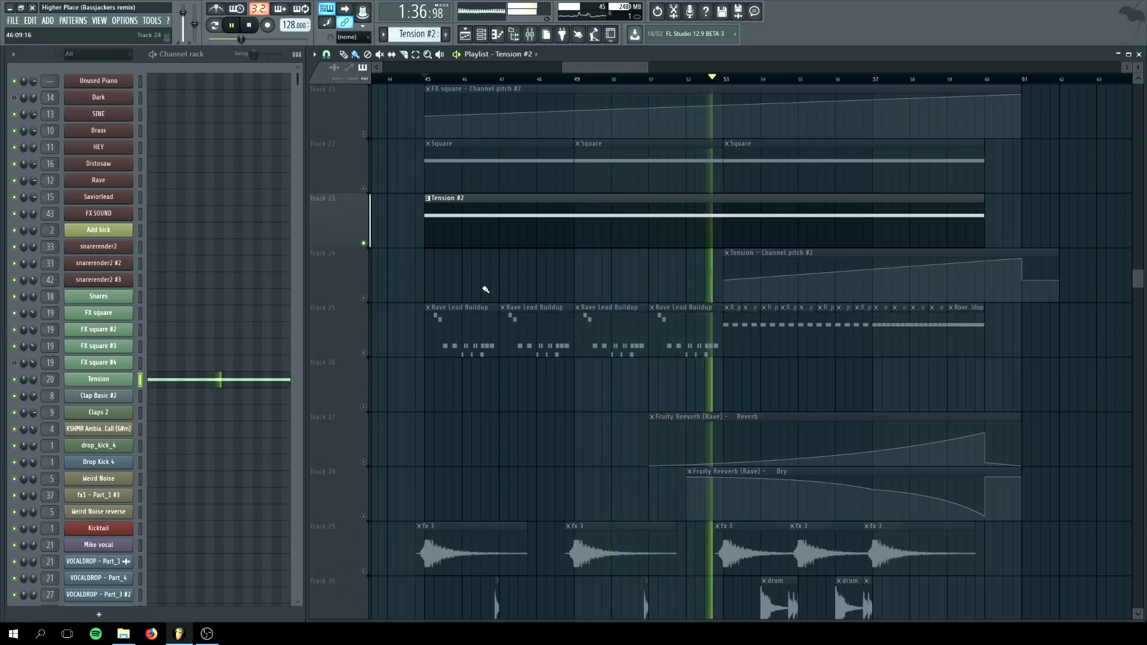
click(367, 300)
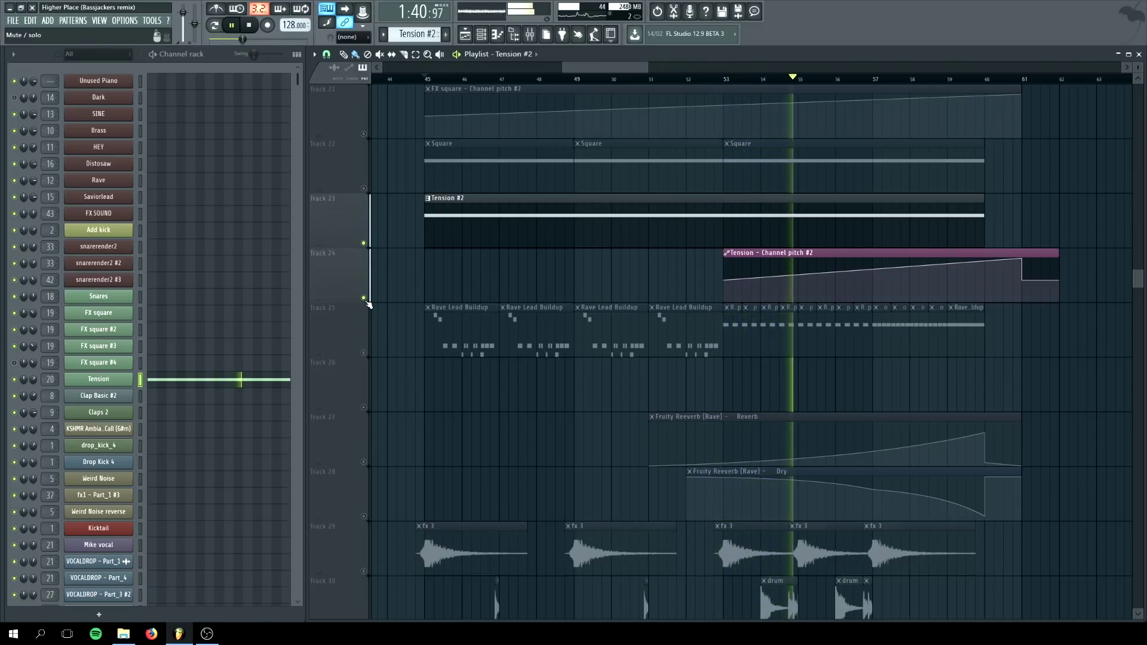
click(725, 79)
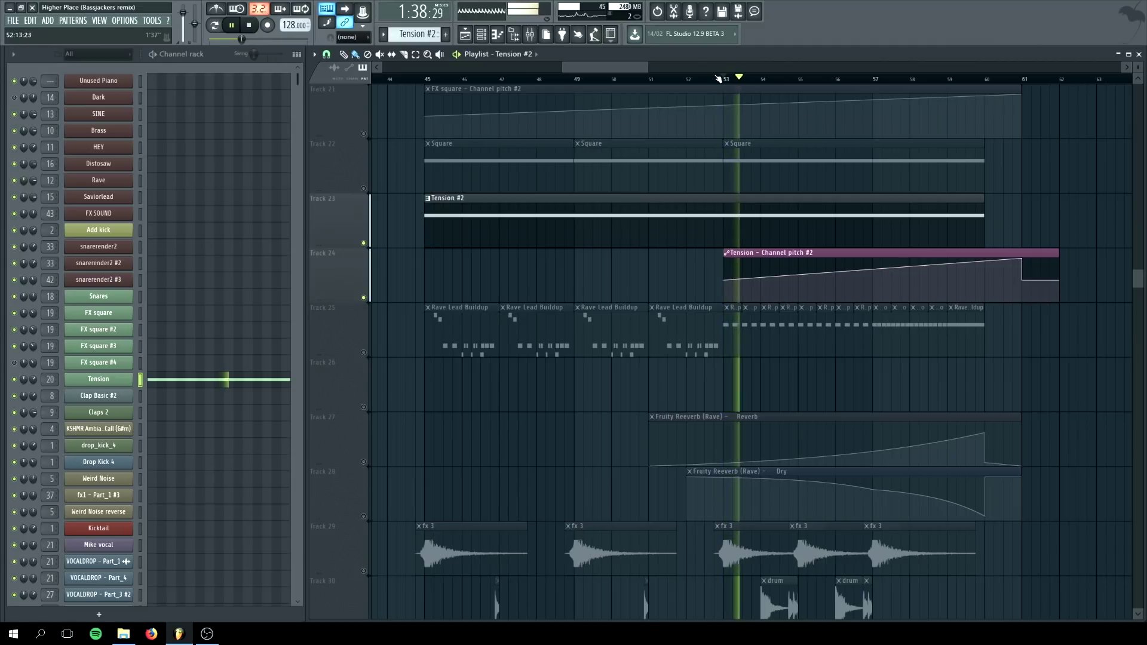
key(space)
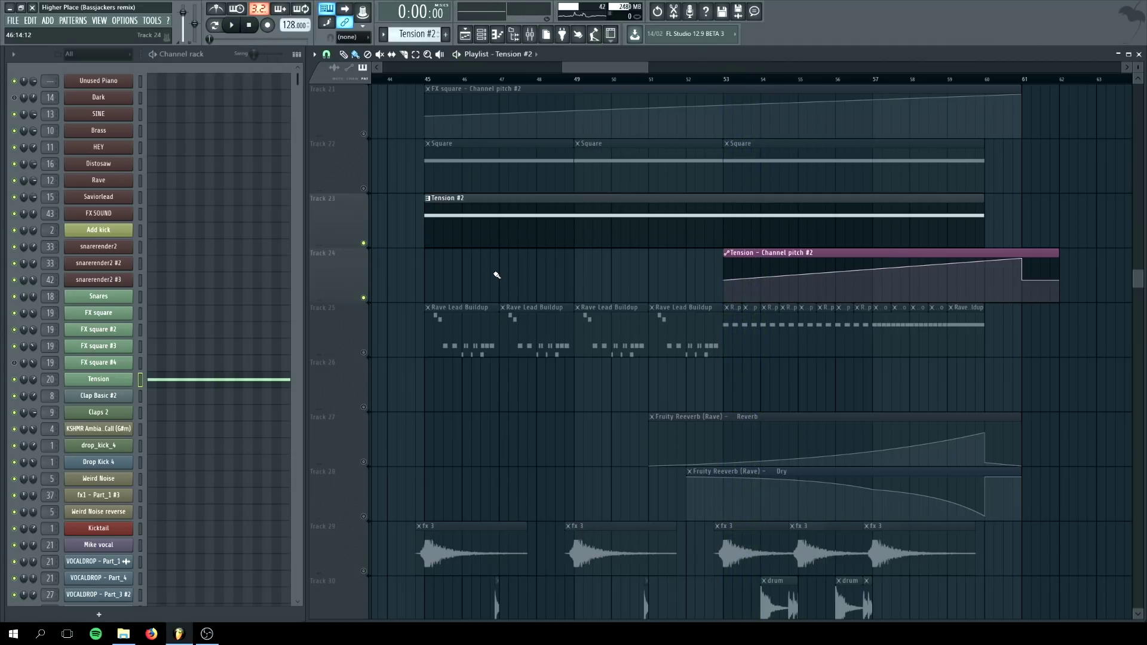
- Set the playlist time selection to bars 53 to 61 and delete the Tension - Channel pitch #2 automation clip
click(682, 223)
drag(724, 79, 1021, 79)
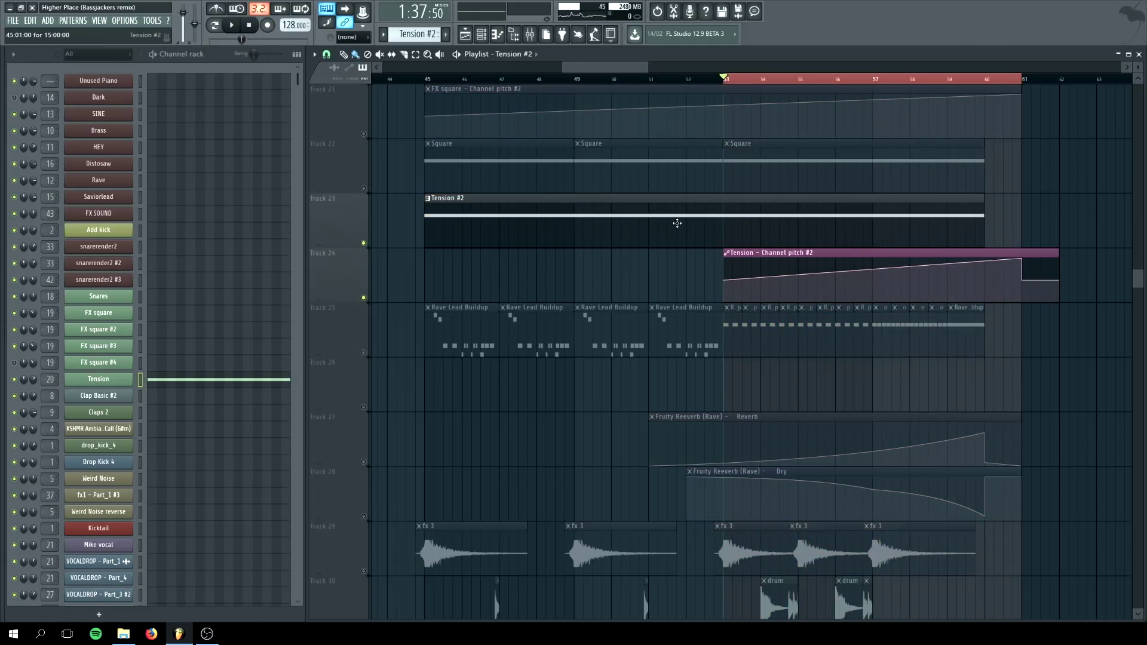
click(96, 381)
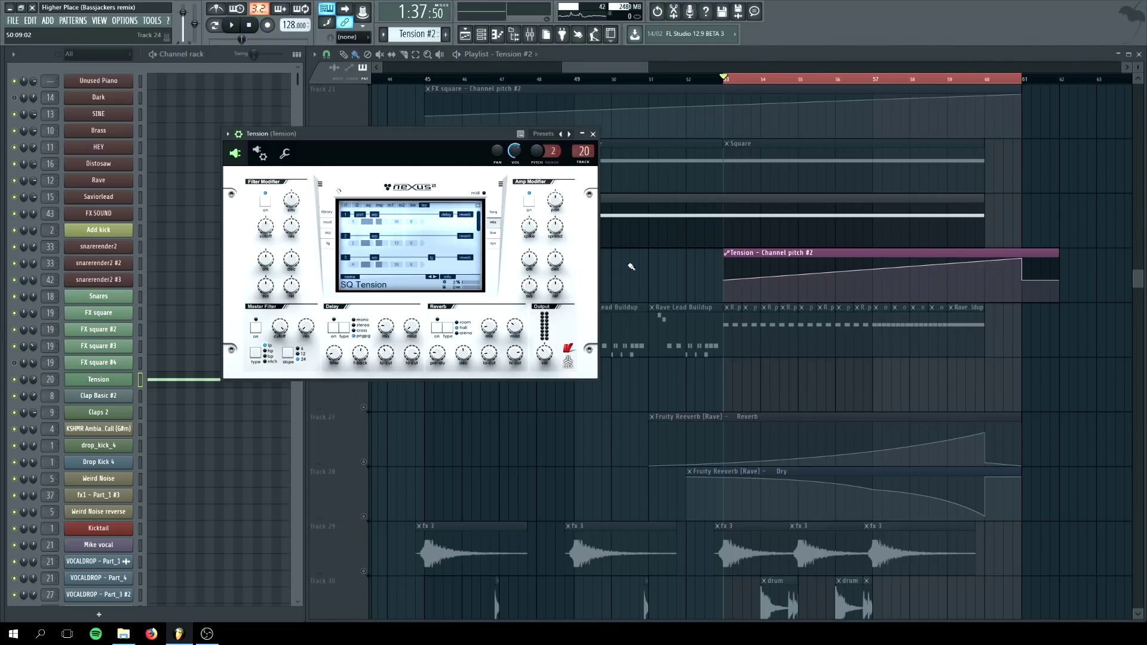
click(655, 264)
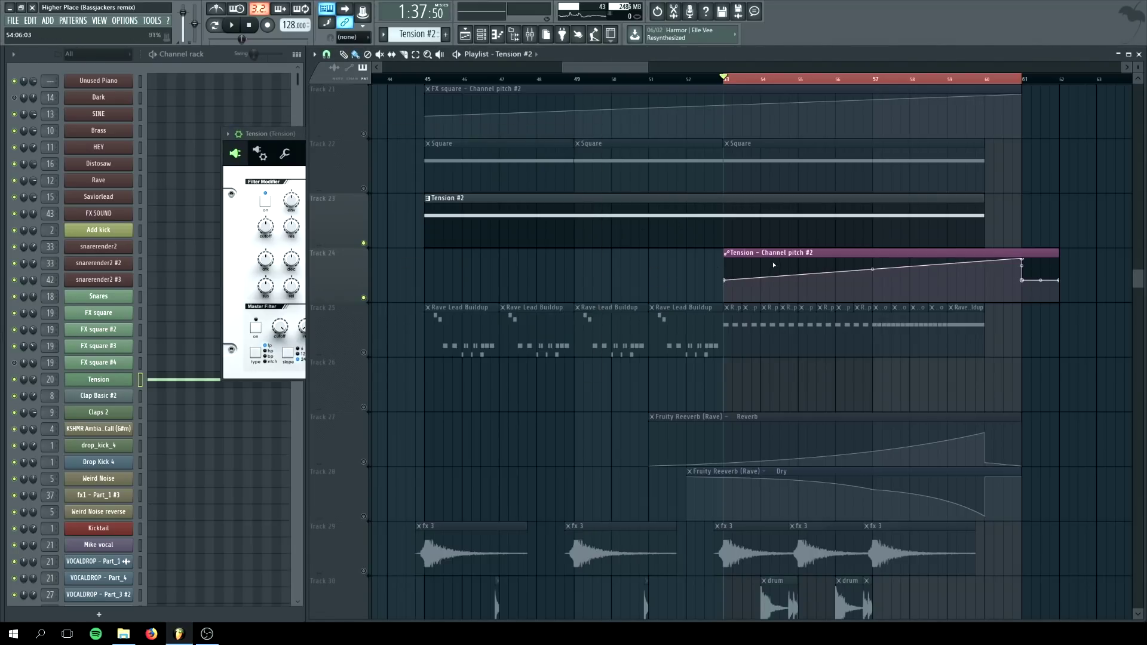
right_click(767, 257)
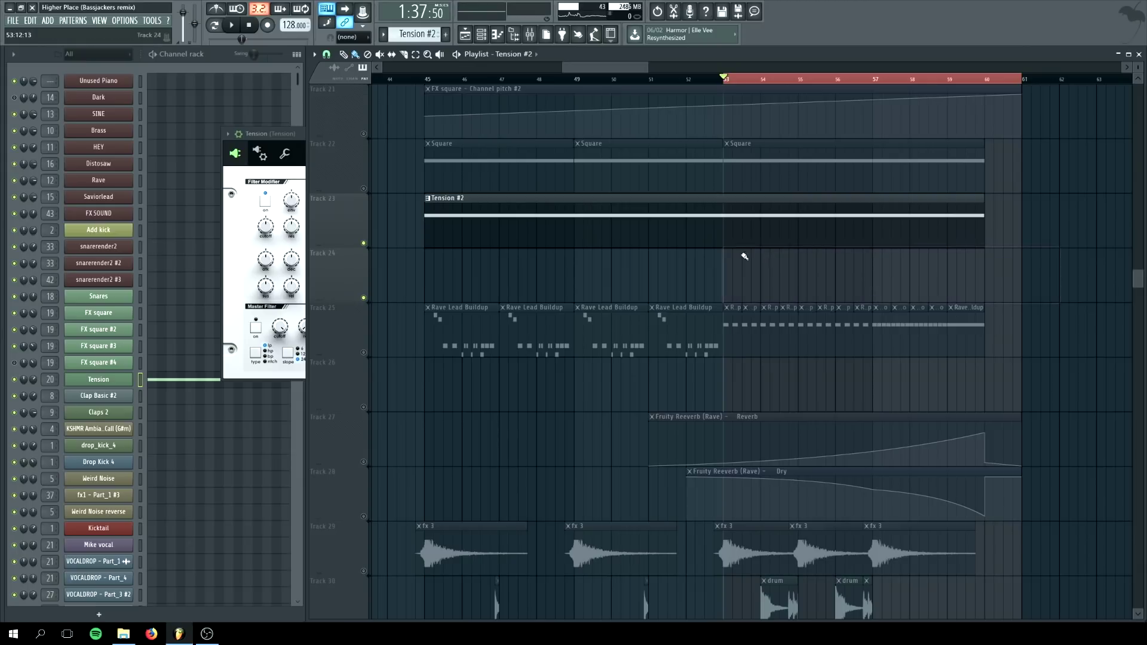
- Set the Tension channel's pitch range to 12 semitones and create a channel pitch automation clip that rises until bar 60
click(283, 141)
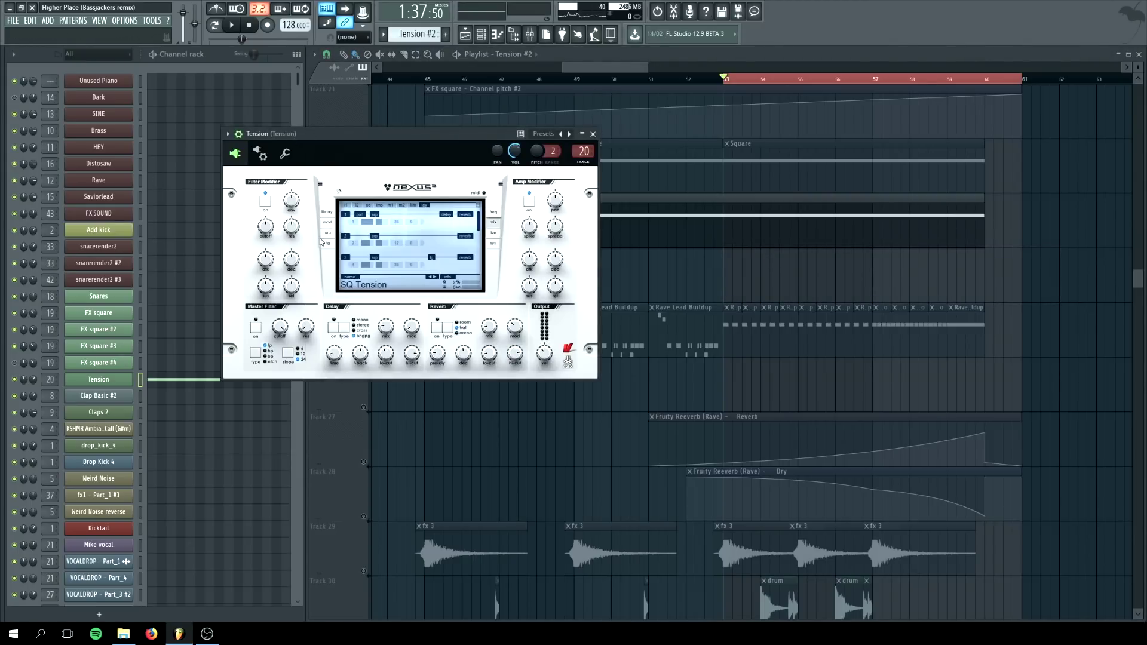
click(326, 223)
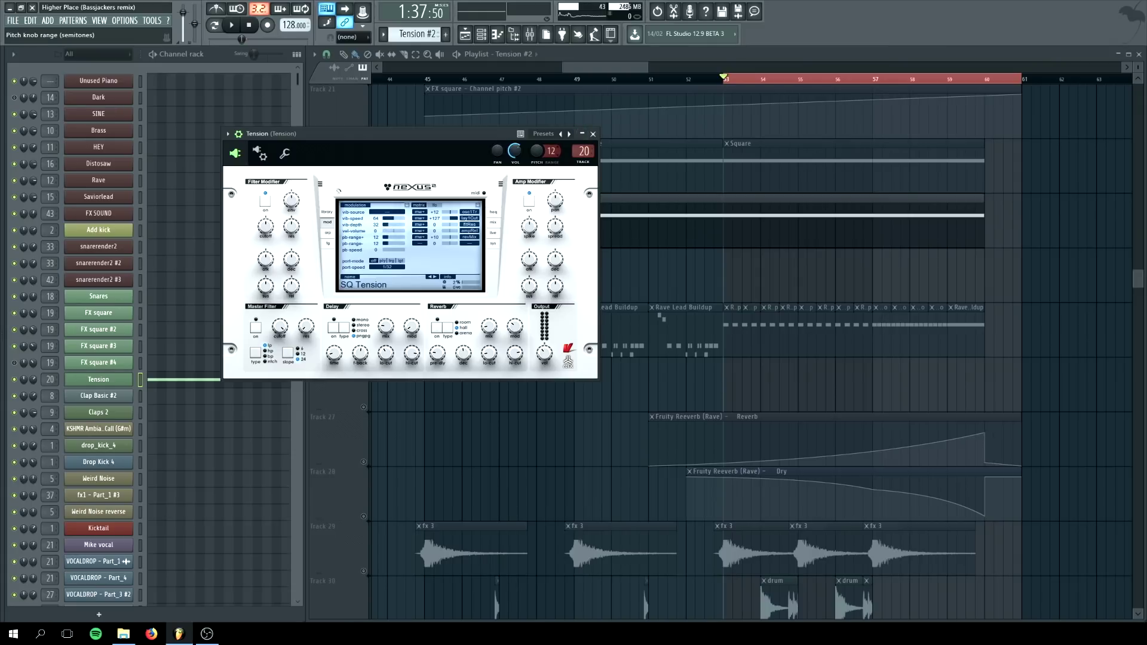
right_click(539, 153)
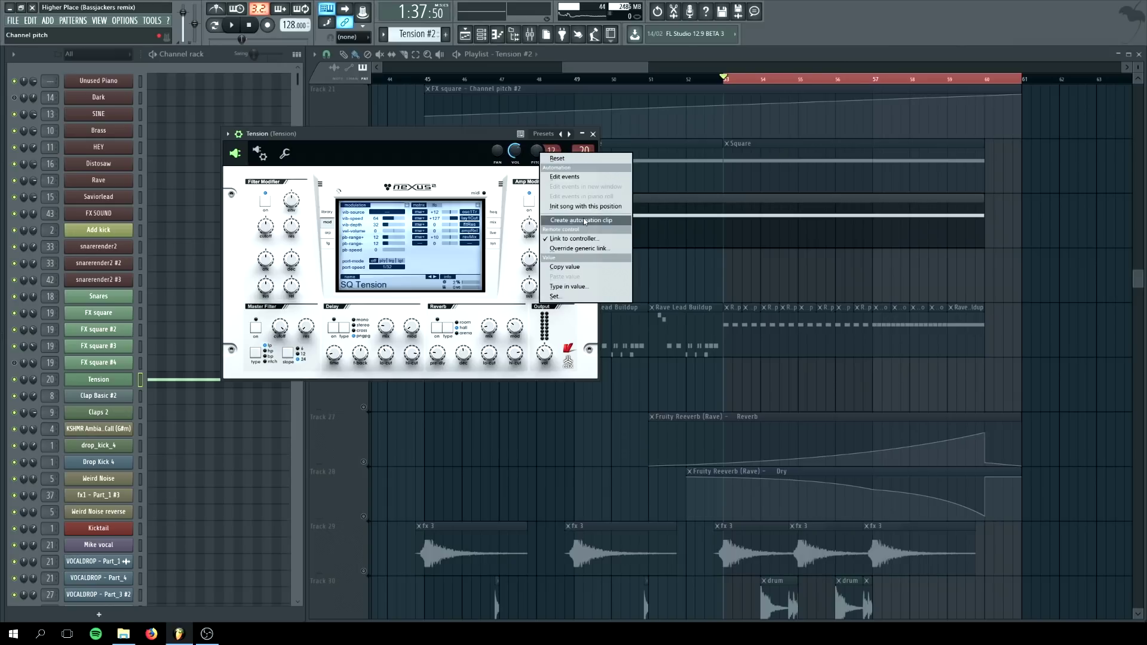
click(582, 220)
drag(986, 262, 984, 258)
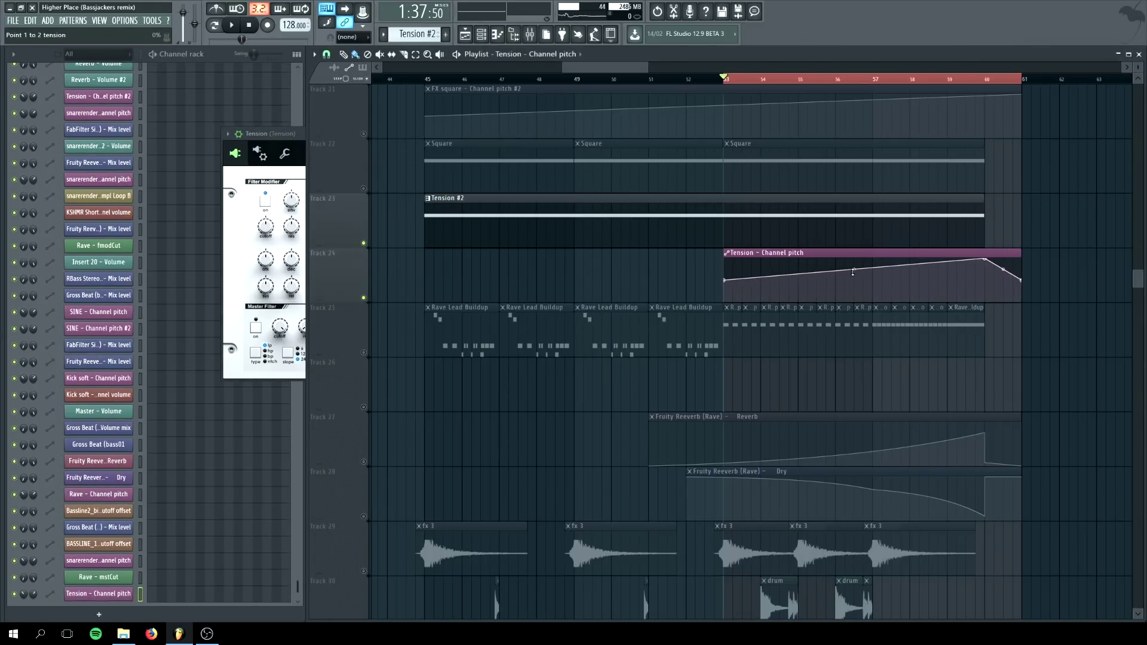
- Play the Tension sound with its new pitch automation, stop playback, and close the Nexus window
drag(648, 68, 668, 70)
key(space)
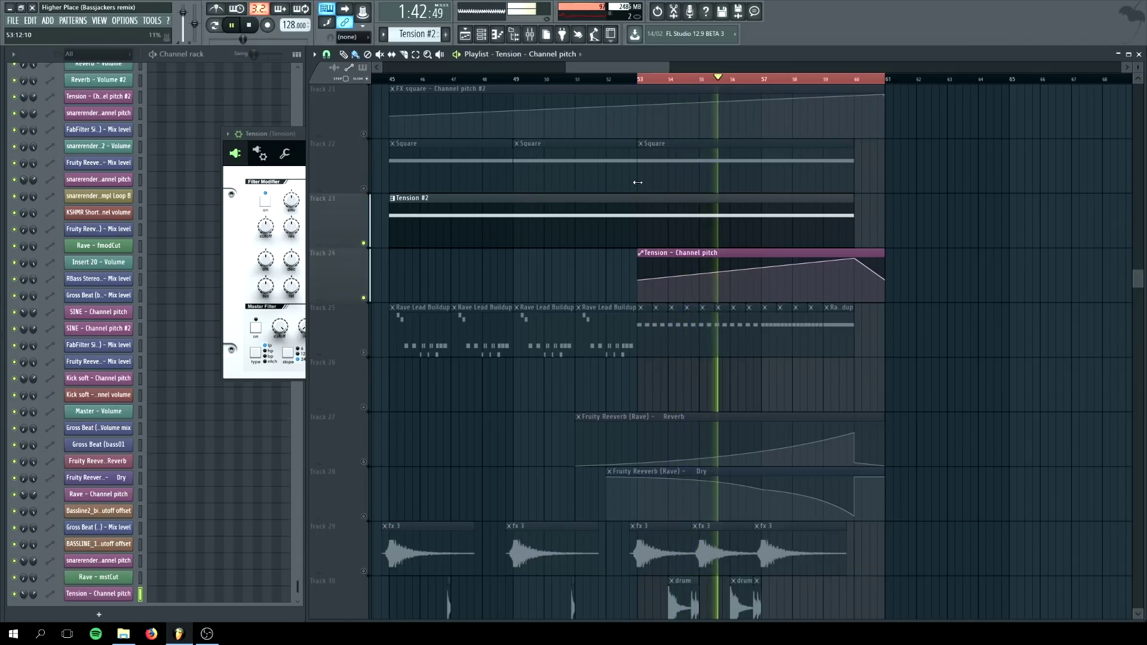
click(249, 25)
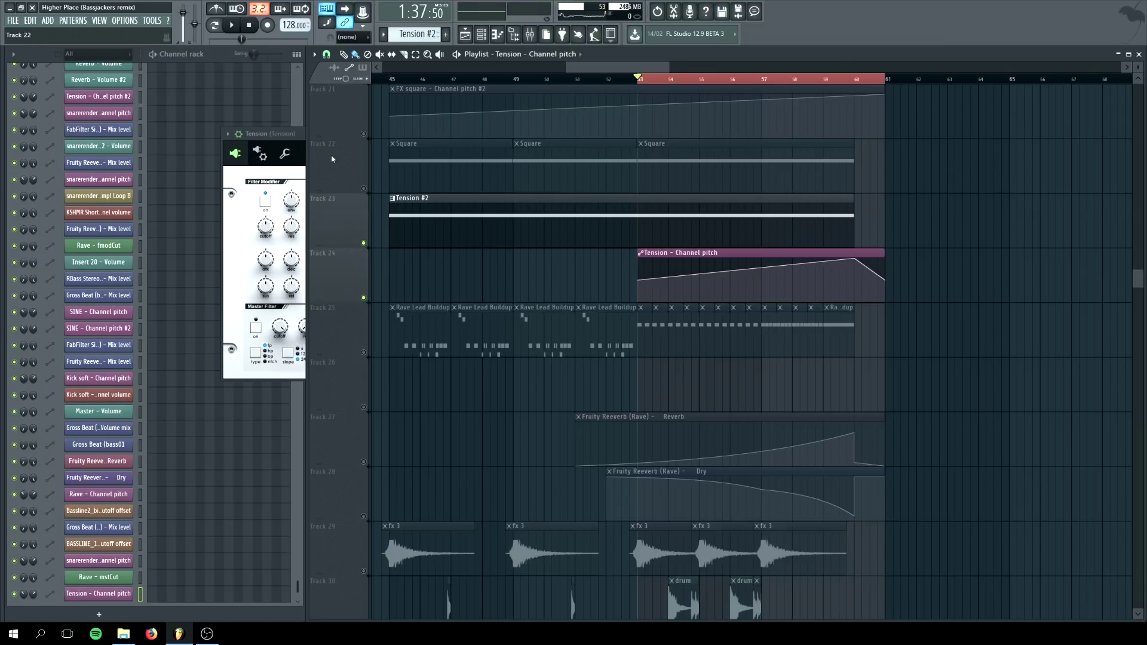
drag(308, 135, 498, 143)
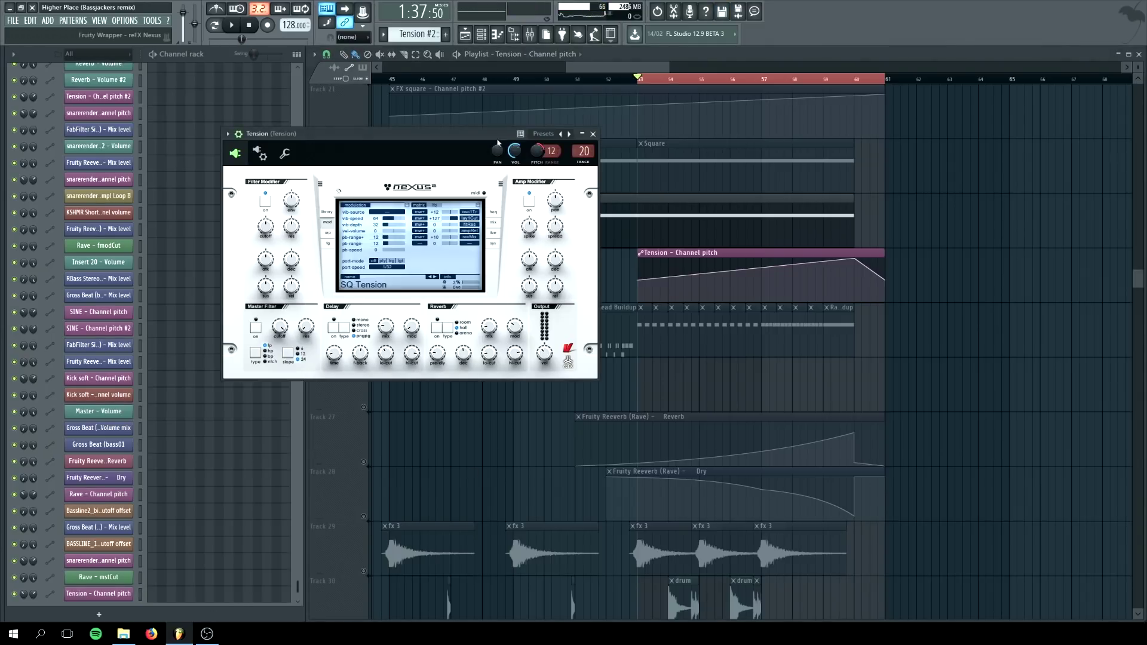
click(595, 133)
- Reactivate all playlist tracks and set the time selection to bars 45 to 53 over the Rave Lead Buildup clips
drag(686, 69, 709, 178)
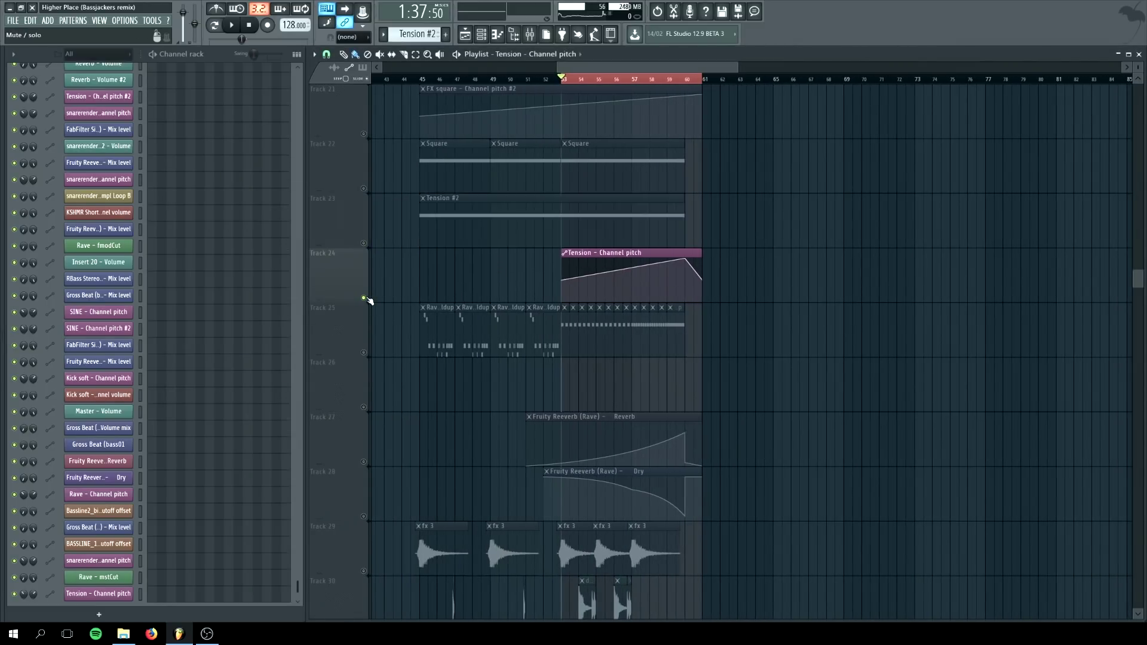
scroll(376, 299, down, 3)
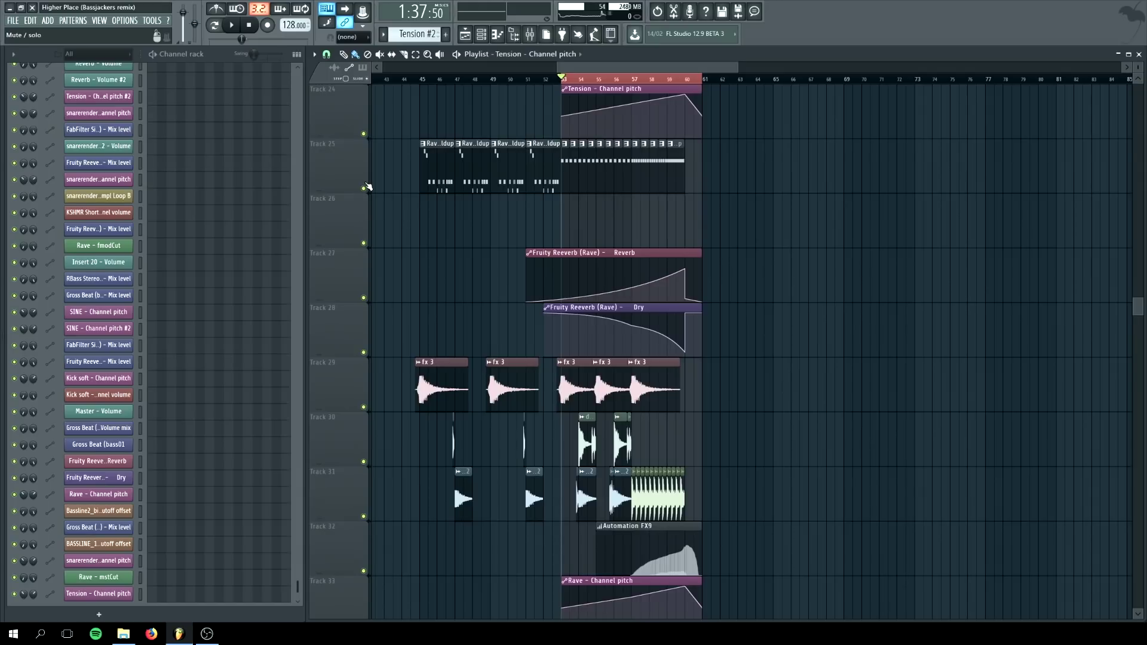
scroll(369, 187, up, 3)
drag(468, 83, 721, 94)
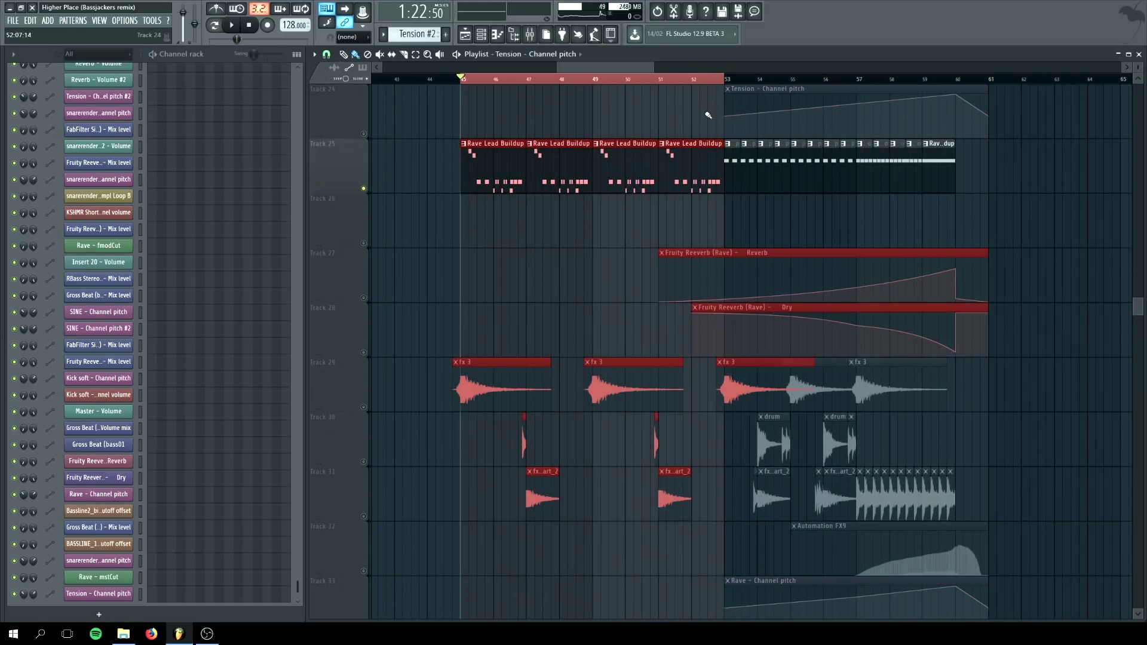
scroll(456, 239, up, 1)
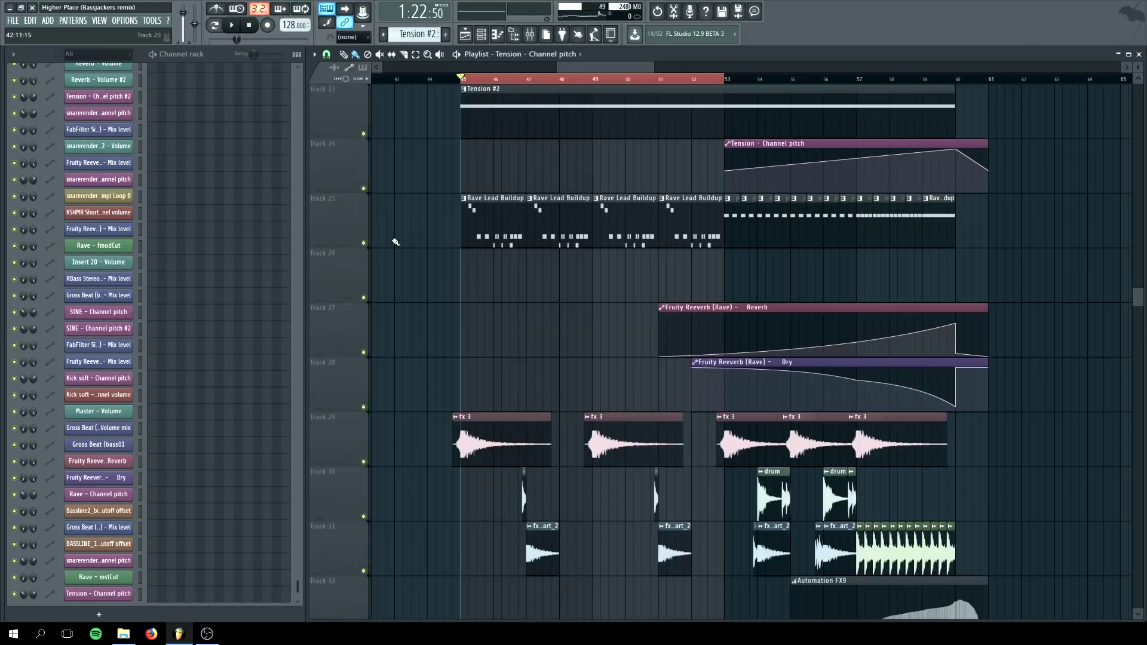
- Select the Rave Lead Buildup pattern, filter the channel rack to Unsorted, and open the Rave channel's SQ Break it Down preset
click(95, 54)
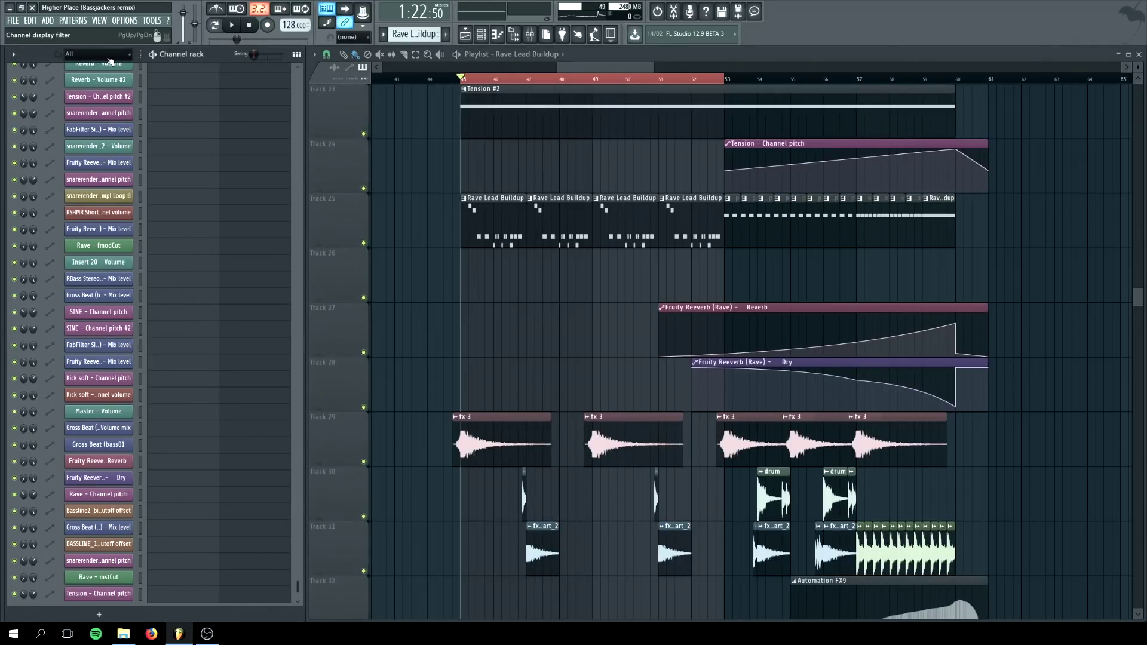
click(125, 97)
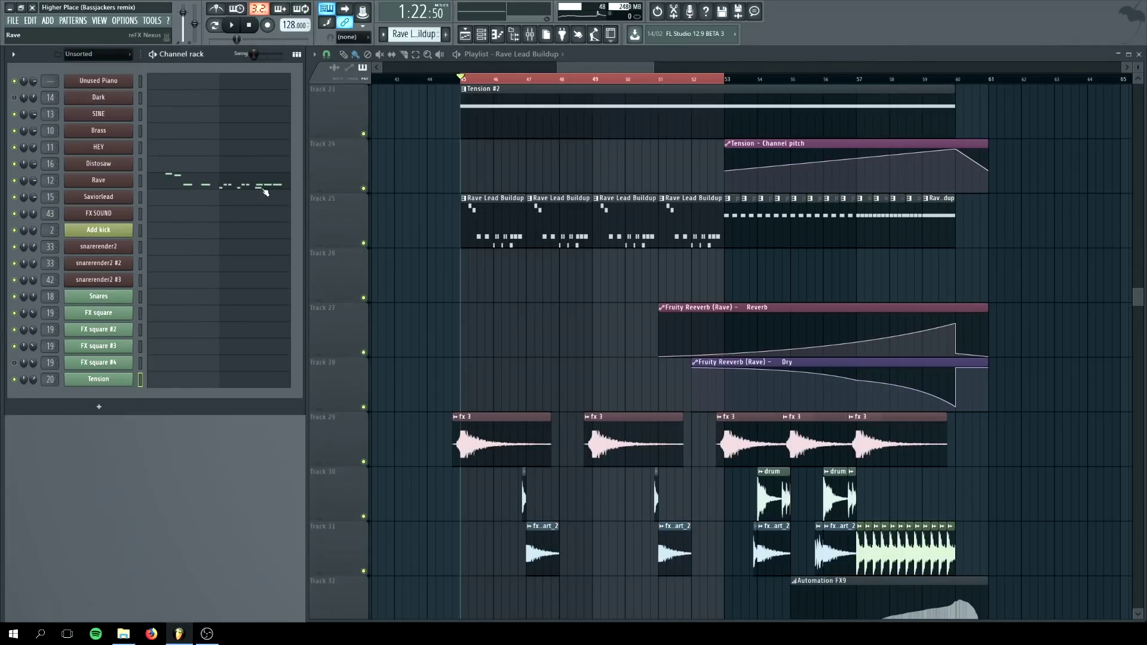
click(98, 181)
- Inspect the Rave mixer track's effects while playing the selected buildup bars, and close the Nexus and mixer windows
key(F9)
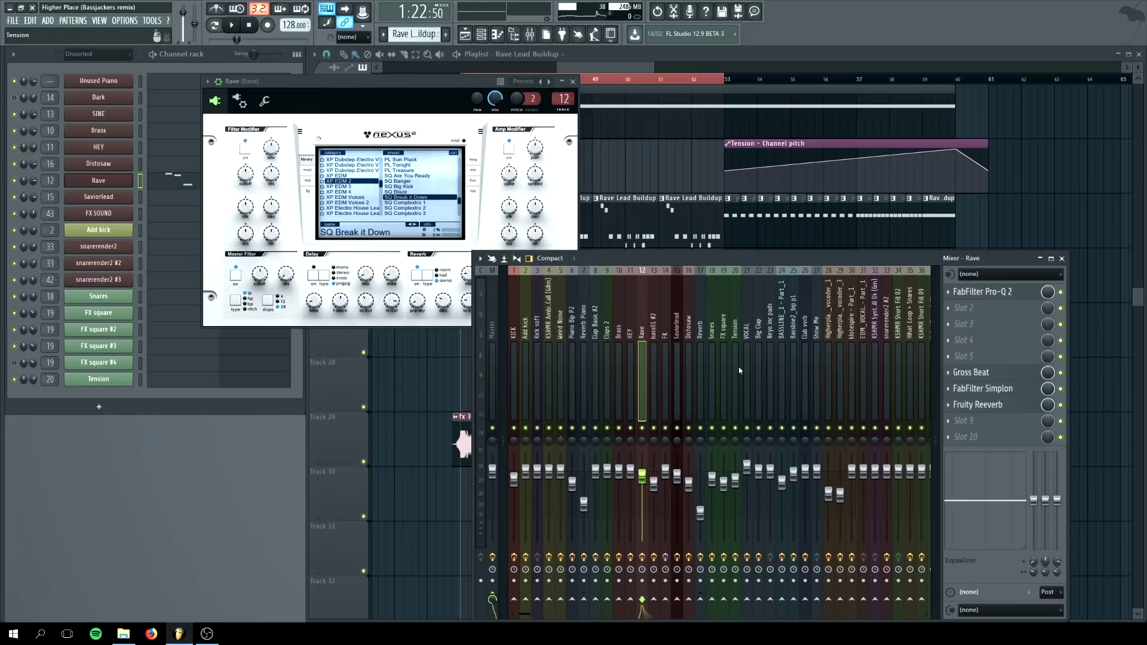
key(space)
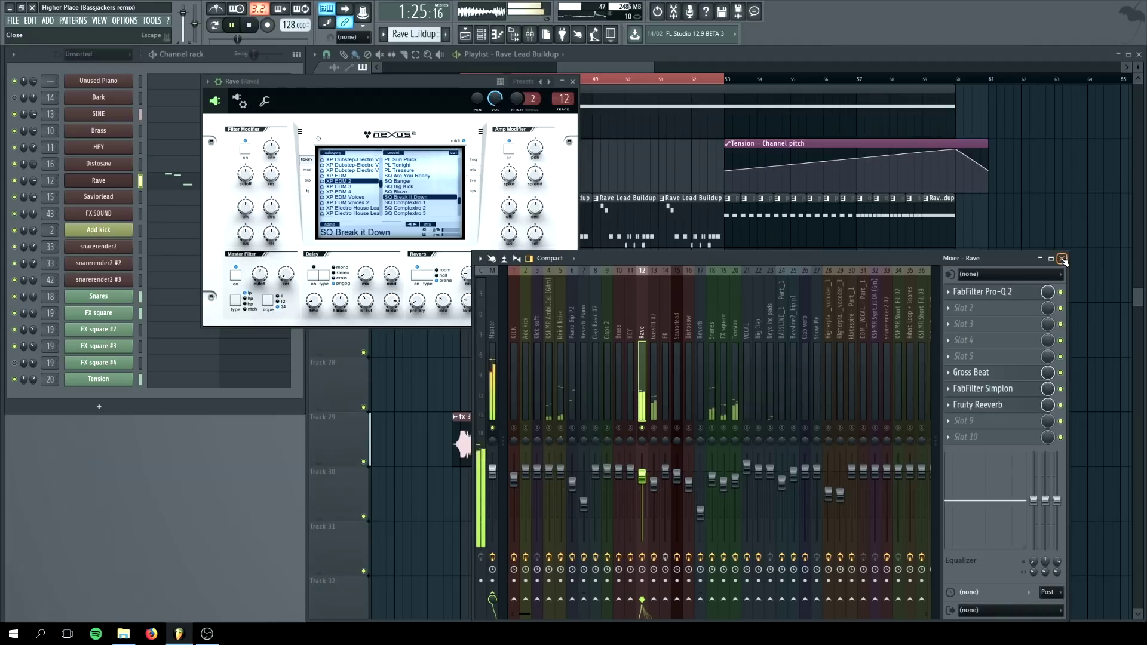
key(Escape)
drag(865, 259, 819, 192)
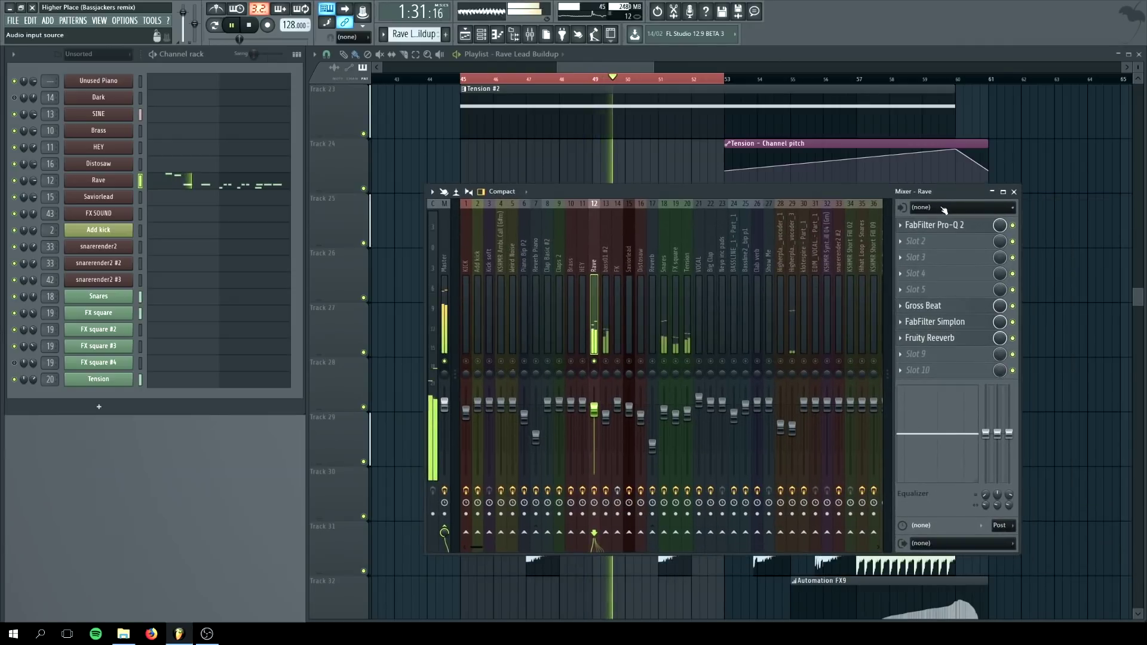
click(1013, 191)
- Clear the time selection and play through the rest of the buildup while examining the Rave reverb and pitch automation, then stop playback
click(651, 79)
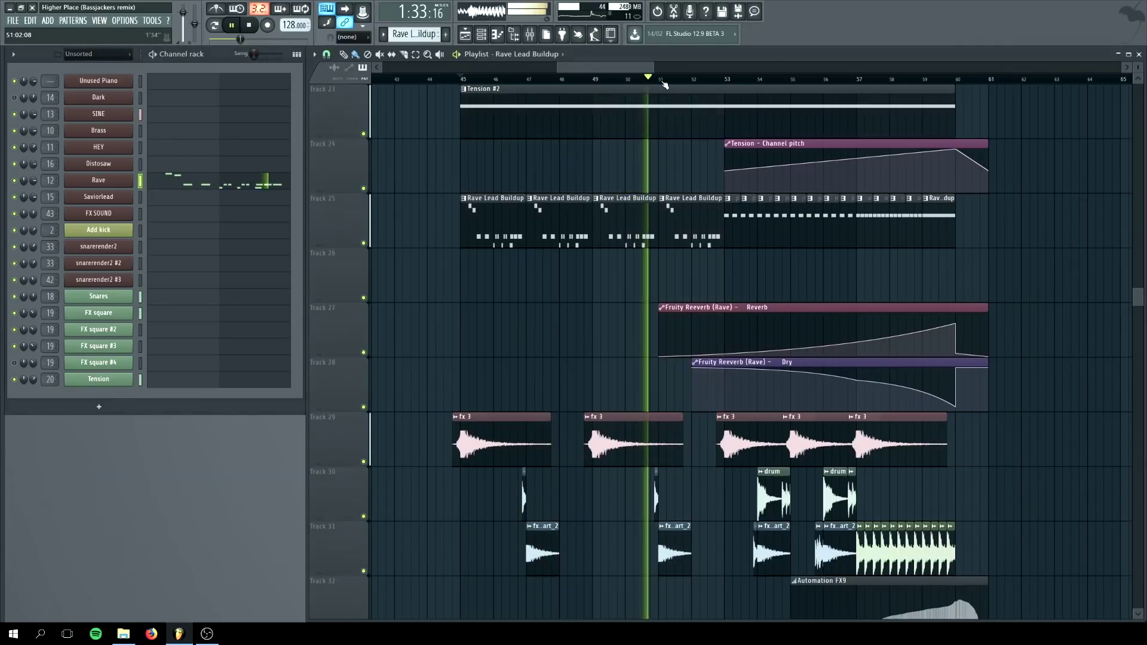
scroll(651, 79, down, 3)
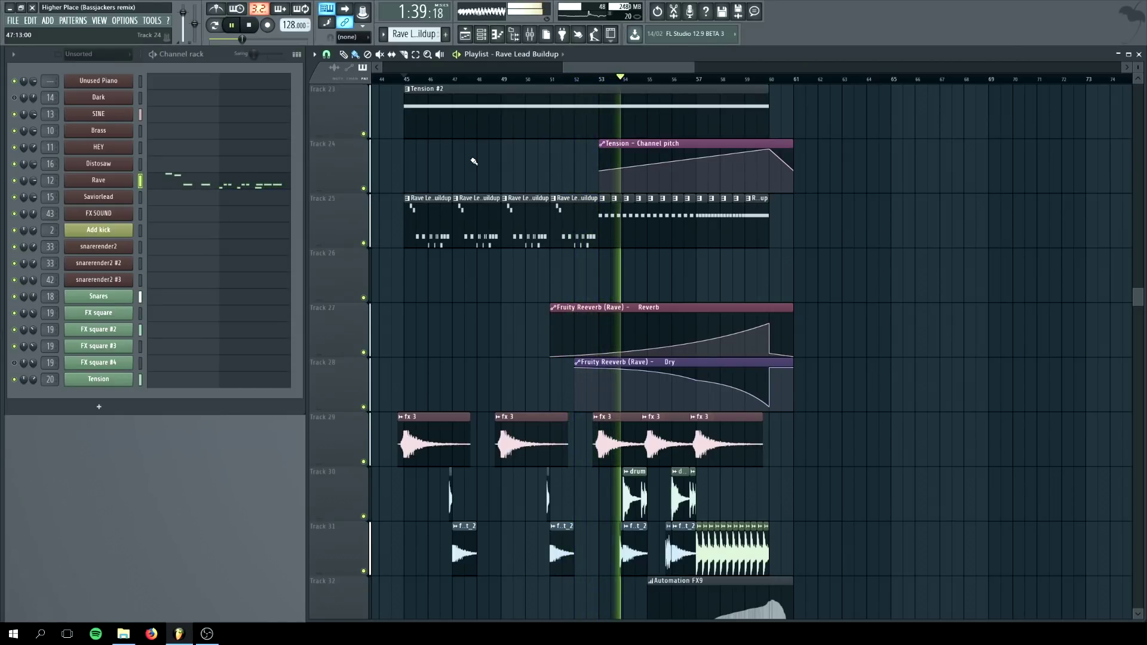
scroll(475, 163, down, 3)
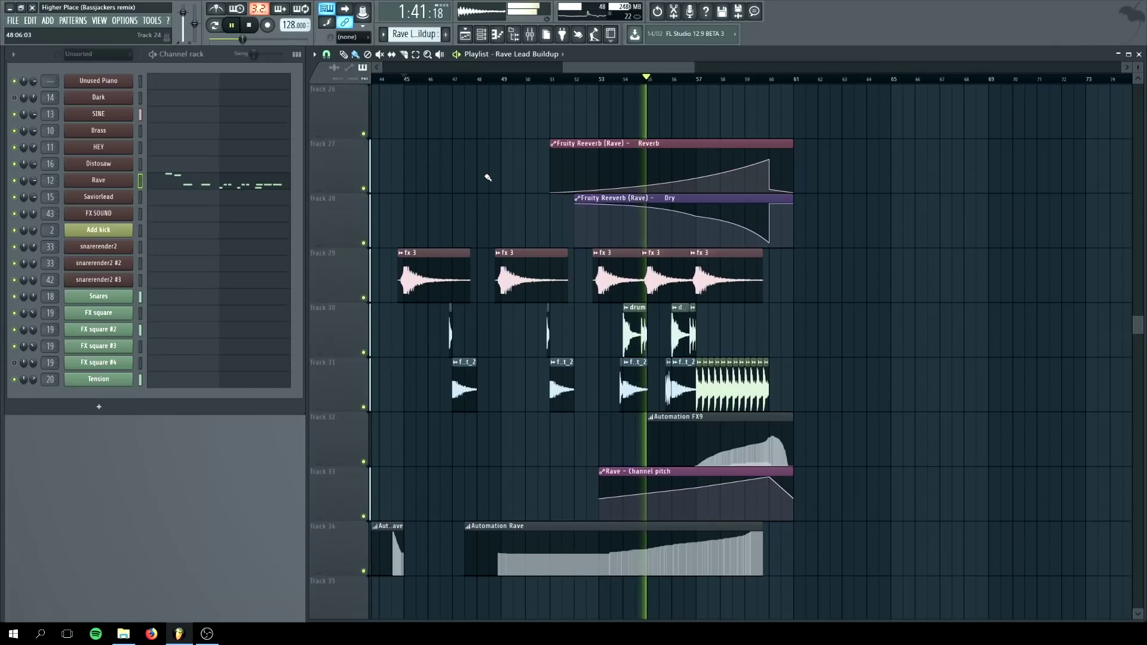
scroll(488, 177, up, 2)
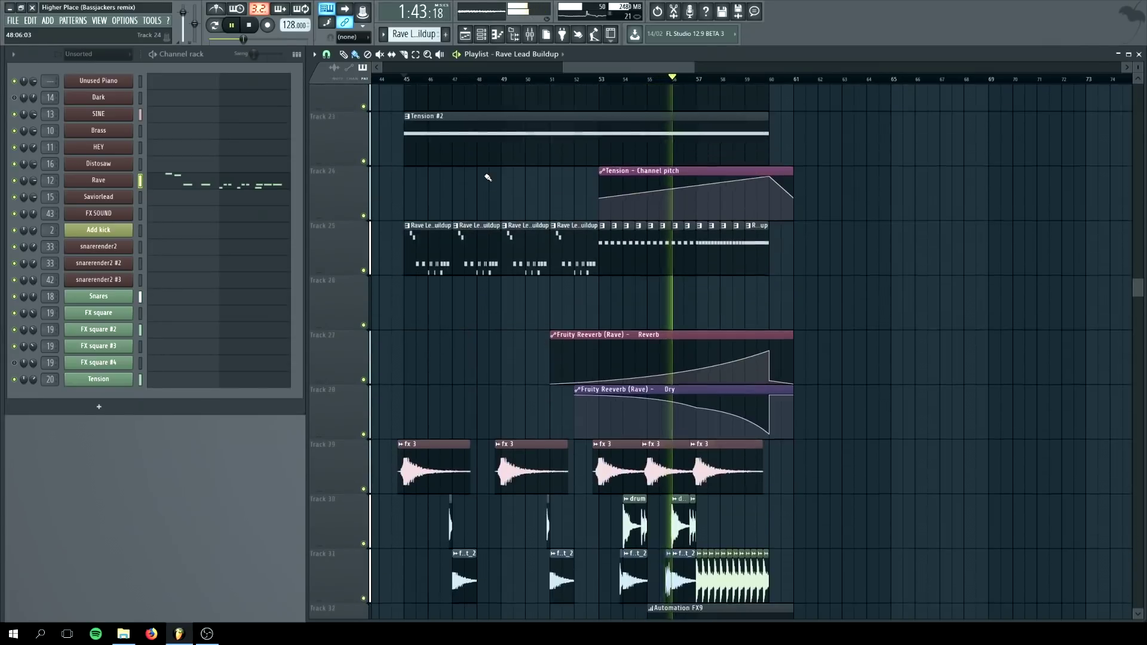
scroll(487, 177, down, 1)
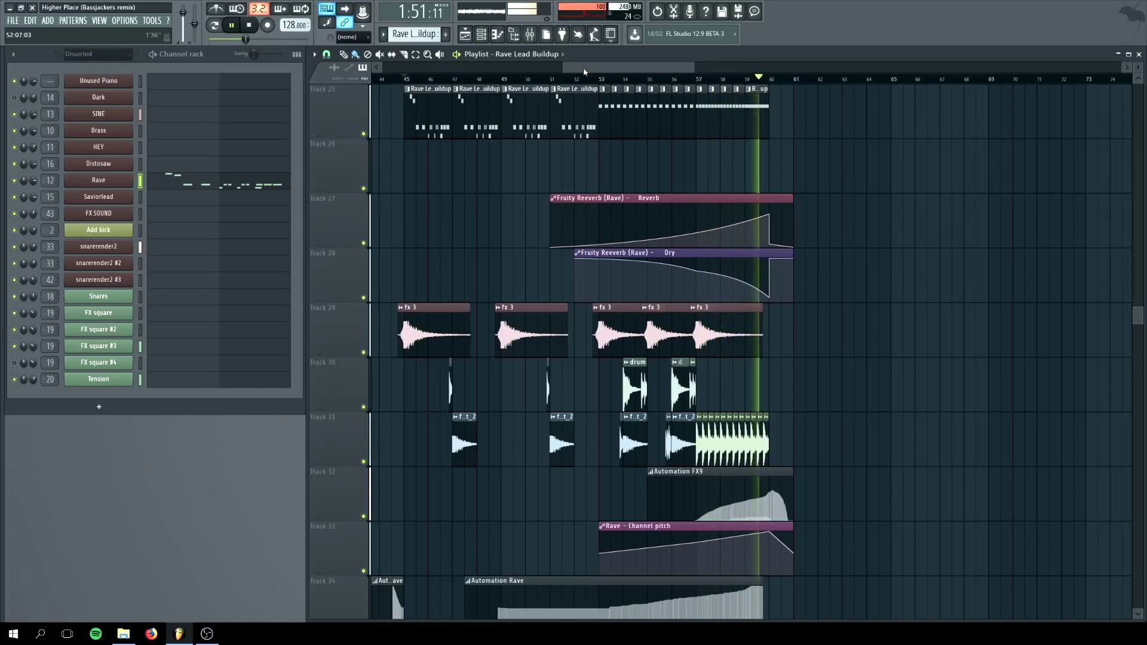
click(251, 26)
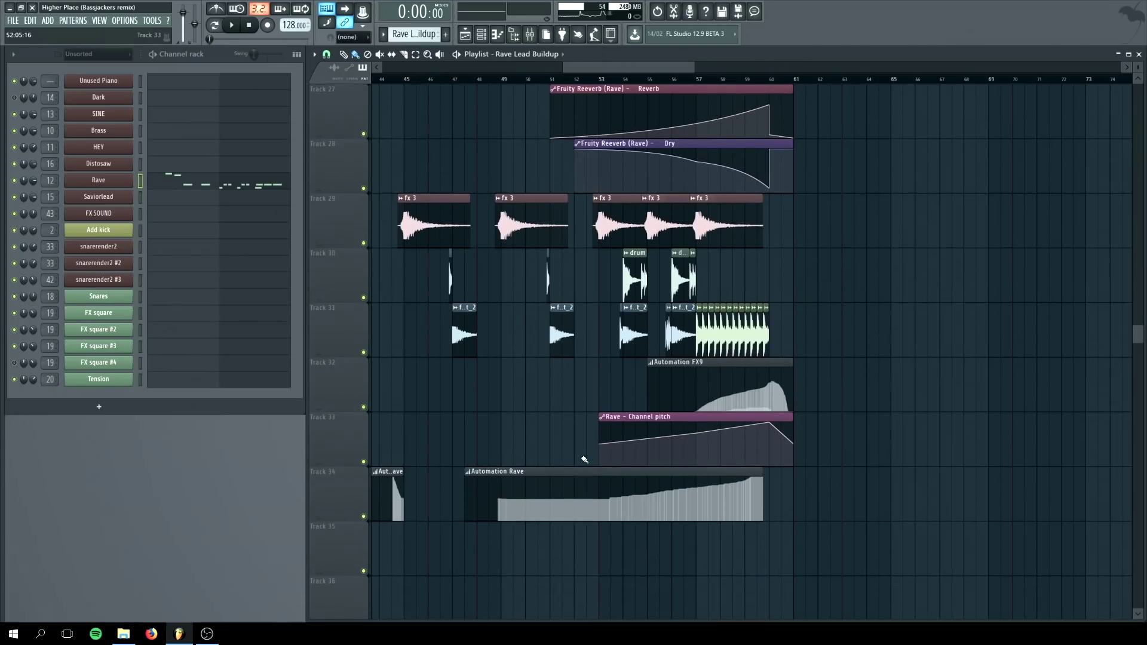
- Create a new empty pattern named Pattern 1 and mute playlist track 19, which holds the Automation Rave clip
scroll(584, 459, down, 3)
scroll(447, 170, up, 2)
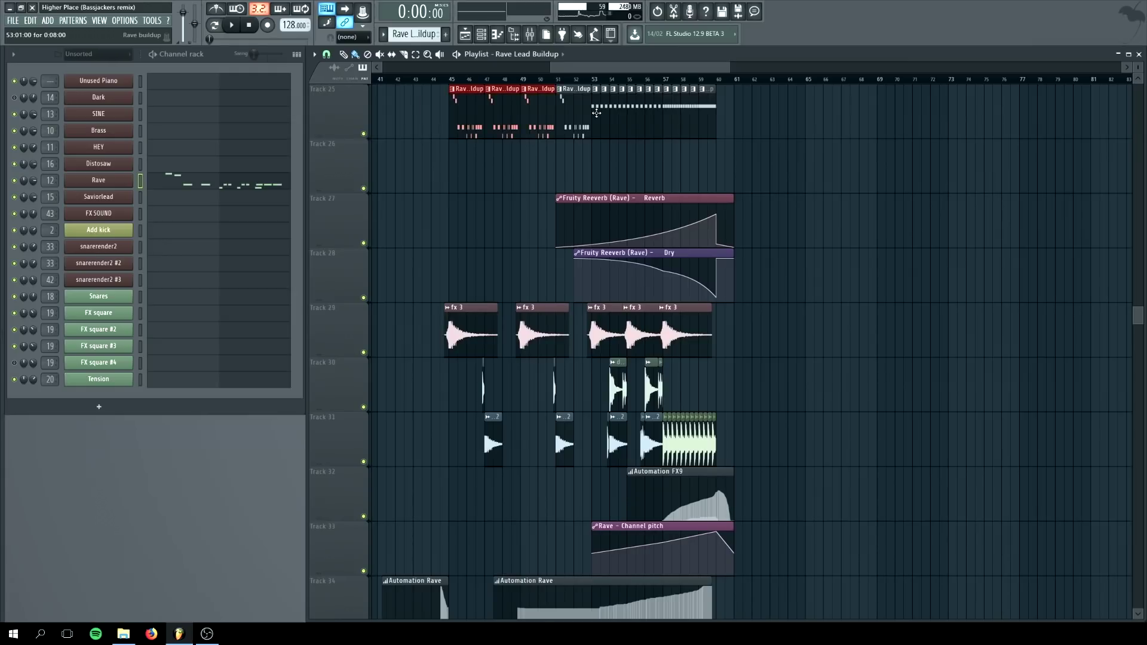
scroll(628, 327, down, 4)
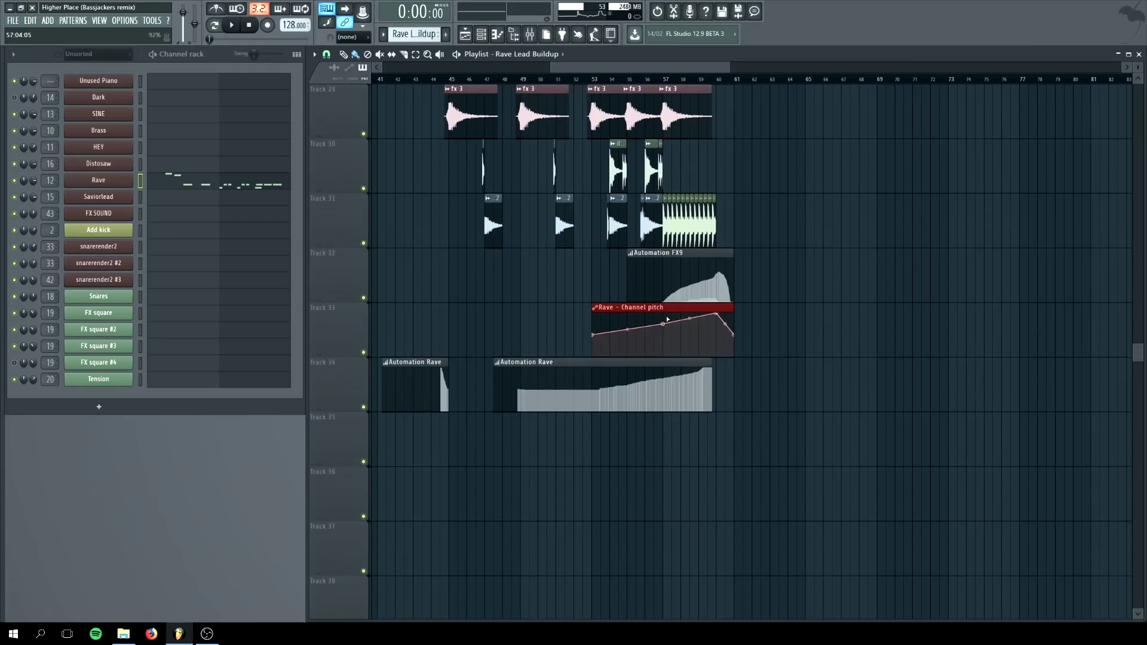
scroll(616, 387, up, 8)
scroll(559, 388, up, 4)
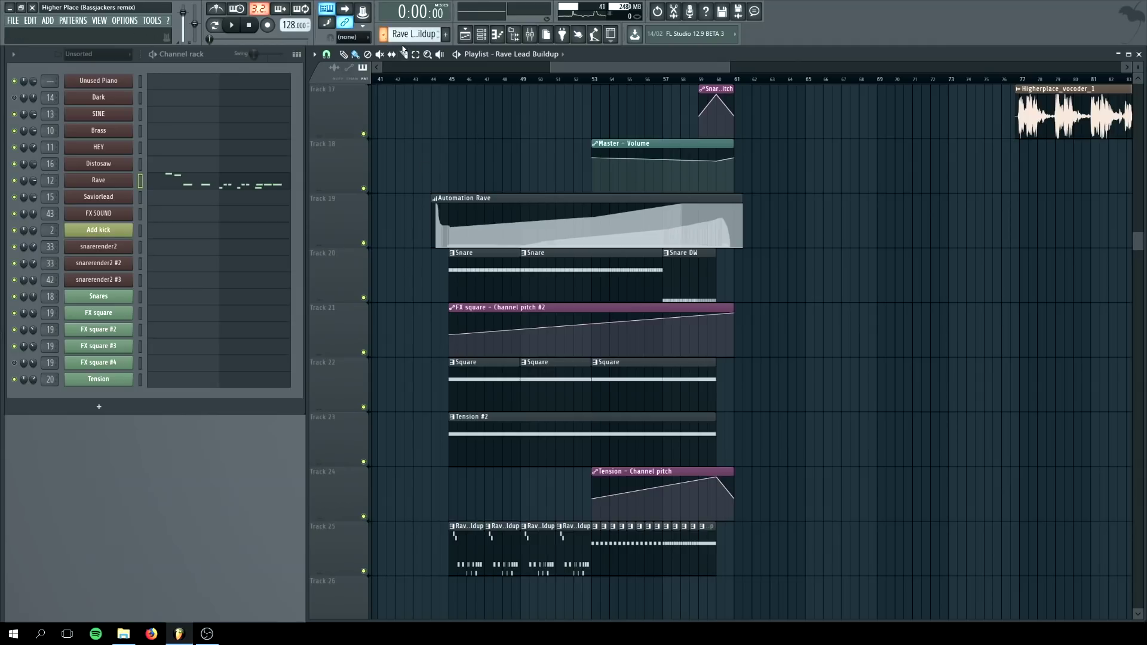
click(407, 36)
click(536, 45)
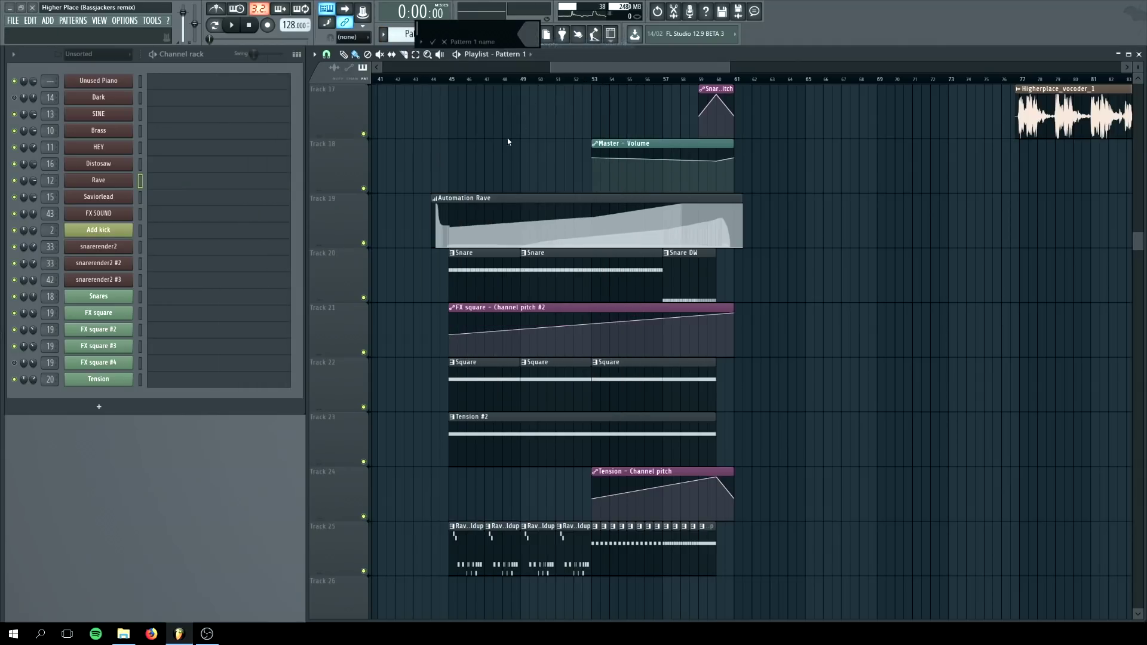
click(444, 42)
scroll(418, 142, up, 3)
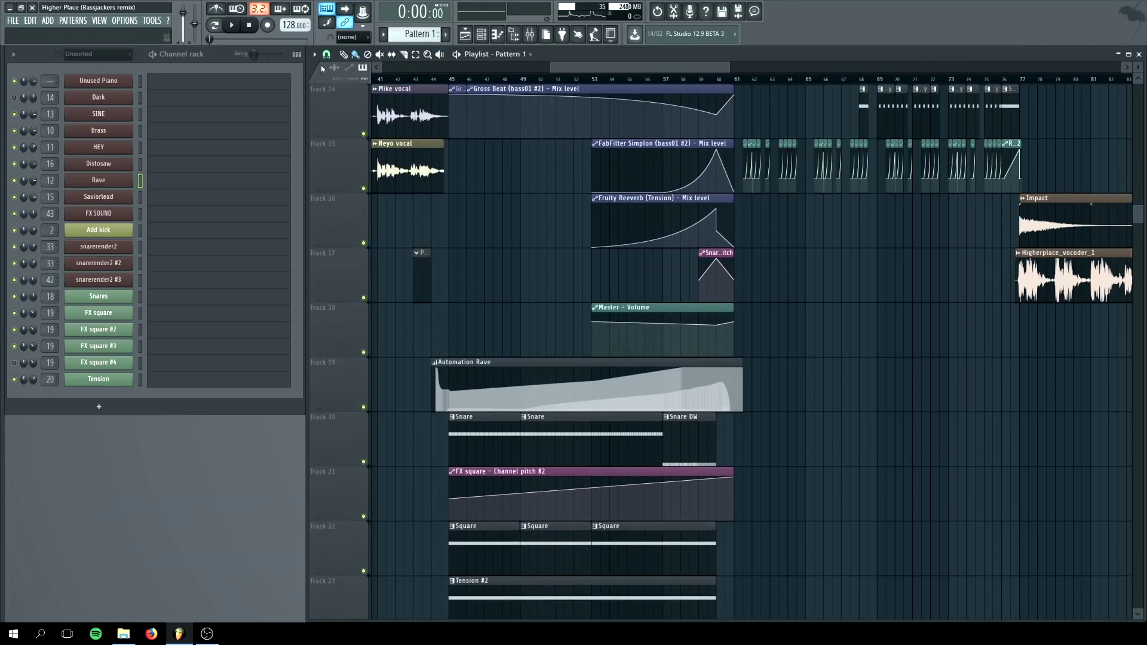
click(363, 407)
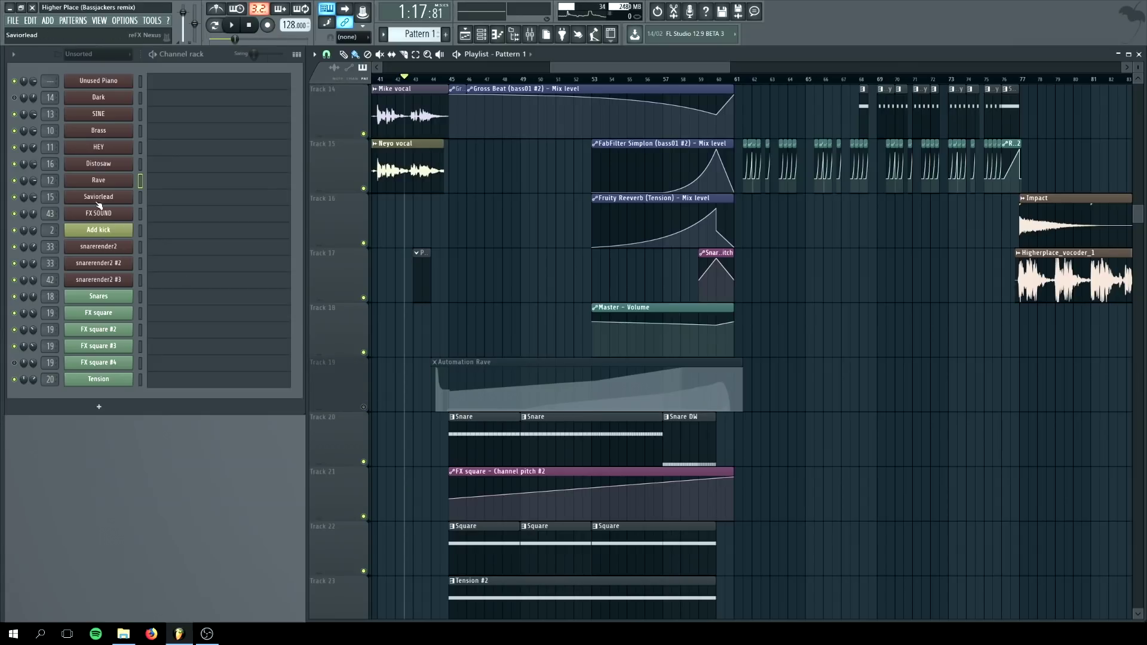
- Open FabFilter Simplon from the Rave mixer track and close the Nexus and mixer windows, keeping only the filter window
click(100, 182)
double_click(570, 105)
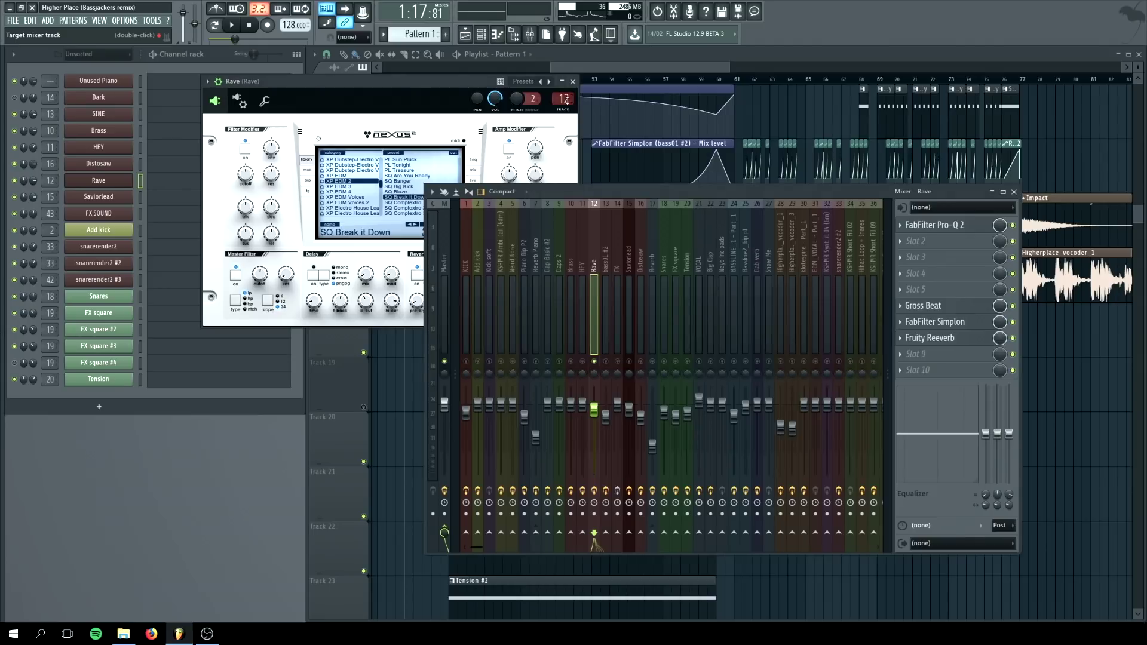
click(942, 322)
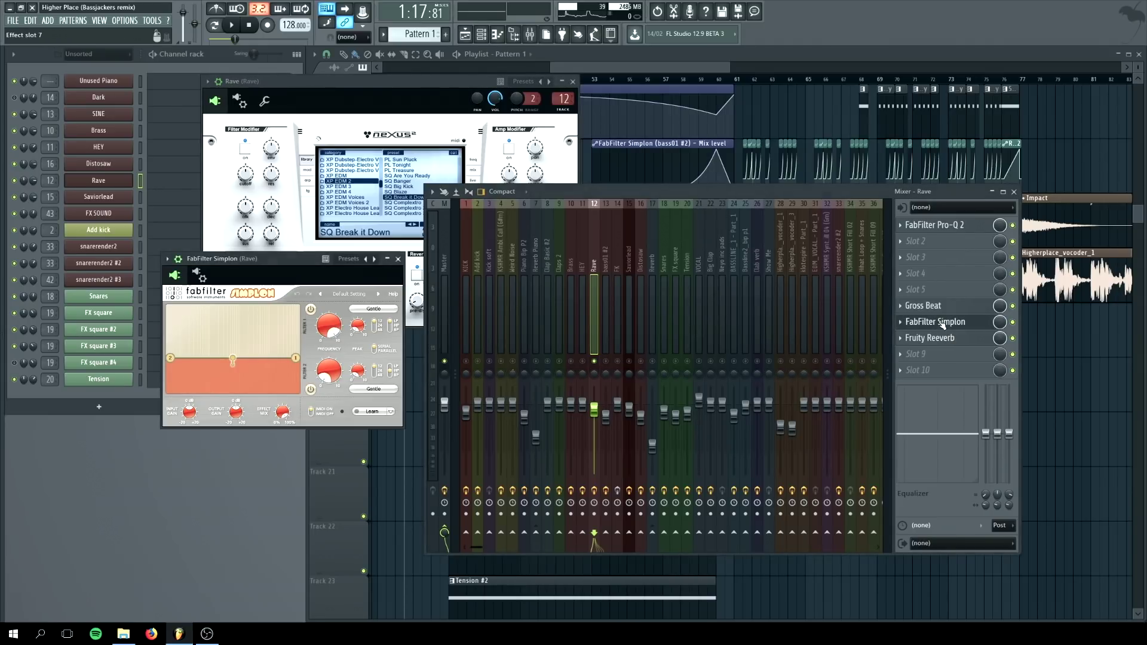
drag(294, 266, 343, 275)
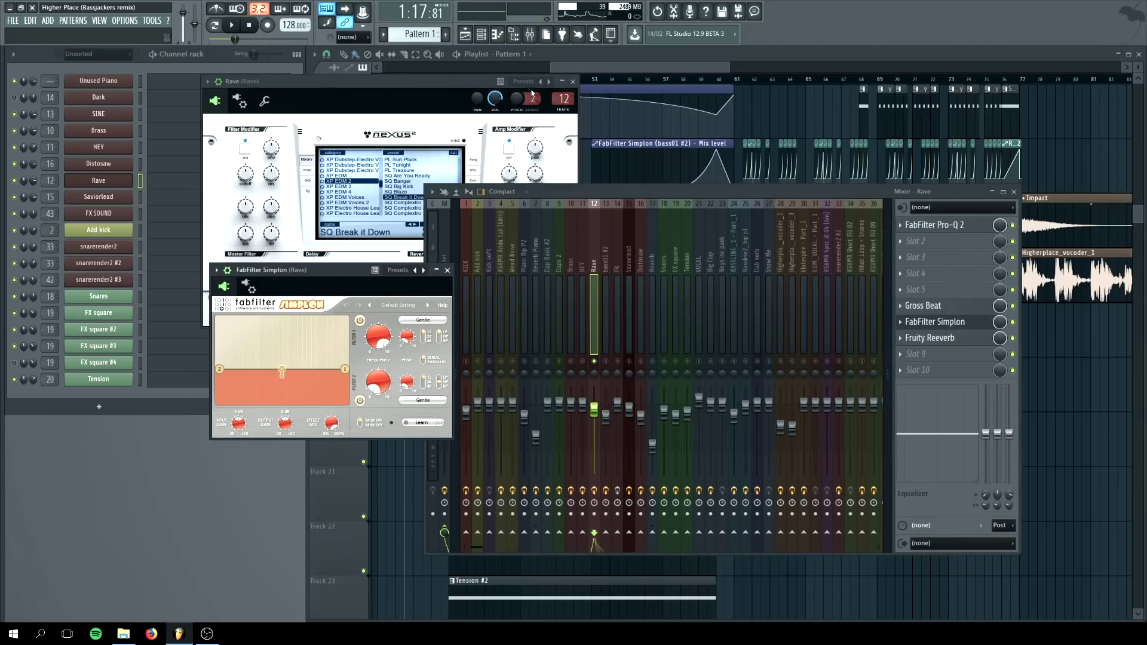
click(572, 81)
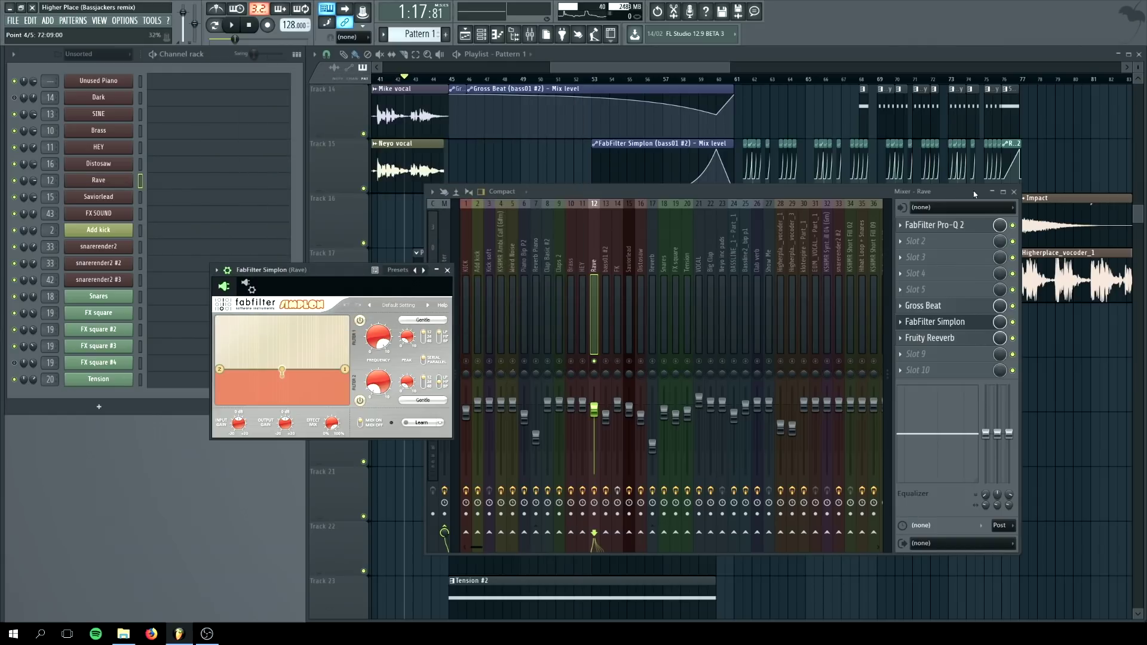
click(1013, 192)
drag(329, 277, 167, 423)
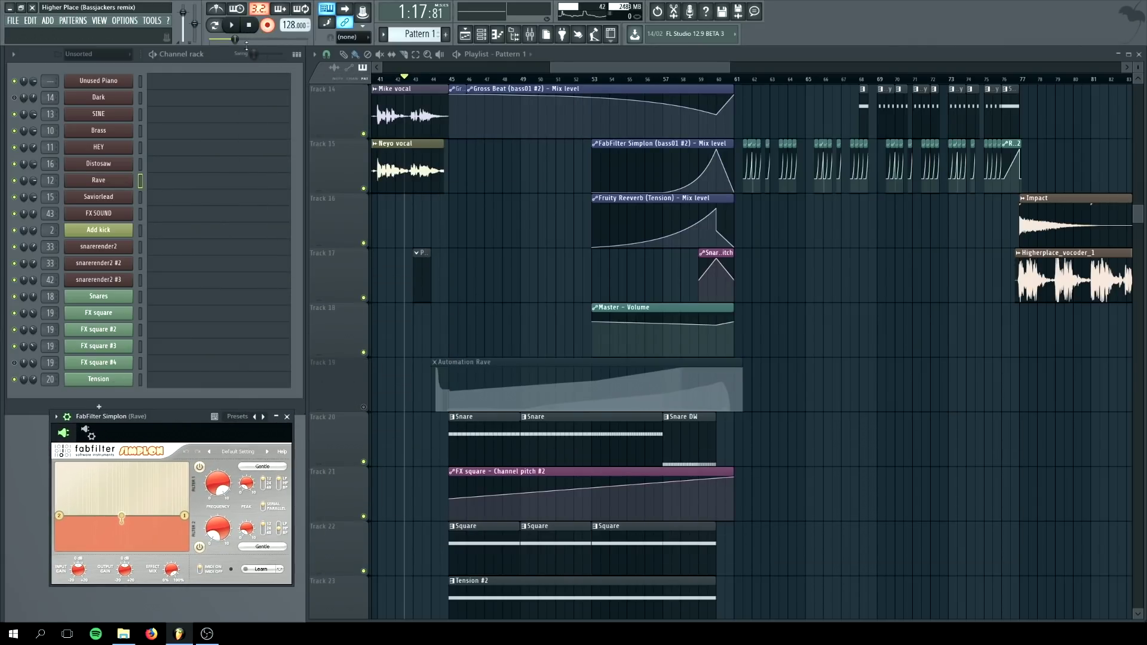
- Record filter automation into Pattern 1 by sweeping Simplon's filter 2 frequency and peak while the buildup plays
click(232, 25)
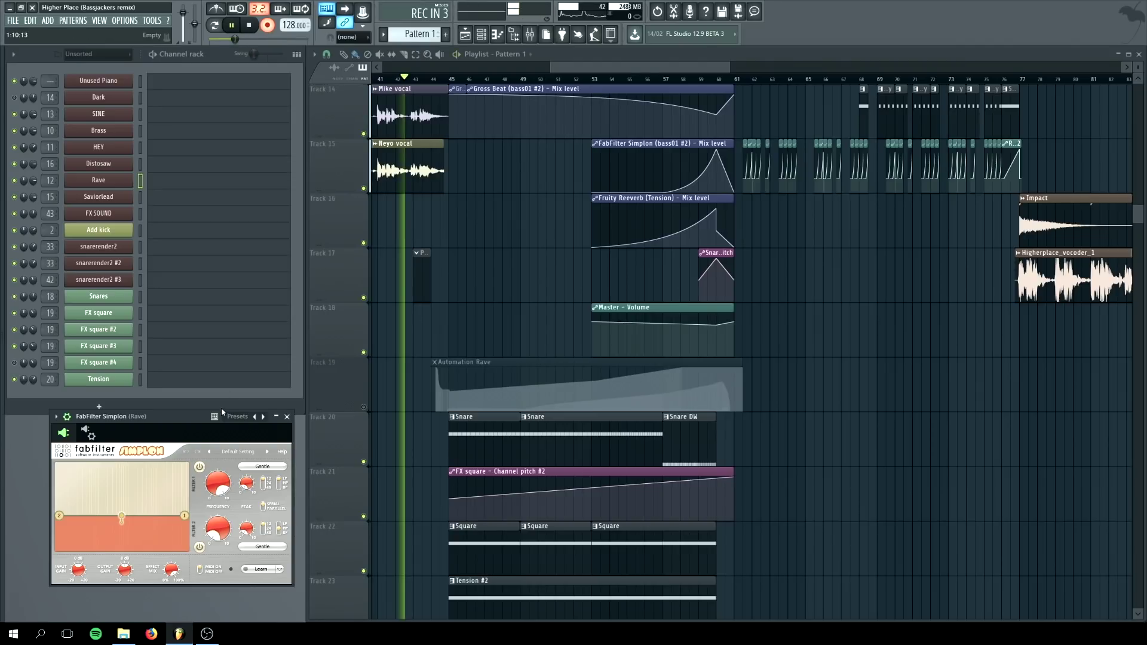
drag(195, 418, 201, 368)
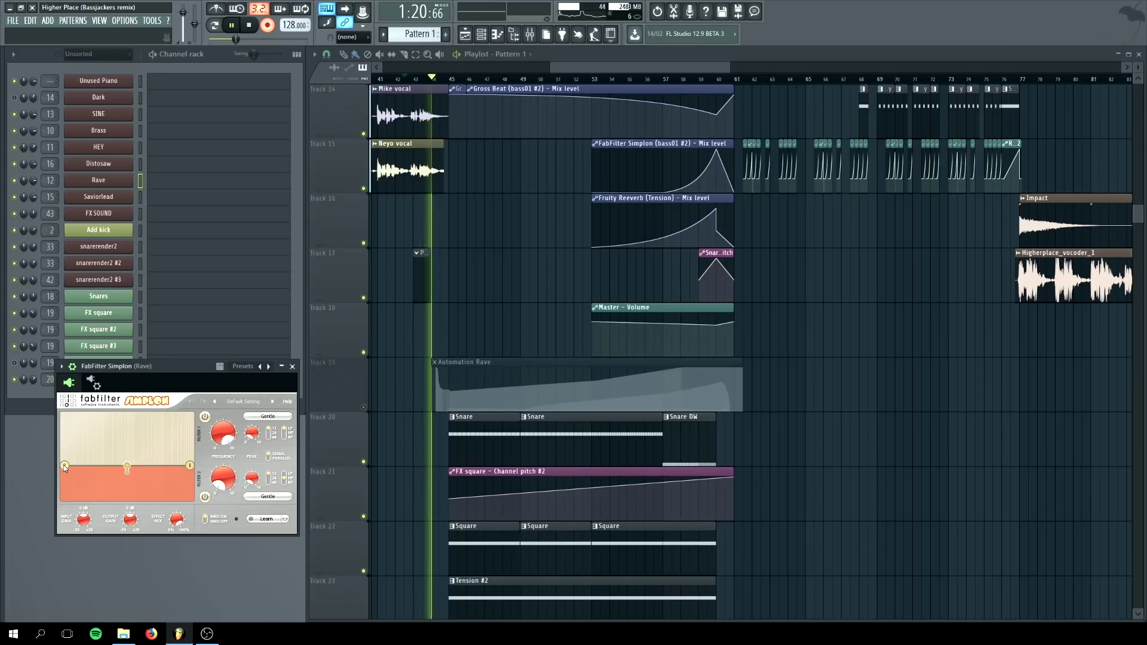
mouse_move(66, 465)
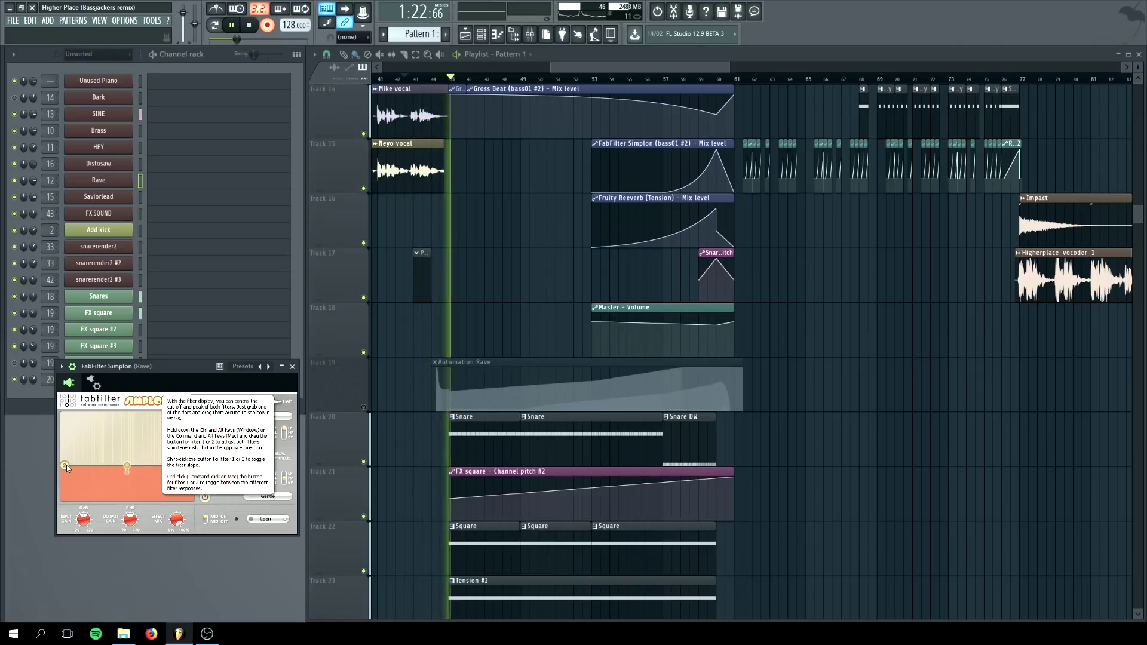
drag(66, 465, 91, 462)
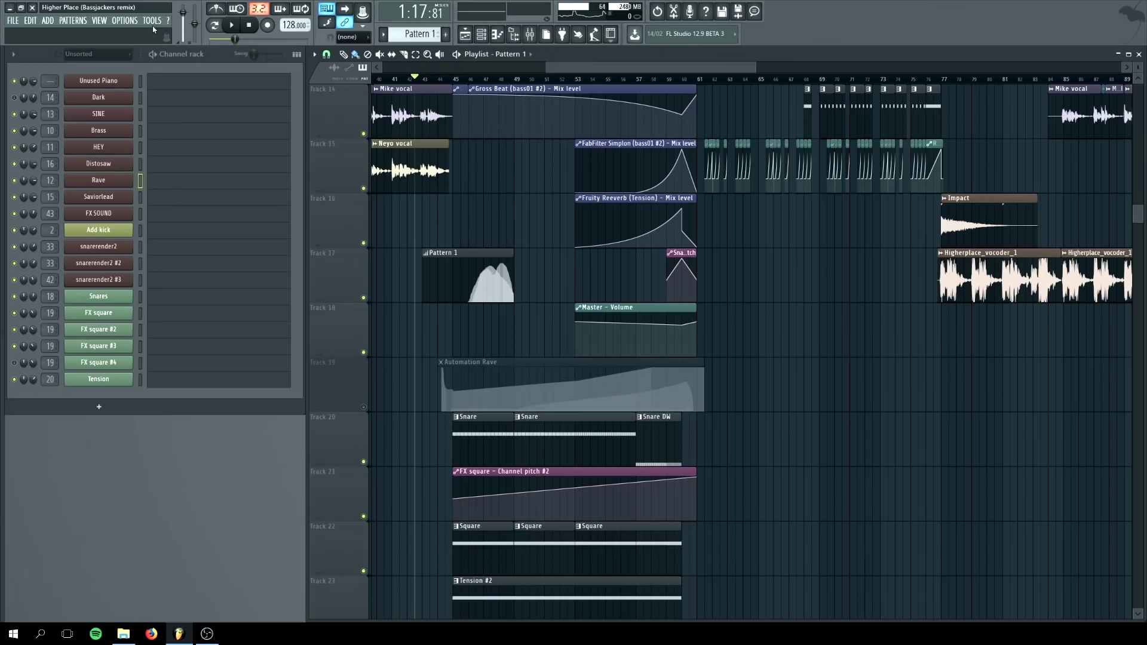
- Run the macro that switches smart disable for all plugins
click(153, 22)
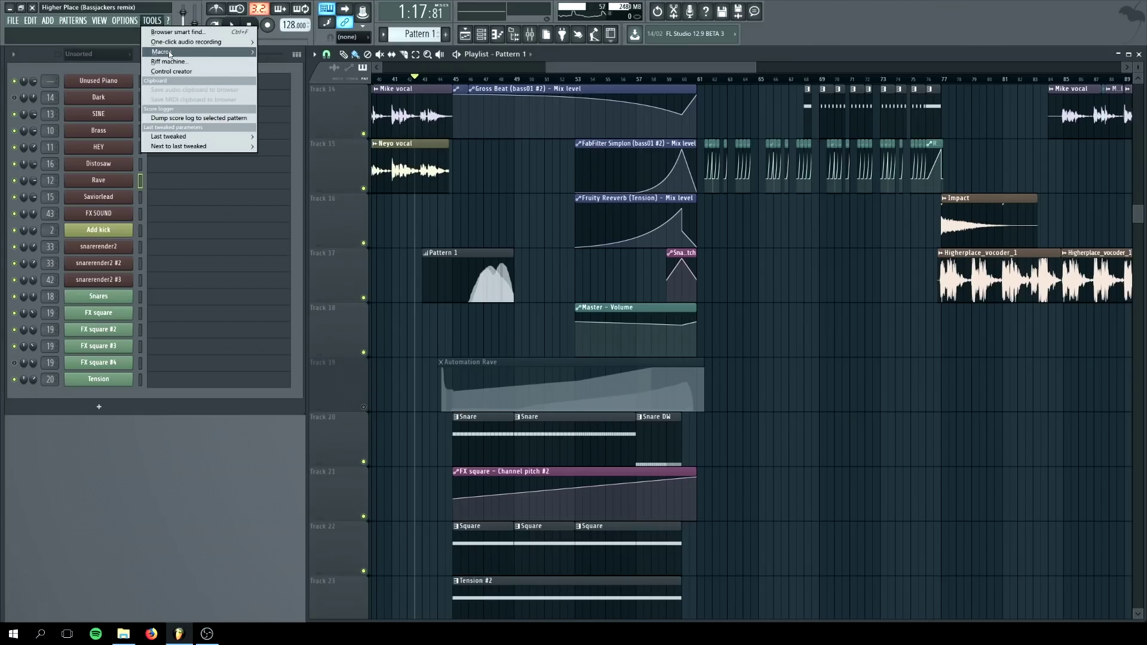
mouse_move(169, 53)
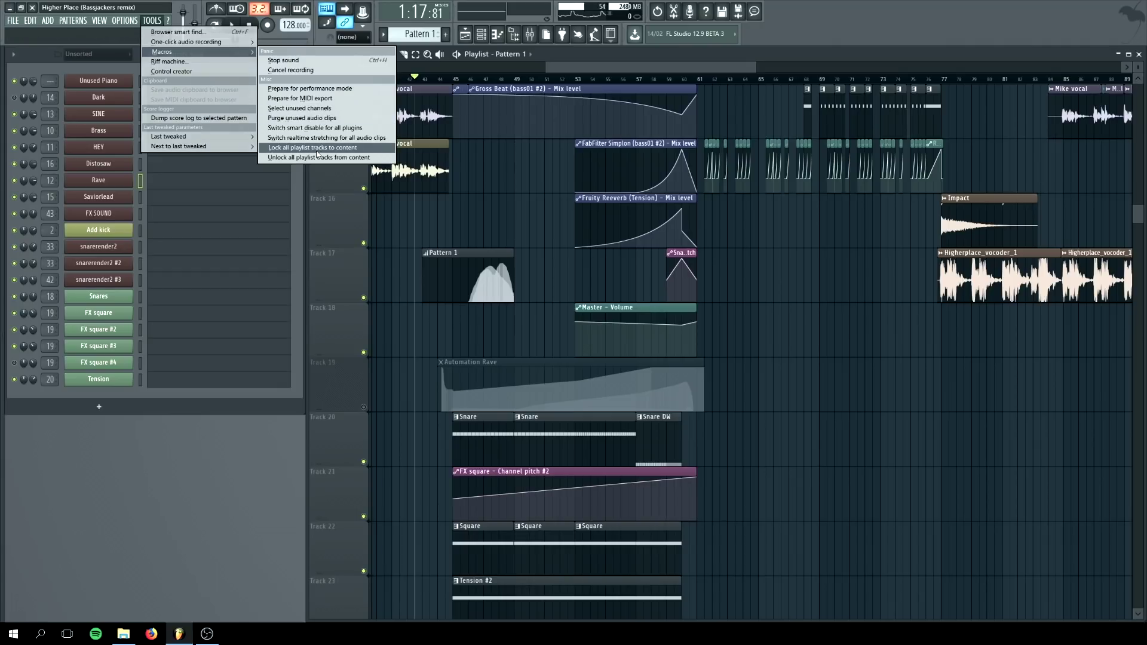
click(310, 128)
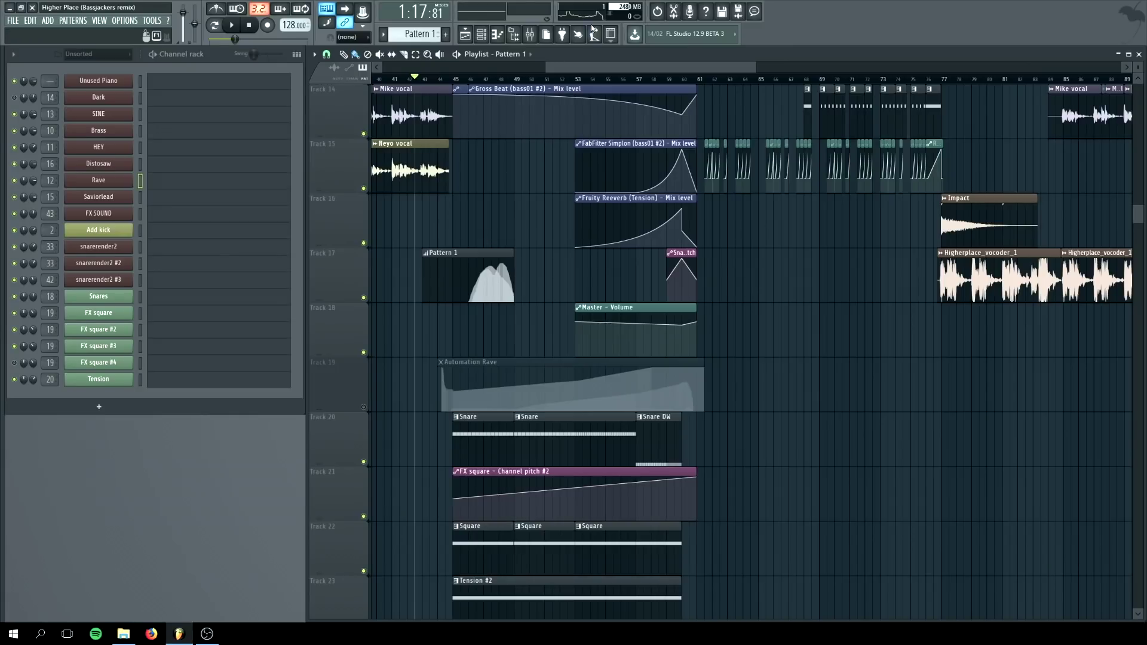
- Examine the recorded Pattern 1 events for Simplon's Filter 2 Freq and Filter 2 Peak, and return to the playlist
scroll(468, 175, up, 3)
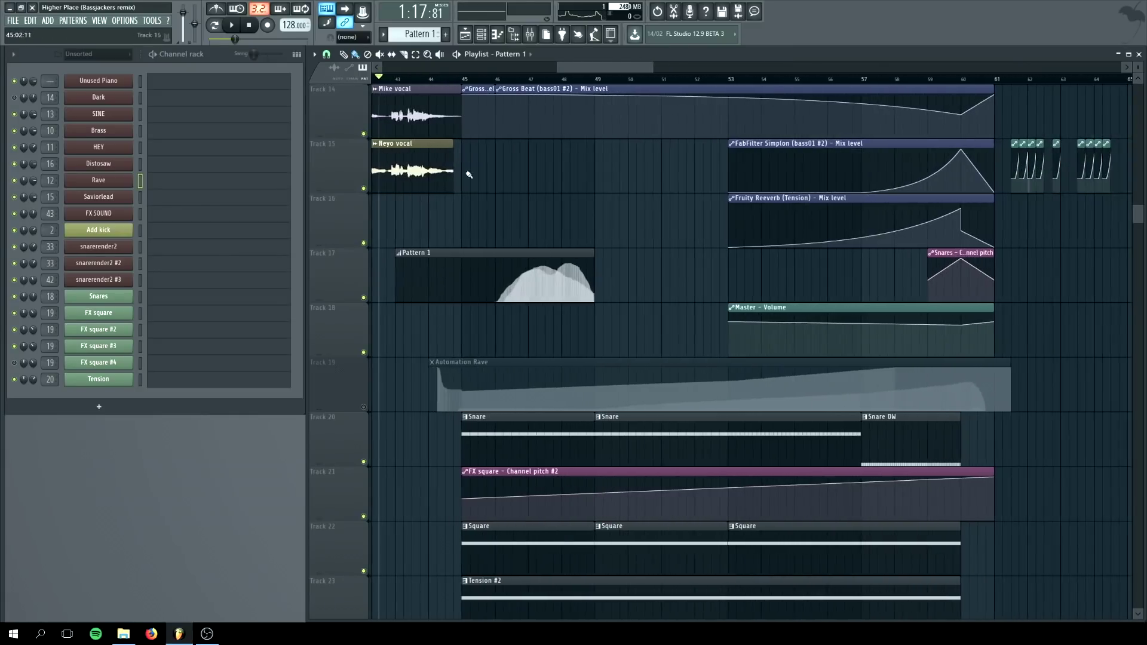
key(space)
scroll(447, 197, down, 2)
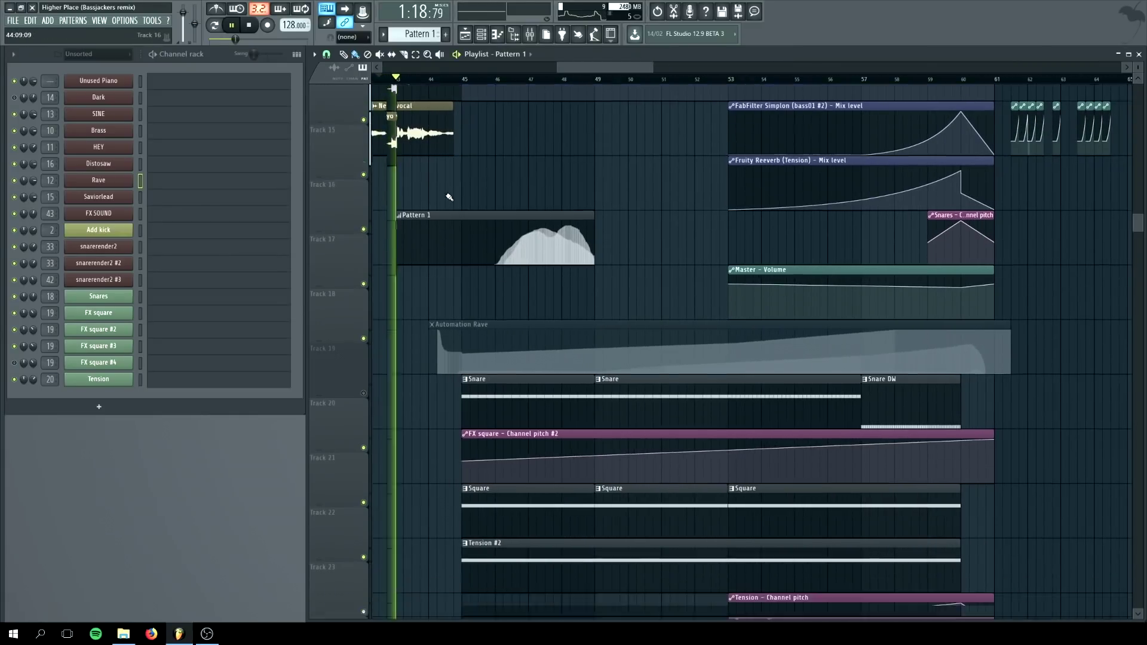
key(space)
scroll(490, 233, up, 2)
scroll(503, 234, down, 2)
double_click(503, 236)
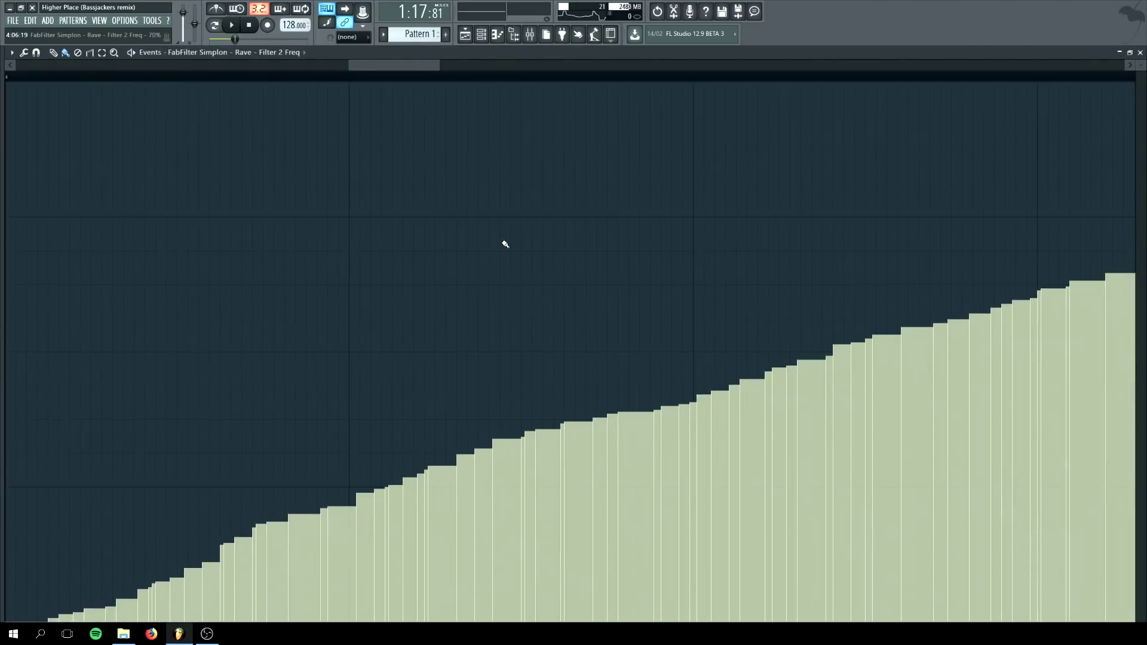
scroll(504, 243, down, 4)
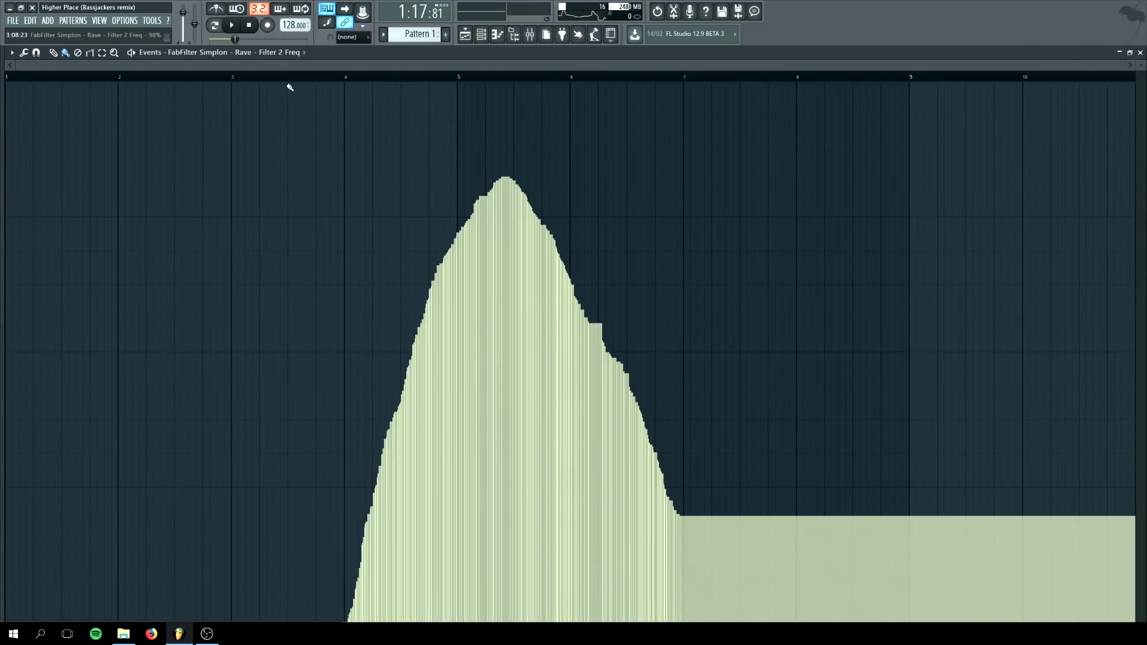
click(291, 56)
click(282, 86)
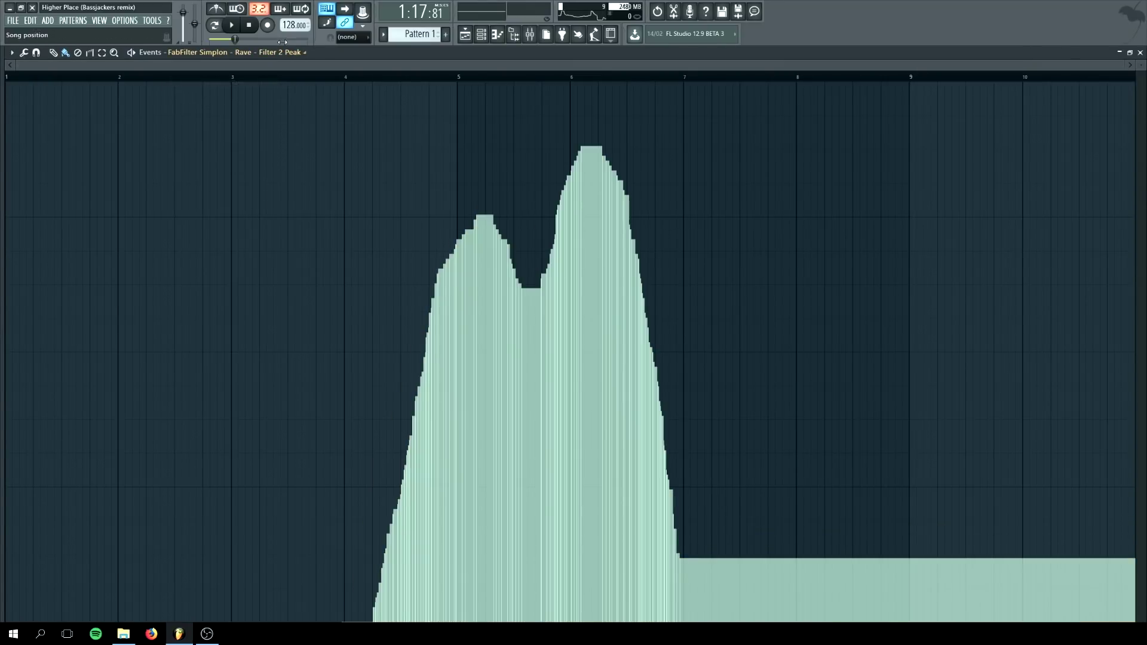
click(1139, 53)
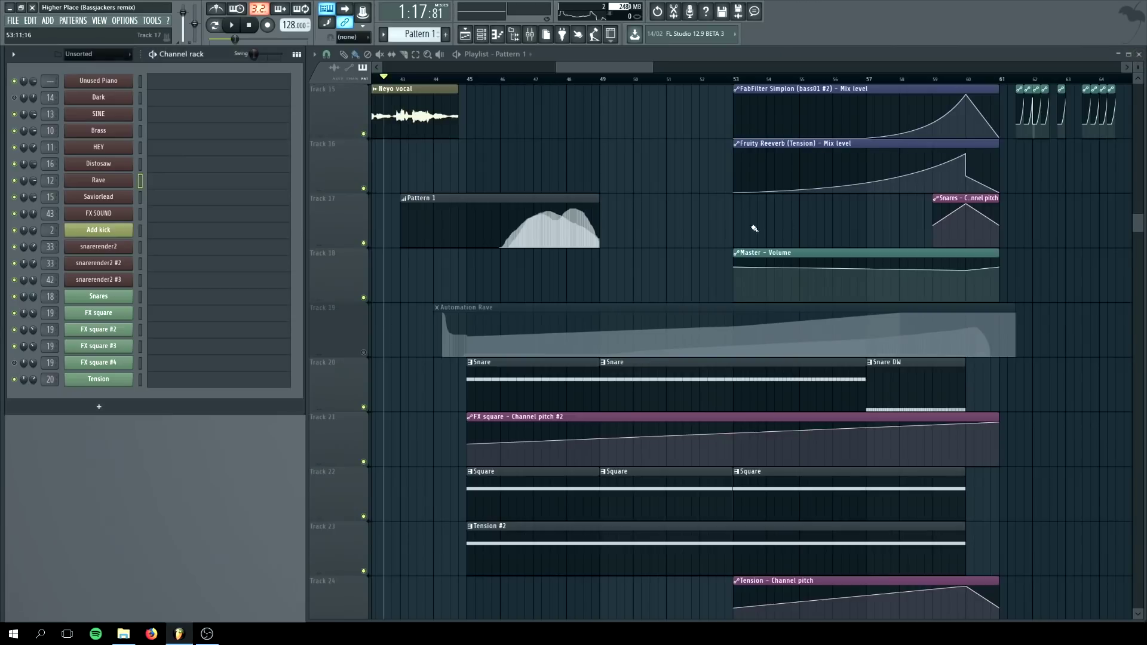
- Play the buildup from bar 45 while watching the Rave track's FabFilter Simplon follow the recorded automation
click(536, 37)
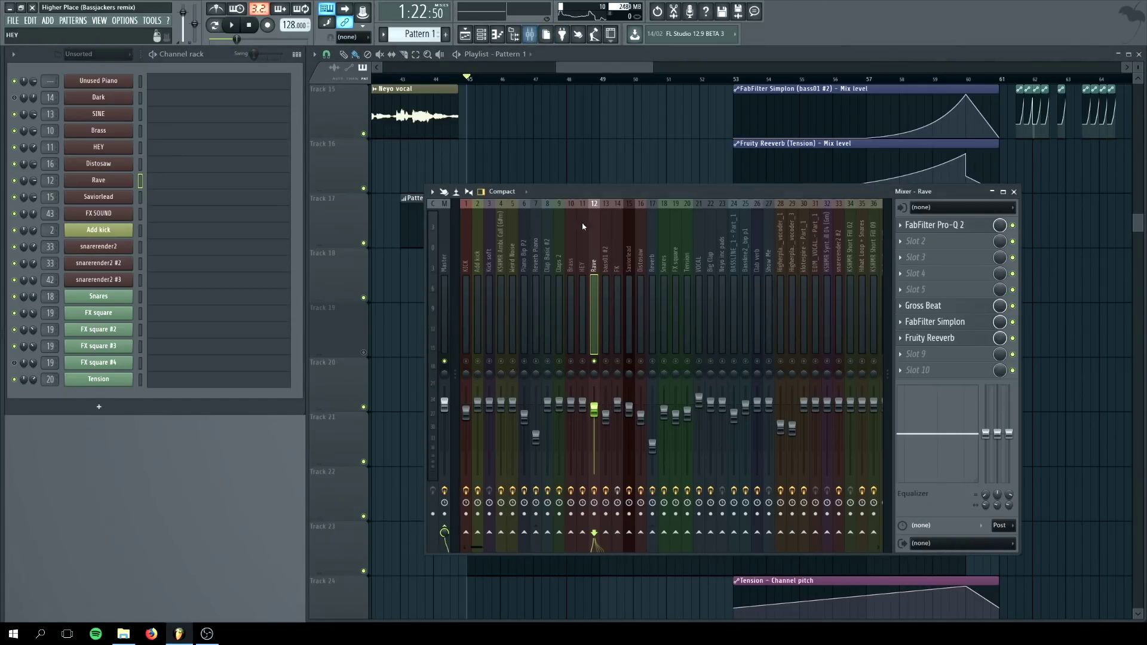
click(941, 326)
drag(160, 366, 150, 401)
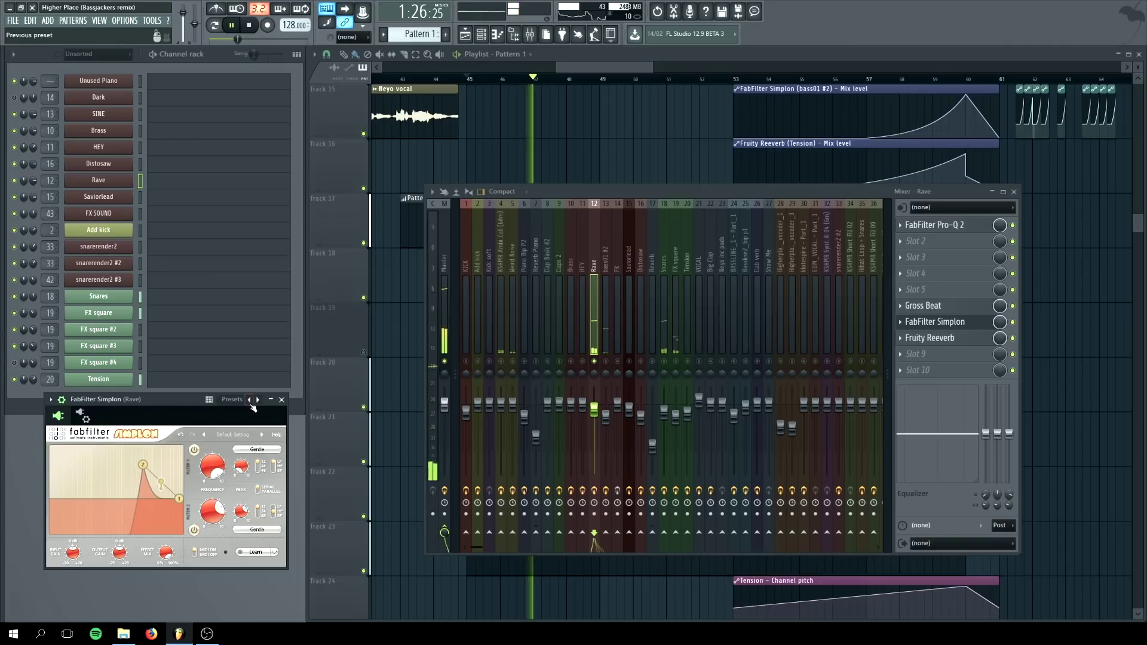
click(282, 404)
key(space)
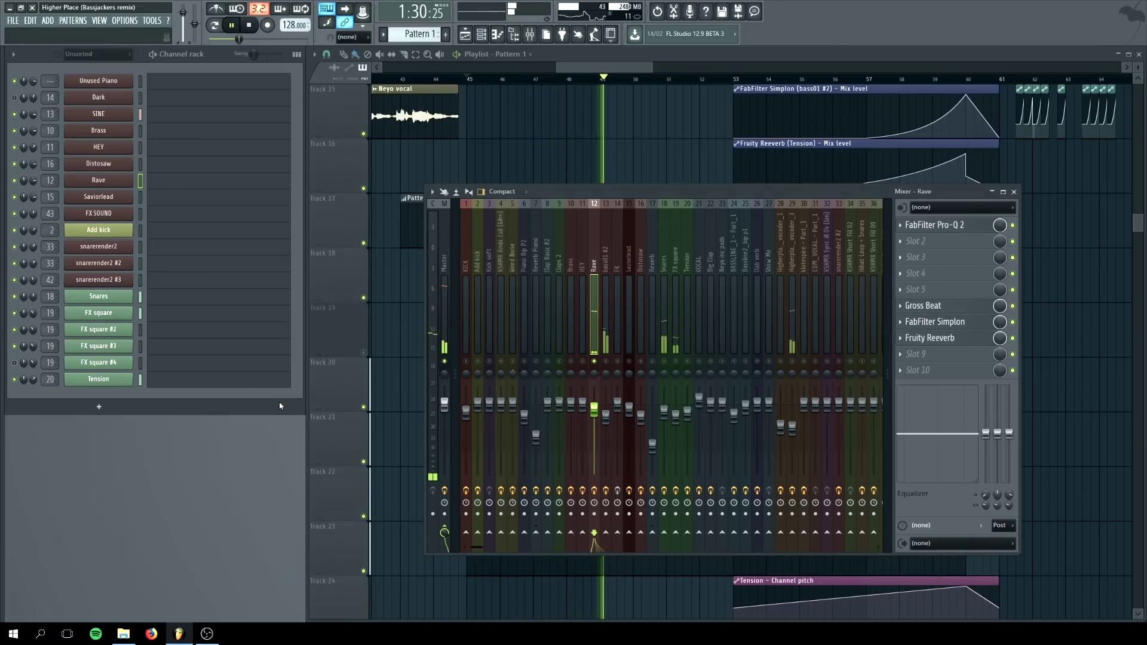
- Close the mixer, delete the Pattern 1 clip from playlist track 17, and unmute the Automation Rave track
click(1014, 192)
right_click(535, 227)
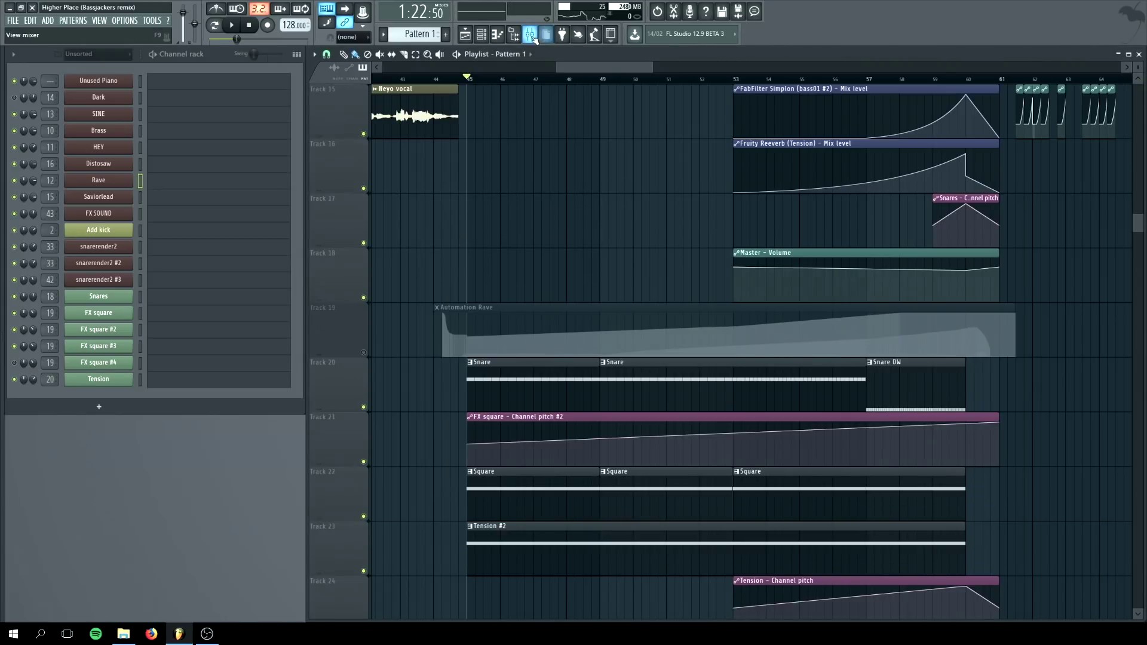
scroll(845, 501, down, 1)
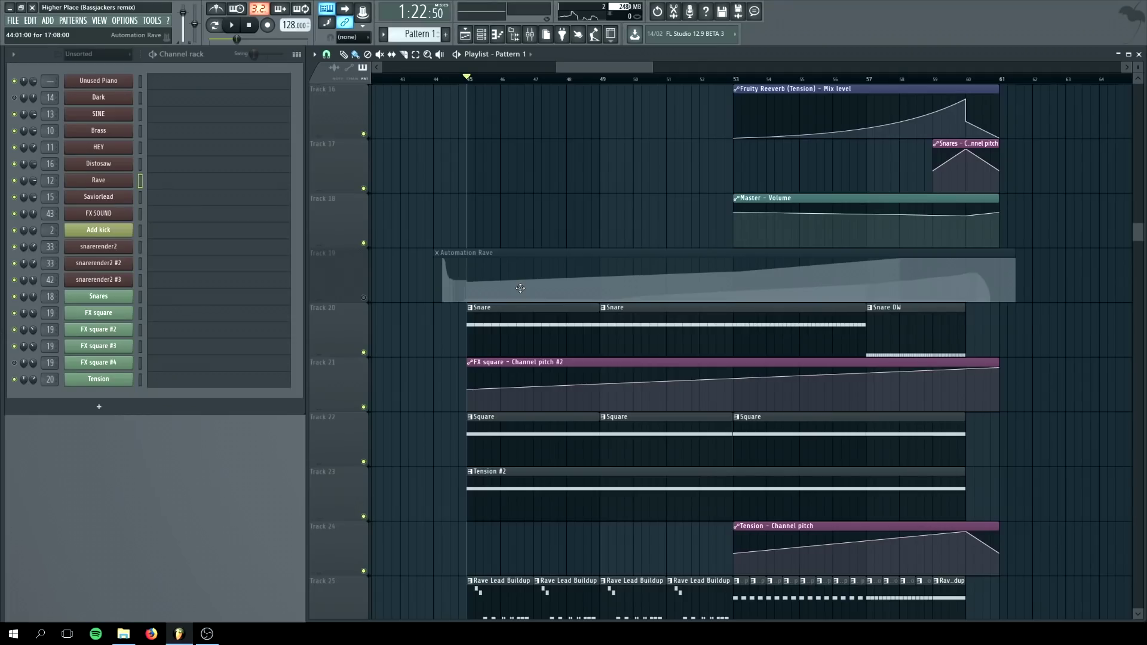
drag(448, 409, 558, 360)
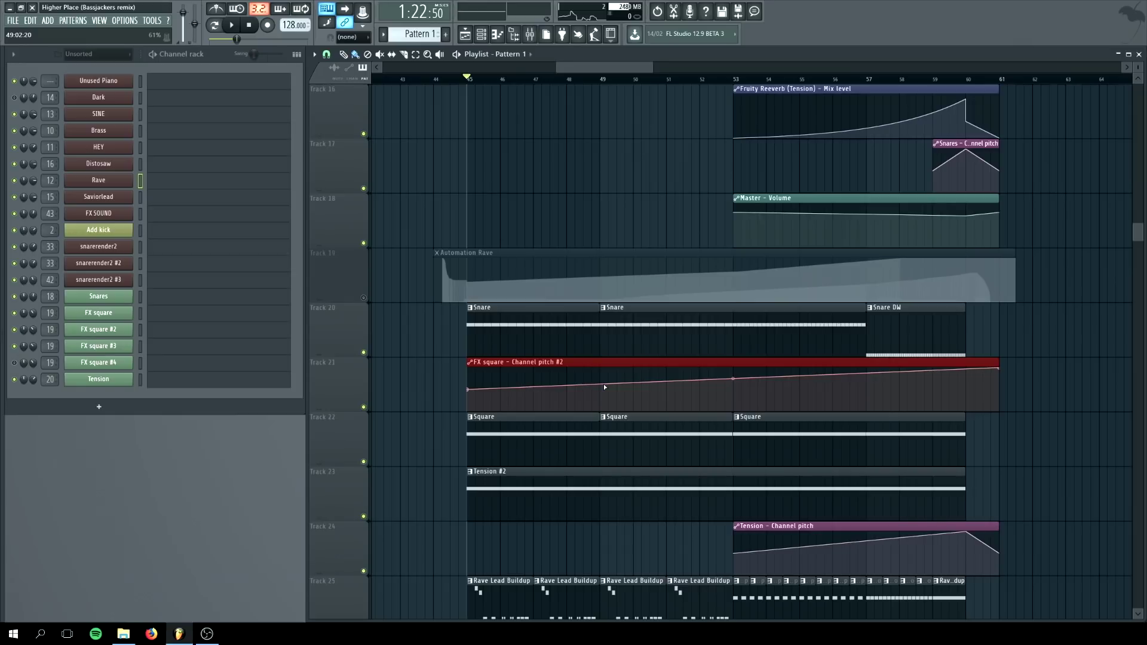
drag(430, 263, 418, 299)
click(371, 295)
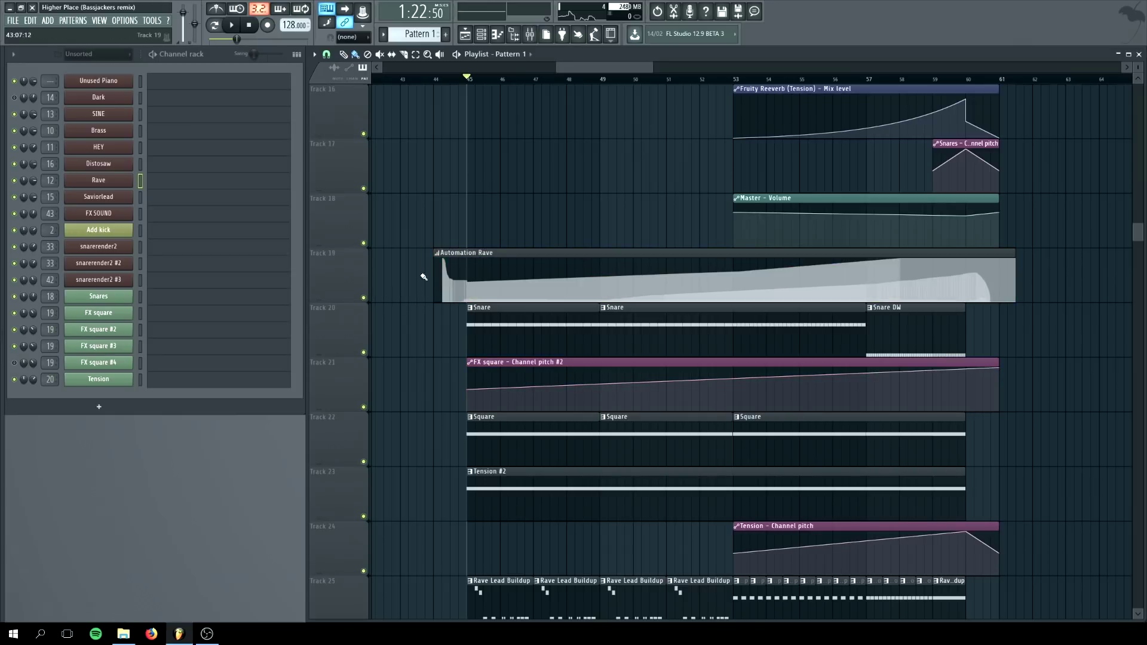
- Set the playlist time selection to bars 45 to 61, covering the whole buildup
scroll(669, 409, down, 4)
scroll(669, 408, down, 4)
scroll(662, 402, up, 5)
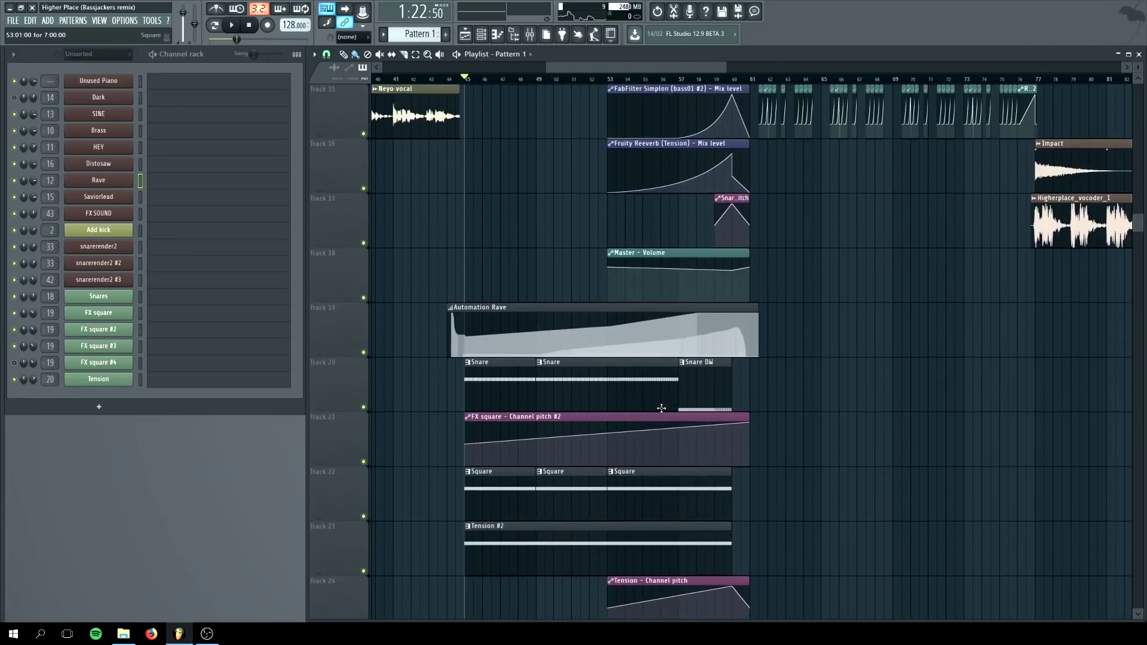
scroll(663, 402, down, 3)
scroll(584, 263, down, 3)
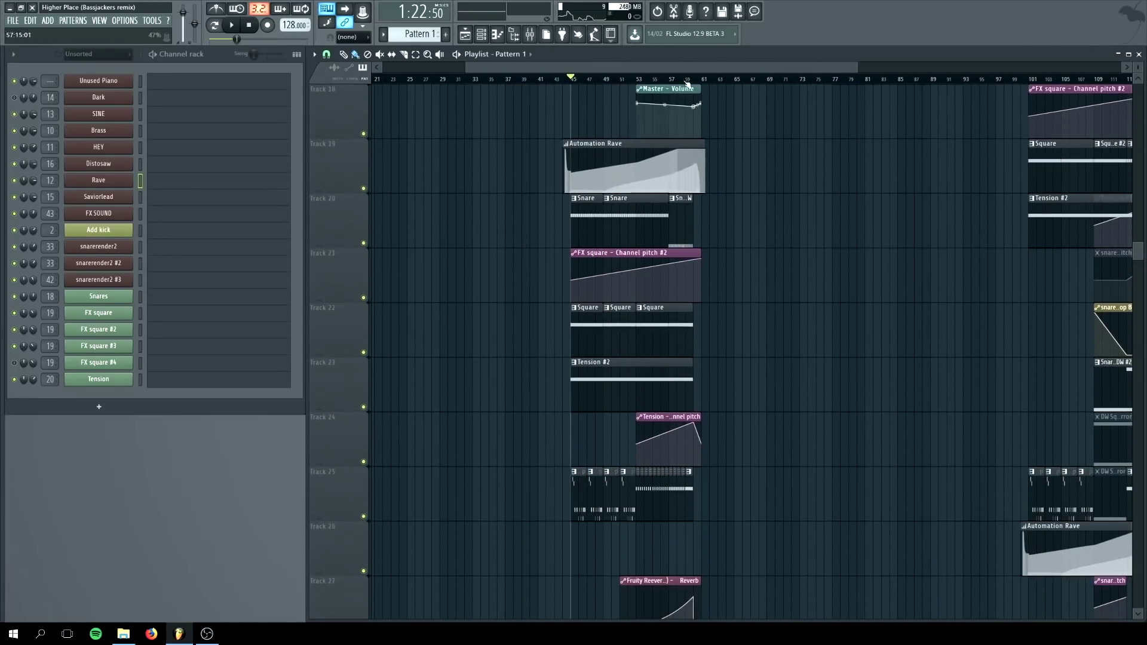
drag(575, 81, 675, 88)
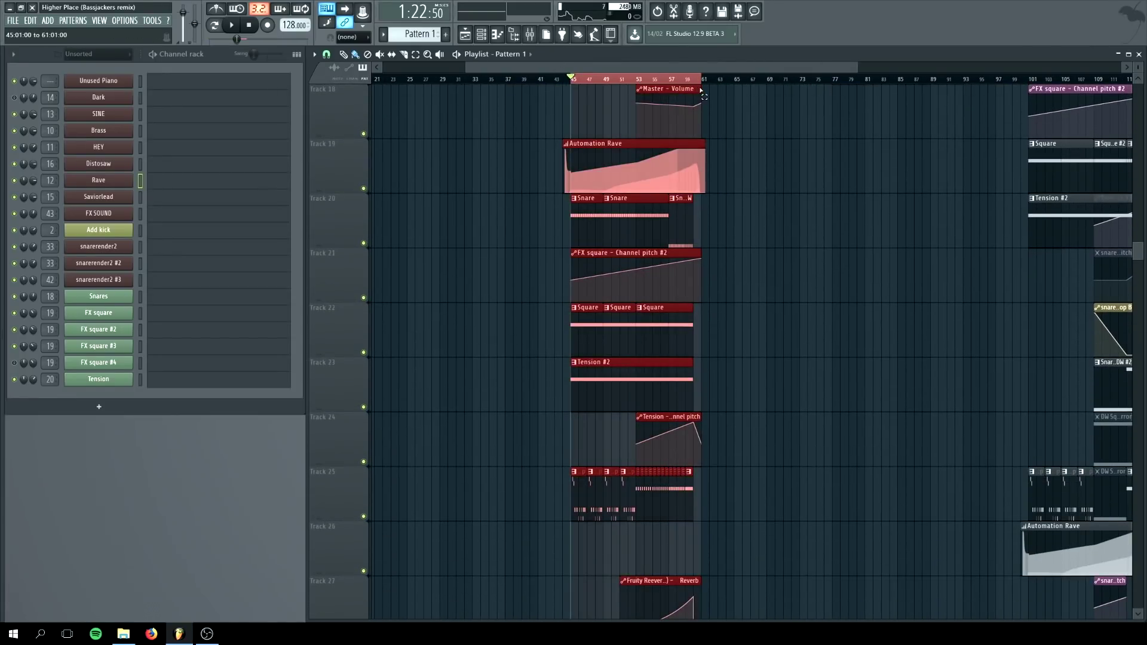
scroll(641, 257, down, 4)
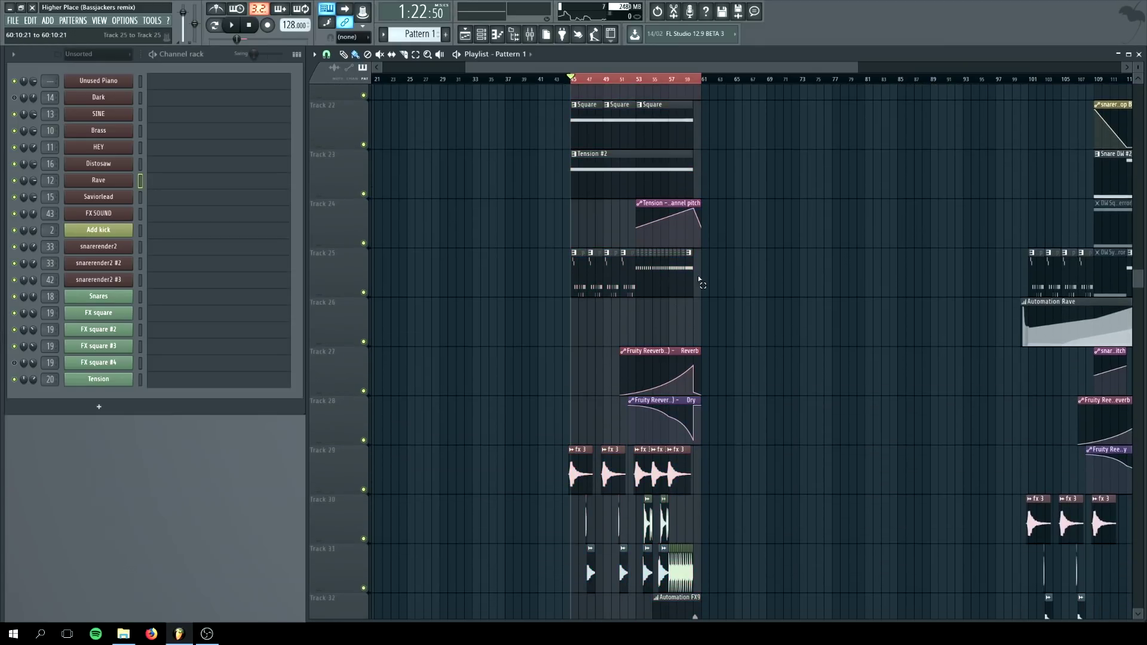
- Clear the bars 45 to 61 time selection in the playlist and play the buildup from bar 45
scroll(733, 300, up, 20)
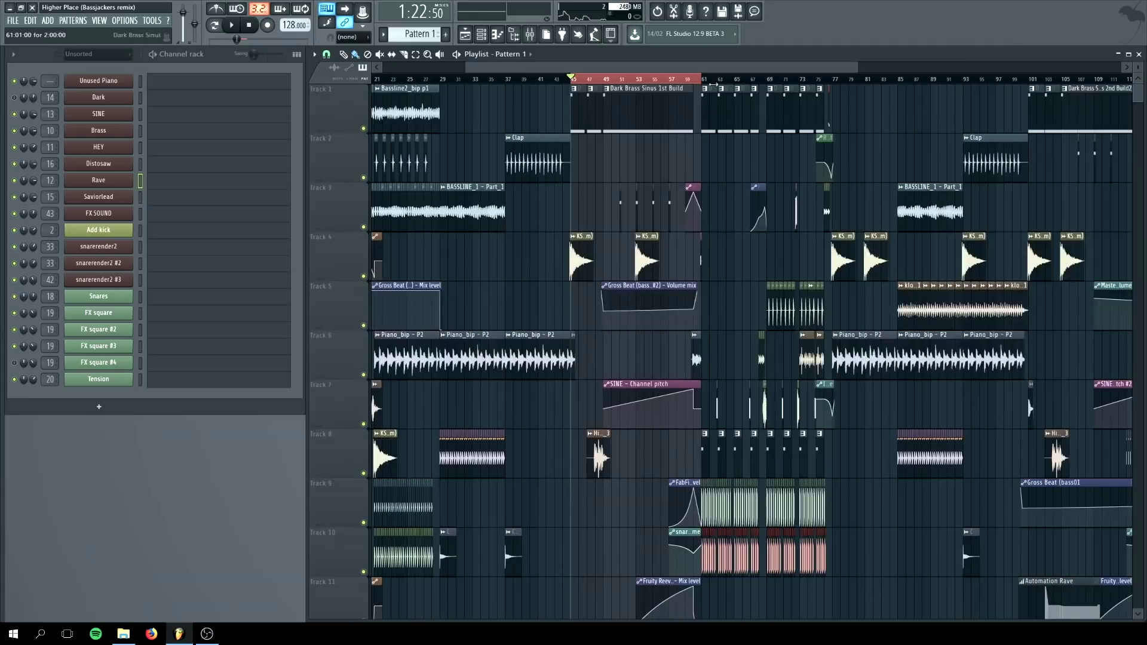
click(707, 85)
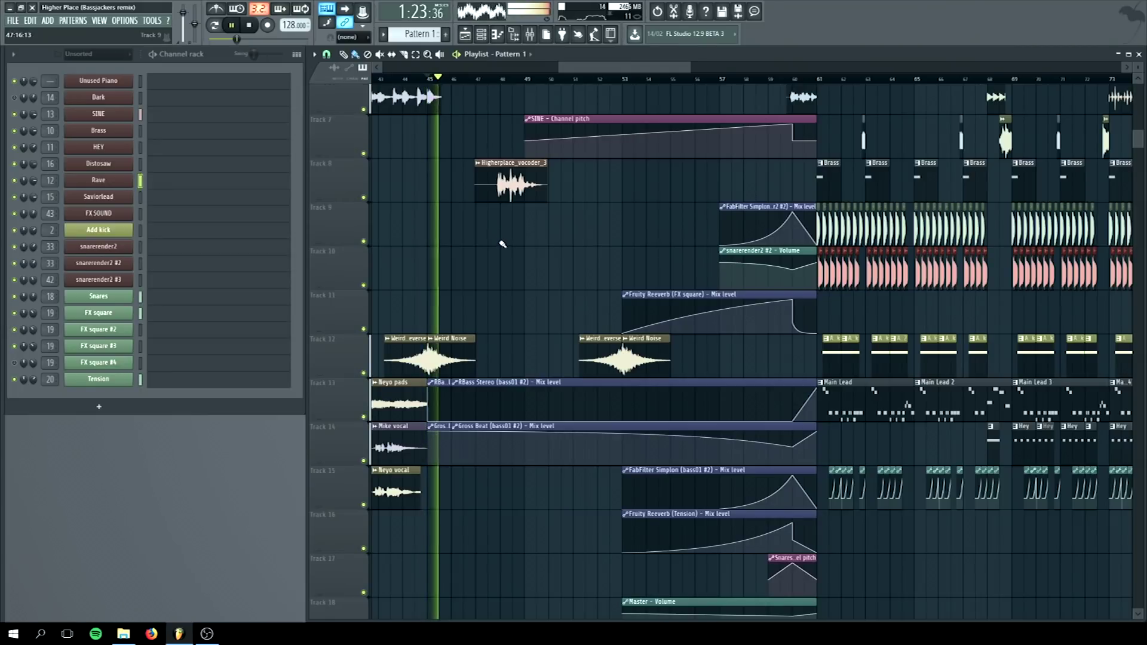
click(250, 26)
scroll(435, 230, up, 3)
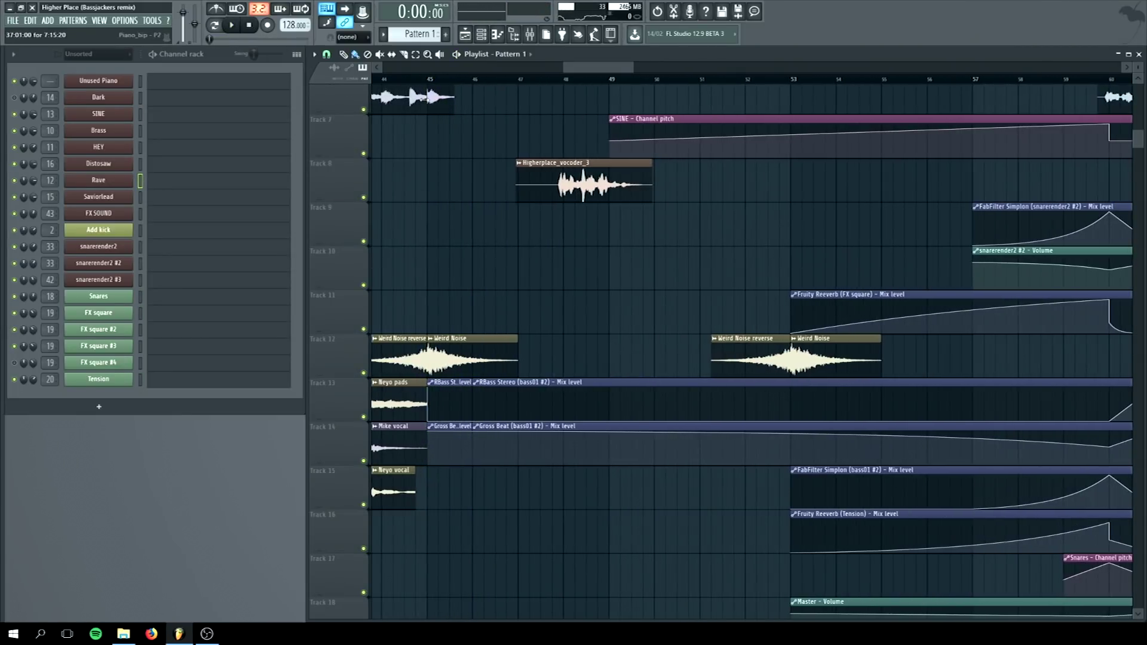
key(space)
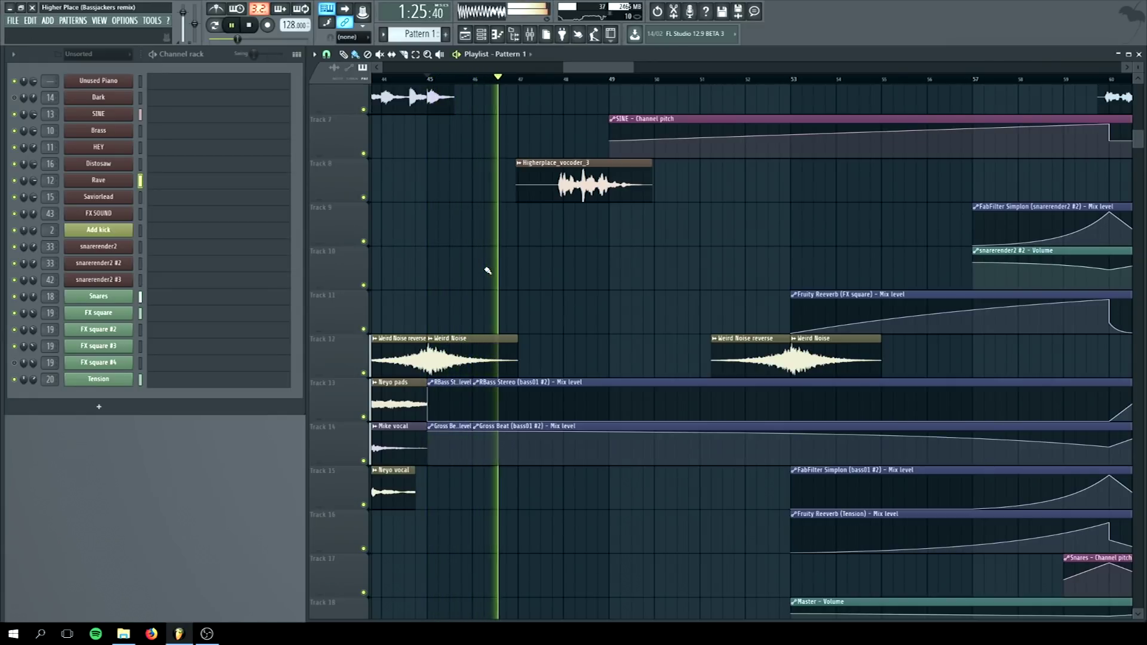
- Follow the playing buildup across the Automation Rave, Snare, Square and Tension tracks, pick the Square pattern, and stop playback
scroll(514, 281, down, 4)
scroll(561, 302, down, 4)
scroll(567, 307, down, 3)
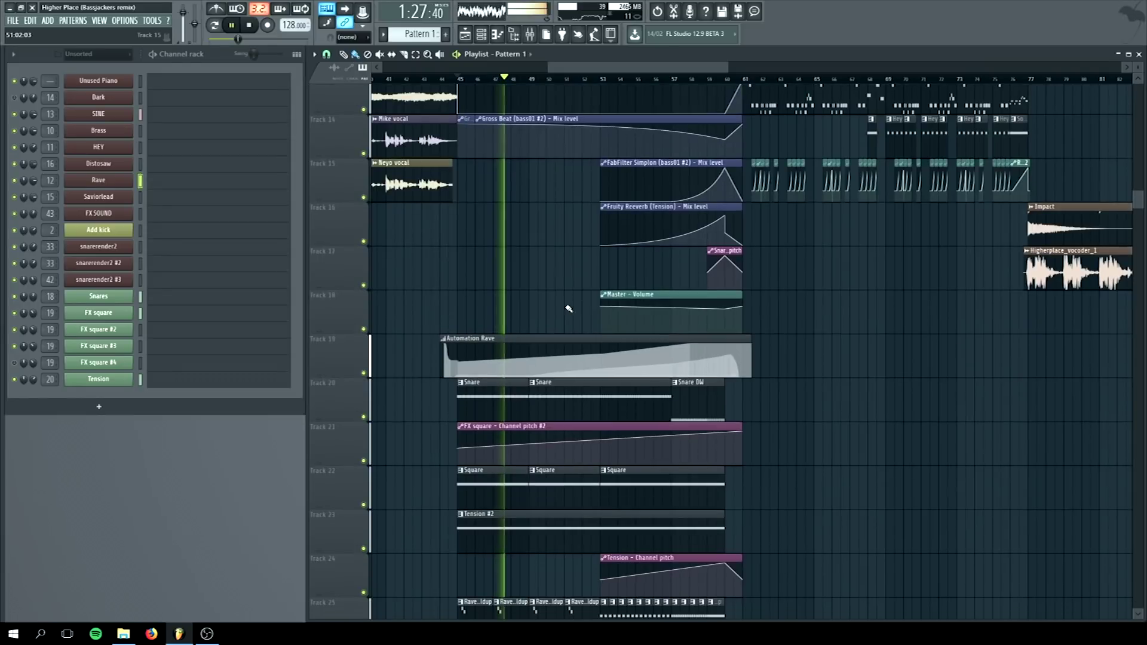
scroll(568, 308, down, 3)
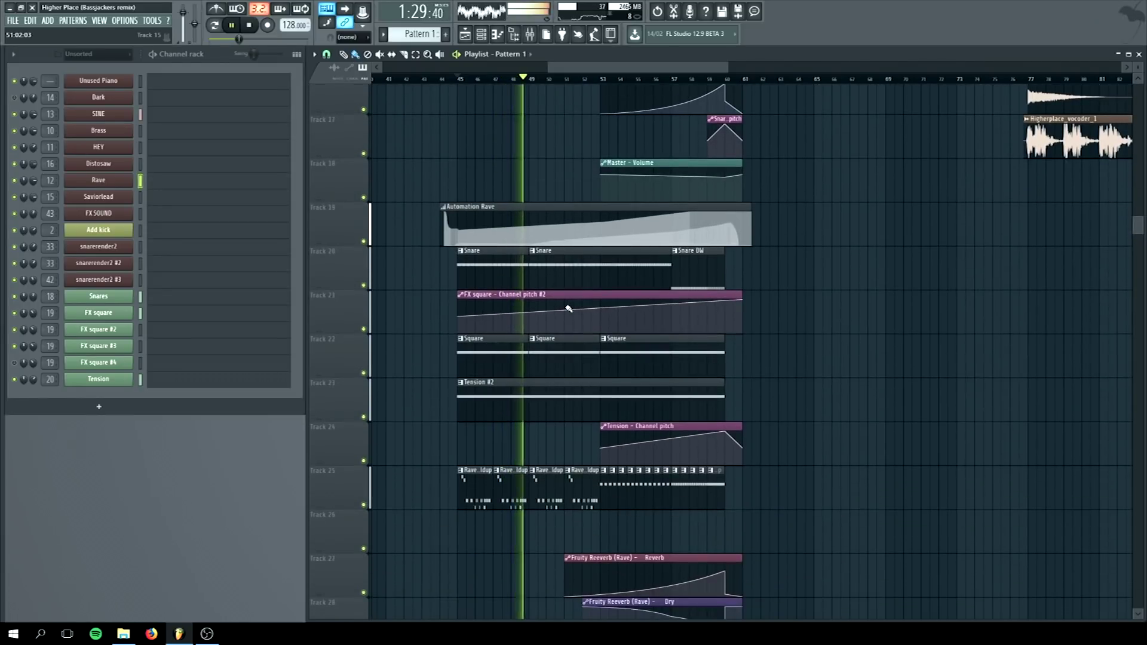
click(560, 354)
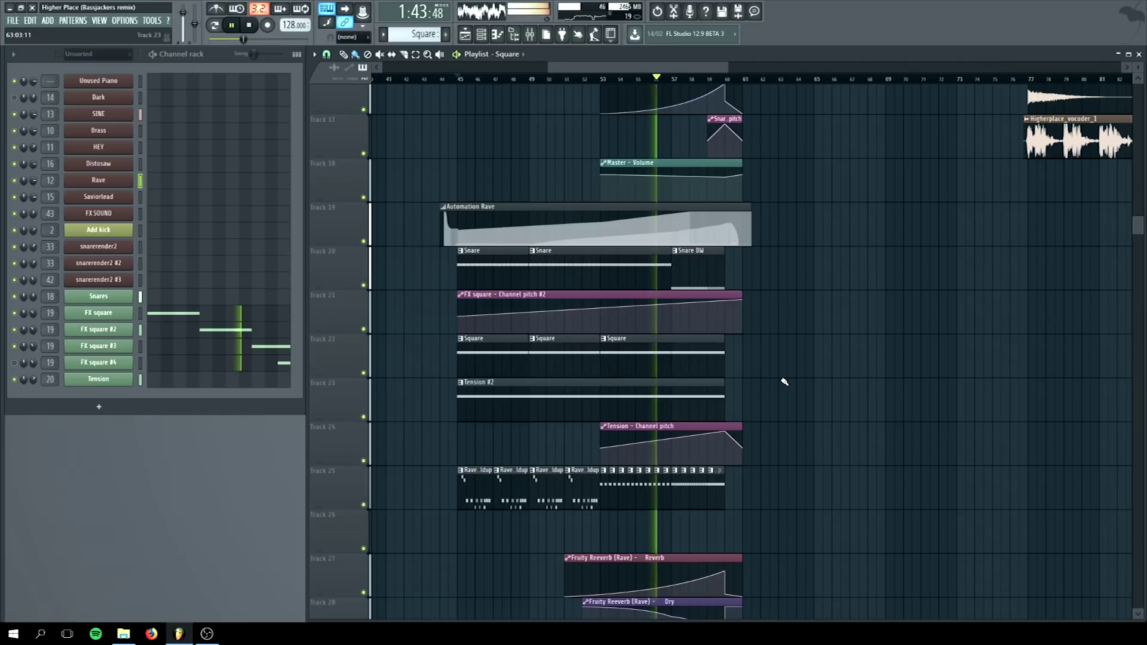
click(250, 27)
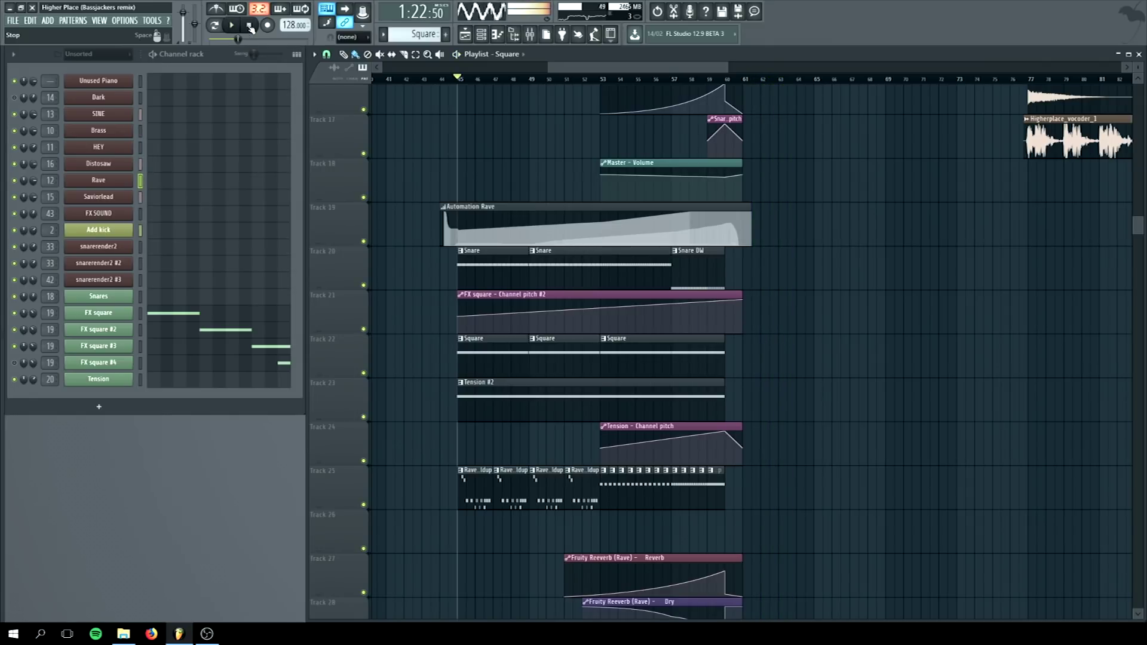
- Review the buildup's automation clips, check the Nexus preset on the FX square #3 channel, and close the plugin
scroll(508, 407, up, 3)
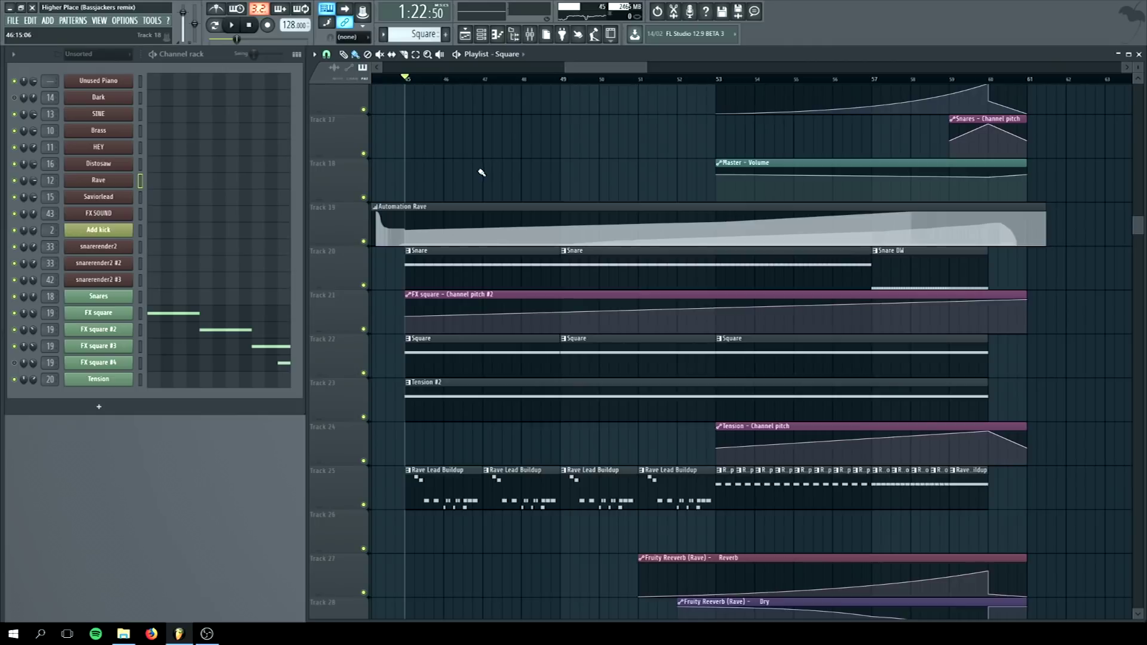
scroll(481, 172, down, 3)
scroll(537, 298, up, 4)
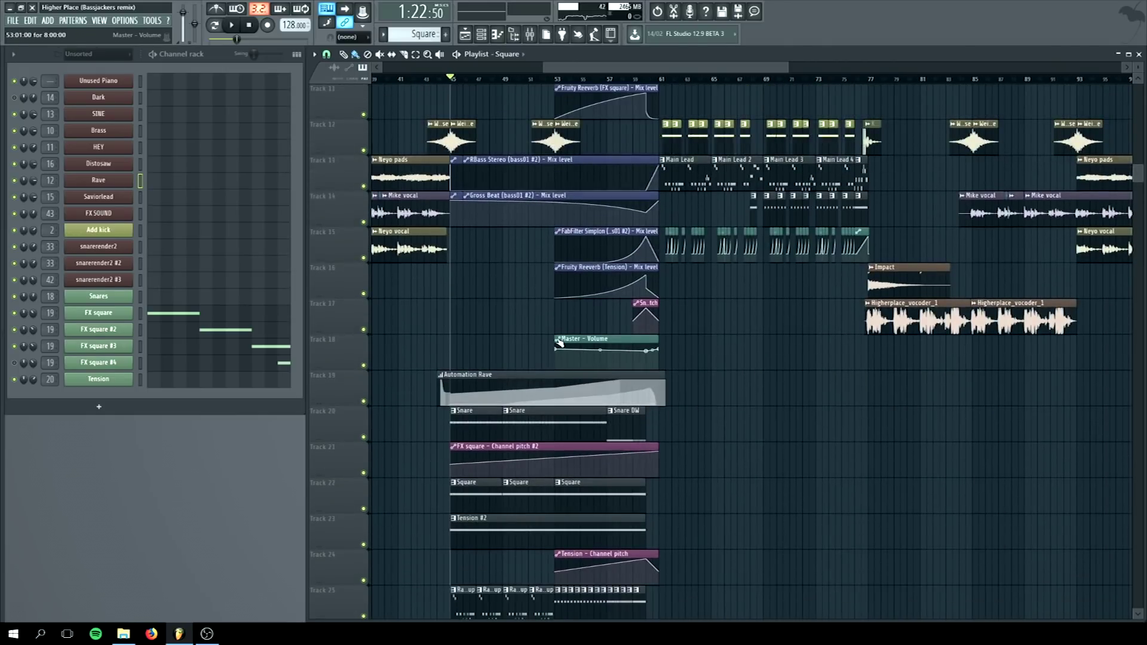
scroll(560, 342, down, 2)
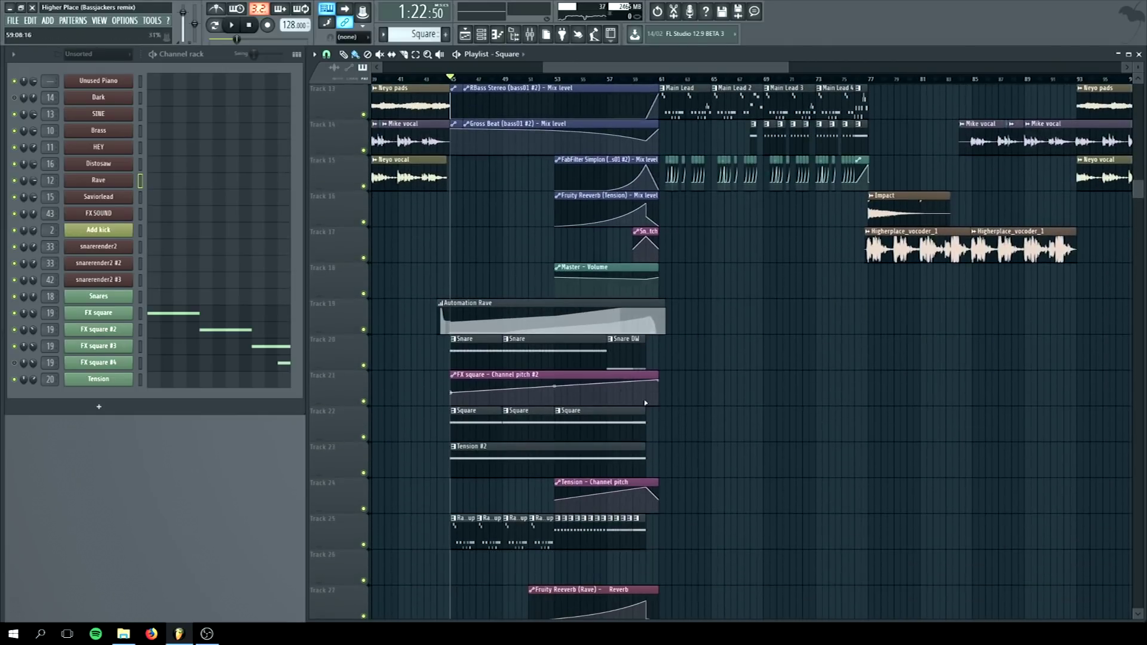
click(102, 363)
click(95, 352)
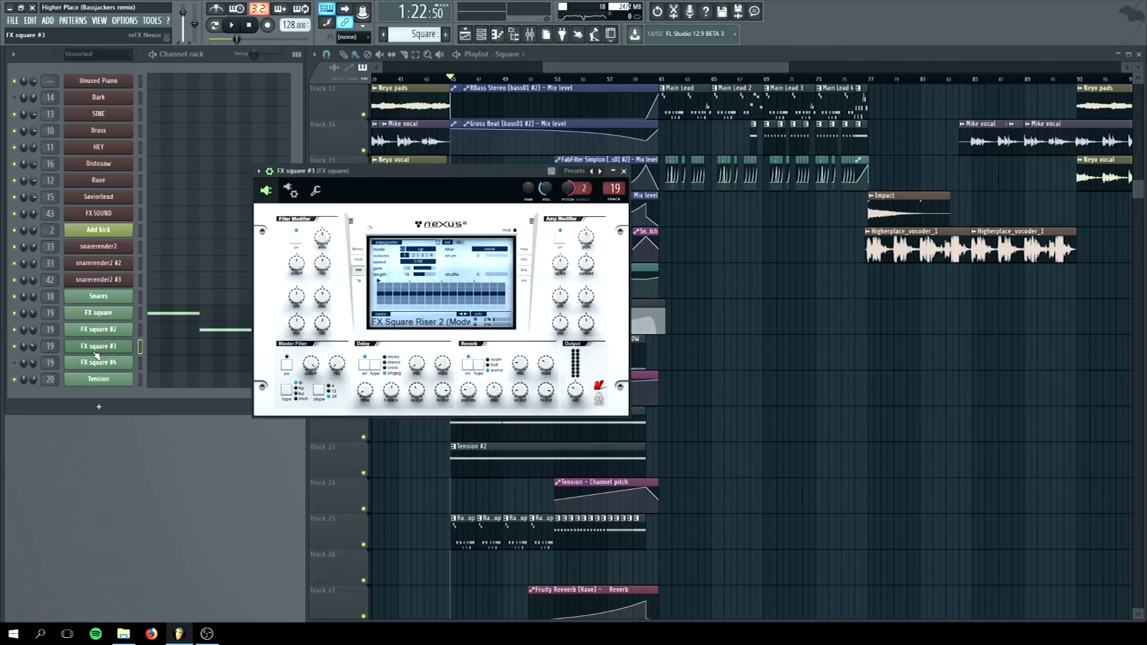
click(623, 170)
- Set the playlist time selection to bars 45 to 61 to highlight all the buildup clips, and clear the clip selection
scroll(765, 384, down, 2)
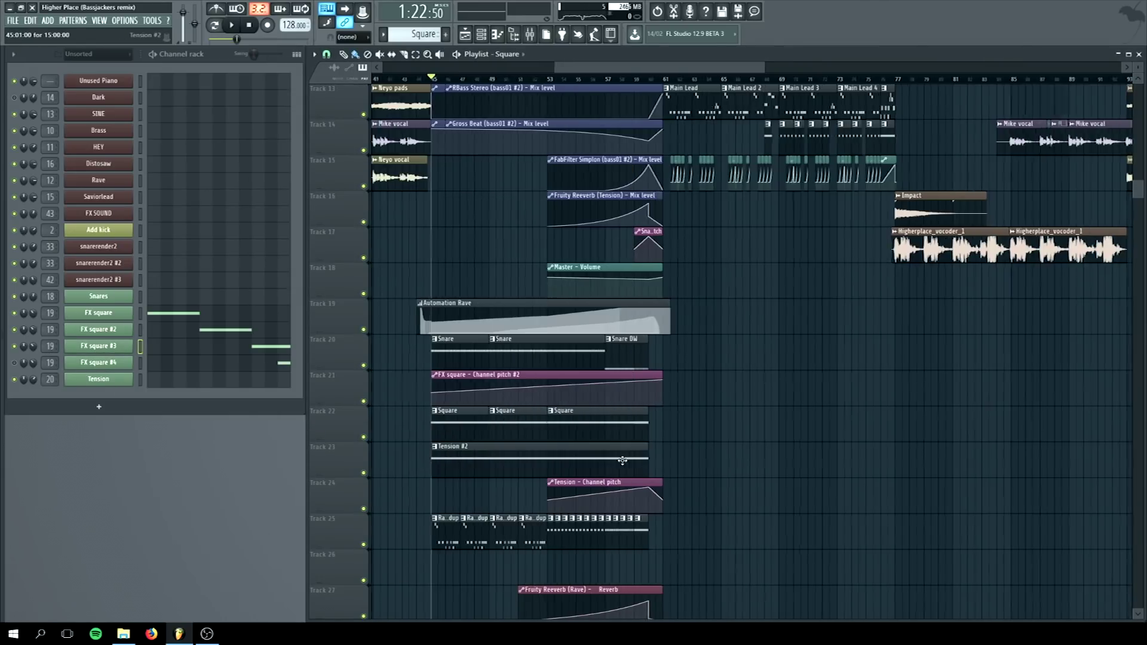
scroll(606, 428, up, 3)
scroll(606, 429, down, 5)
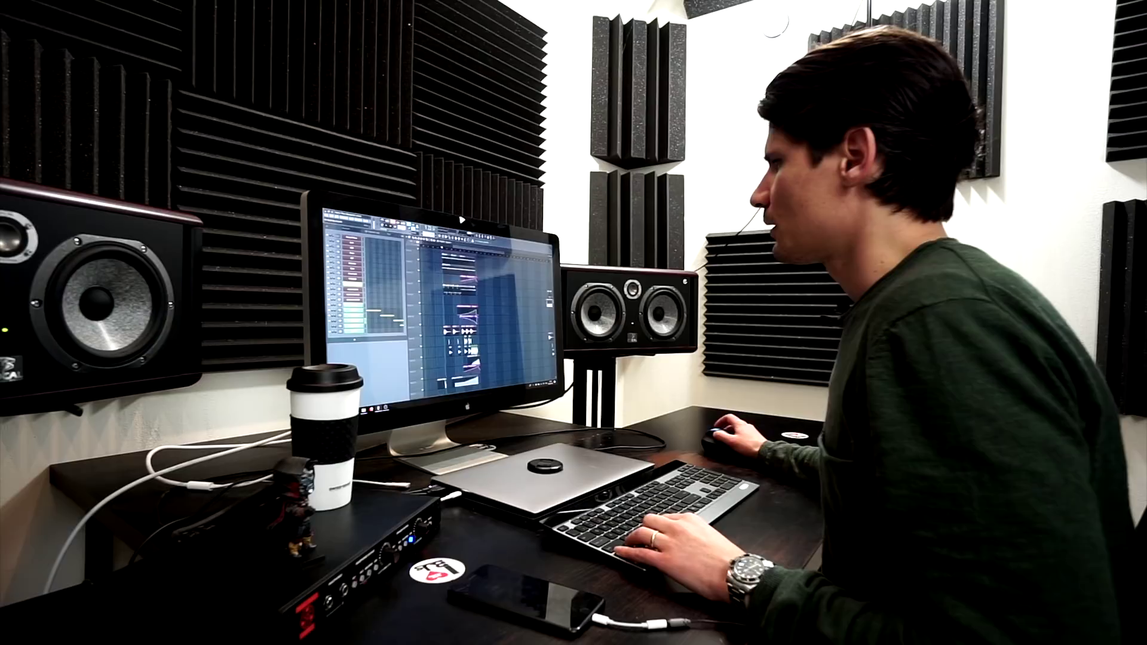
scroll(454, 323, up, 3)
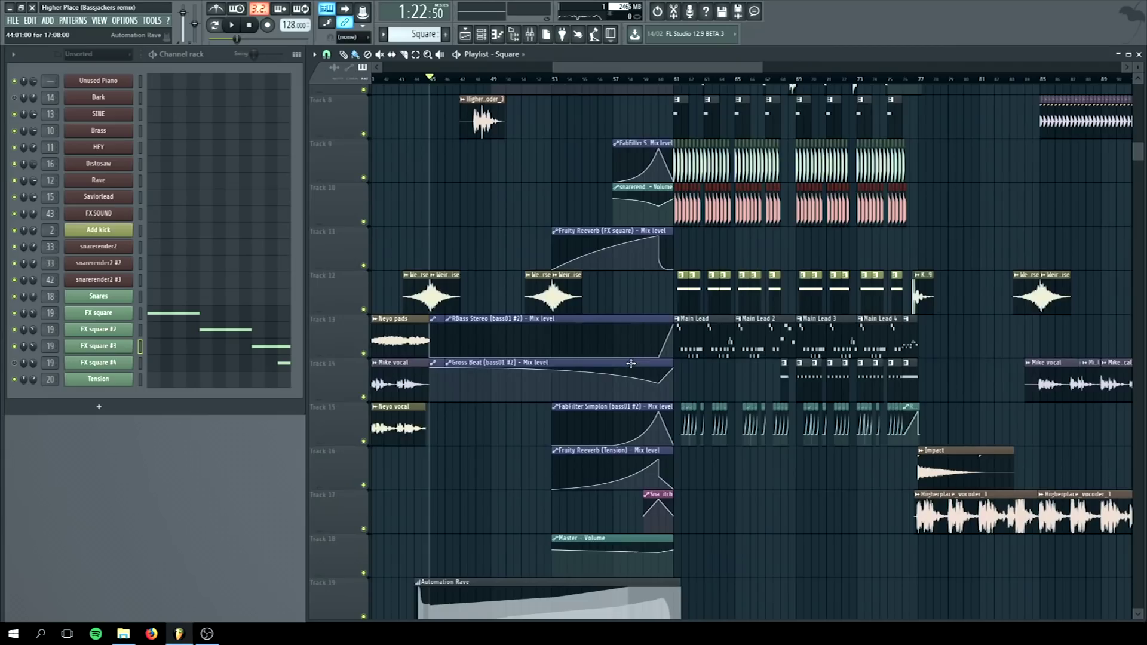
scroll(624, 381, down, 3)
scroll(624, 381, up, 3)
scroll(630, 352, up, 2)
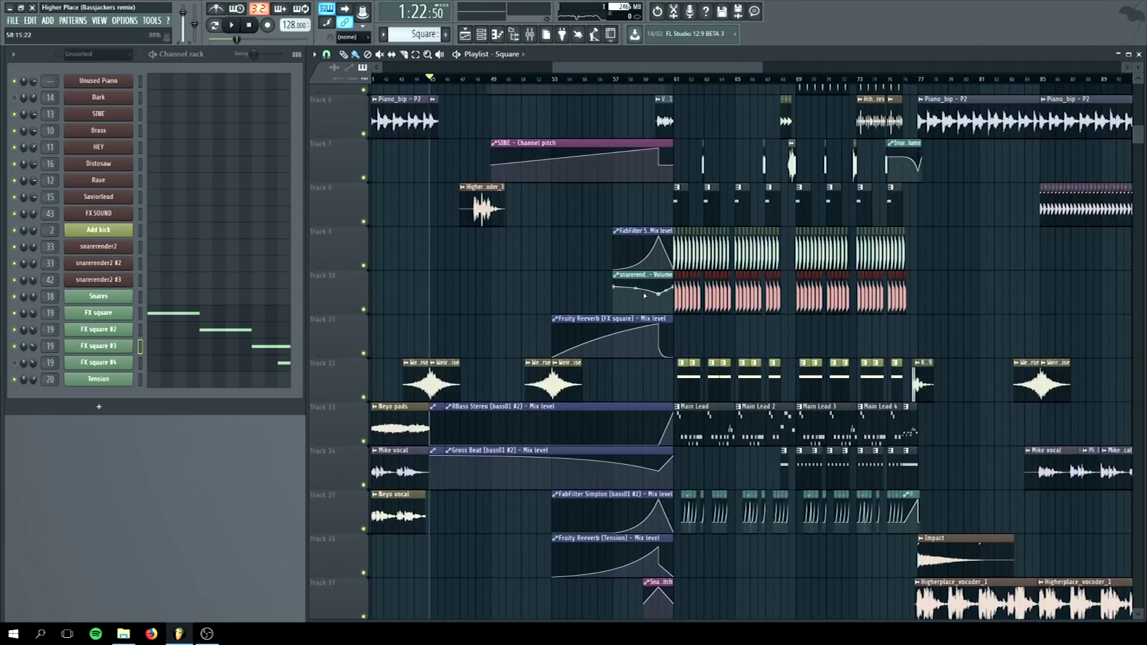
drag(433, 80, 671, 90)
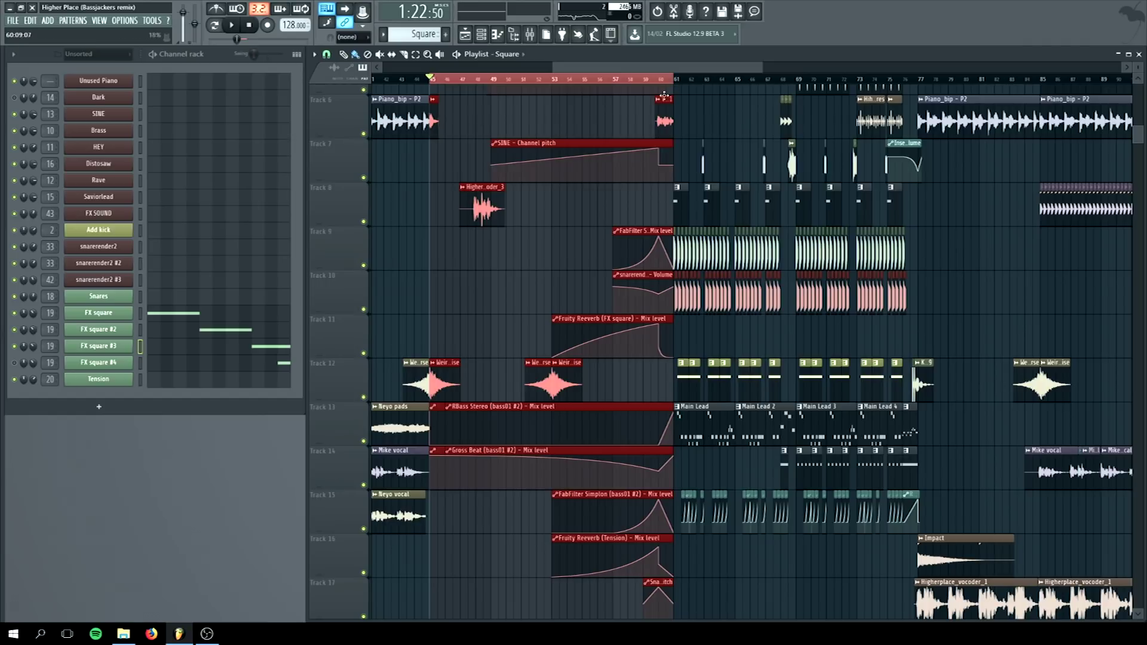
scroll(632, 233, down, 6)
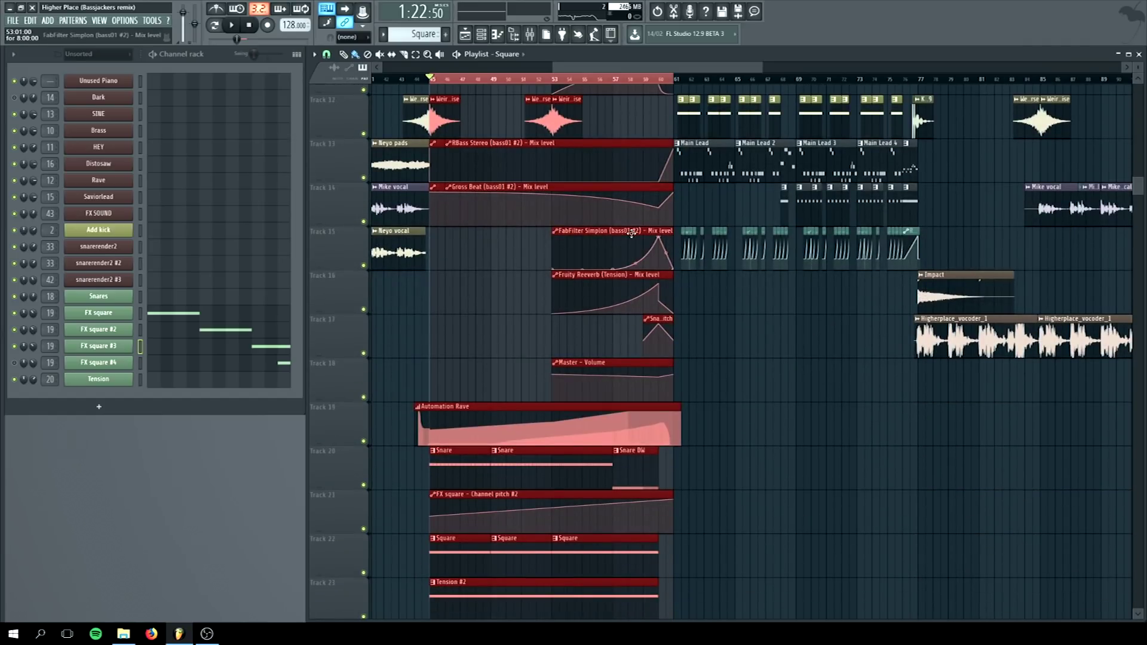
scroll(632, 233, down, 2)
click(544, 206)
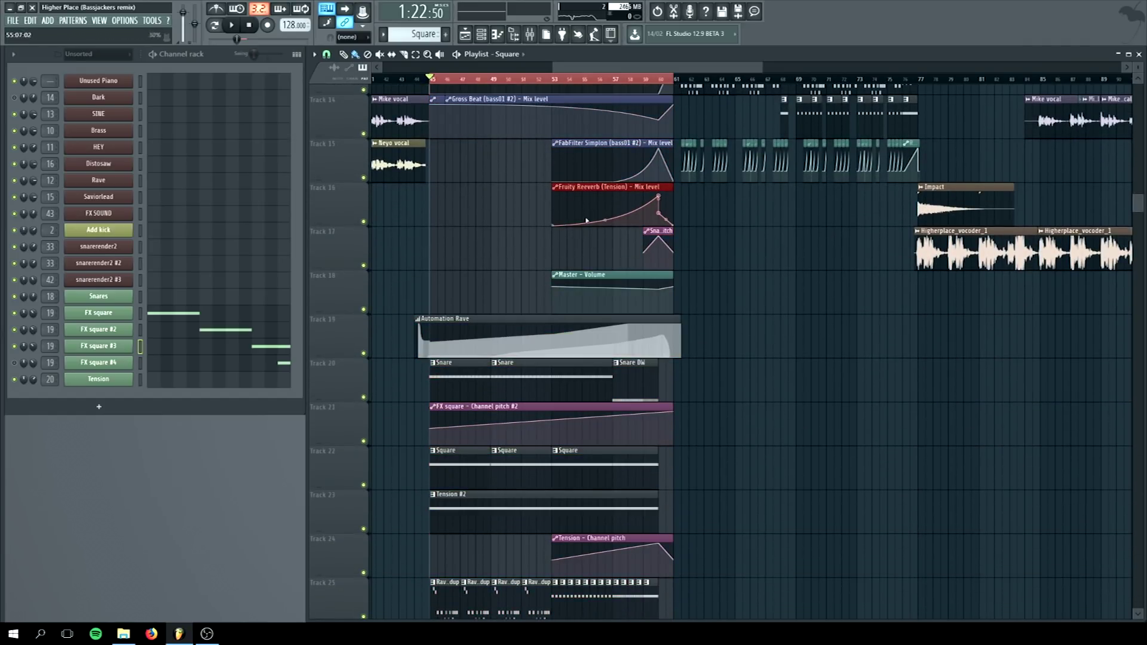
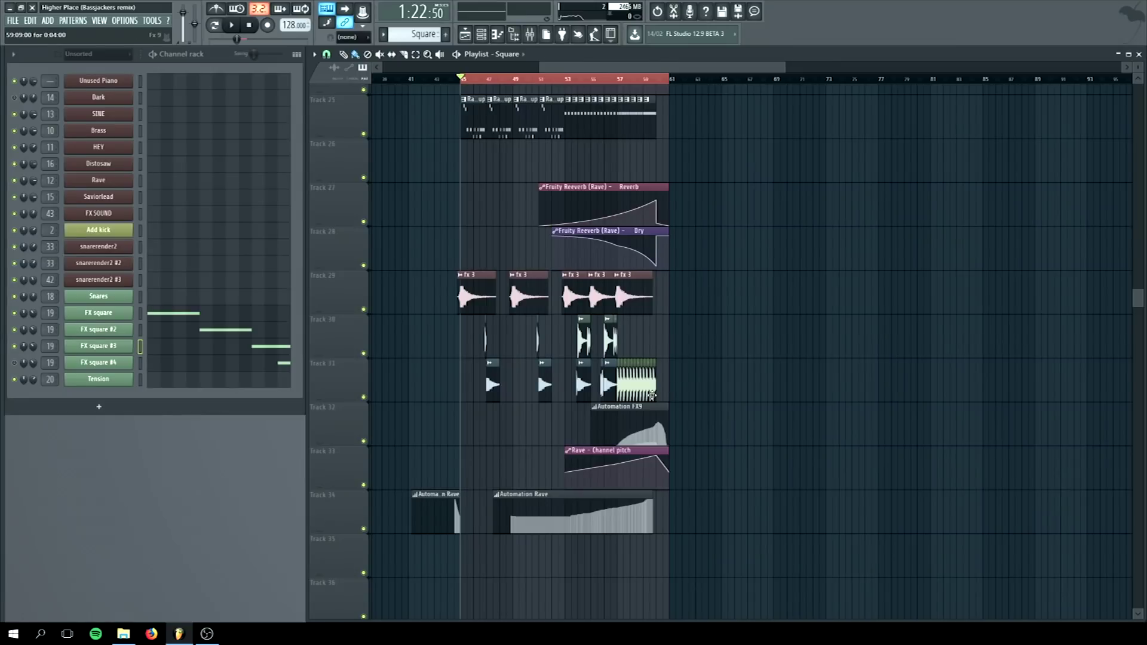
- Solo playlist tracks 29, 30 and 31 together and start playing their effect samples from bar 45
scroll(620, 211, down, 2)
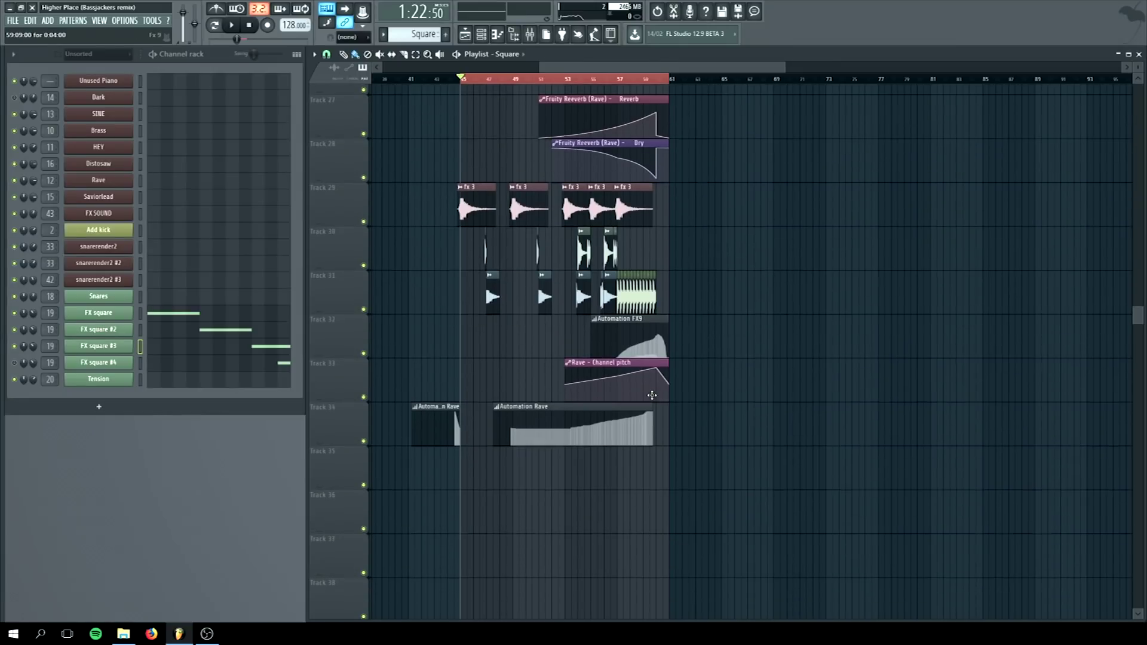
scroll(620, 211, up, 1)
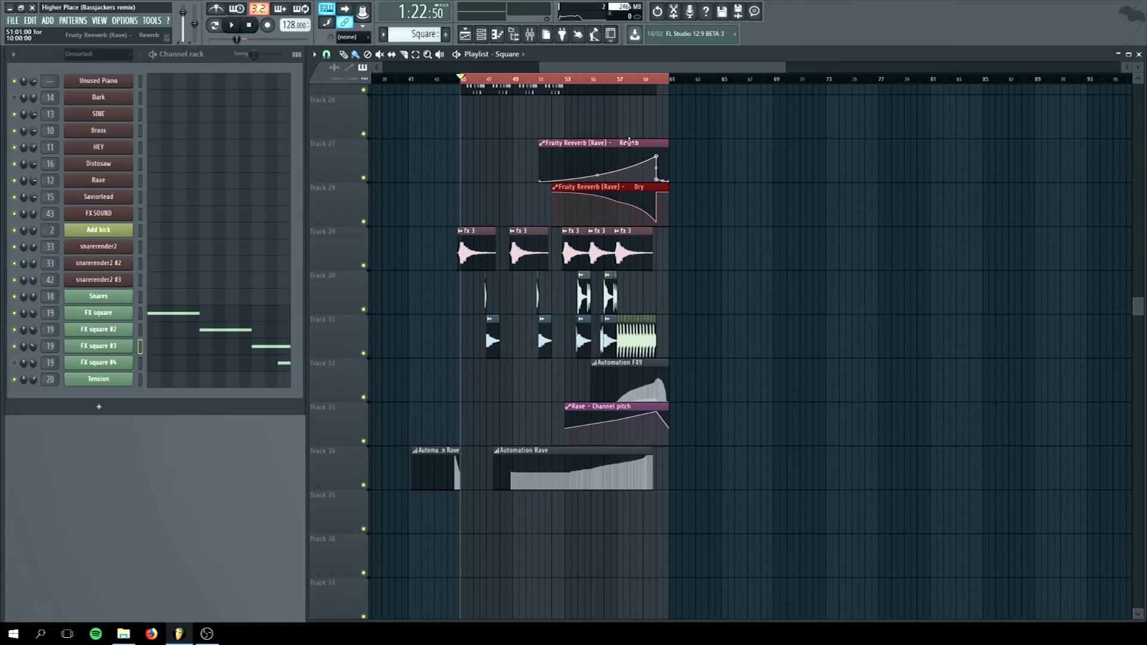
scroll(763, 333, up, 1)
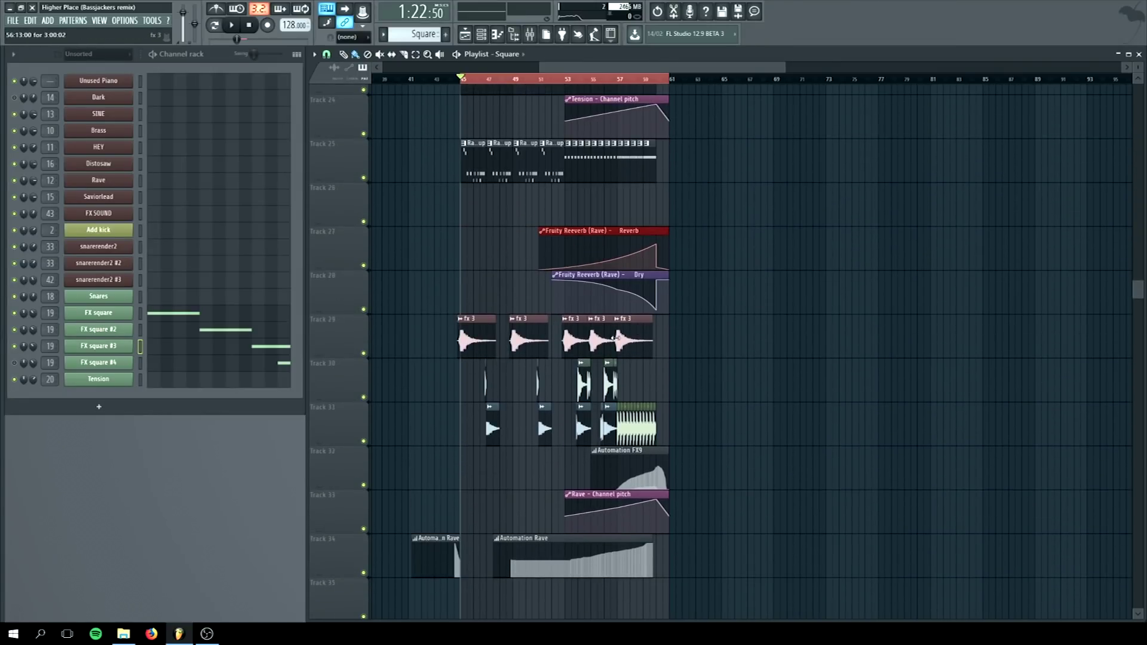
drag(438, 290, 453, 325)
click(370, 306)
right_click(364, 308)
click(364, 354)
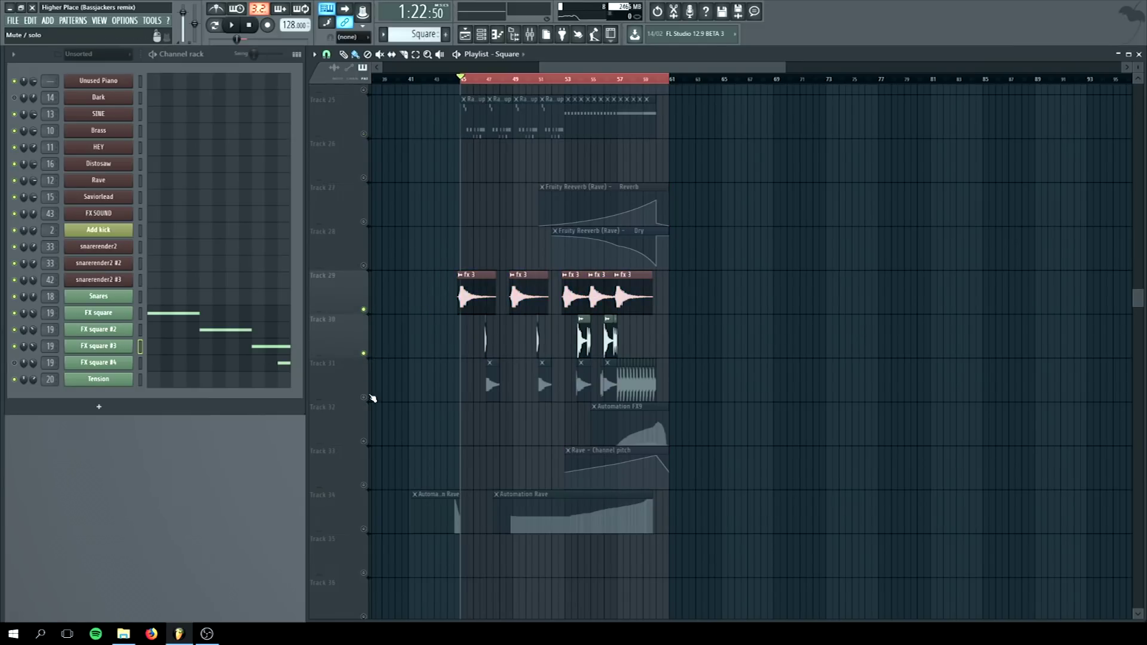
click(364, 397)
key(space)
- Listen to the soloed fx 3 and drum effect clips, stop playback, and restore all playlist tracks
scroll(469, 245, up, 1)
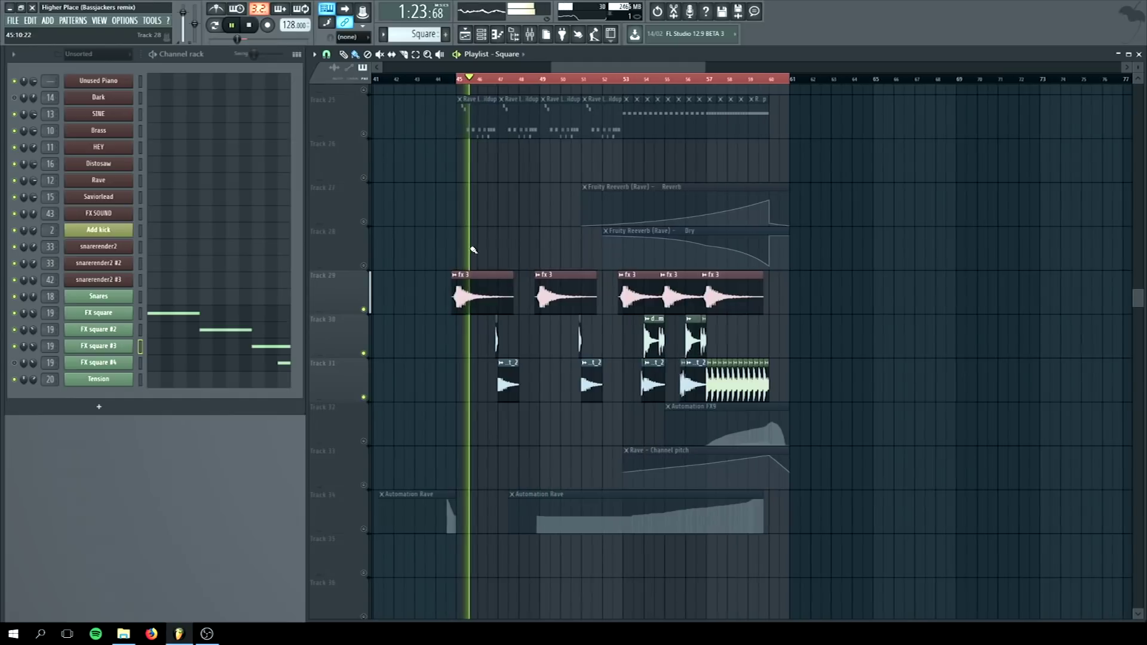
scroll(477, 273, up, 1)
scroll(478, 273, down, 1)
scroll(478, 273, up, 1)
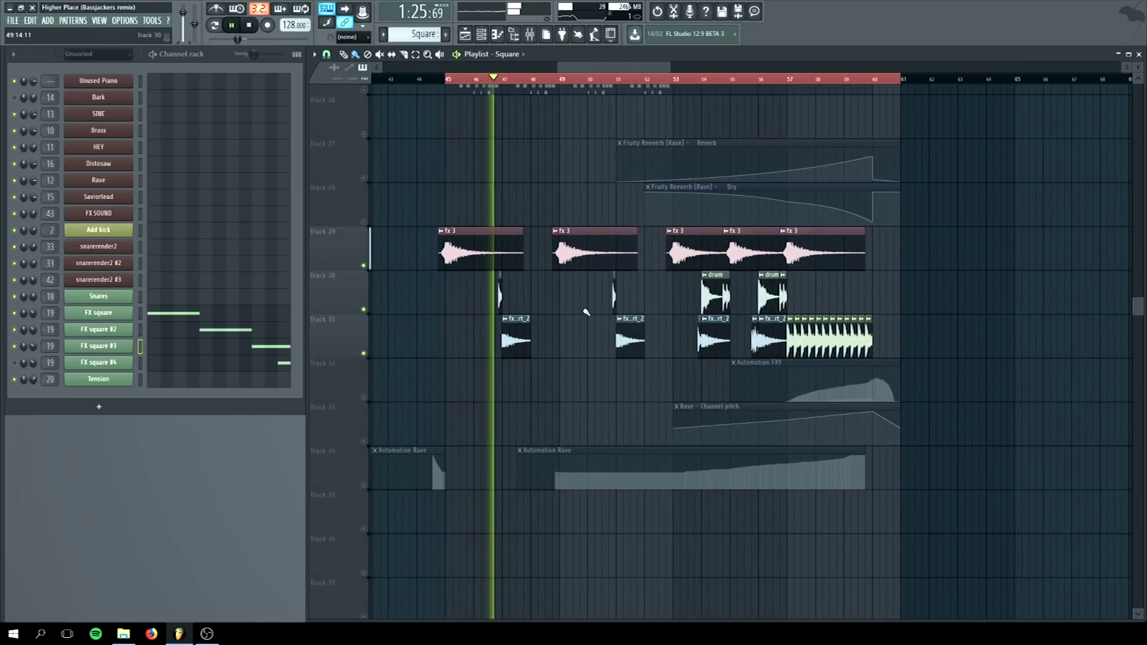
scroll(573, 328, down, 2)
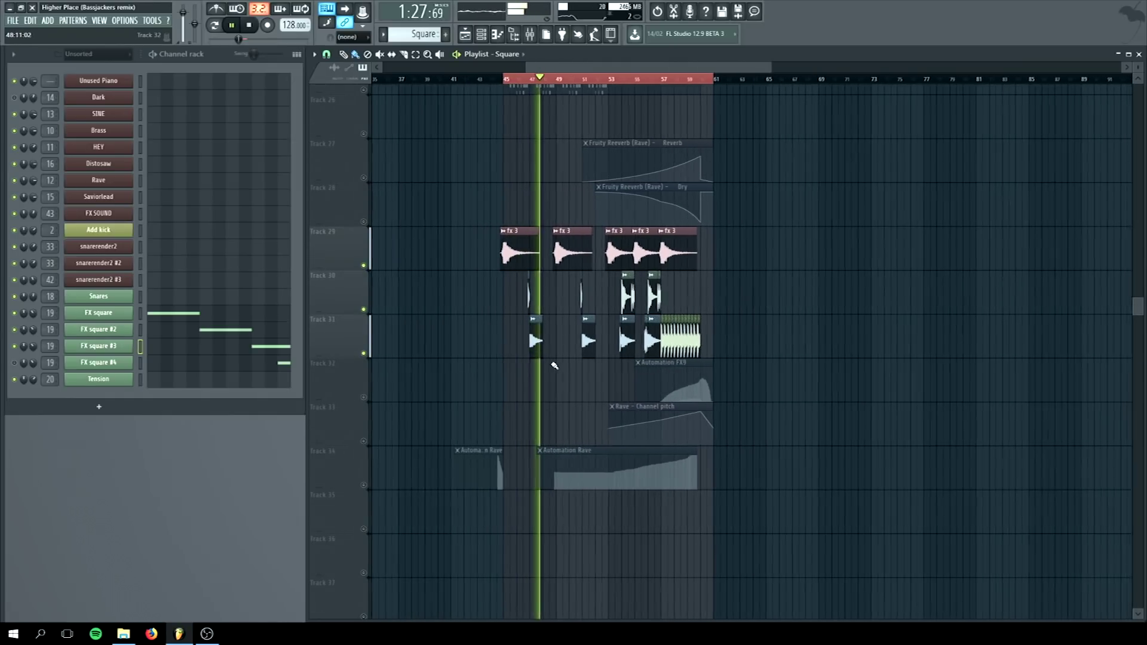
key(space)
right_click(364, 267)
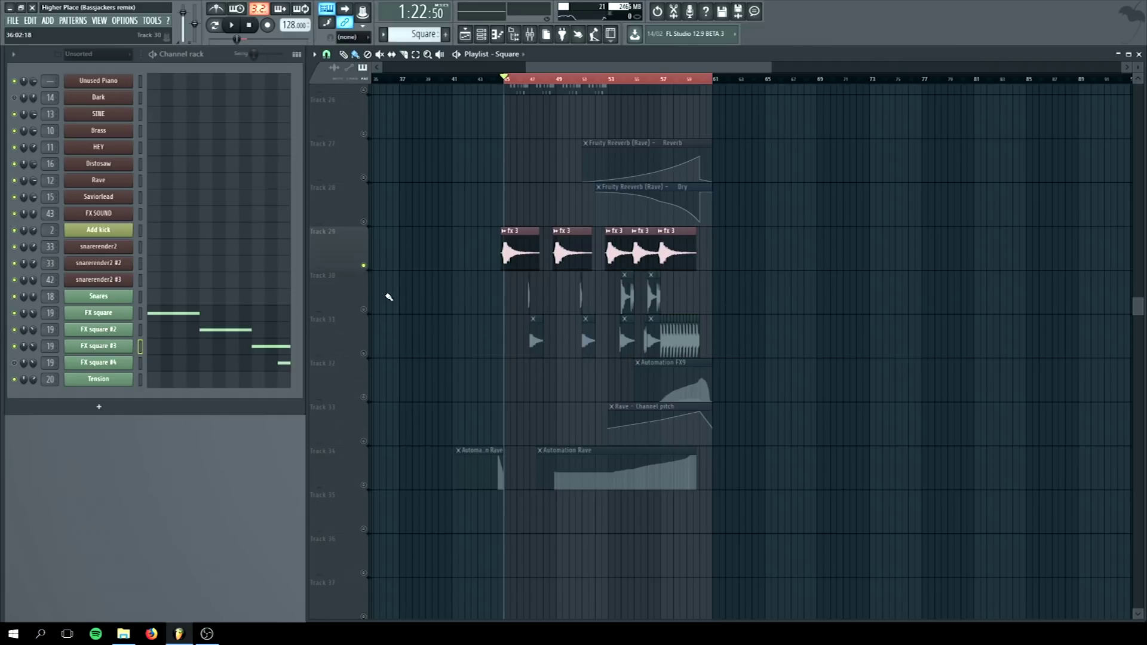
right_click(364, 267)
- Open the Fx 9 sample's channel settings and its mixer track, and play the repeated Fx 9 clips from bar 57
scroll(666, 72, up, 8)
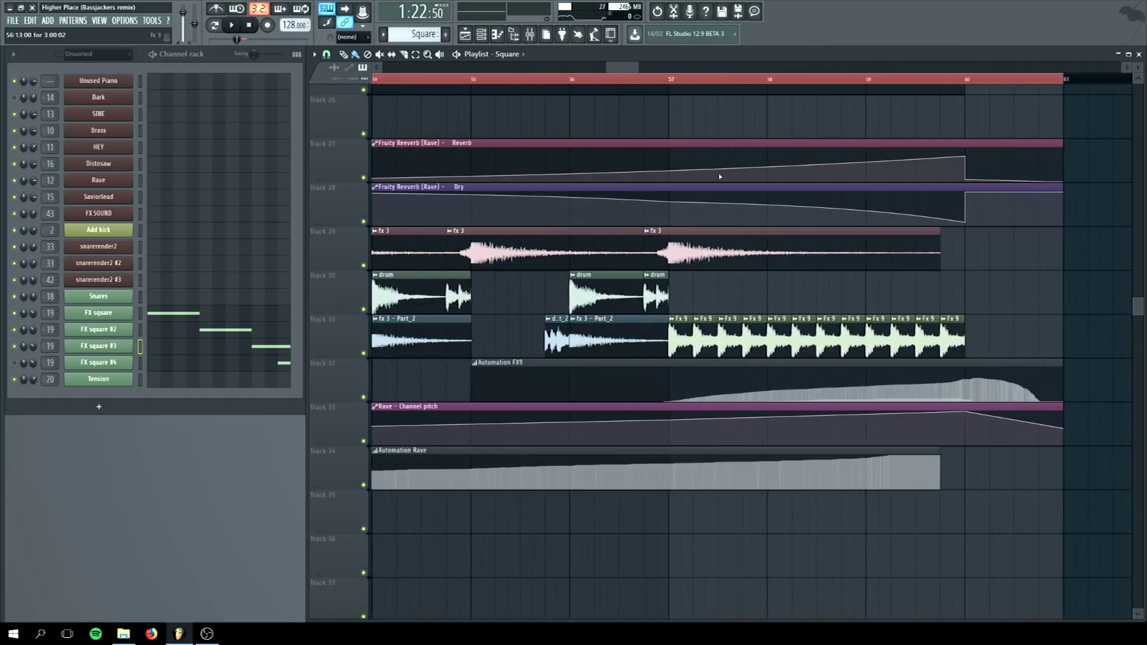
click(682, 83)
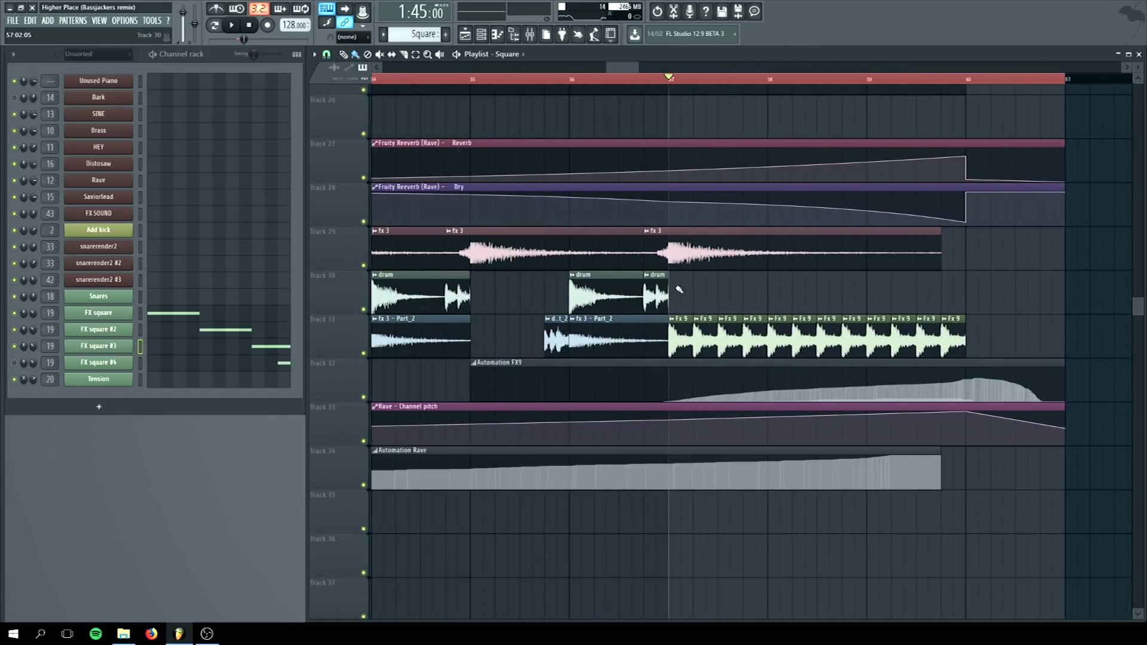
double_click(676, 342)
double_click(381, 183)
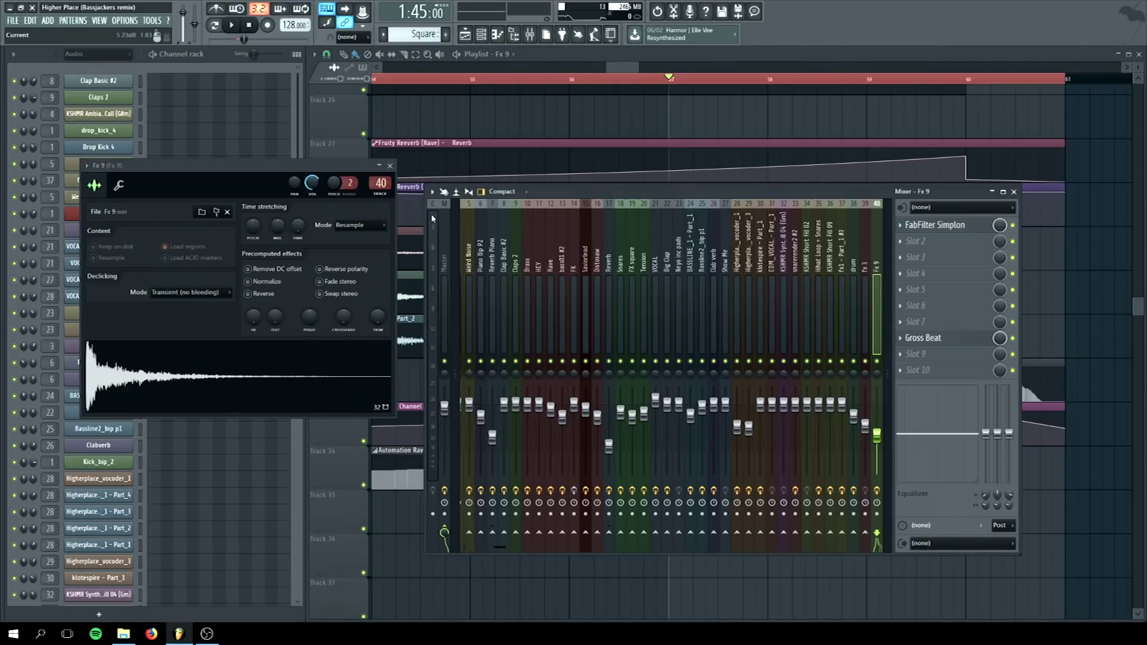
key(space)
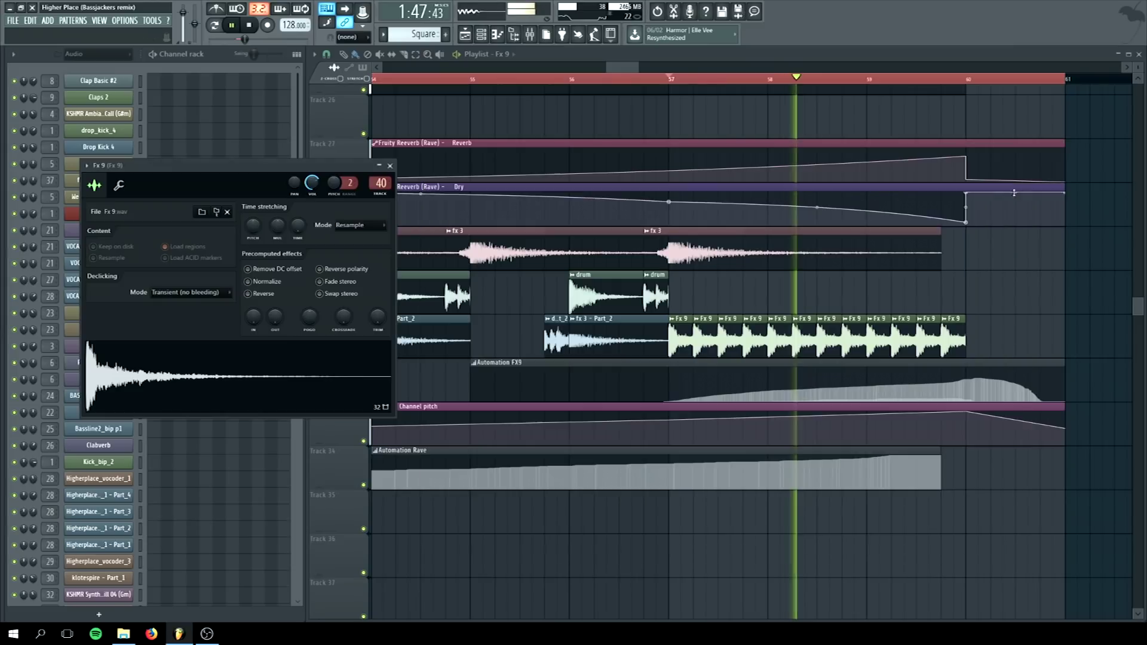
- Follow the Fx 9 playback in the playlist, stop it, and move the playhead to bar 53
click(1035, 268)
scroll(1036, 268, down, 2)
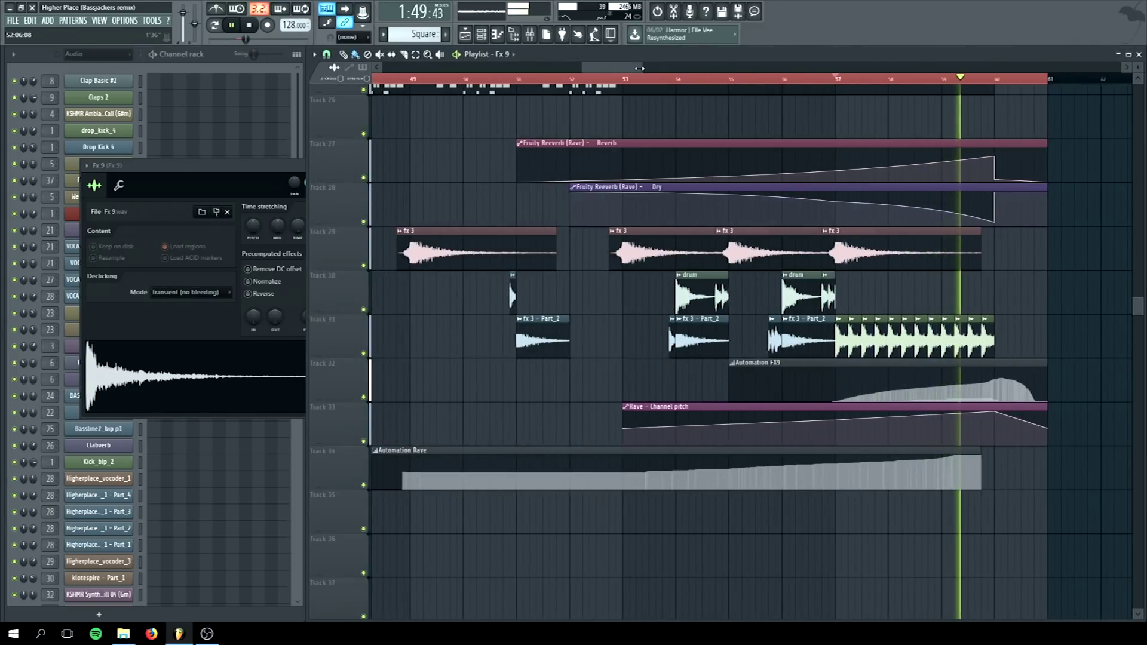
scroll(688, 129, down, 1)
key(space)
click(576, 79)
- Close the Fx 9 channel settings and reopen the mixer on the Fx 9 track
click(268, 165)
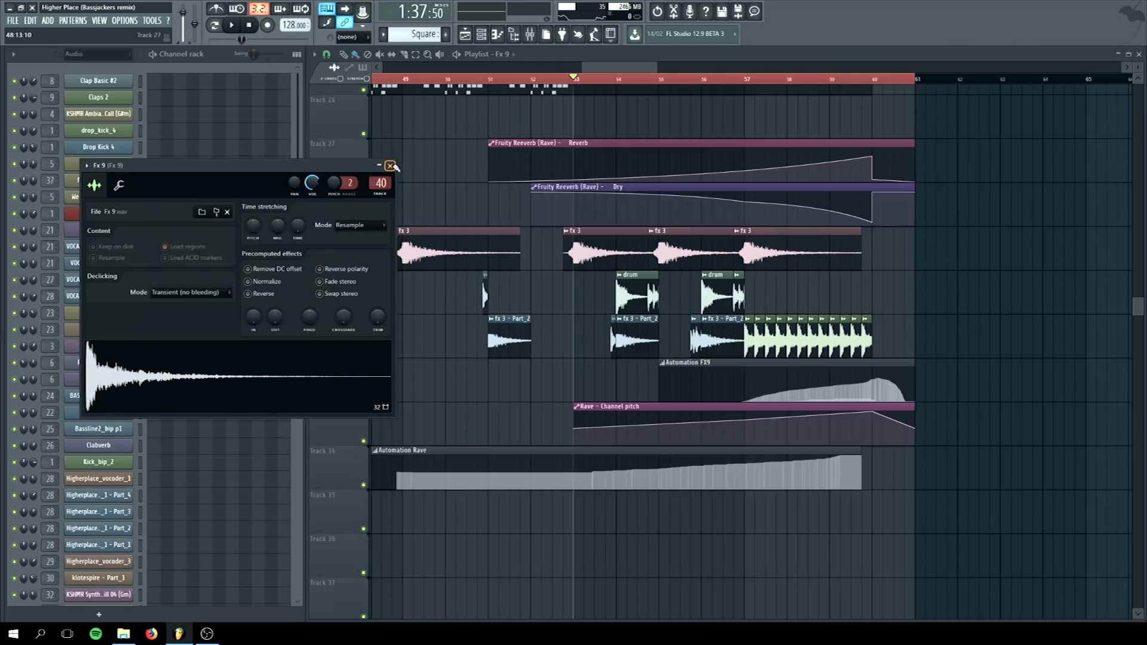
click(390, 165)
click(529, 34)
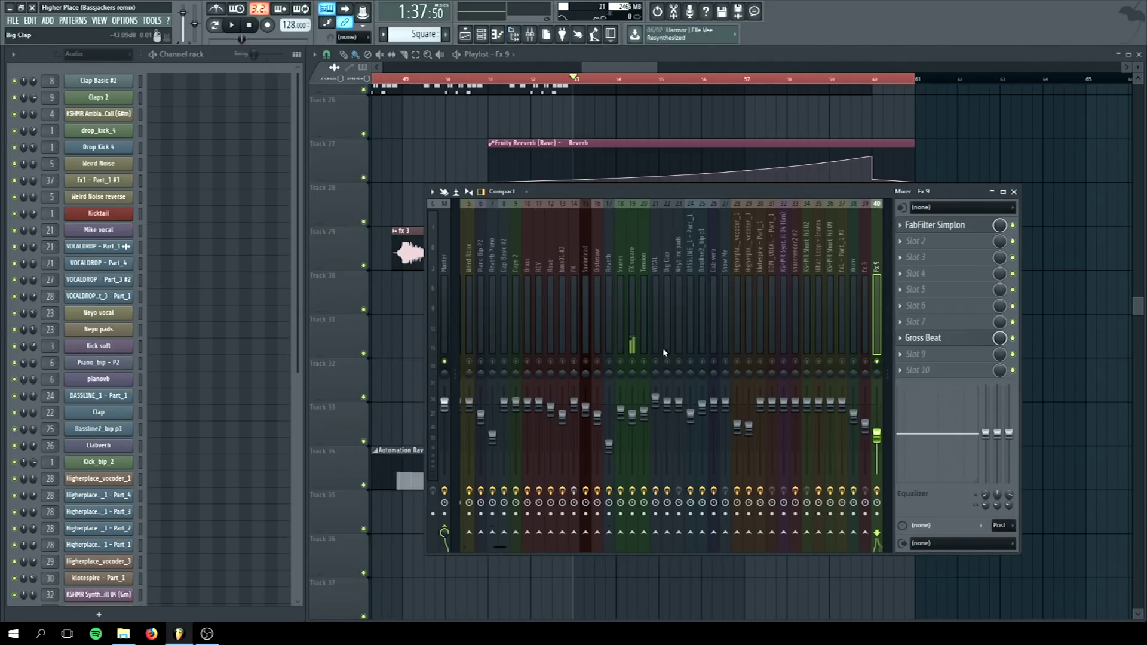
- Show the FX square mixer track's effects, play the section from bar 53, stop playback, and close the mixer
click(632, 263)
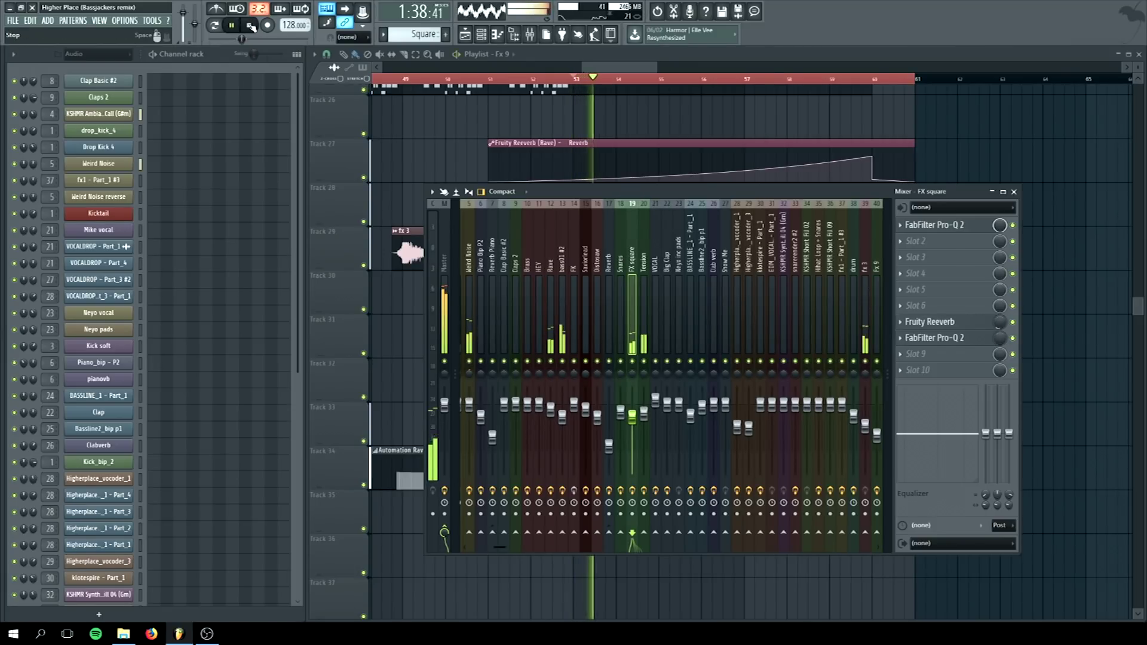
click(250, 25)
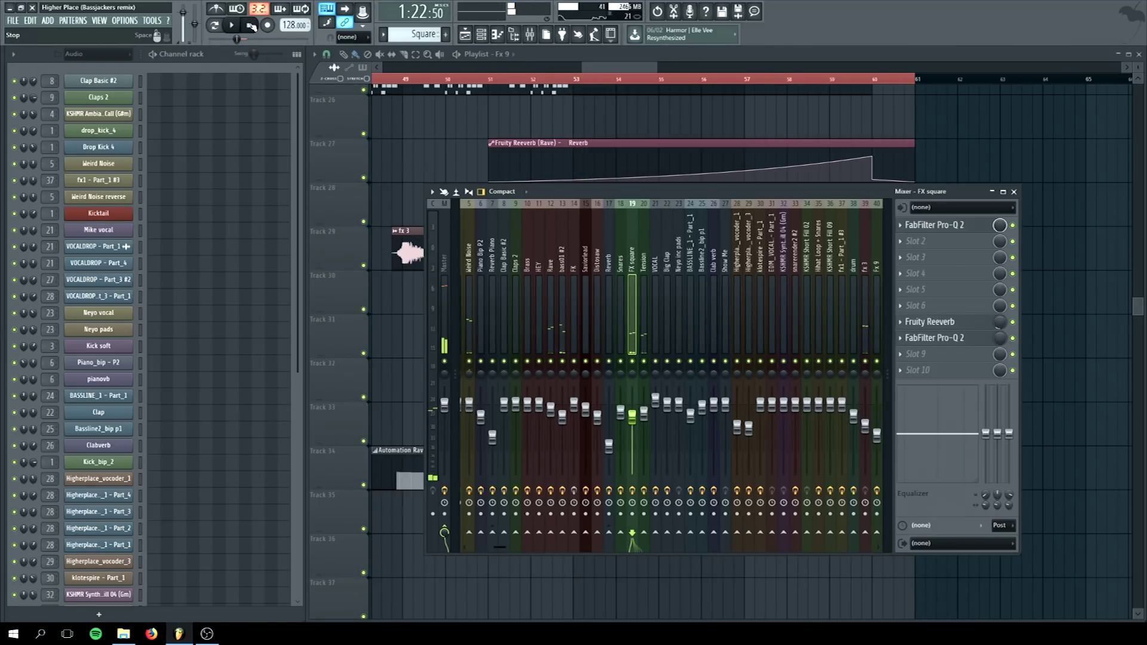
click(1013, 193)
- Look over the buildup's effect and automation clips on playlist tracks 27 to 34 leading up to bar 61
scroll(1050, 248, up, 2)
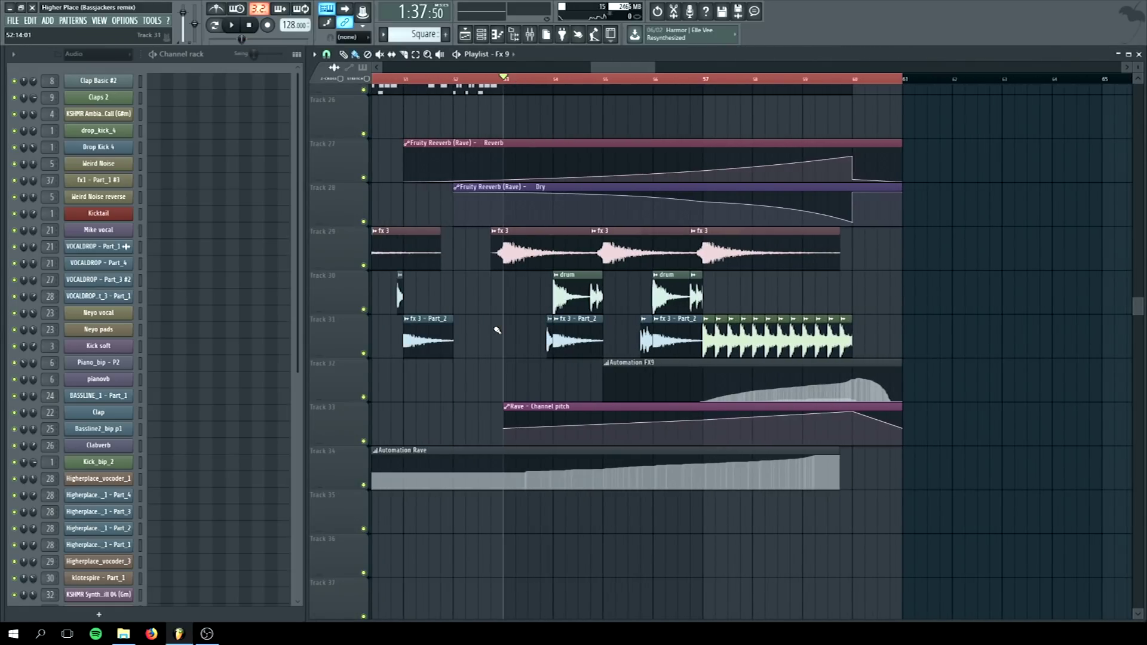
scroll(497, 330, down, 3)
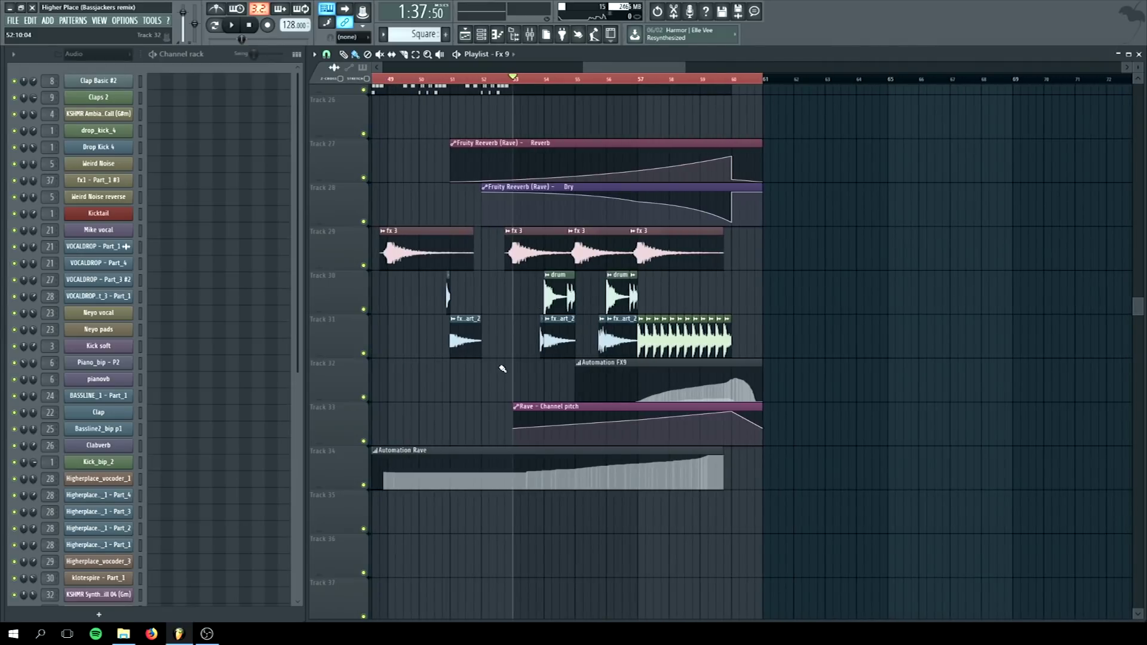
key(space)
scroll(502, 368, down, 1)
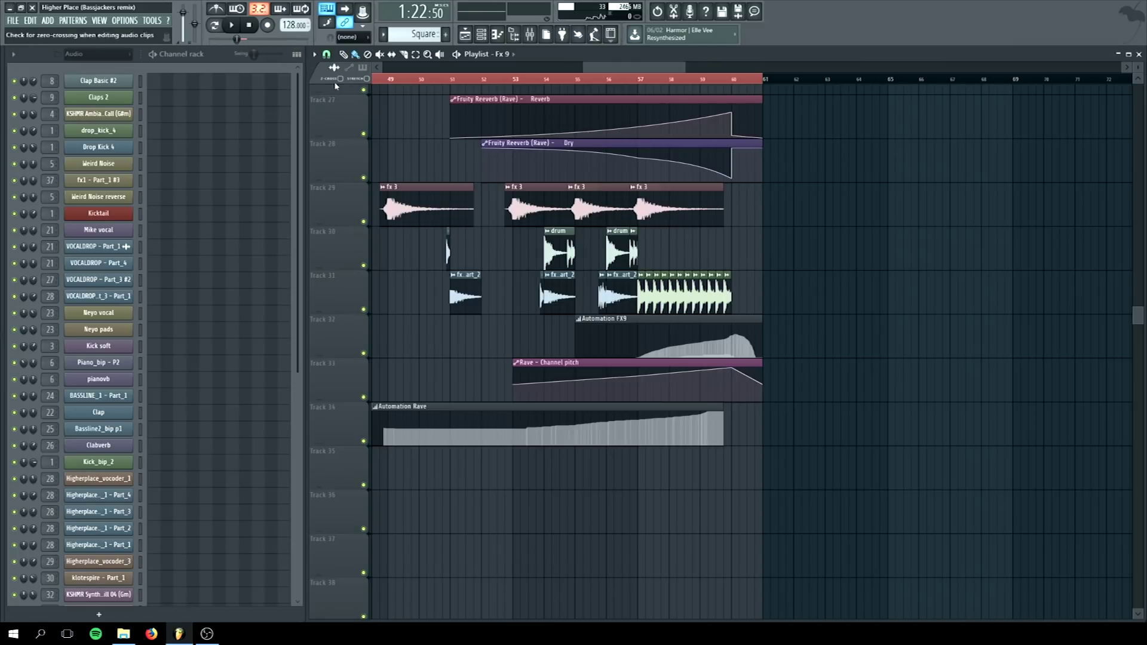
- Select the first four bars of the drop in the playlist, from bar 61 to bar 65
scroll(475, 253, up, 8)
scroll(473, 249, down, 2)
scroll(474, 252, up, 5)
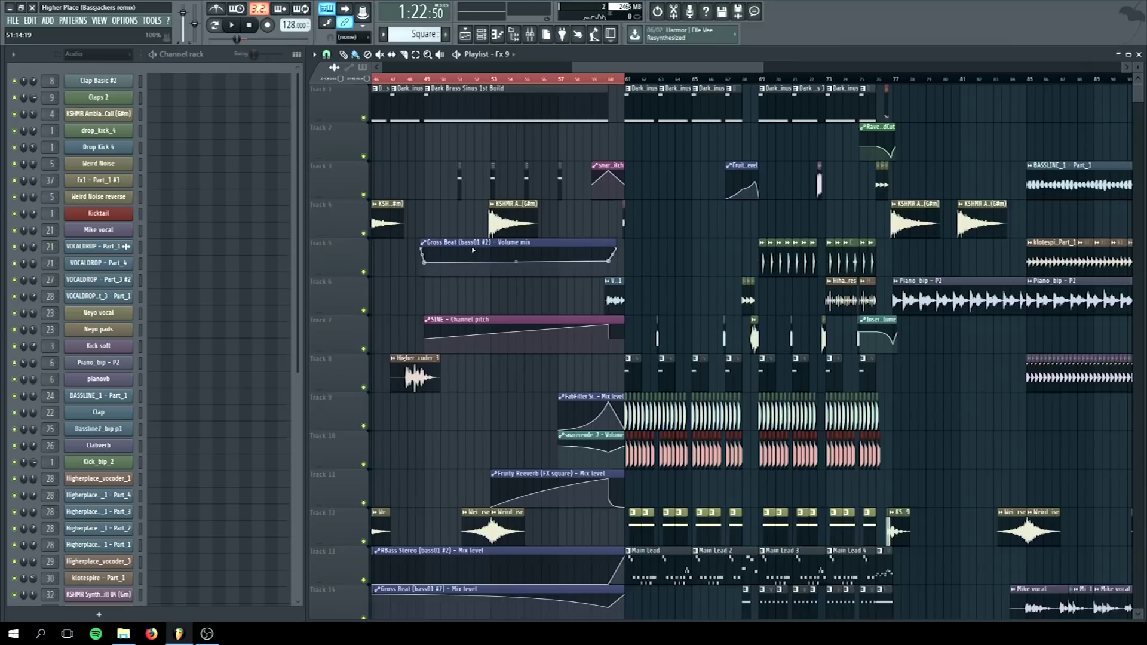
scroll(473, 250, down, 2)
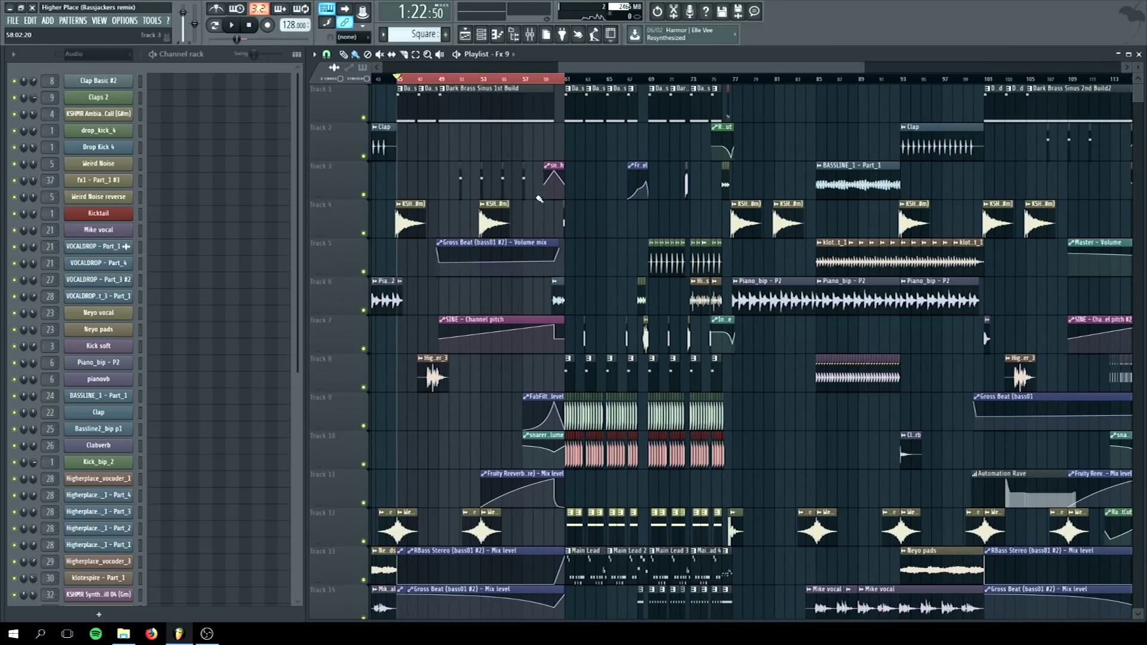
scroll(536, 199, up, 2)
click(506, 79)
drag(431, 79, 638, 79)
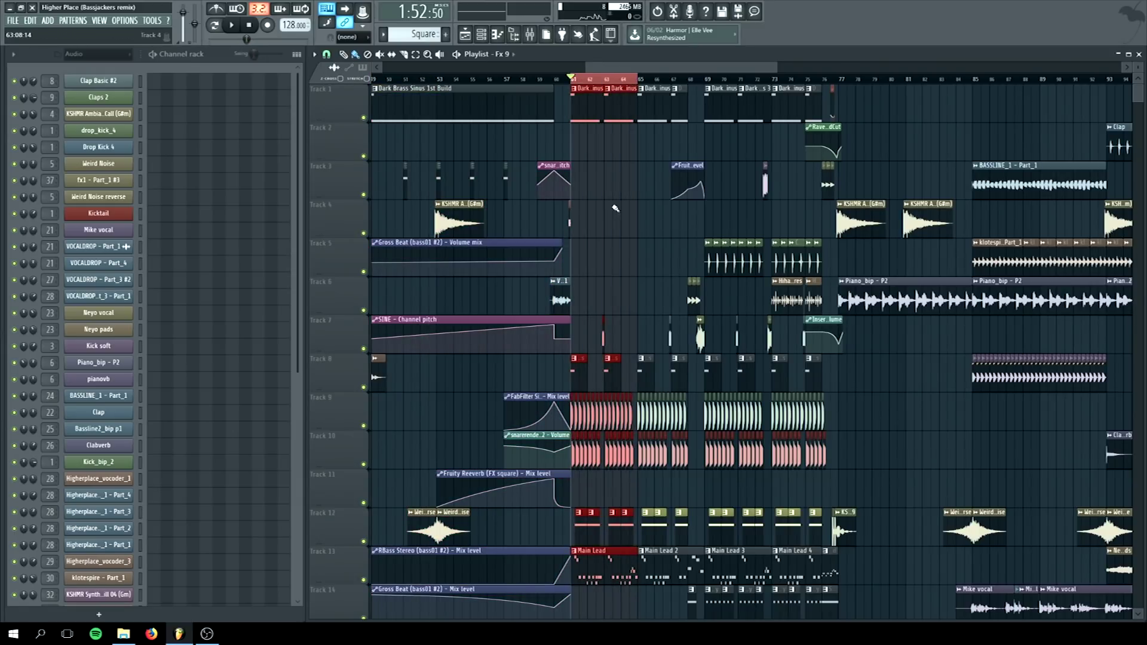
scroll(592, 237, down, 5)
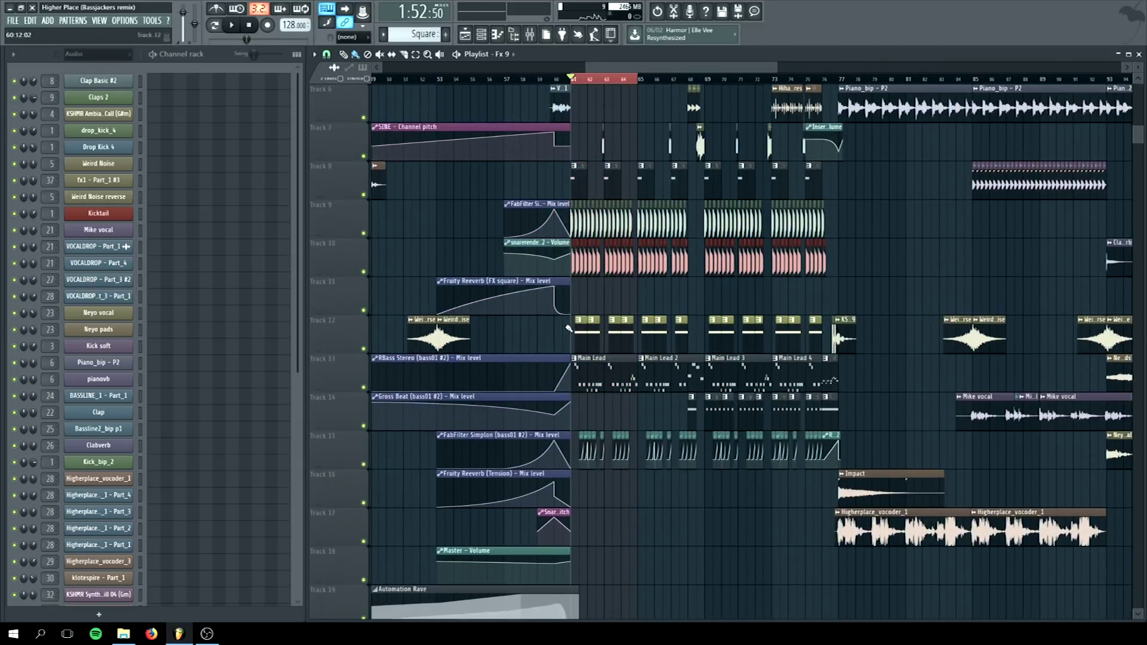
scroll(591, 238, up, 6)
scroll(605, 327, down, 4)
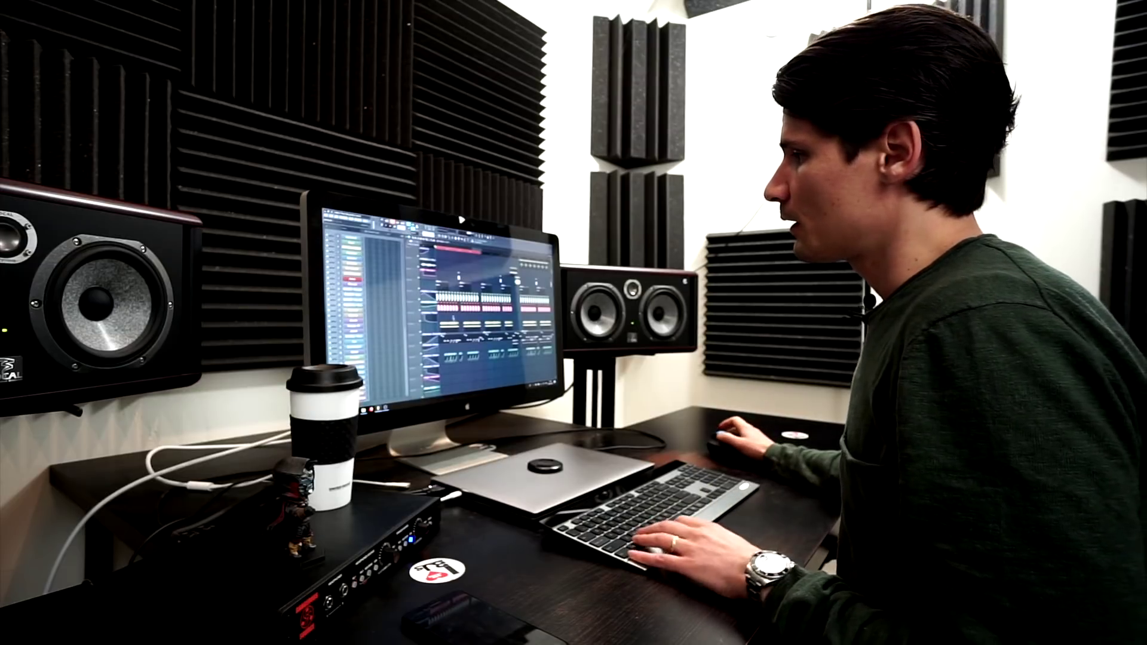
scroll(486, 304, down, 3)
scroll(352, 287, down, 3)
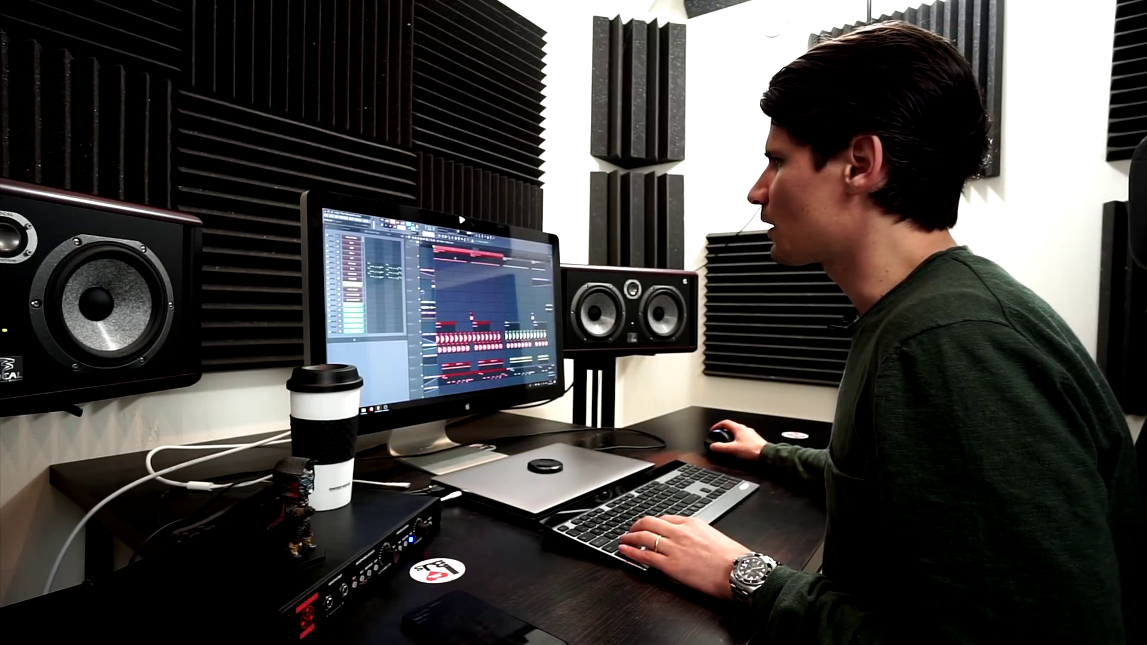
click(351, 248)
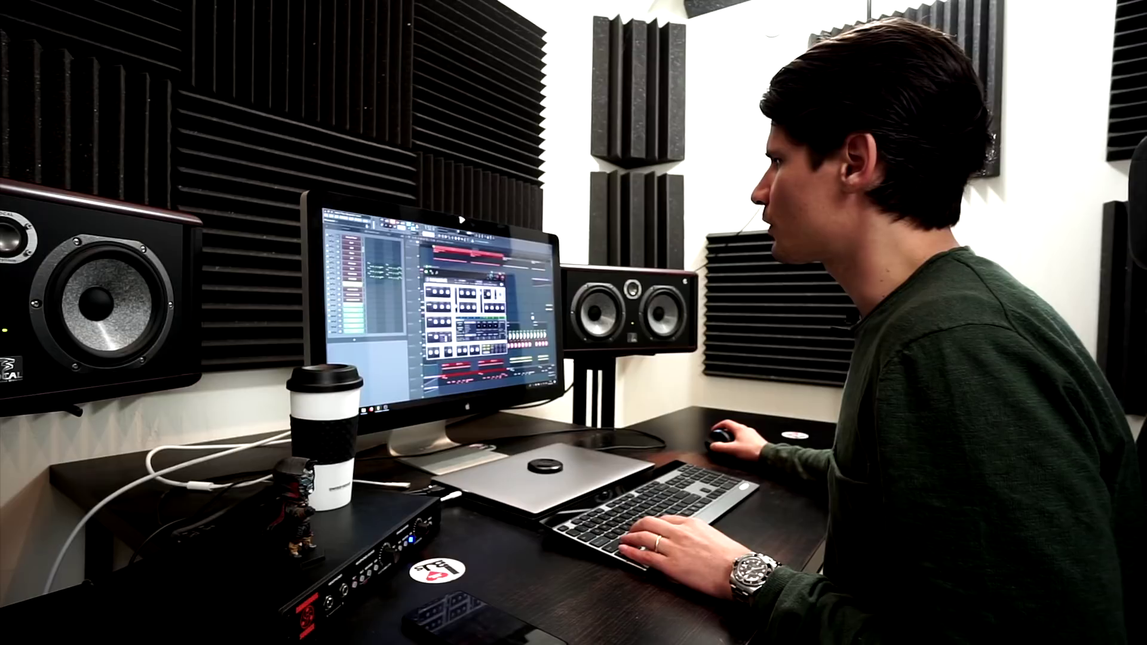
click(501, 275)
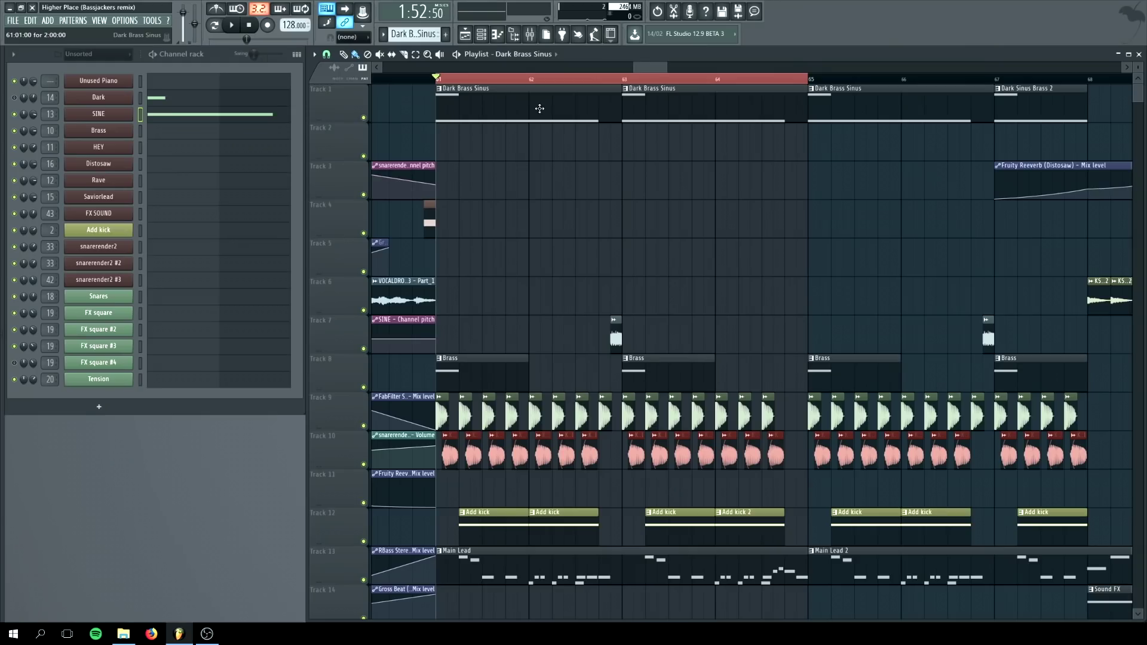
- Mute the SINE channel, enable the Dark channel, and select bars 61 and 62 of the drop in the playlist
drag(17, 117, 19, 99)
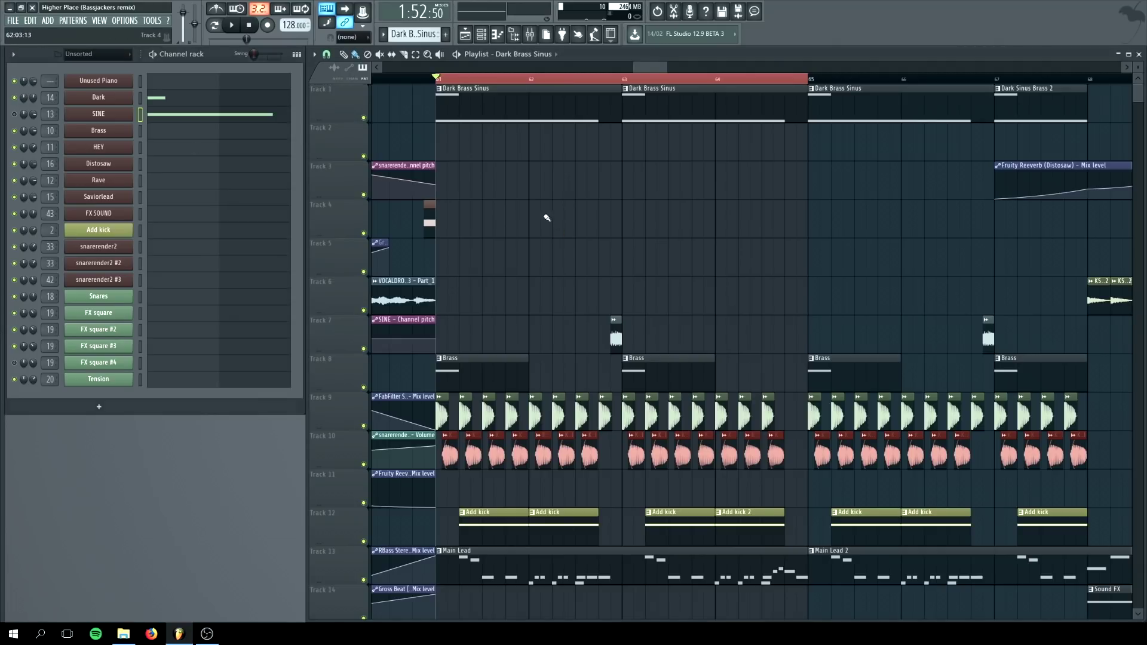
drag(437, 80, 622, 80)
ctrl+right_click(609, 102)
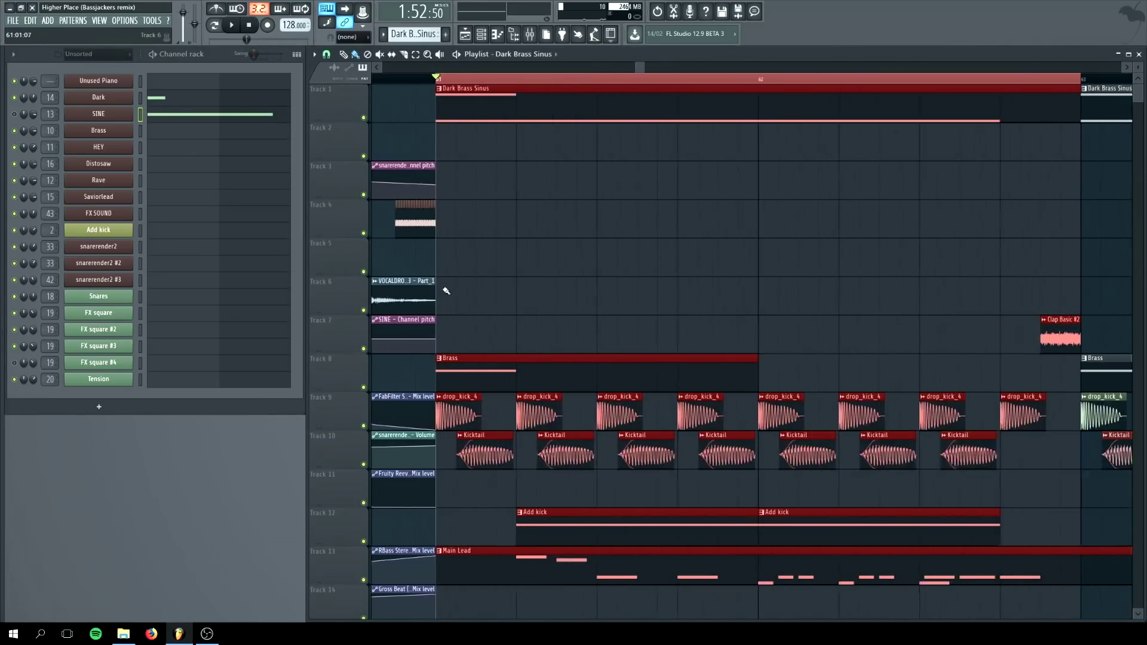
- Play the selected two bars of the drop twice, stop playback, and clear the playlist selection
key(space)
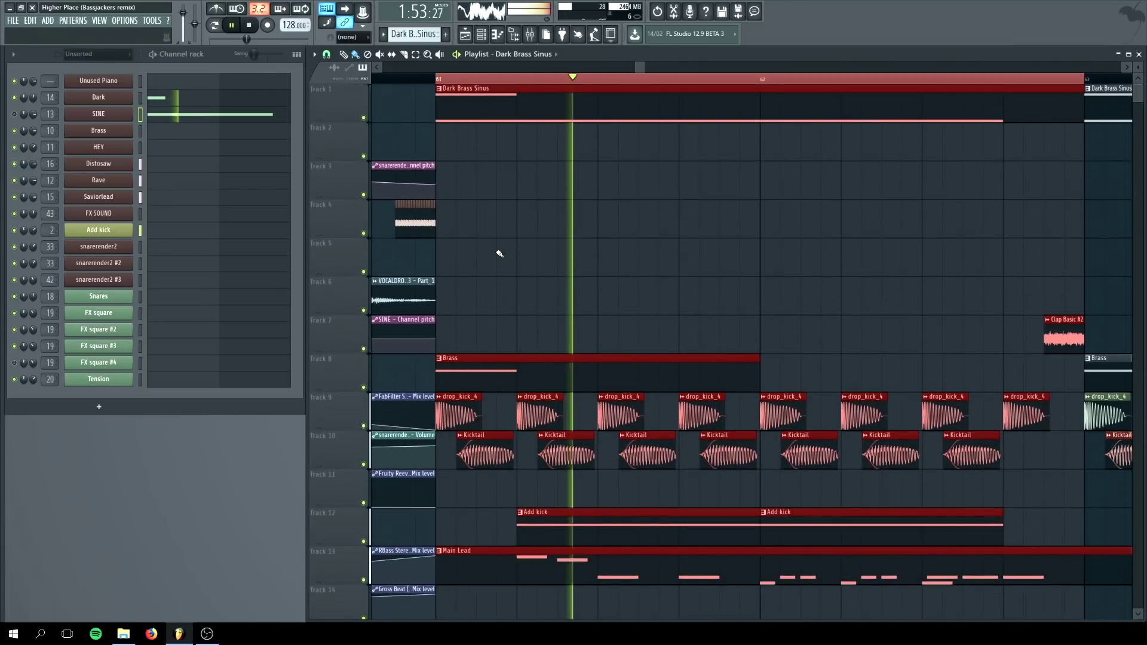
scroll(504, 253, down, 2)
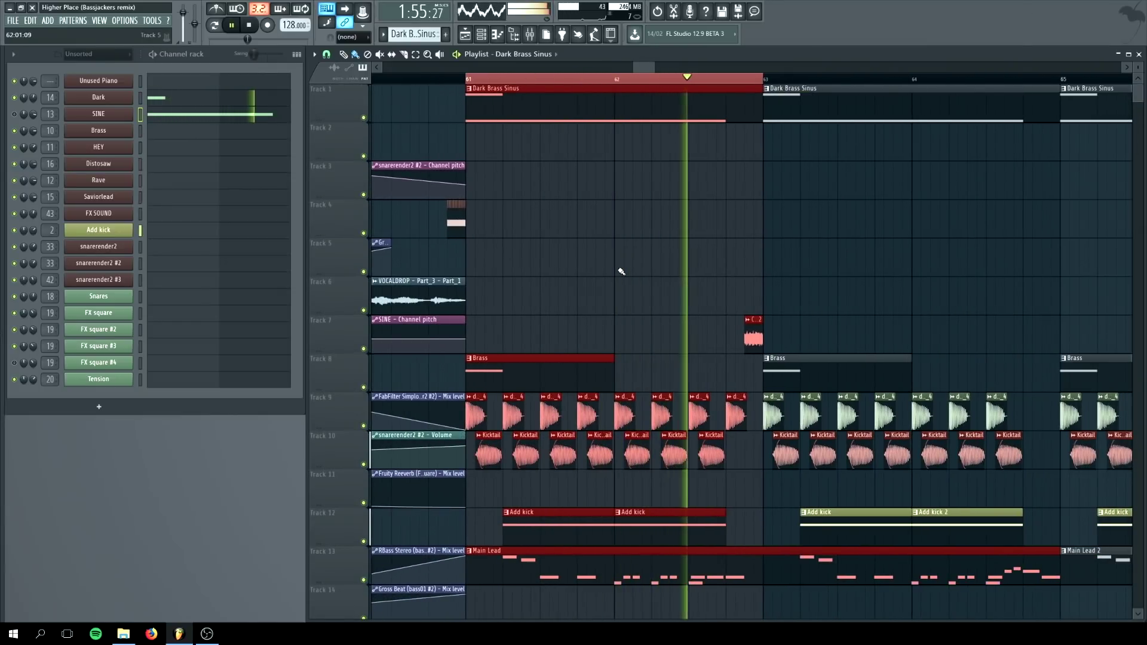
key(space)
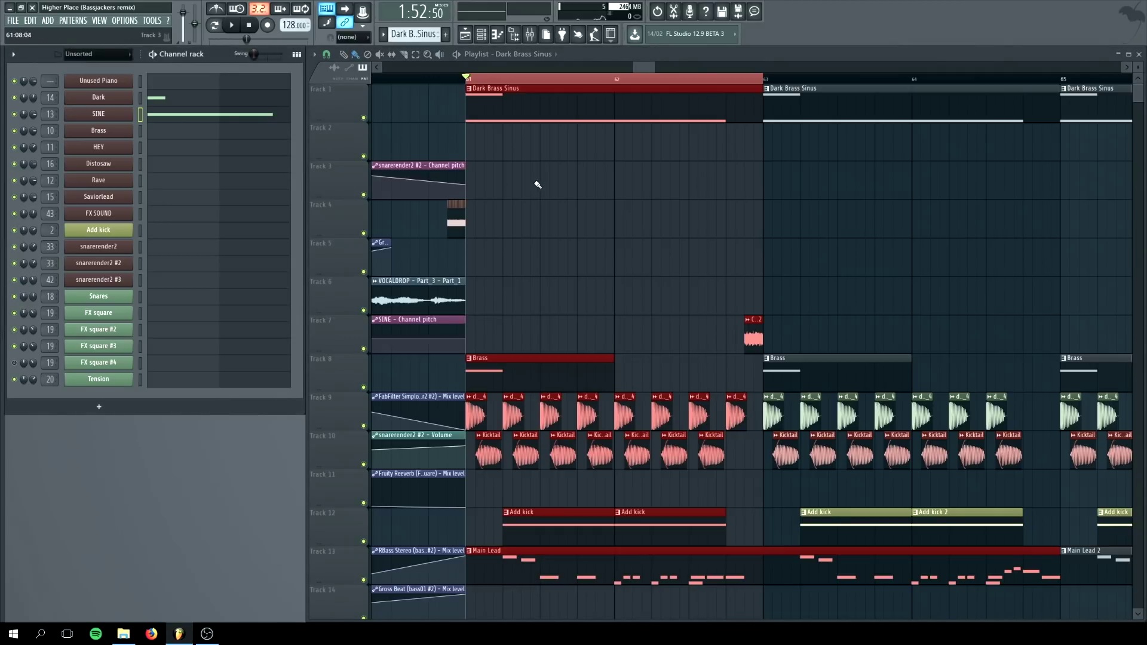
key(space)
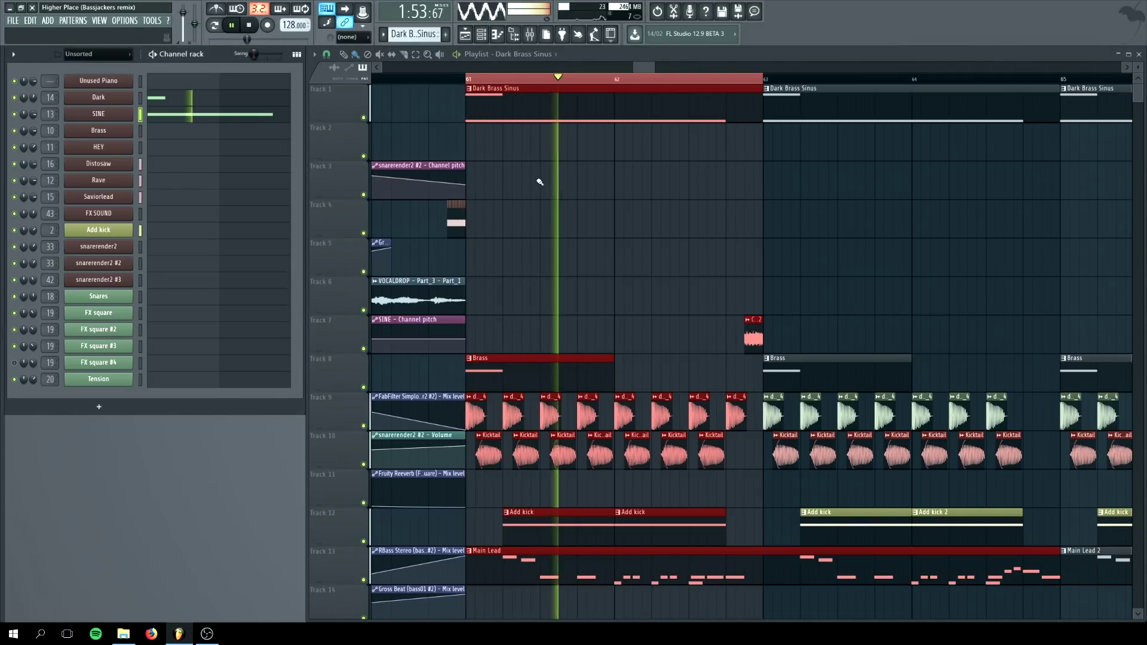
click(249, 27)
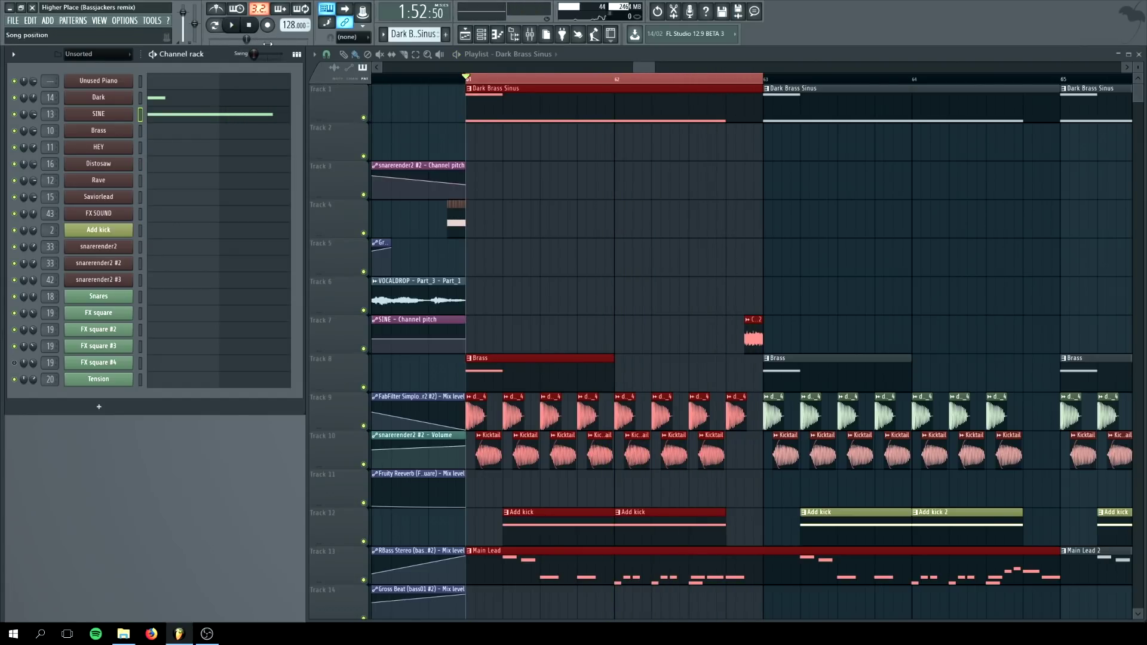
click(545, 206)
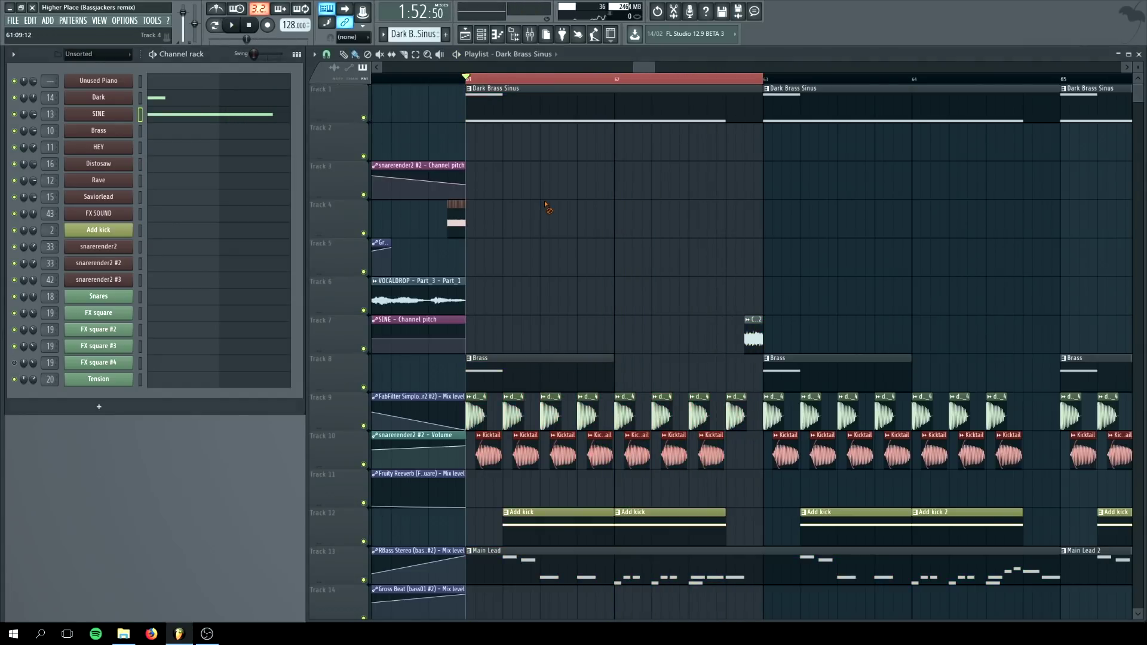
- Open the mute and solo options of the SINE channel
right_click(15, 116)
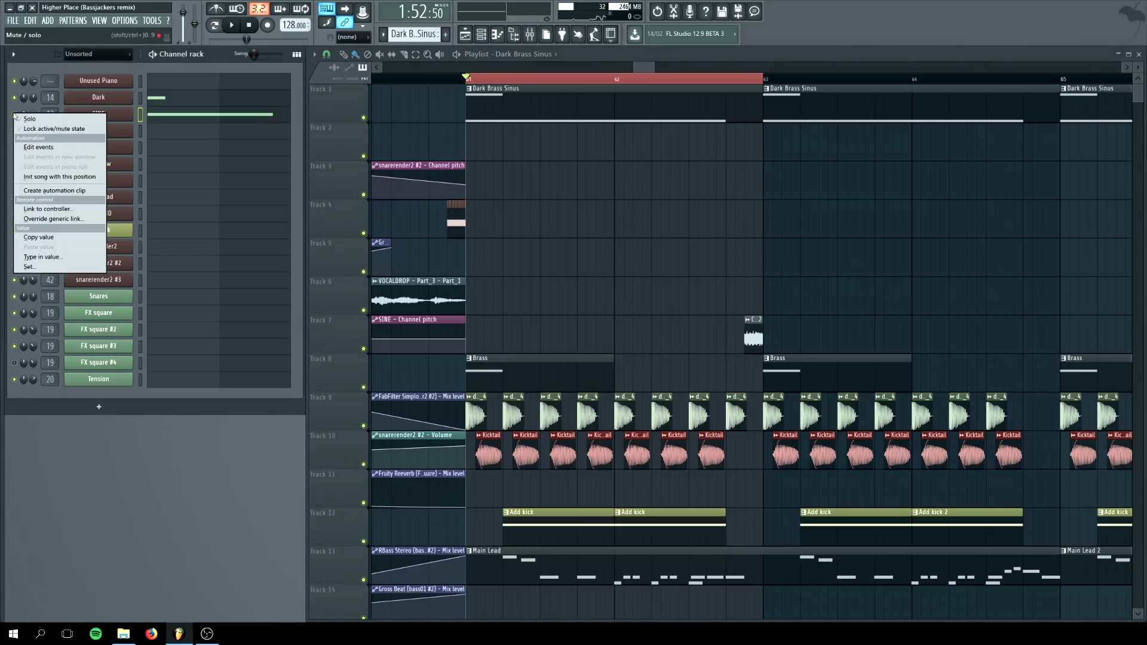
- Solo the SINE channel and play the looped Dark Brass Sinus section to hear it alone
click(31, 118)
key(space)
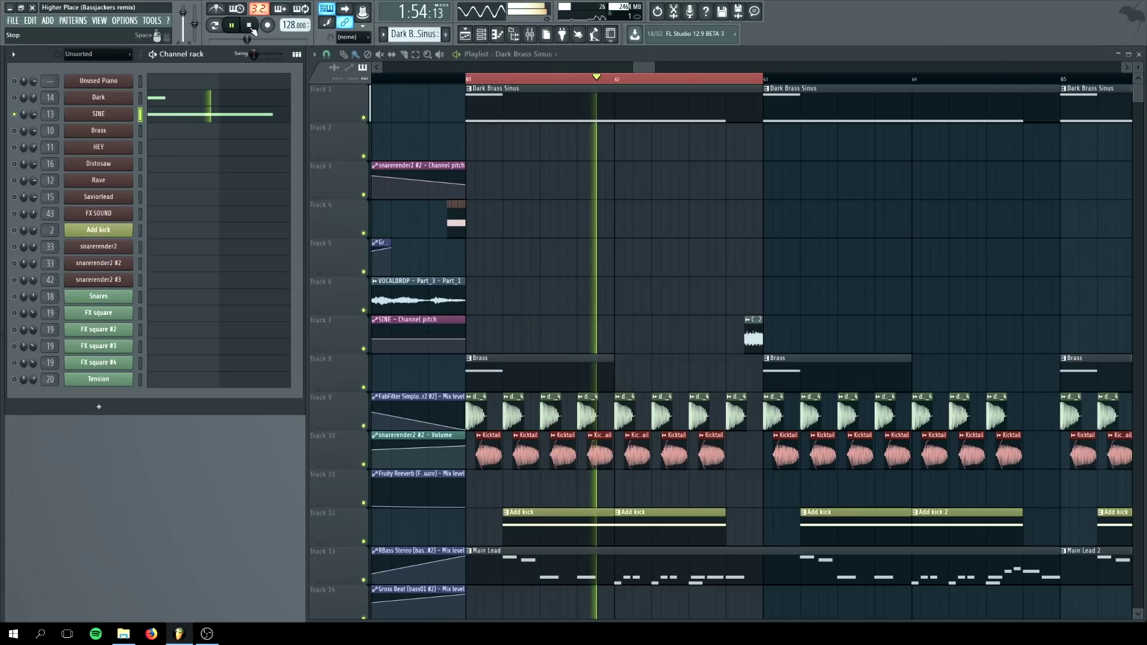
click(251, 28)
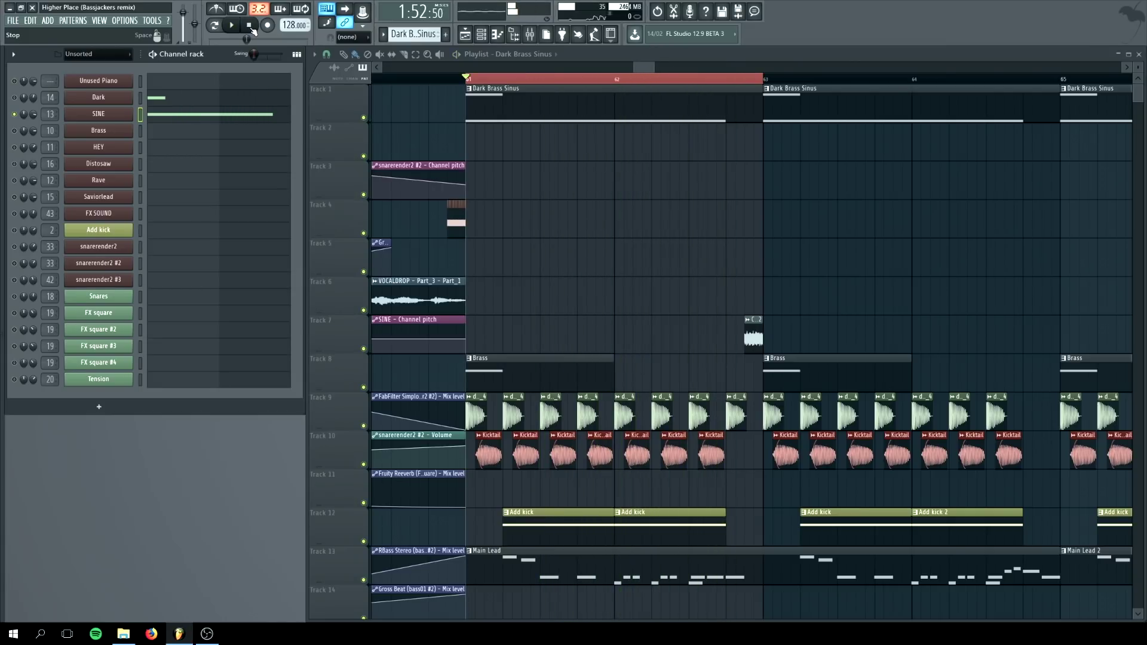
scroll(552, 172, down, 3)
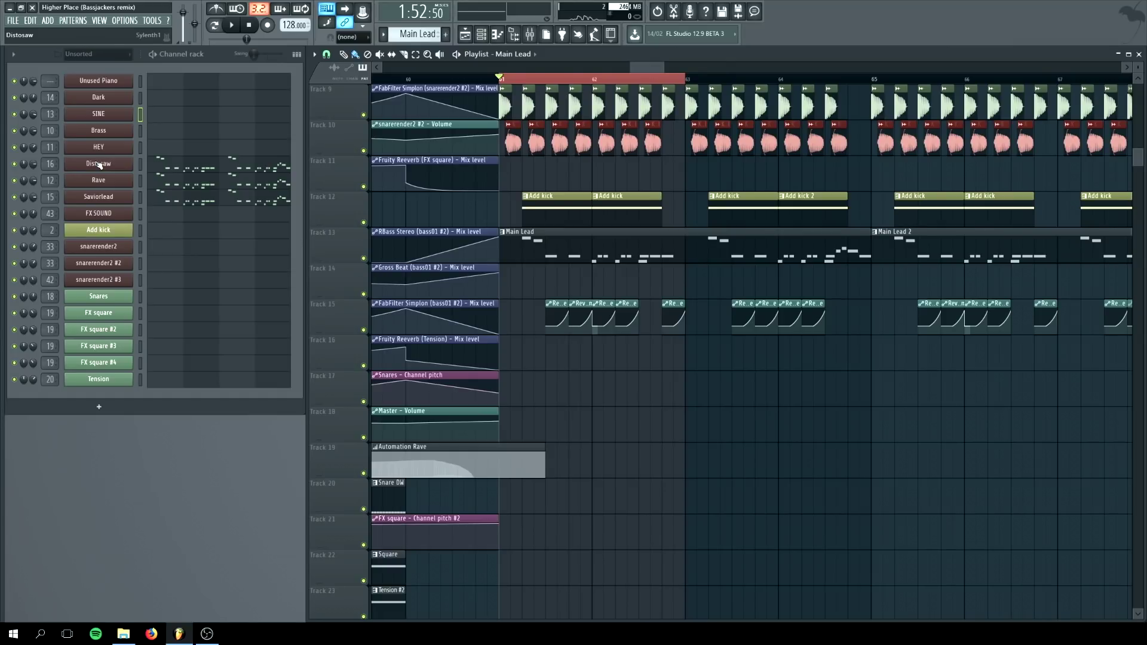
- Solo the Distosaw channel and audition the Main Lead pattern with only that sound
click(98, 147)
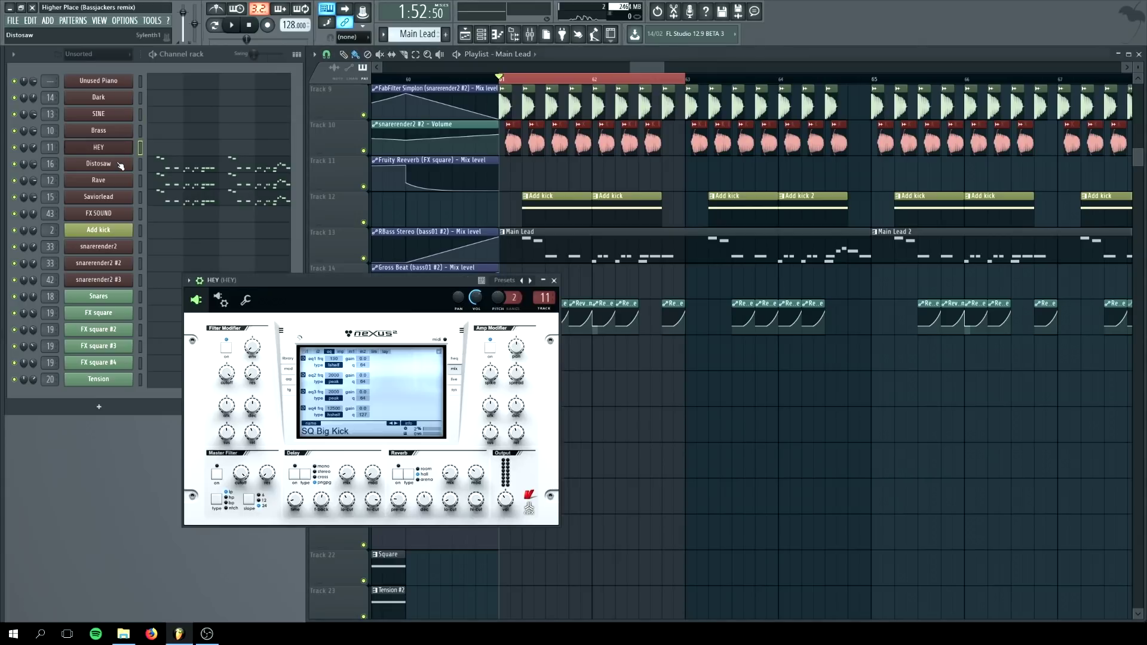
click(99, 163)
right_click(14, 163)
click(29, 172)
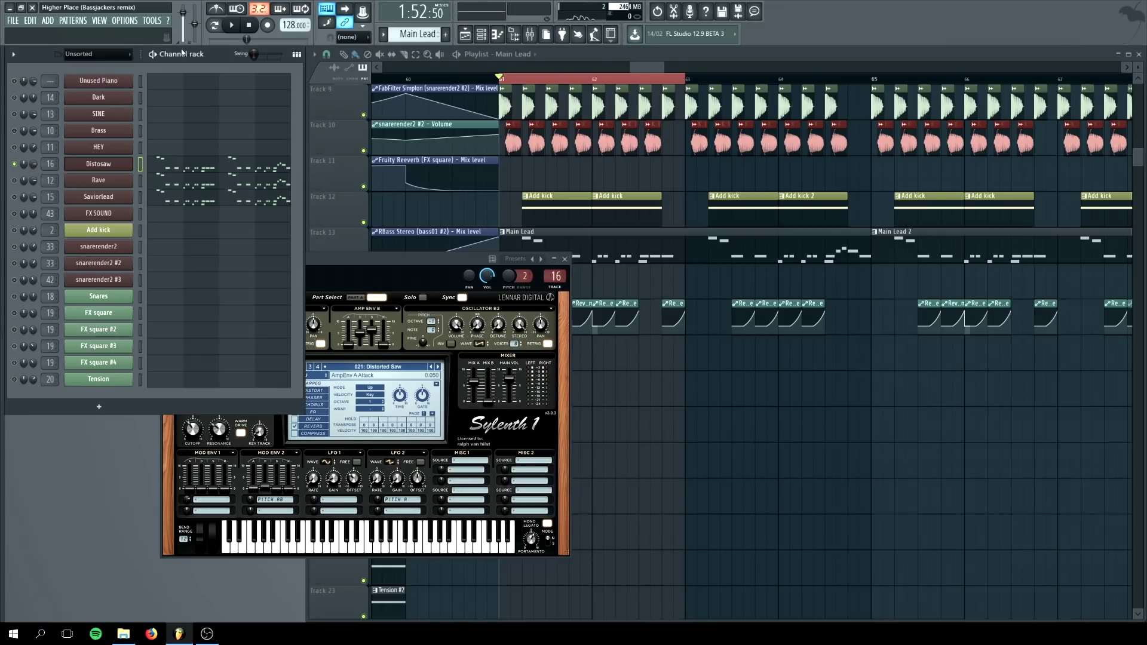
click(231, 25)
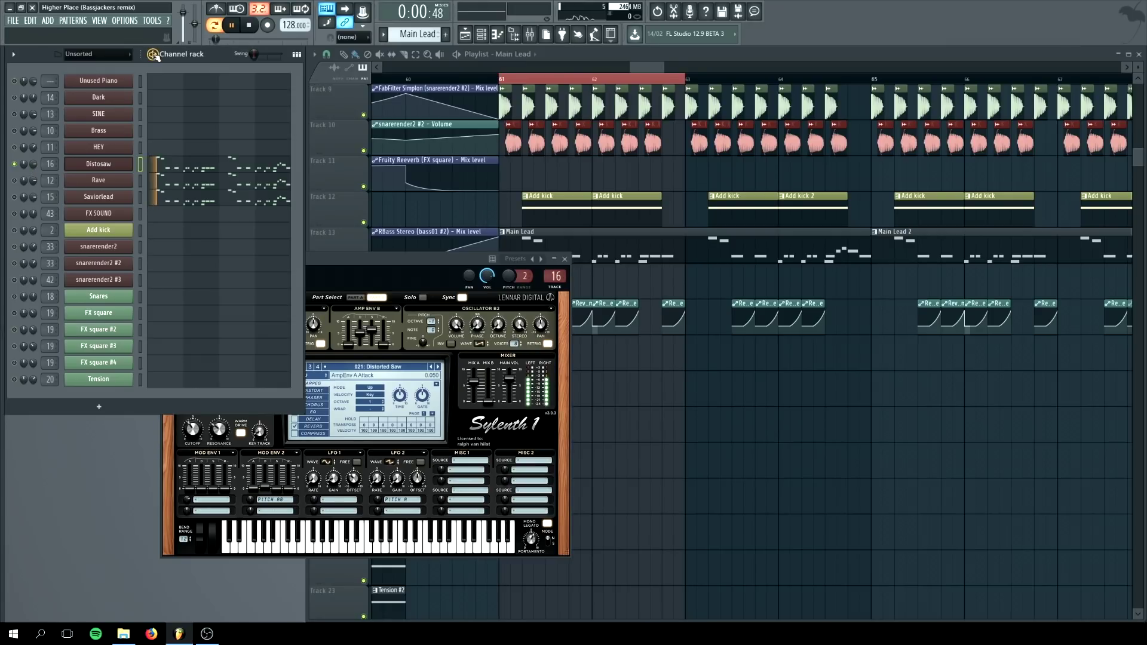
click(249, 25)
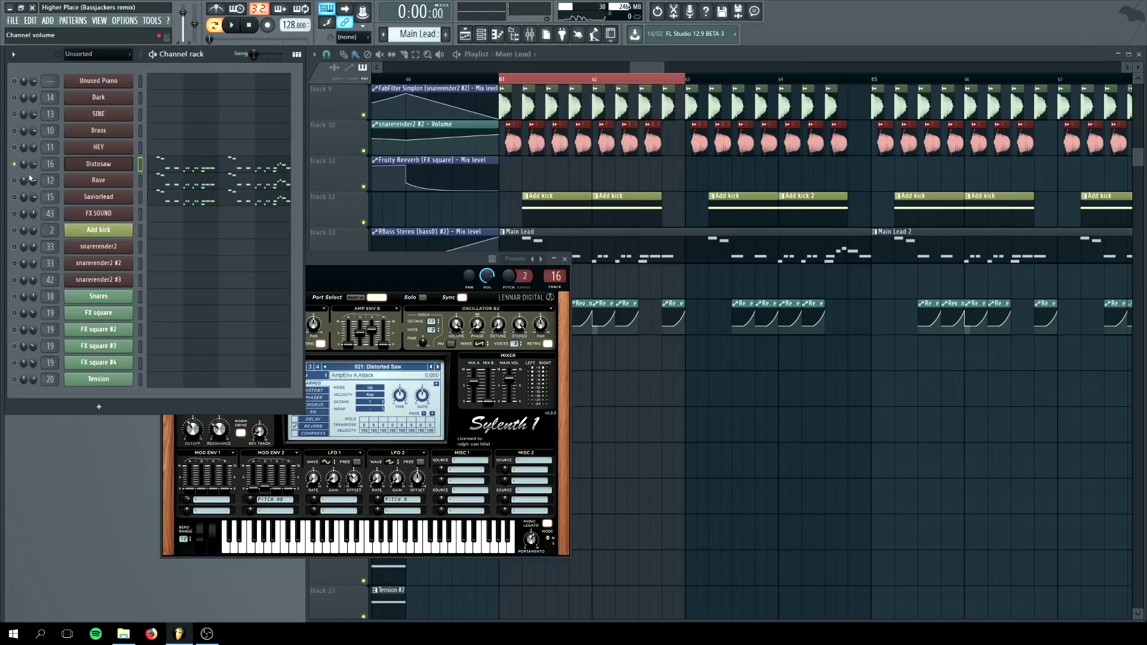
- Audition the Main Lead pattern with only the Rave channel active, and check the preset in its Nexus instrument
click(231, 26)
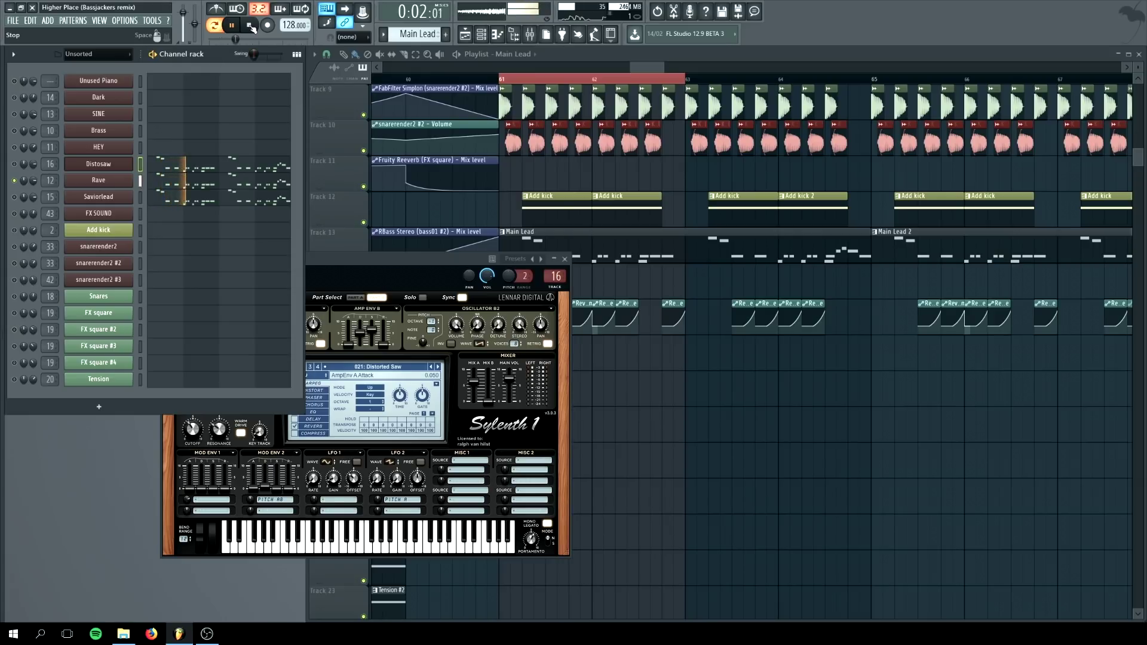
click(250, 26)
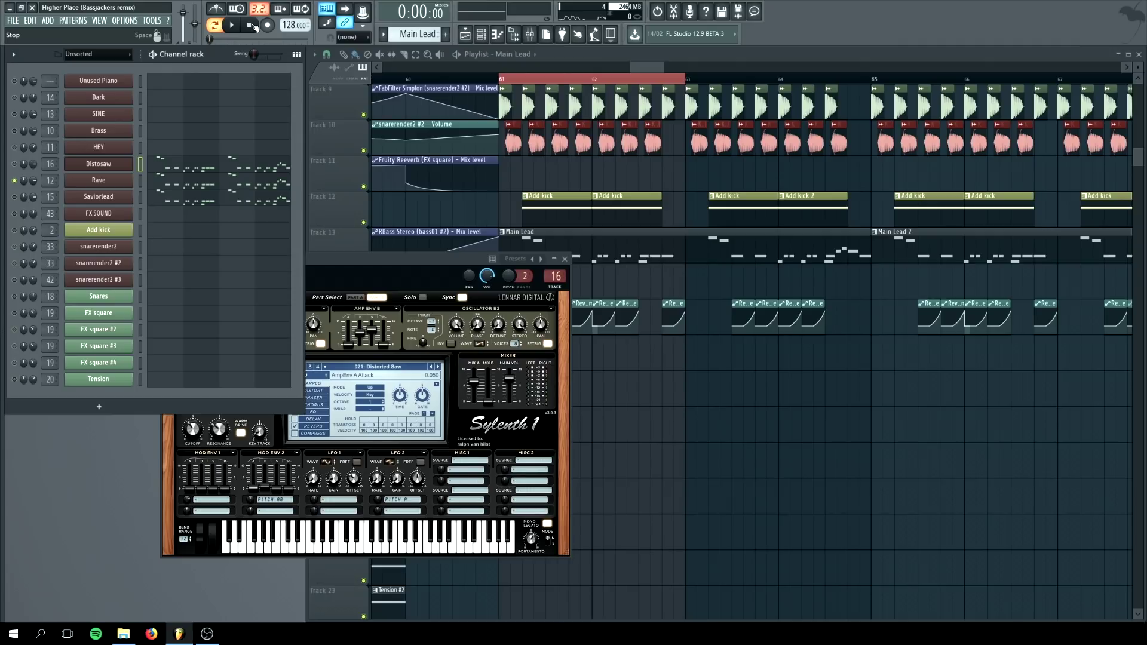
click(111, 179)
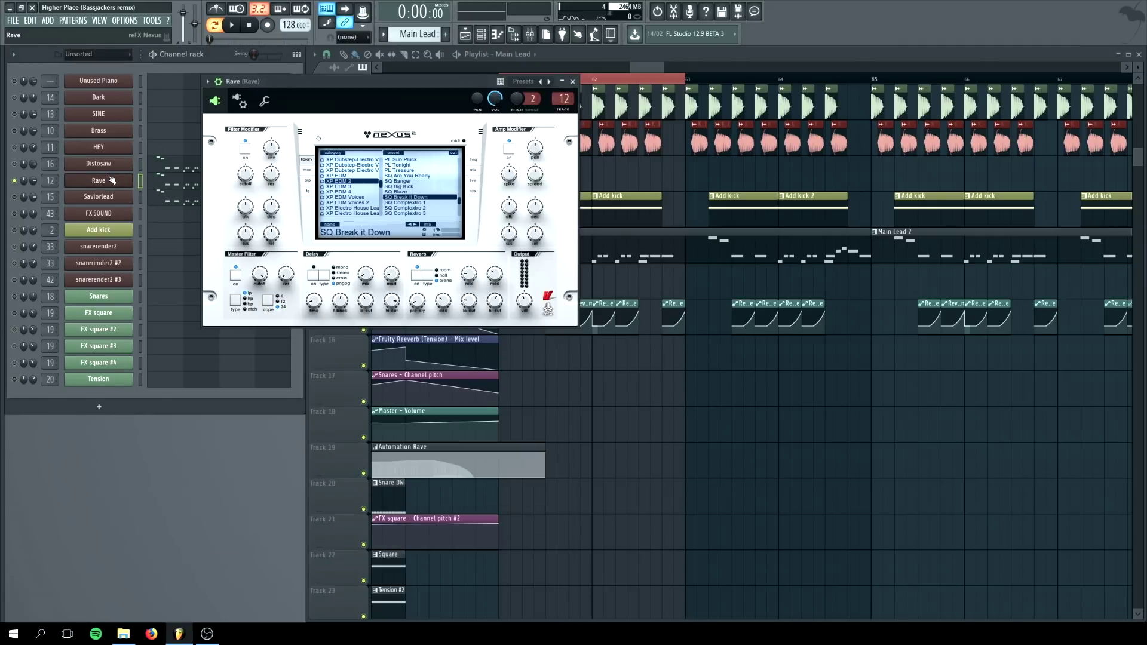
click(572, 82)
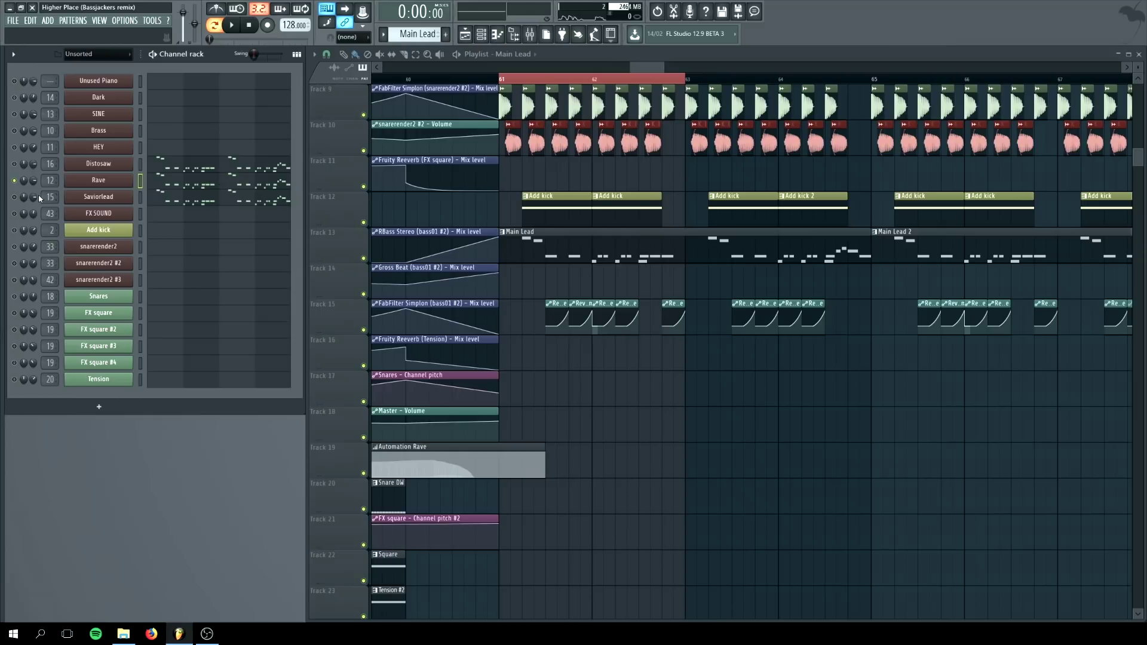
- Audition the Main Lead pattern with Saviorlead alone, and again with Rave and Distosaw unmuted to hear all three layers
click(231, 24)
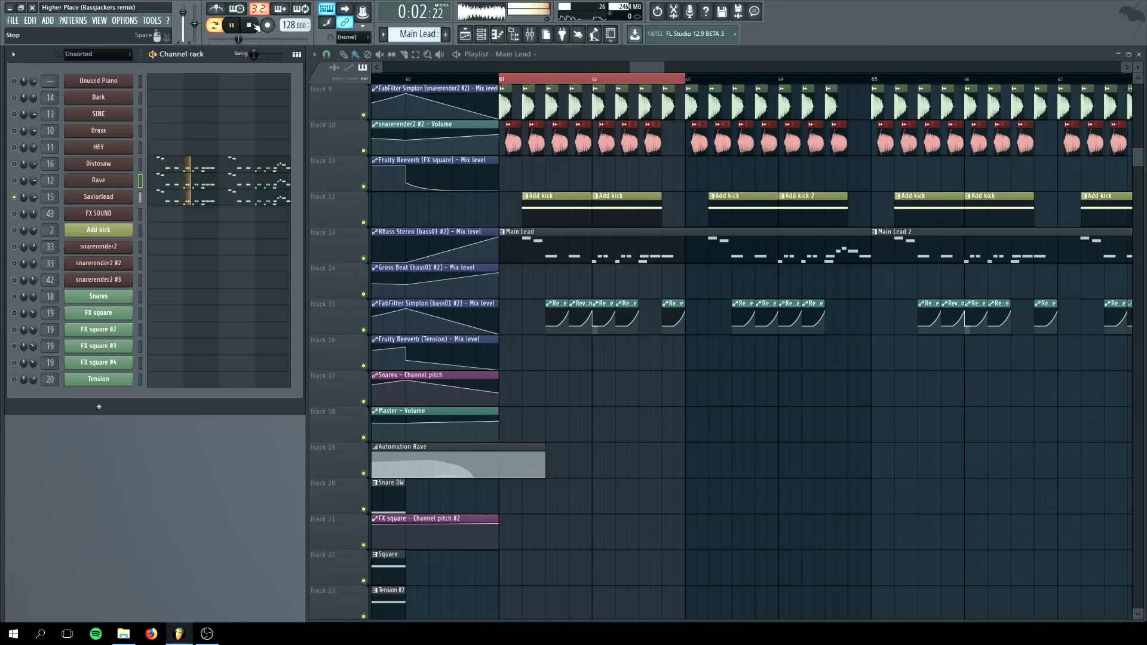
click(254, 25)
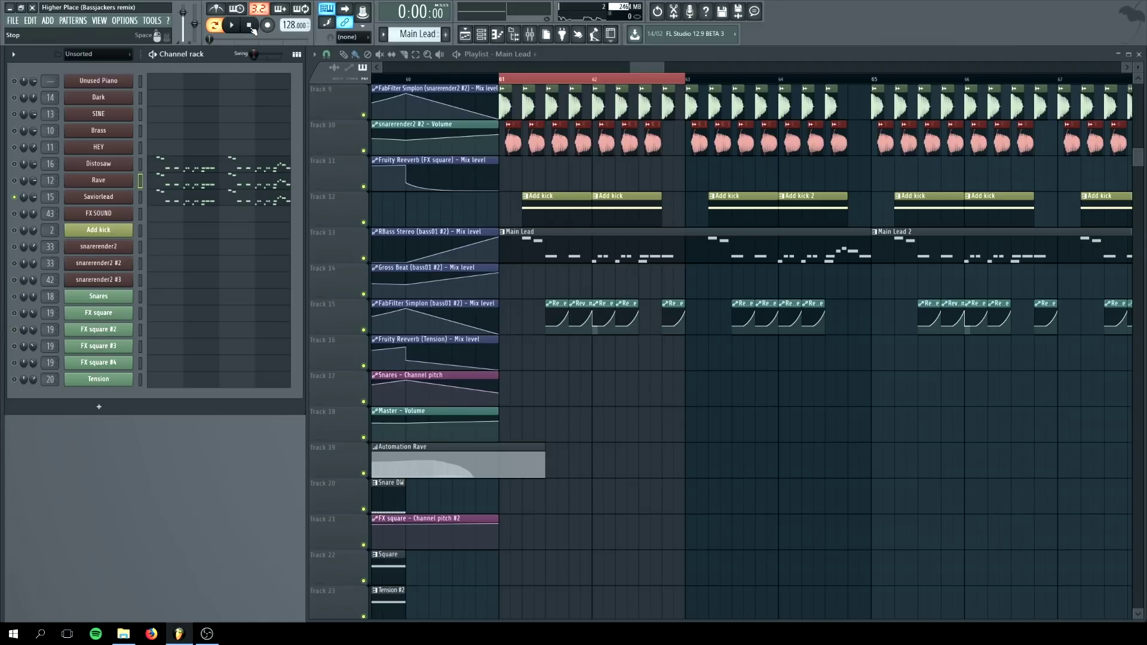
click(14, 179)
click(14, 163)
click(232, 27)
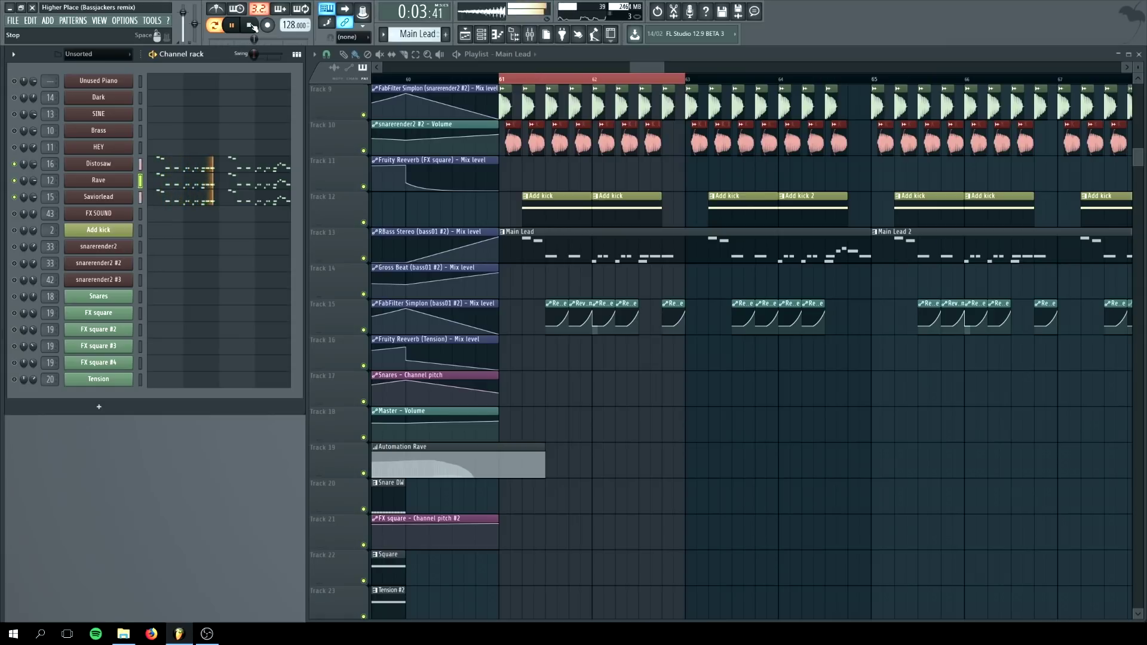
click(252, 27)
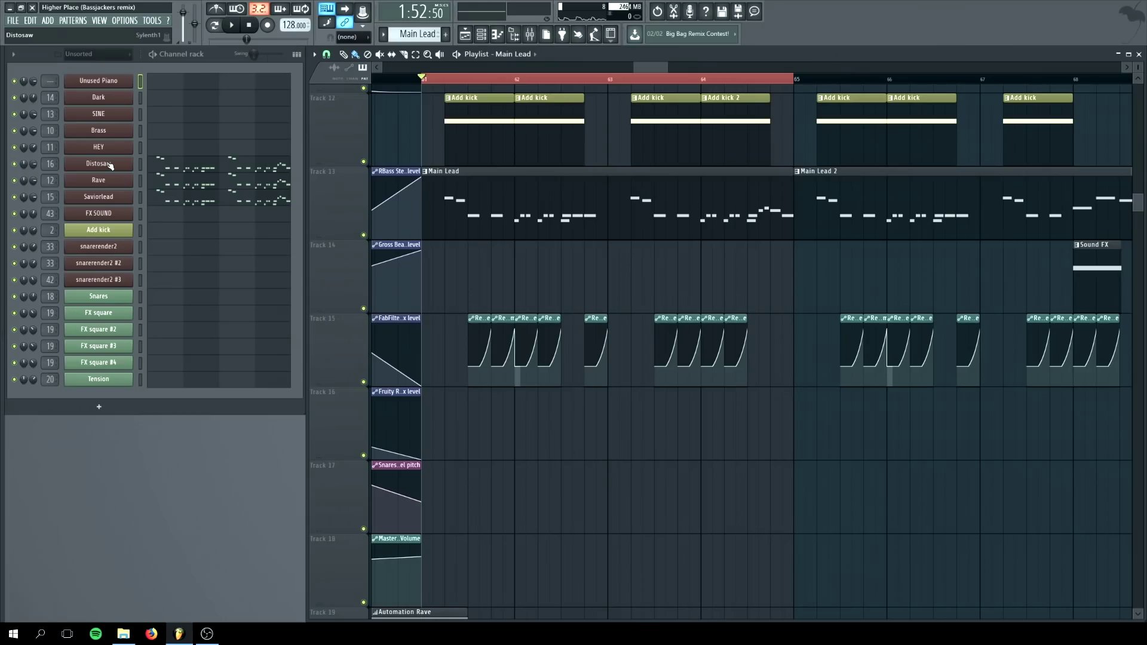
- Mute the Rave and Saviorlead channels and audition Distosaw while viewing its effects chain in the mixer
click(110, 166)
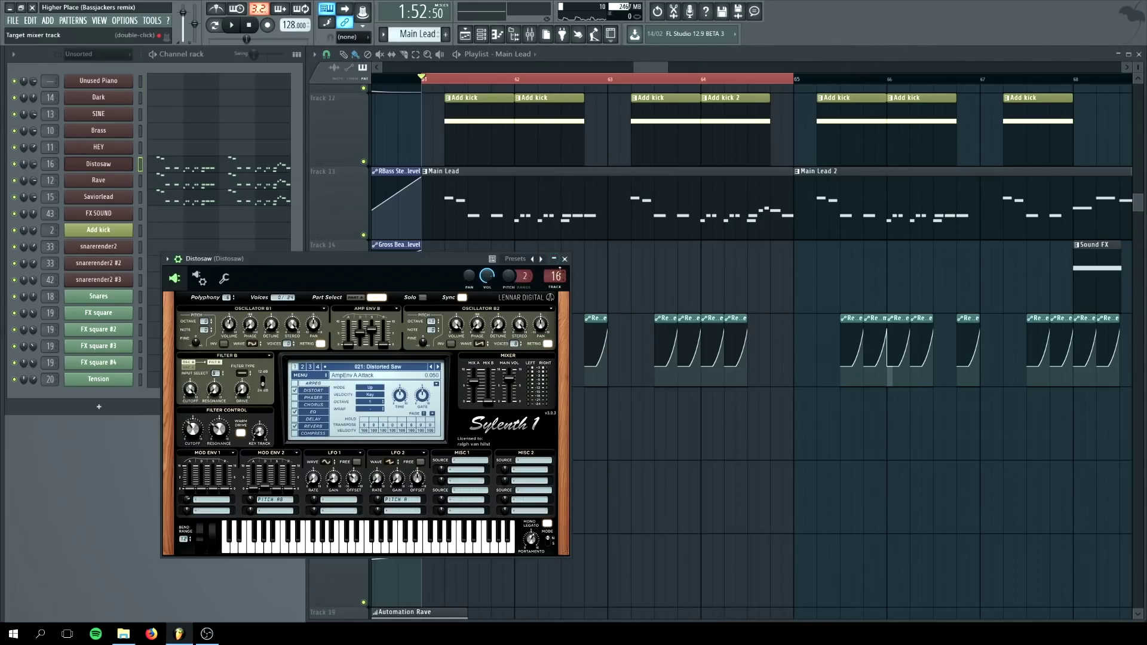
key(F9)
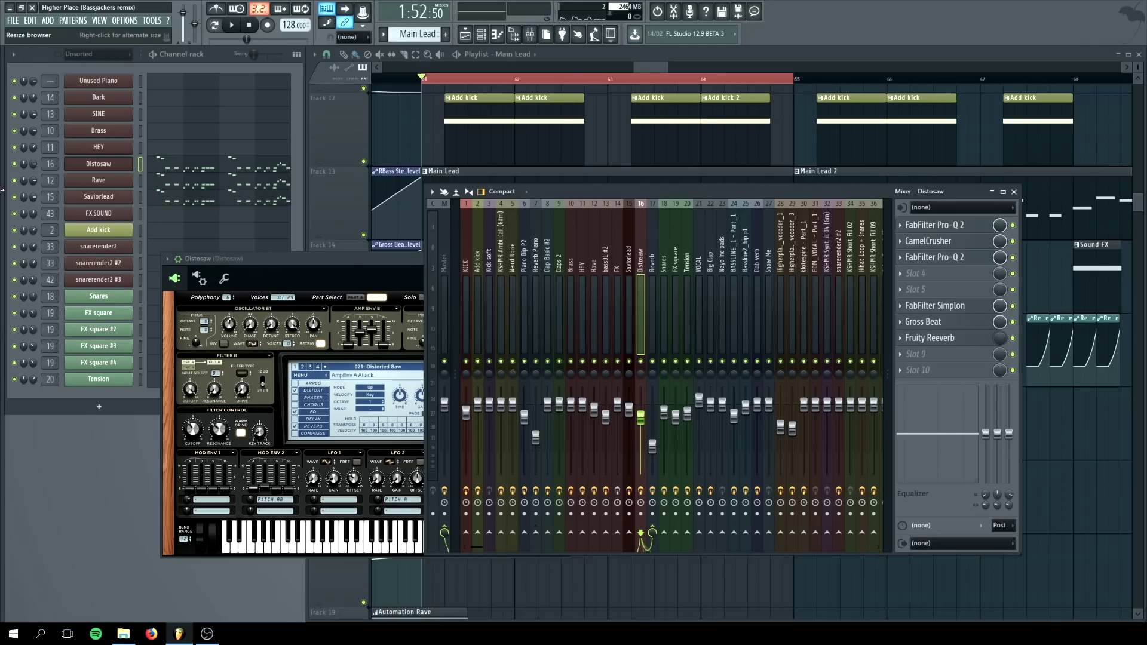
click(21, 183)
click(15, 197)
key(space)
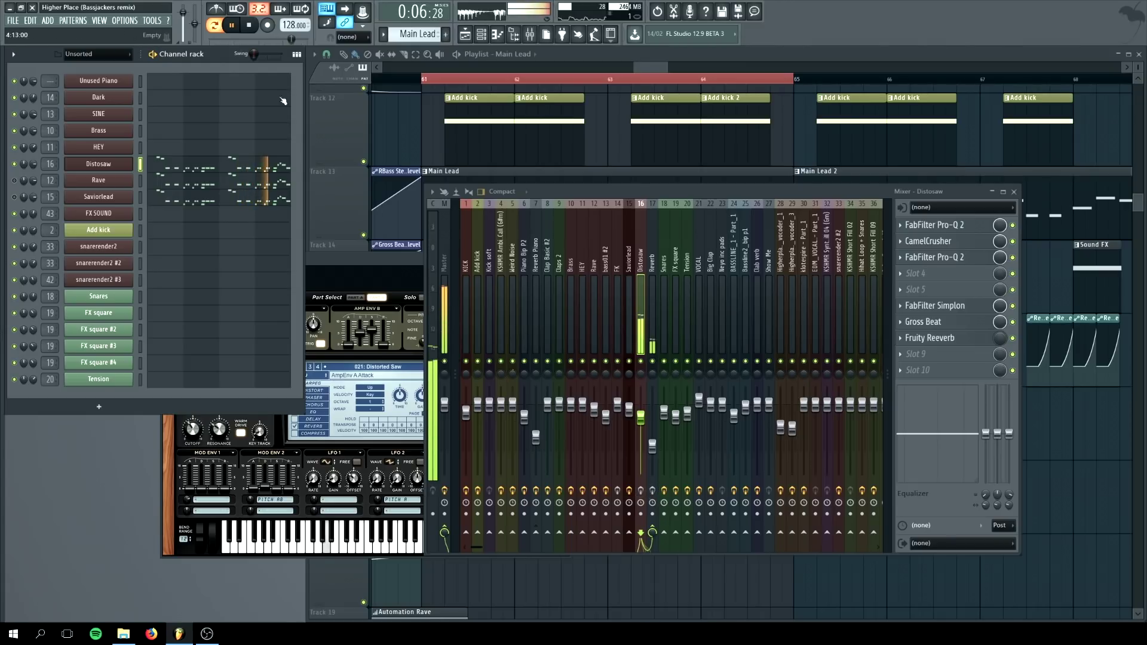
click(251, 26)
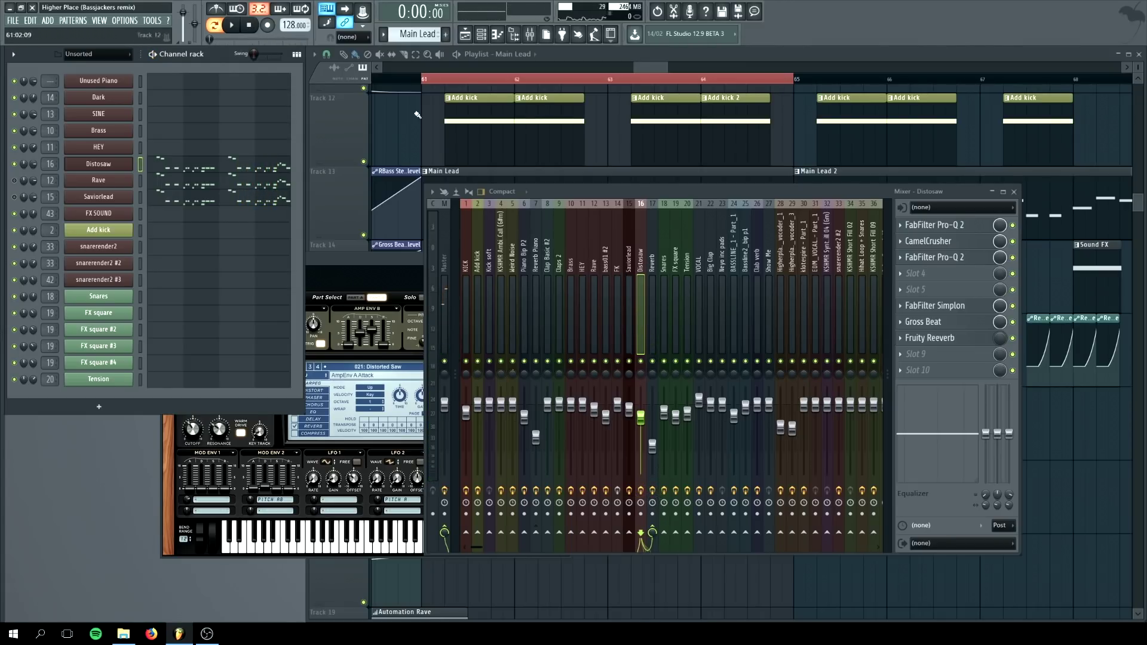
click(232, 26)
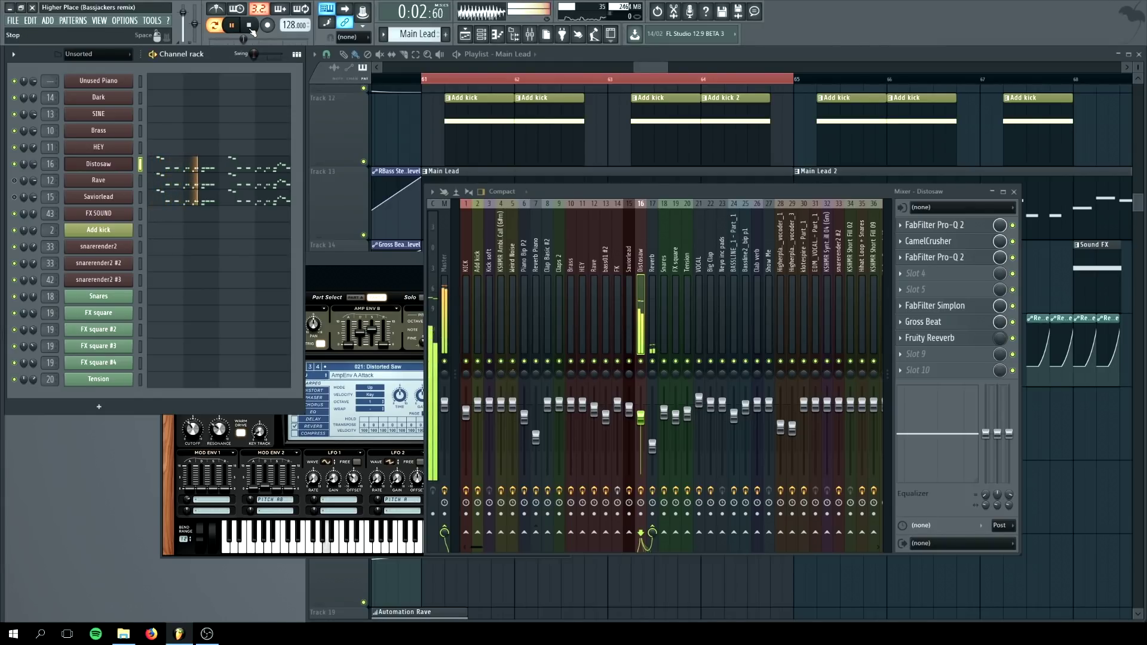
click(250, 26)
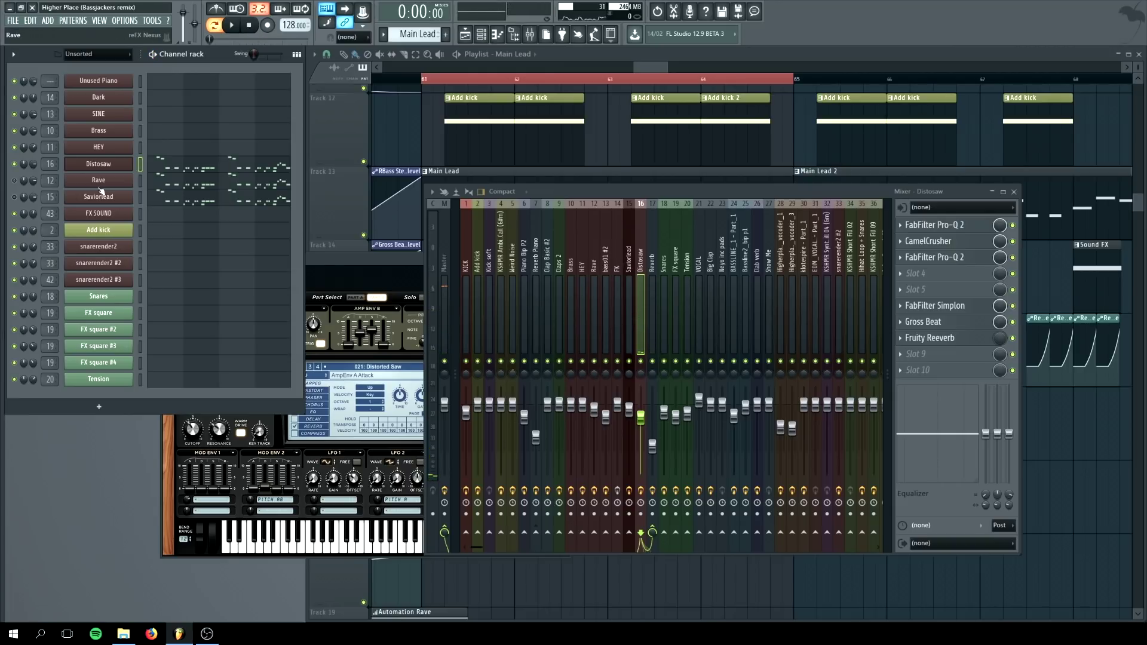
- Inspect the effects chains of the Rave, Saviorlead and Reverb mixer tracks
click(594, 276)
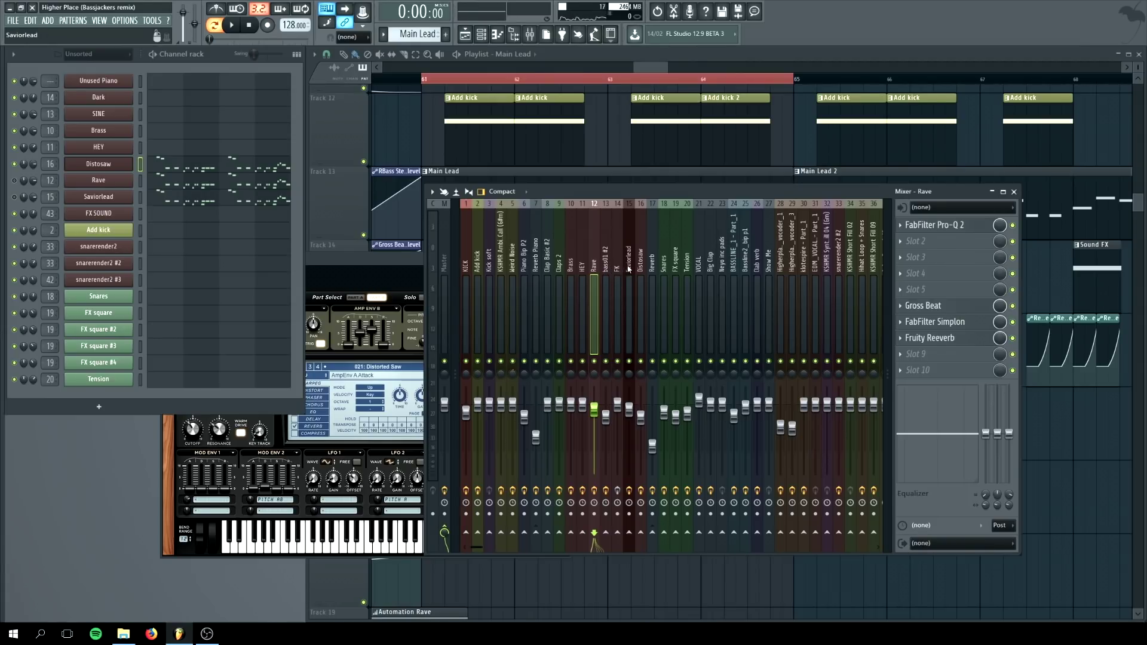
click(629, 269)
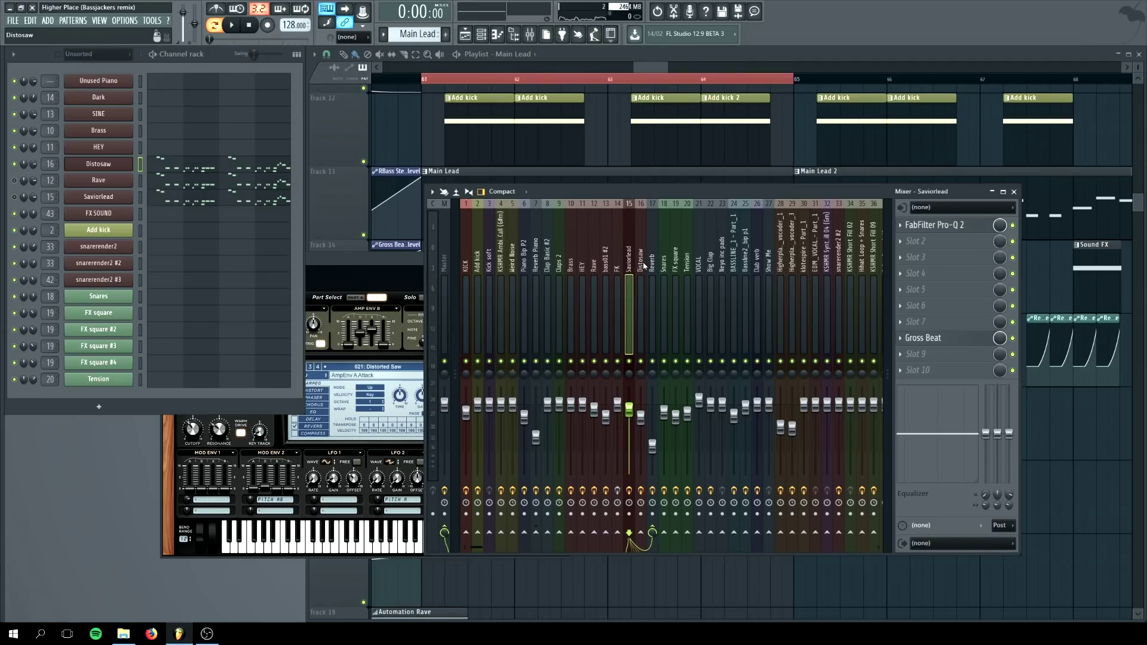
click(652, 268)
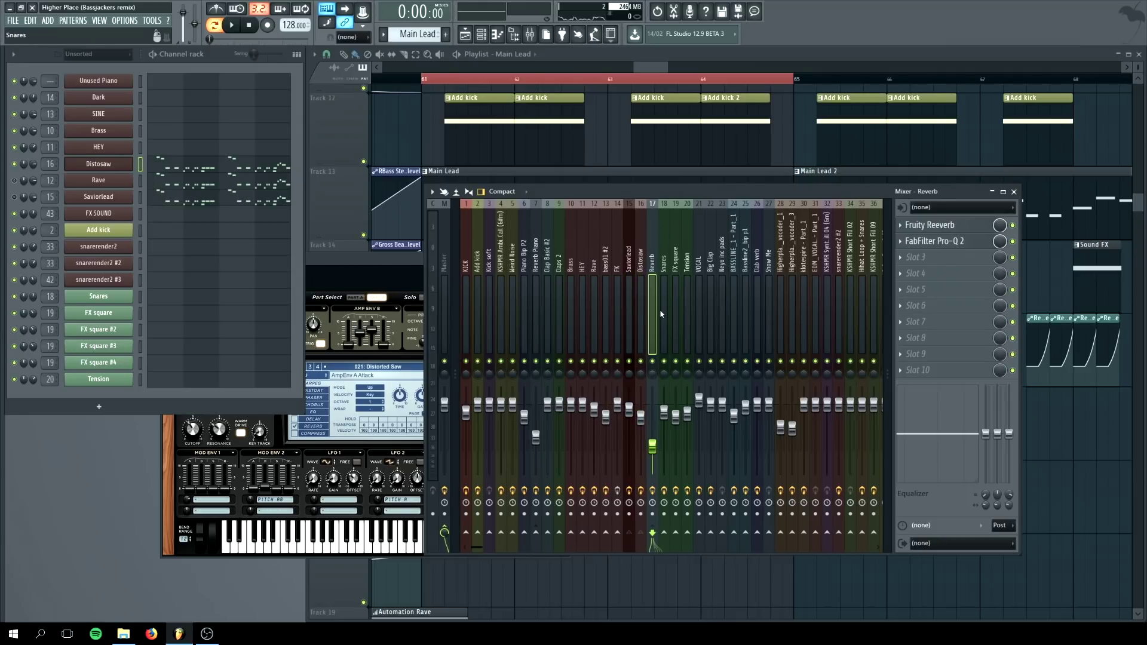
- Highlight the Reverb volume automation clips on Track 15 beneath the Main Lead clip to examine them
click(595, 147)
scroll(586, 302, up, 3)
scroll(520, 315, down, 2)
scroll(536, 287, up, 2)
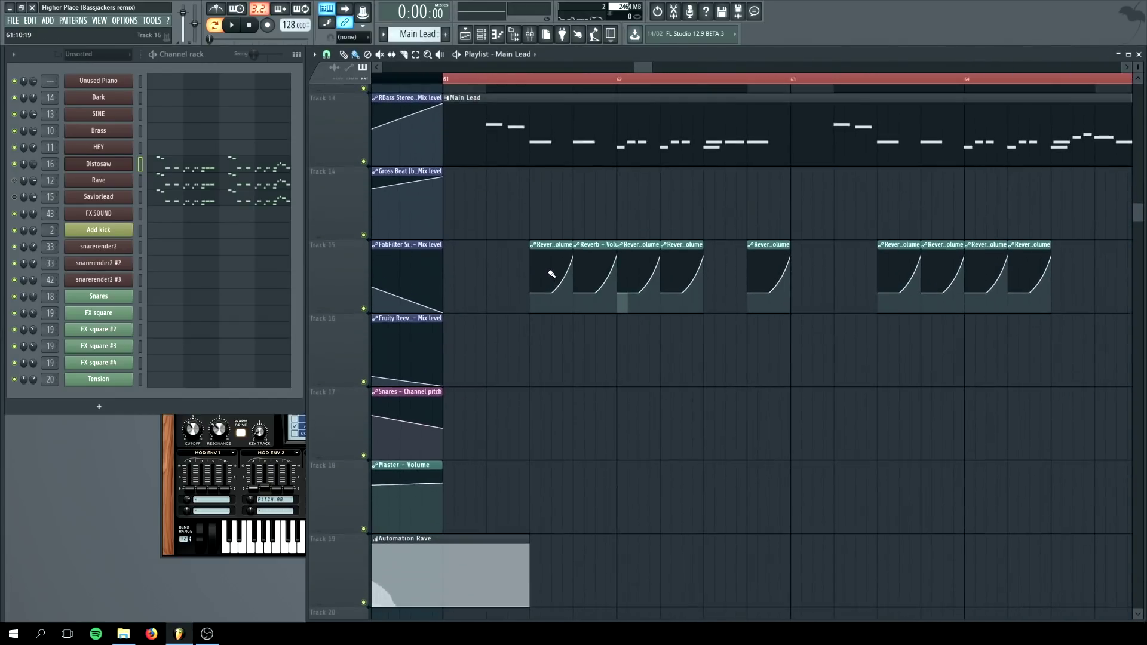
scroll(556, 237, down, 2)
drag(538, 291, 884, 293)
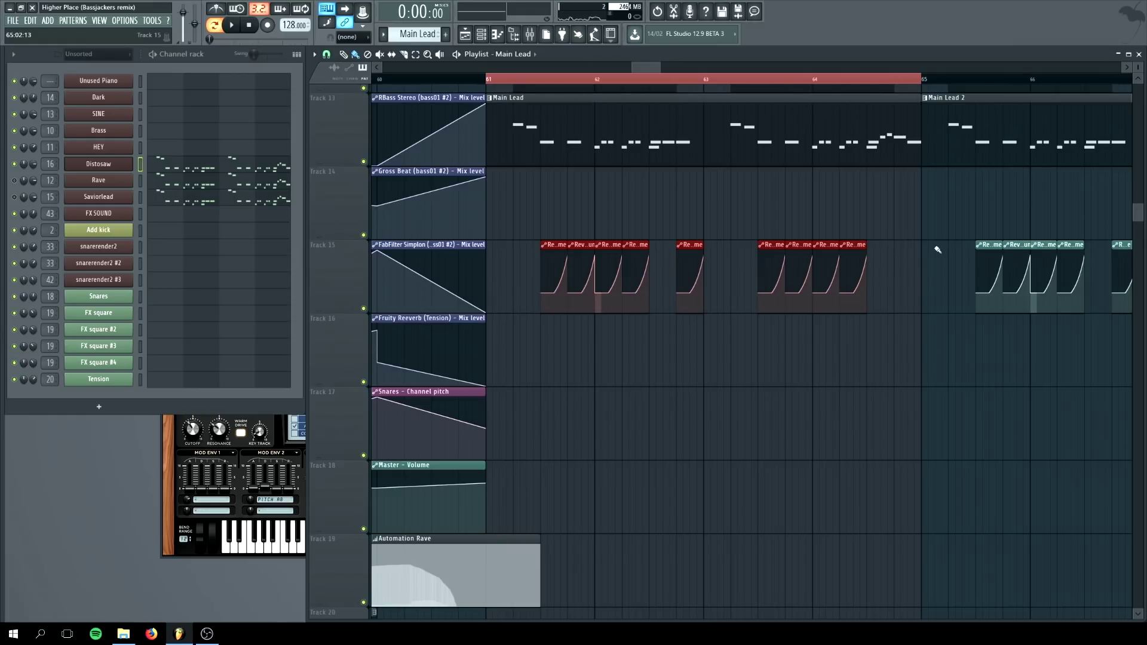
click(529, 34)
click(550, 163)
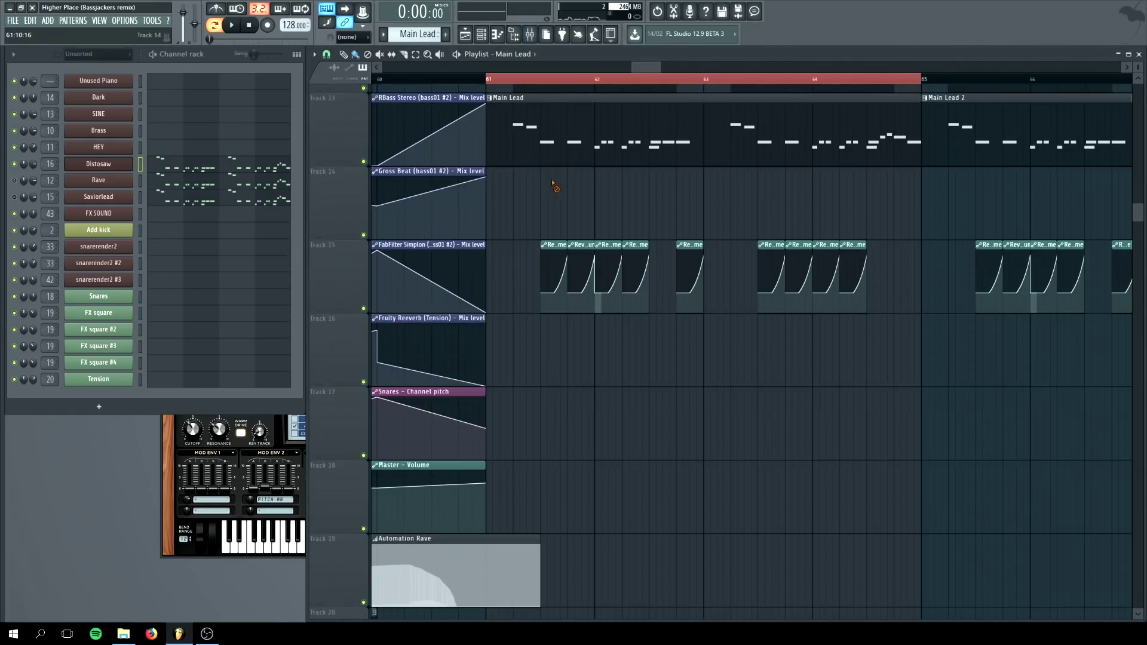
- Solo the Distosaw mixer track with its Reverb send, and place the mixer window below the automation clips
click(108, 164)
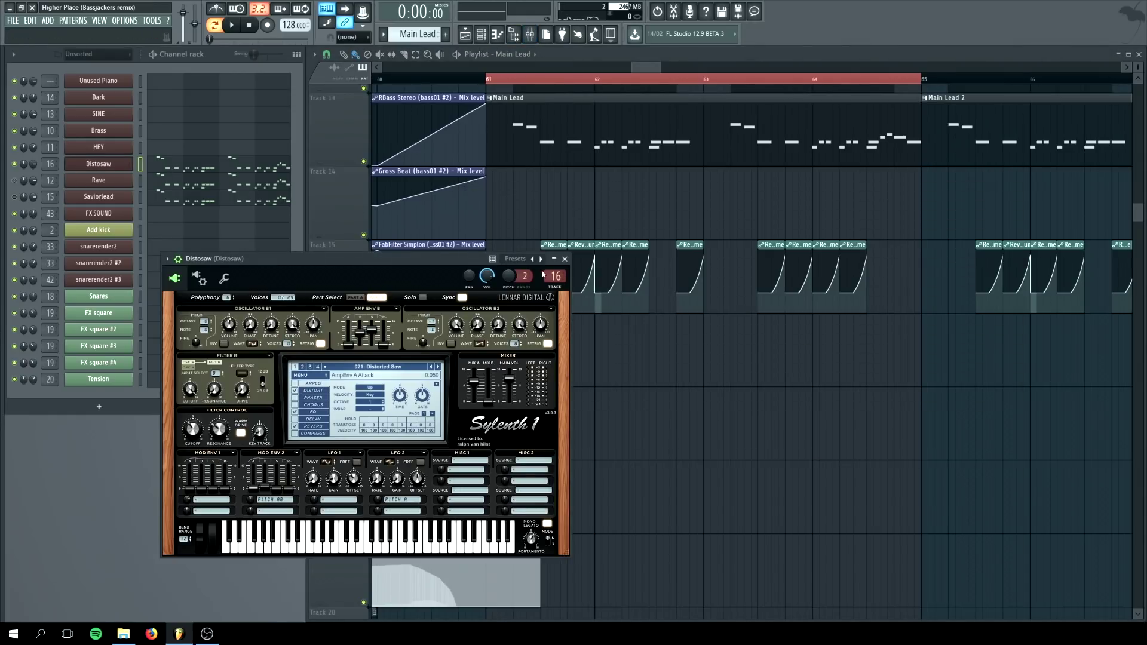
double_click(141, 164)
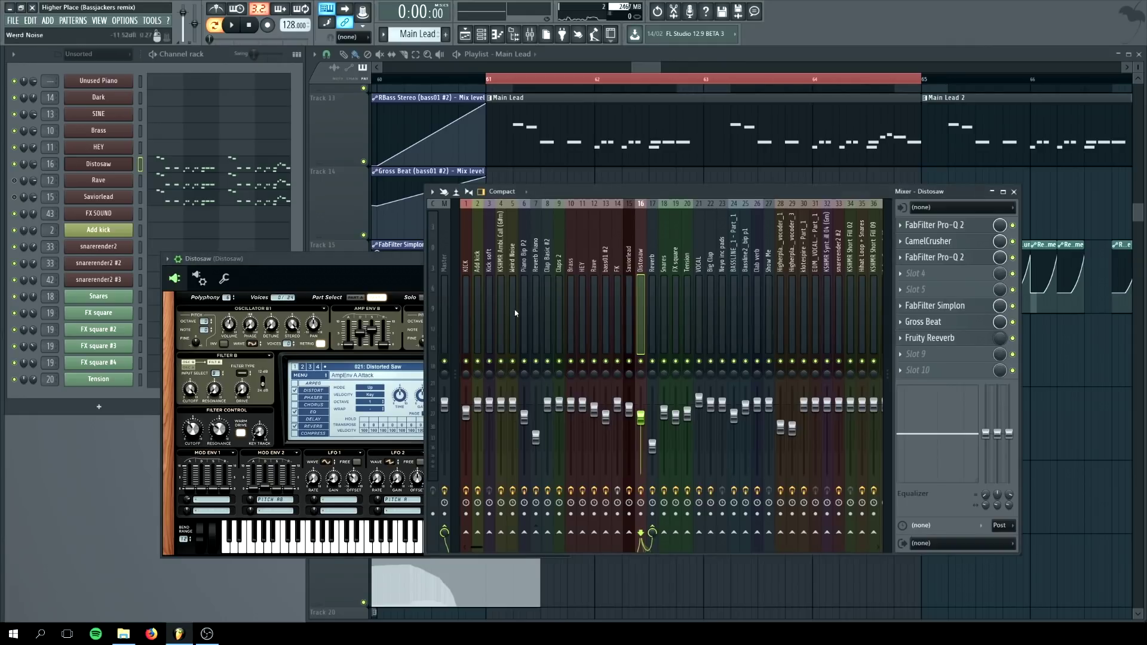
click(646, 370)
drag(855, 195, 831, 327)
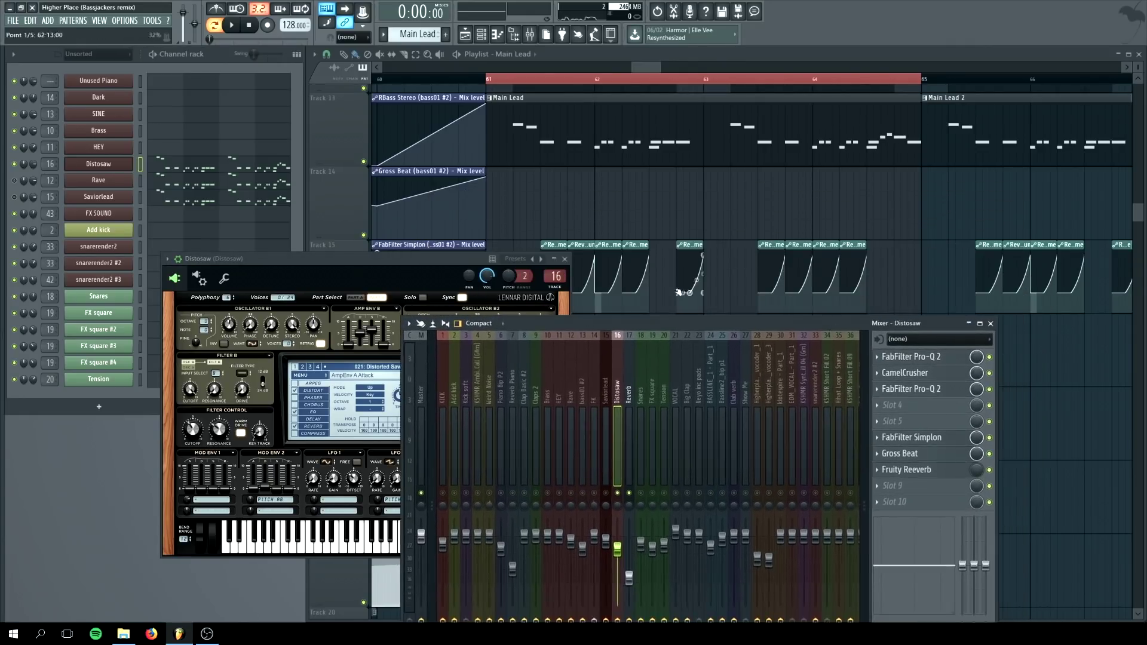
- Play the looped Main Lead section in song mode and examine how the Reverb fader follows its volume automation
click(565, 258)
key(space)
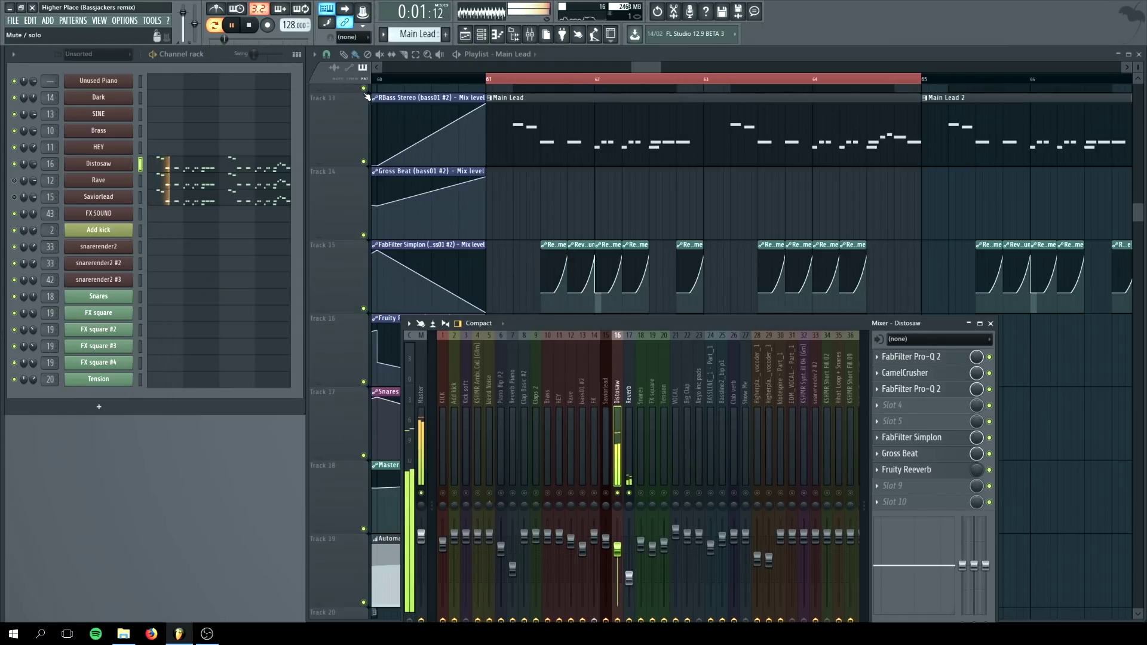
key(space)
click(529, 34)
key(space)
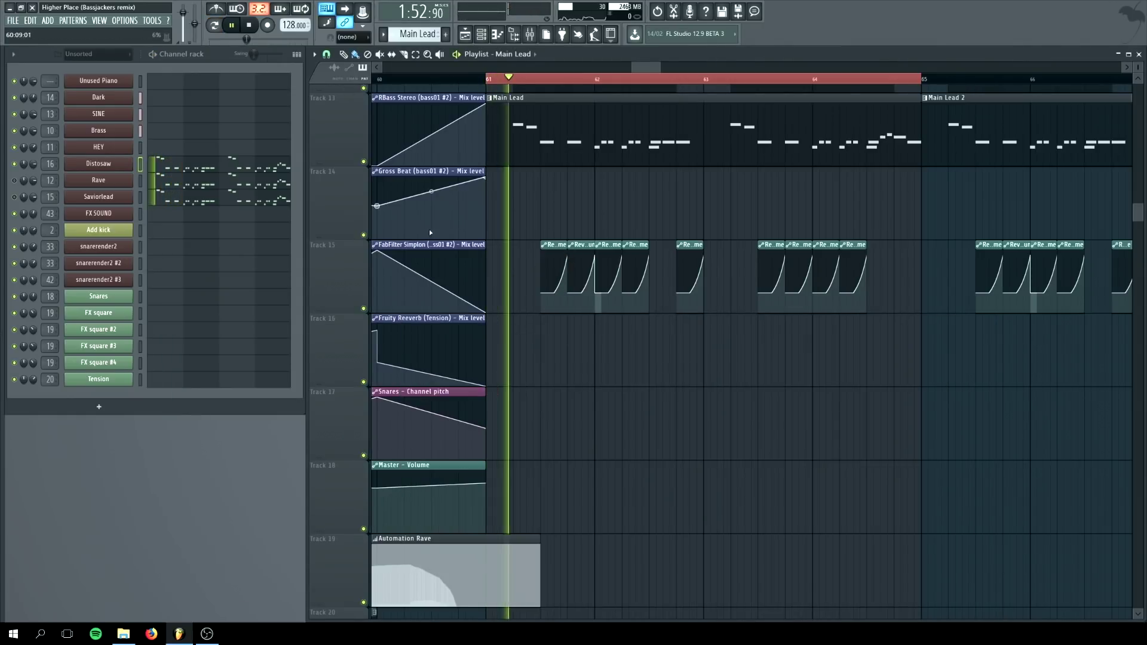
click(529, 34)
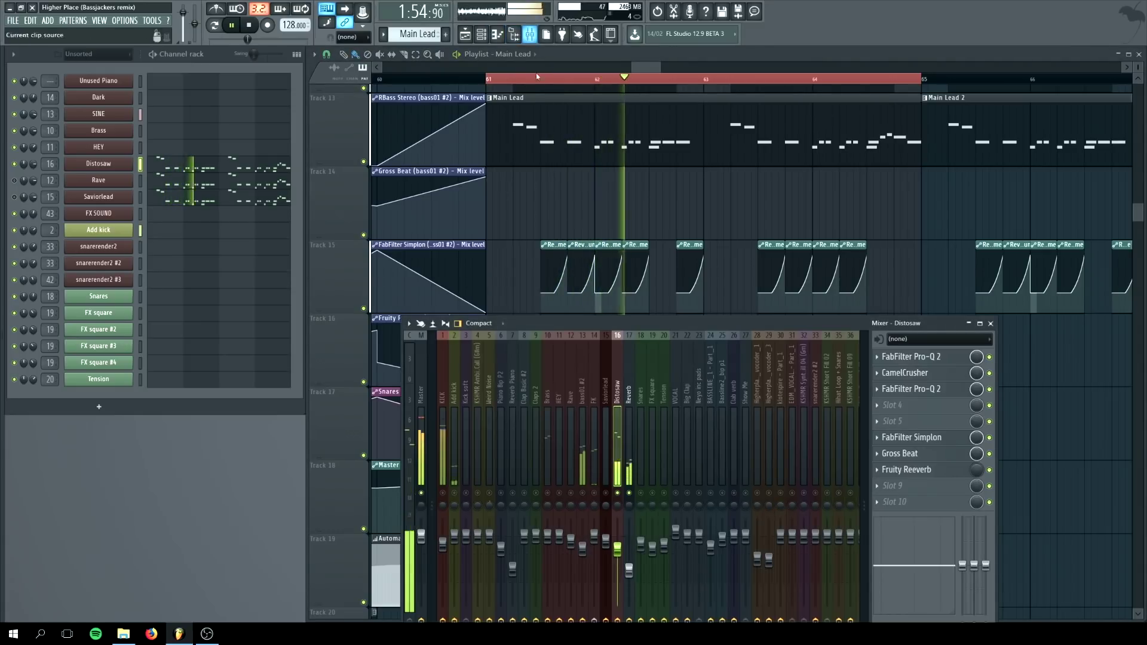
drag(615, 327, 596, 323)
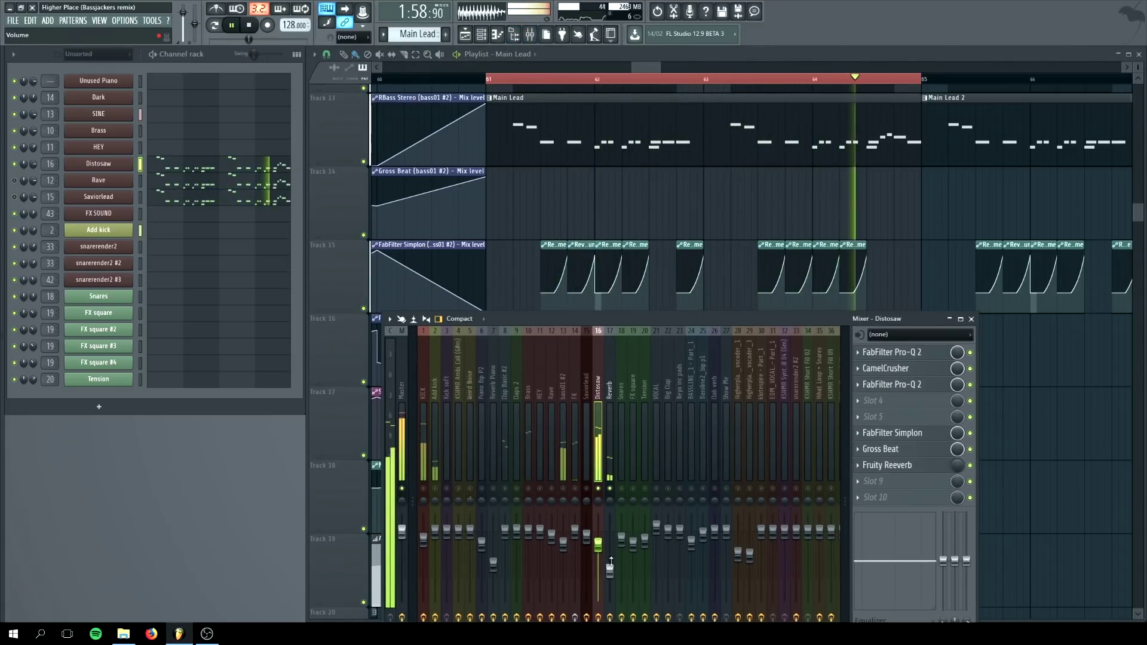
scroll(611, 561, up, 5)
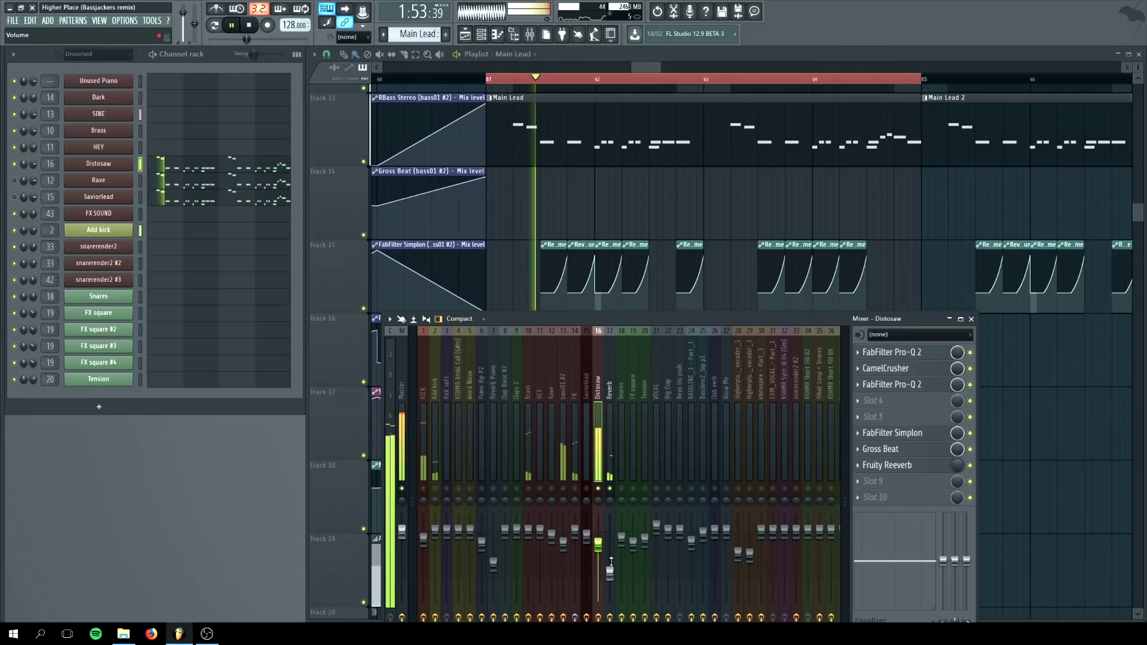
- Stop playback, highlight the Reverb volume clips beneath the first Main Lead clip, and bring the mixer back up
scroll(610, 562, down, 5)
key(space)
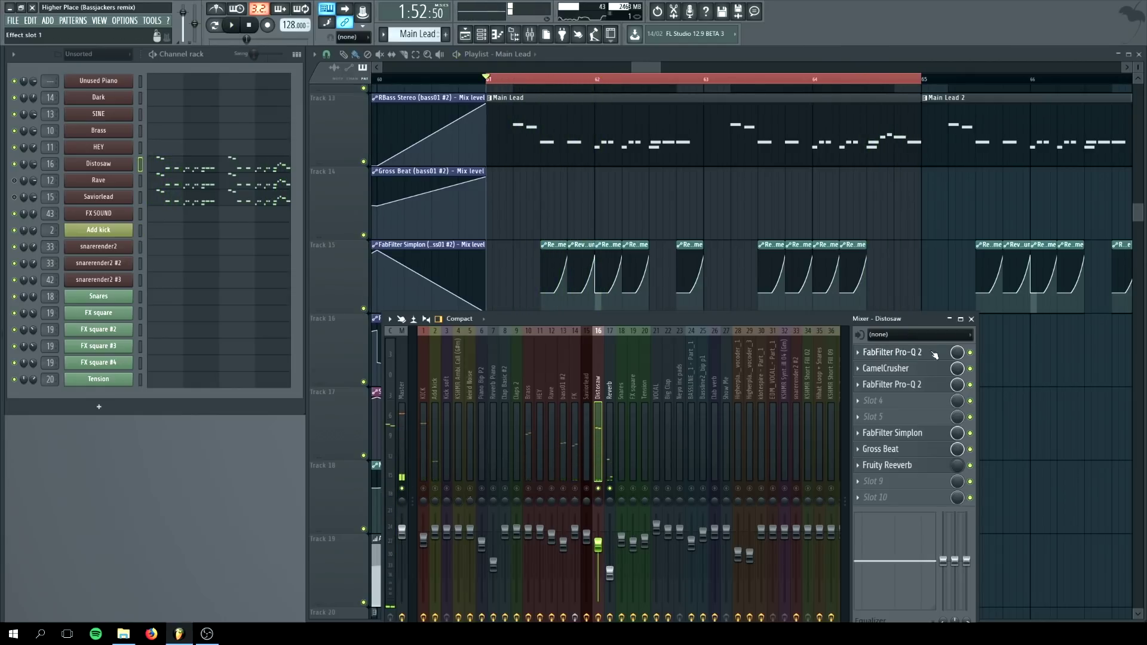
drag(866, 312, 512, 243)
click(529, 34)
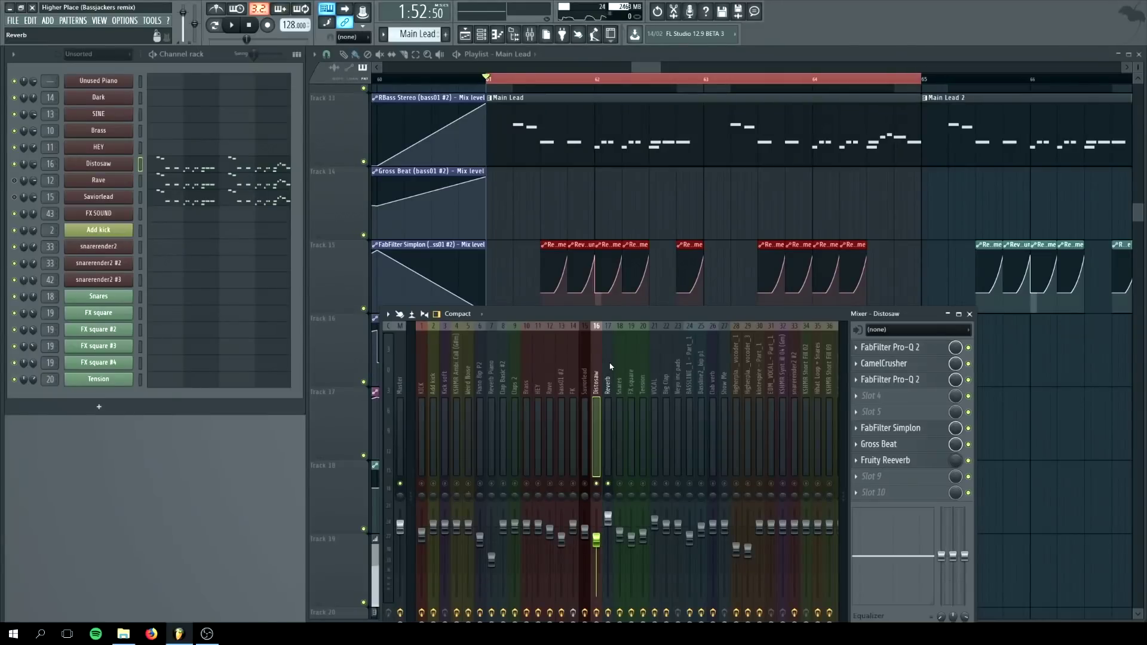
- Examine the settings of the two FabFilter Pro-Q 2 equalizers and CamelCrusher on the Distosaw mixer track
click(914, 349)
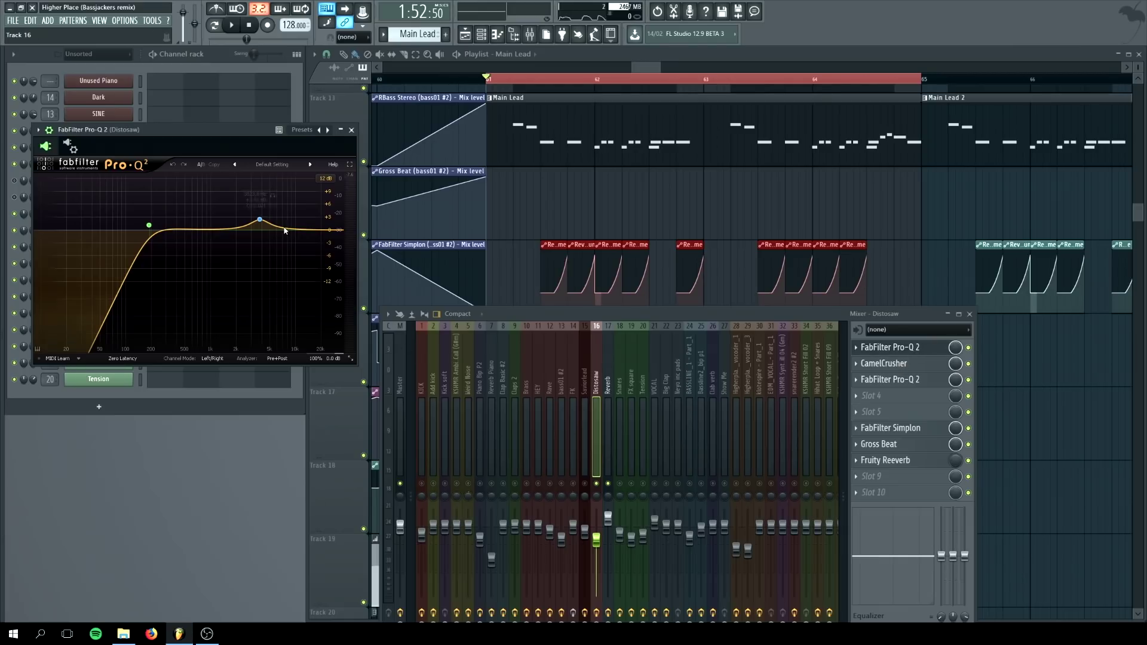
click(260, 221)
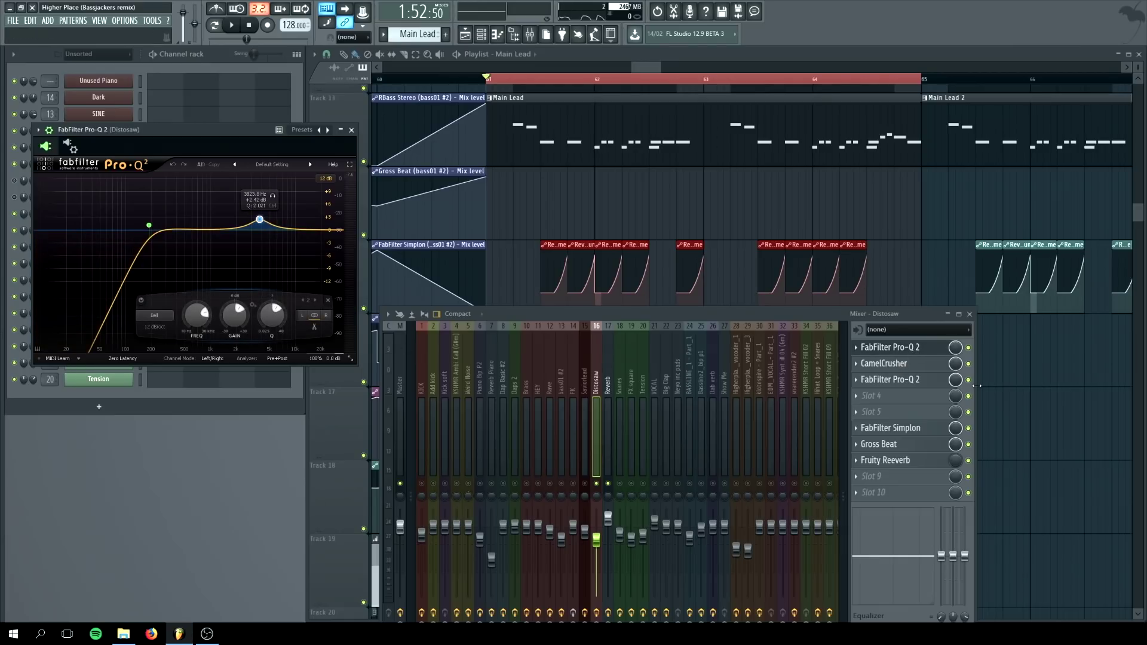
click(921, 380)
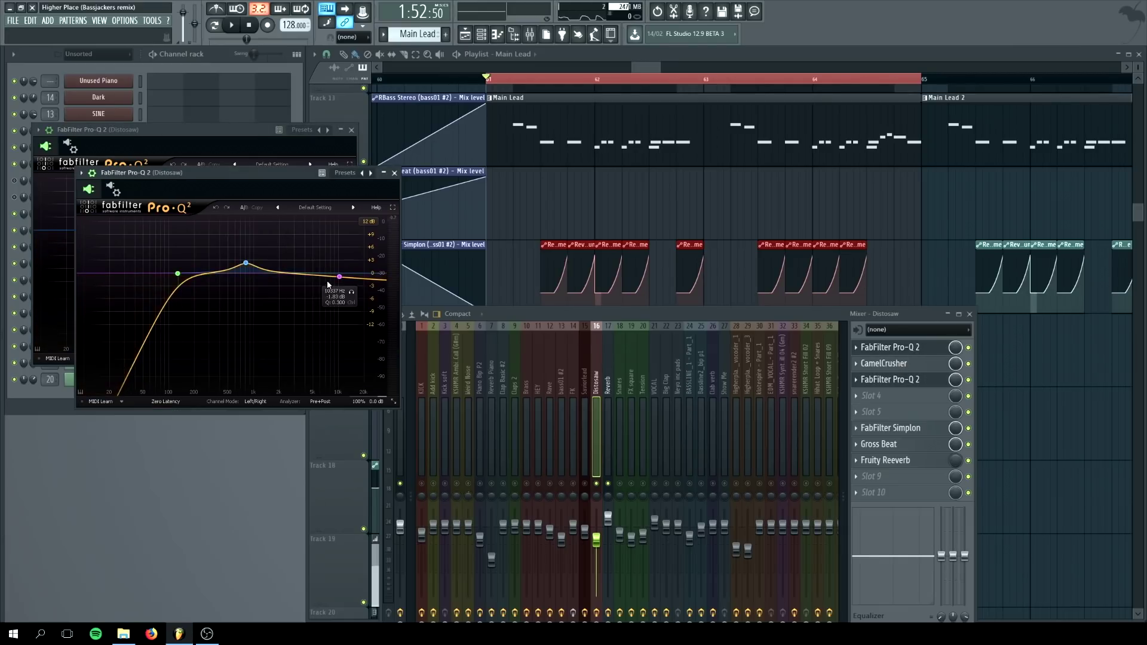
click(888, 363)
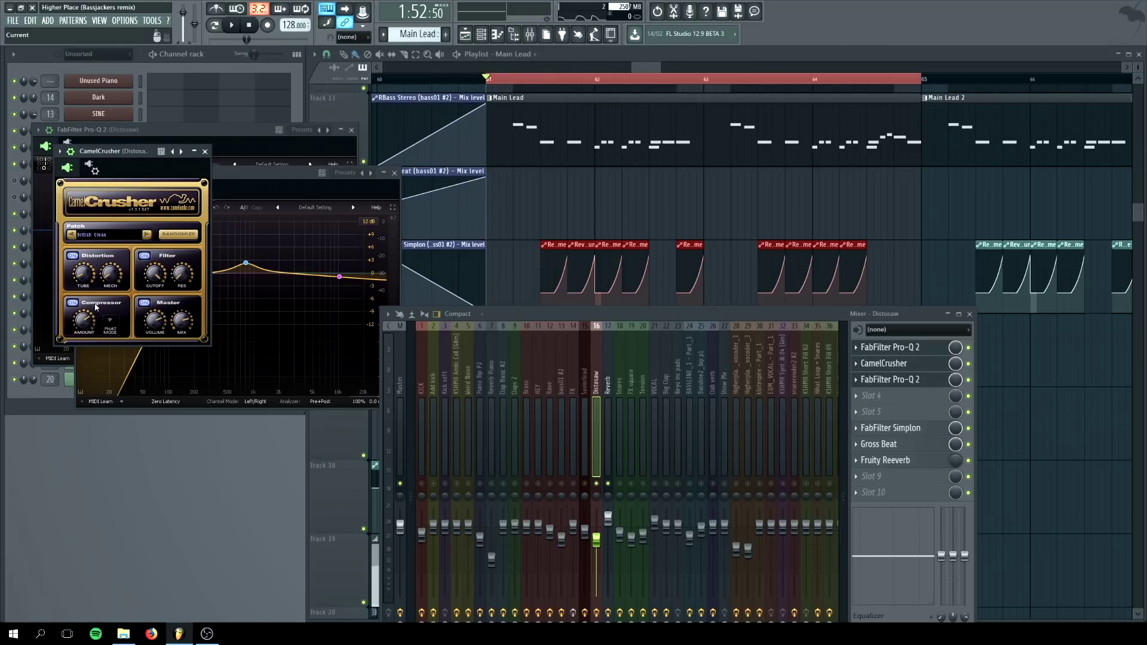
click(204, 151)
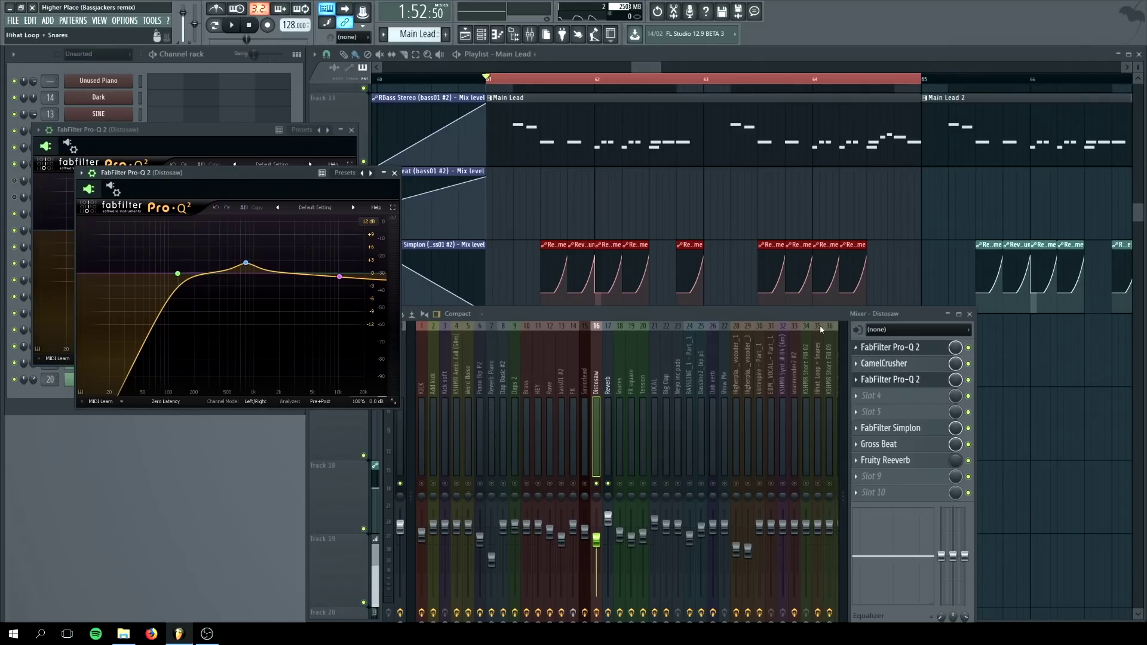
- Deselect the automation clips and briefly play the looped Main Lead section while watching the Distosaw equalizer and mixer levels
click(603, 190)
key(space)
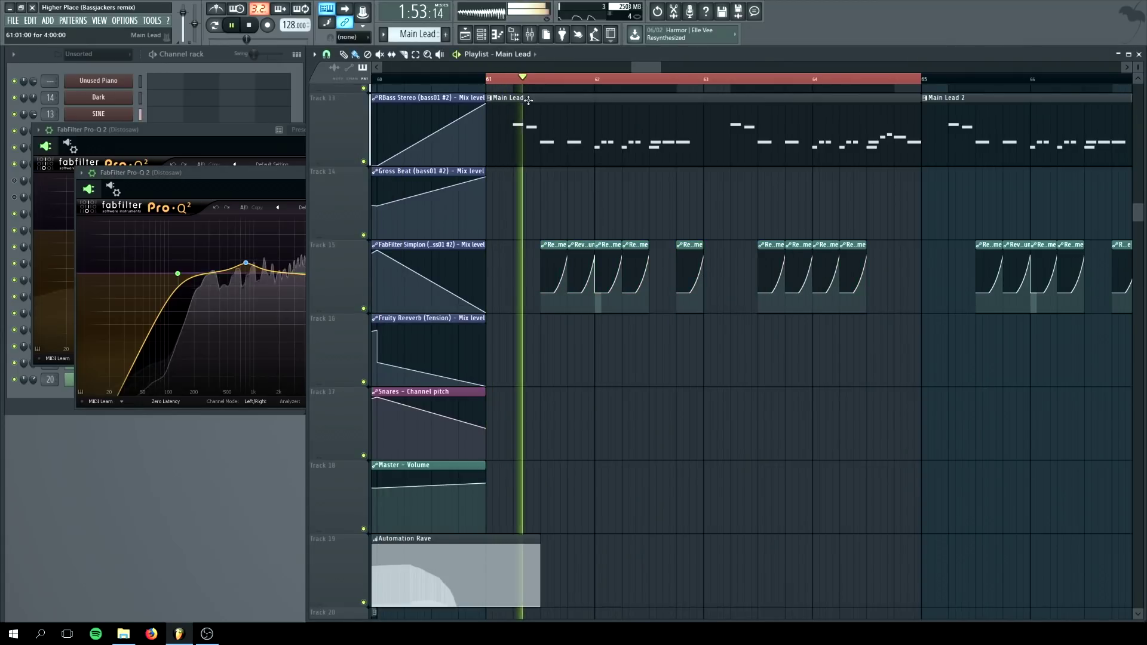
click(529, 34)
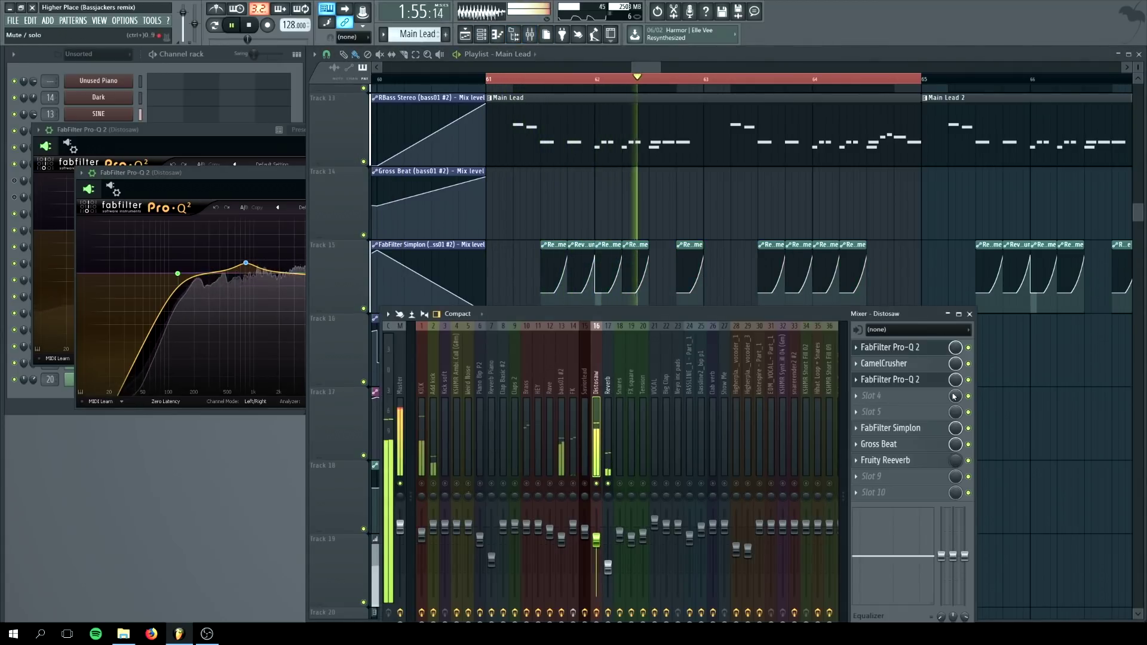
key(space)
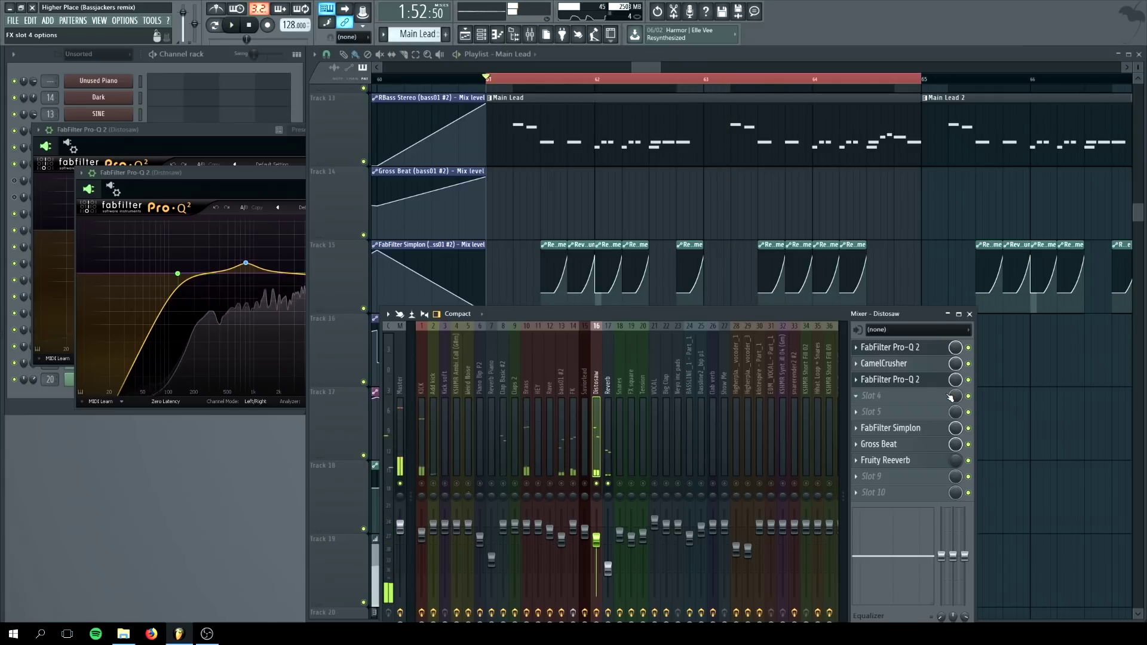
- Examine Distosaw's FabFilter Simplon, Gross Beat and Fruity Reeverb settings, and audition the loop with the Reeverb mix level at 100%
click(902, 427)
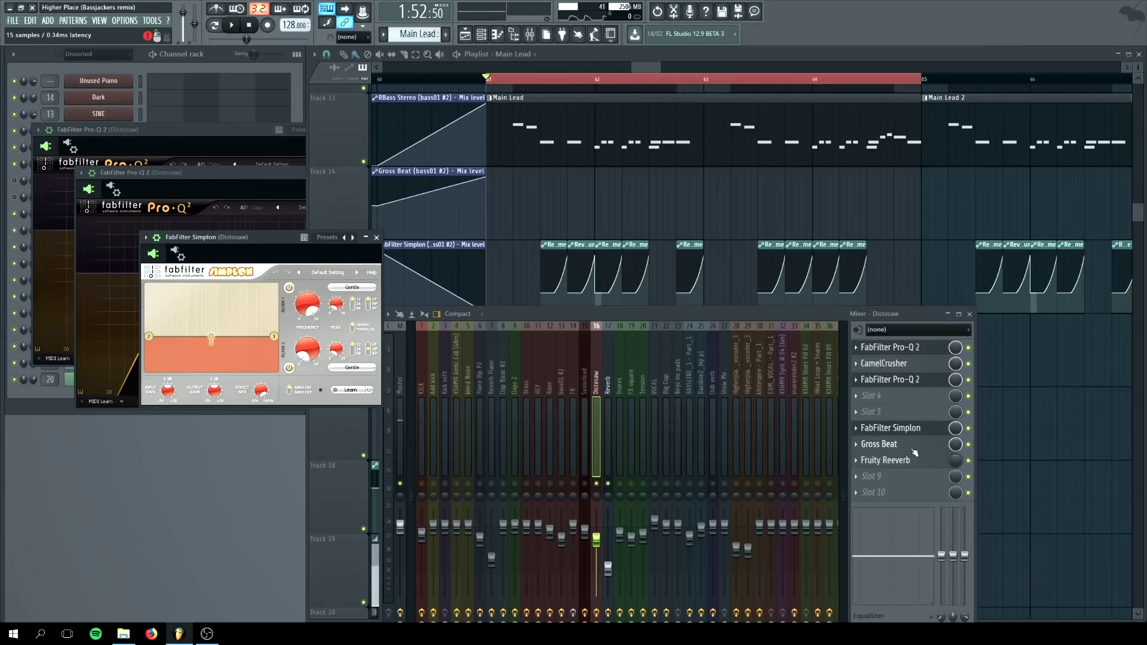
click(902, 444)
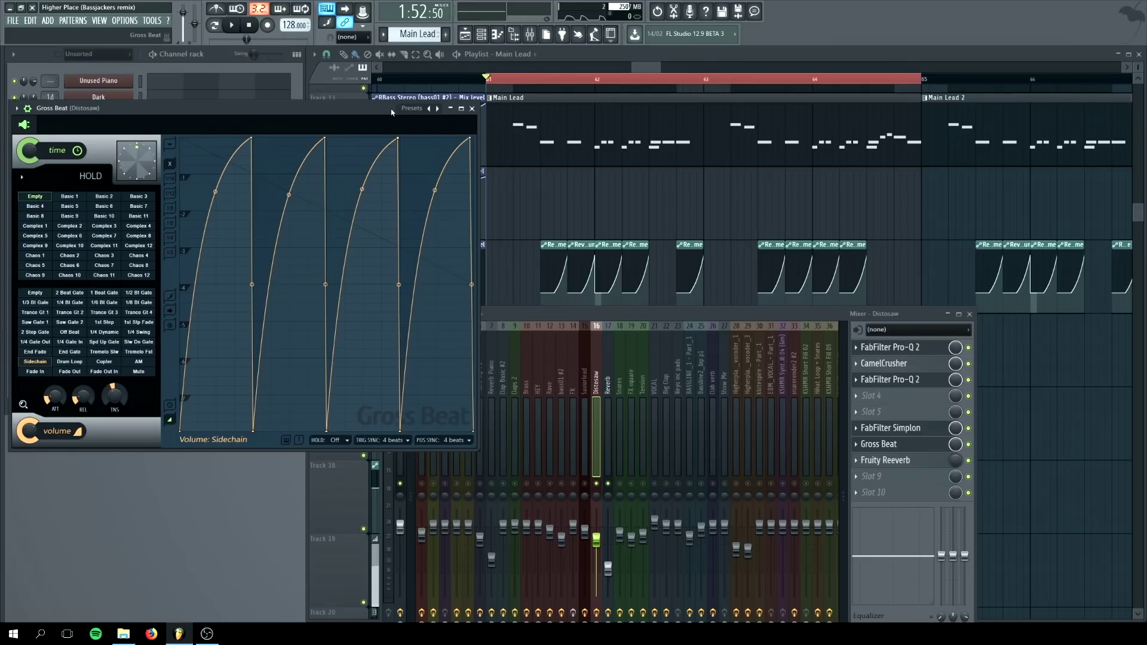
click(890, 460)
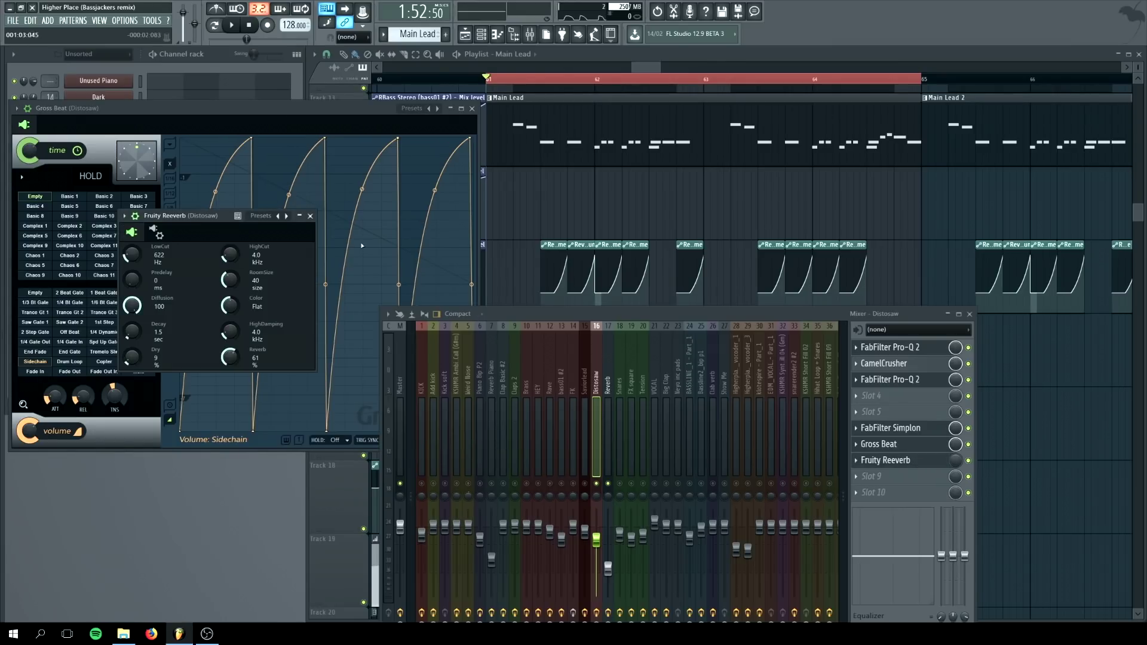
click(472, 108)
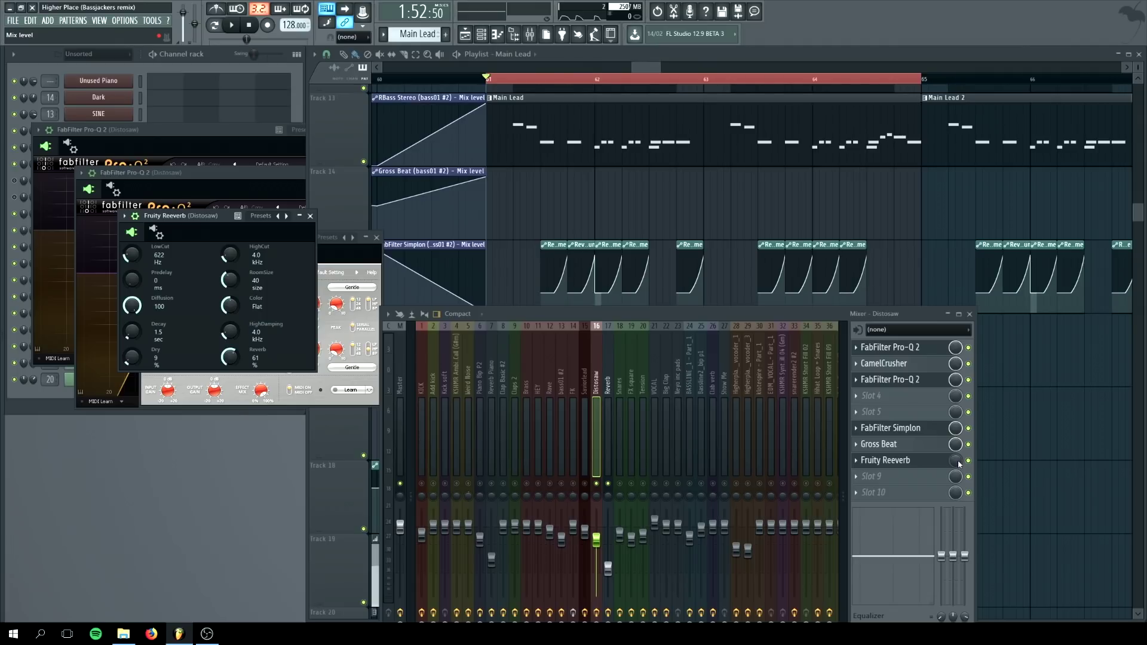
key(space)
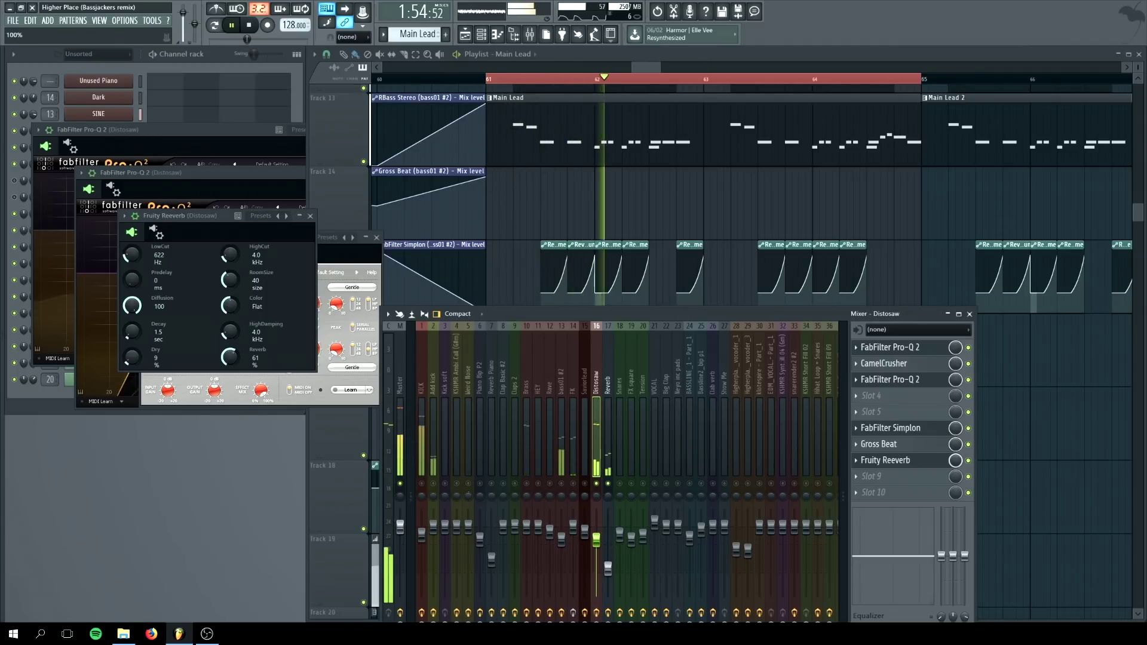
key(space)
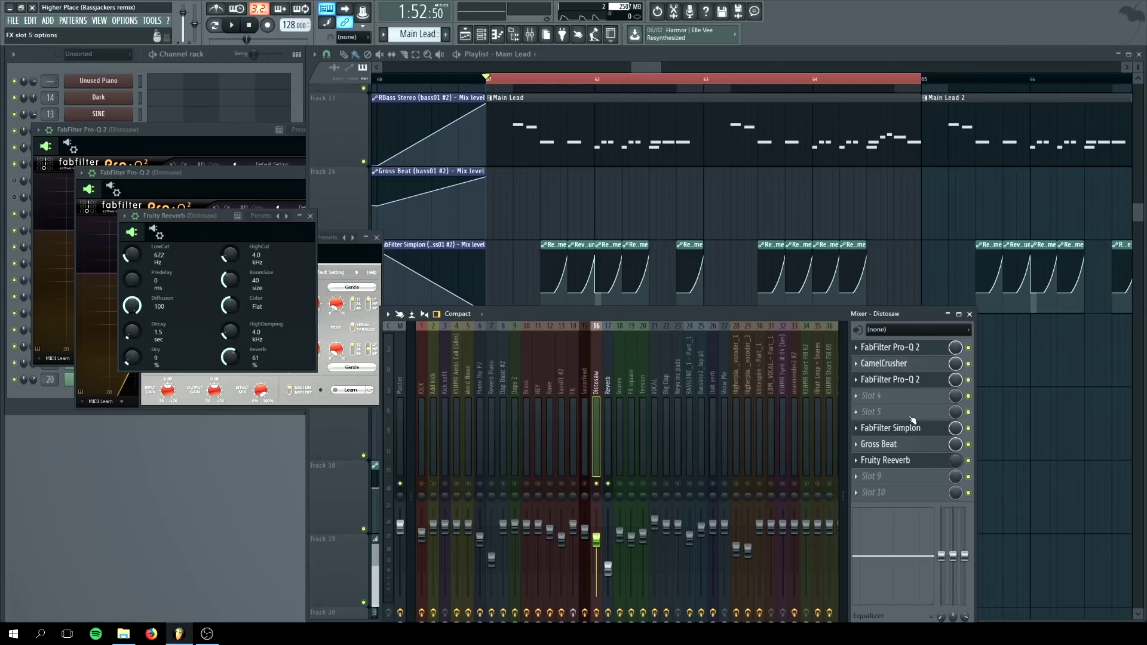
- Create an automation clip for the Distosaw Fruity Reeverb mix level and place it on Track 16 beneath the Main Lead section
right_click(958, 462)
click(989, 527)
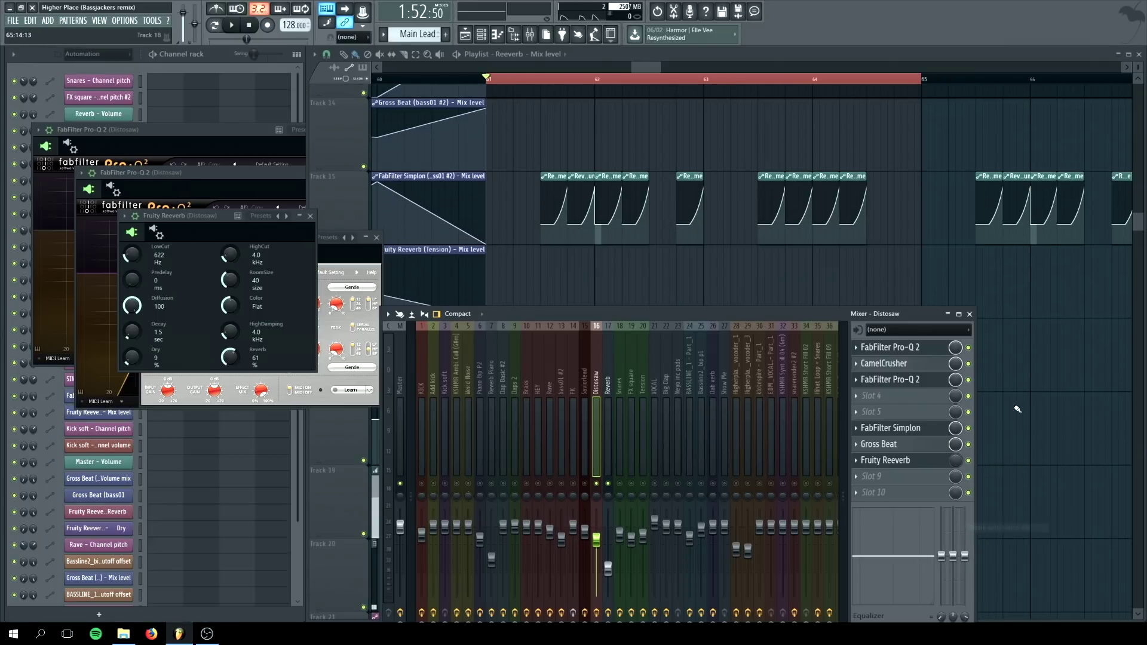
drag(685, 545, 672, 251)
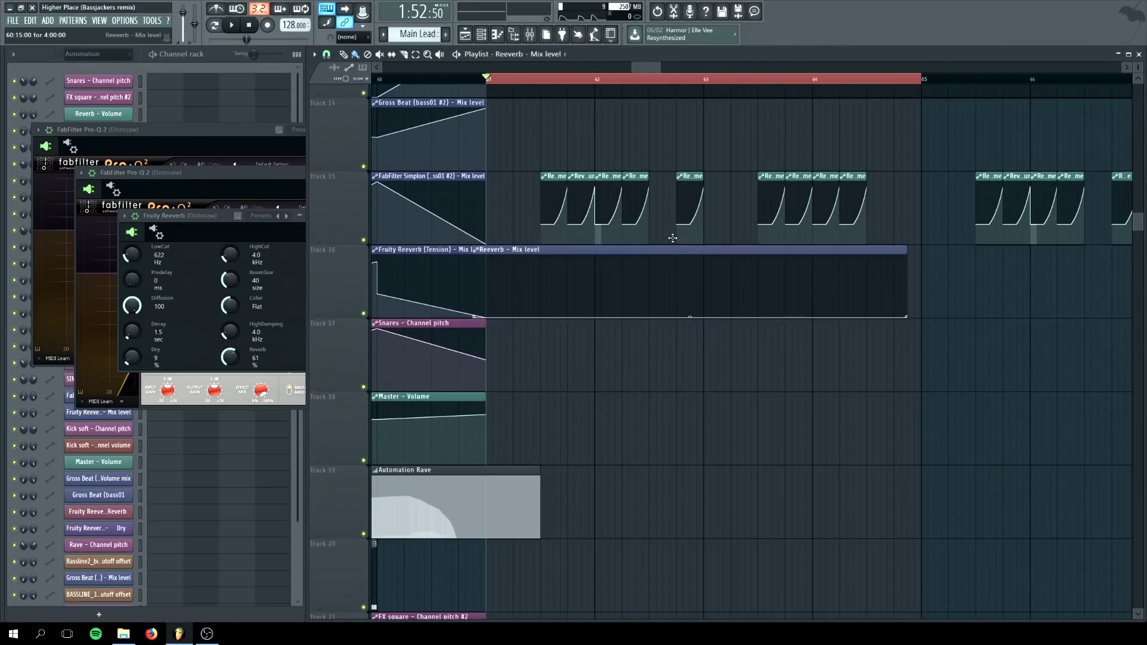
- Shape the Reeverb mix level clip into a curved rise peaking at bar 63 with an instant drop to 0%, and mute Track 15
drag(689, 316, 702, 255)
drag(899, 317, 709, 320)
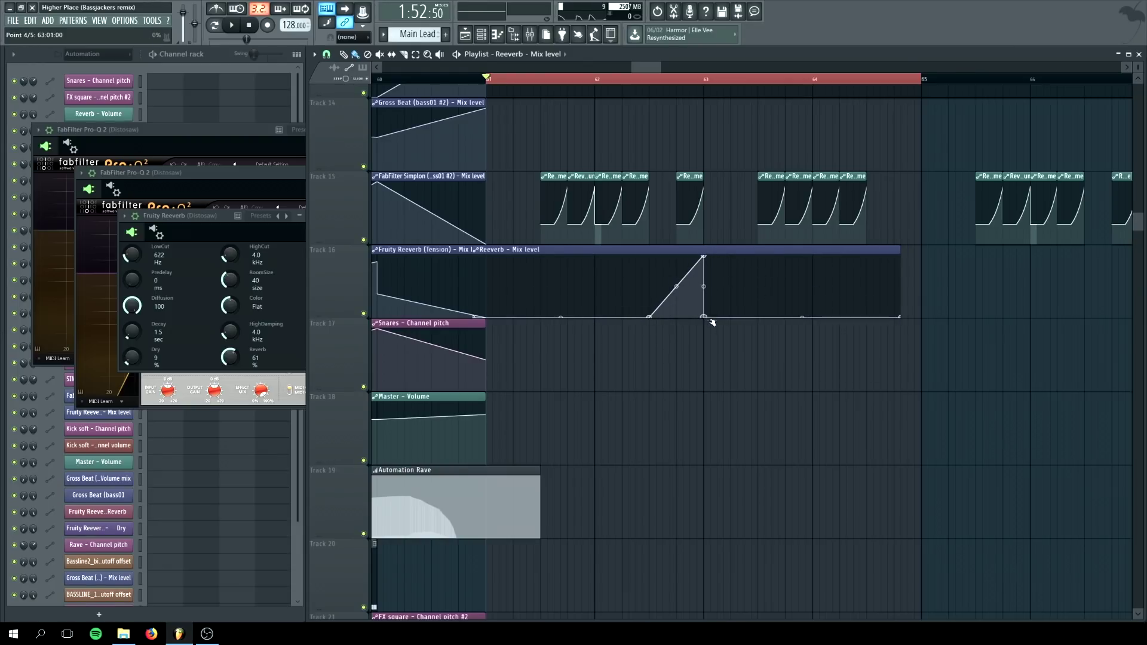
ctrl+scroll(596, 260, down, 3)
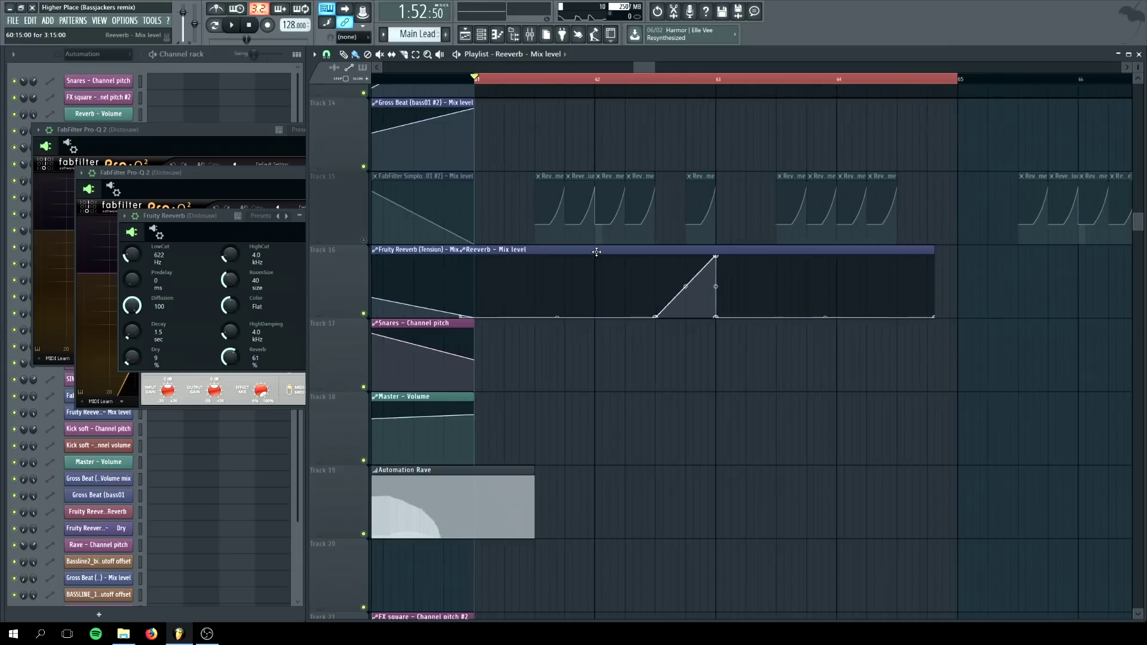
scroll(597, 260, up, 2)
drag(661, 439, 660, 463)
- Play the looped Main Lead section to audition the Reeverb mix level automation, and check the Distosaw track in the mixer
key(space)
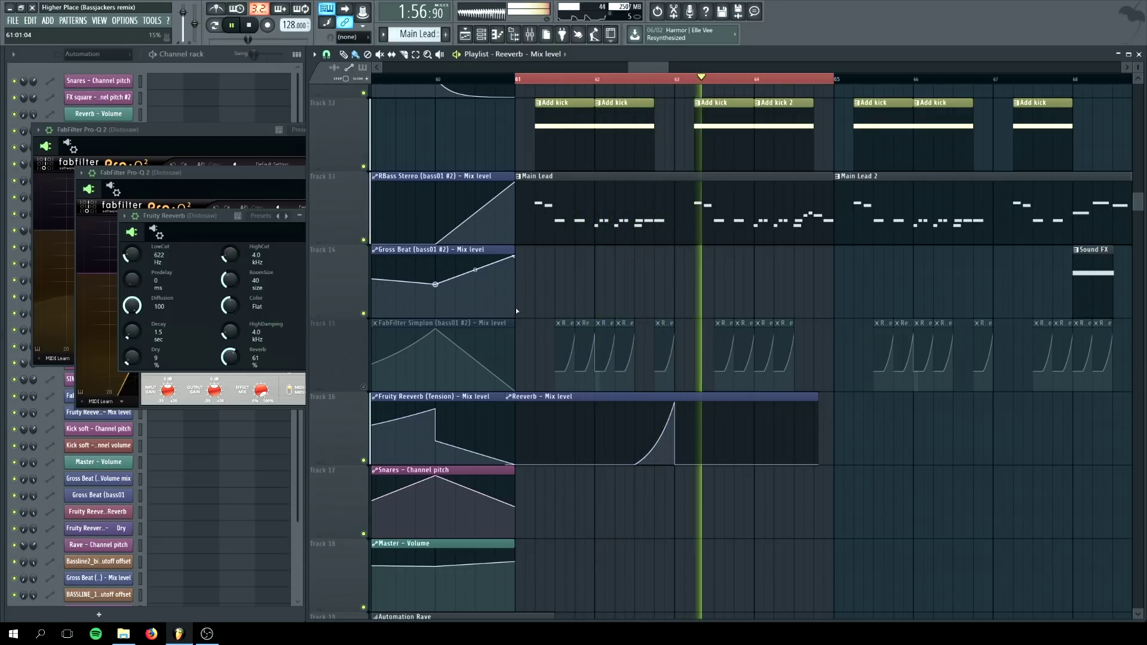
key(space)
click(530, 35)
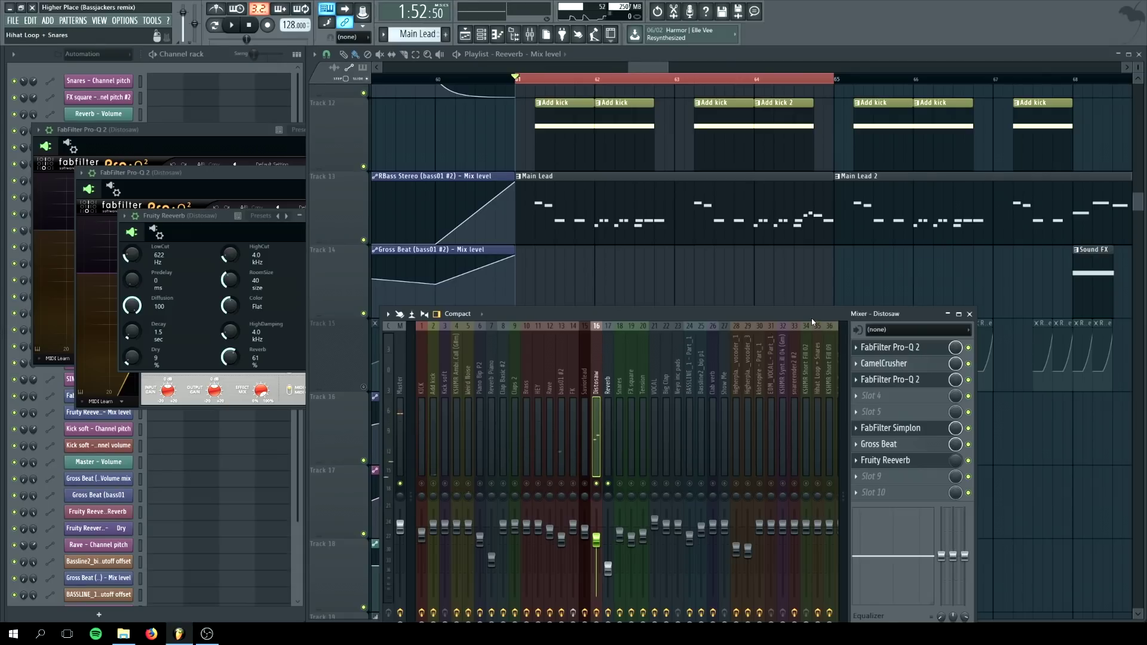
key(F9)
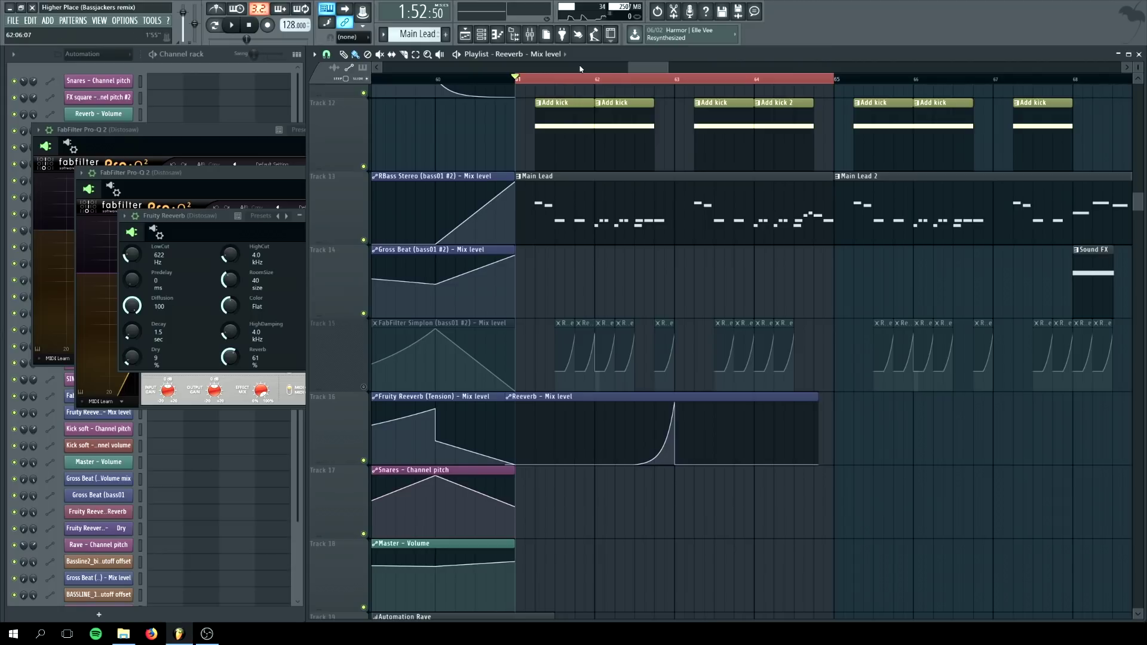
- Shorten the loop selection to bars 61–63 and leave only Tracks 8, 13 and 16 unmuted in the playlist
drag(526, 81, 673, 83)
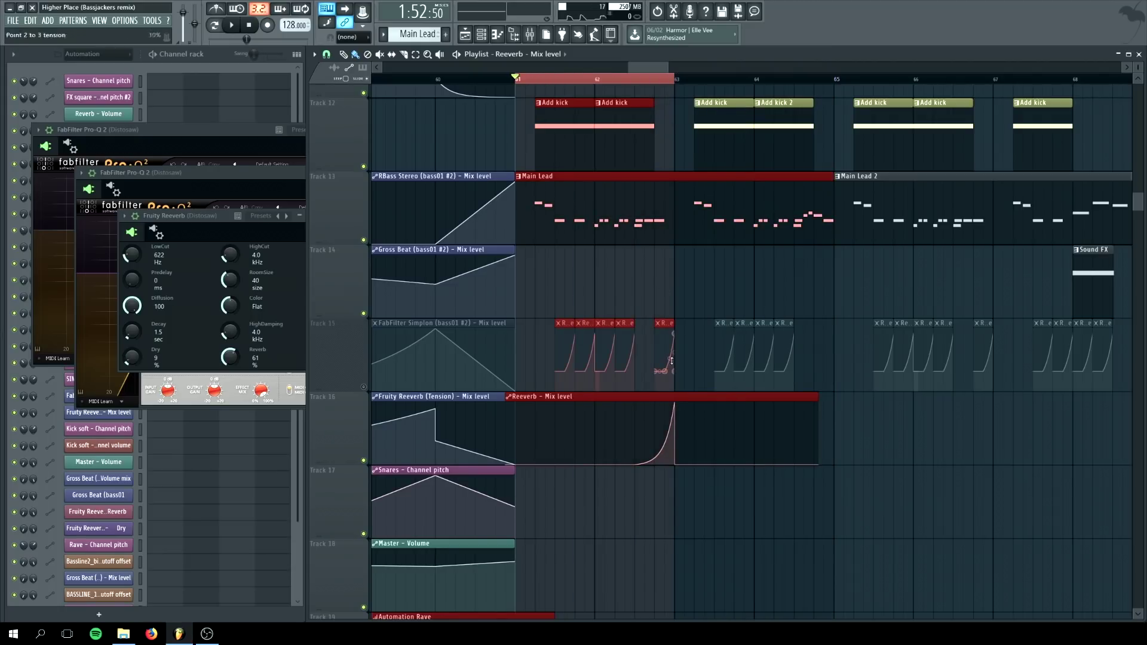
scroll(669, 306, up, 9)
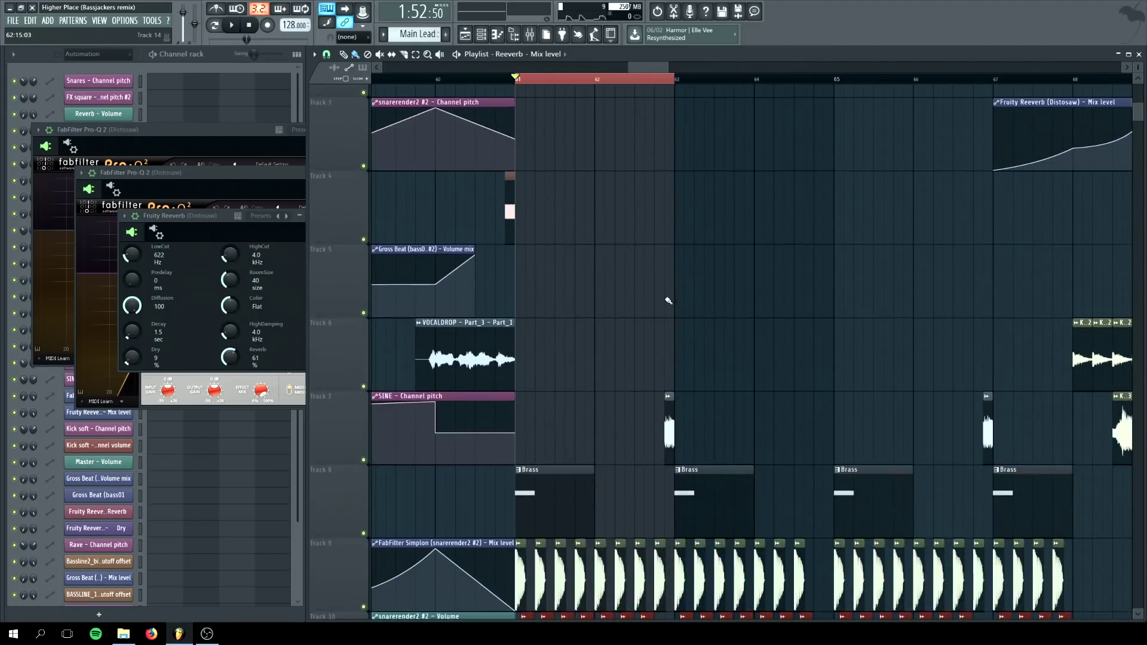
scroll(703, 491, down, 4)
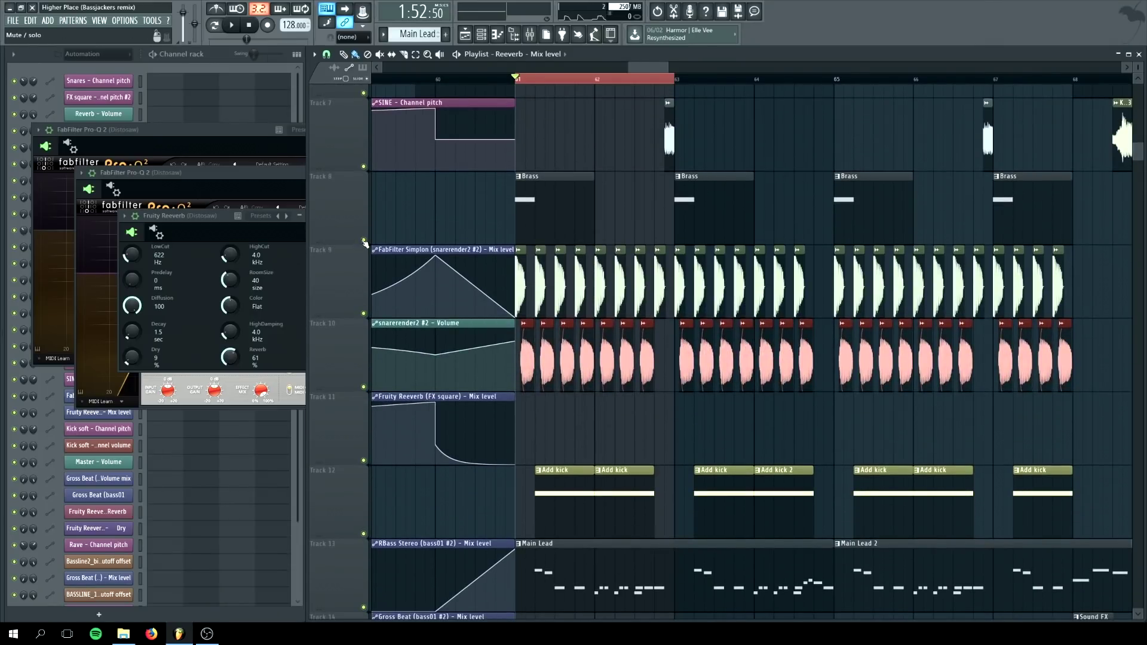
scroll(429, 310, down, 4)
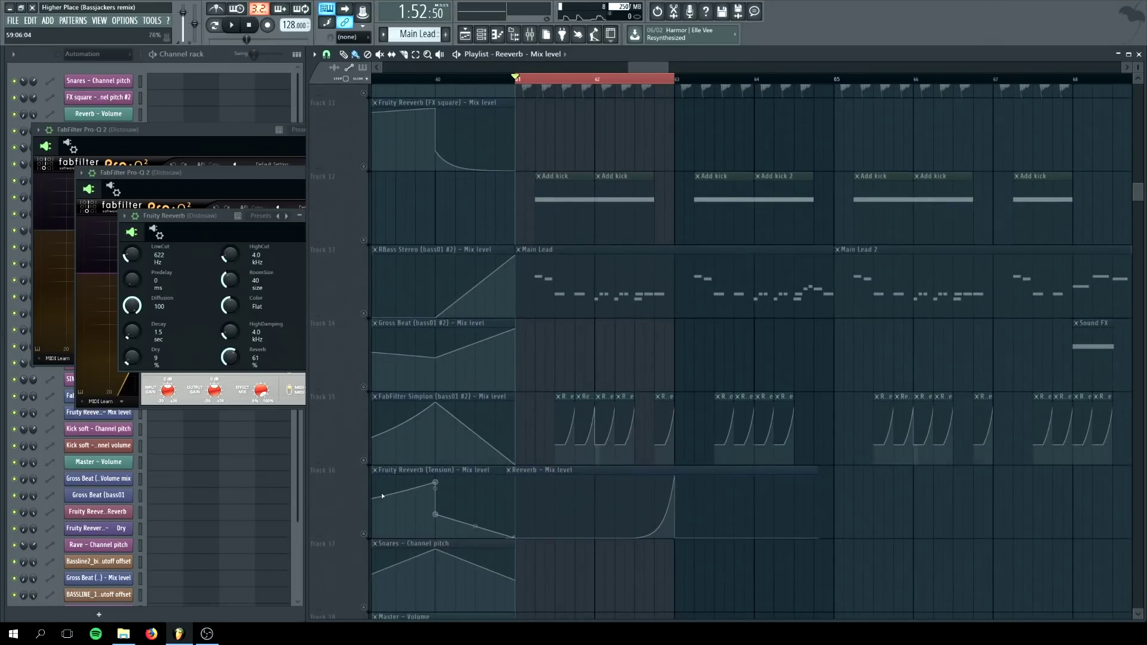
click(364, 526)
scroll(494, 273, up, 4)
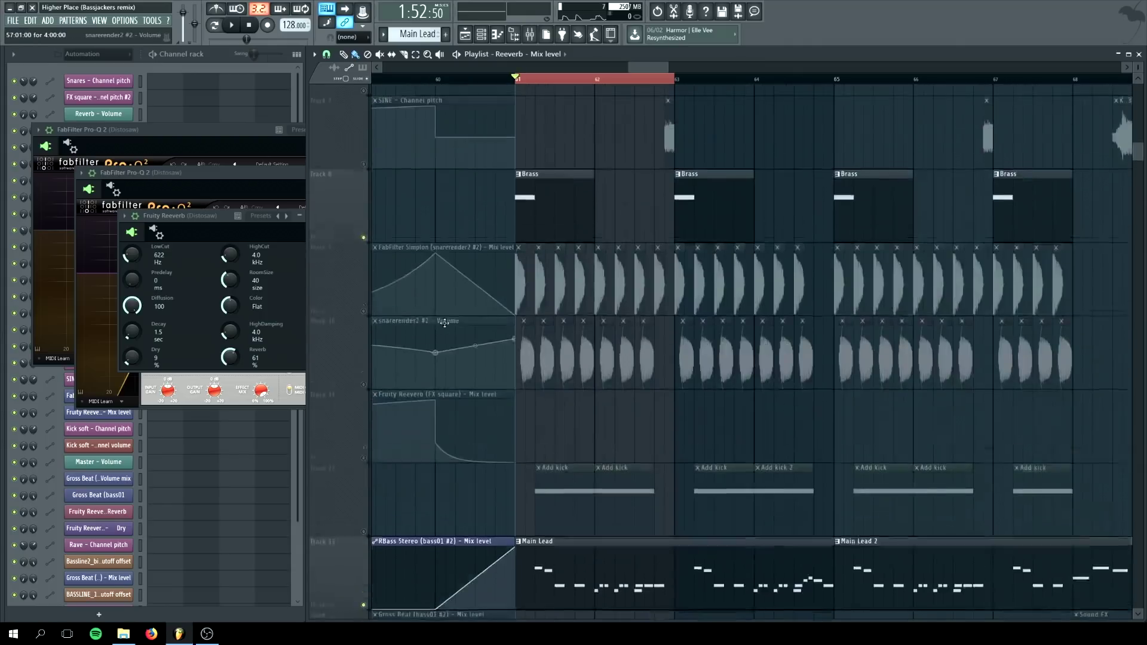
- Enable all mixer tracks, then audition the Brass and Main Lead with the reverb automation while clearing the loop selection
click(529, 34)
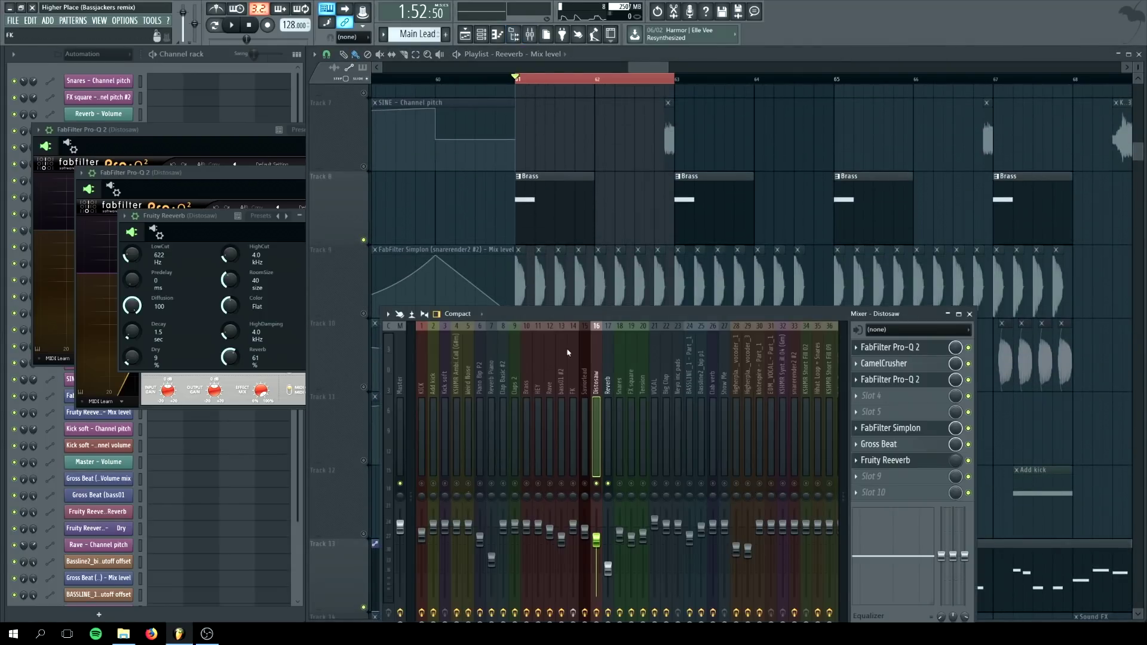
key(space)
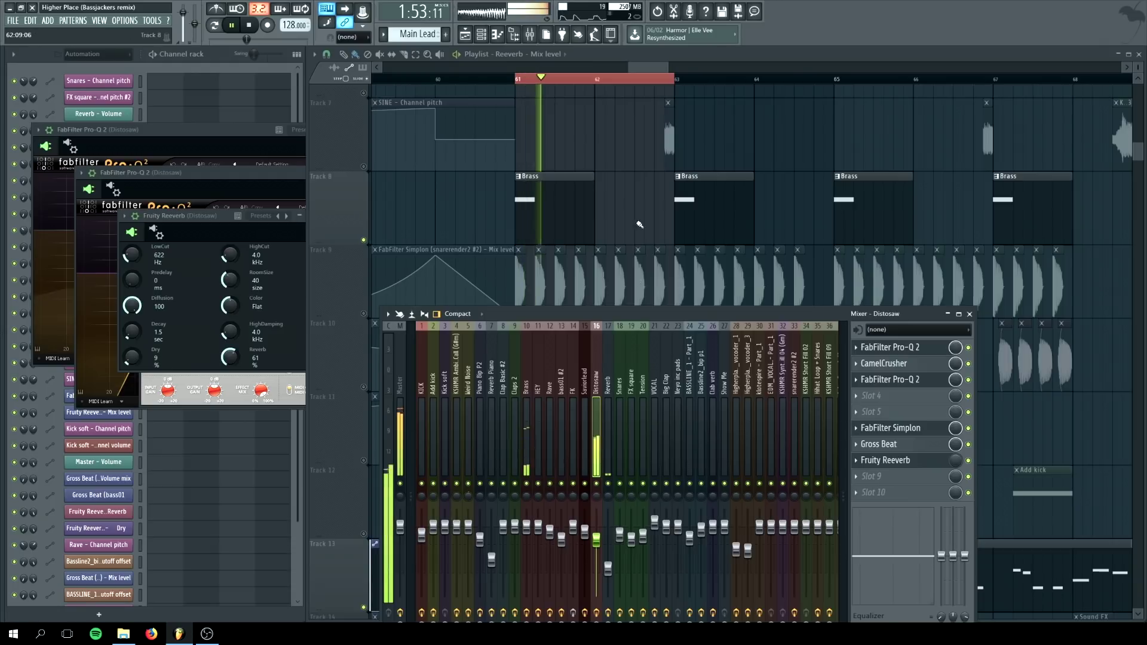
click(665, 89)
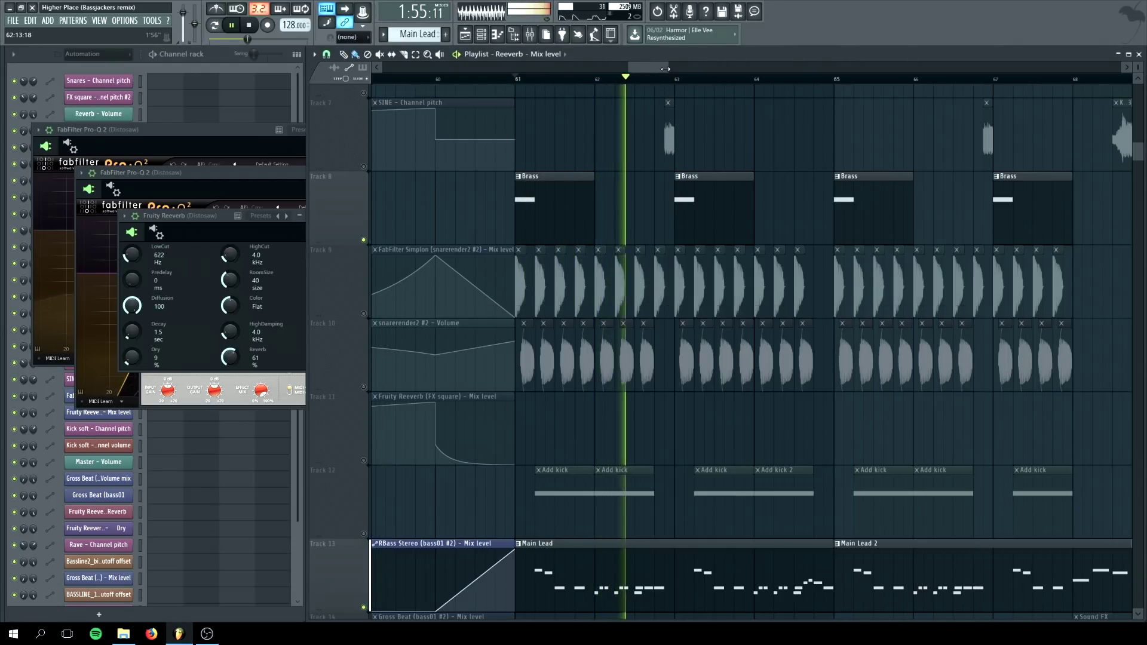
drag(667, 68, 672, 69)
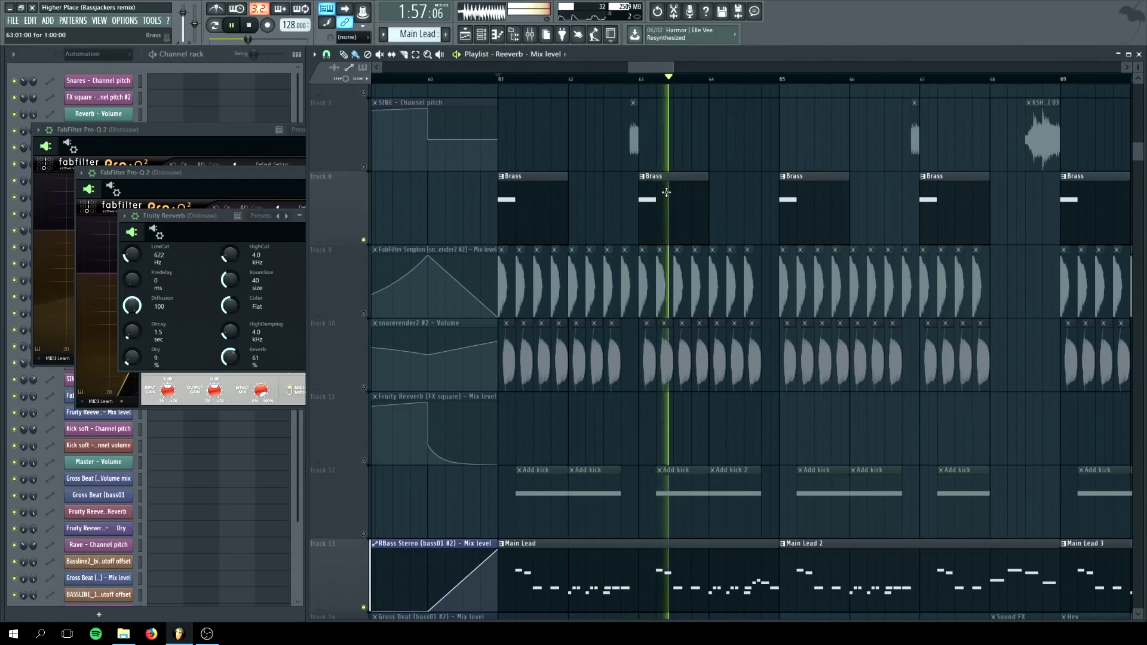
scroll(664, 224, down, 5)
key(space)
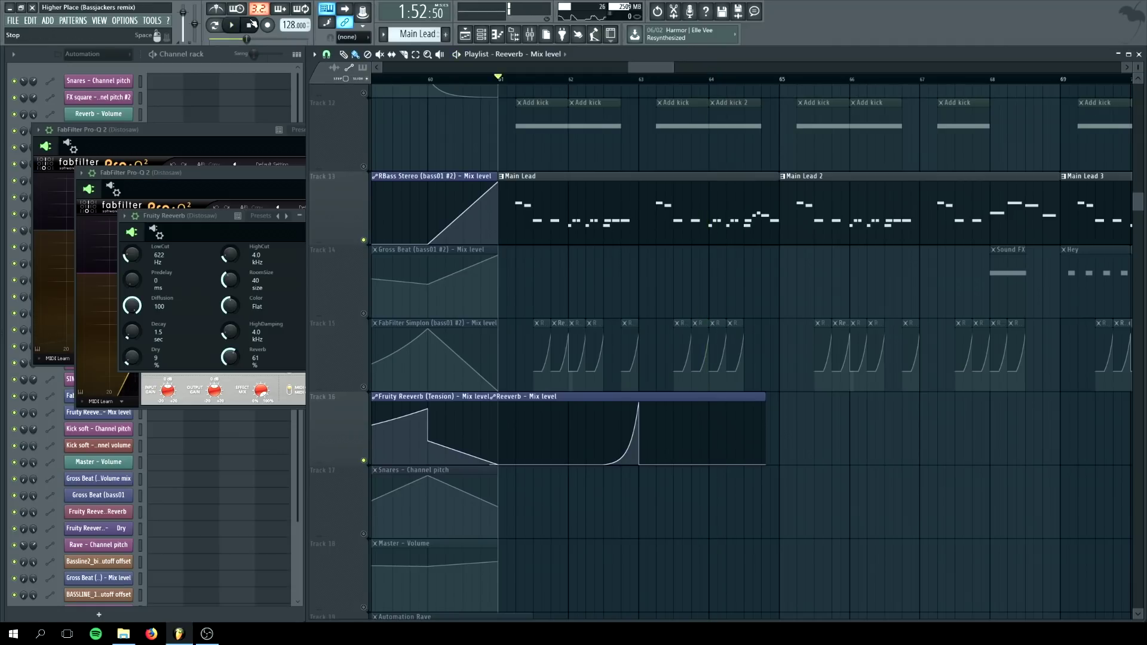
- Put away the effect windows and look over the arrangement of the whole drop in the playlist
click(253, 130)
drag(253, 130, 295, 172)
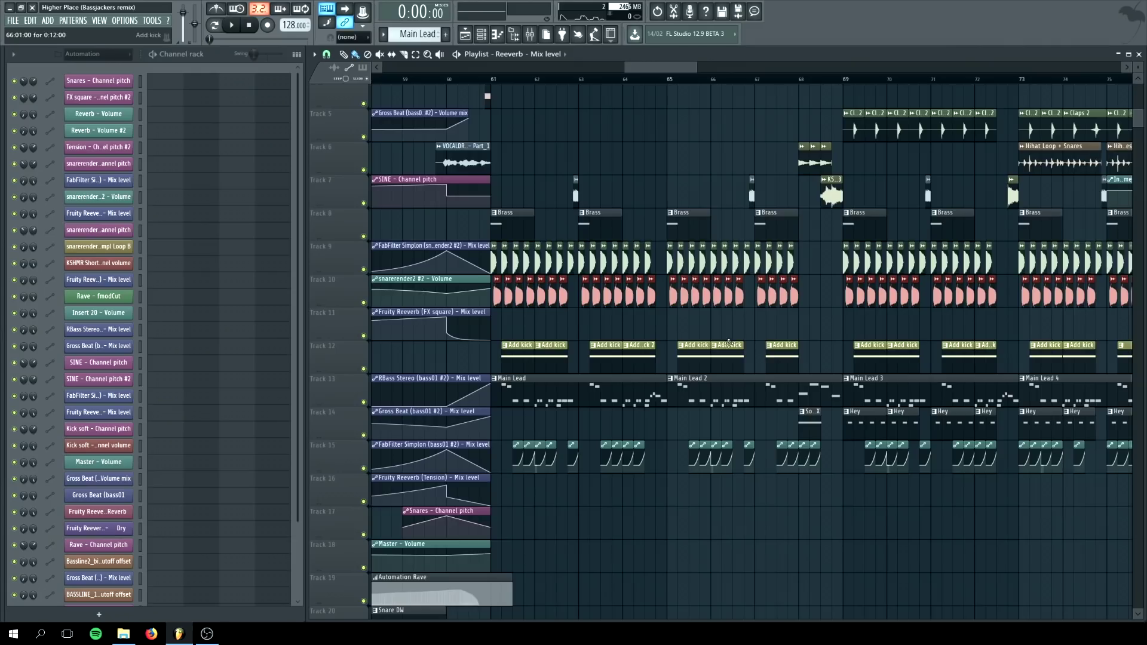
scroll(729, 343, down, 3)
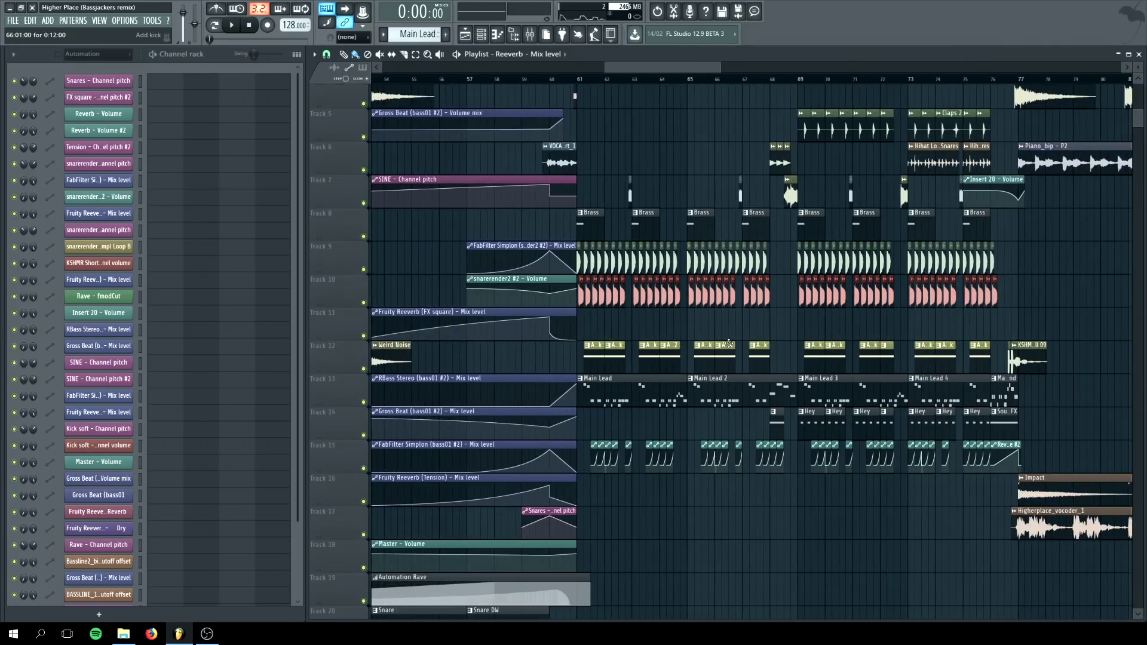
scroll(729, 343, up, 3)
scroll(729, 342, down, 2)
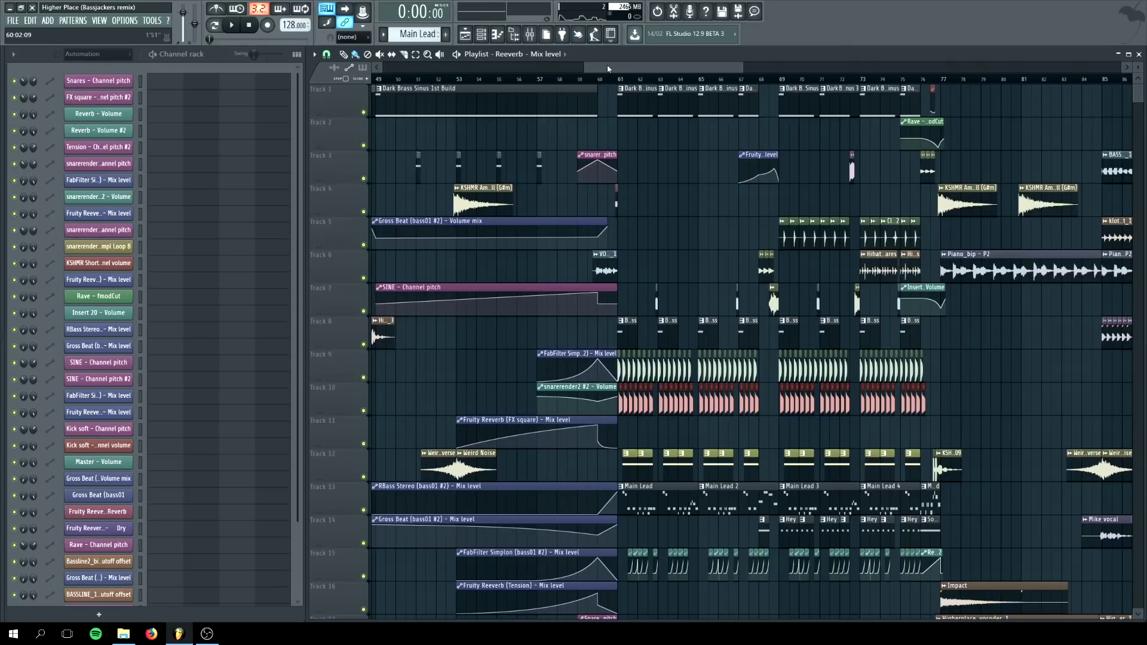
scroll(682, 147, down, 3)
scroll(682, 147, up, 3)
scroll(685, 167, down, 3)
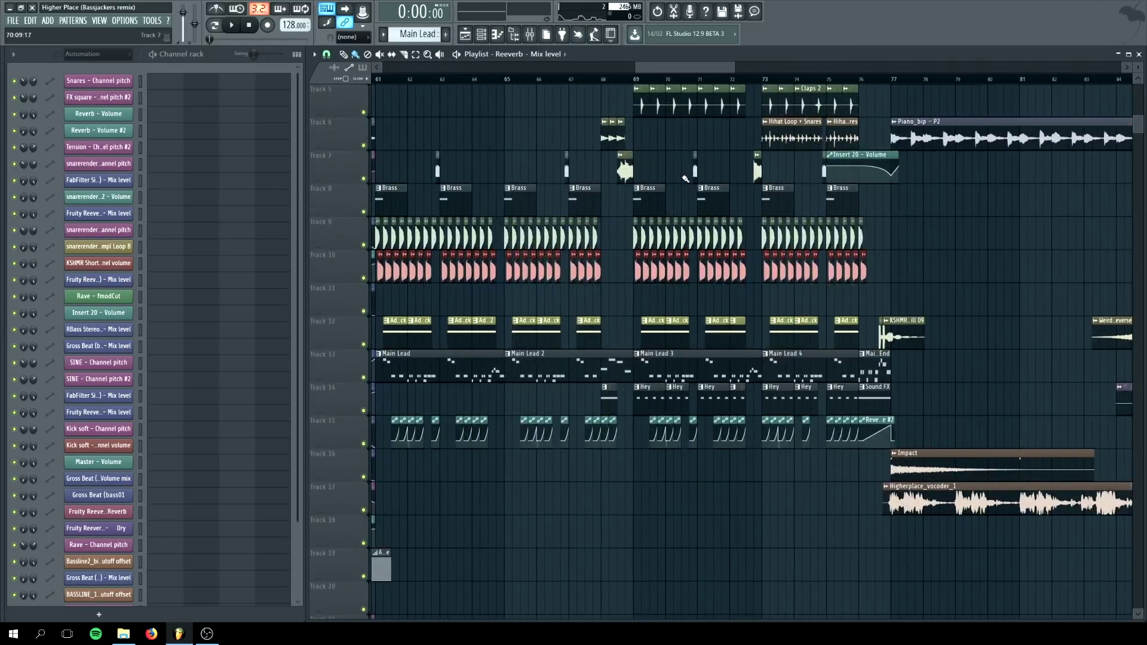
scroll(685, 179, down, 2)
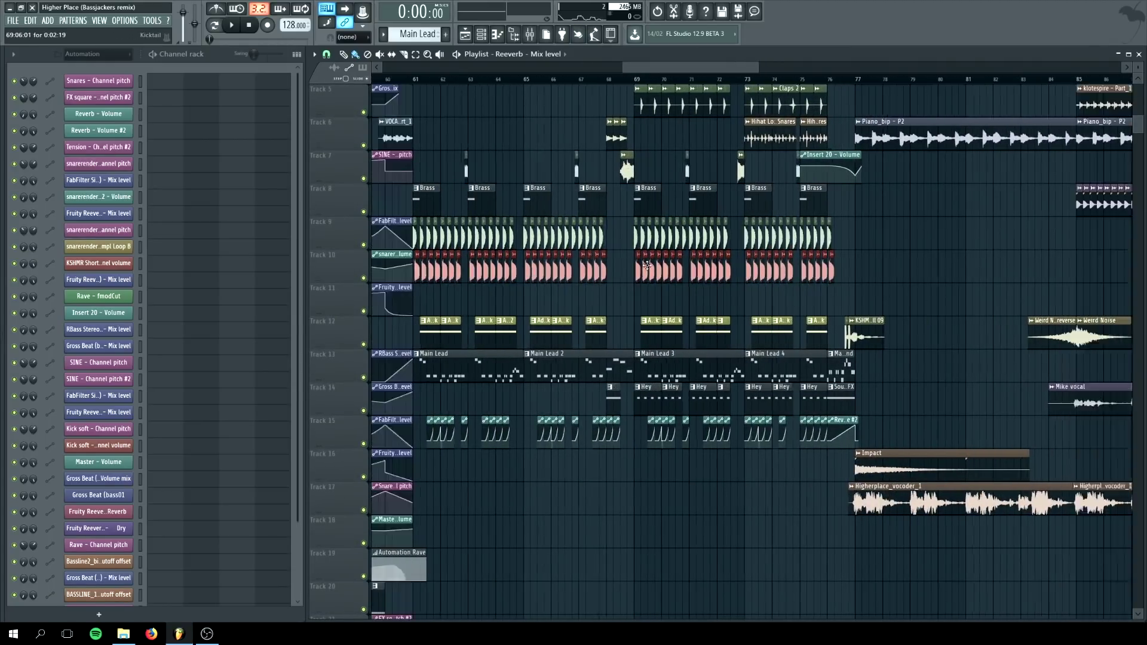
- Open the mixer and examine the FabFilter Pro-Q 2 curve on Saviorlead and the effect chain on Rave
key(F9)
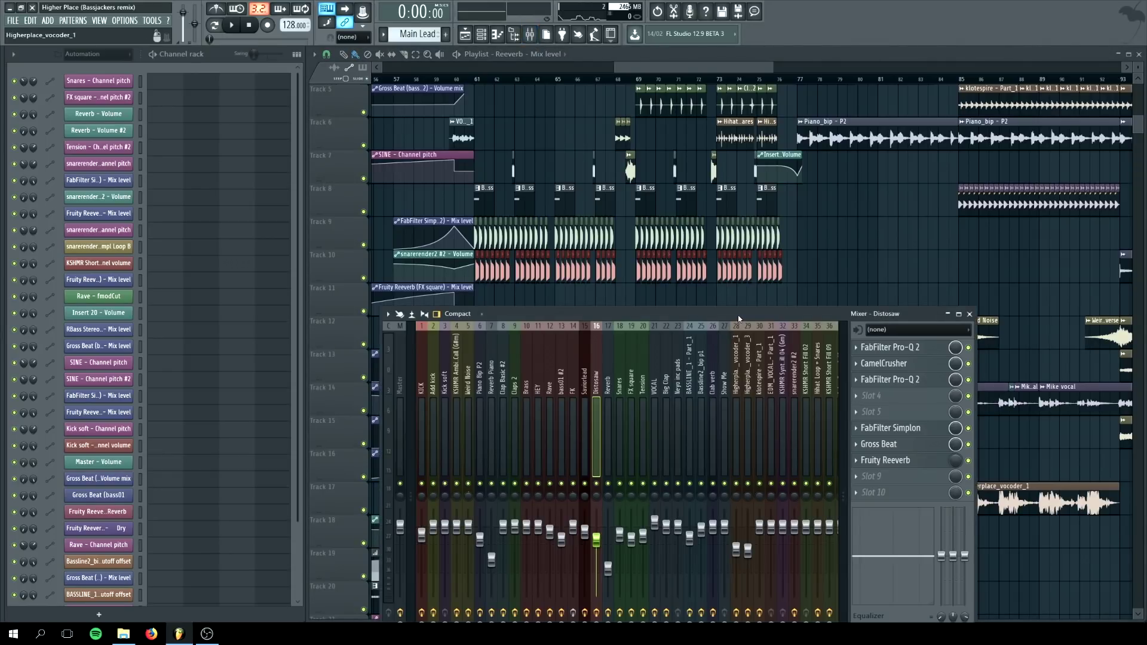
click(565, 312)
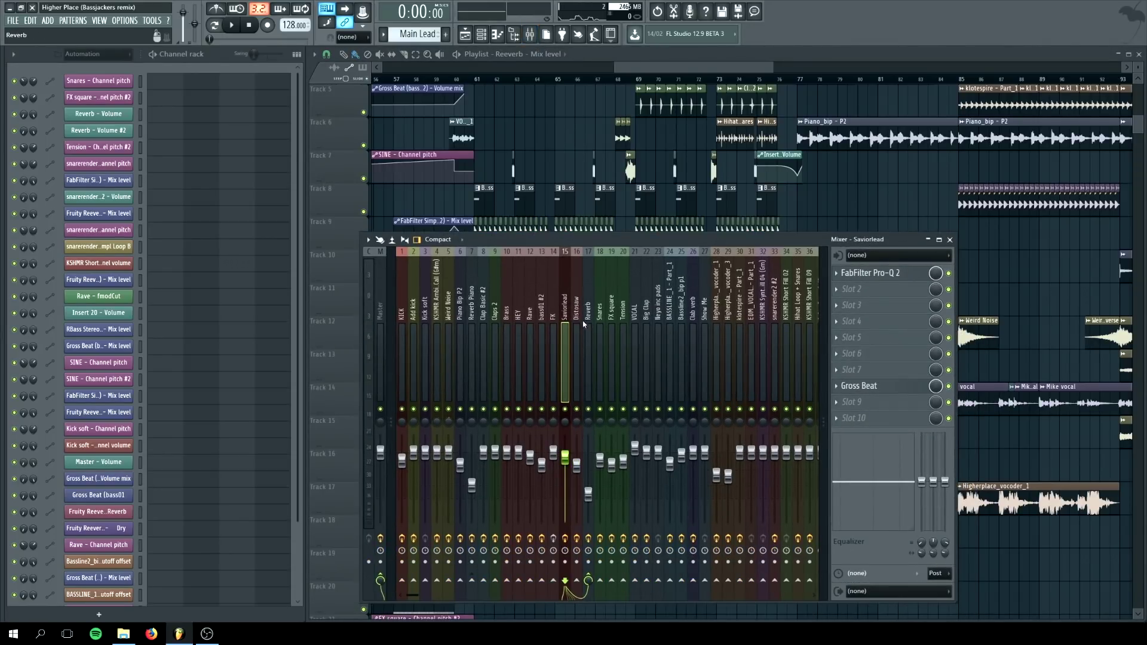
click(898, 271)
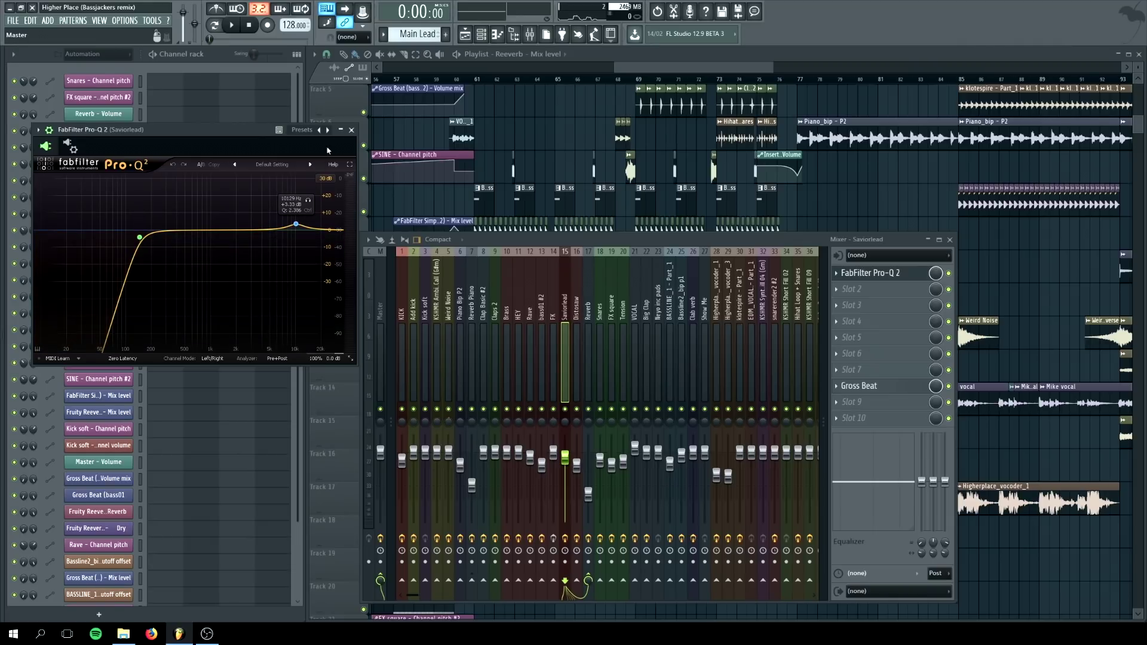
click(352, 129)
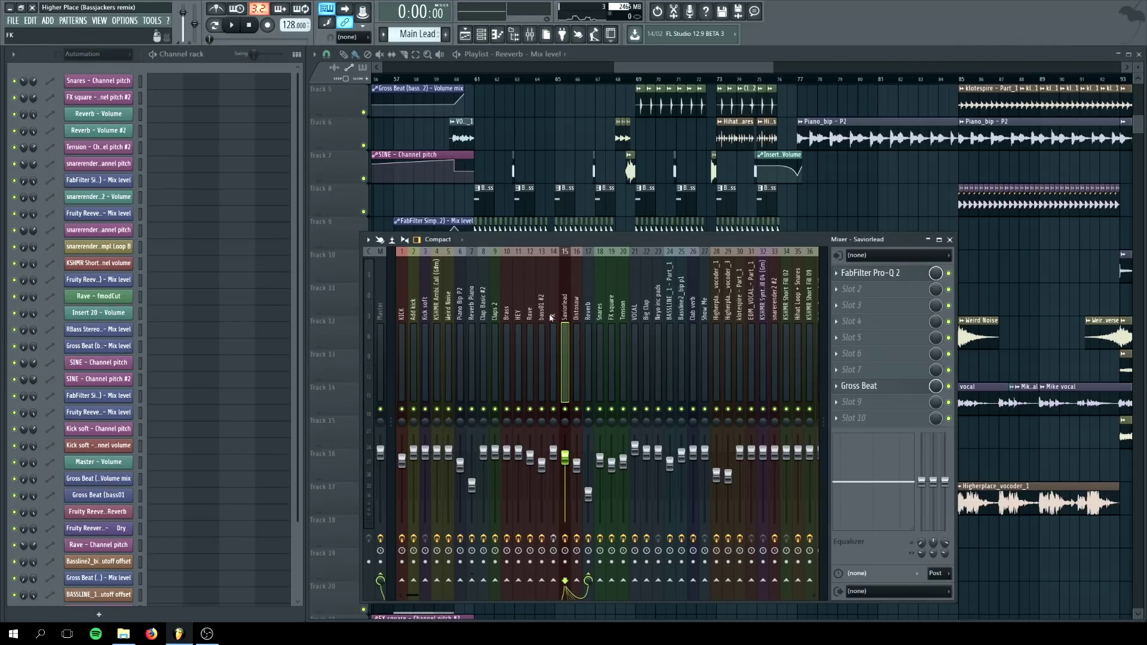
click(531, 314)
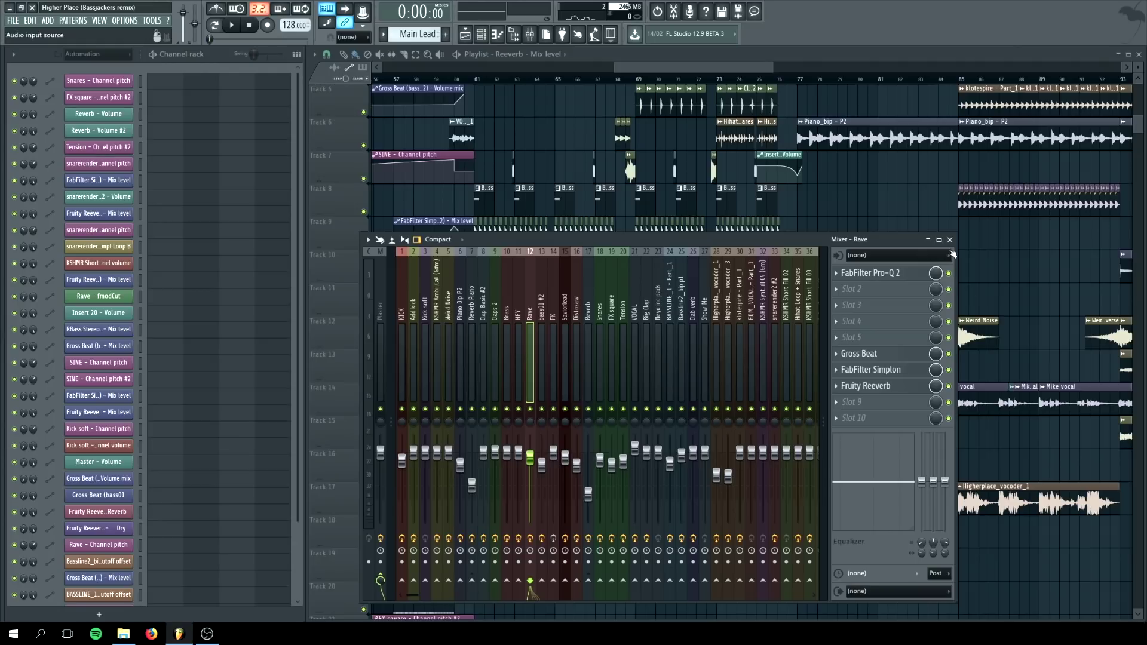
key(F9)
double_click(793, 56)
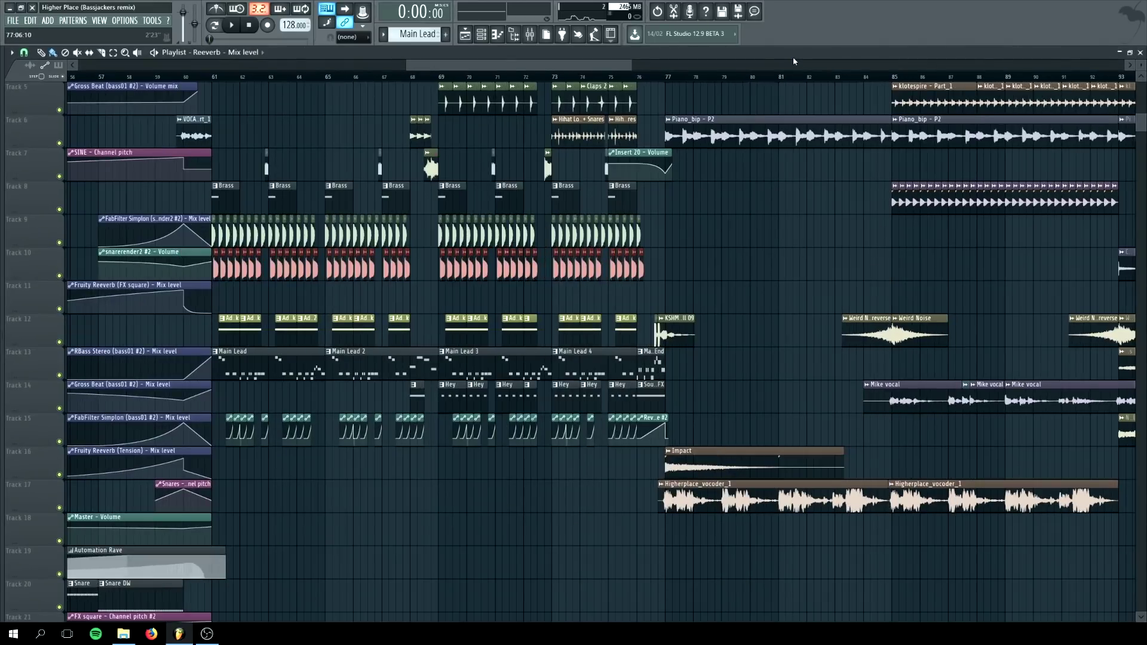
double_click(424, 55)
- Filter the channel rack to the Unsorted group and open Rave's Nexus instrument together with its mixer track
click(98, 54)
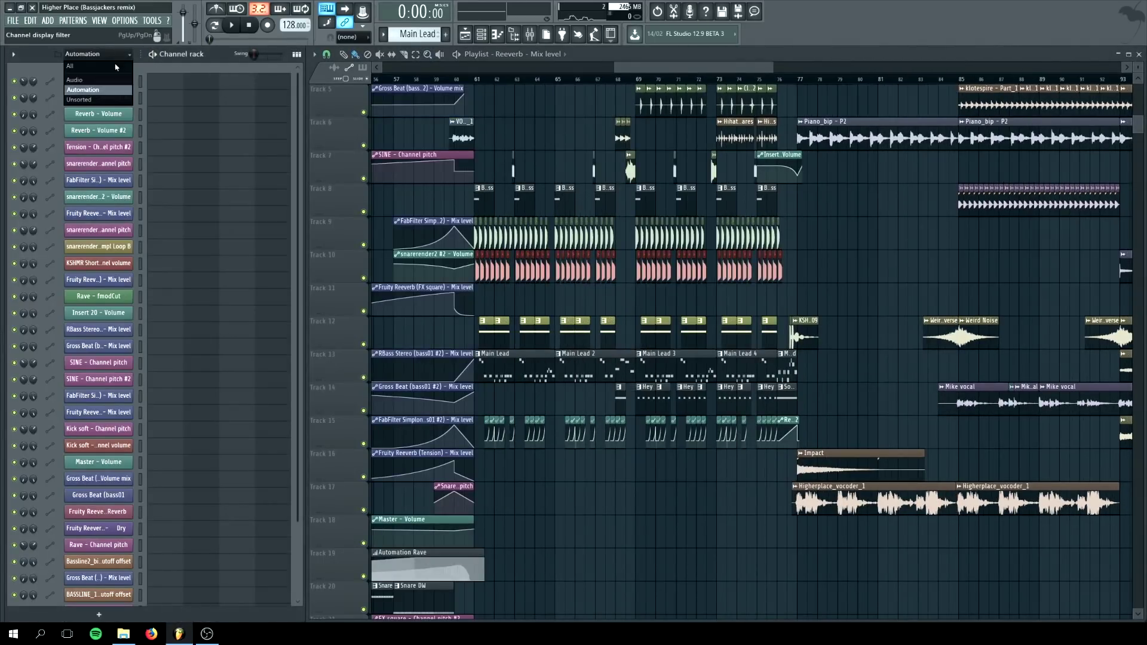
click(103, 99)
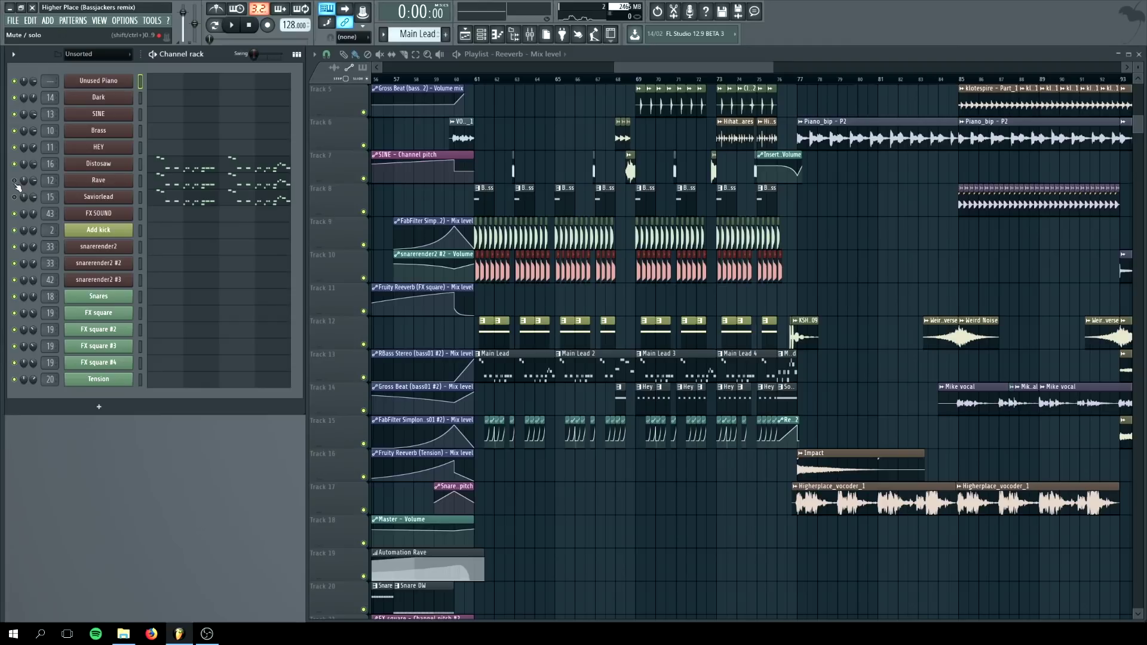
click(87, 181)
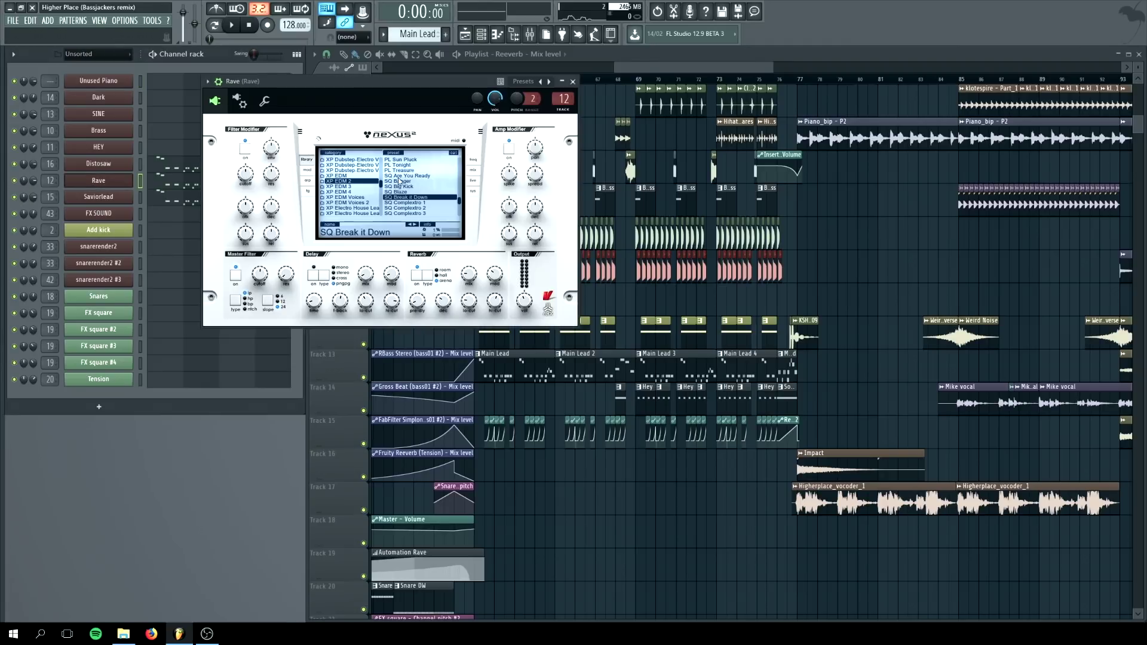
click(562, 99)
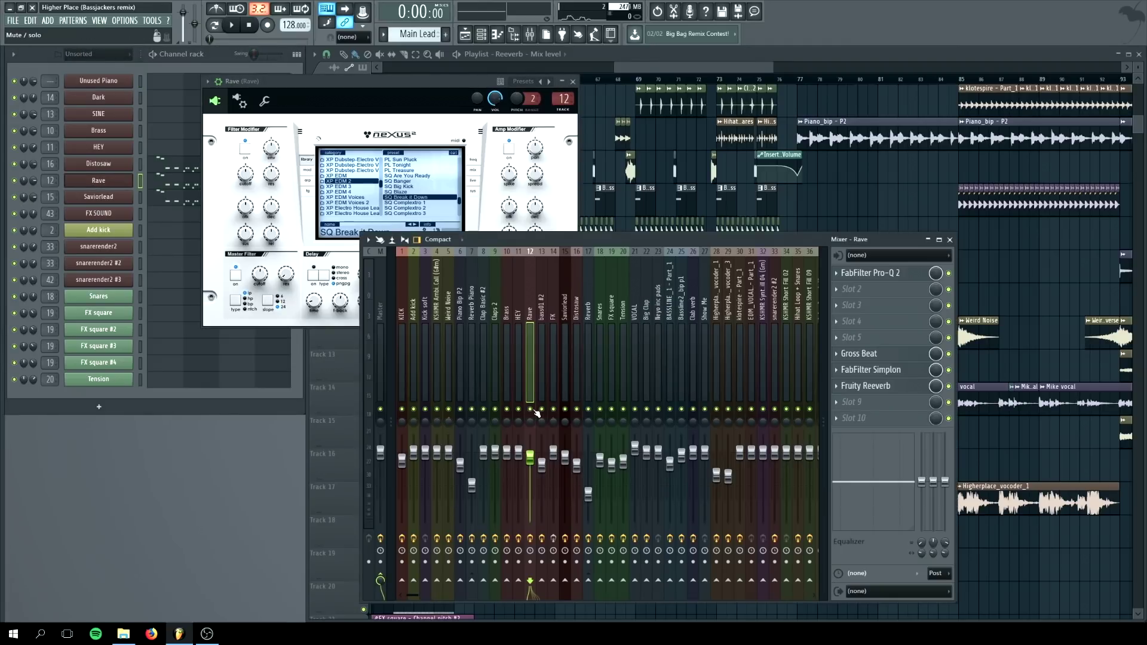
- Select bars 61–63 in the playlist as the loop and audition the soloed Rave track
click(603, 123)
scroll(505, 78, up, 3)
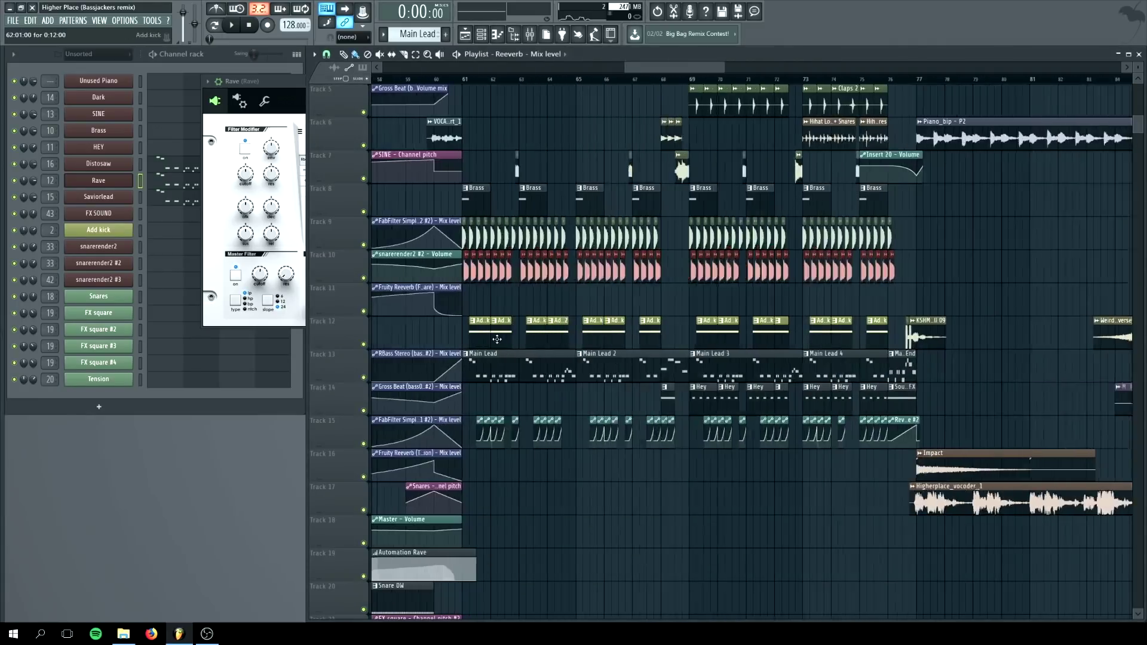
drag(450, 78, 529, 90)
key(space)
key(space)
key(F9)
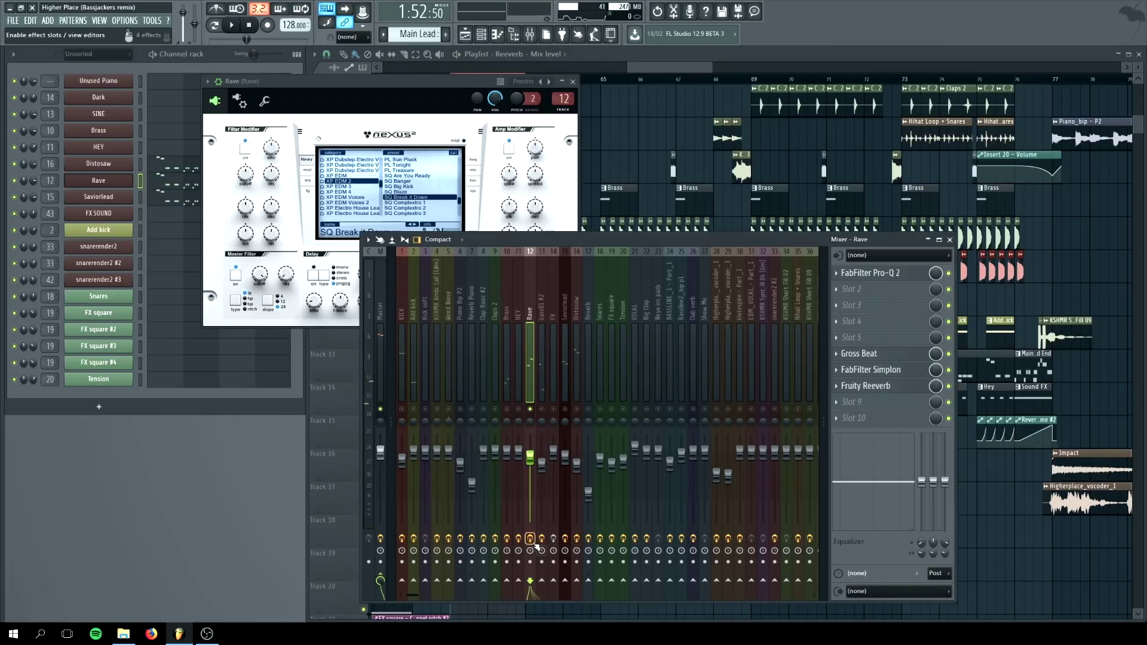
key(space)
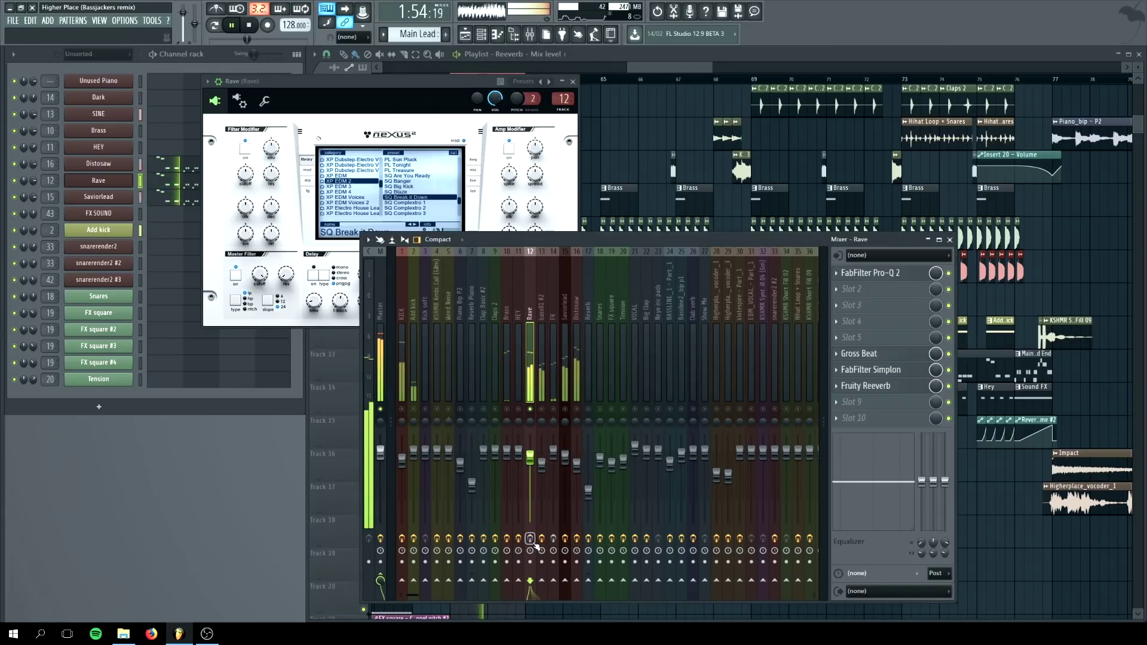
key(space)
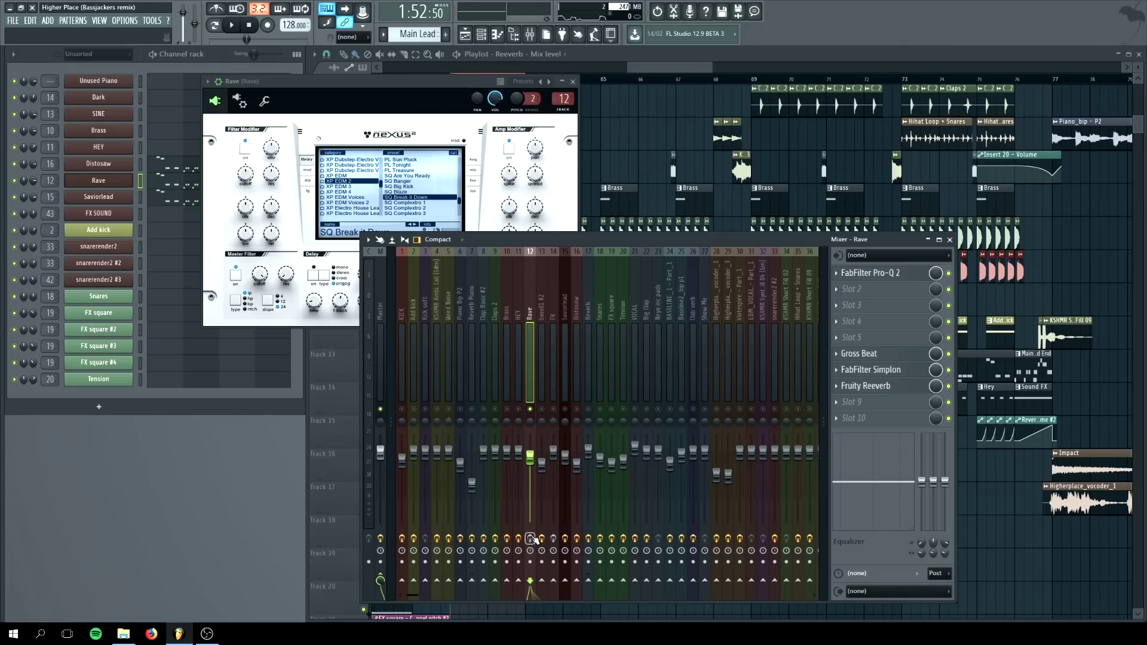
- Examine the FabFilter Pro-Q 2 curve on the Rave track, and put away the mixer and Nexus windows
click(881, 278)
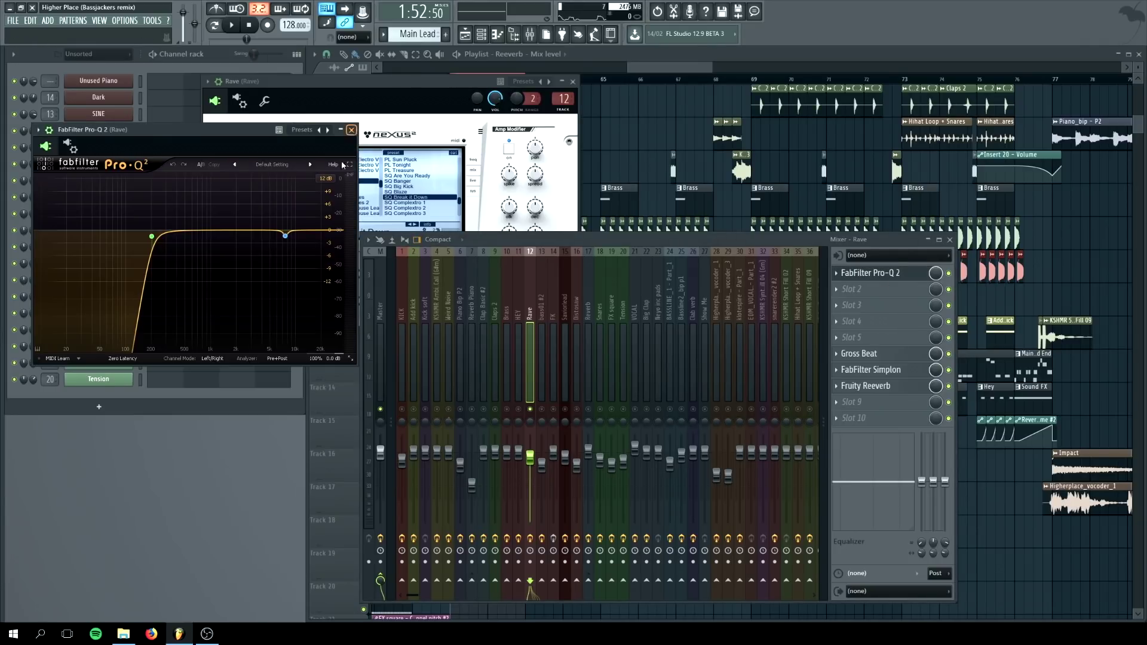
click(351, 129)
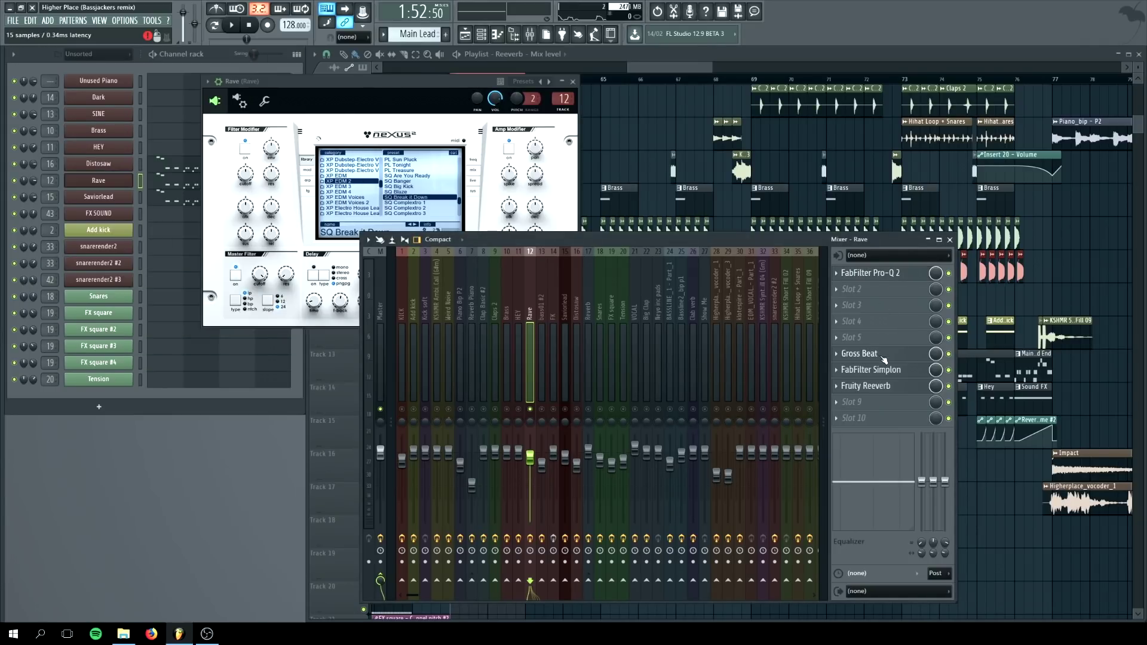
click(949, 240)
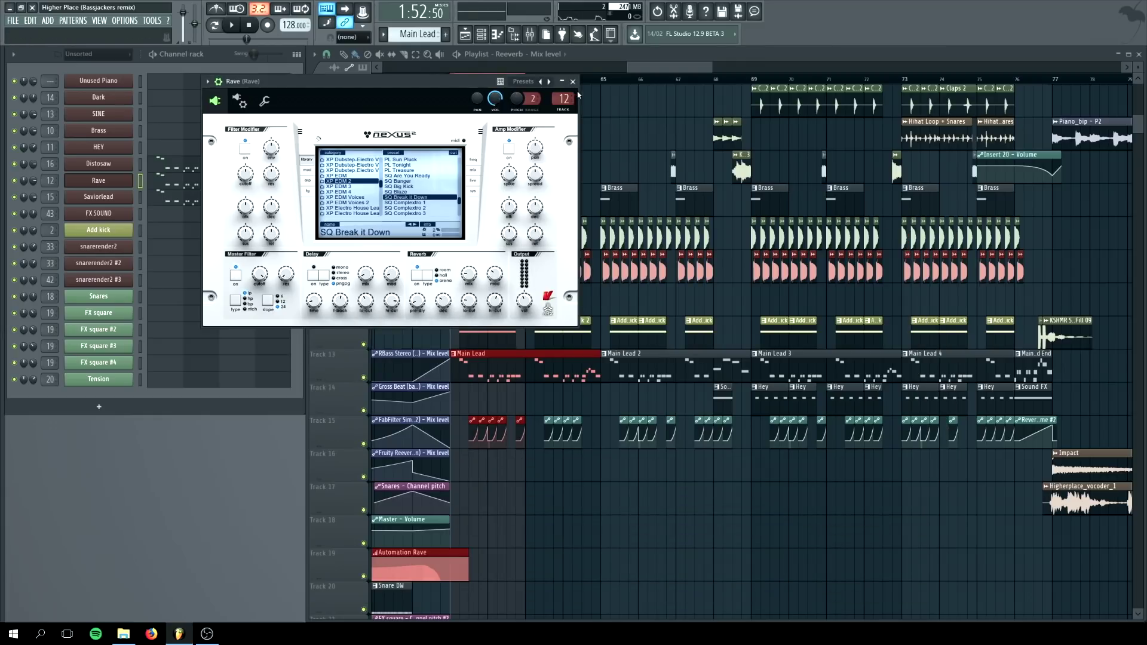
click(572, 81)
- Clear the loop selection, select the Add kick pattern and clone the Add kick channel
scroll(394, 82, up, 2)
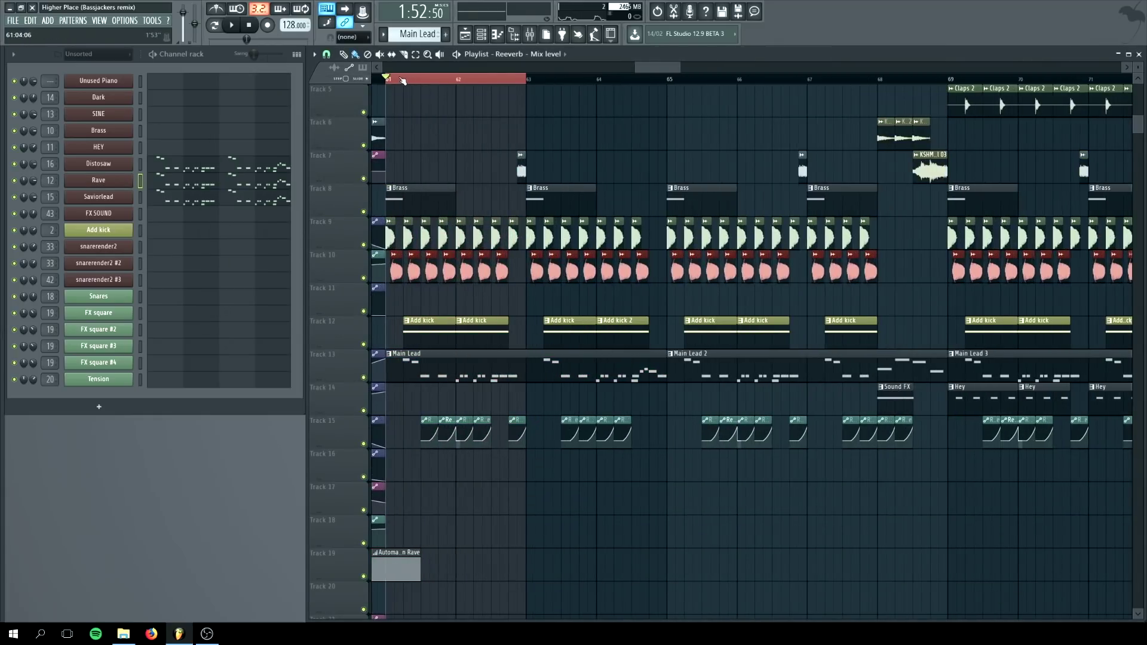
click(465, 326)
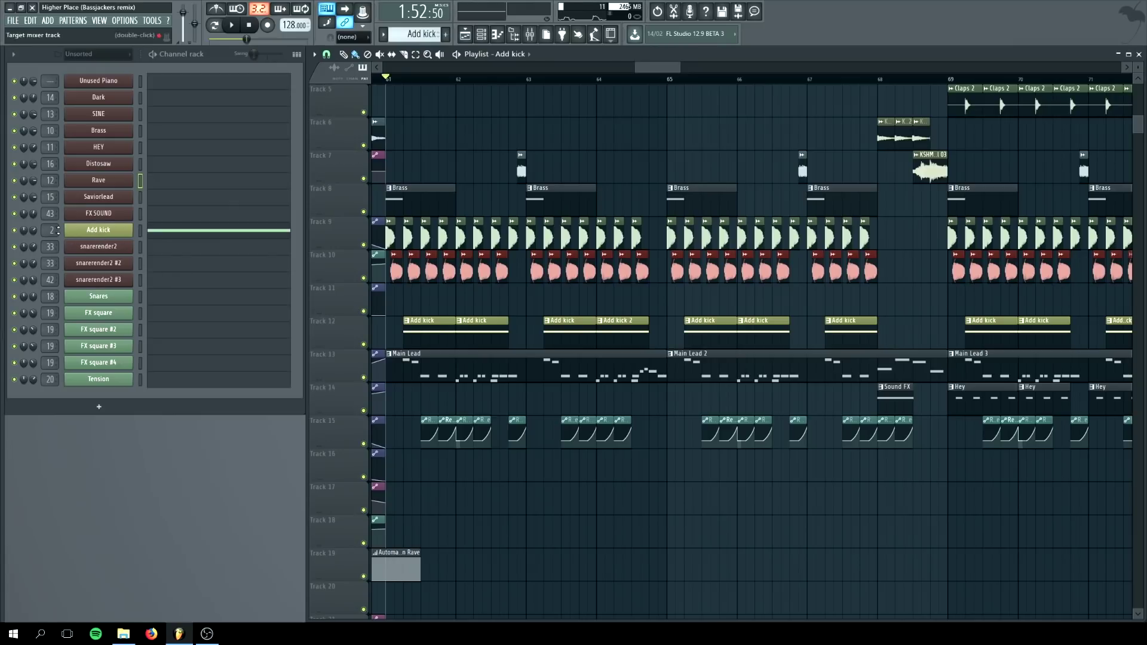
click(93, 231)
drag(314, 174, 713, 120)
right_click(100, 236)
click(154, 310)
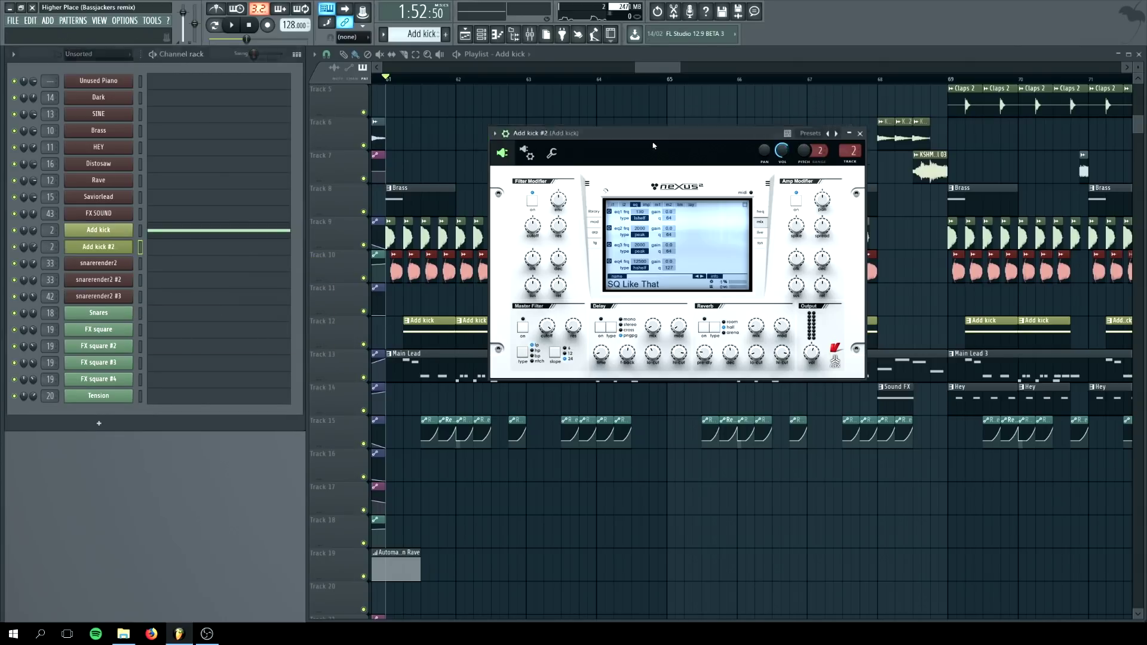
- Reload the SQ Like That preset from the Nexus library in the cloned Add kick channel and play test notes
click(591, 213)
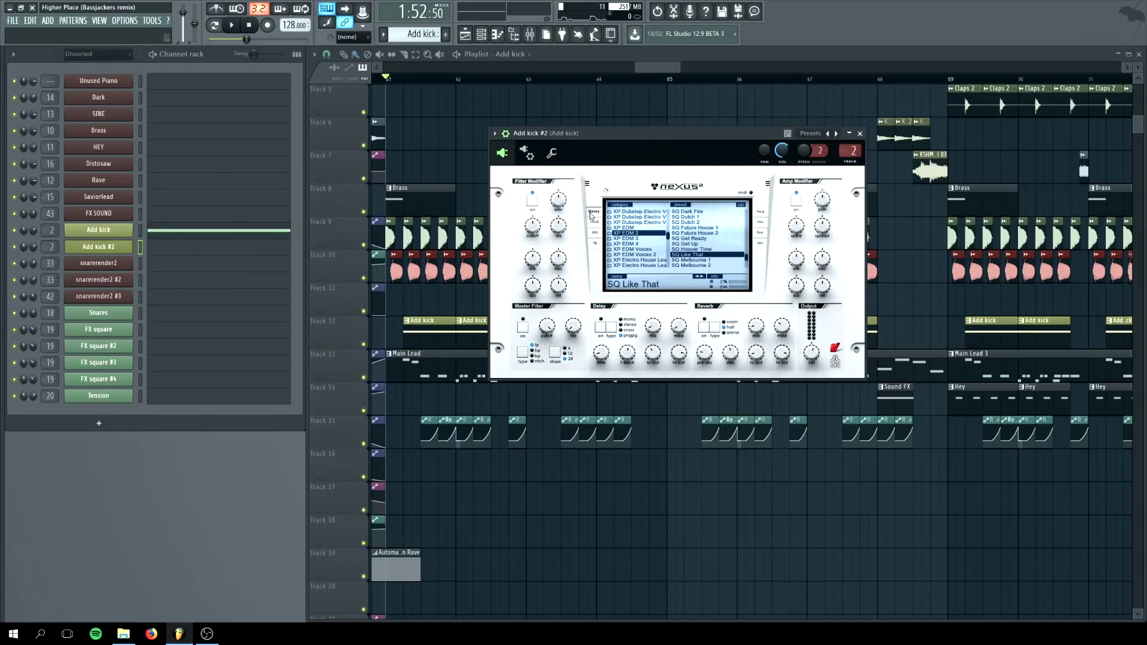
click(691, 255)
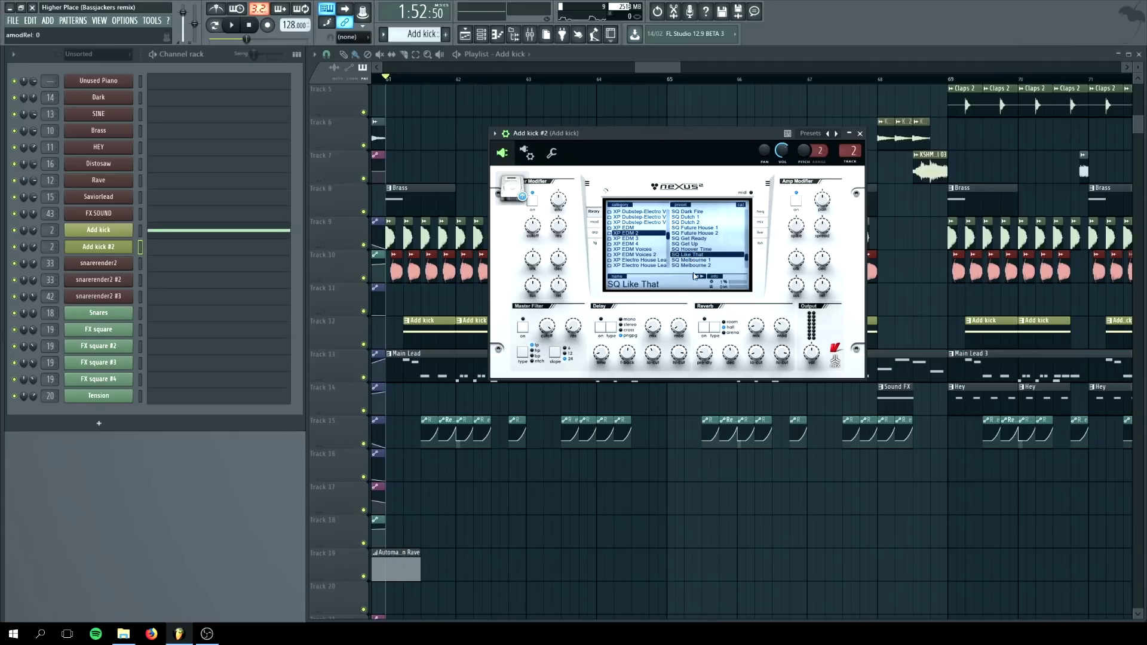
key(n)
key(n)
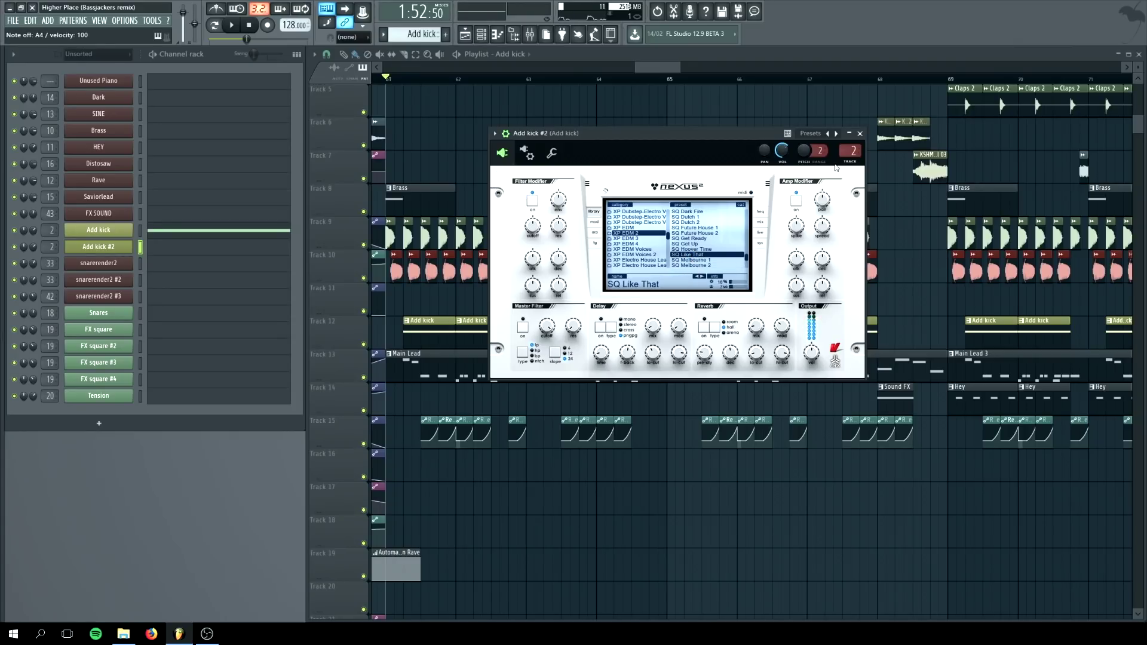
- Solo the Add kick mixer track and audition the cloned sound through its effects with test notes
key(F9)
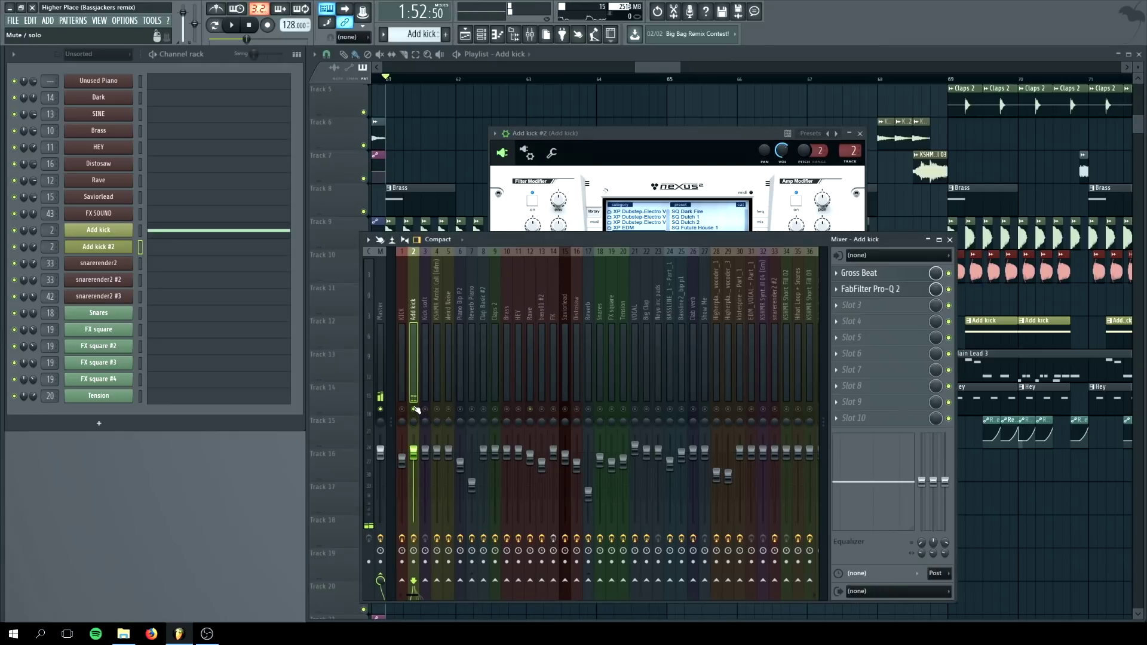
key(n)
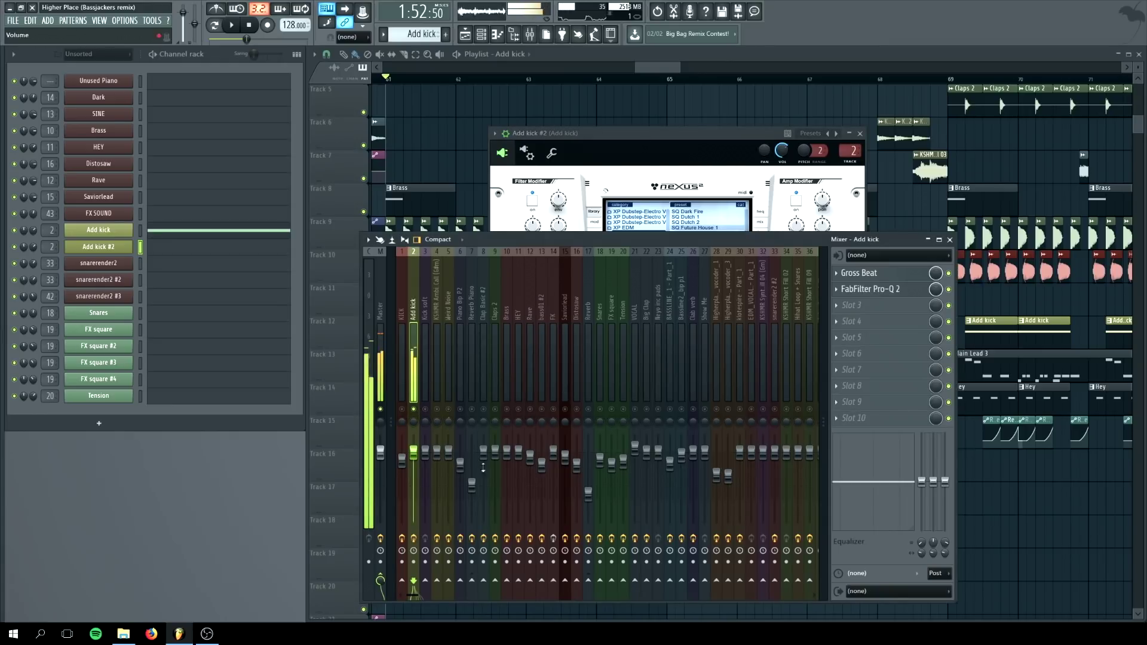
key(n)
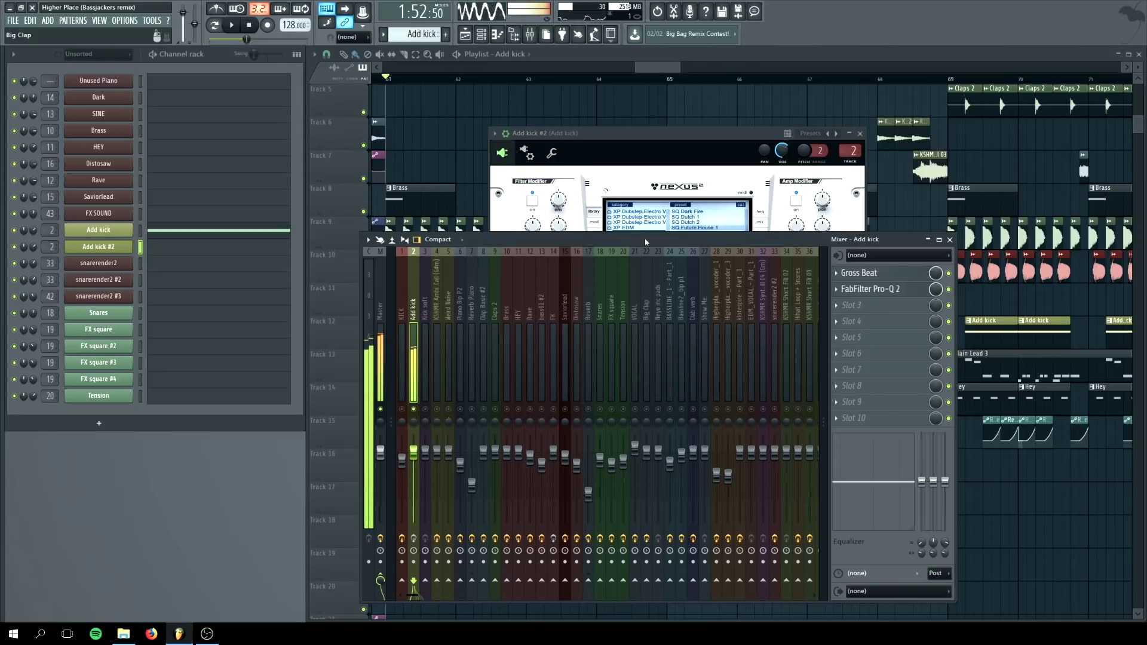
key(n)
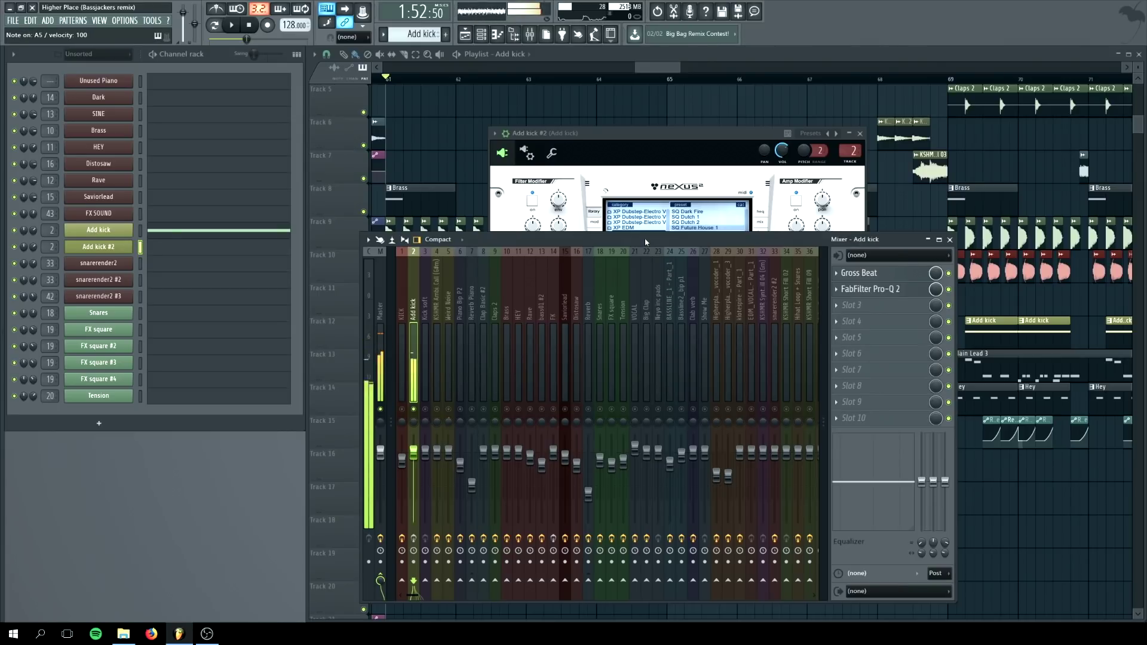
click(251, 27)
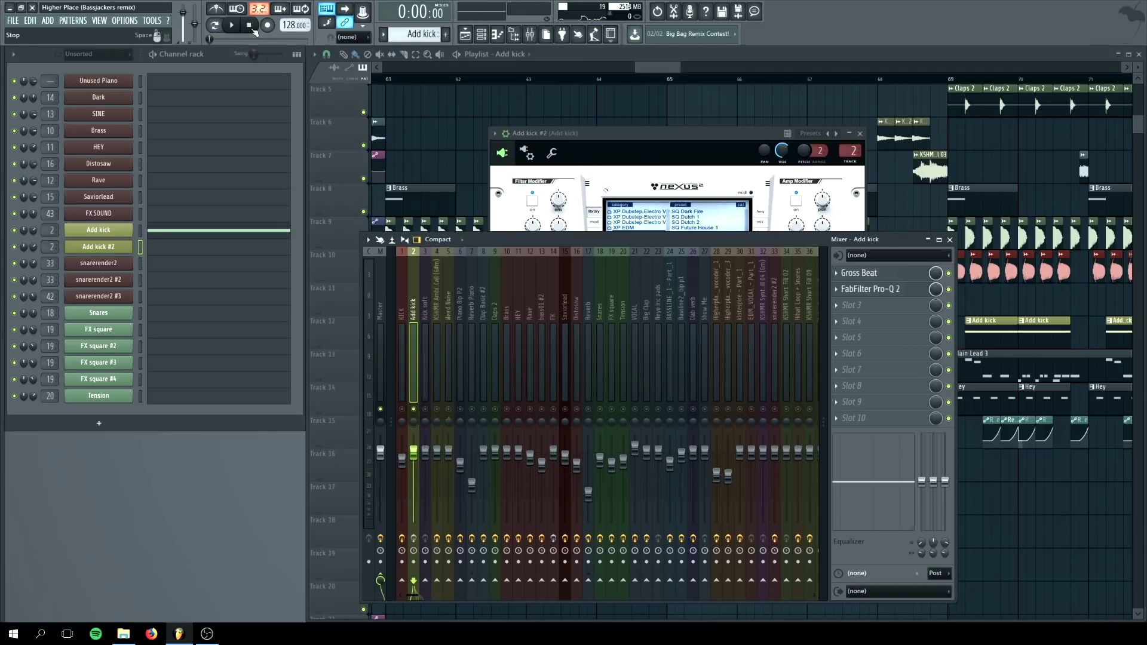
- Arrange the mixer and Nexus windows to examine Add kick's FabFilter Pro-Q 2 curve and the clone's Nexus EQ page
drag(627, 238, 332, 235)
drag(584, 140, 745, 133)
drag(457, 235, 638, 129)
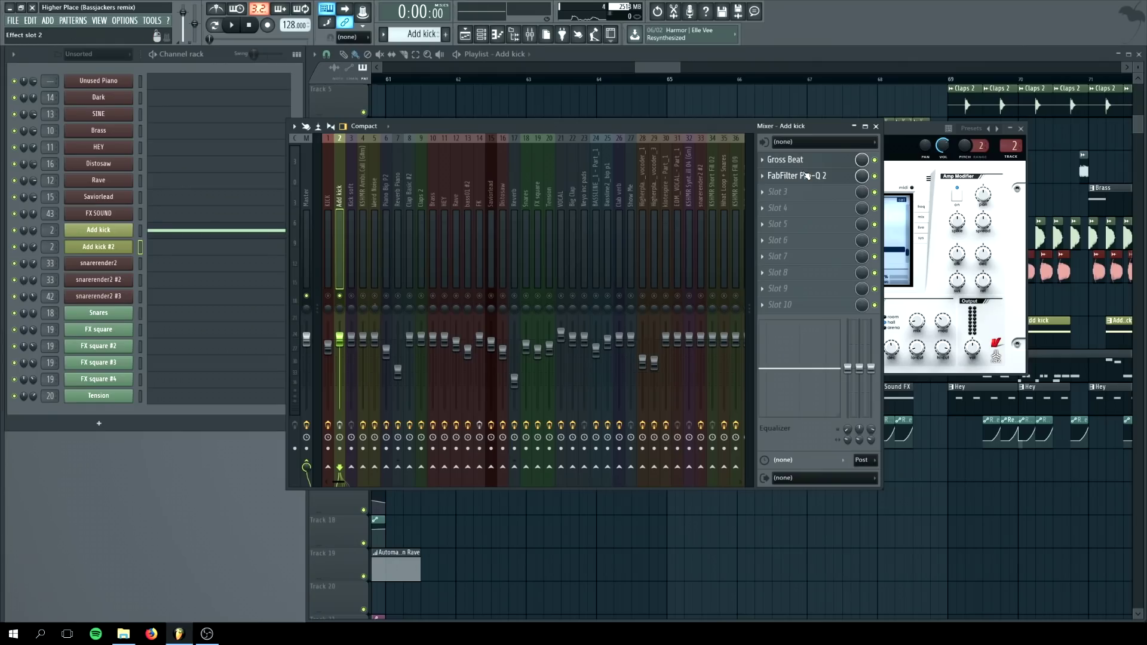
click(806, 177)
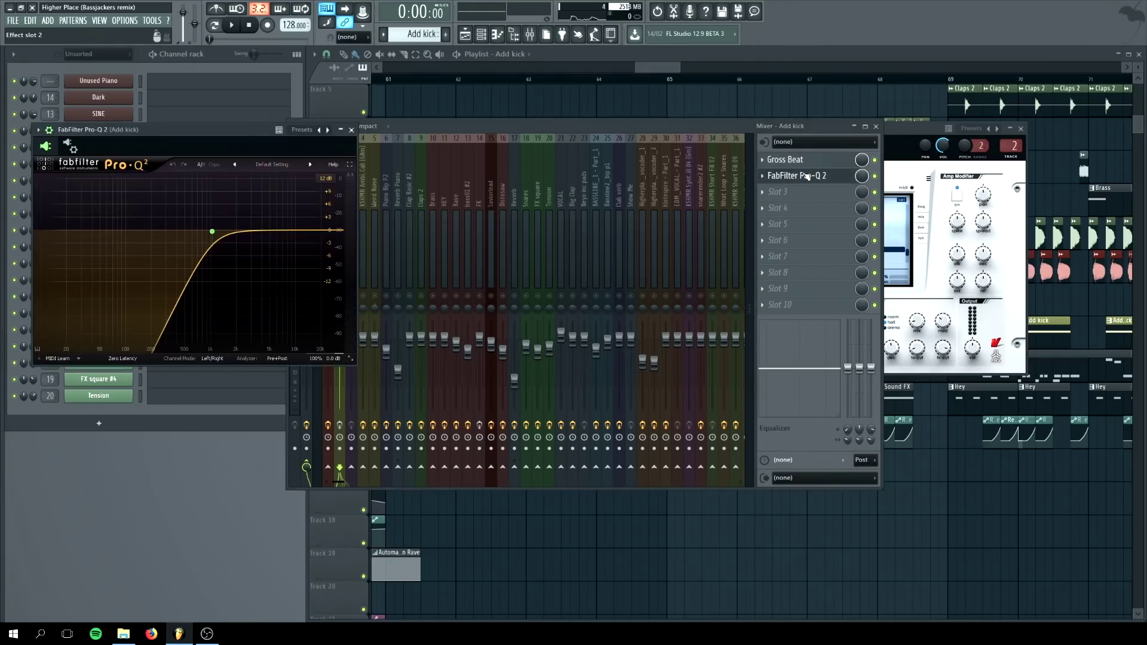
click(899, 137)
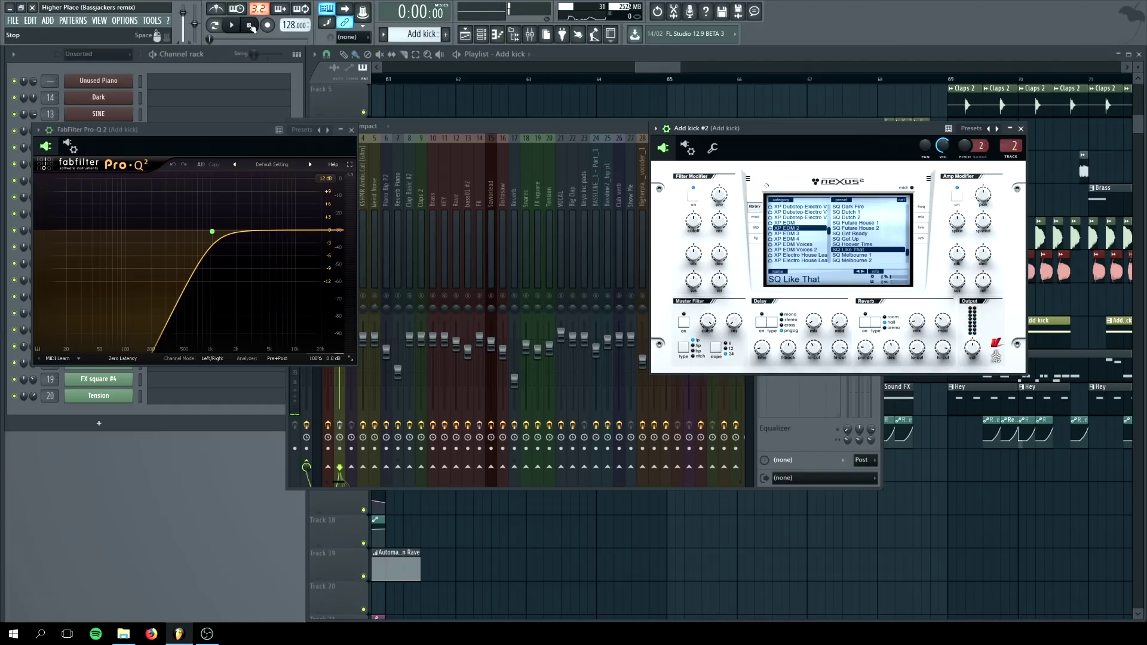
click(920, 219)
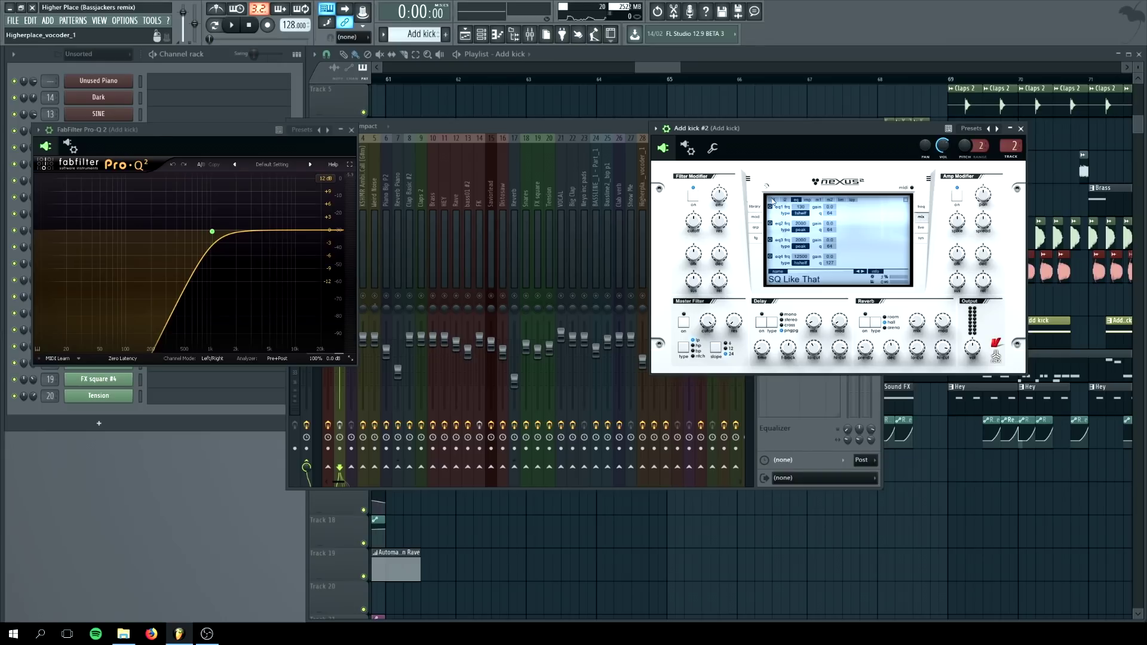
- Switch off the SQ Like That preset's layers one after another in the cloned Add kick's Nexus, auditioning the remaining layers with test notes
click(853, 204)
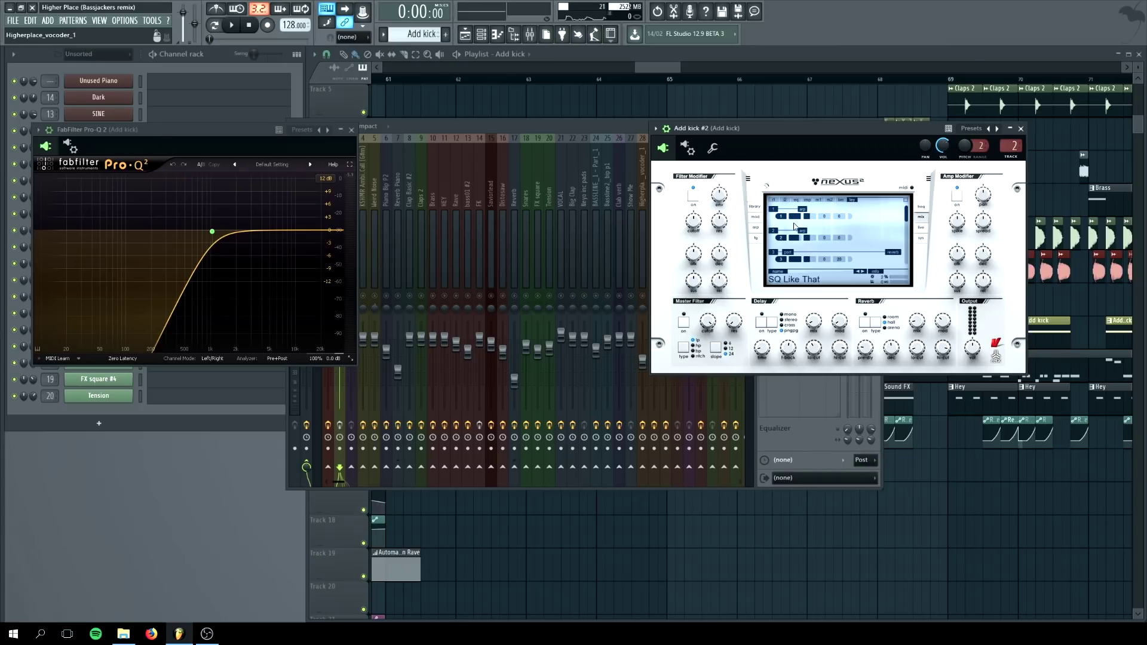
click(775, 213)
click(775, 230)
click(776, 252)
scroll(775, 252, down, 1)
click(775, 263)
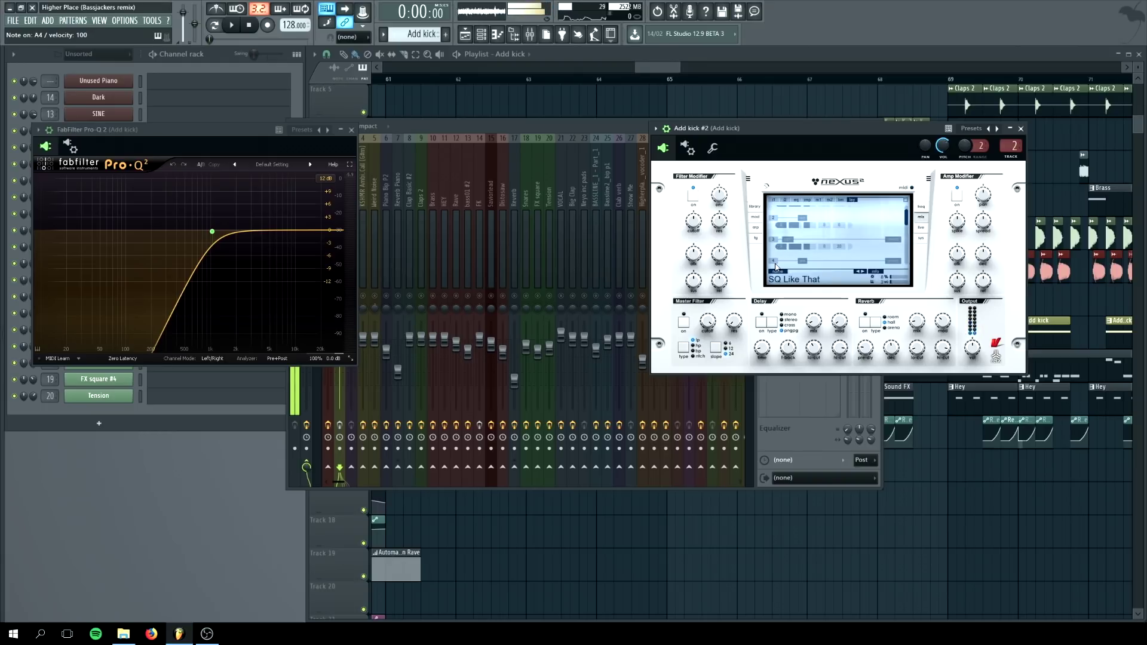
scroll(775, 266, down, 1)
click(776, 262)
scroll(775, 266, down, 1)
scroll(775, 264, down, 1)
click(775, 263)
scroll(775, 263, down, 1)
click(774, 247)
click(774, 246)
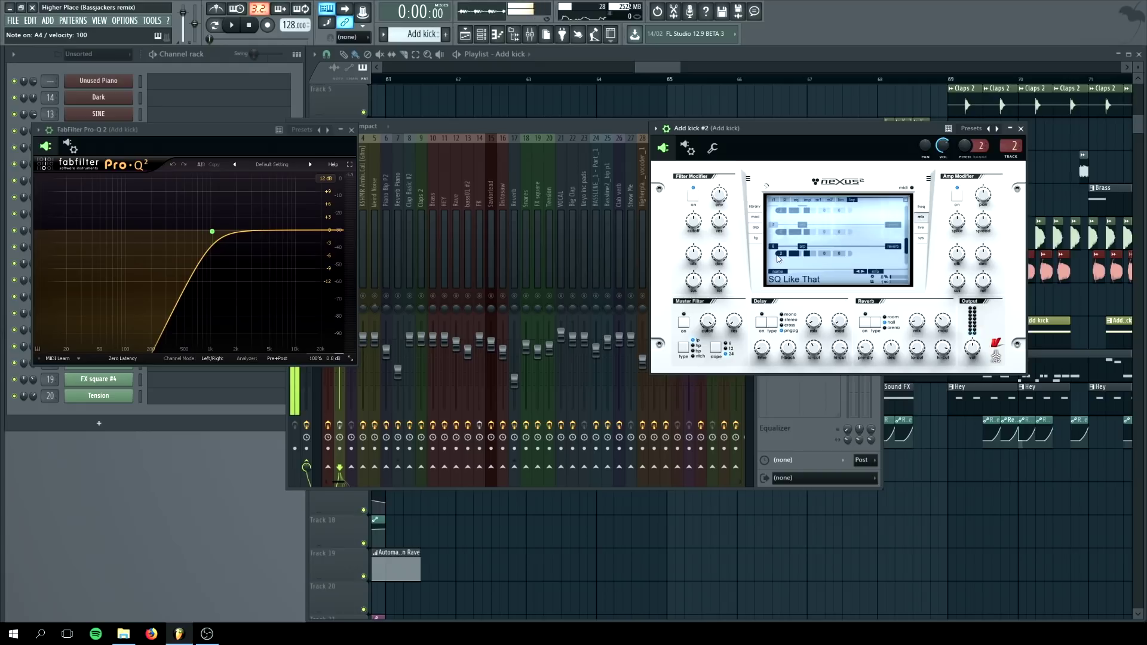
scroll(776, 249, down, 1)
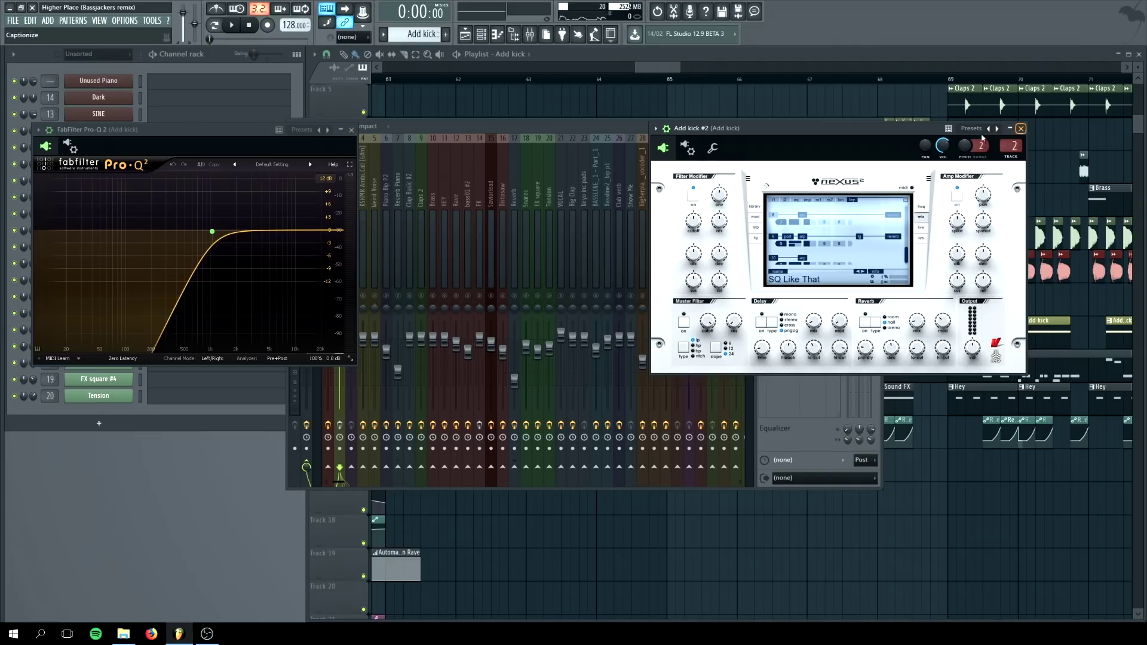
- Examine Gross Beat's volume sidechain curve on the Add kick mixer track and close the mixer and plugin windows
click(504, 127)
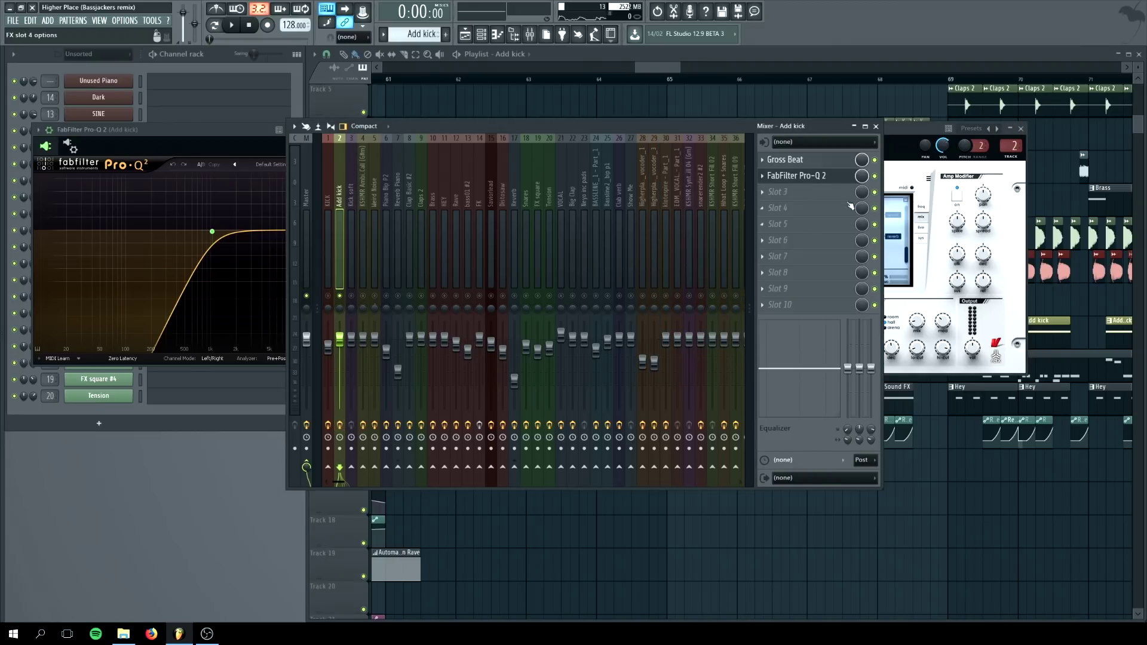
click(812, 176)
click(812, 175)
click(806, 159)
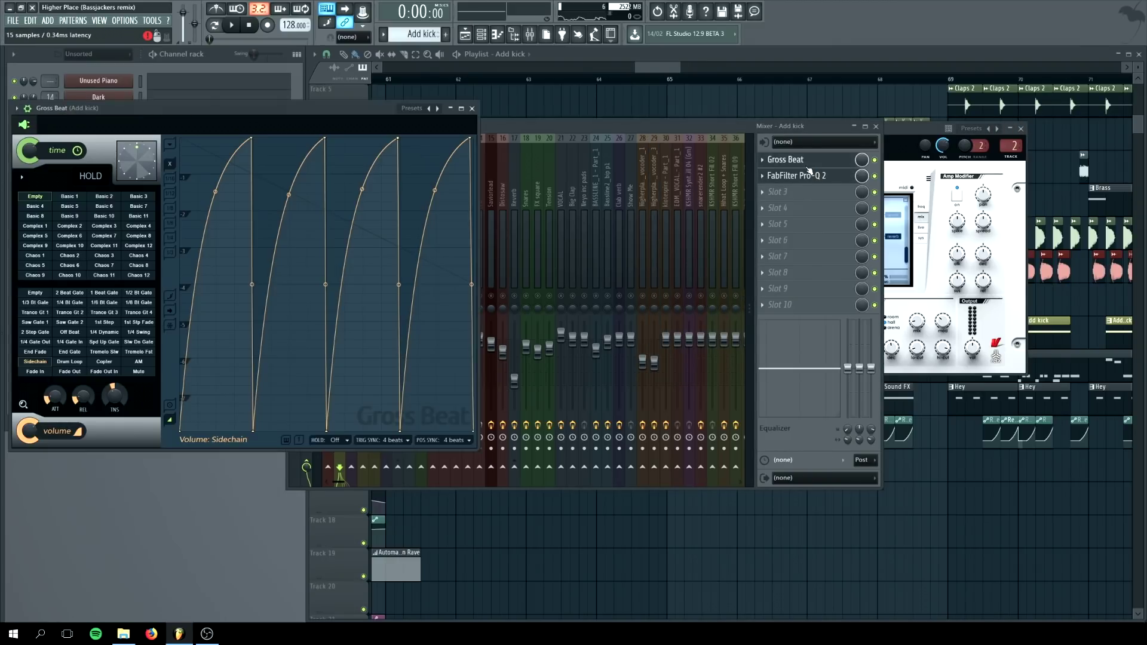
click(472, 109)
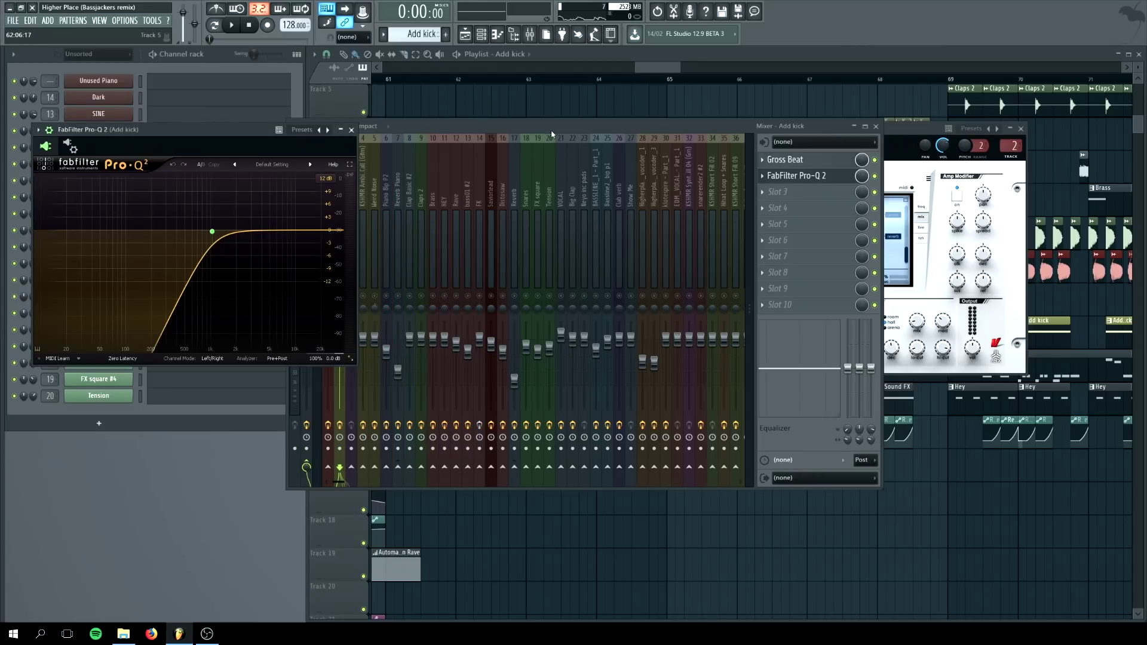
click(220, 65)
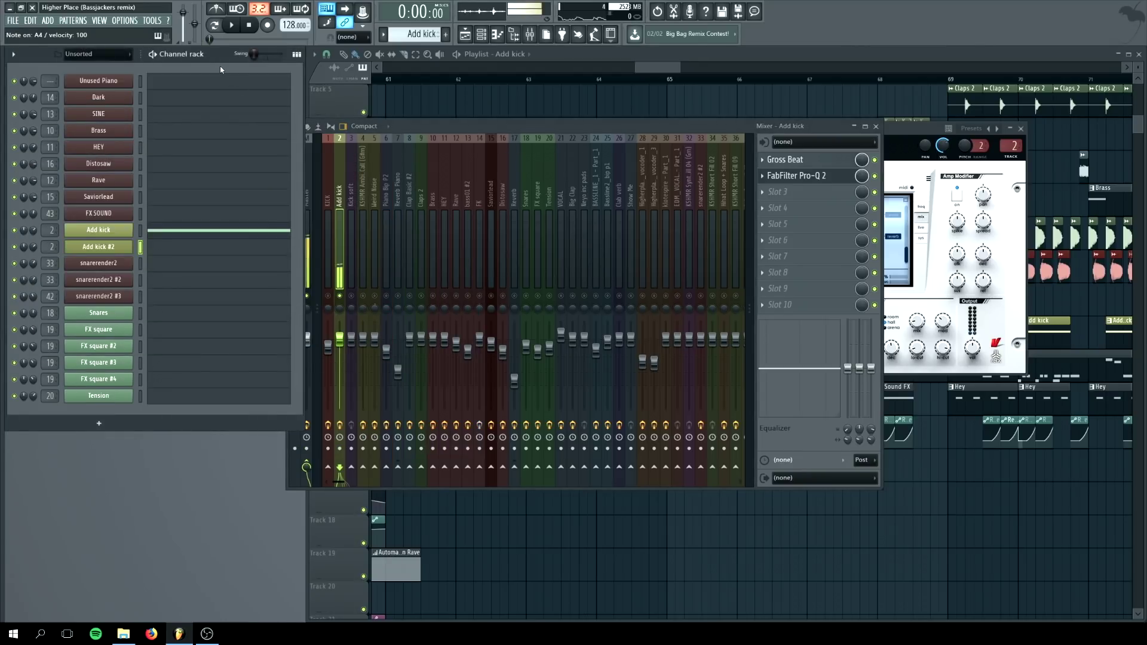
key(Escape)
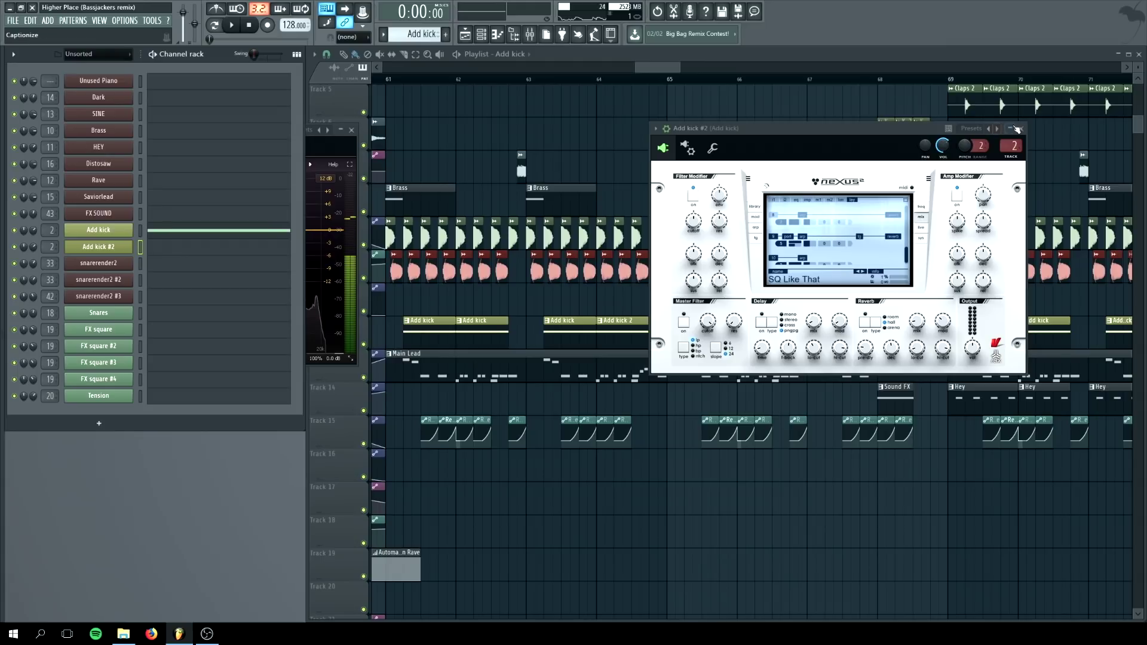
key(Escape)
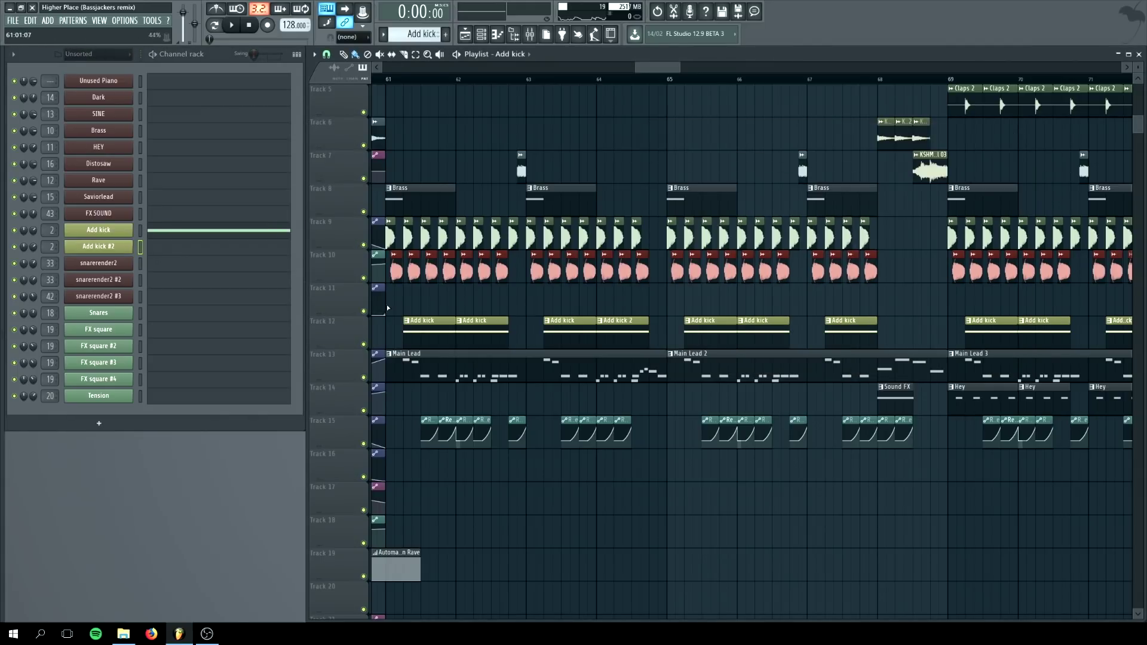
- Solo the Add kick playlist track, re-enable kick tracks 9 and 10 beside it, and audition them from bar 61
scroll(380, 309, up, 3)
drag(418, 326, 641, 335)
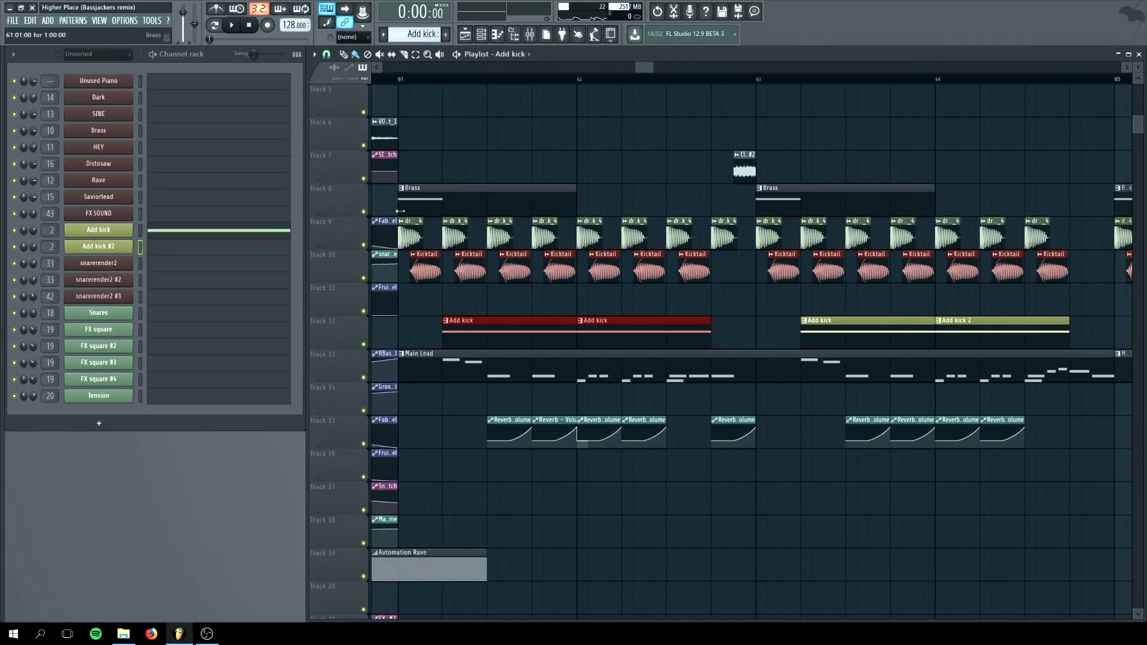
click(399, 79)
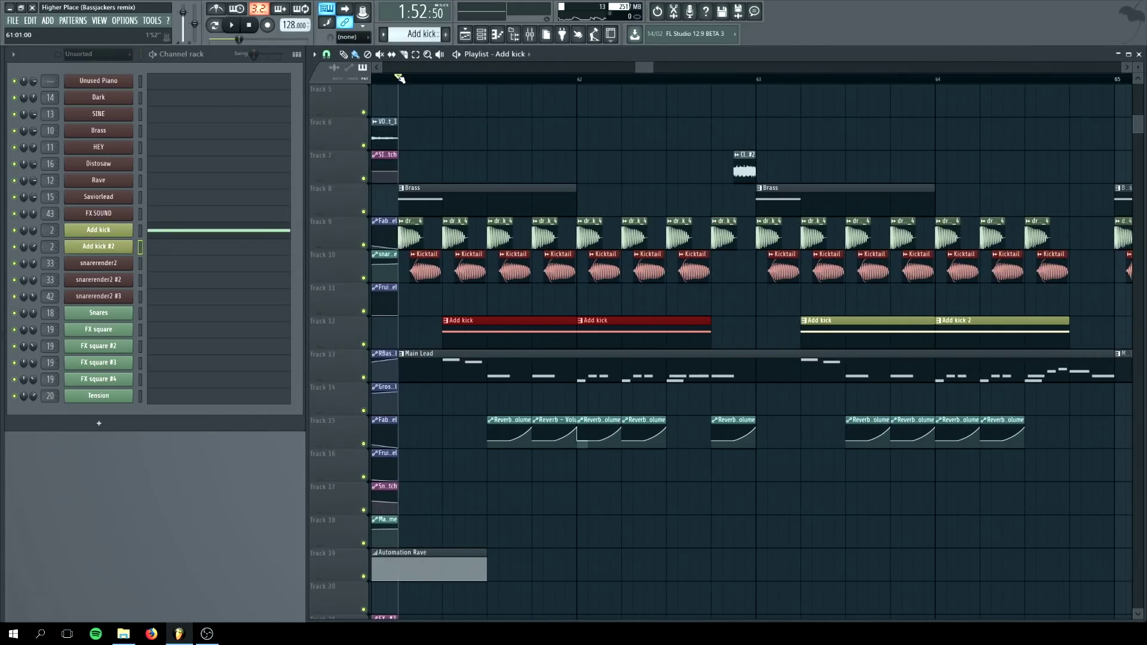
right_click(366, 346)
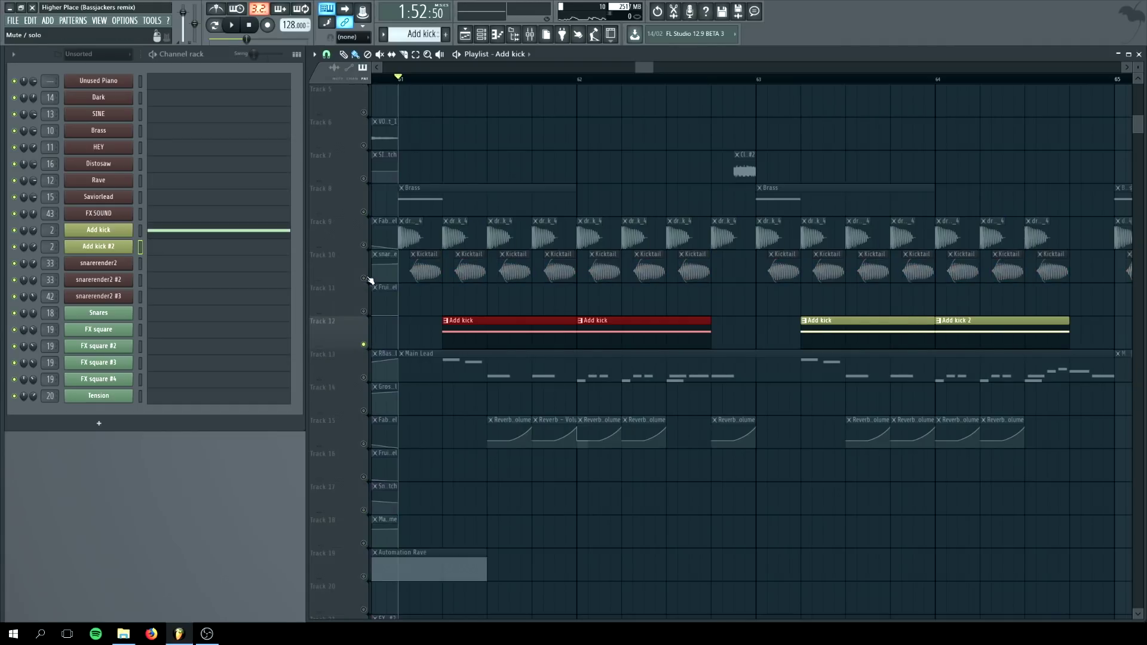
click(363, 278)
click(363, 245)
click(477, 160)
key(space)
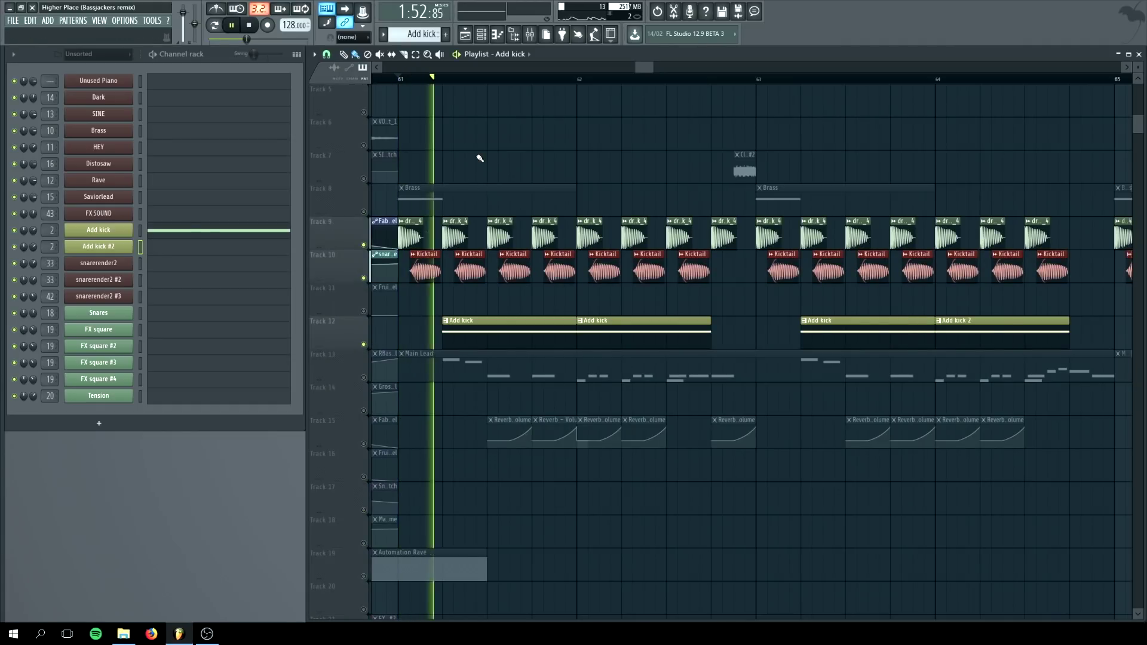
key(space)
- Look at the drop_kick_4 and Kicktail sampler settings and the KICK mixer track's effect chain
double_click(422, 223)
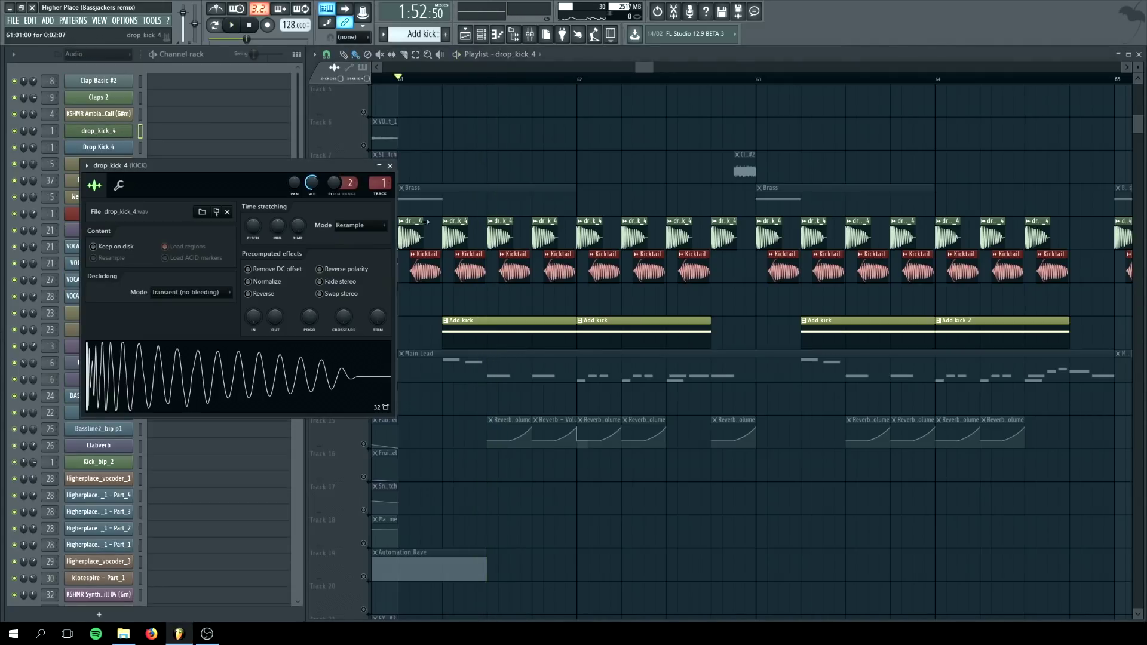
double_click(381, 186)
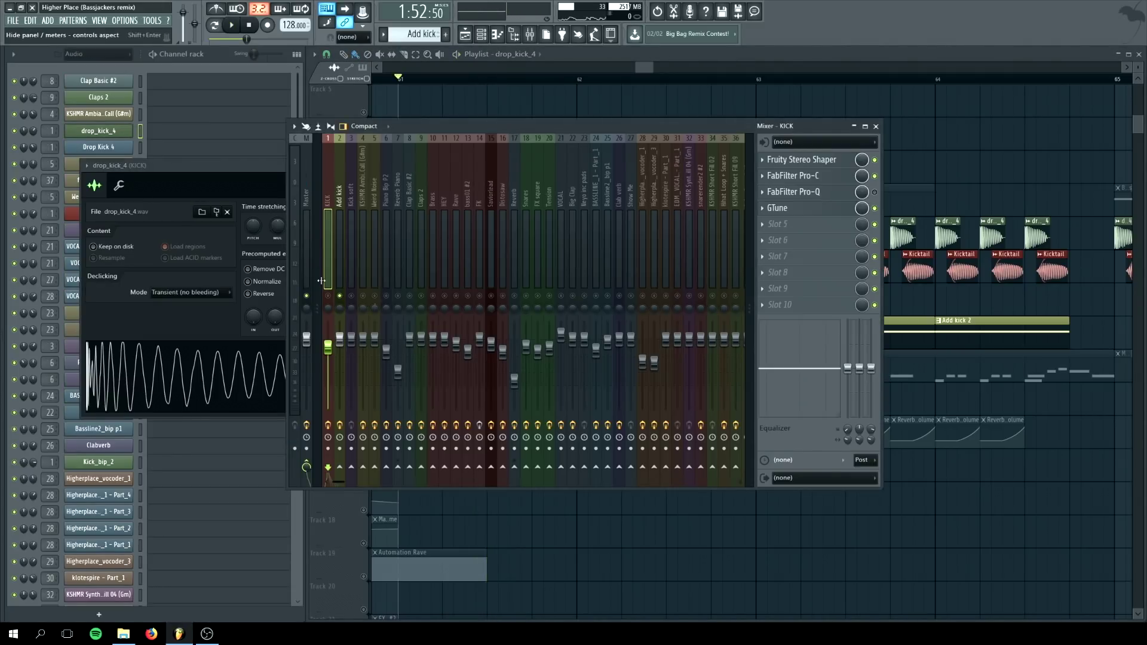
right_click(602, 99)
double_click(546, 256)
- Play the drop kick, Kicktail and Add kick tracks together from bar 61 and stop playback
key(space)
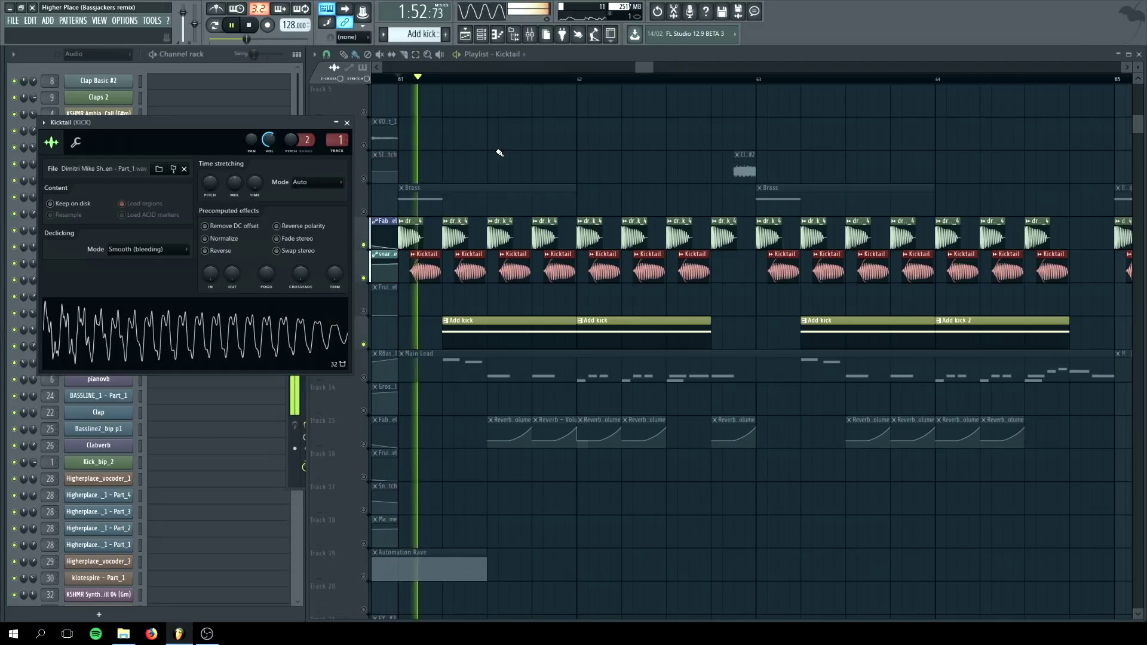
key(Escape)
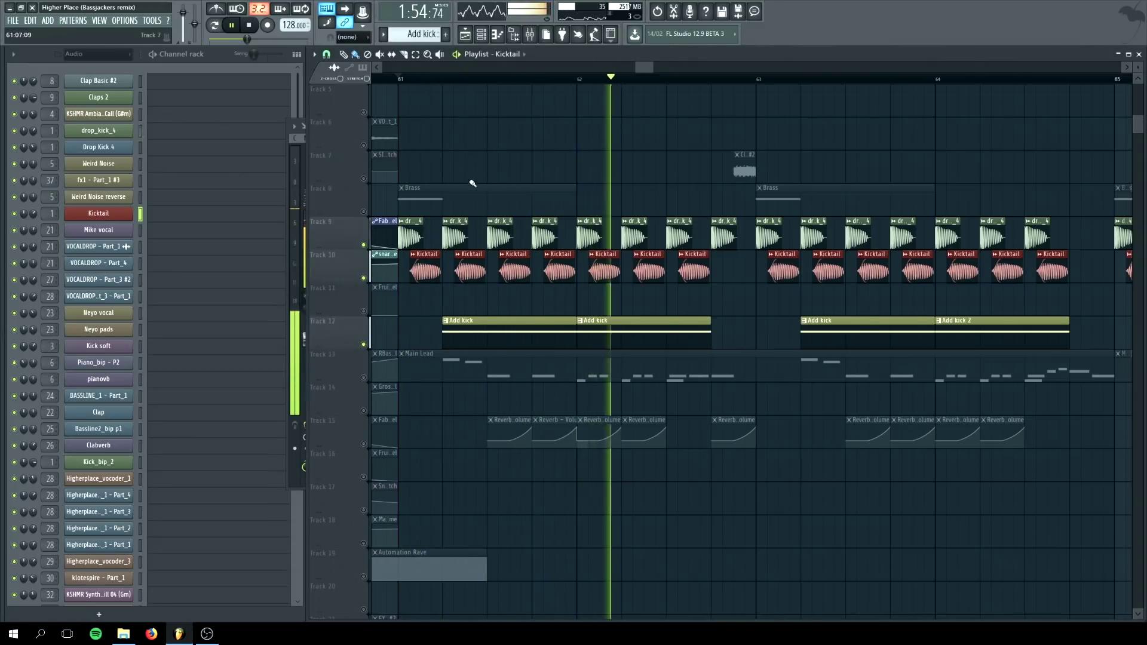
scroll(467, 227, down, 3)
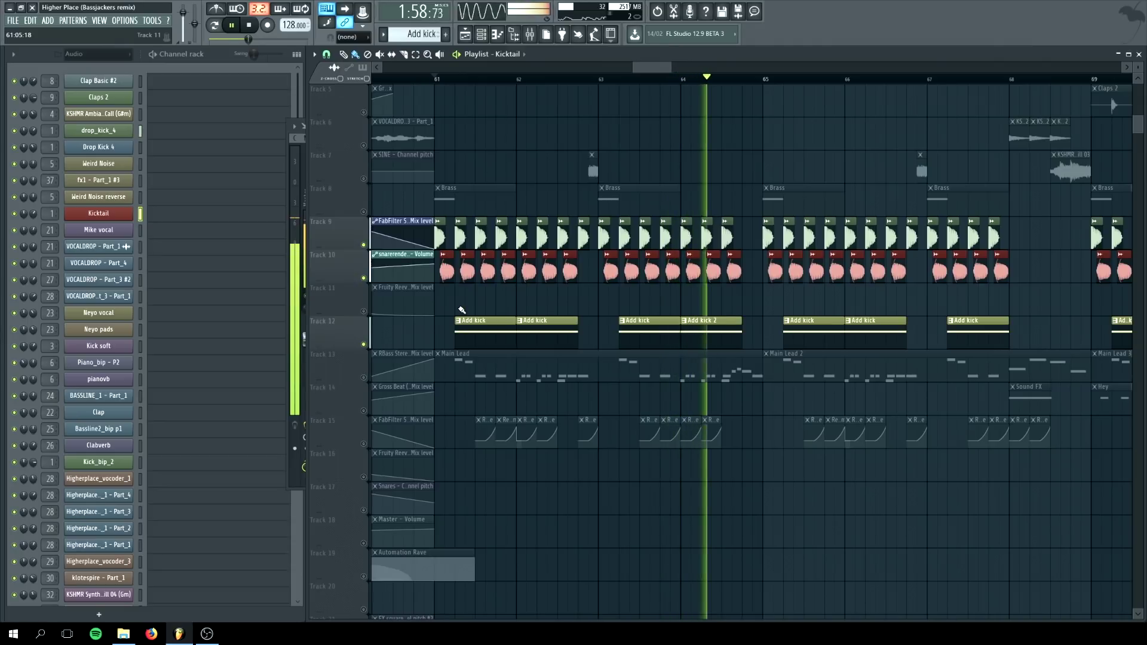
key(space)
- Examine the drop_kick_4 and Kicktail clips up close at bar 61 along with each one's sampler settings
scroll(444, 311, up, 3)
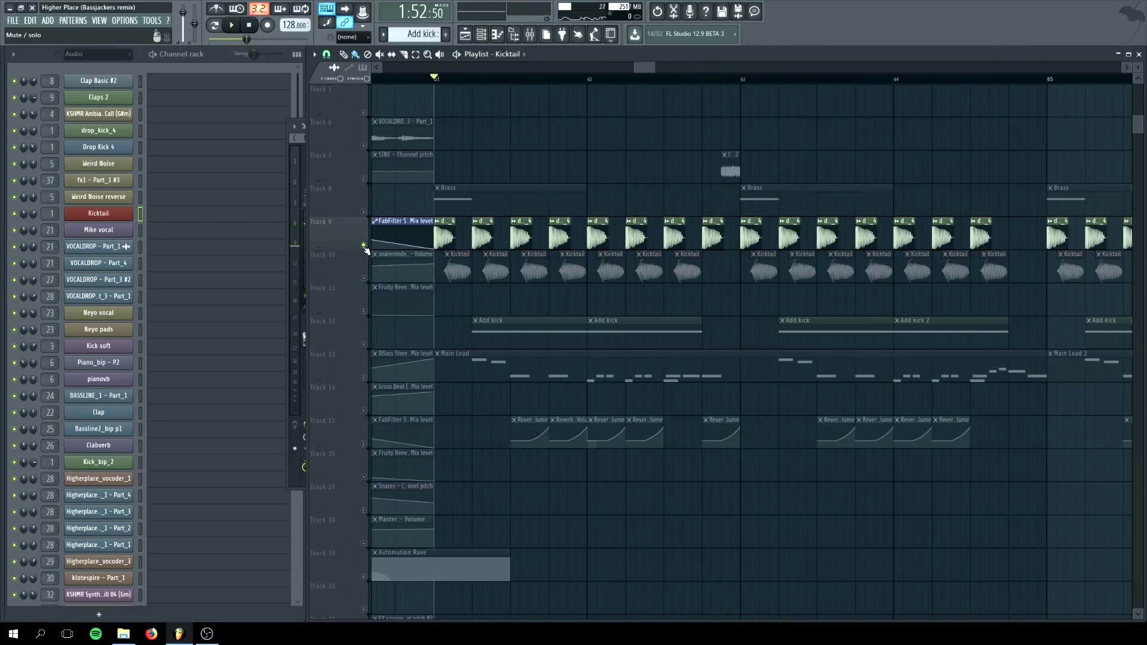
scroll(469, 224, up, 5)
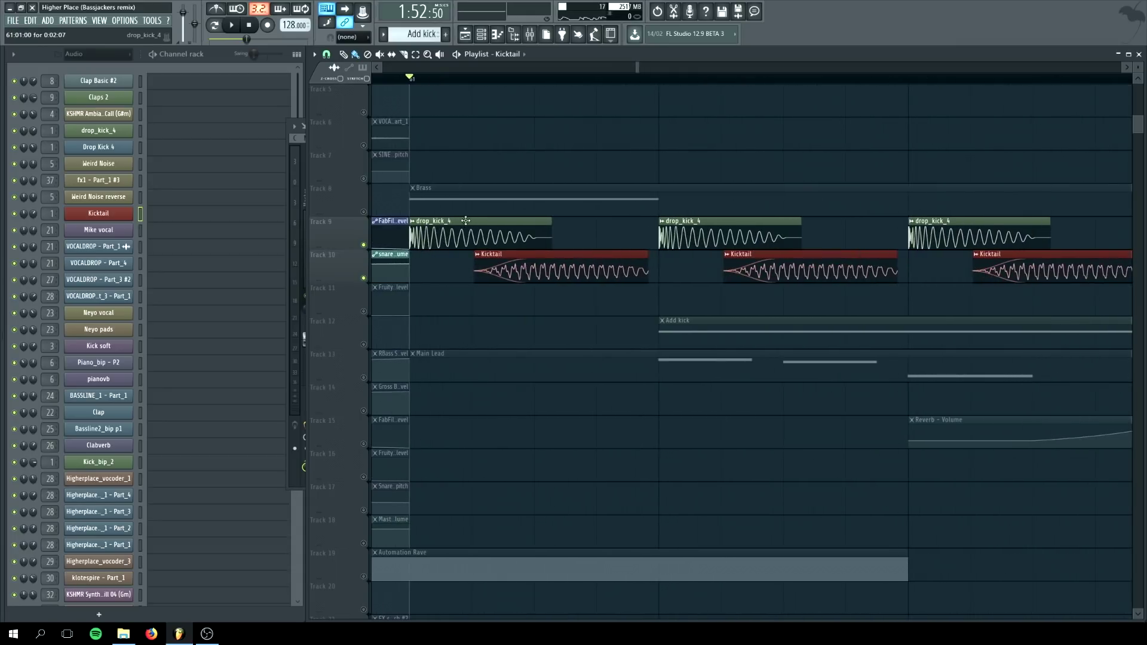
double_click(433, 238)
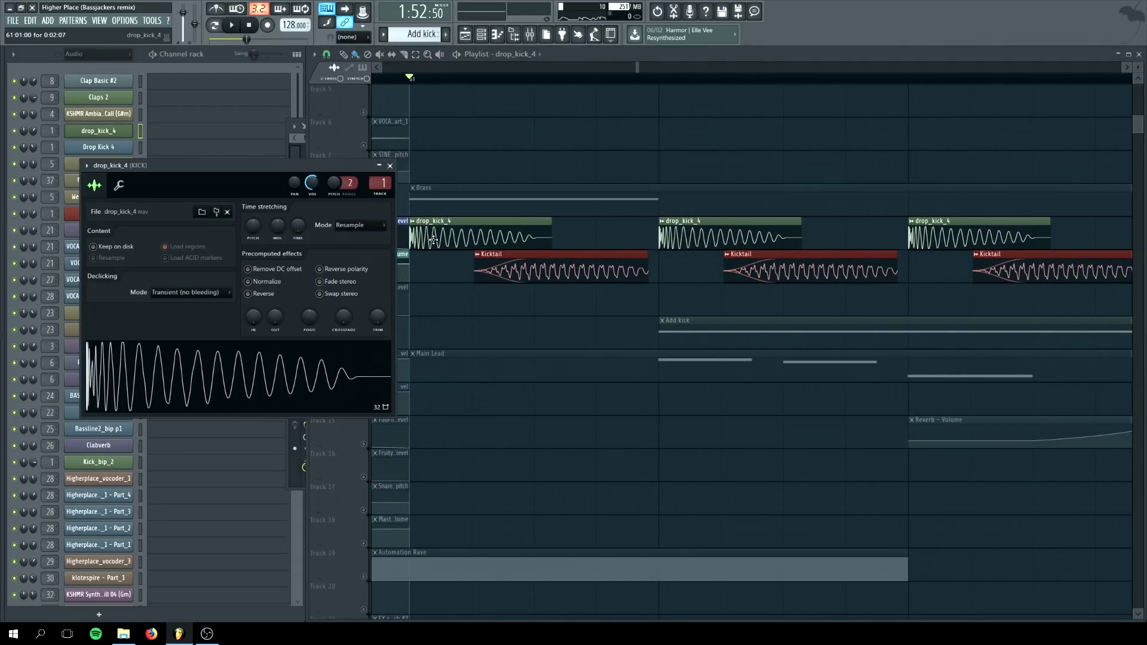
click(389, 165)
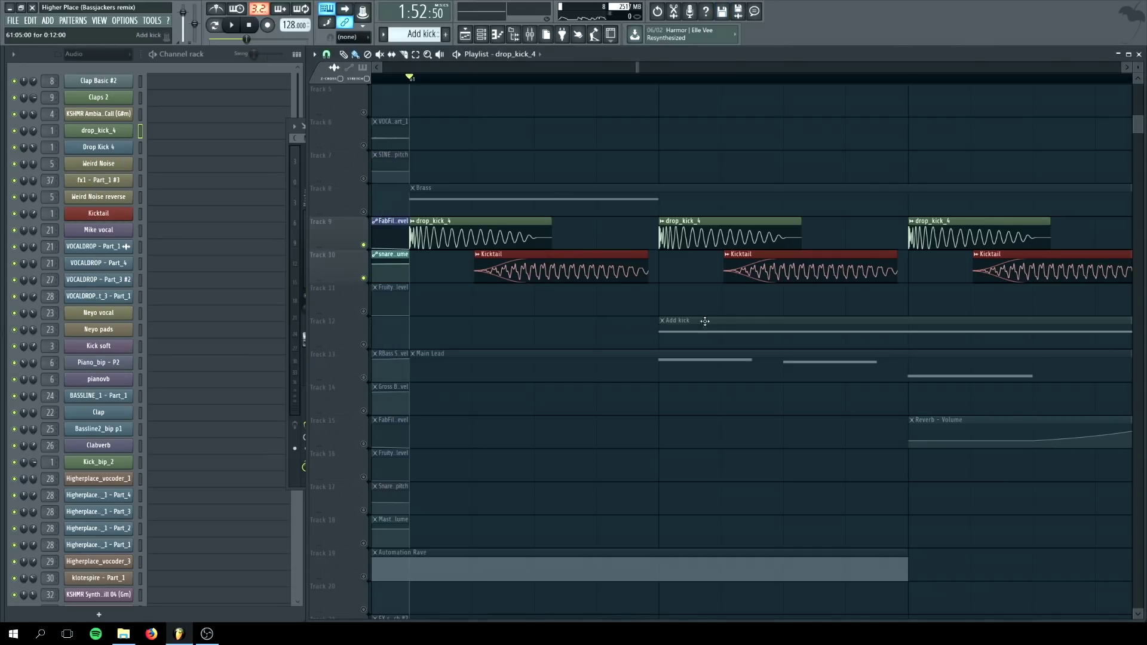
double_click(539, 269)
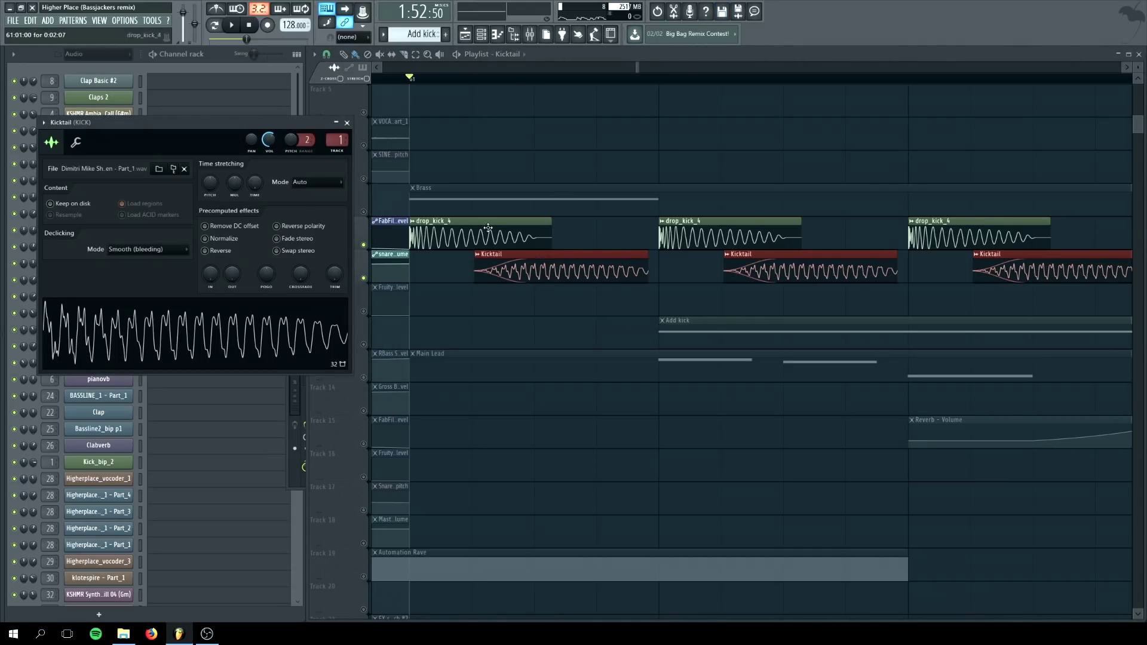
click(346, 122)
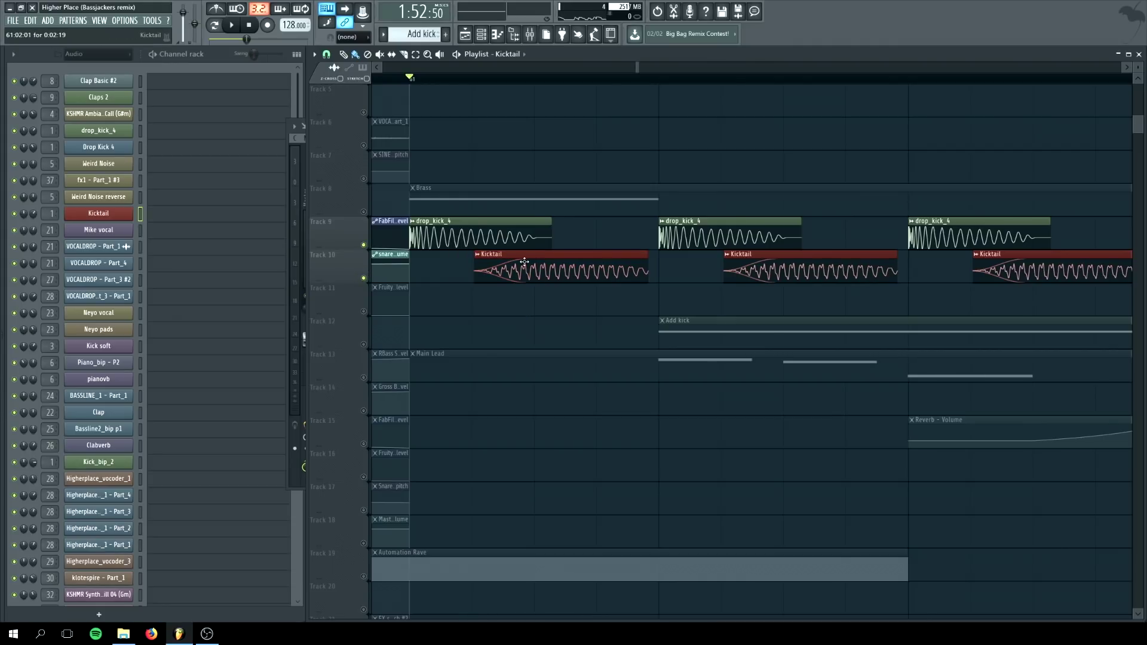
- Duplicate the first Kicktail clip onto track 11, unmute that track and open the clip's sampler settings
drag(518, 269, 518, 318)
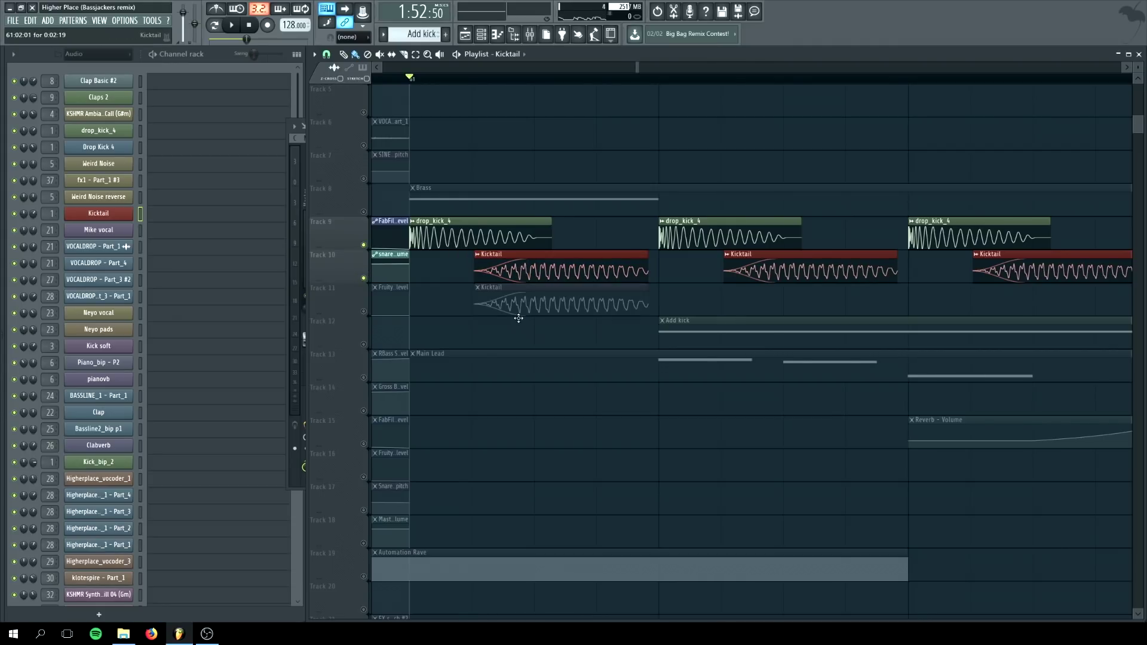
click(363, 312)
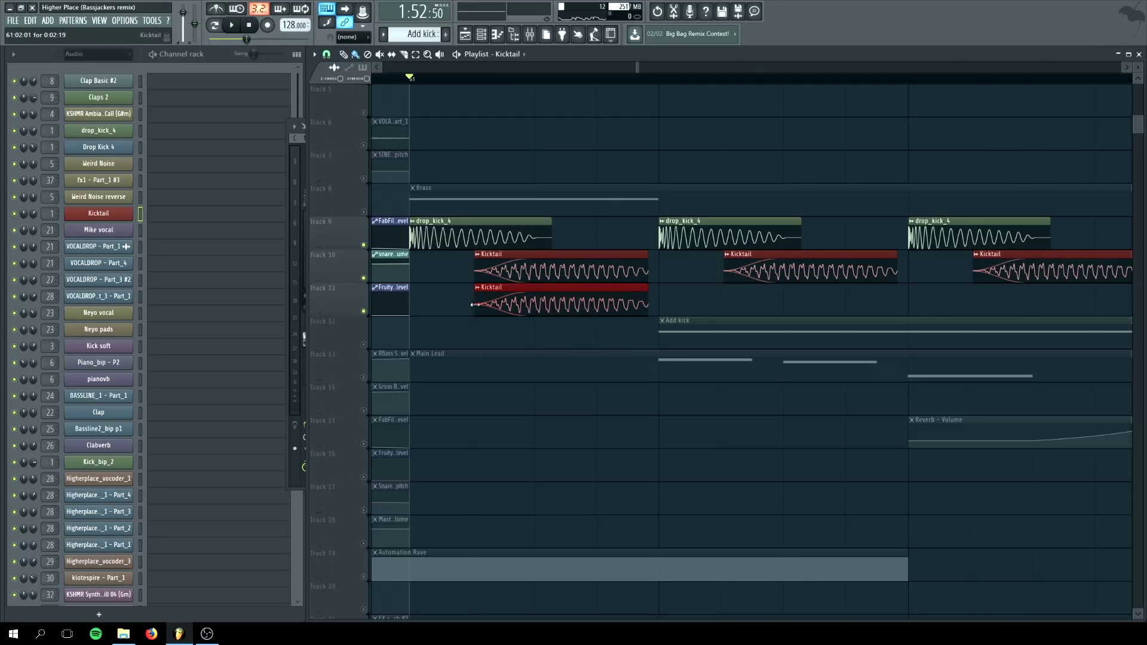
double_click(508, 302)
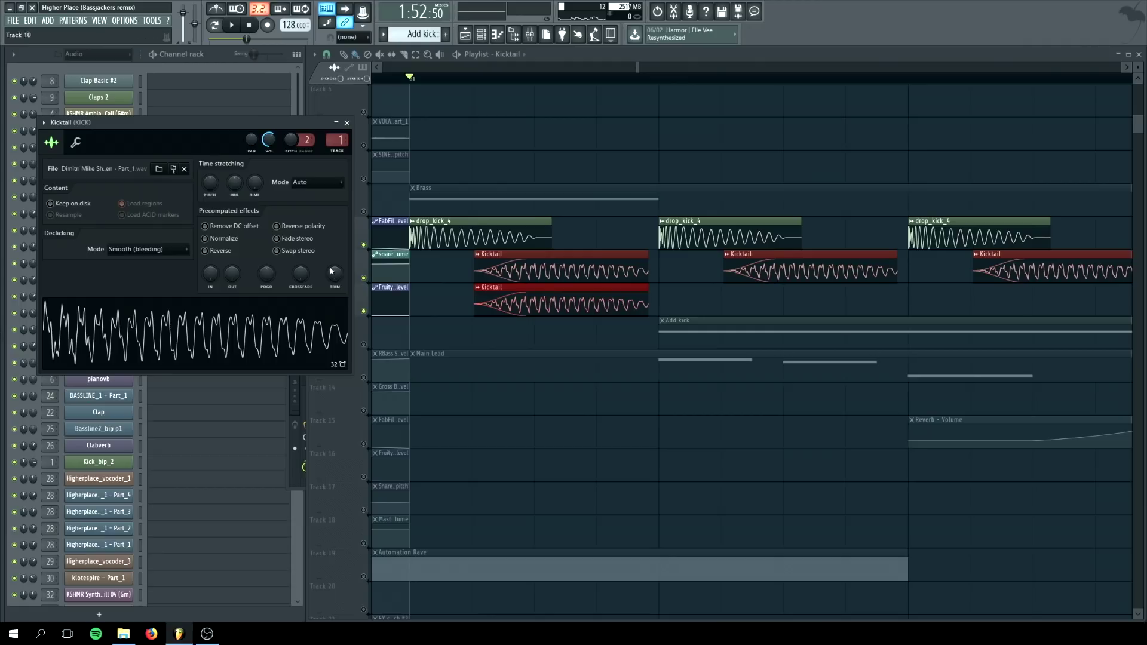
- Set Kicktail's declicking mode to Out only (no bleeding) and delete the duplicate clip on track 11
click(153, 251)
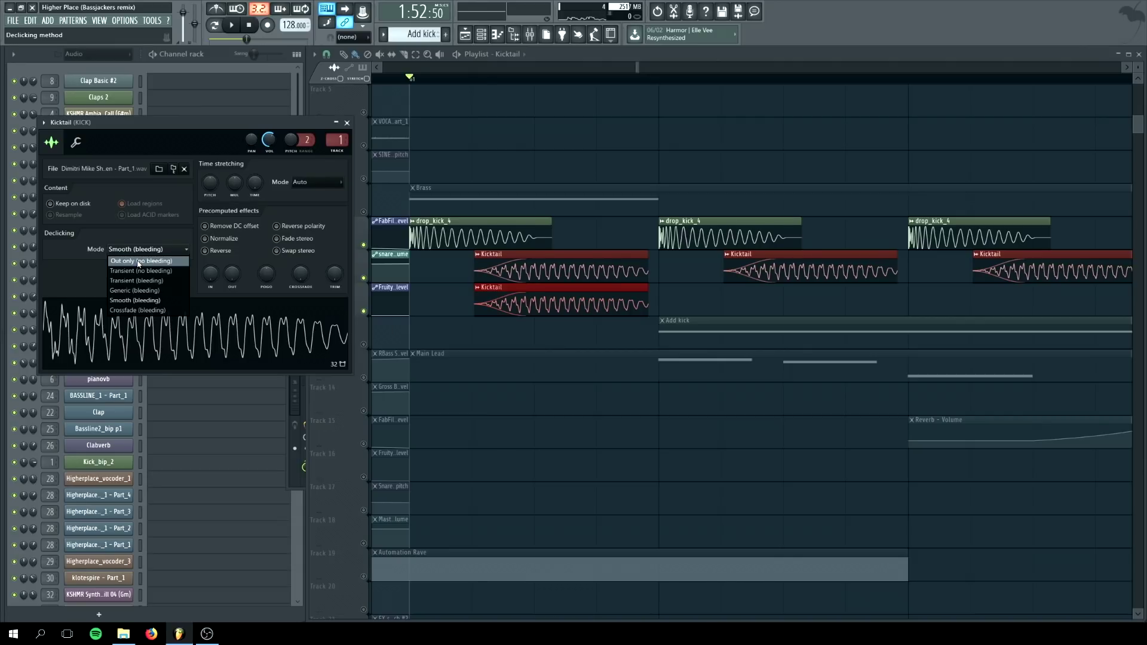
click(138, 264)
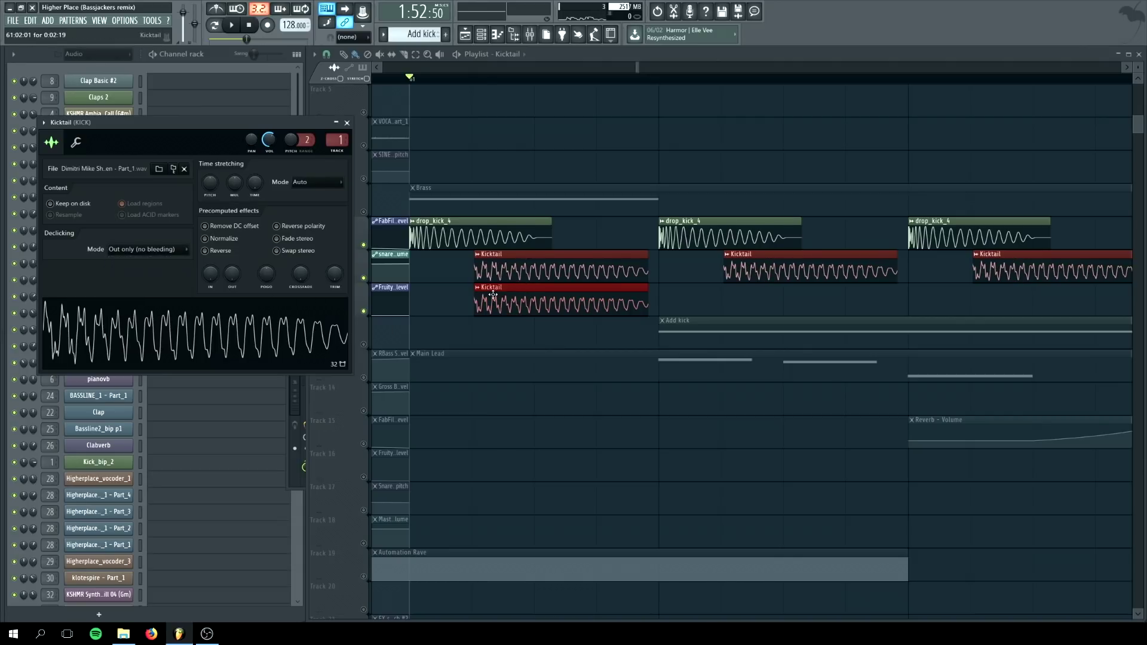
click(451, 296)
right_click(505, 304)
- Set Kicktail's declicking mode to Transient (bleeding) and trim the first Kicktail clip's start to about 61:02:09
click(112, 252)
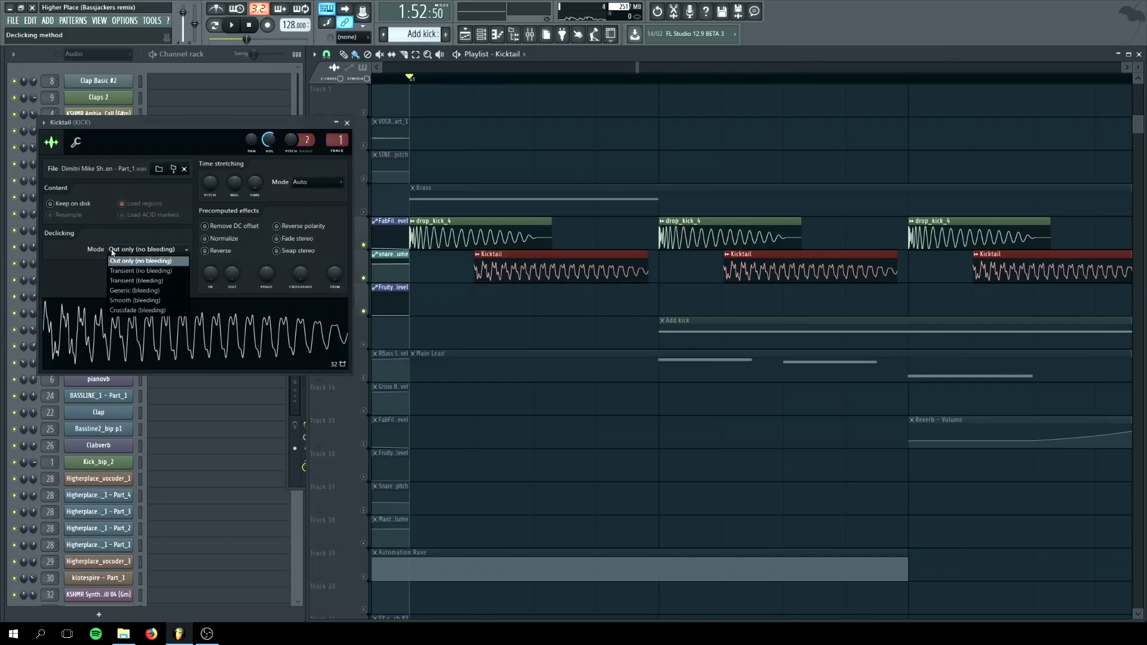
click(138, 276)
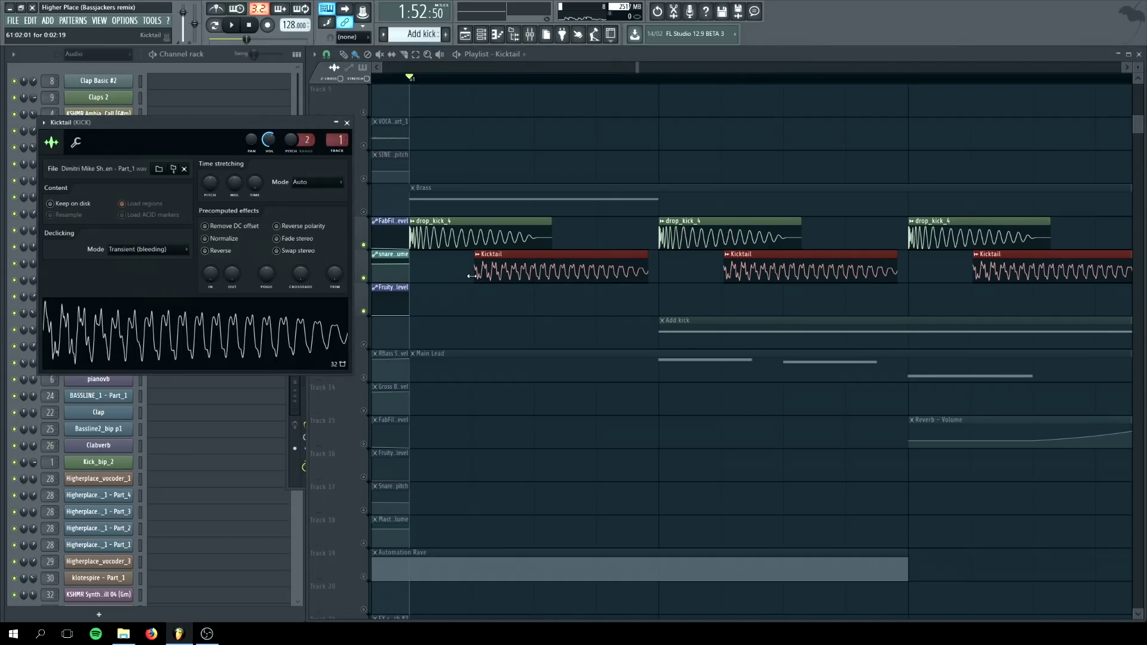
drag(472, 276, 484, 276)
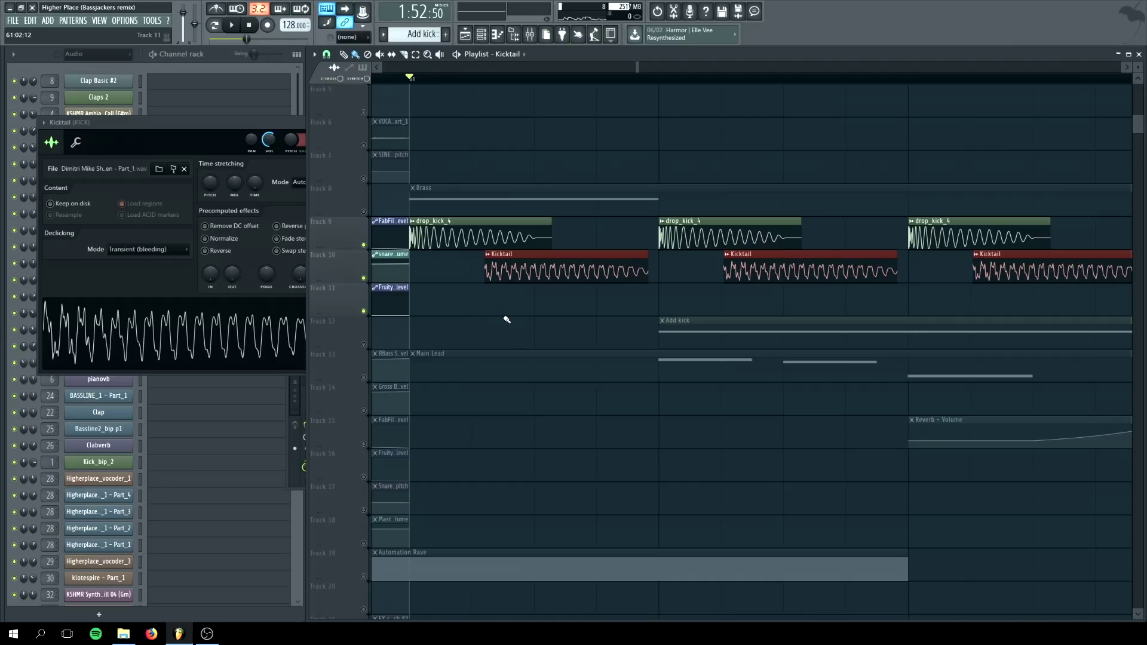
click(124, 251)
click(129, 281)
click(504, 297)
drag(484, 272, 495, 272)
click(513, 268)
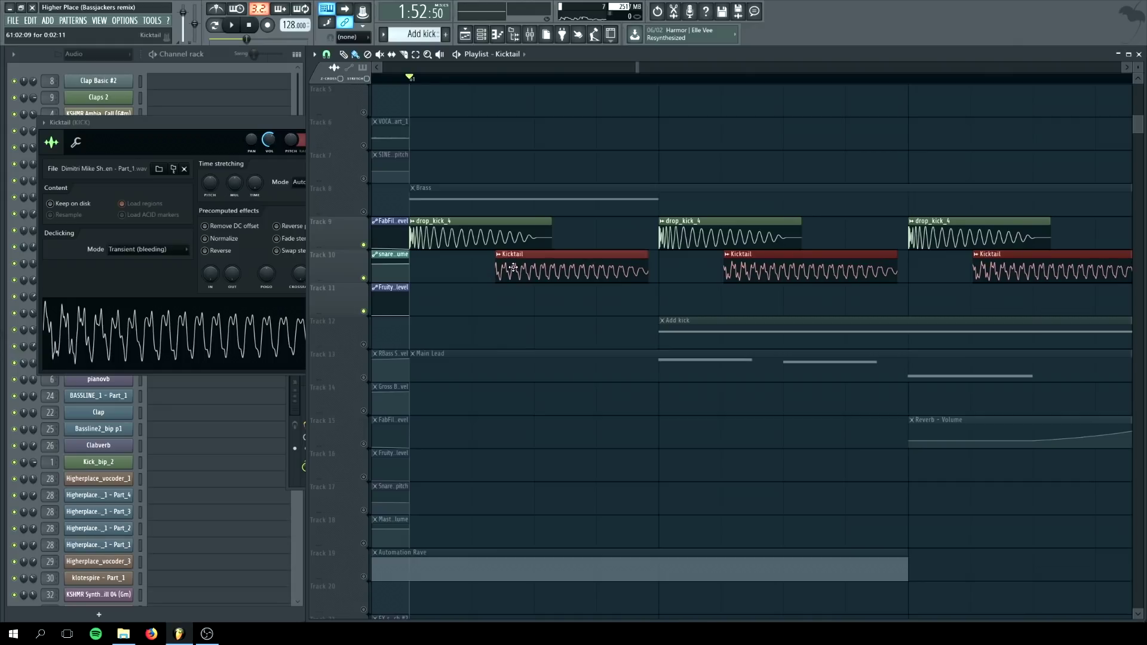
- Try Generic (bleeding) declicking on Kicktail, return it to Transient (bleeding) and trim the first Kicktail clip's end to a length of 0:02:01
click(143, 249)
click(137, 291)
click(125, 249)
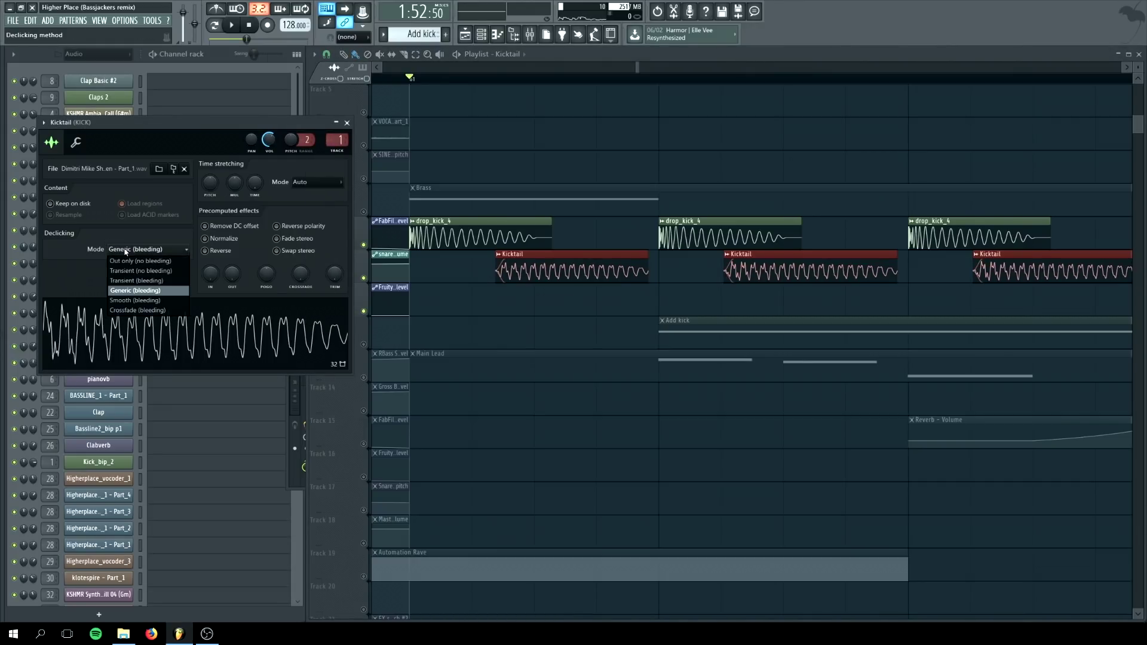
click(143, 281)
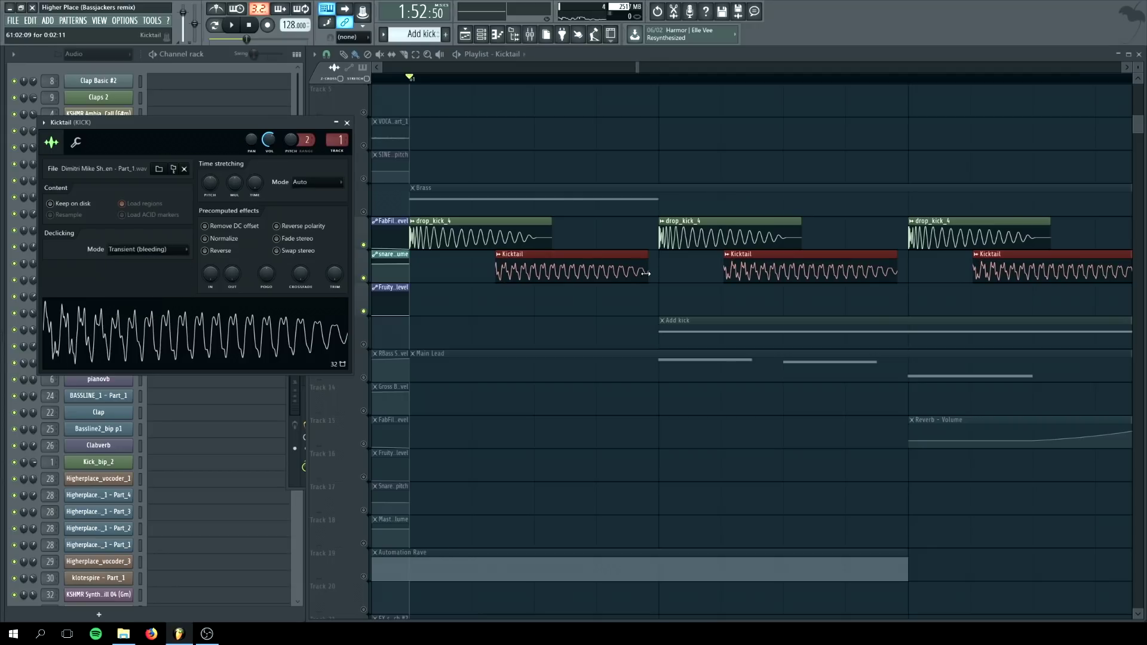
drag(647, 255, 624, 255)
- Set Kicktail's declicking mode to Generic (bleeding) and trim the first Kicktail clip's start to 61:02:13
click(134, 252)
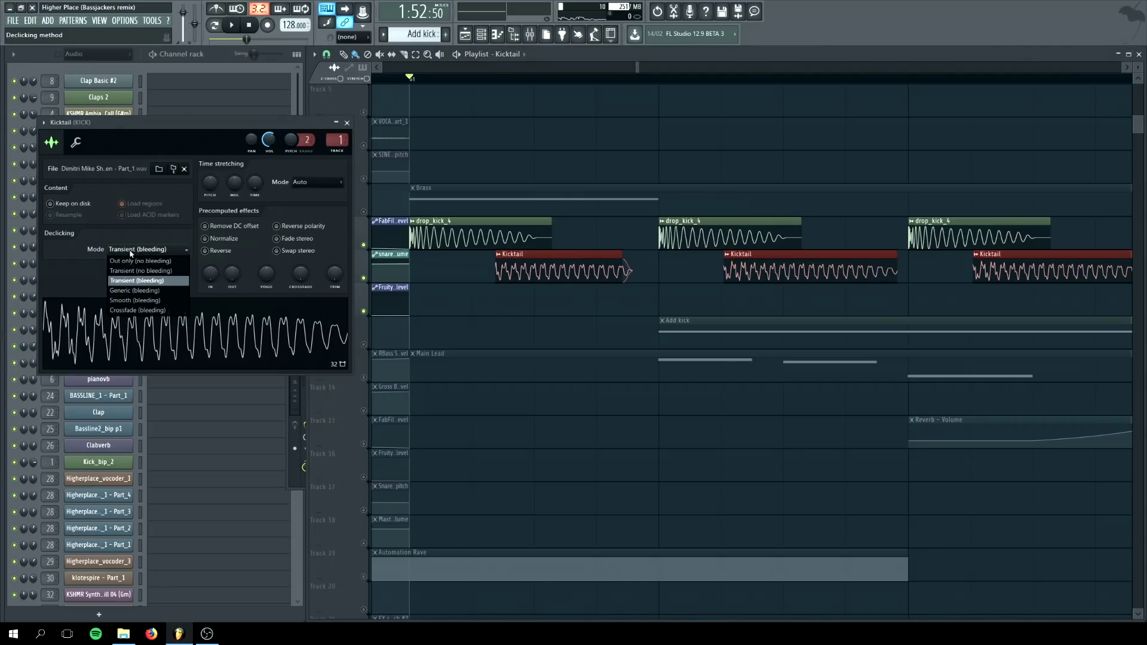
click(138, 292)
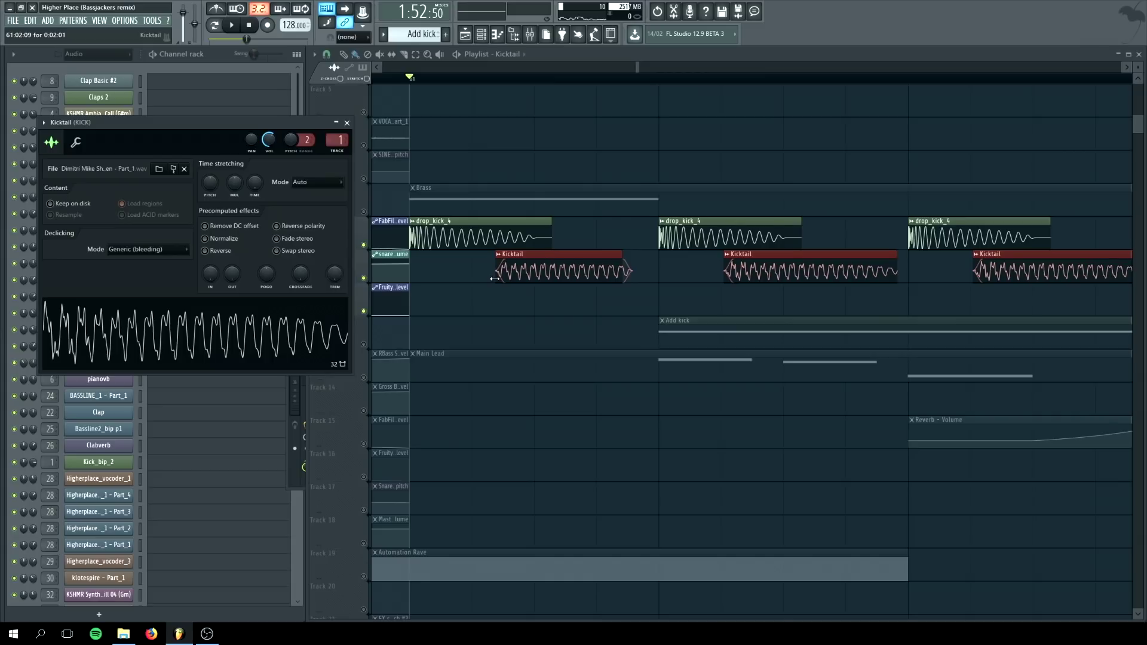
drag(495, 278, 505, 278)
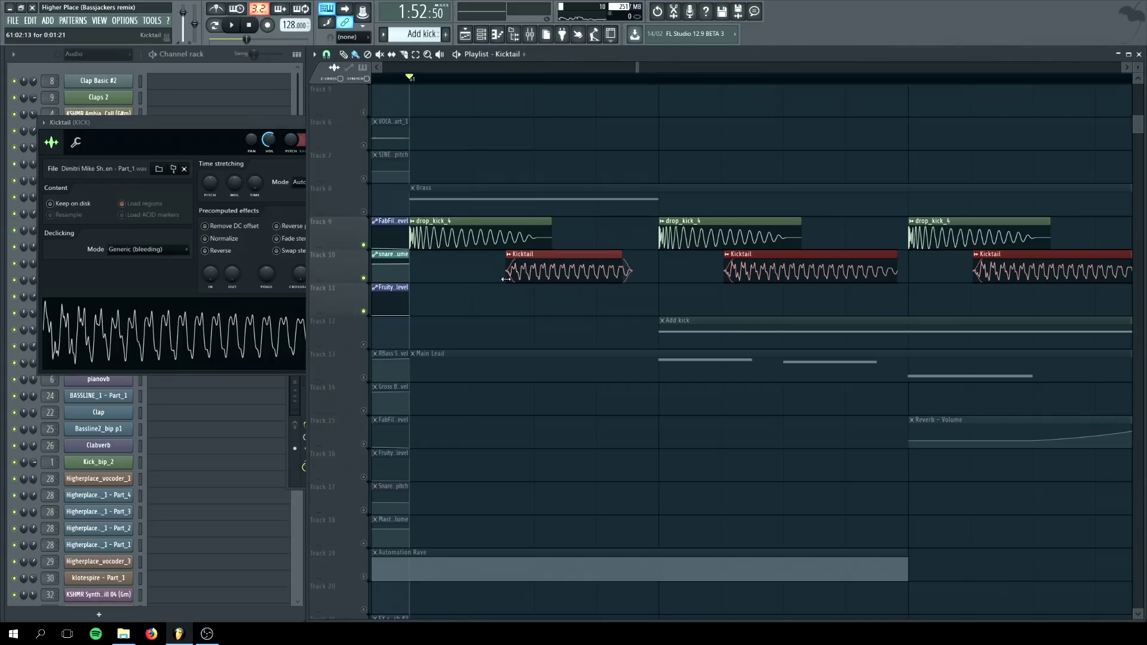
- Set Kicktail's declicking mode to Smooth (bleeding), comparing it with Crossfade (bleeding), and close the sampler settings
click(184, 256)
click(137, 300)
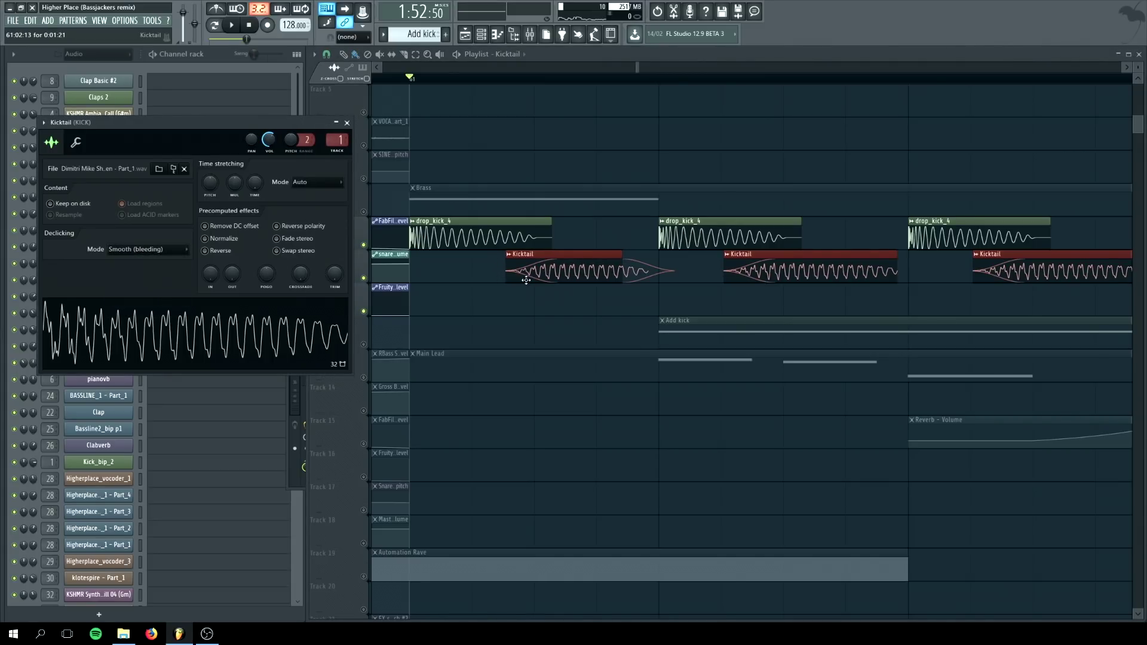
click(750, 276)
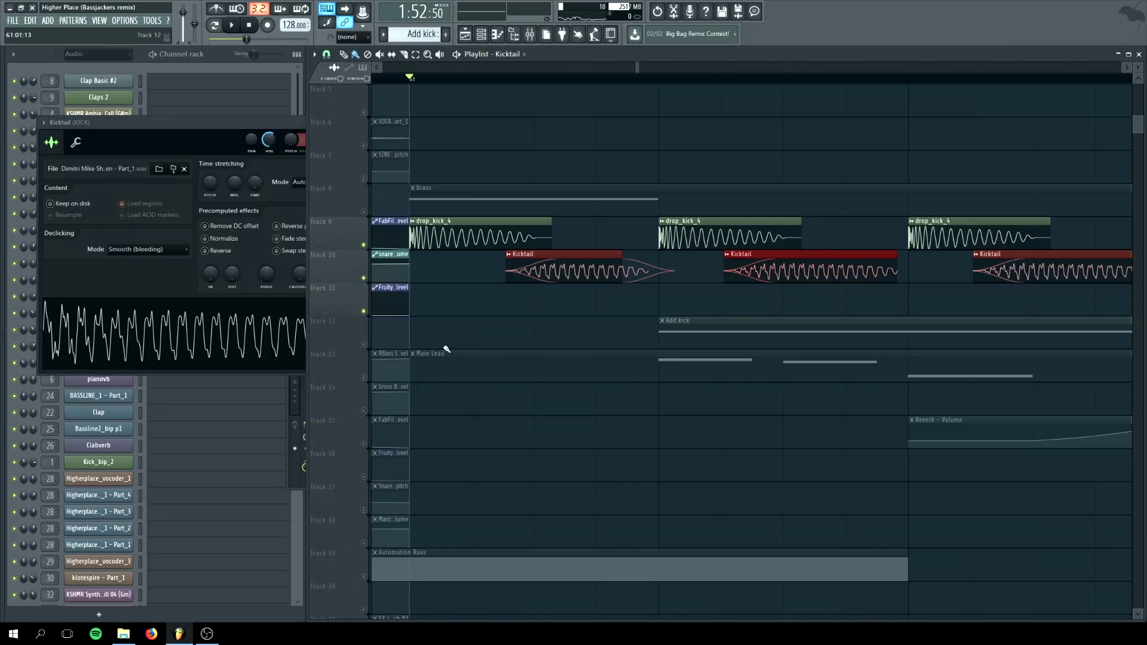
click(156, 257)
click(137, 310)
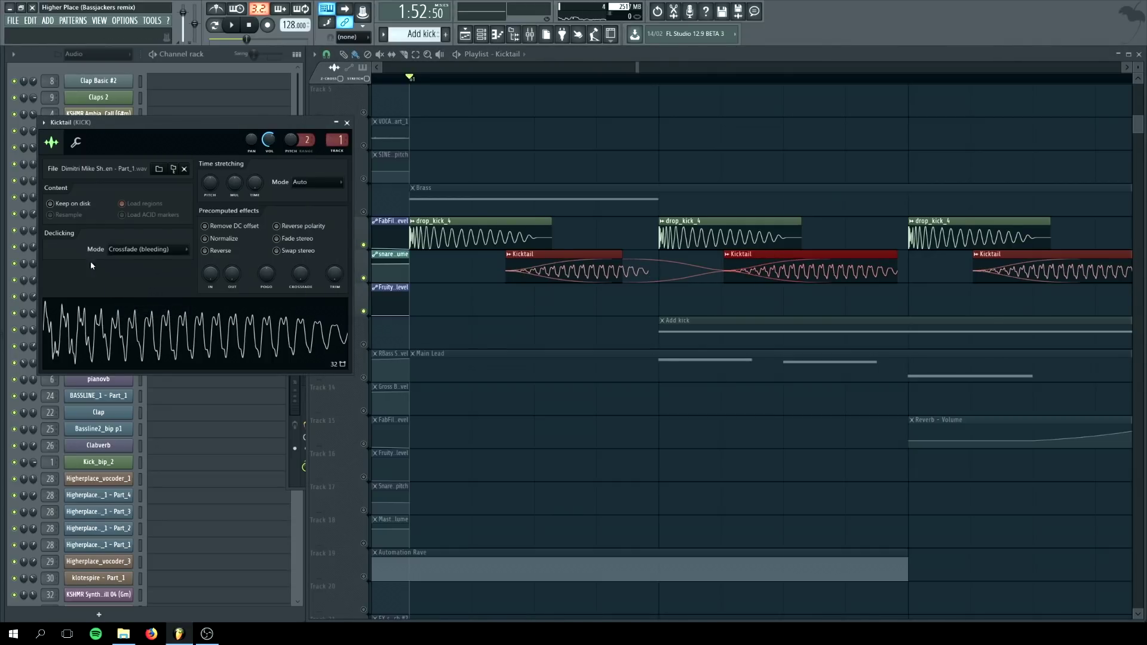
click(140, 249)
click(137, 299)
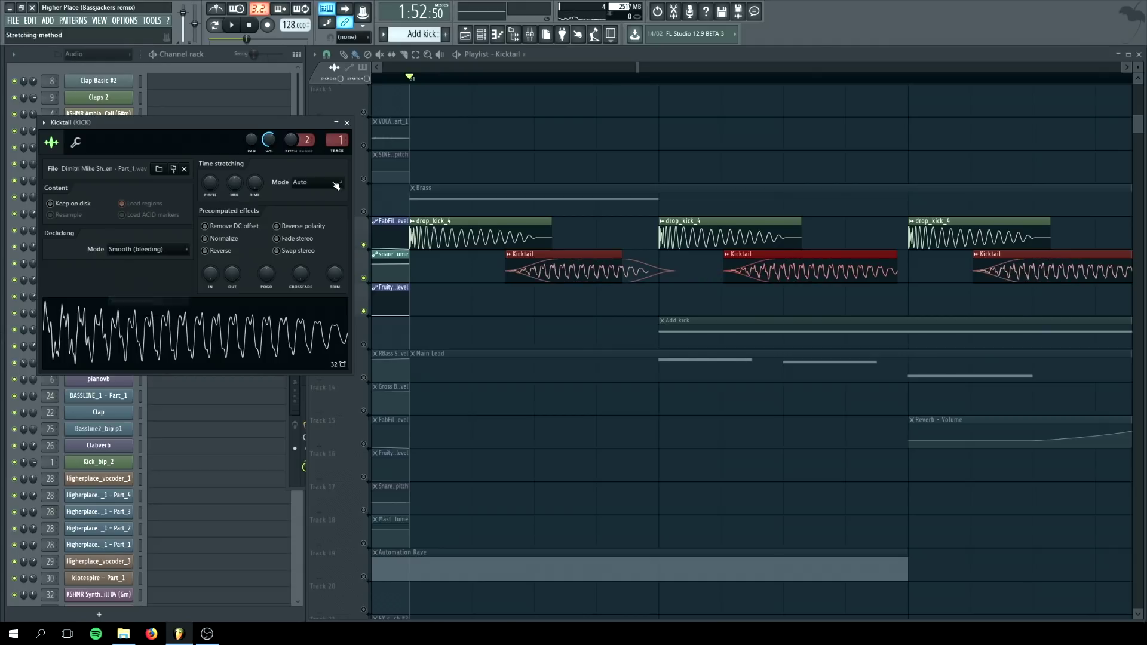
click(347, 123)
- Replace the trimmed first Kicktail clip in bar 61 with a full-length copy under the first drop_kick_4
scroll(567, 322, down, 3)
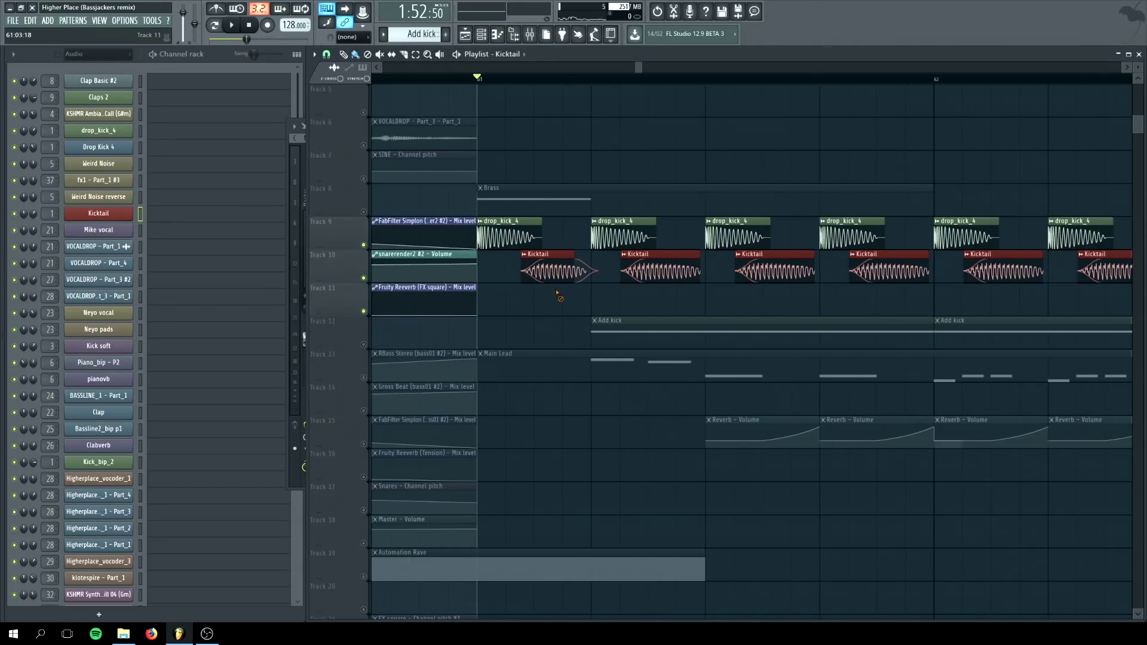
drag(658, 275, 544, 275)
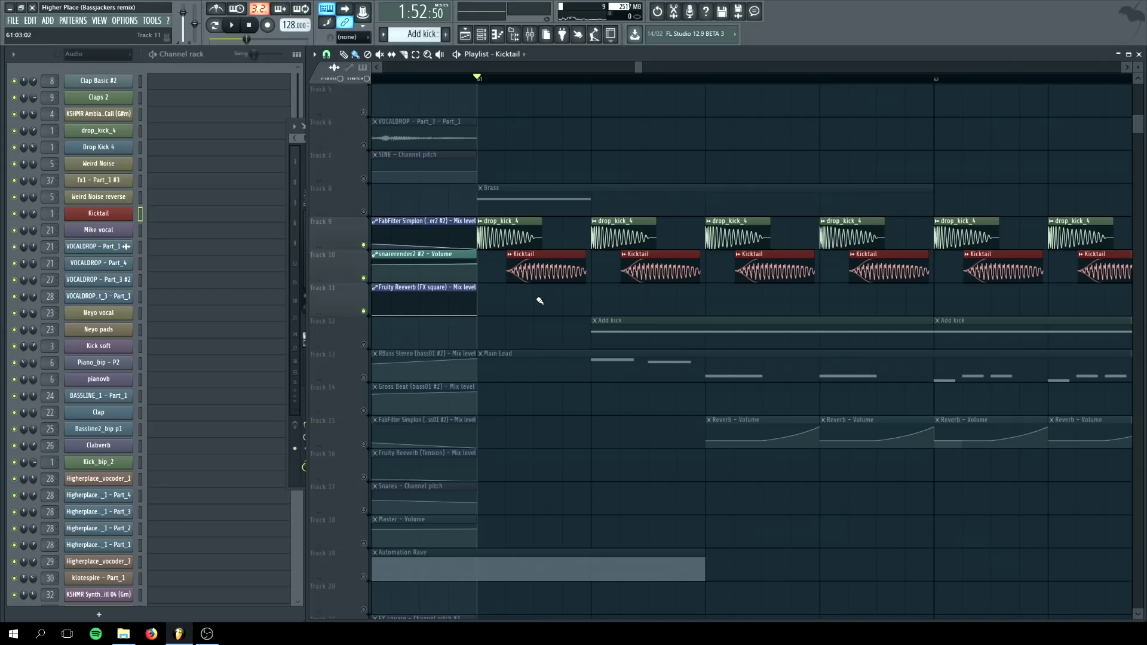
scroll(574, 290, down, 5)
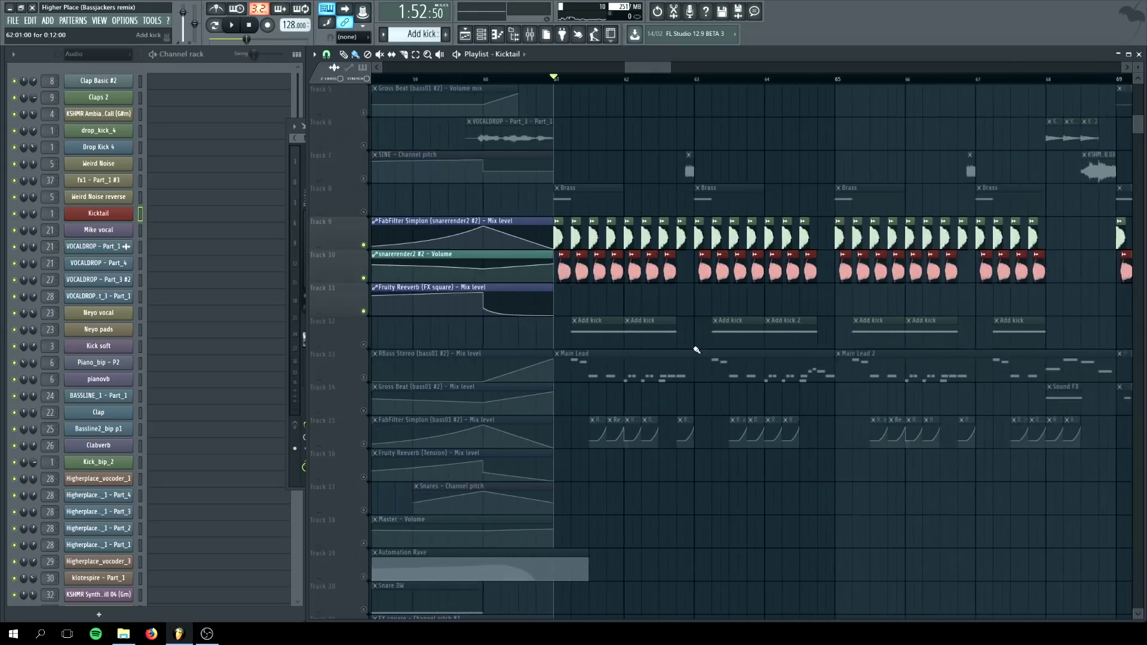
- Solo playlist track 1 and open the Dark Brass Sinus pattern in the channel rack
scroll(697, 350, up, 4)
scroll(615, 357, down, 3)
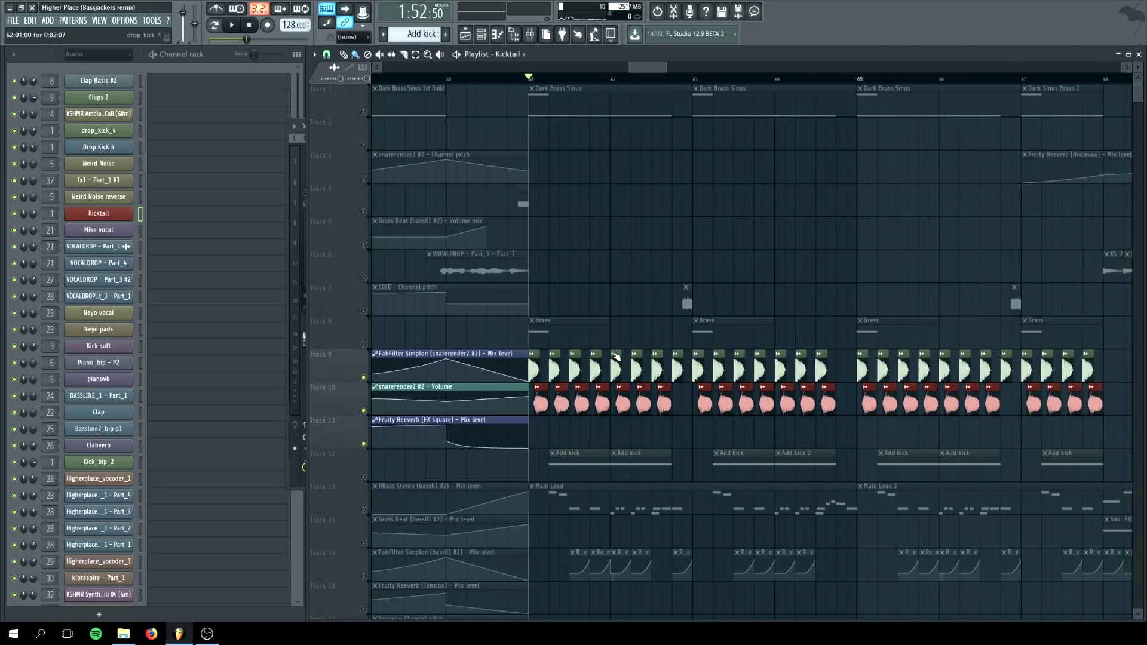
click(568, 108)
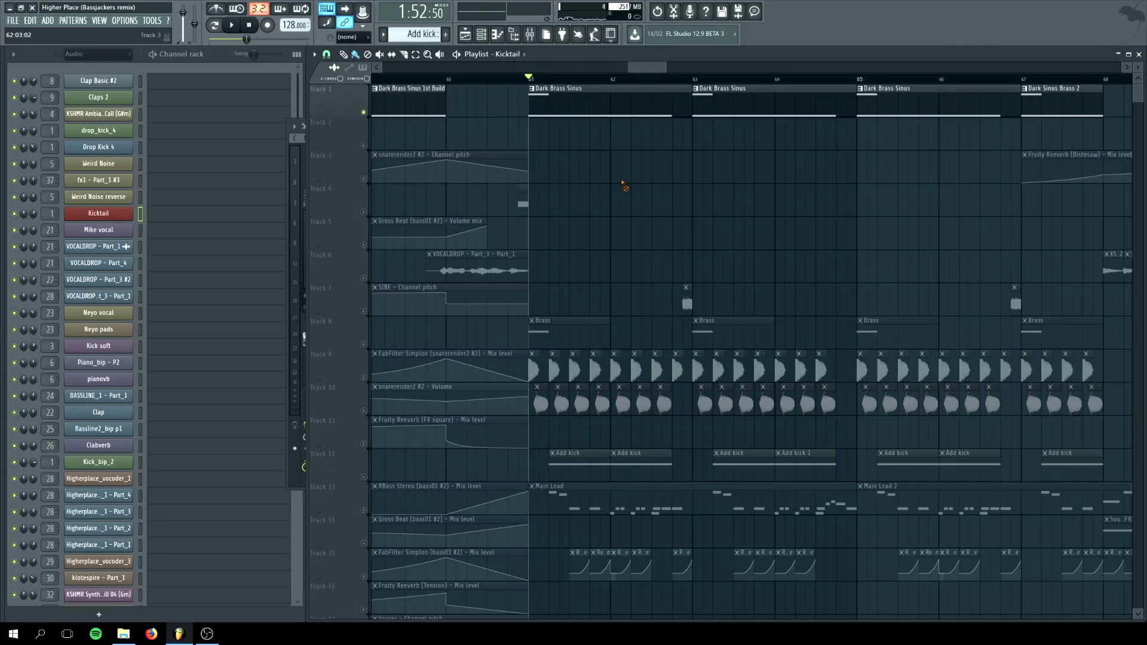
click(557, 95)
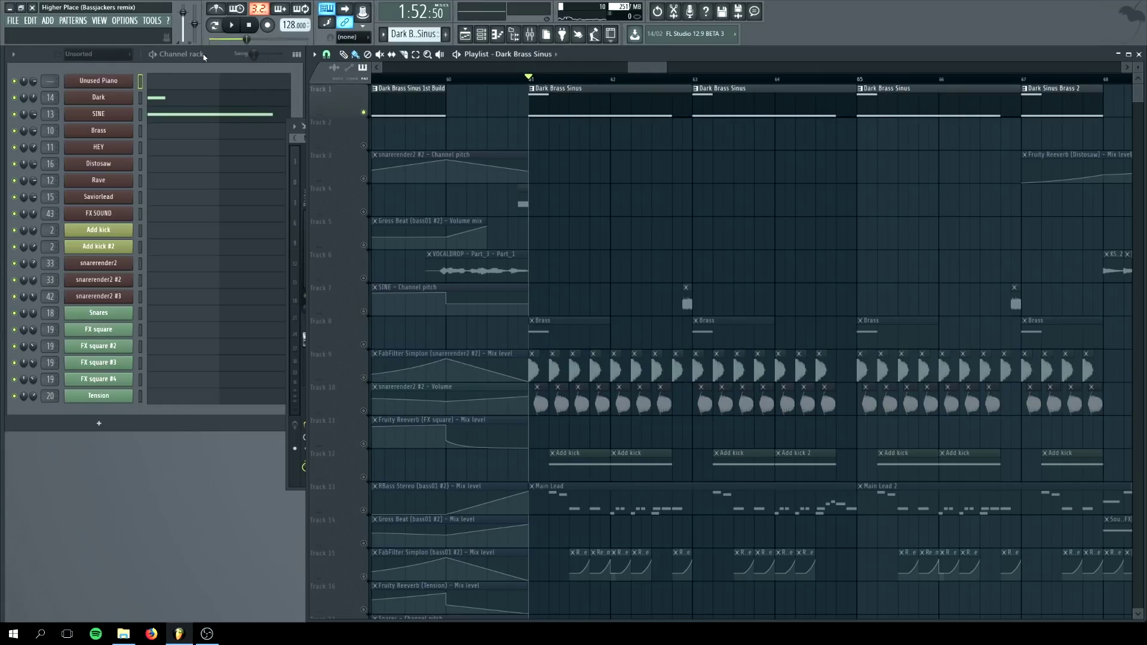
- Unsolo the kick channels in the mixer, close the mixer and reactivate all playlist tracks
click(531, 35)
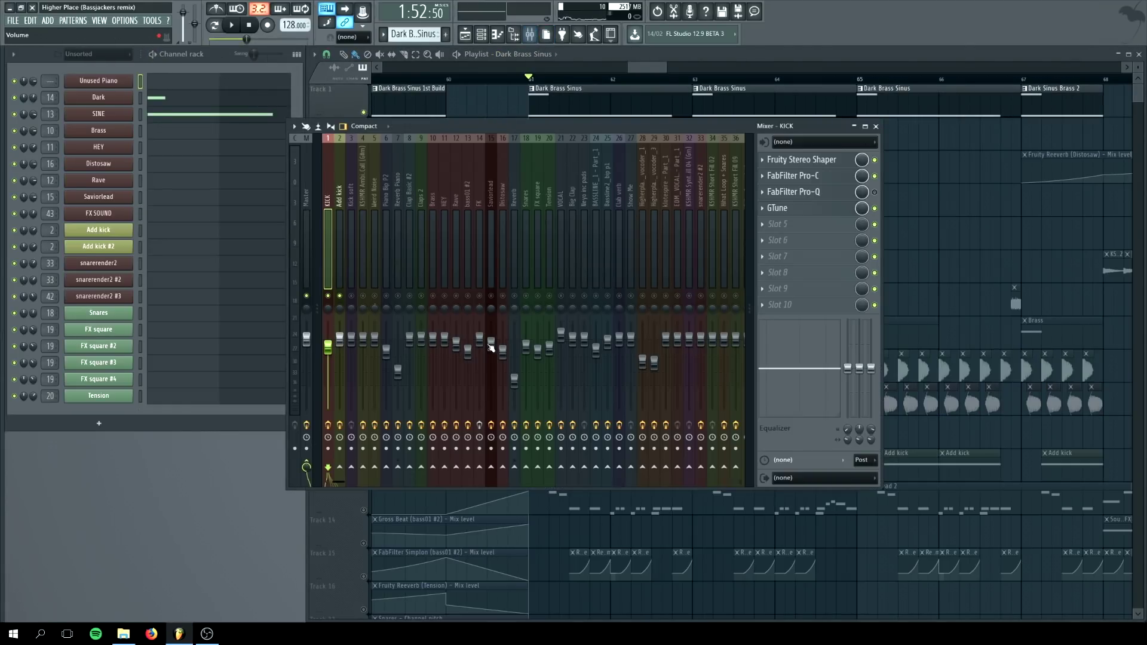
right_click(340, 296)
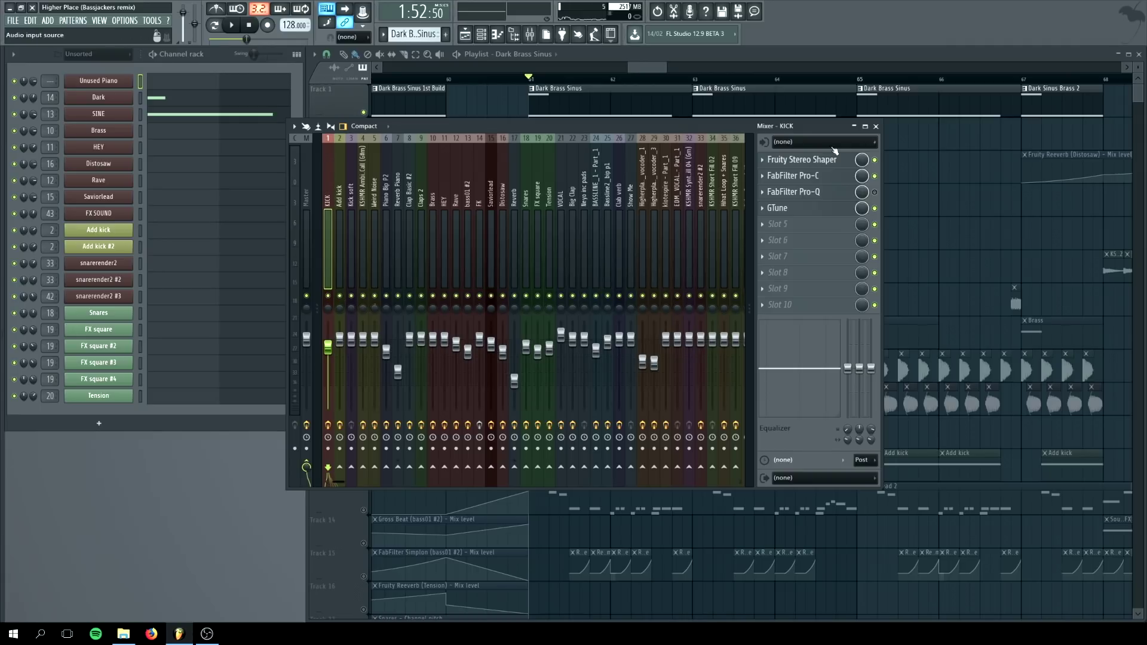
click(876, 126)
key(space)
key(space)
right_click(365, 344)
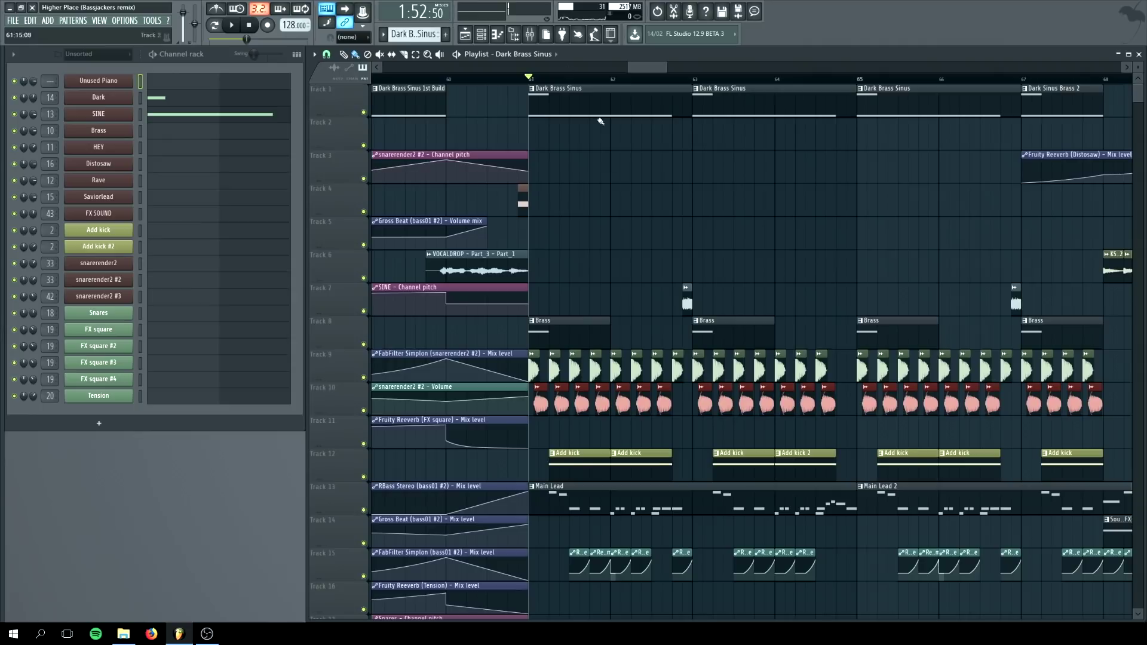
- Play the drop with bars 61 to 64 selected, clearing the time selection before stopping playback
drag(530, 77, 852, 88)
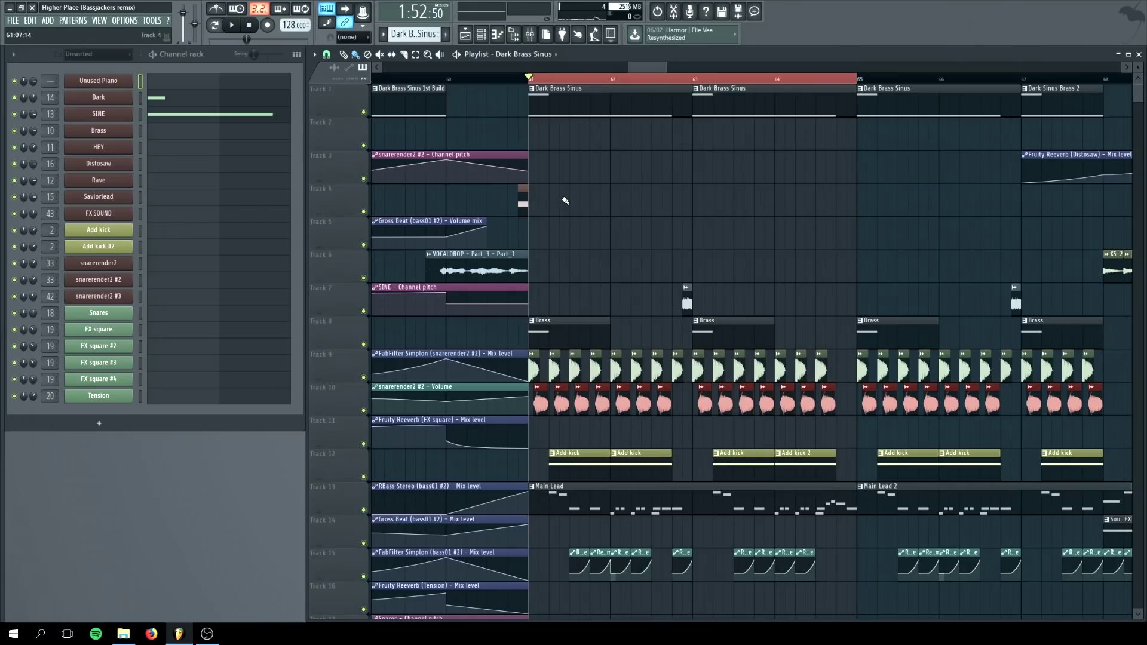
scroll(565, 200, down, 2)
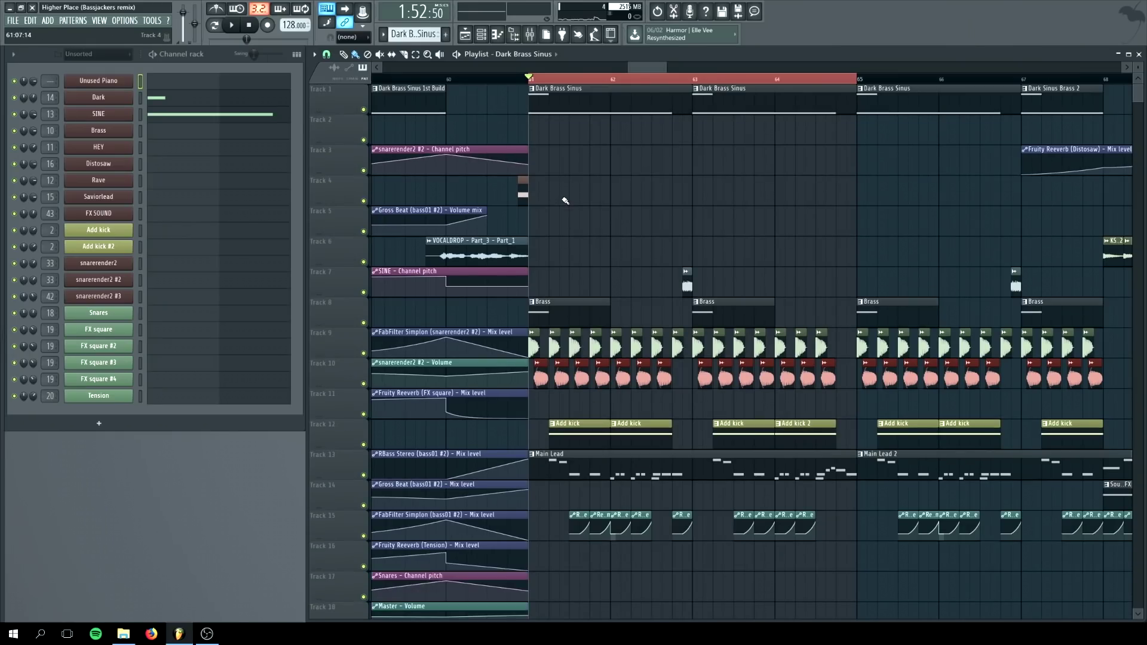
scroll(564, 200, down, 1)
scroll(565, 200, up, 1)
scroll(562, 197, down, 4)
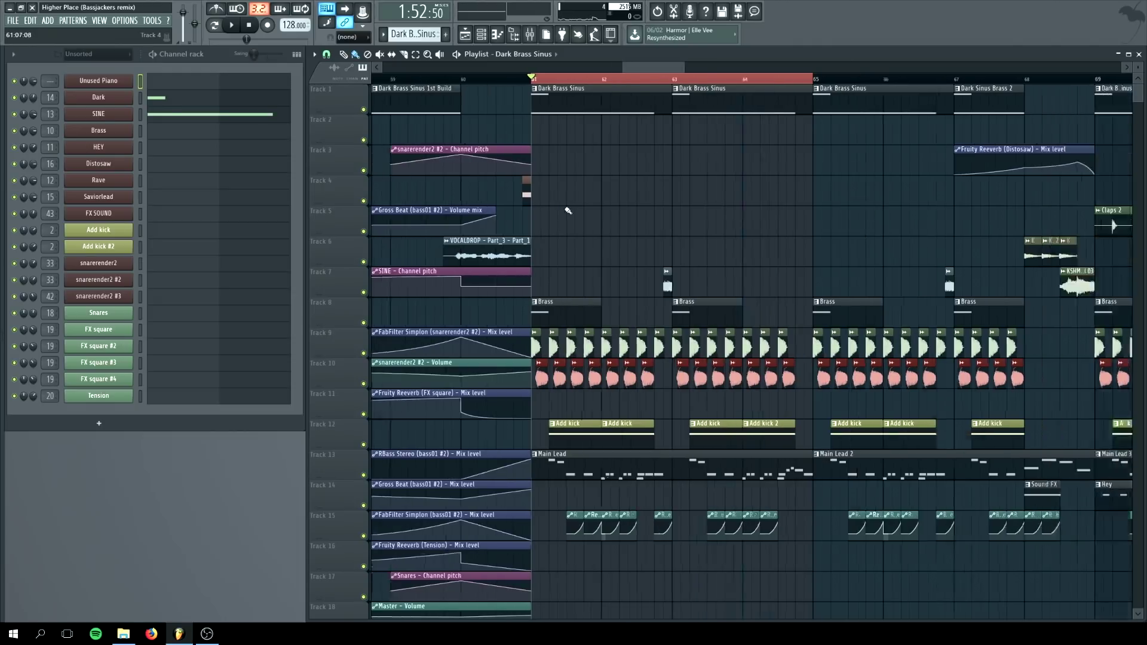
key(space)
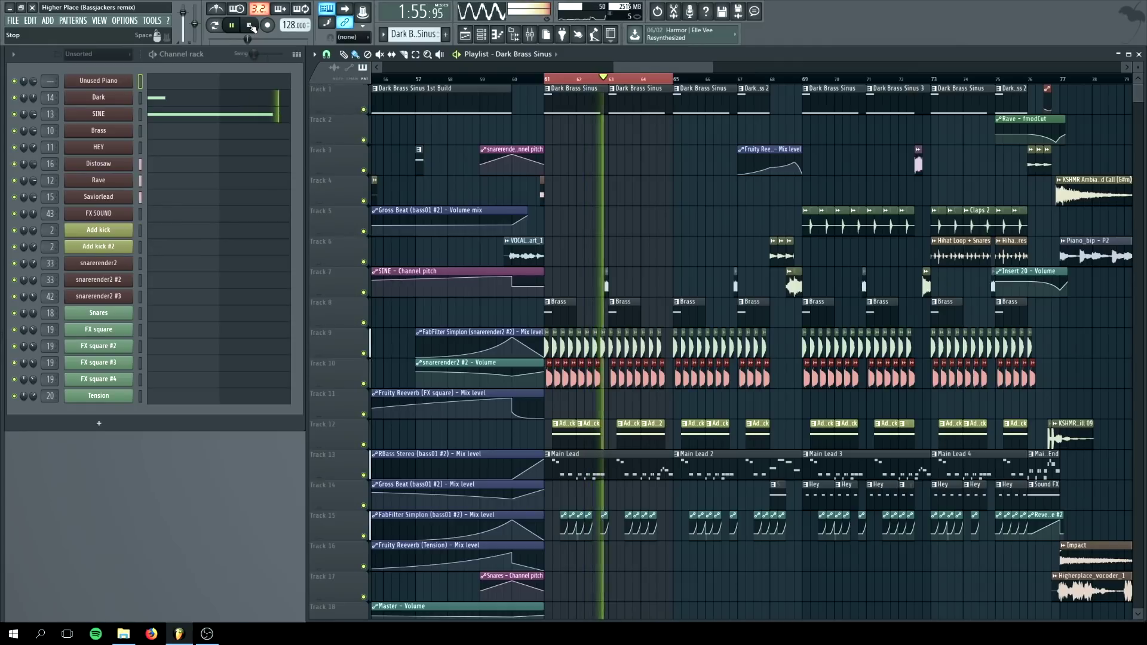
key(ctrl+d)
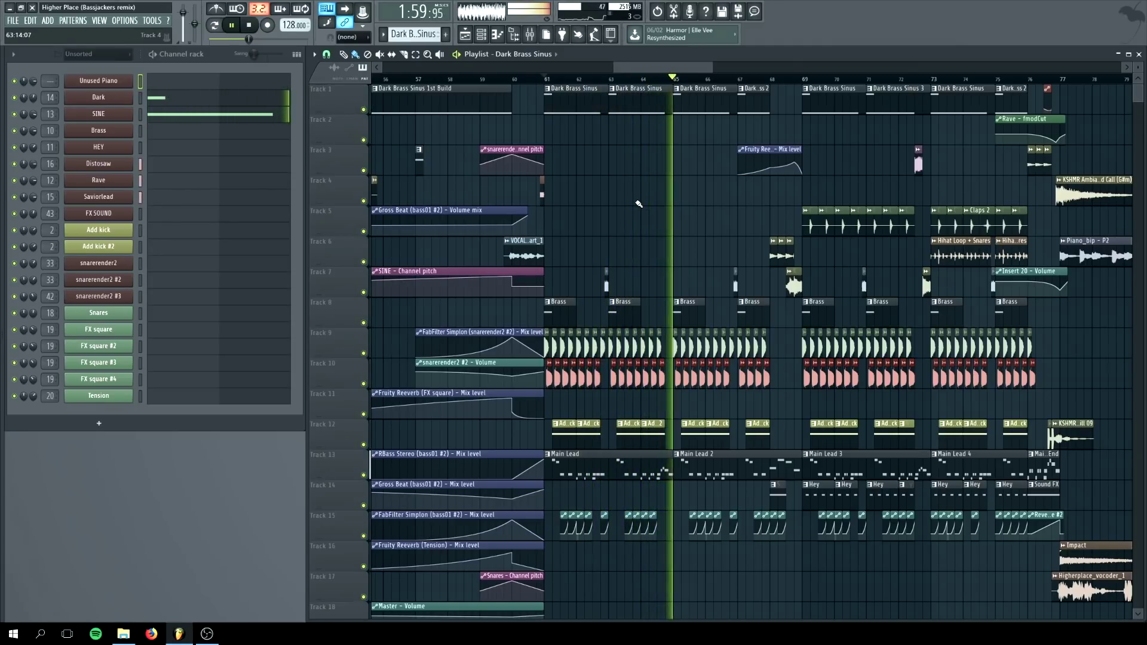
key(space)
- Examine the break's arrangement from bar 77 onward, including its piano, vocoder, vocal and impact clips
scroll(639, 203, down, 2)
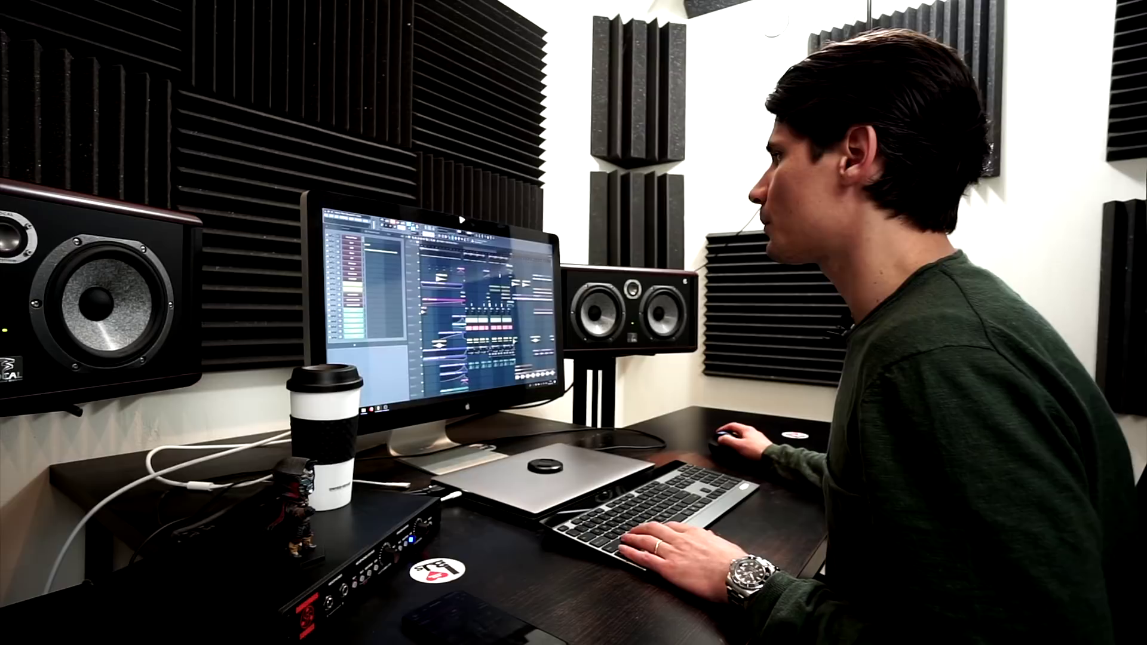
scroll(487, 319, right, 3)
scroll(486, 320, right, 5)
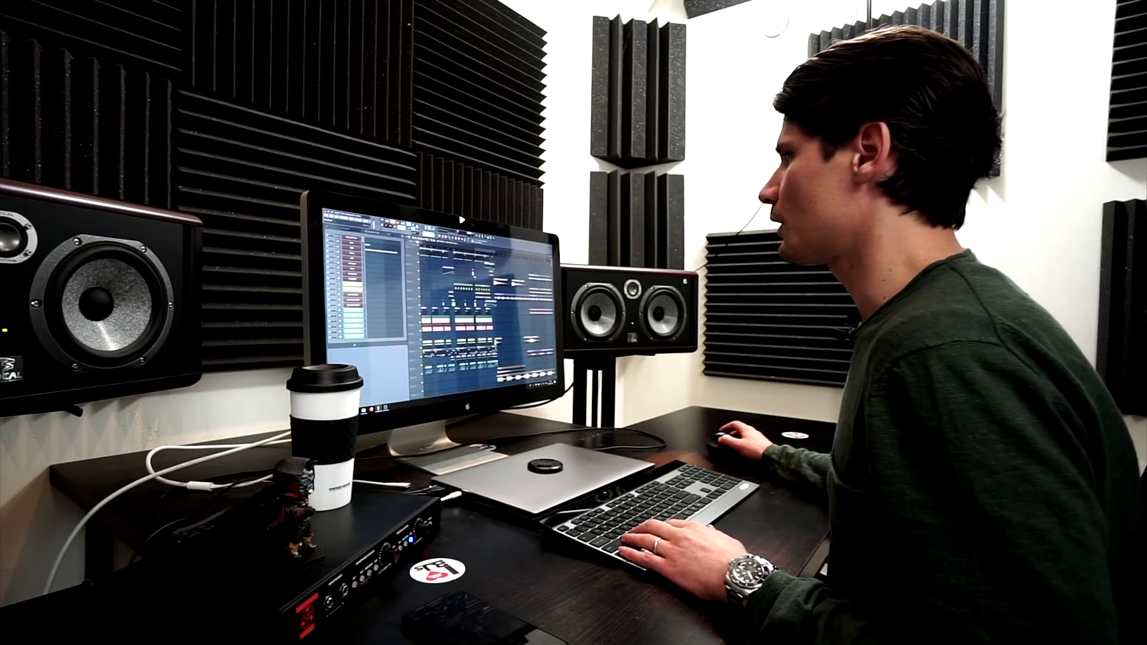
scroll(487, 320, right, 6)
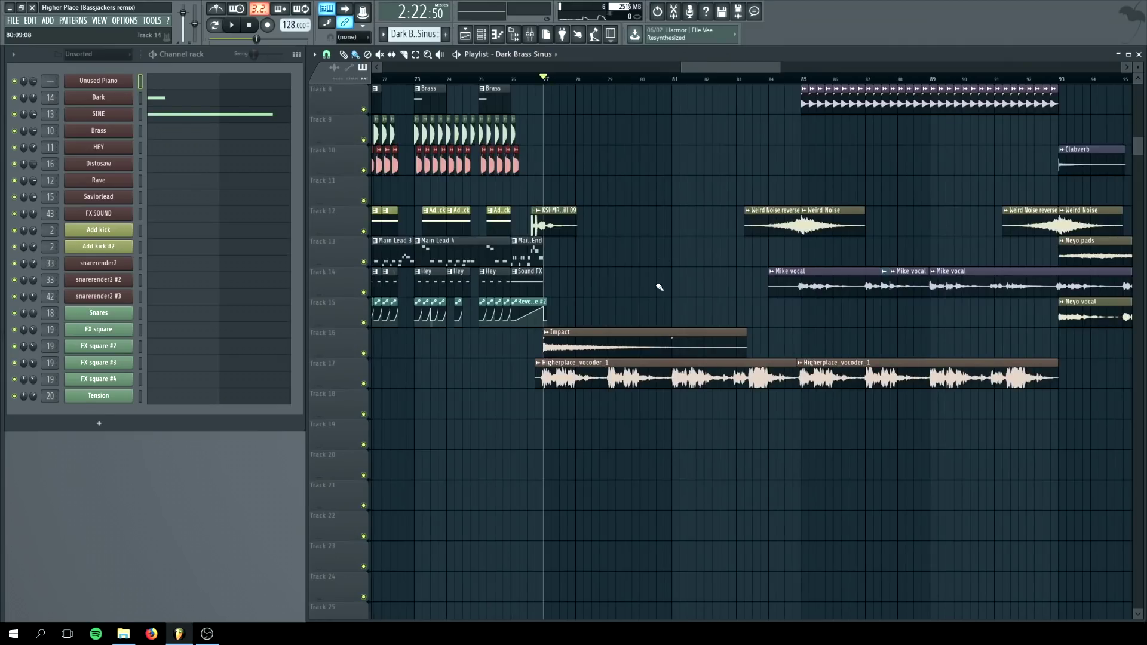
scroll(659, 286, up, 5)
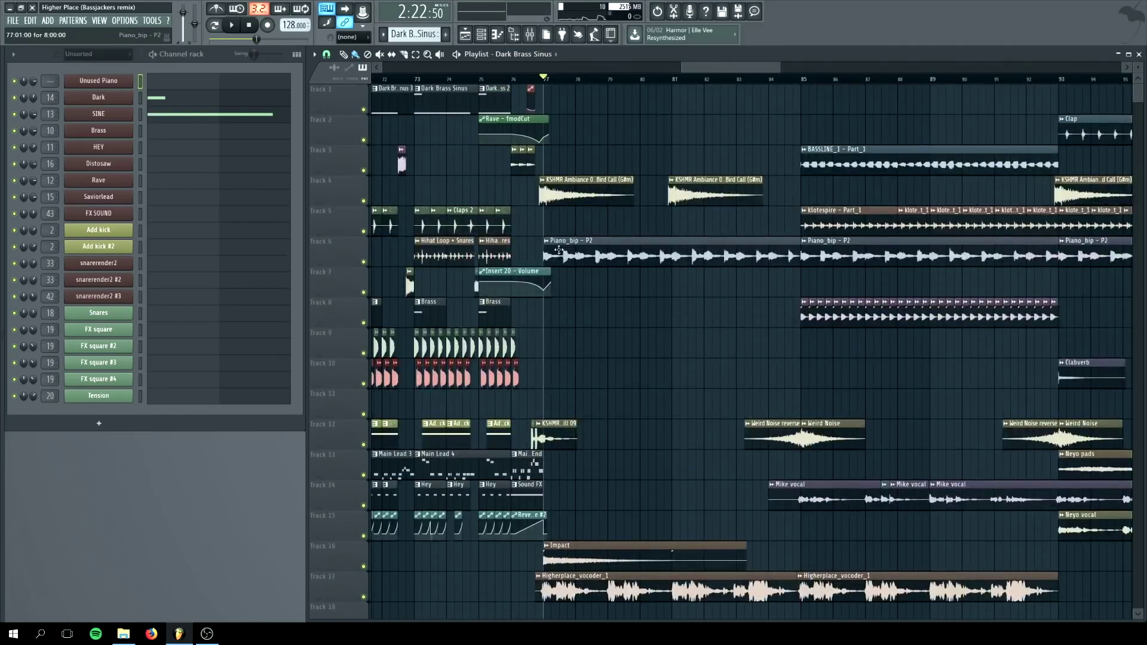
drag(713, 74, 727, 72)
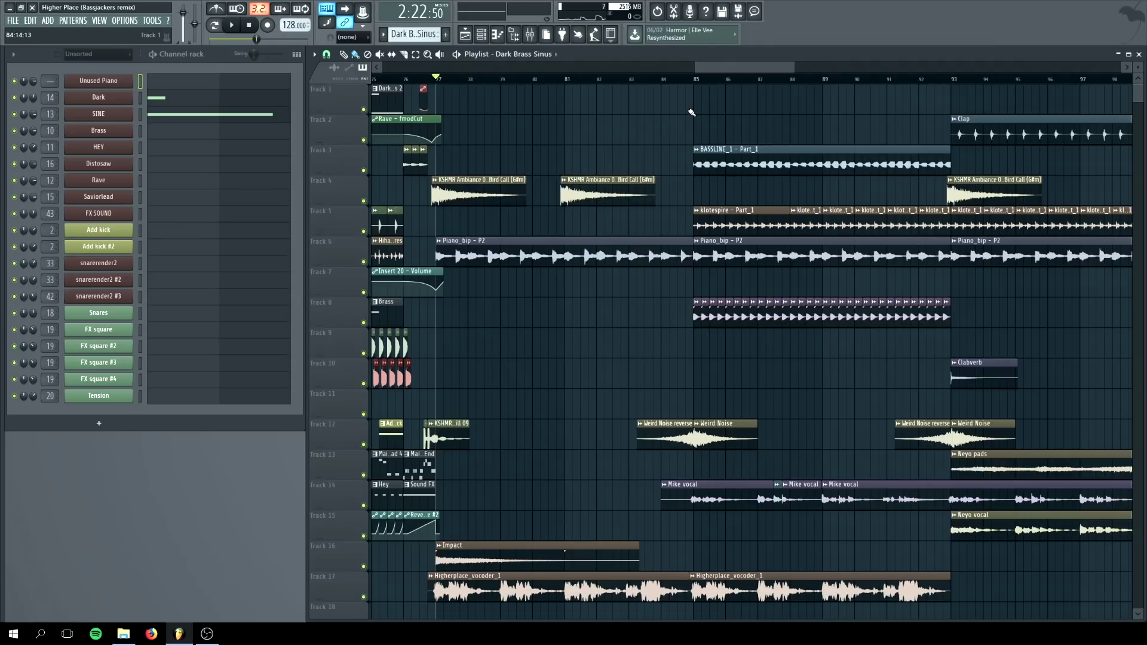
scroll(523, 174, down, 4)
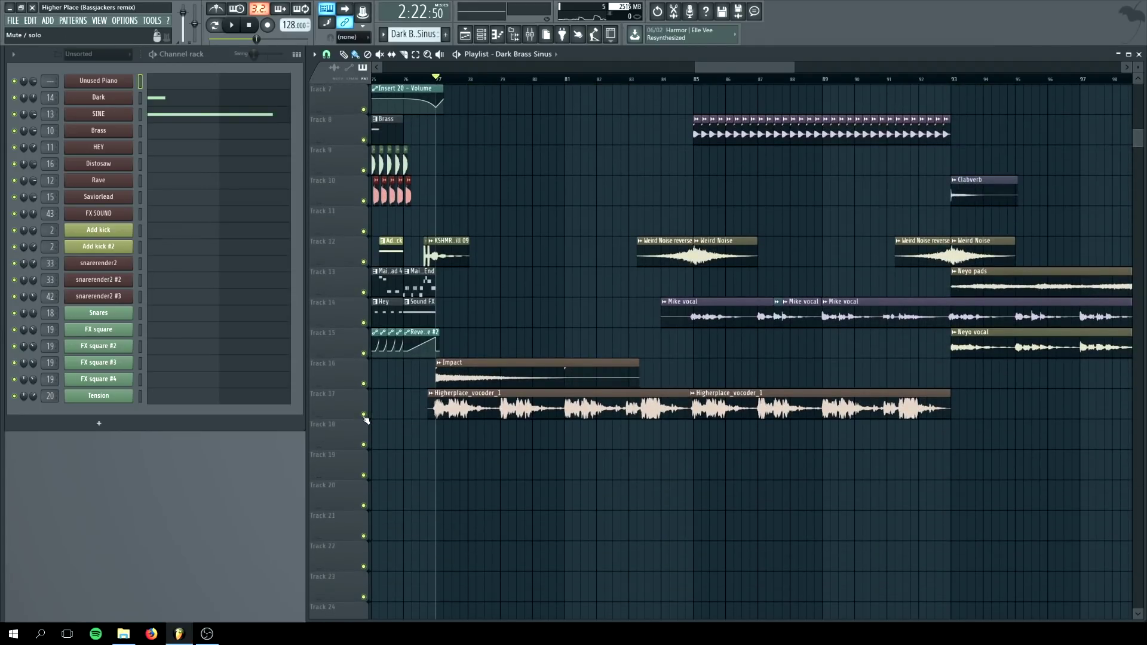
scroll(416, 416, up, 4)
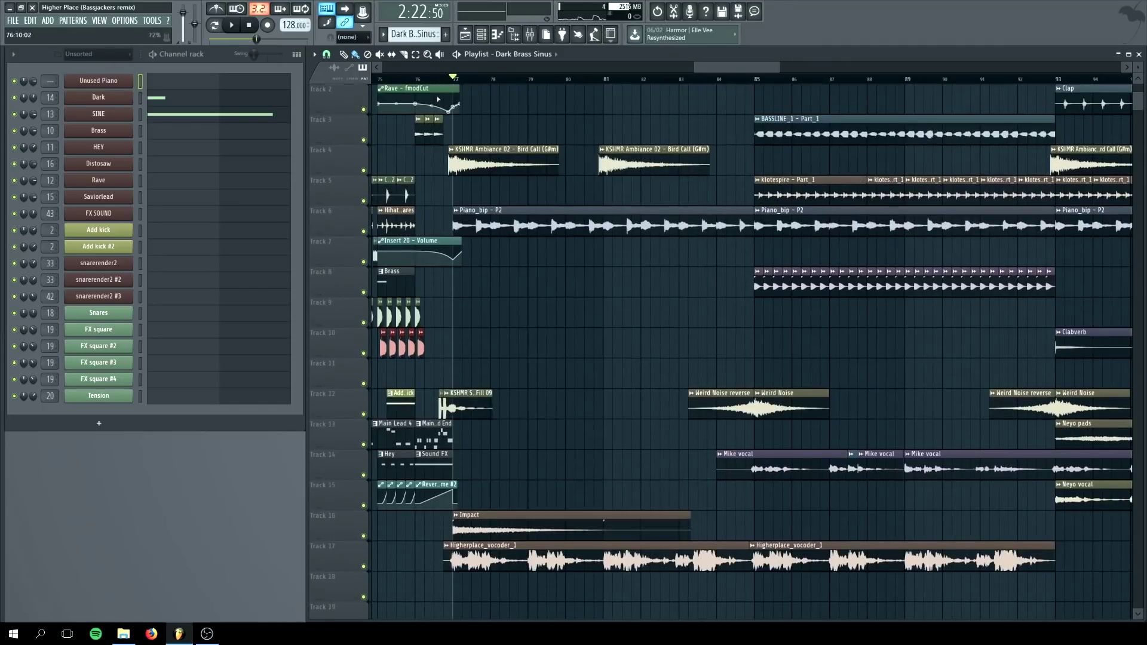
- Play the transition into the break from bar 76 and examine the arrangement through the second build
click(422, 80)
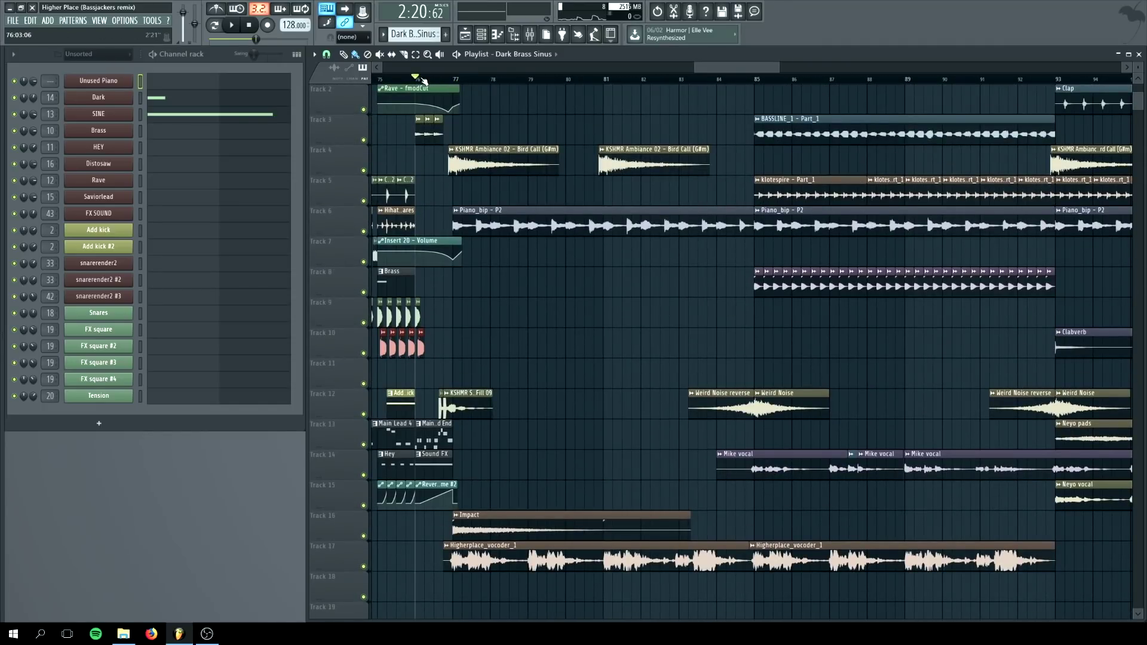
key(space)
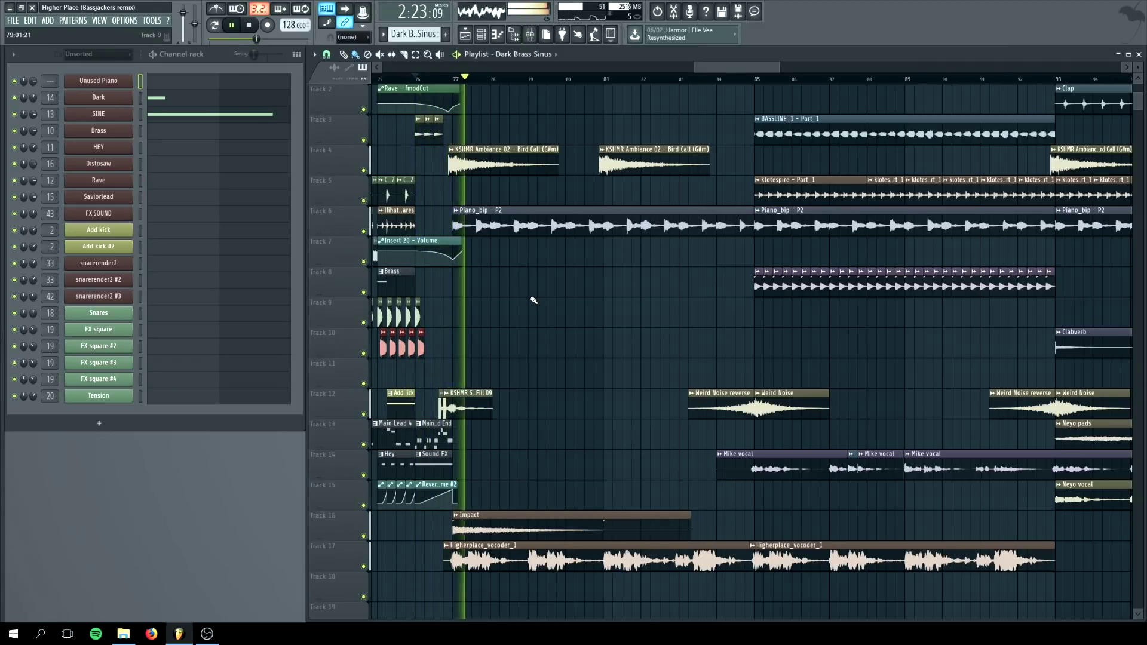
scroll(533, 301, down, 4)
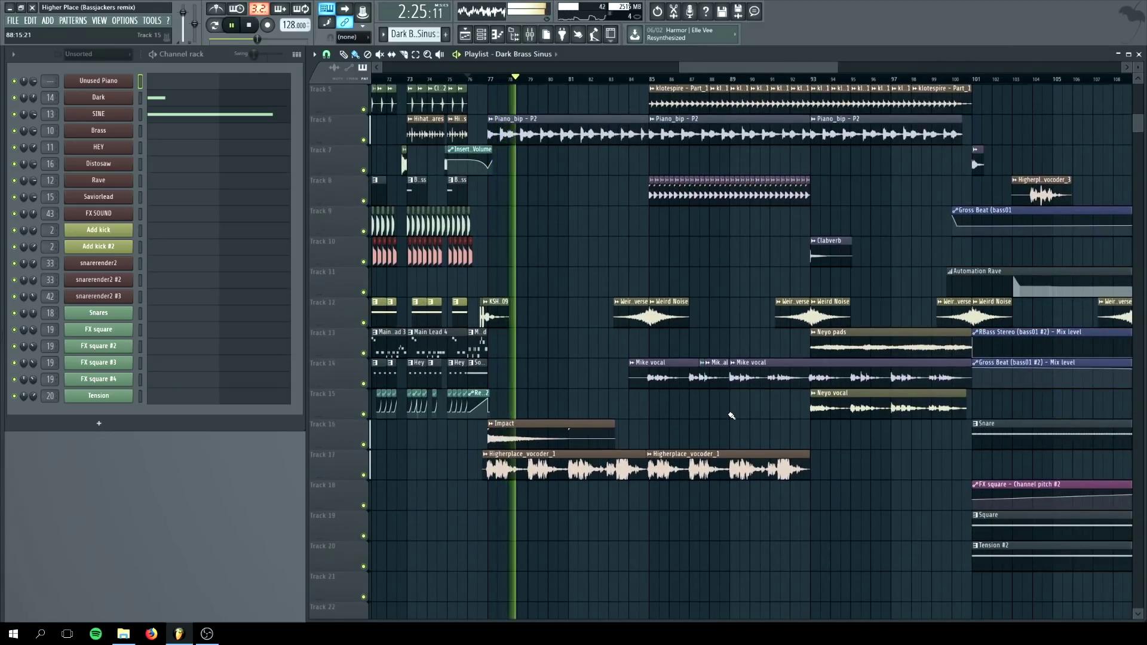
scroll(732, 415, down, 3)
scroll(842, 403, up, 3)
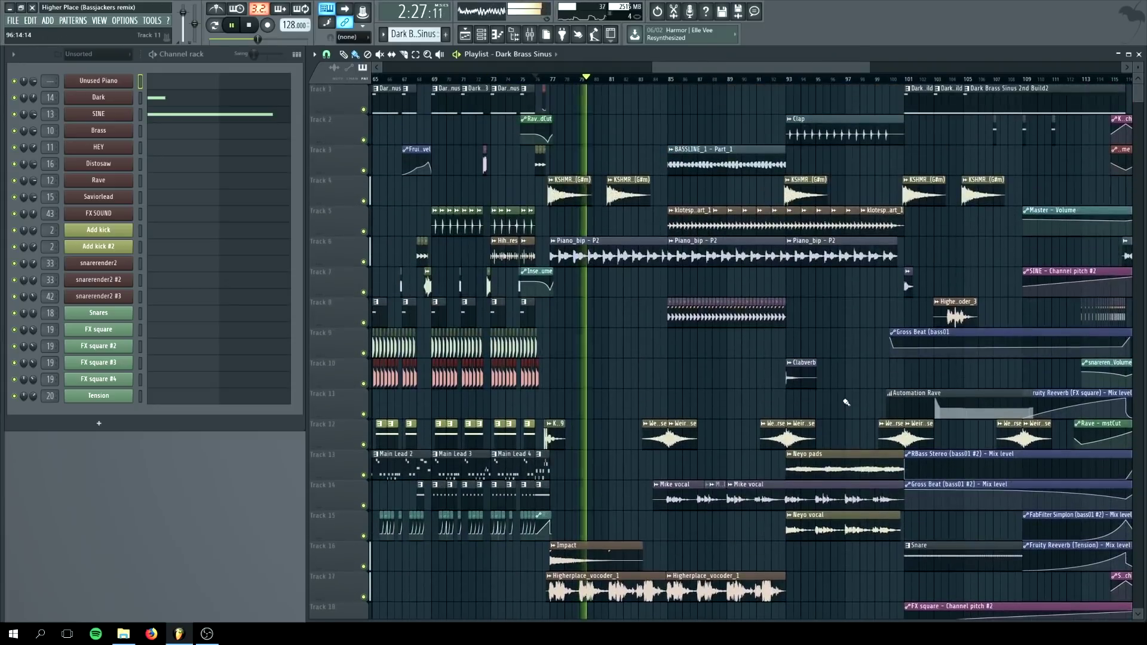
scroll(761, 261, down, 4)
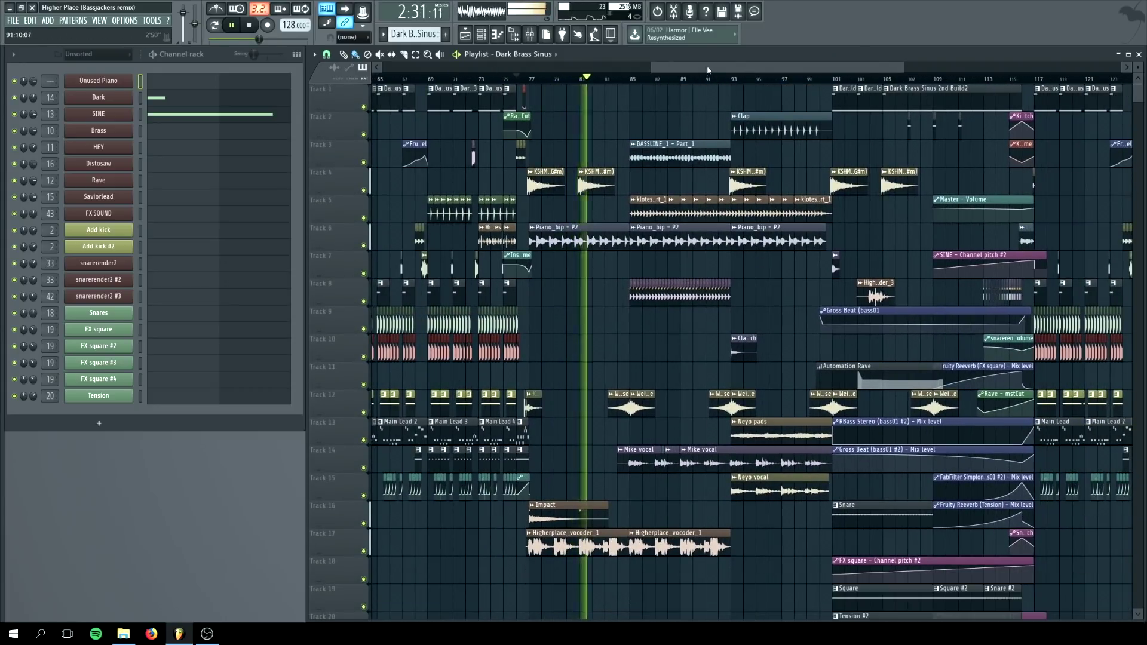
- Stop playback and briefly highlight the two Higherplace_vocoder_1 clips on track 17 in the break
scroll(729, 280, right, 3)
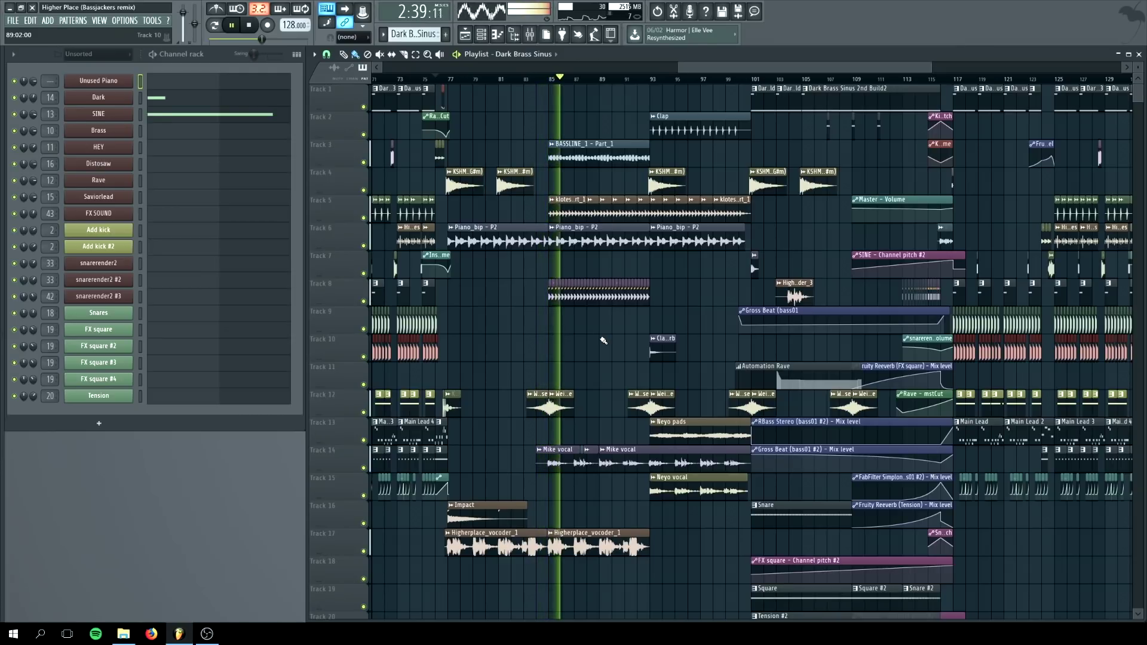
key(space)
scroll(467, 497, up, 1)
scroll(467, 498, up, 2)
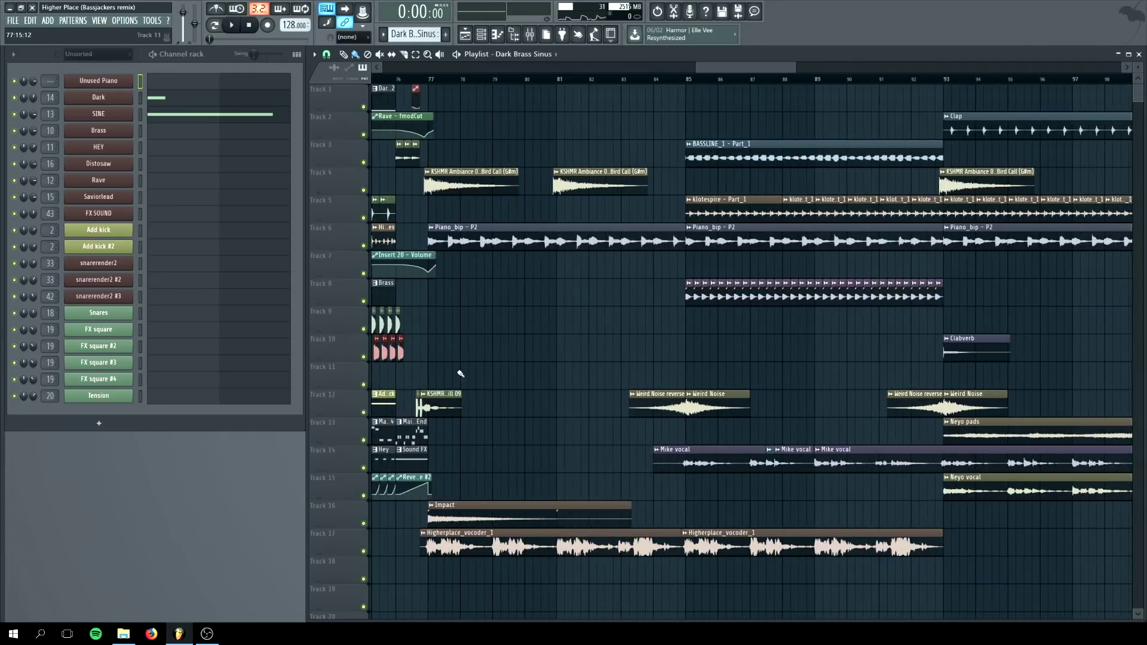
scroll(453, 382, down, 2)
scroll(437, 521, down, 2)
drag(418, 505, 896, 478)
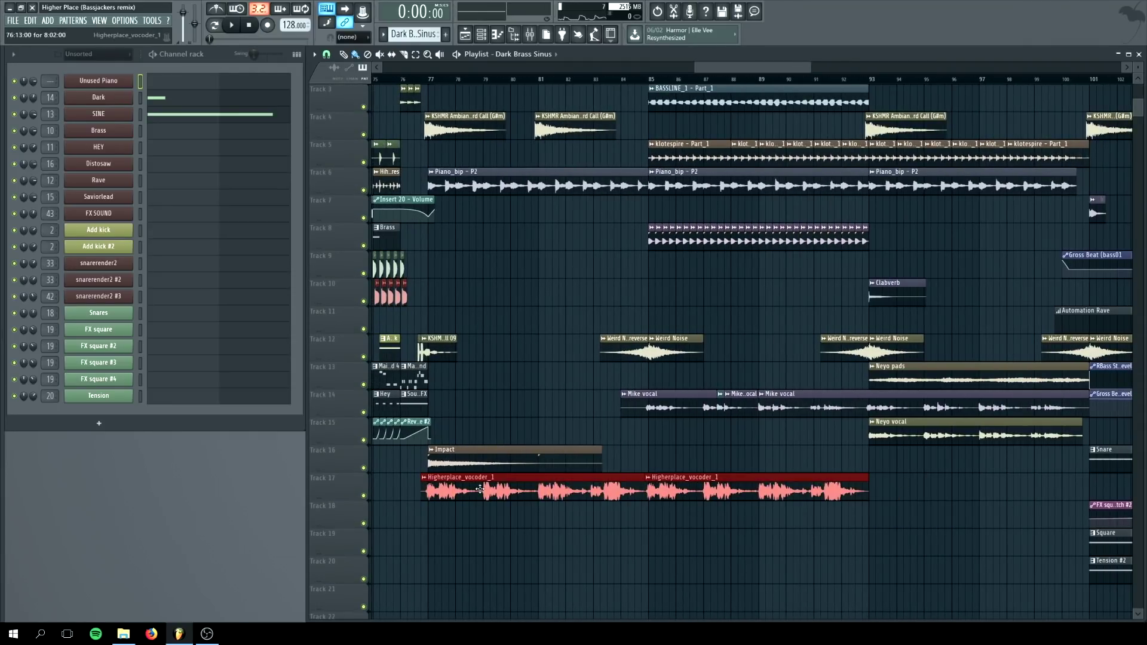
click(486, 539)
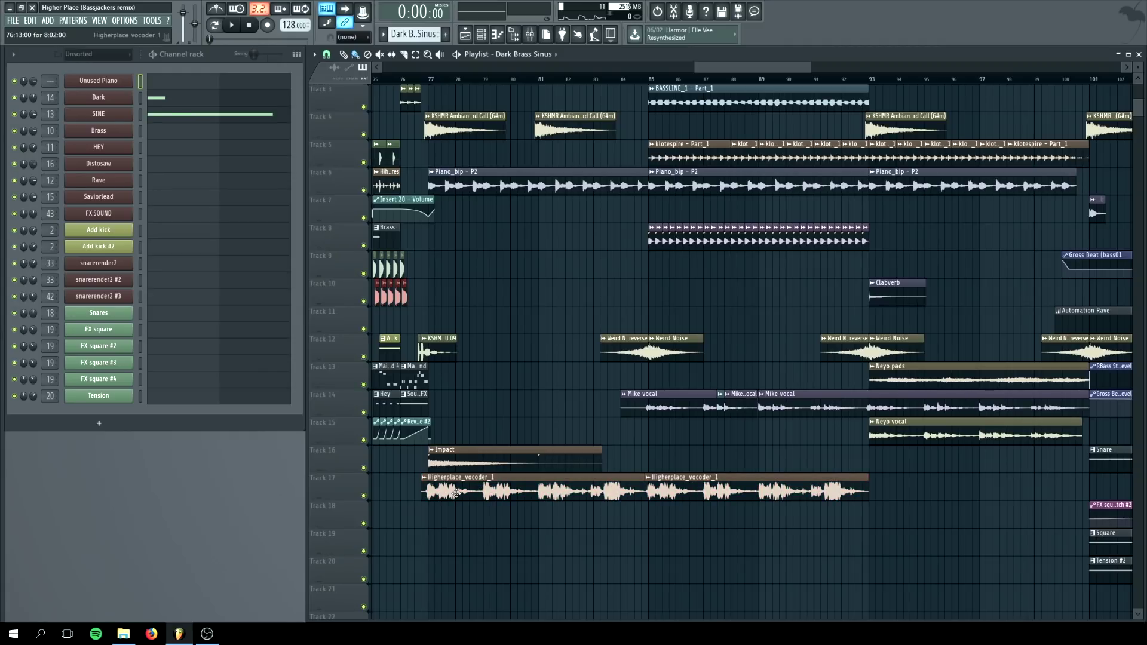
- Solo track 17 and play the Higherplace_vocoder_1 clip from just before bar 77
click(456, 494)
ctrl+click(363, 495)
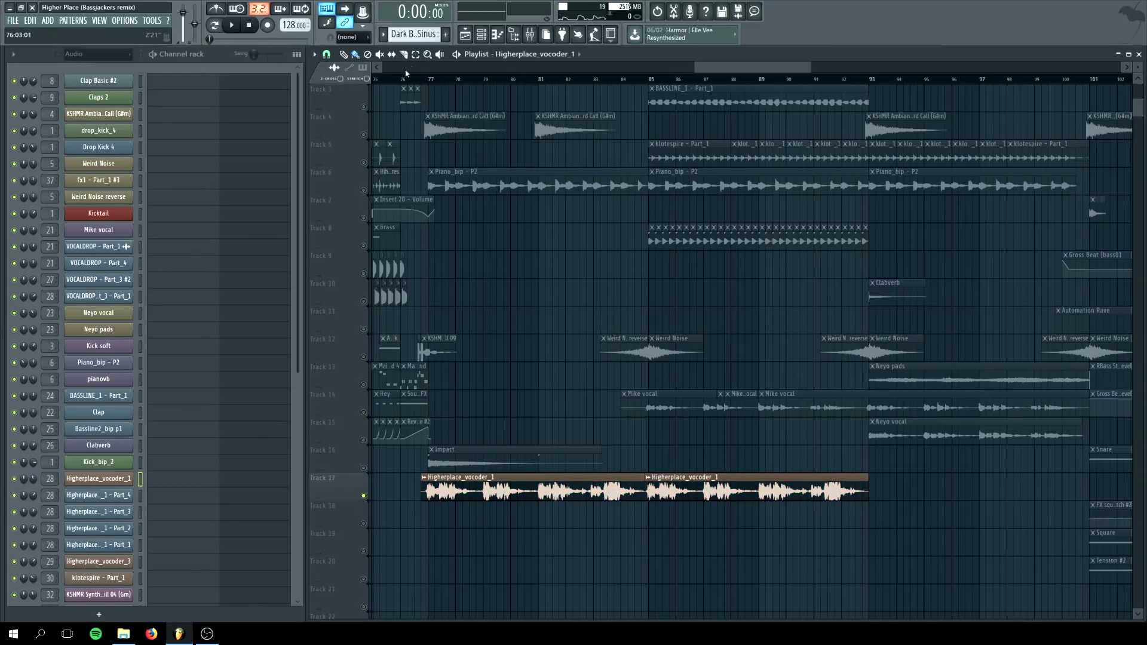
scroll(464, 428, up, 2)
key(space)
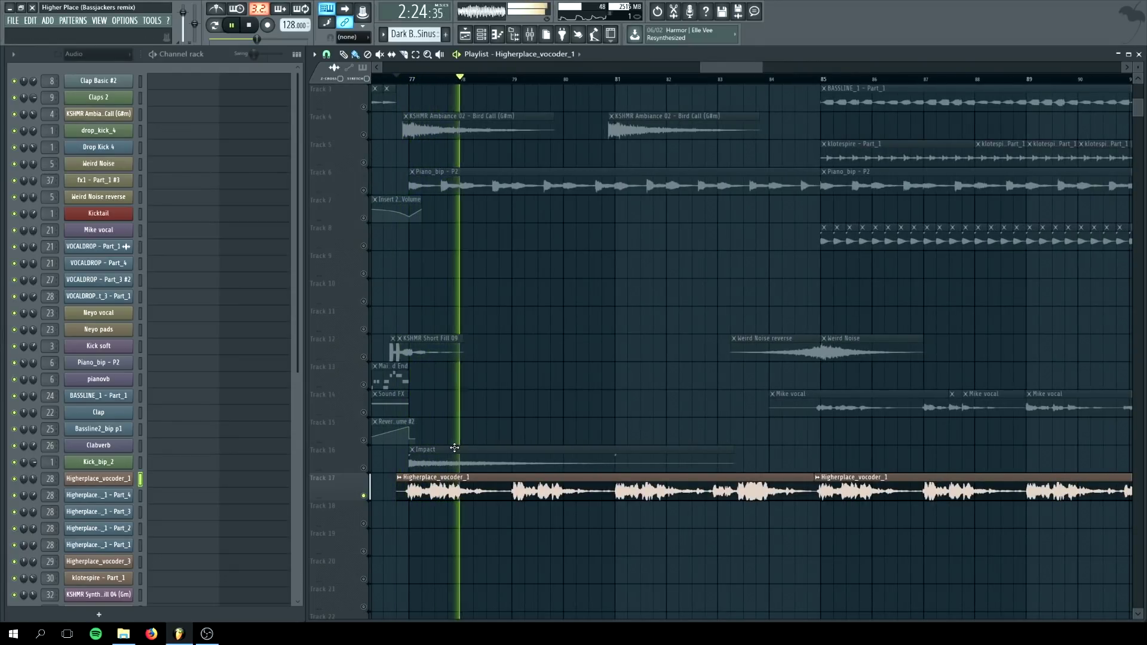
scroll(461, 414, down, 2)
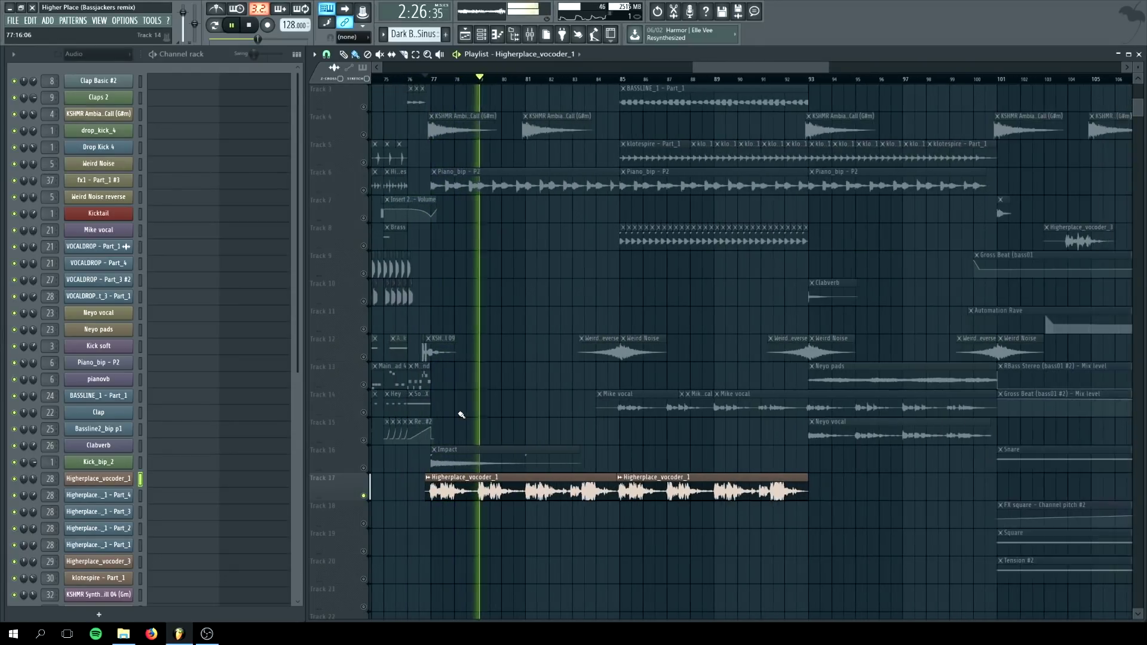
key(space)
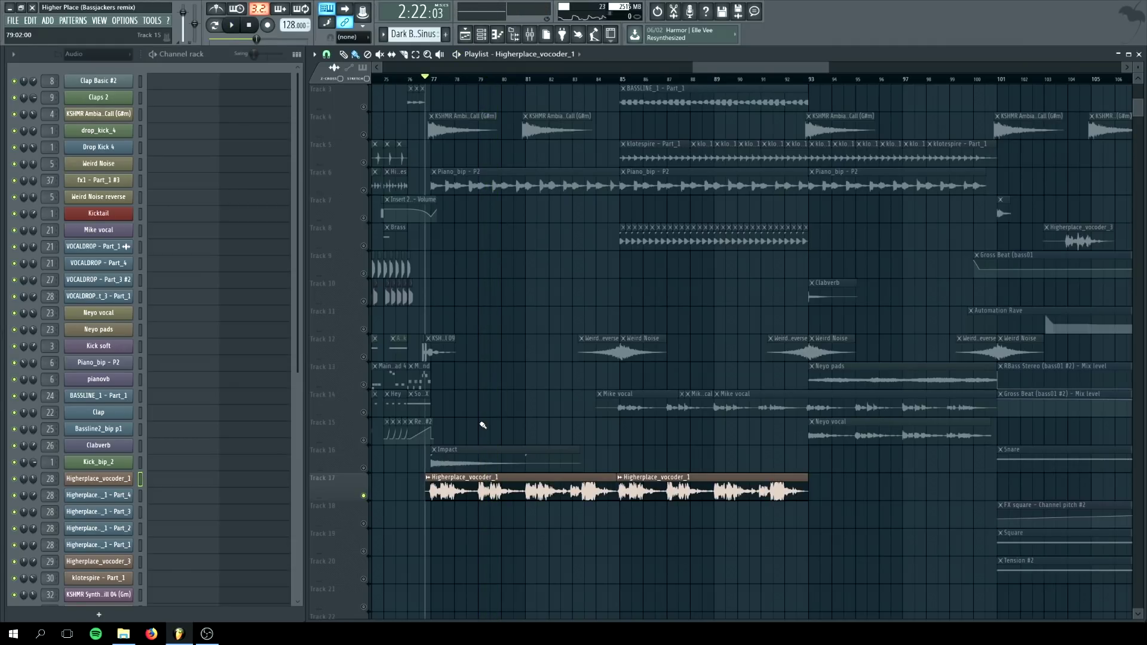
- Launch a second FL Studio 12 instance and collapse its browser to the root folders
right_click(179, 634)
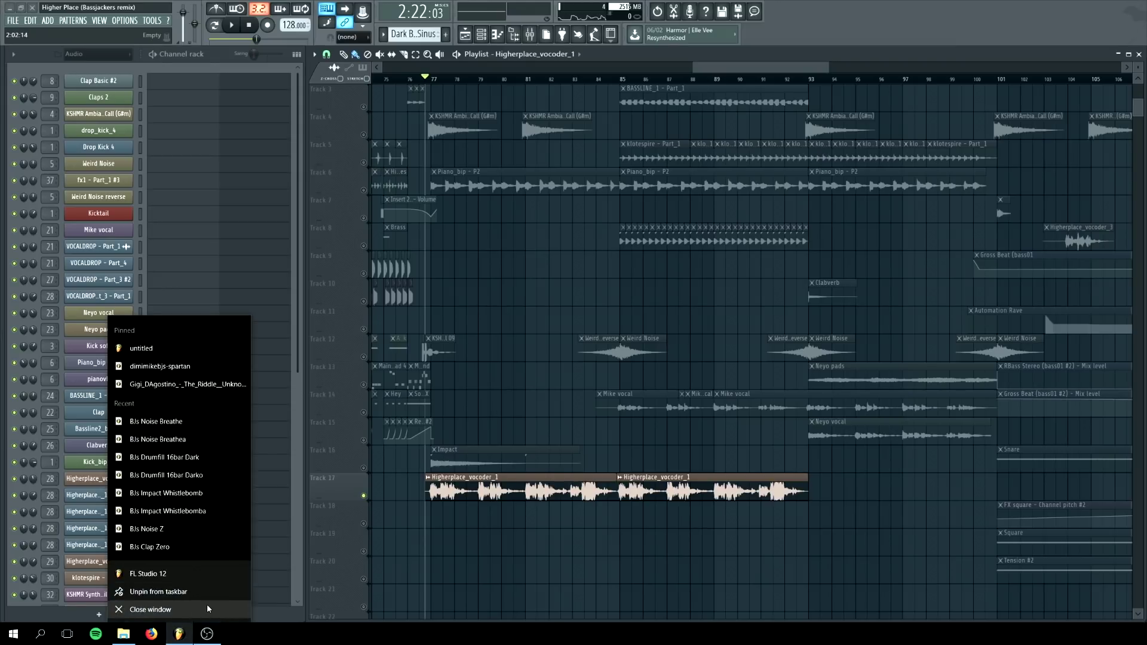
click(177, 573)
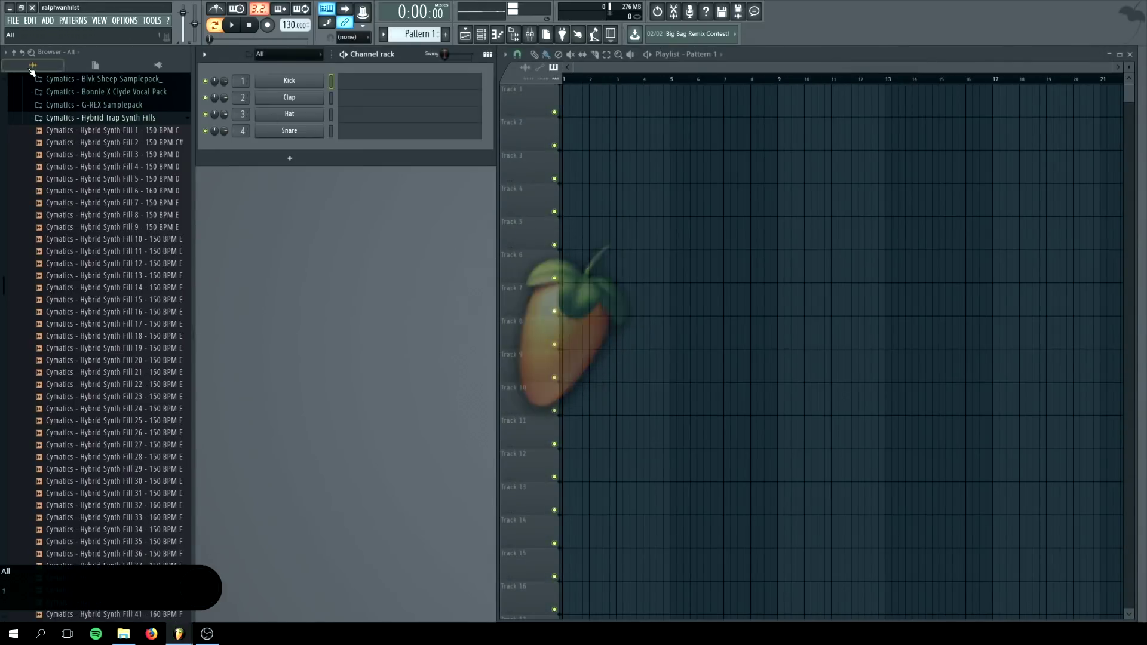
click(33, 65)
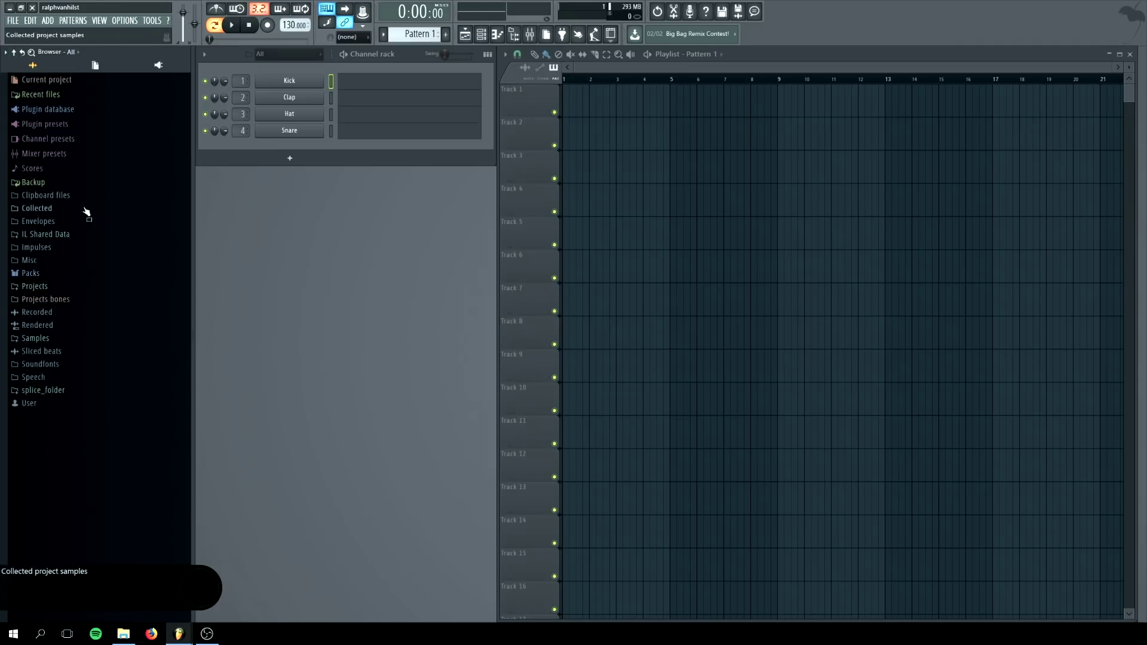
- Load the Vocoder project from Projects > Templates > Utility > Vocoder and close its Vocodex and notebook windows
click(51, 288)
click(56, 353)
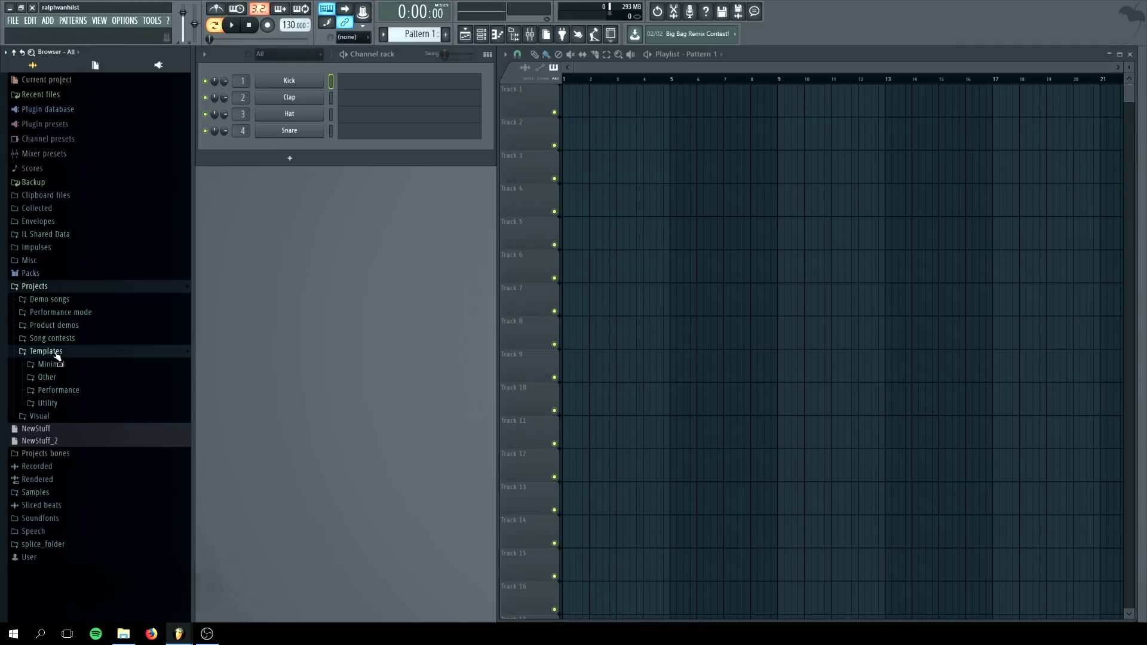
click(74, 404)
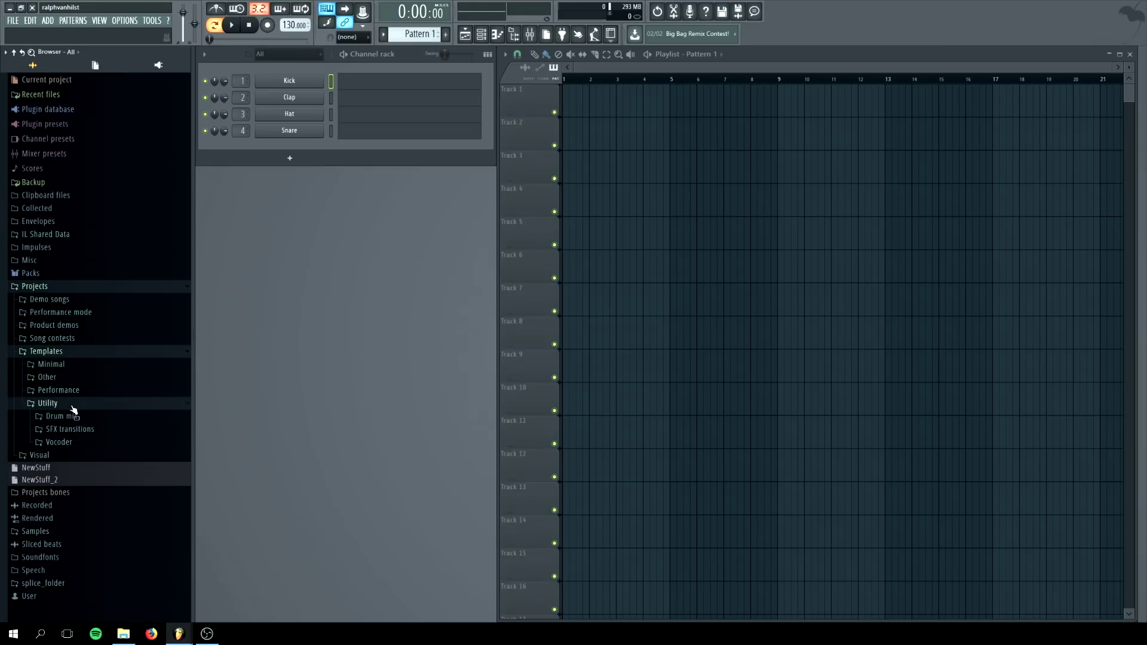
click(84, 443)
drag(70, 460, 100, 38)
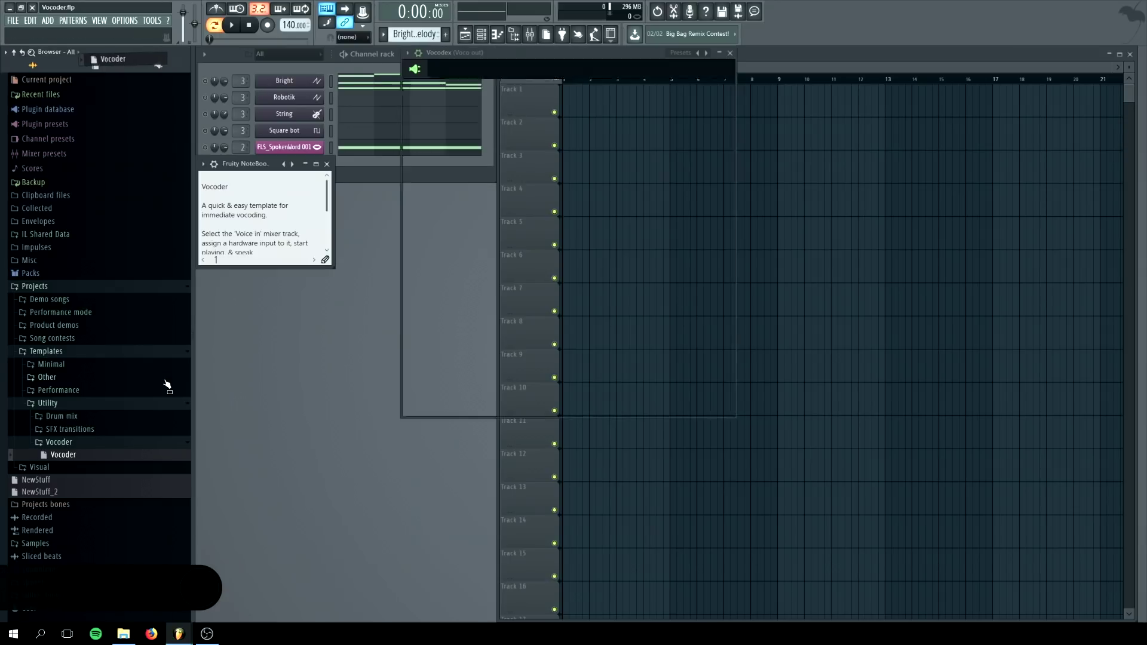
click(730, 53)
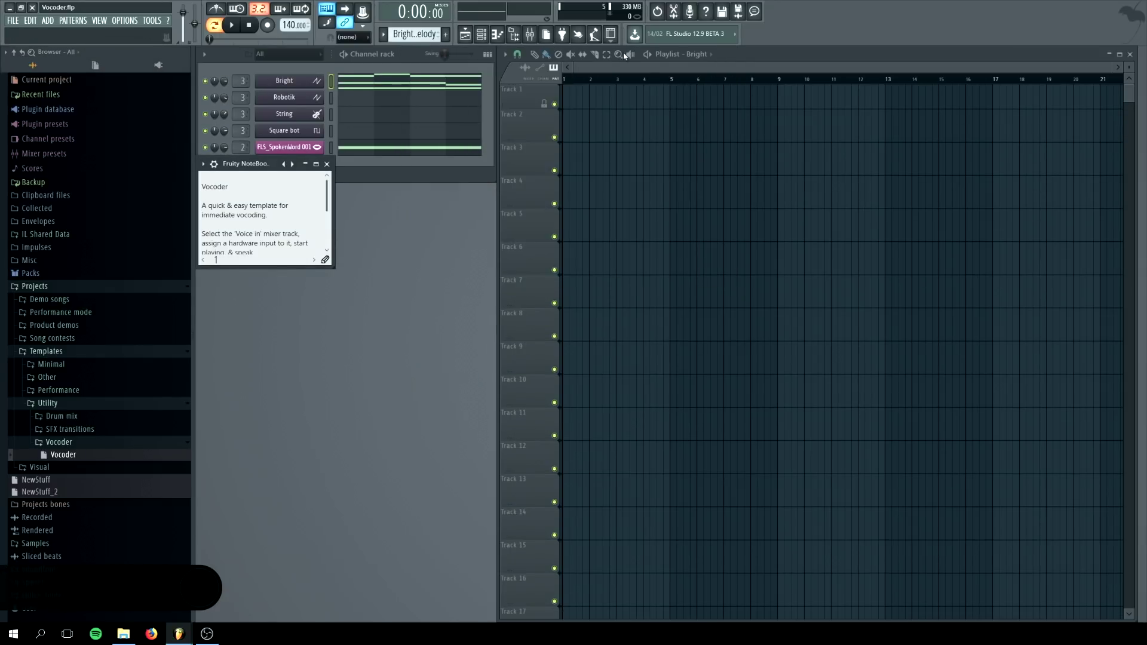
click(326, 163)
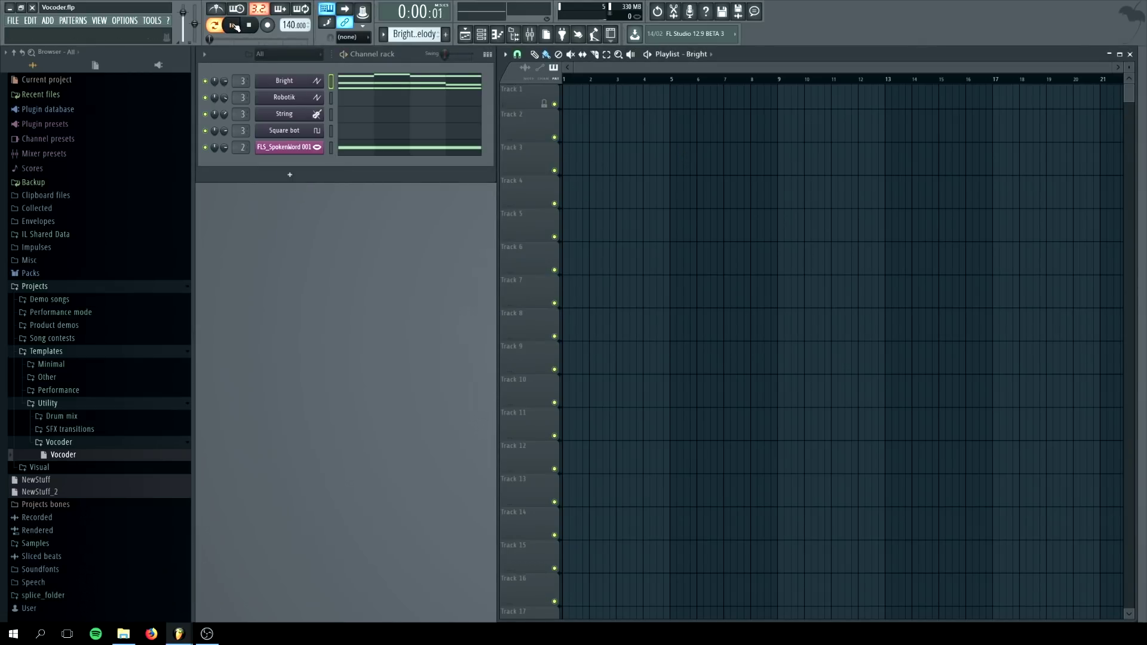
- Play the Vocoder template's pattern and inspect the FLS_SpokenWord 001 channel and its Voice in mixer track
click(234, 26)
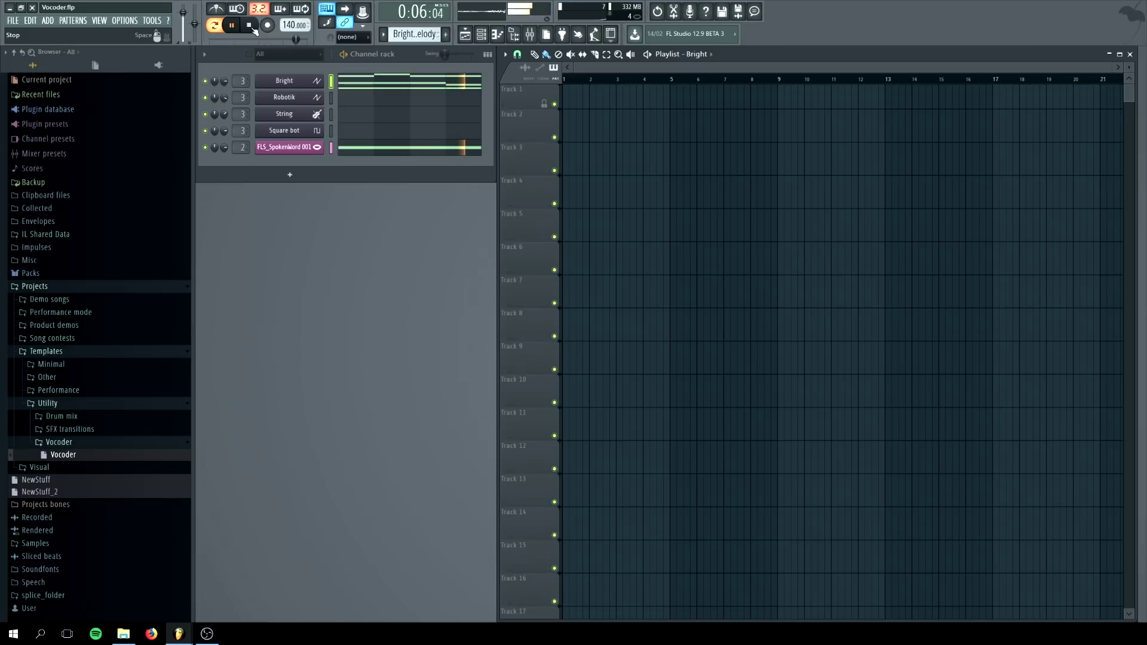
click(251, 27)
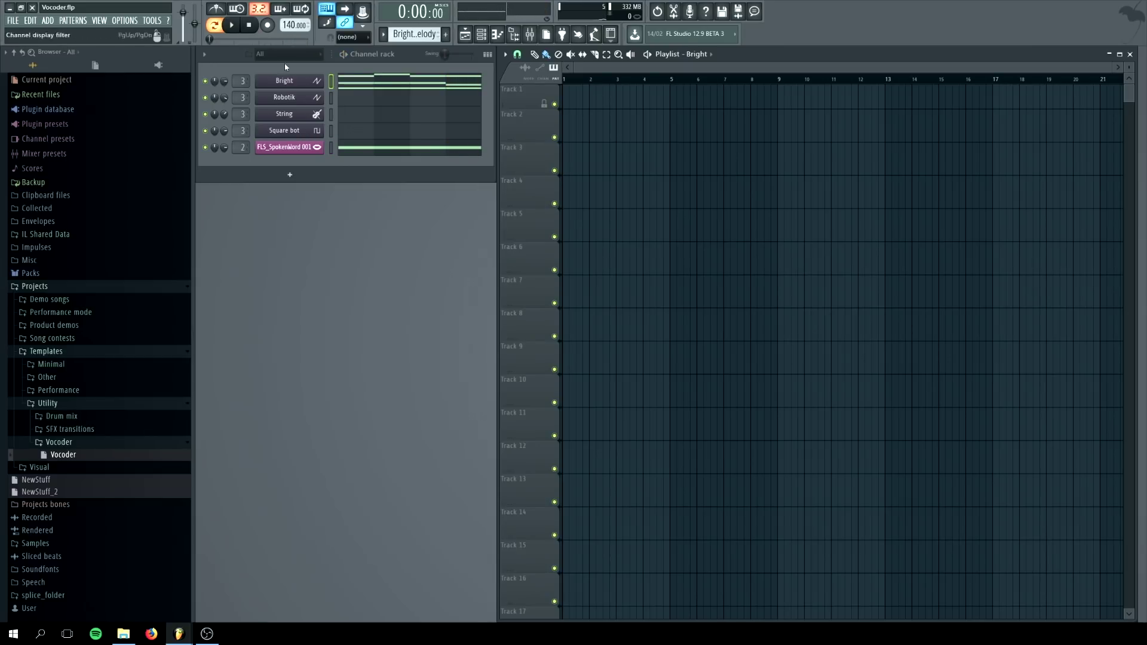
click(286, 149)
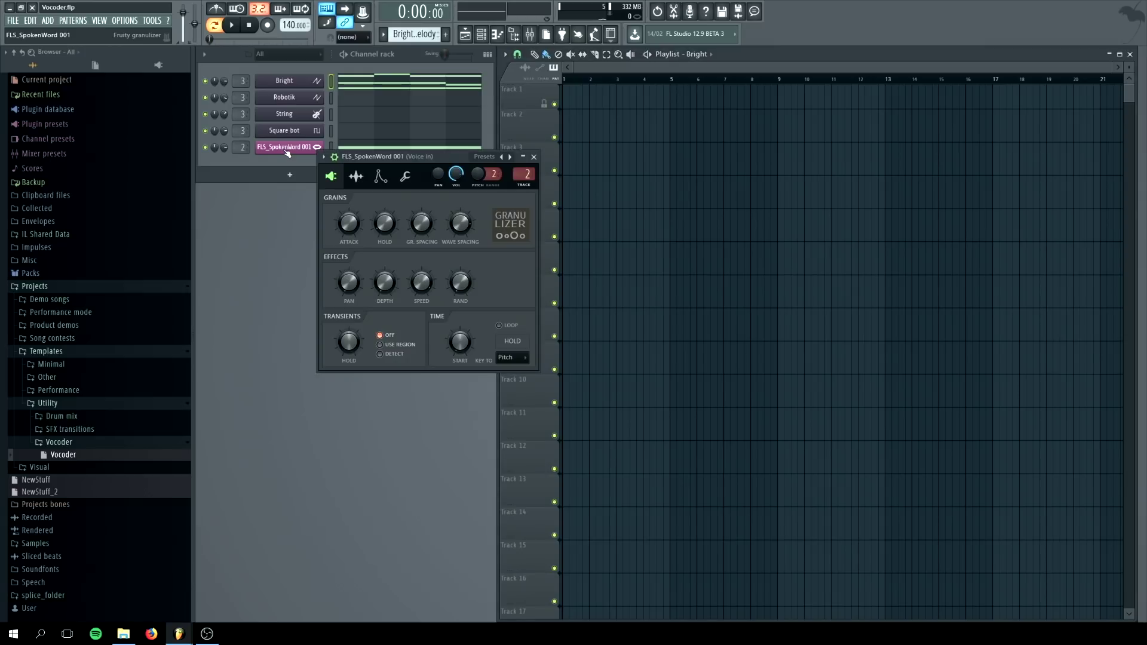
double_click(515, 173)
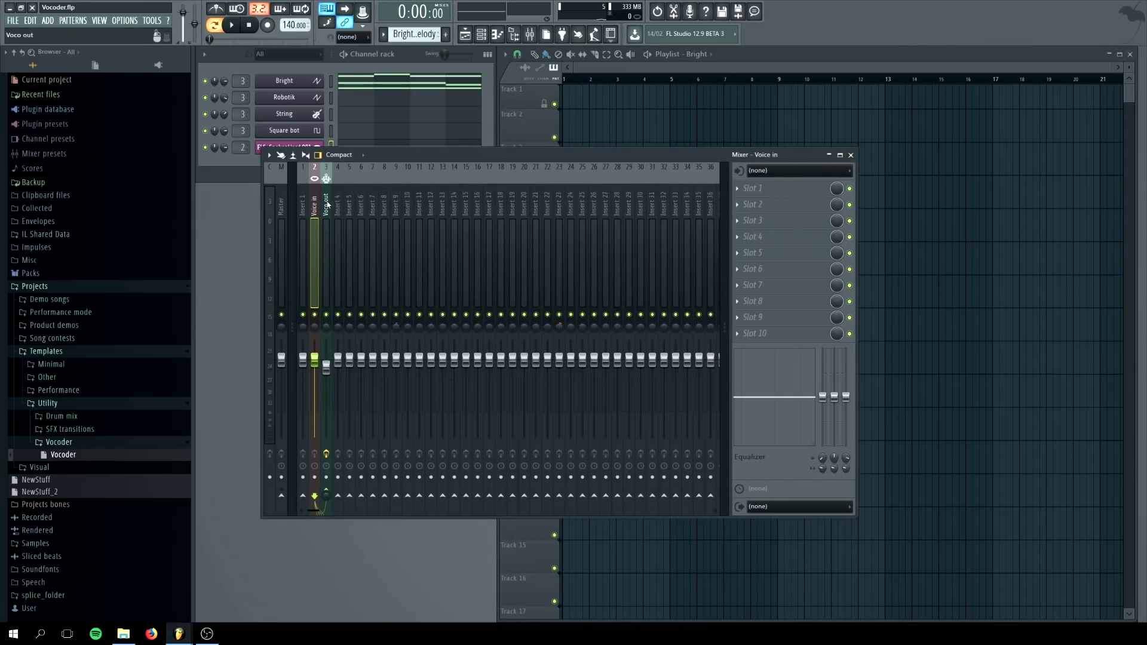
click(851, 156)
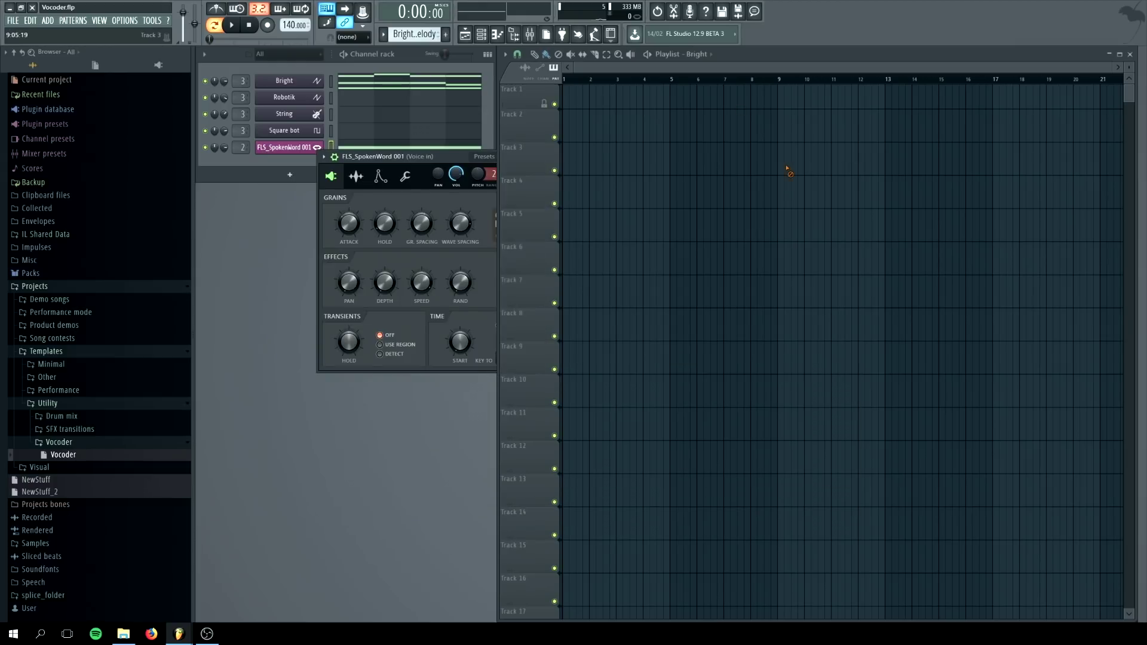
click(534, 157)
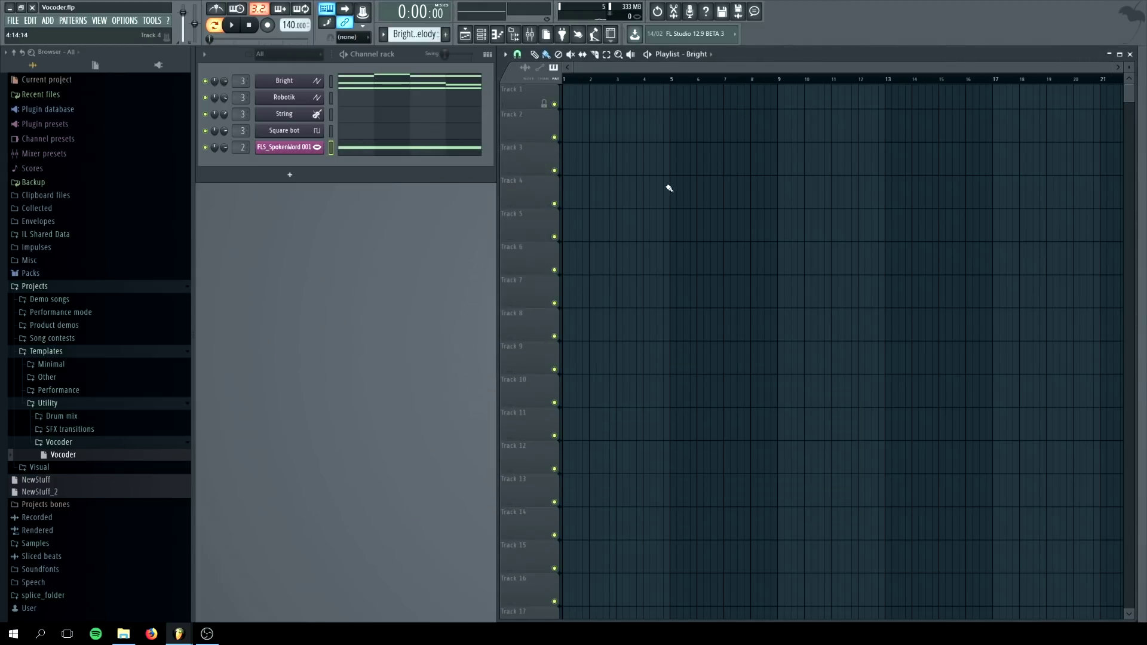
- Copy the VOCALDROP sample from the remix's Mike vocal clip onto playlist track 1 of the Vocoder project, starting at bar 1
click(310, 149)
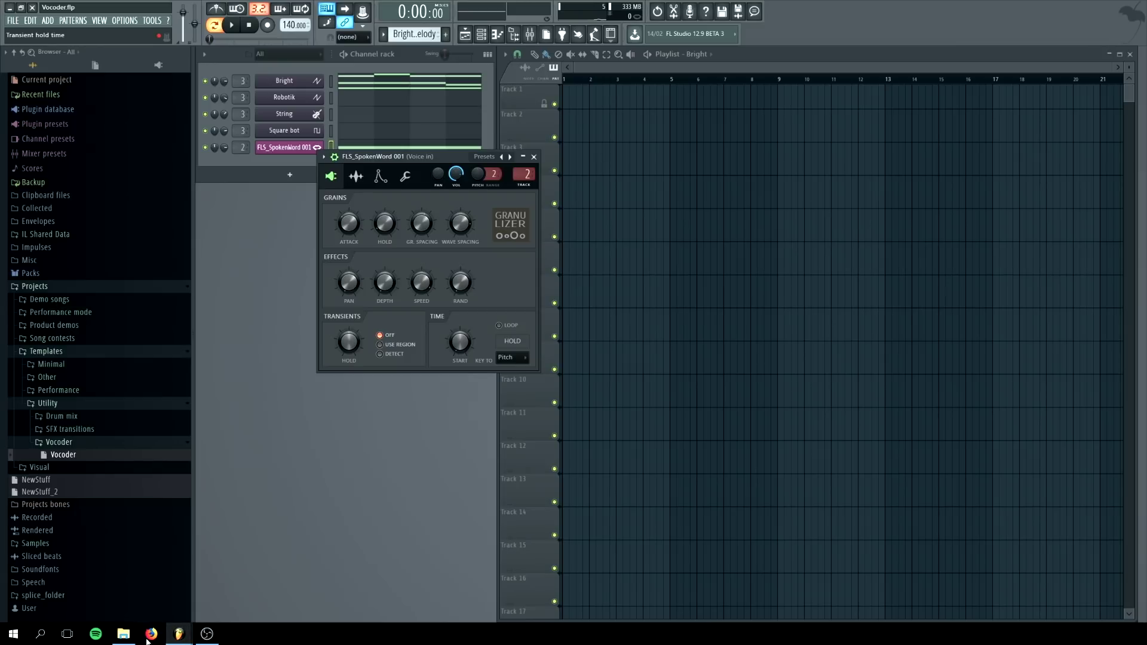
mouse_move(190, 638)
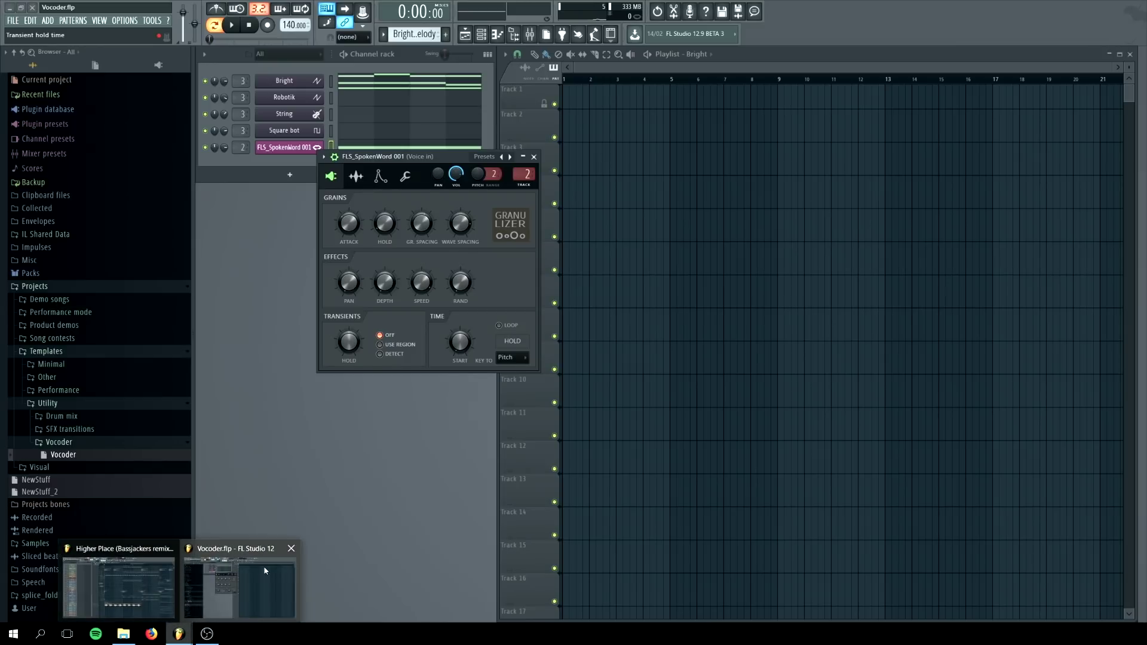
click(167, 596)
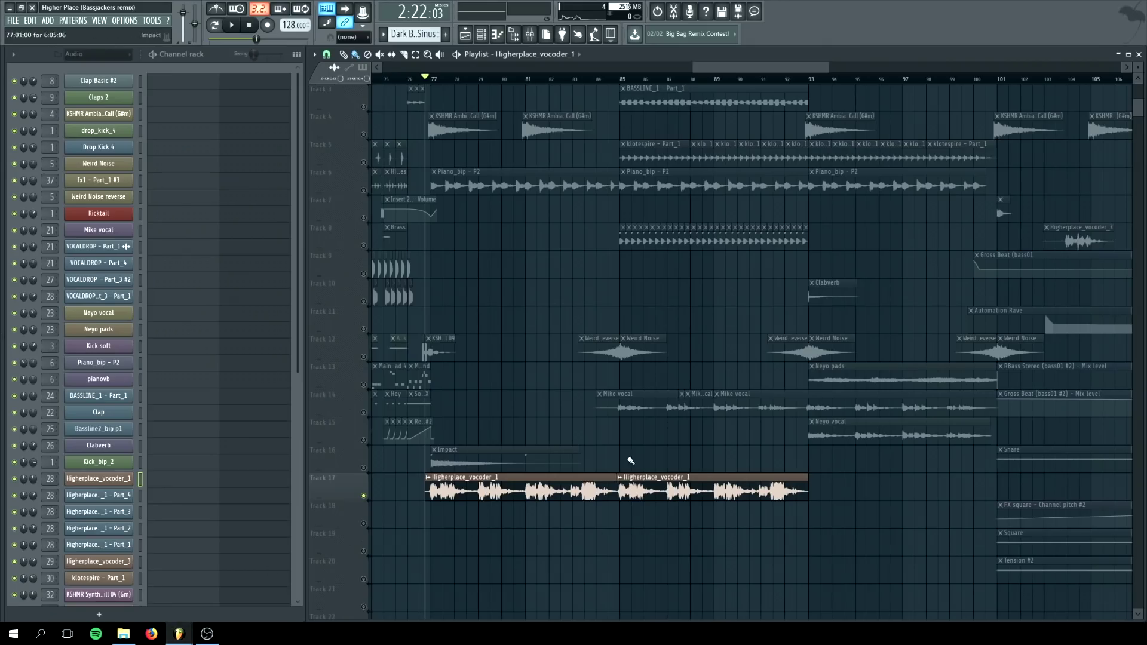
double_click(620, 409)
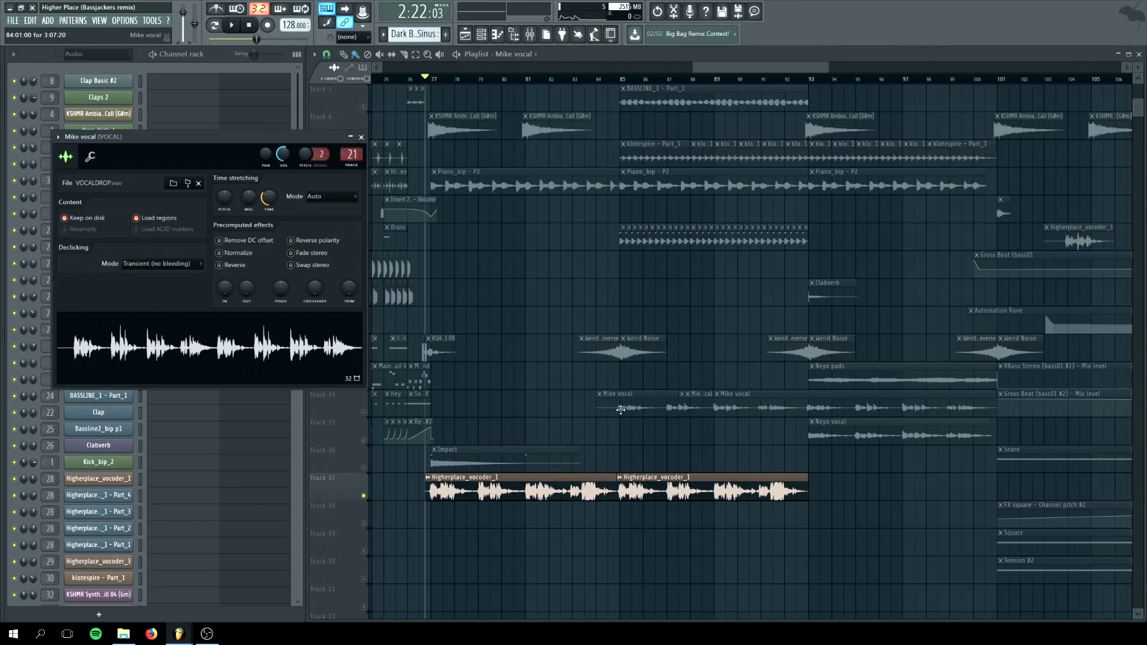
mouse_move(178, 634)
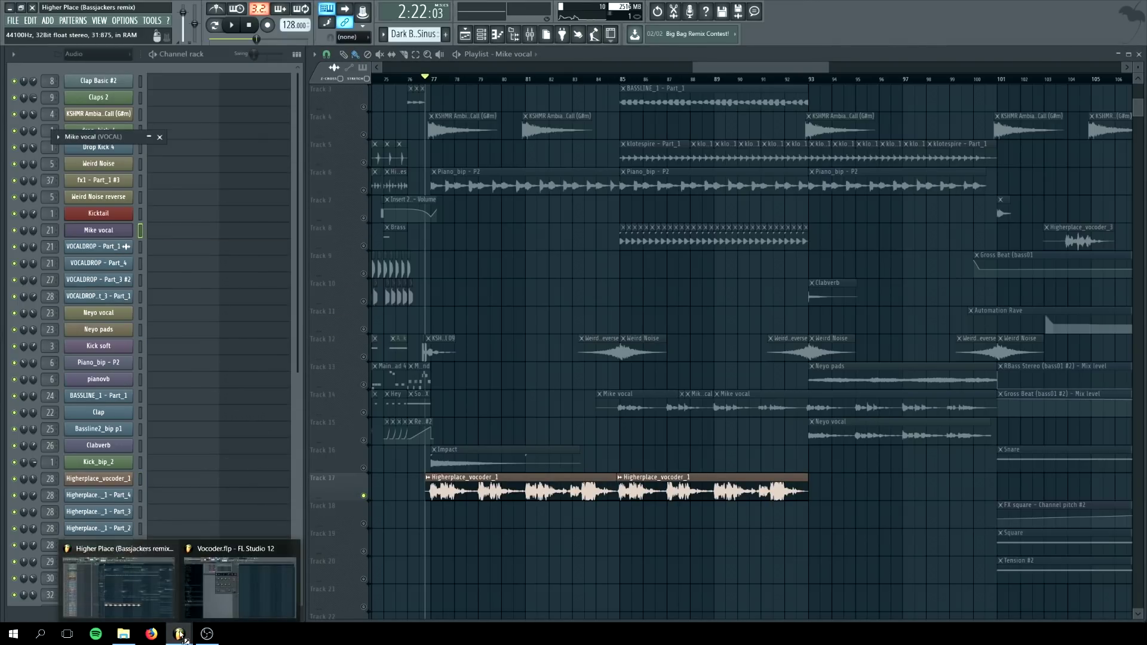
click(225, 585)
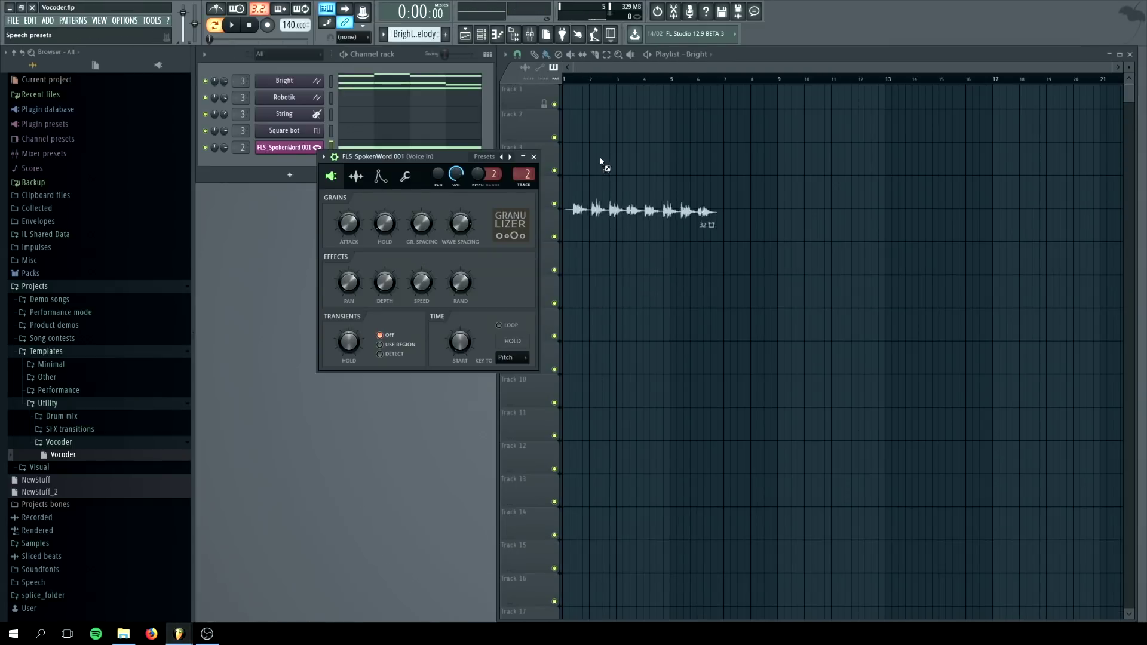
drag(623, 104, 519, 98)
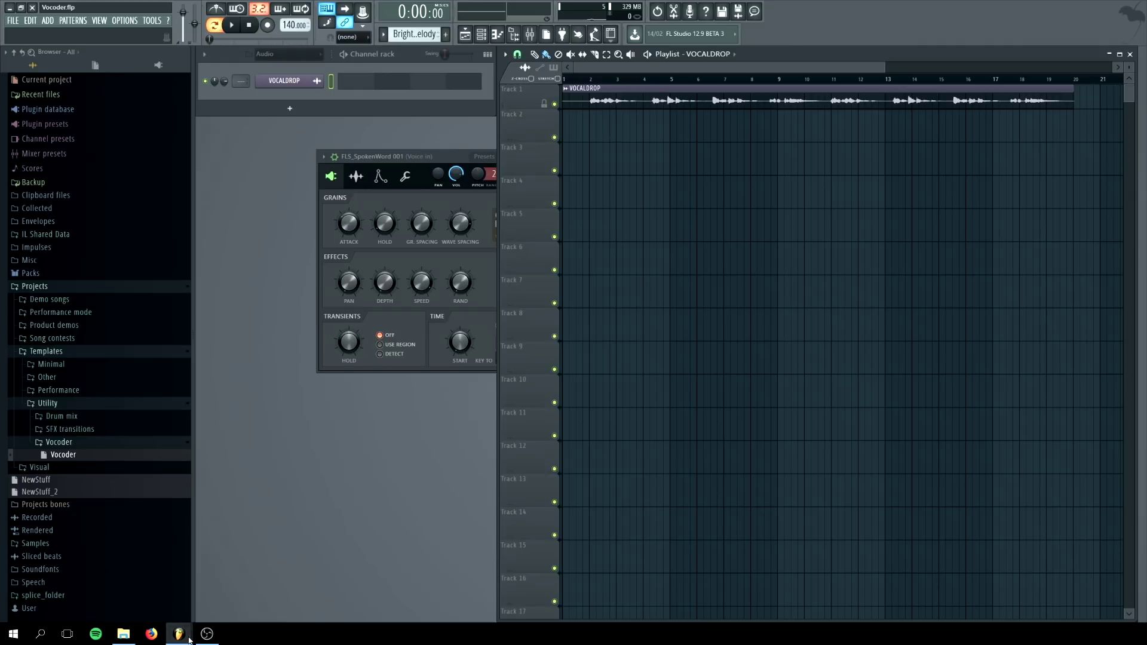
- Switch back to the remix project and reset its playback position to the start
mouse_move(179, 634)
click(158, 588)
click(250, 25)
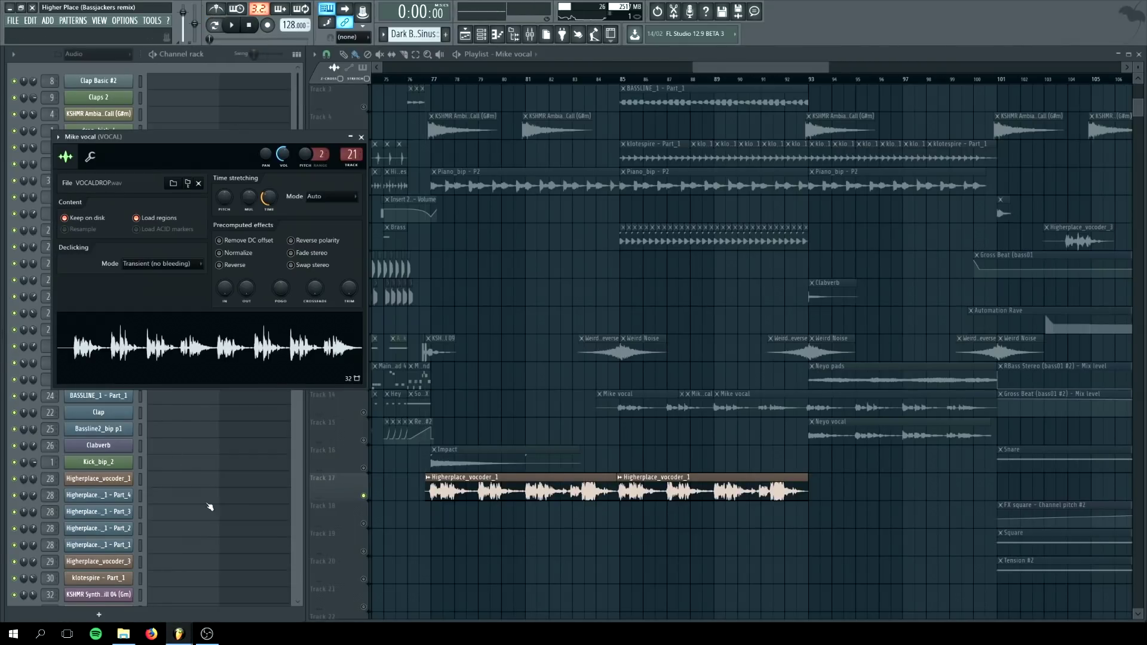
- Switch to the Vocoder project and, during playback, lower oscillator 1's coarse pitch and change its shape to saw in the Bright channel's 3x Osc
mouse_move(179, 634)
click(239, 586)
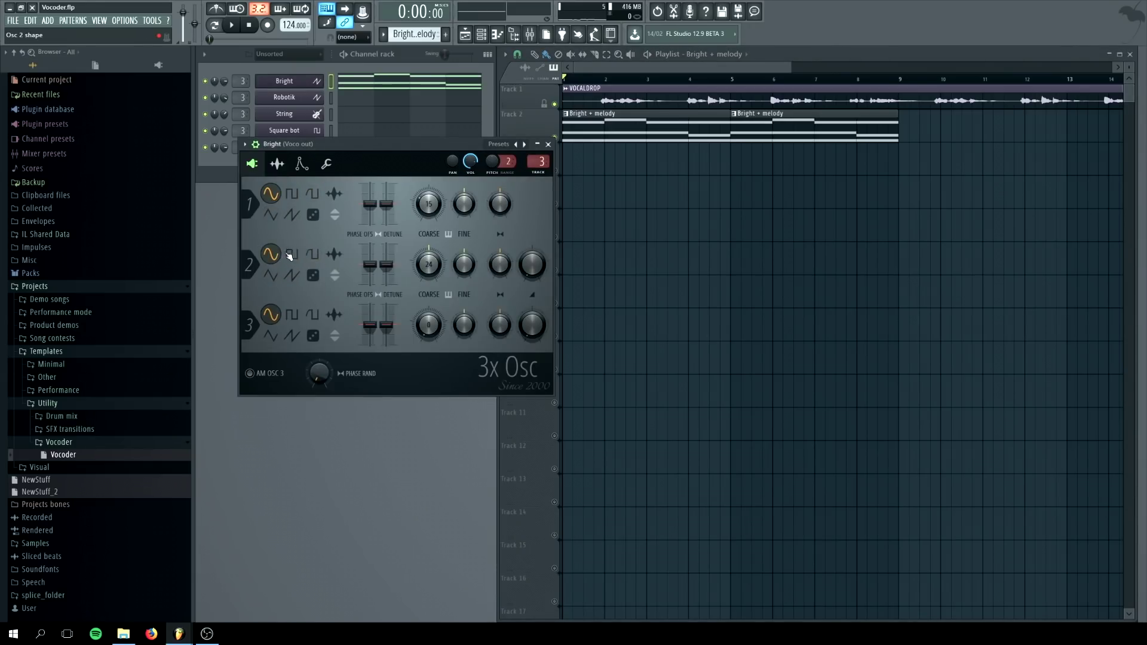
key(space)
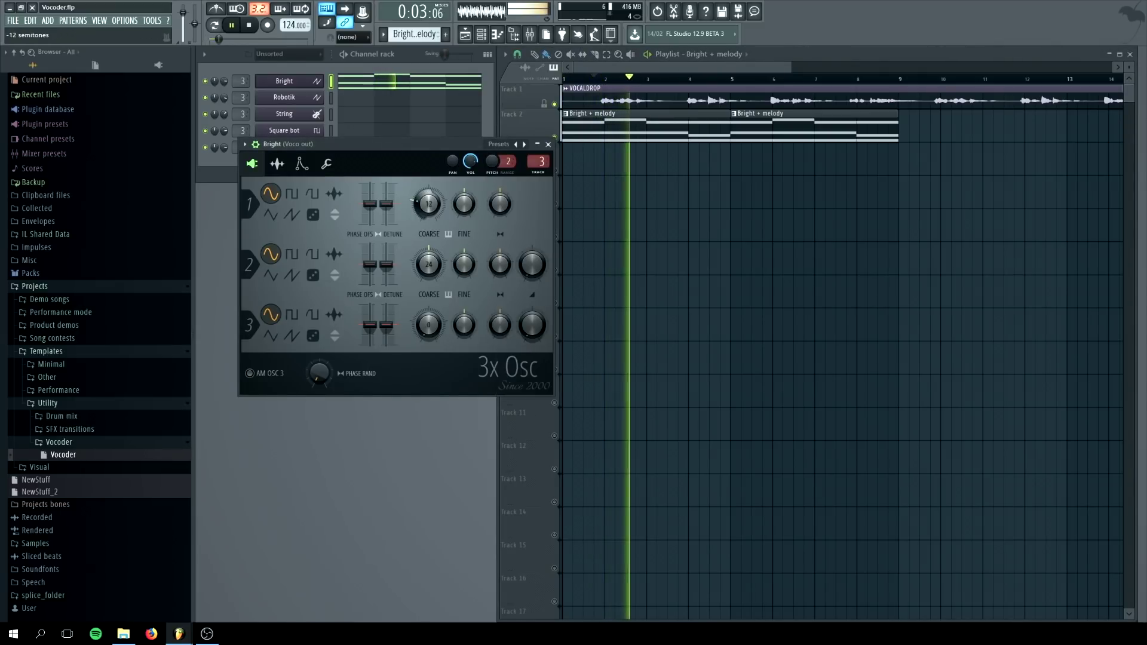
drag(428, 210, 428, 245)
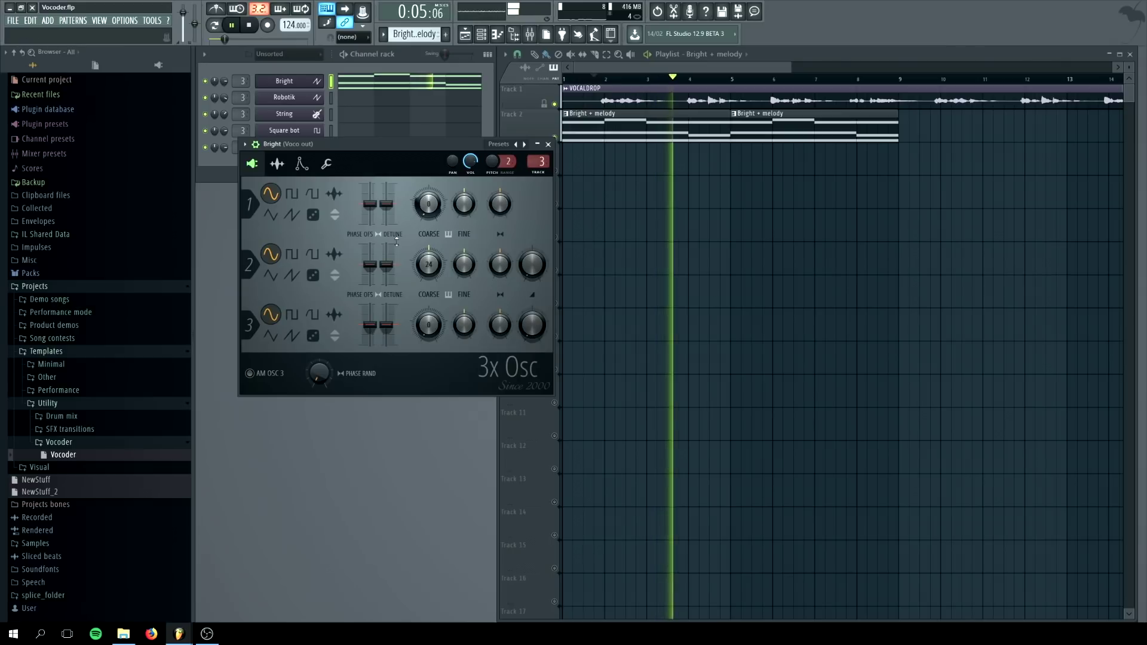
click(292, 195)
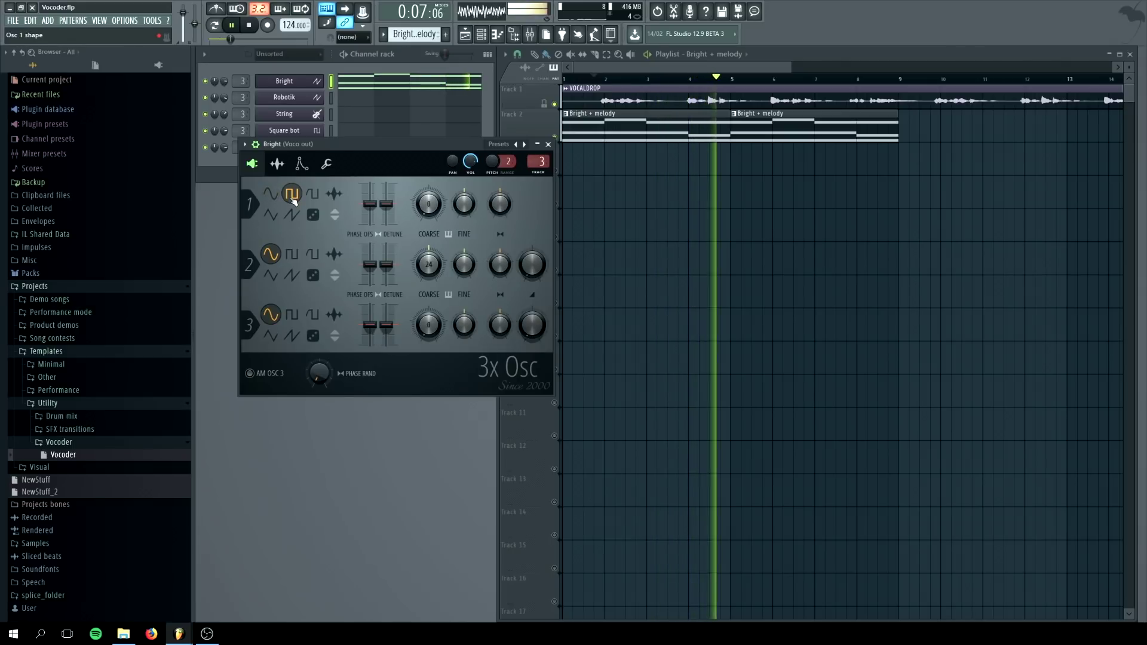
click(312, 193)
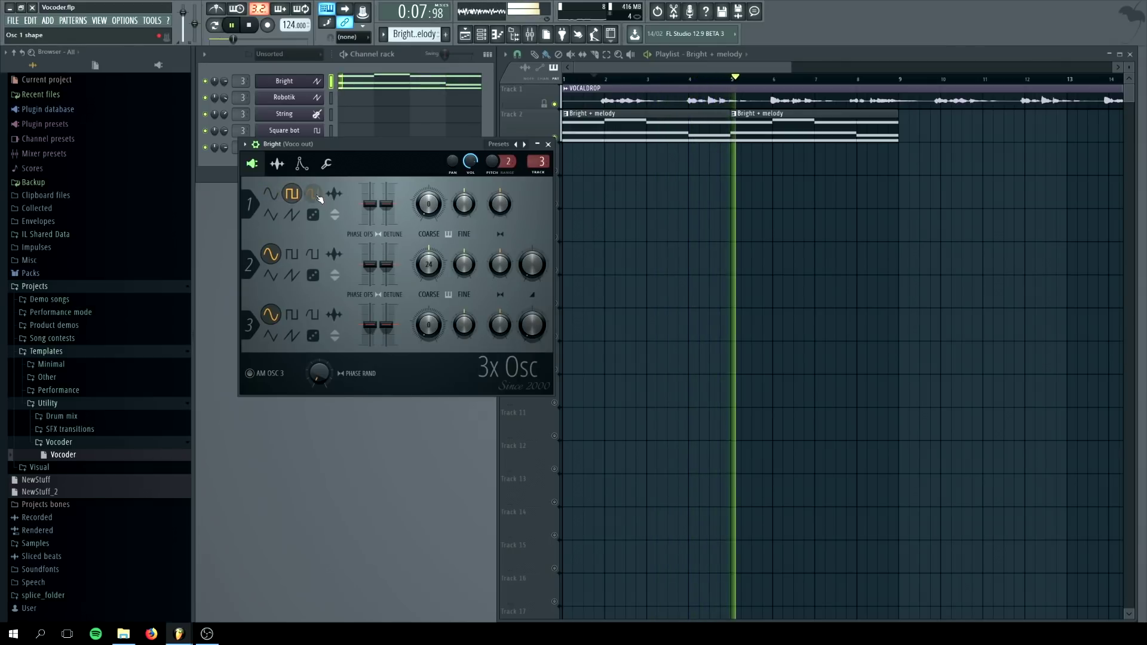
click(292, 215)
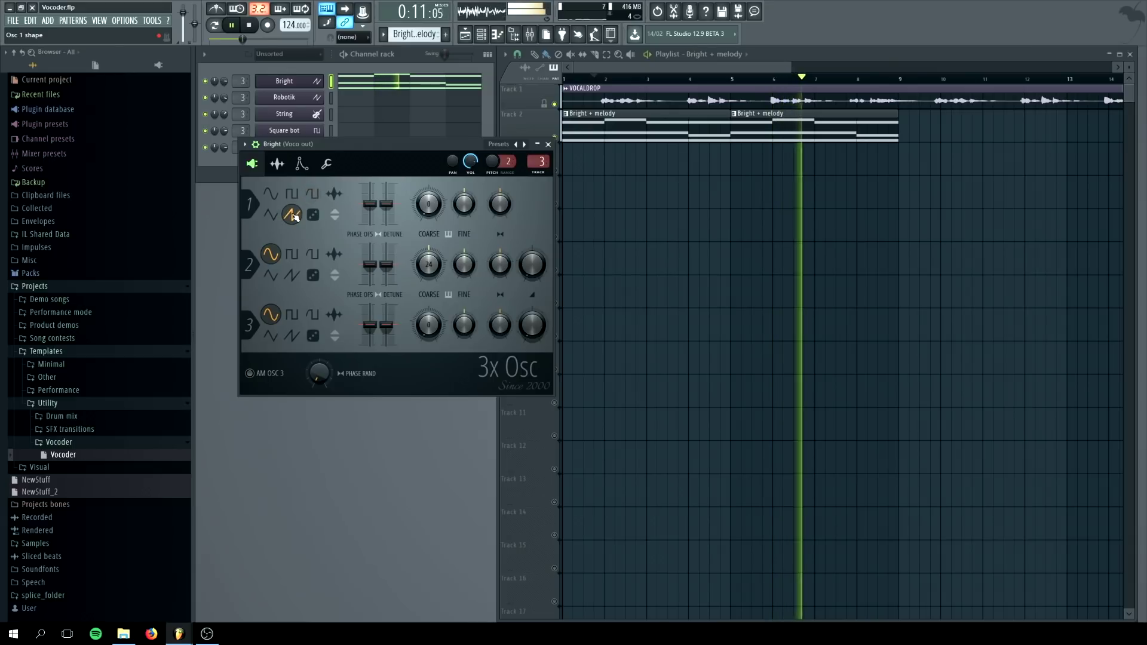
key(Escape)
key(space)
key(space)
click(256, 24)
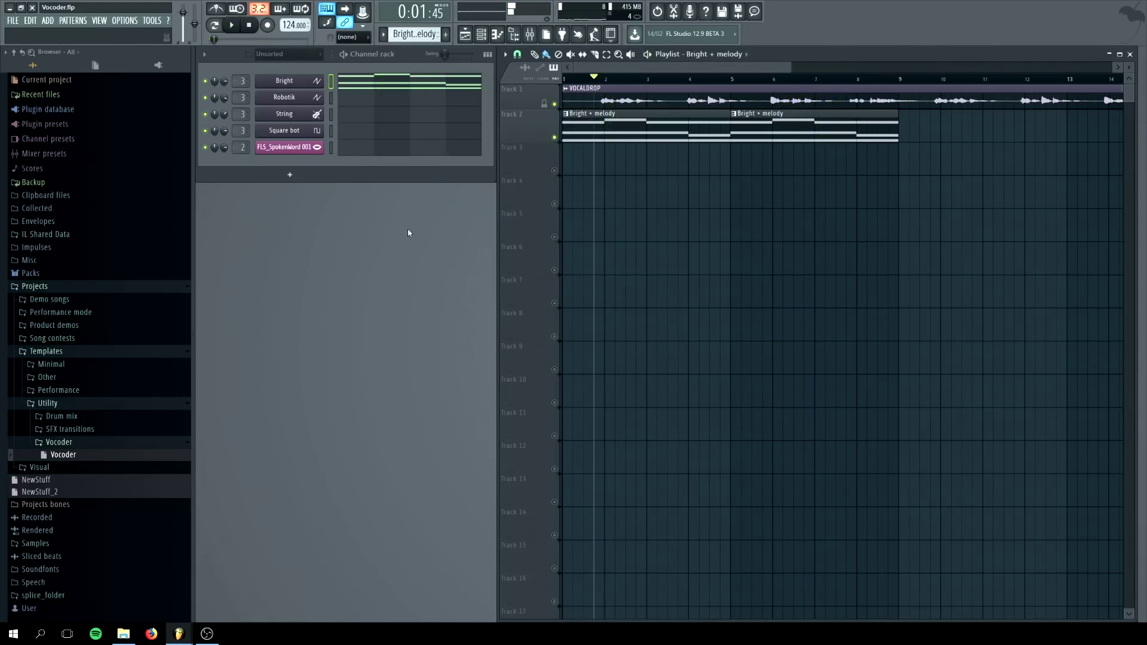
- Switch to the remix project and look over the Higherplace_vocoder_1 clips in the playlist
mouse_move(178, 634)
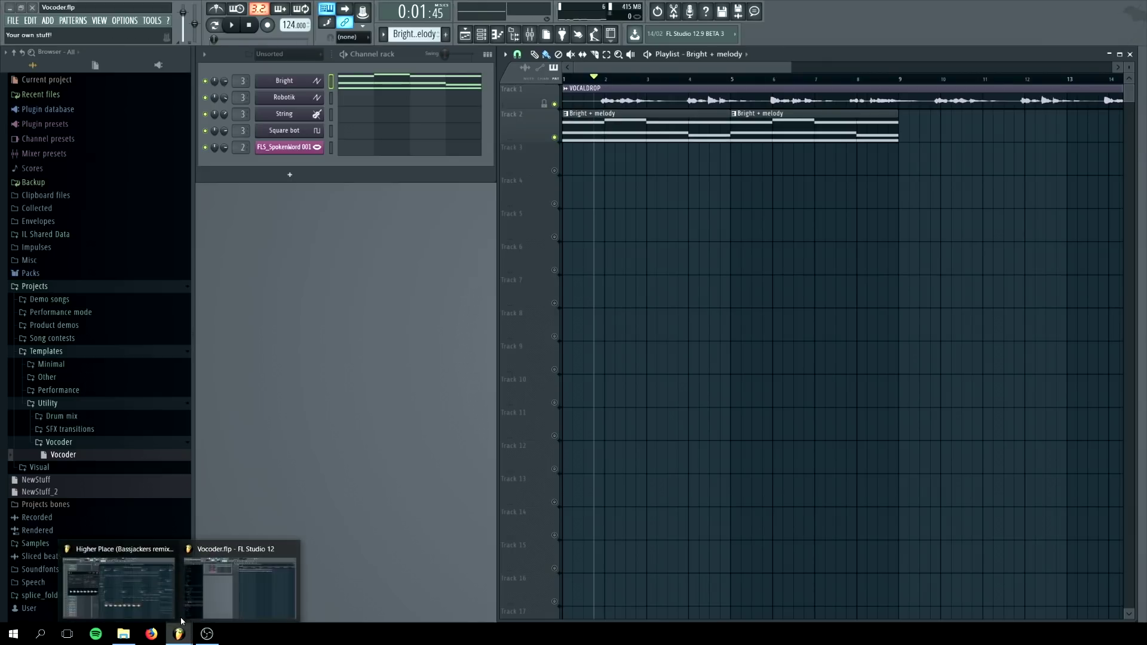
click(158, 594)
scroll(526, 266, up, 3)
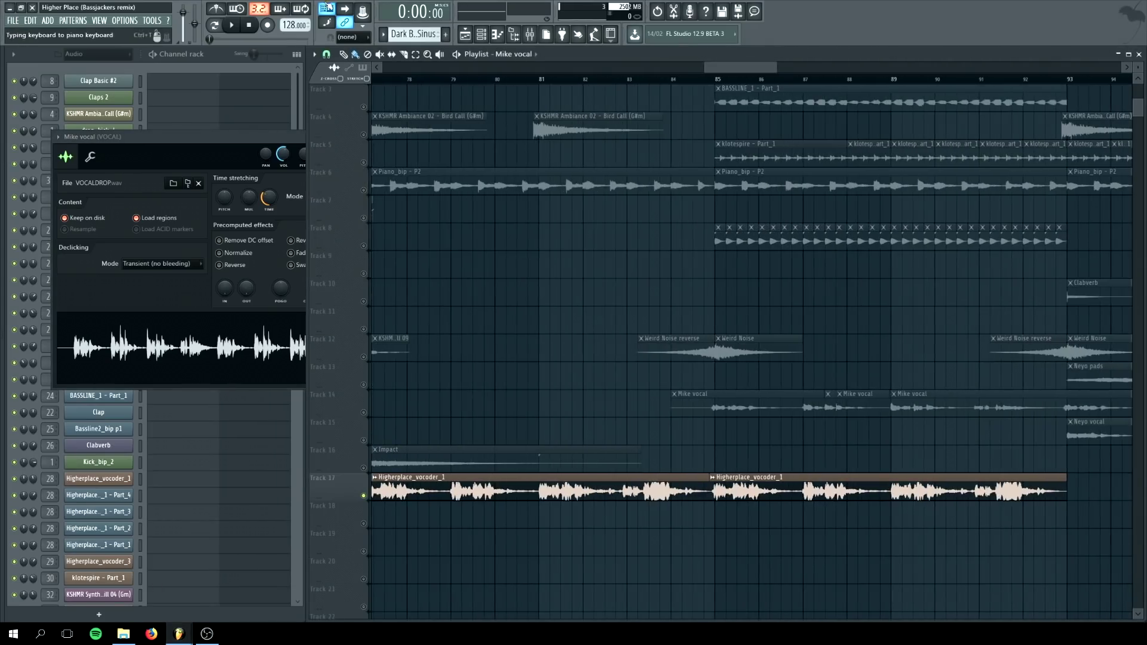
click(383, 34)
click(383, 34)
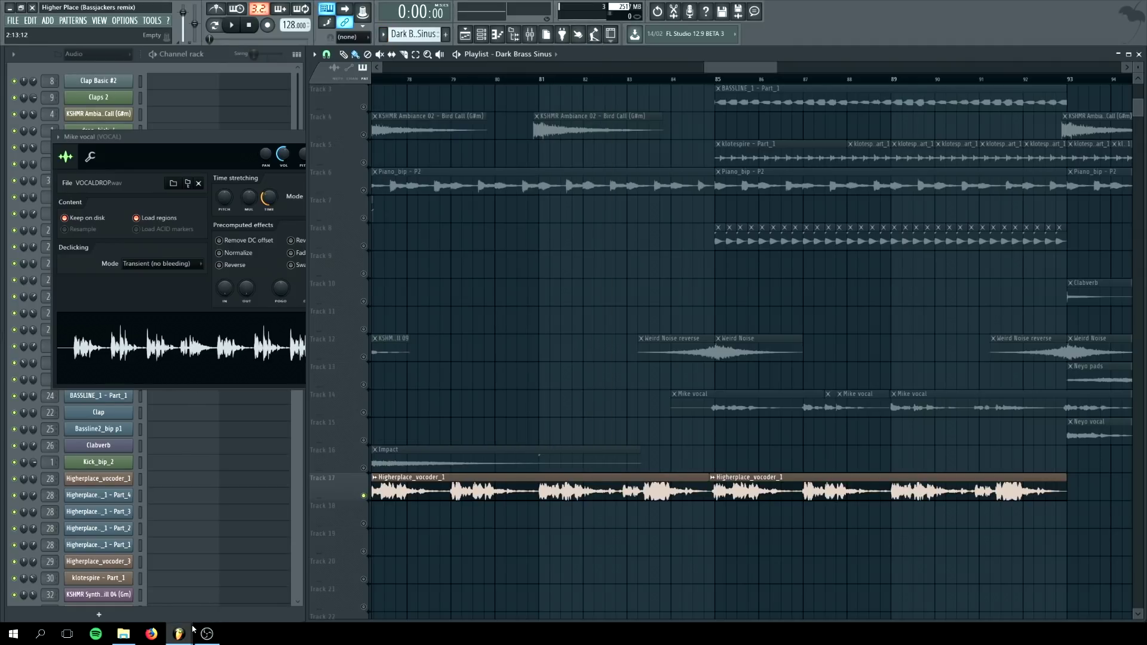
- Load the HigherPlace score from the Scores folder into the Vocoder project's Bright channel and check its notes in the piano roll
mouse_move(193, 628)
click(215, 596)
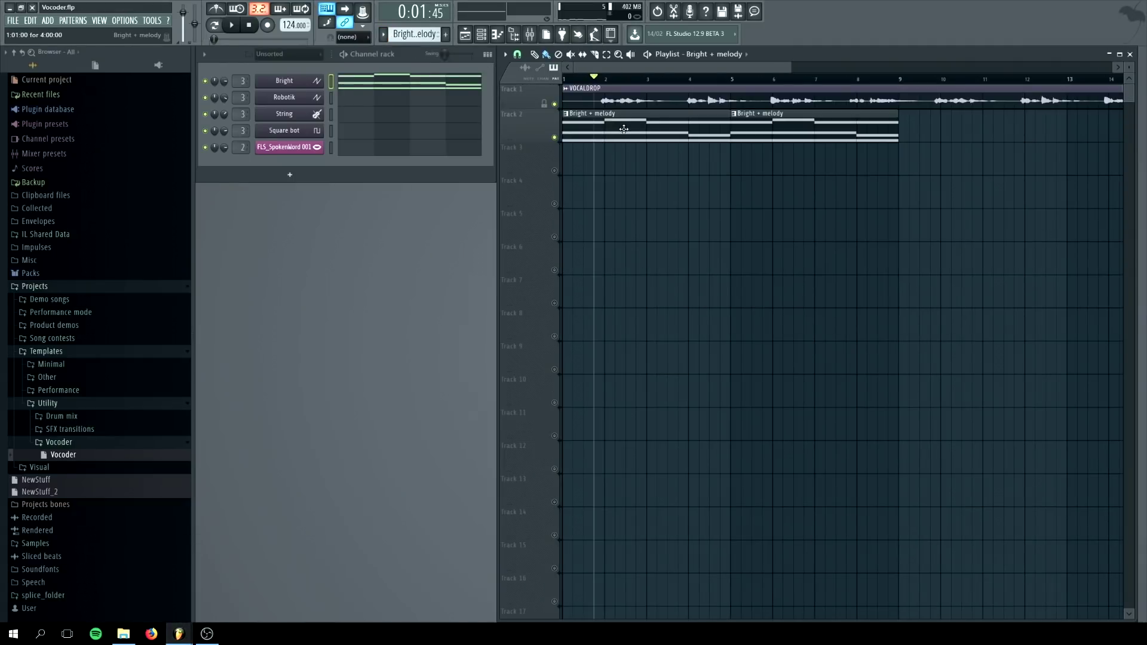
click(33, 168)
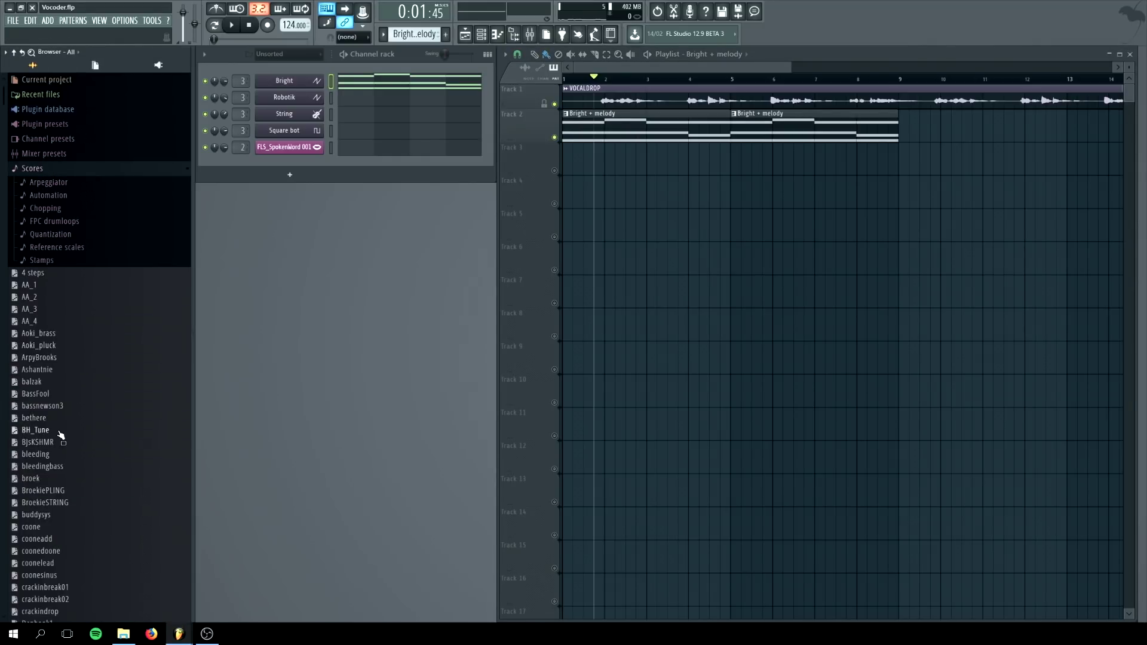
scroll(61, 434, down, 14)
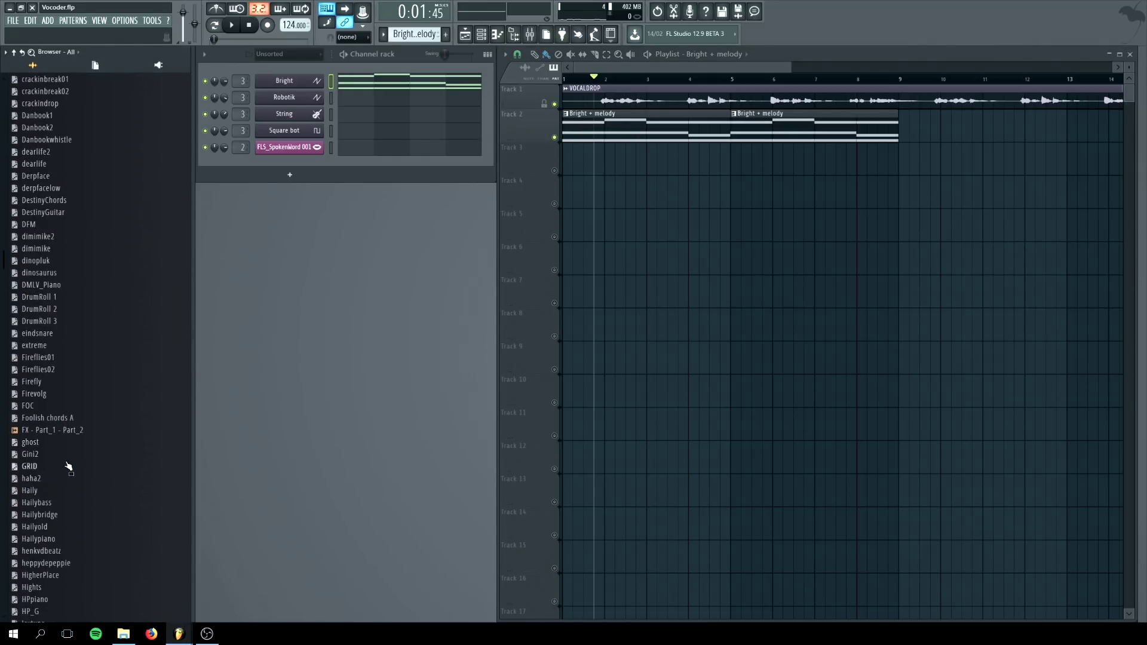
scroll(74, 512, down, 4)
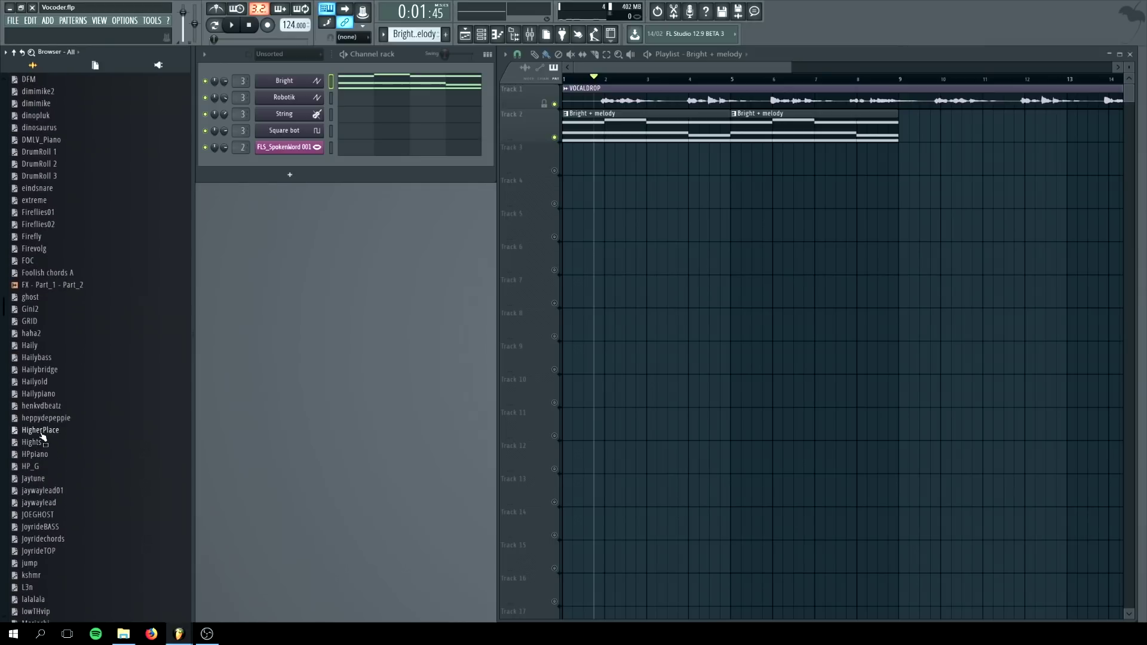
drag(46, 434, 297, 87)
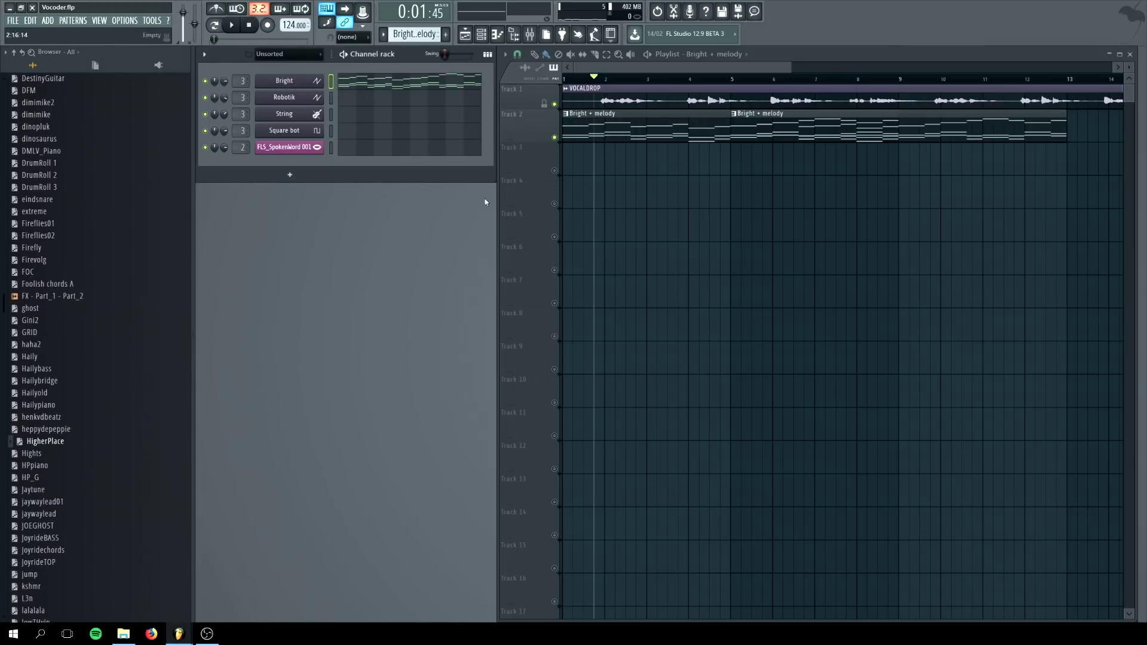
double_click(599, 123)
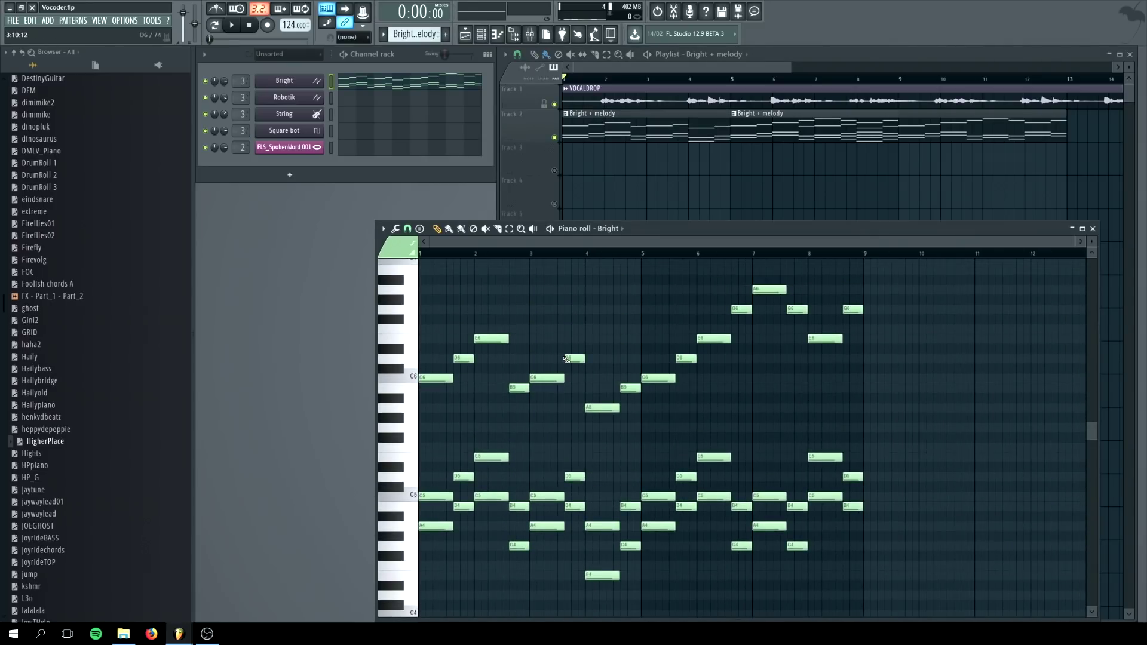
click(1092, 229)
- Replace the Bright channel's instrument with Sylenth1 and load its Arty Chord preset
right_click(290, 83)
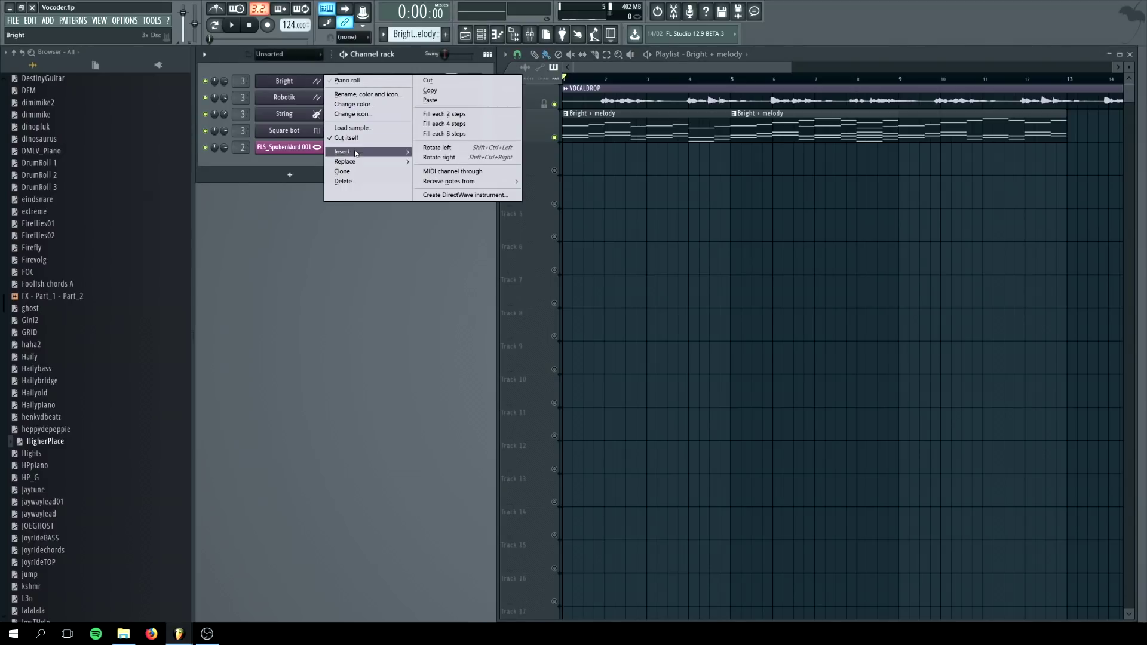
mouse_move(357, 163)
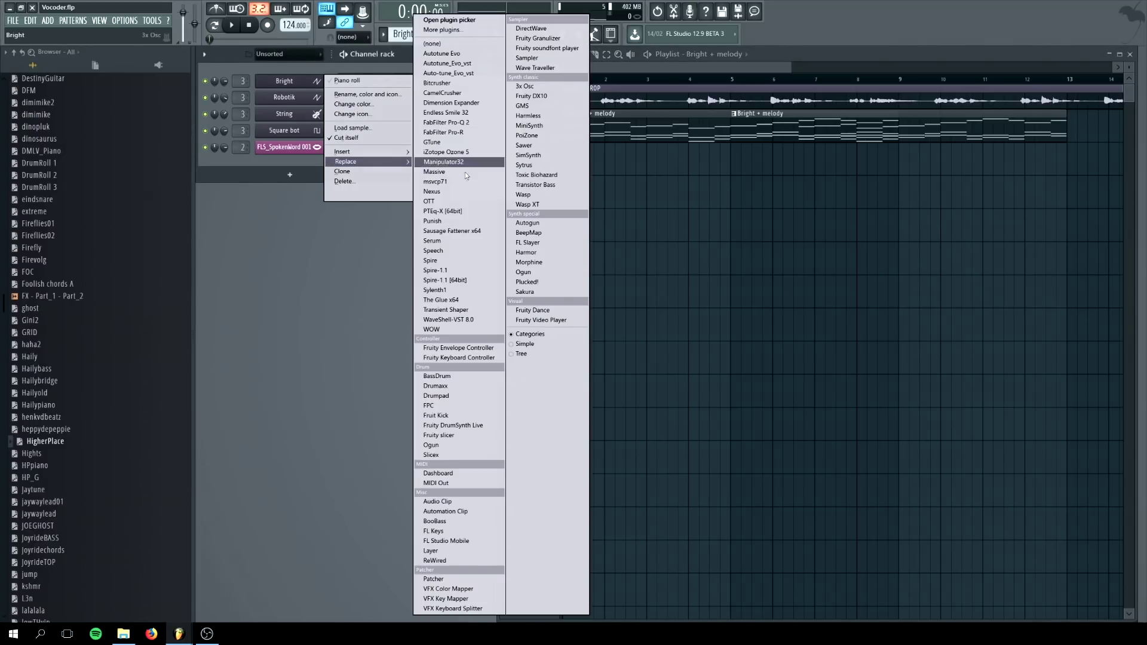
click(450, 292)
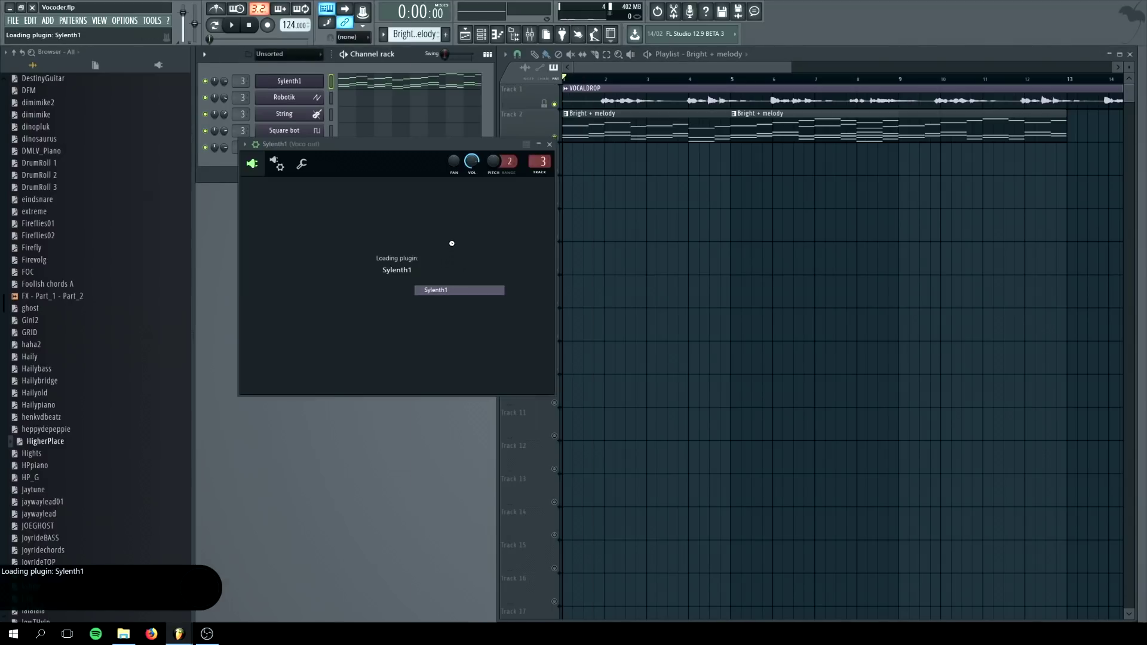
click(245, 145)
mouse_move(262, 174)
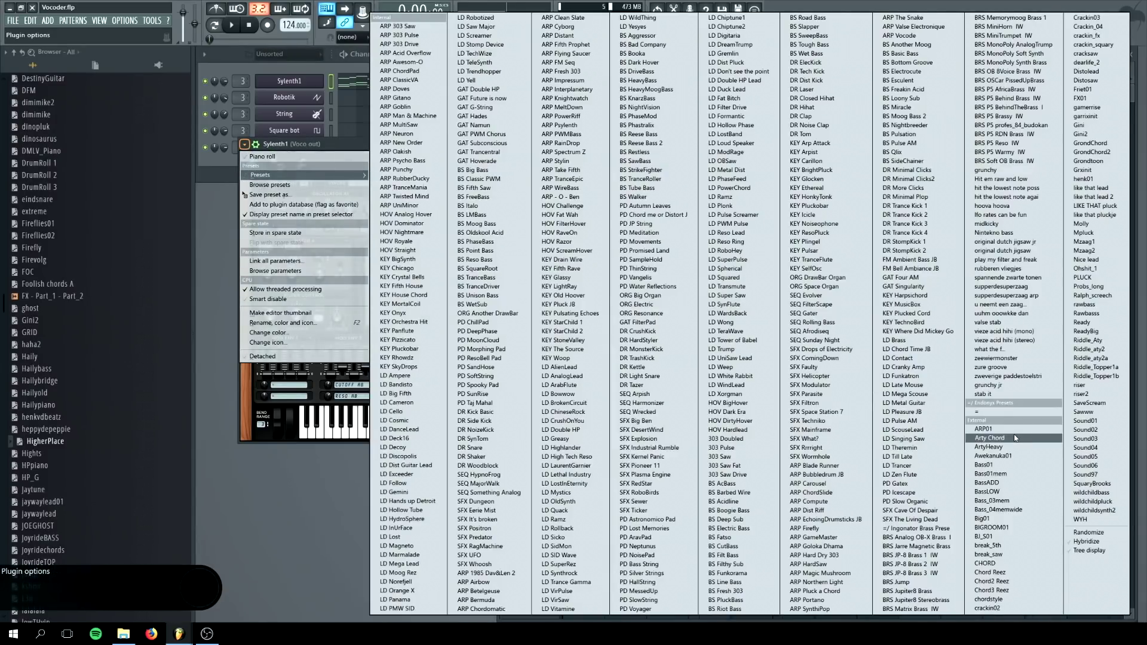
click(1014, 437)
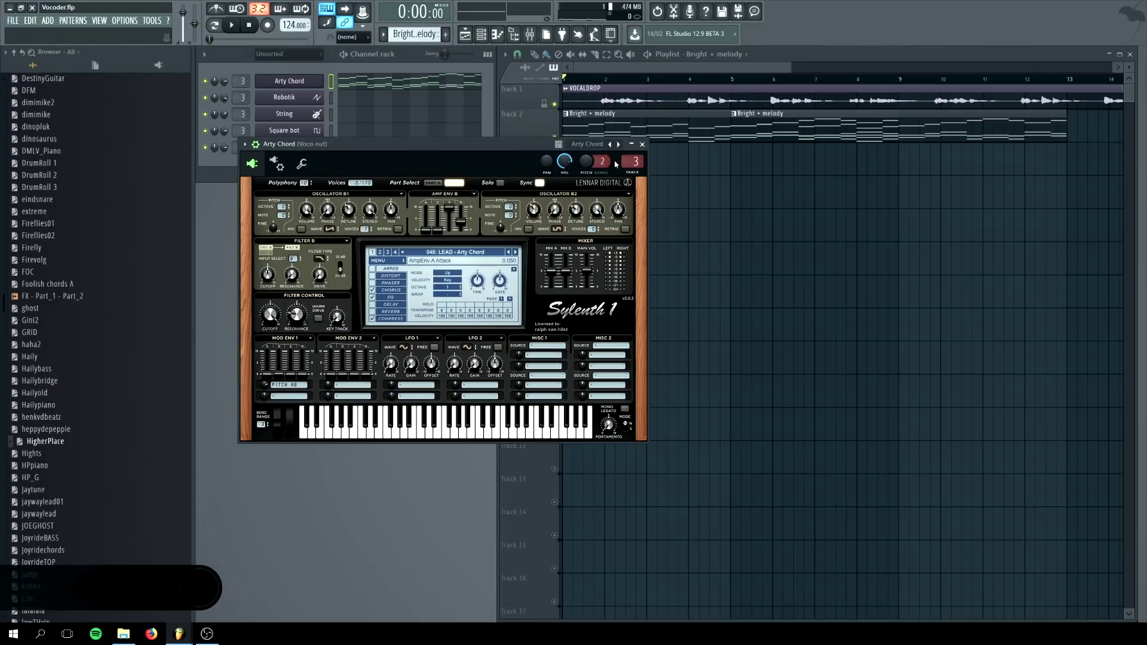
click(642, 145)
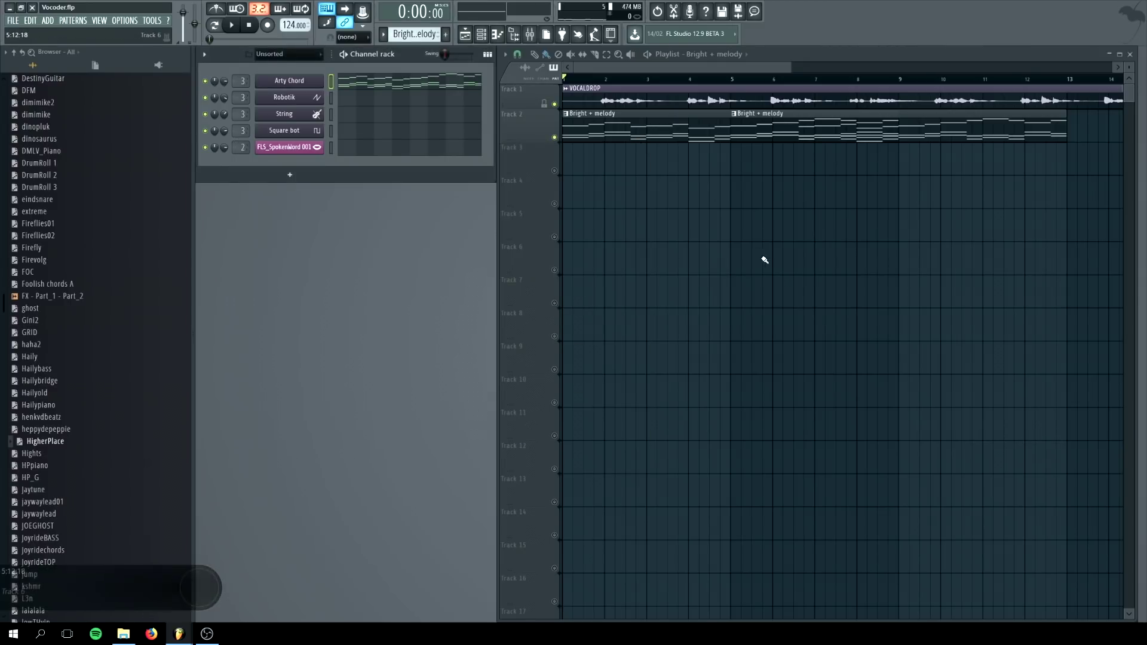
- Play the Vocoder project and transpose all the Arty Chord notes down an octave in the piano roll
key(space)
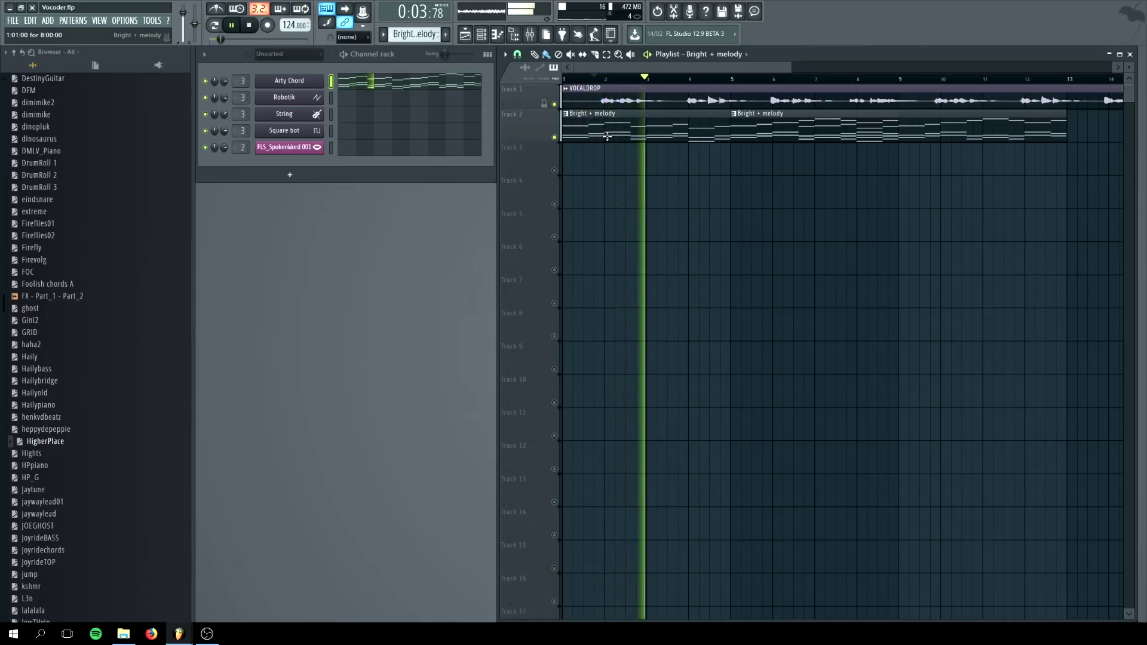
double_click(608, 136)
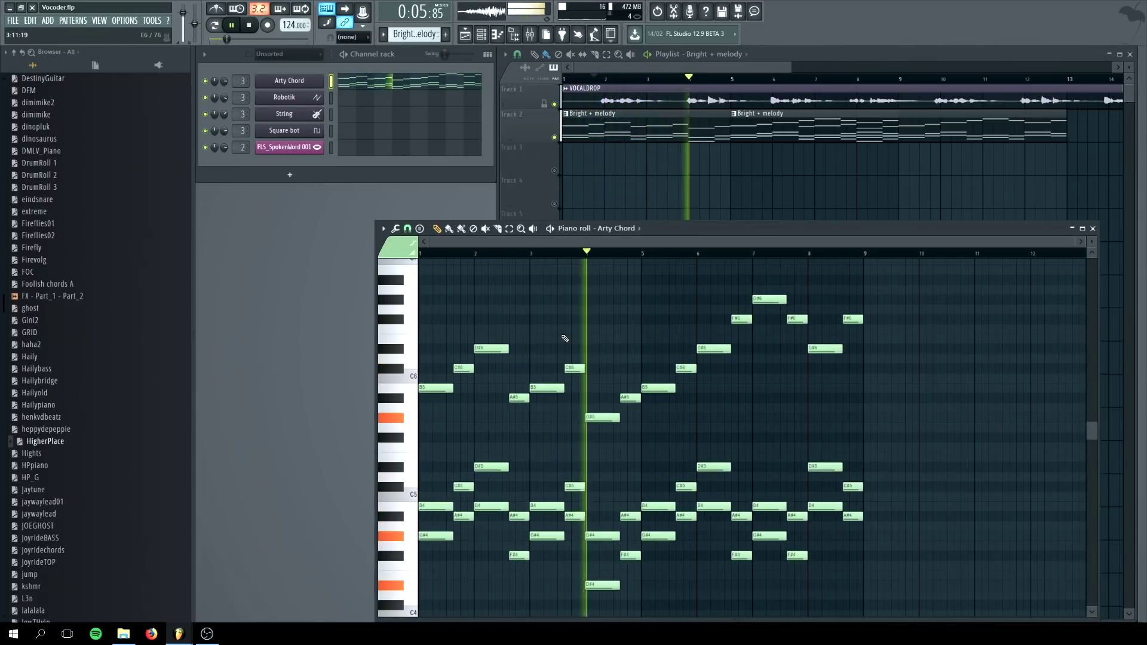
key(ctrl+Down)
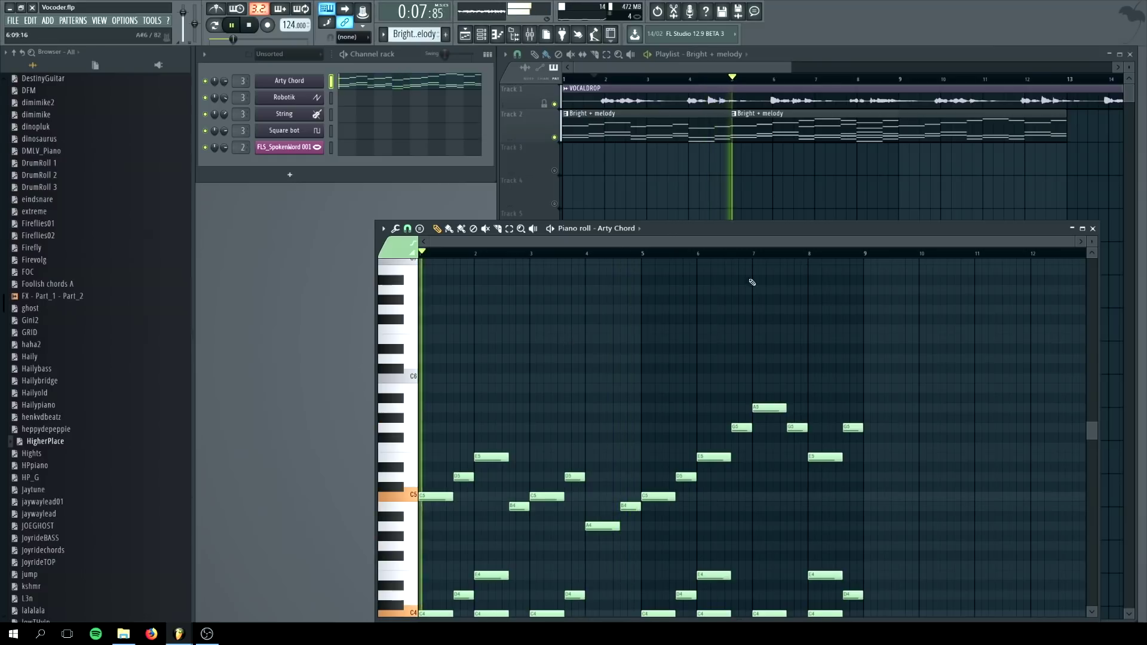
click(1092, 228)
scroll(890, 233, down, 2)
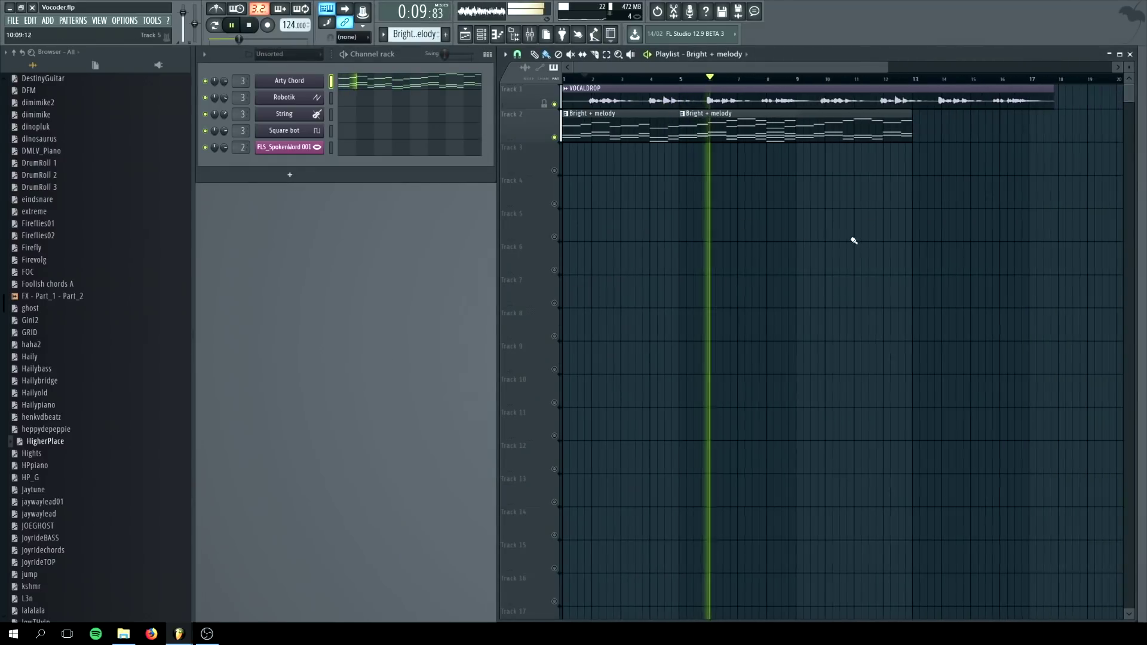
click(251, 25)
- Switch to the remix project and listen to the soloed Higherplace_vocoder_1 clips from just before bar 77
mouse_move(178, 634)
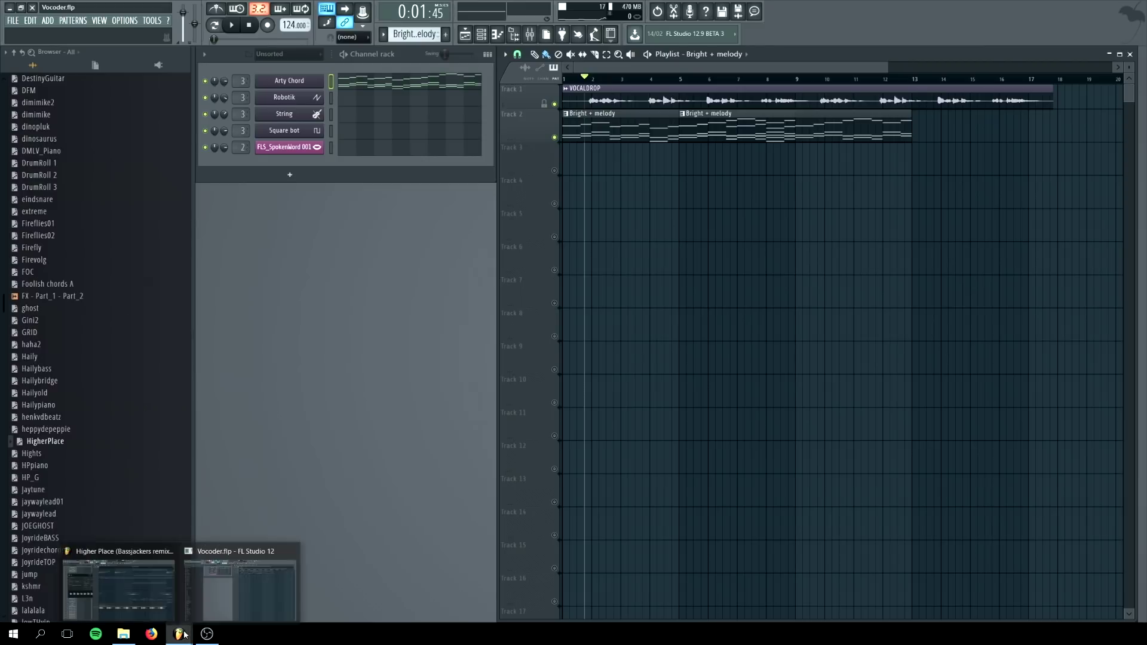
click(152, 600)
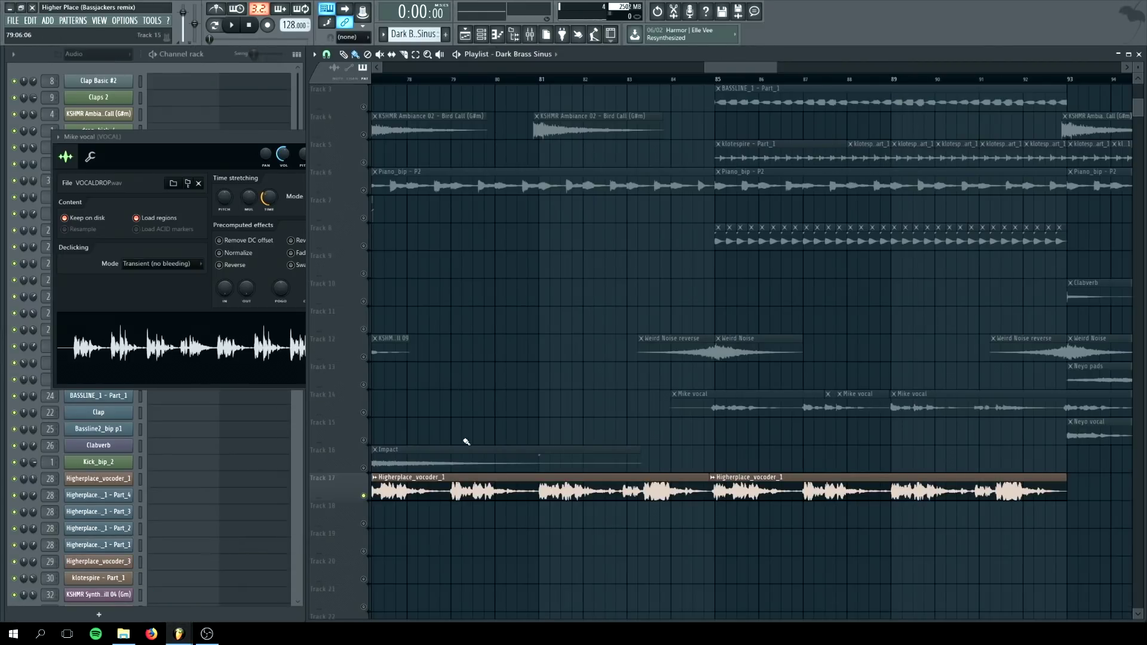
scroll(470, 430, down, 2)
scroll(364, 500, up, 4)
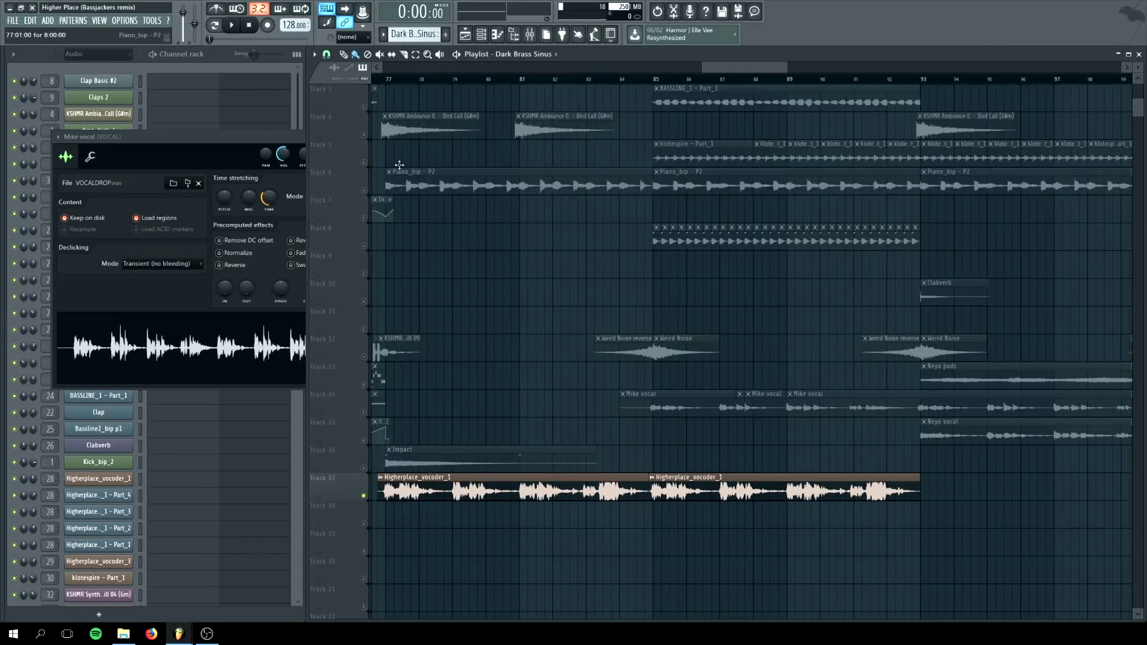
drag(374, 73, 415, 86)
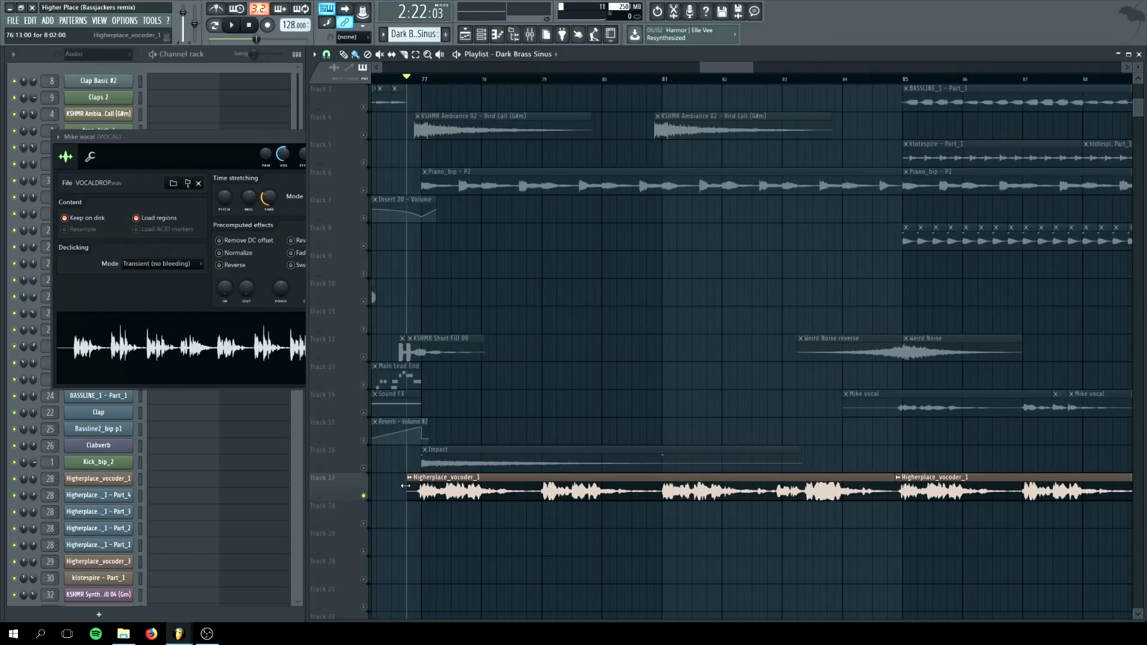
key(space)
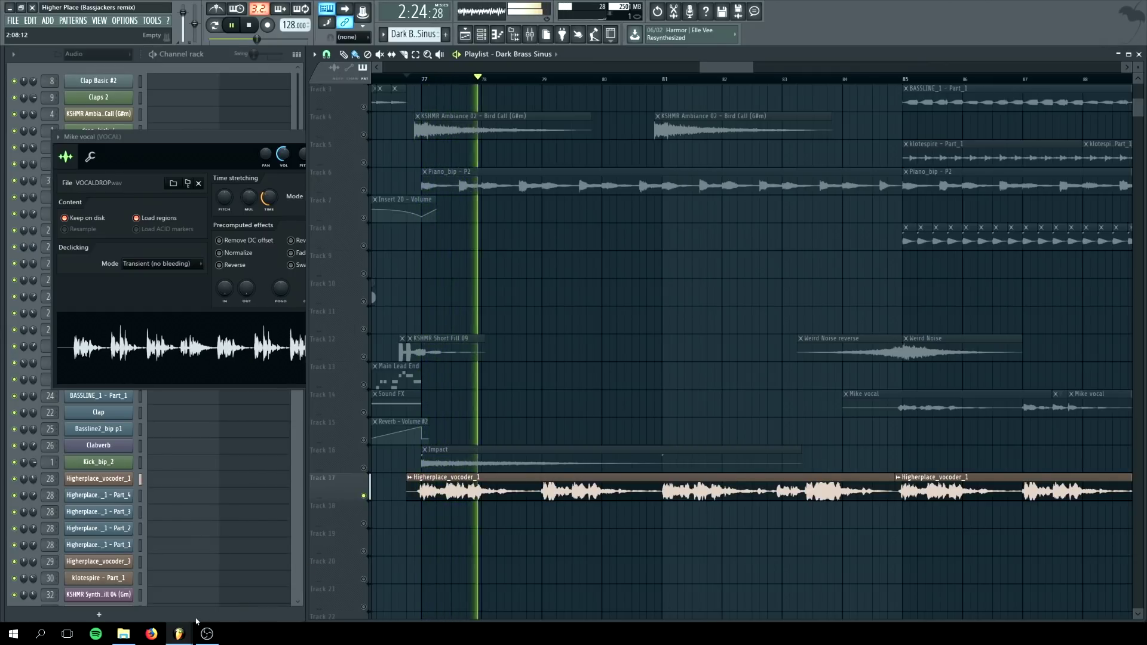
mouse_move(179, 638)
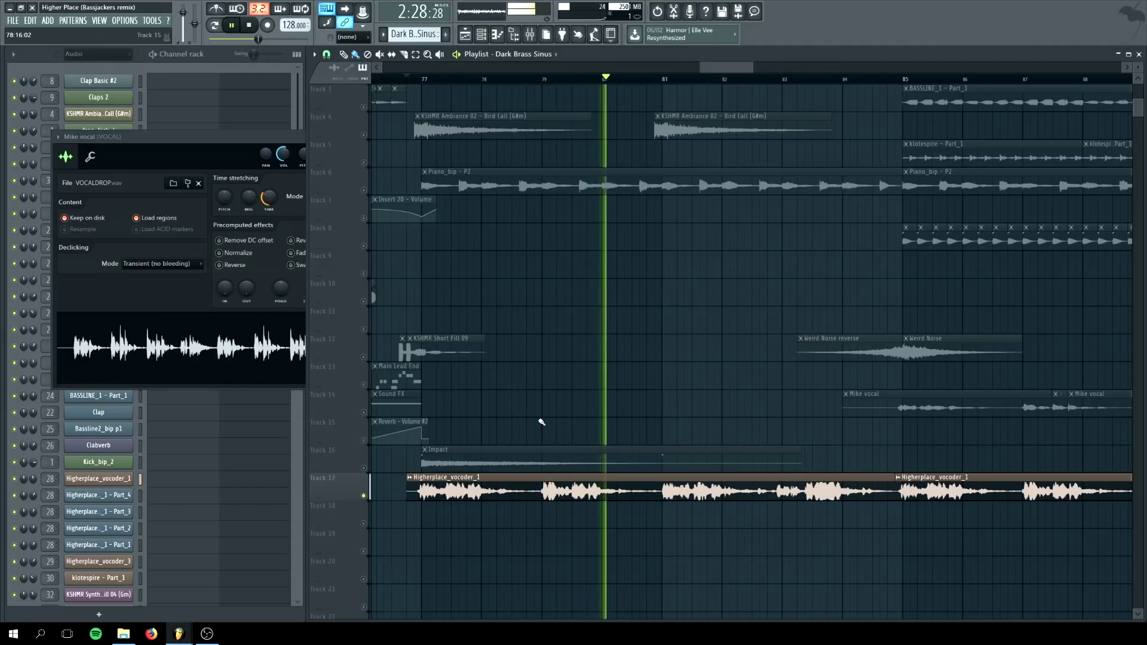
click(250, 27)
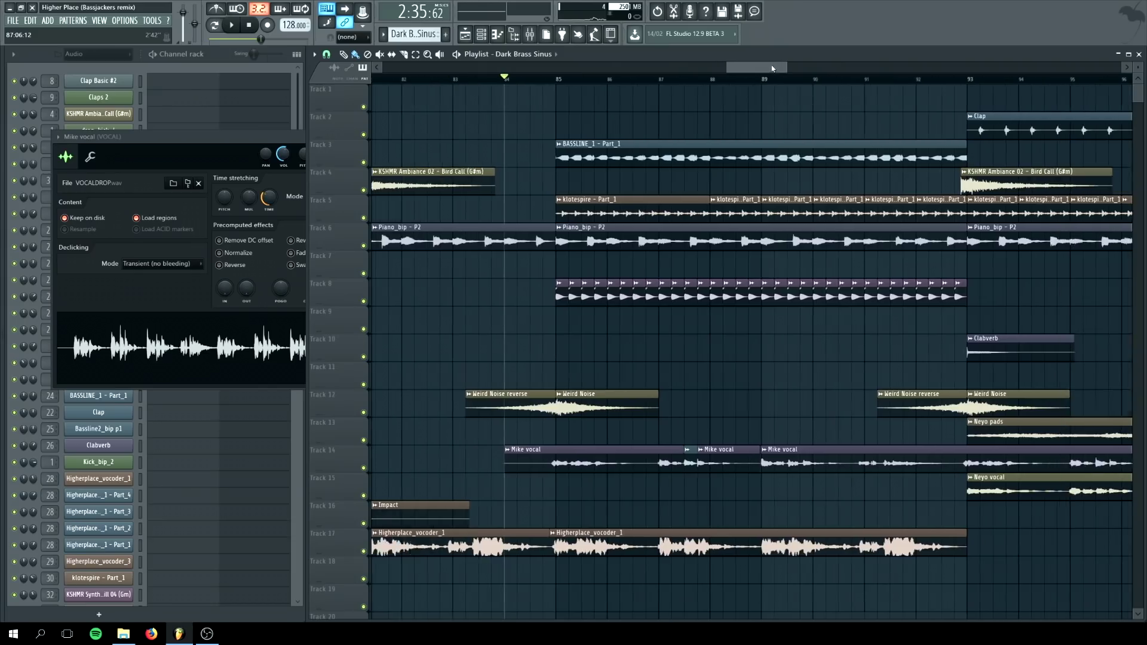
- Solo playlist track 5 with the klotespire - Part_1 clips, in the section starting at bar 85
scroll(930, 163, right, 4)
scroll(523, 218, up, 3)
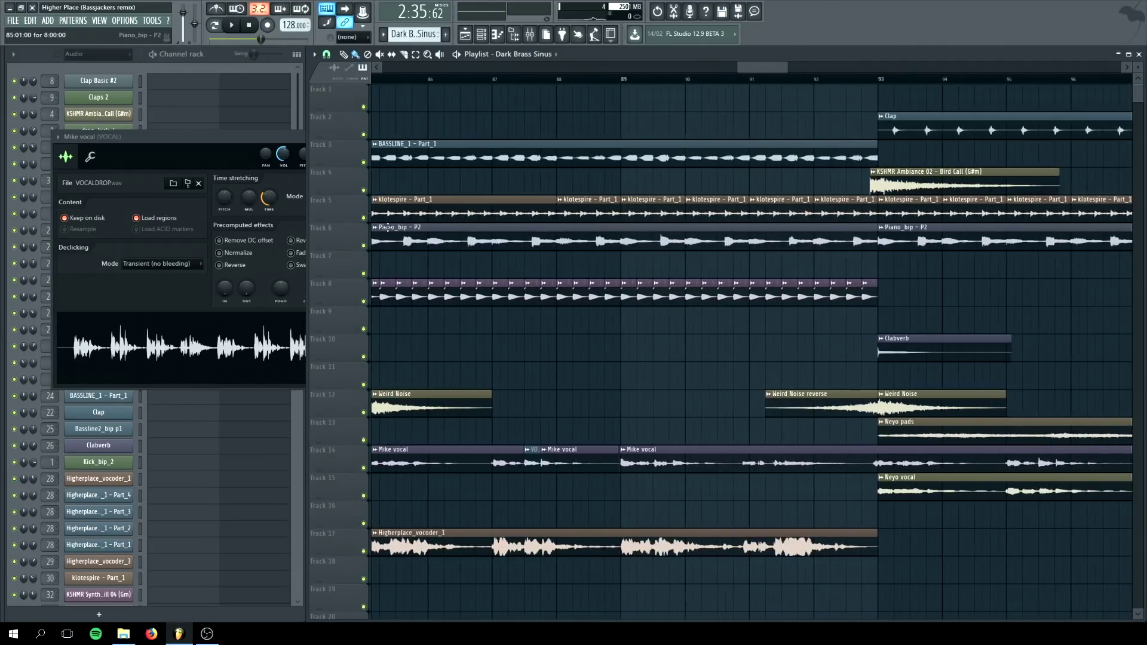
ctrl+click(364, 219)
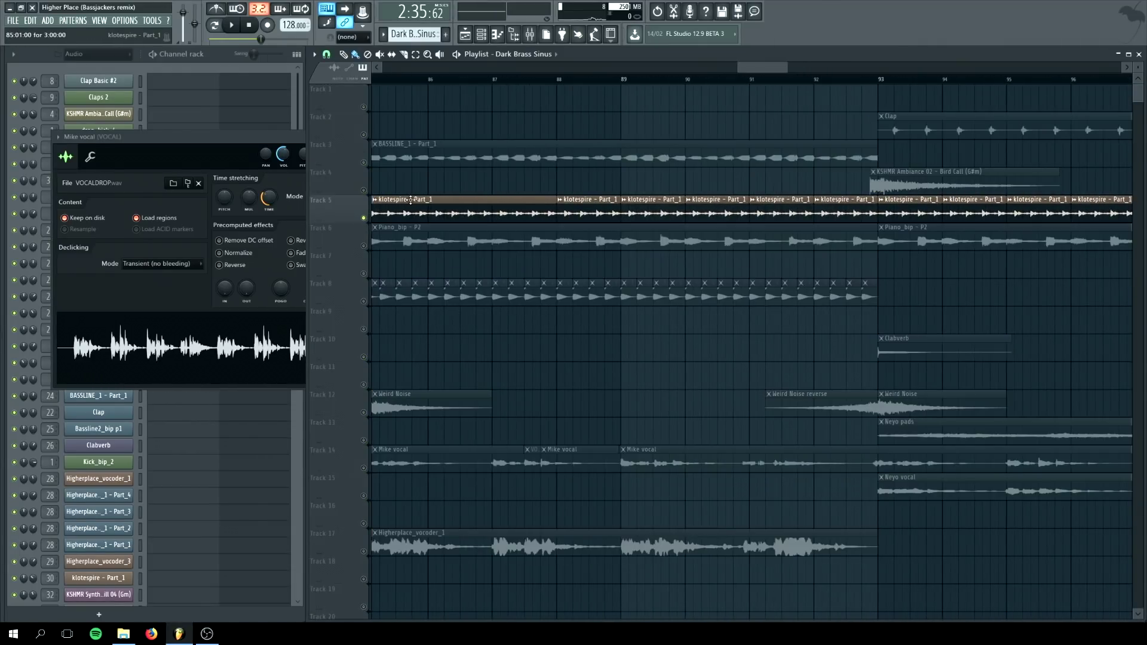
- Select the klotespire - Part_1 clips on soloed track 5 and start playback from bar 85
scroll(430, 232, down, 3)
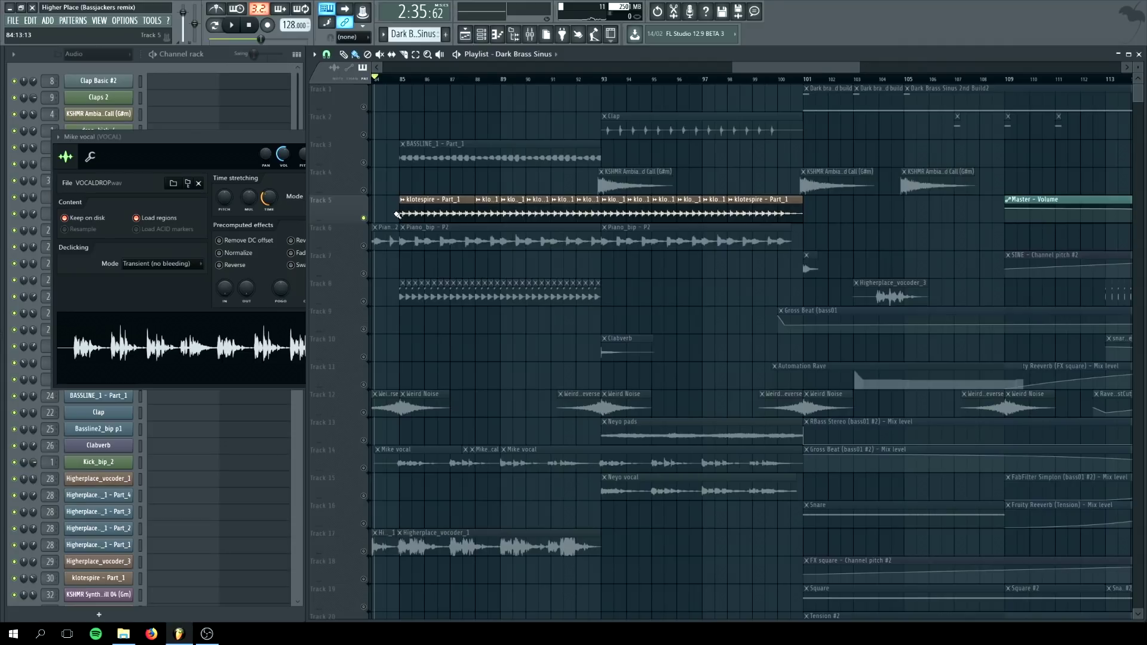
drag(397, 215, 681, 220)
drag(768, 223, 770, 222)
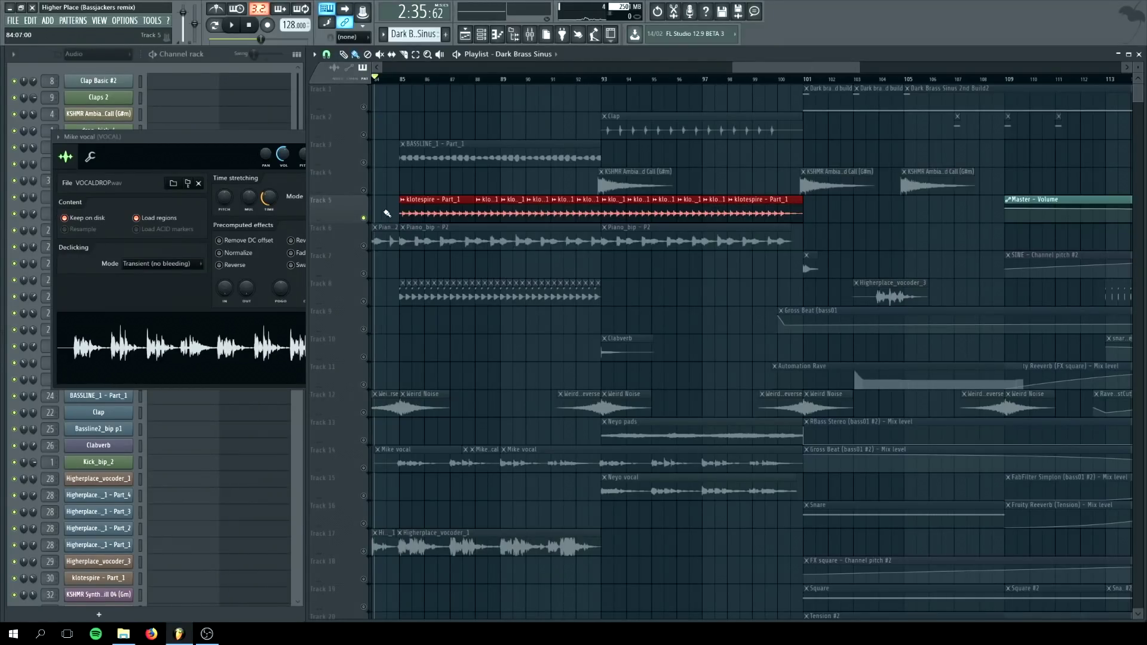
scroll(430, 114, up, 3)
scroll(433, 114, down, 2)
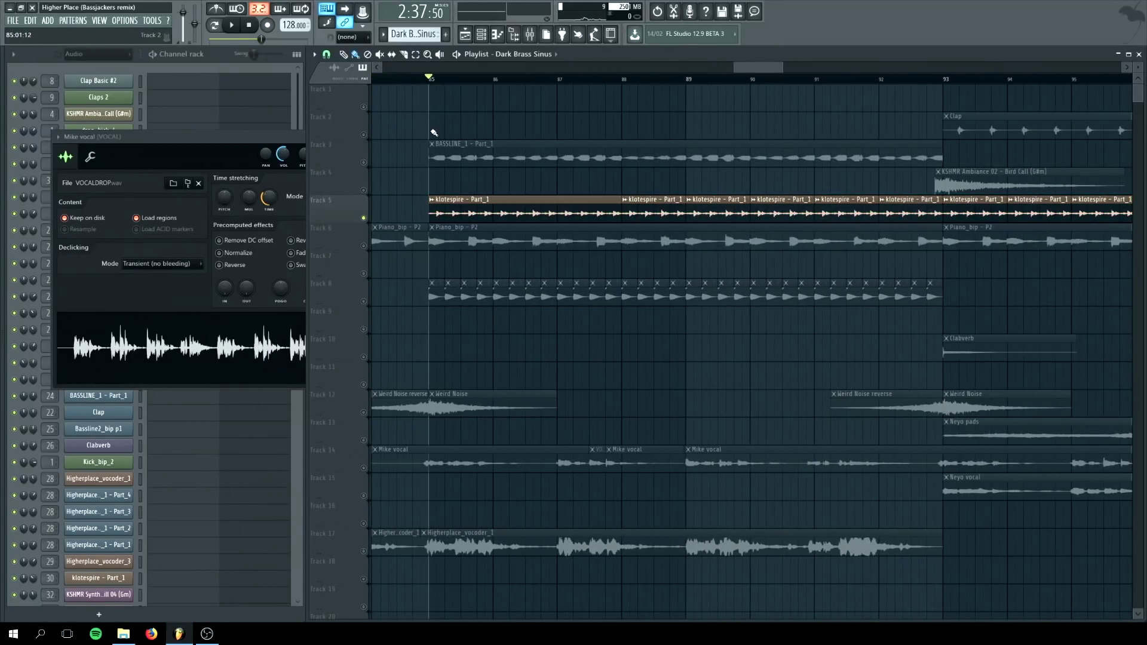
key(space)
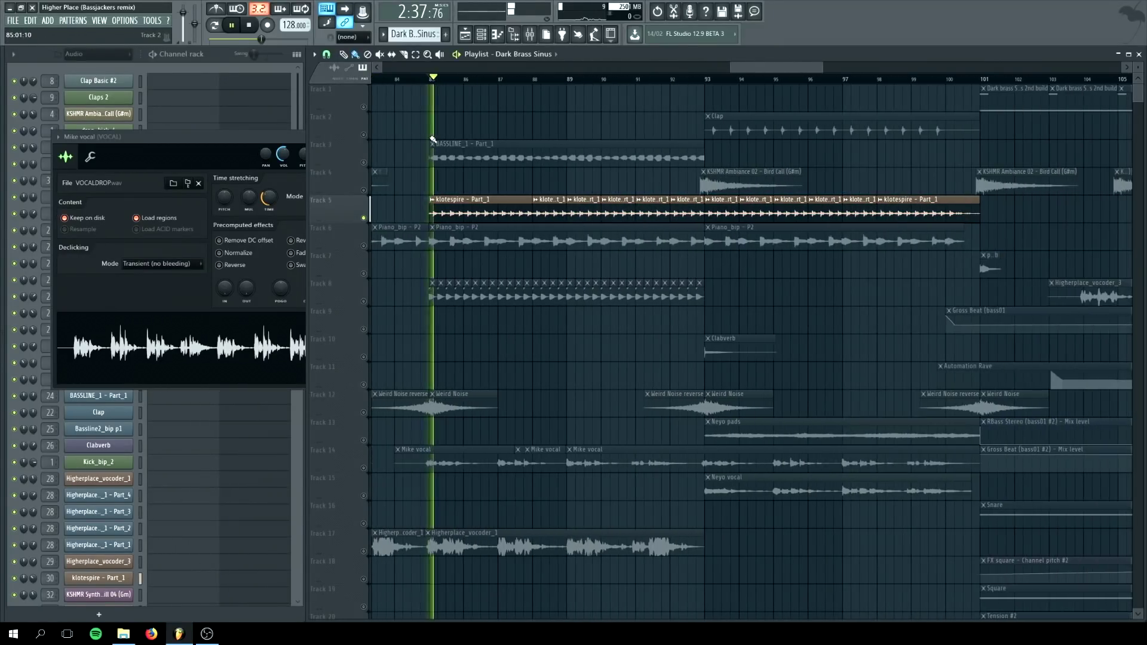
- Unsolo track 5, listen to the full break from bar 85 and stop playback
right_click(364, 217)
scroll(436, 254, down, 2)
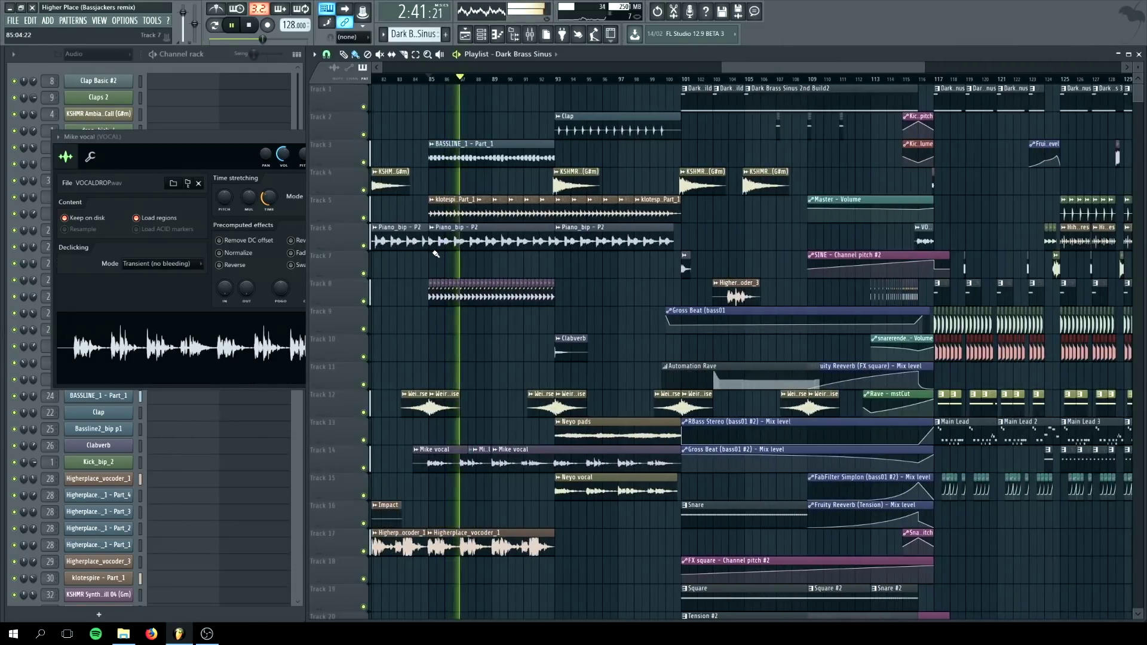
scroll(464, 275, up, 2)
scroll(525, 292, down, 2)
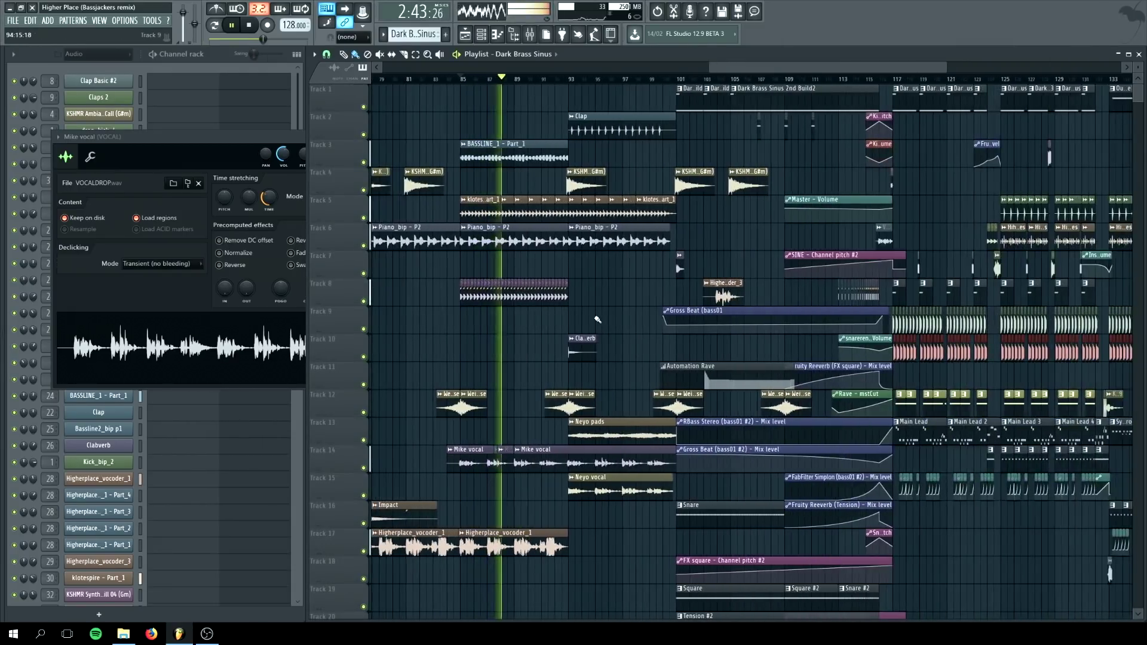
scroll(597, 323, up, 2)
click(250, 26)
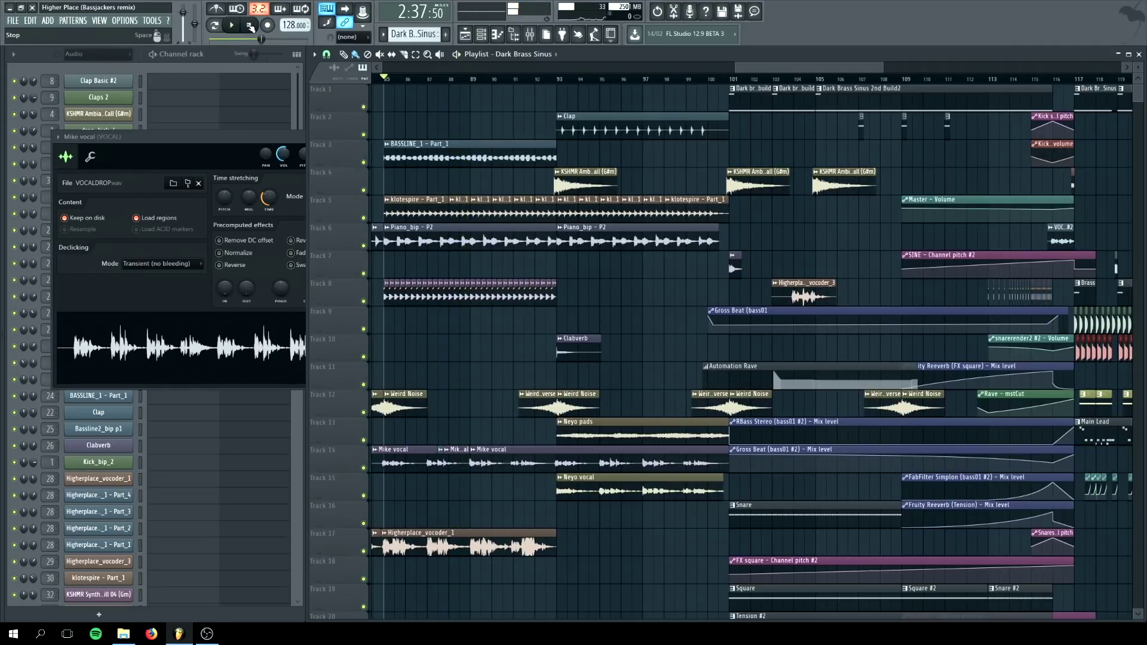
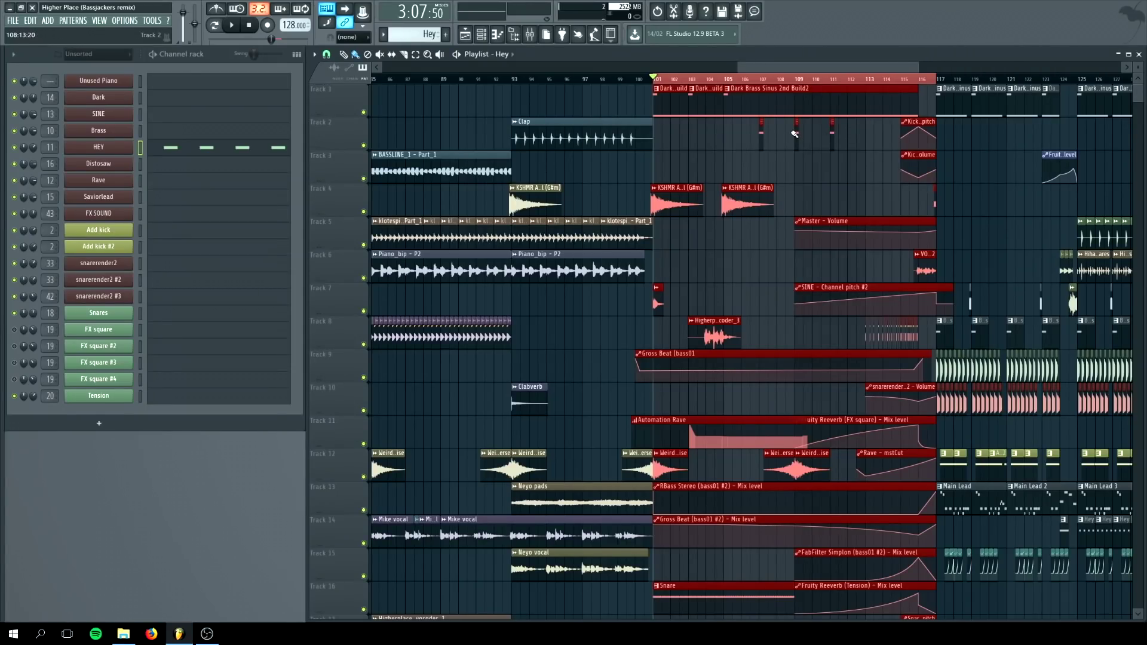
- Mark bars 109 to 113 on the playlist timeline and inspect the Square #2 and Tension #2 patterns of the build-up
drag(800, 79, 865, 79)
scroll(861, 162, down, 5)
scroll(861, 161, down, 1)
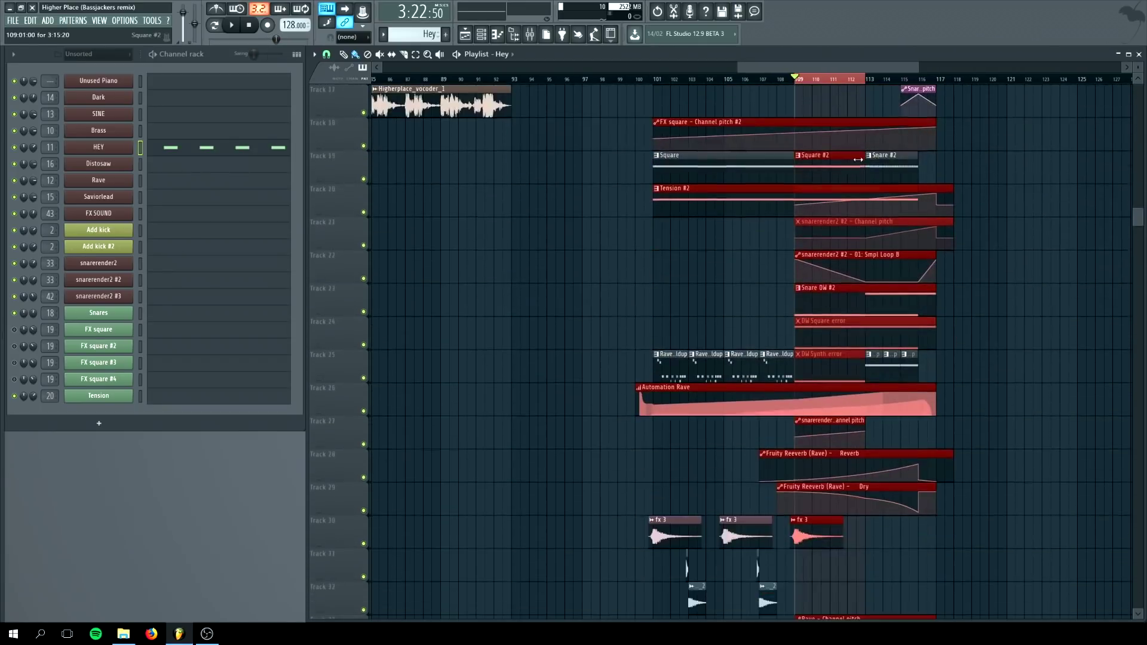
scroll(803, 206, up, 4)
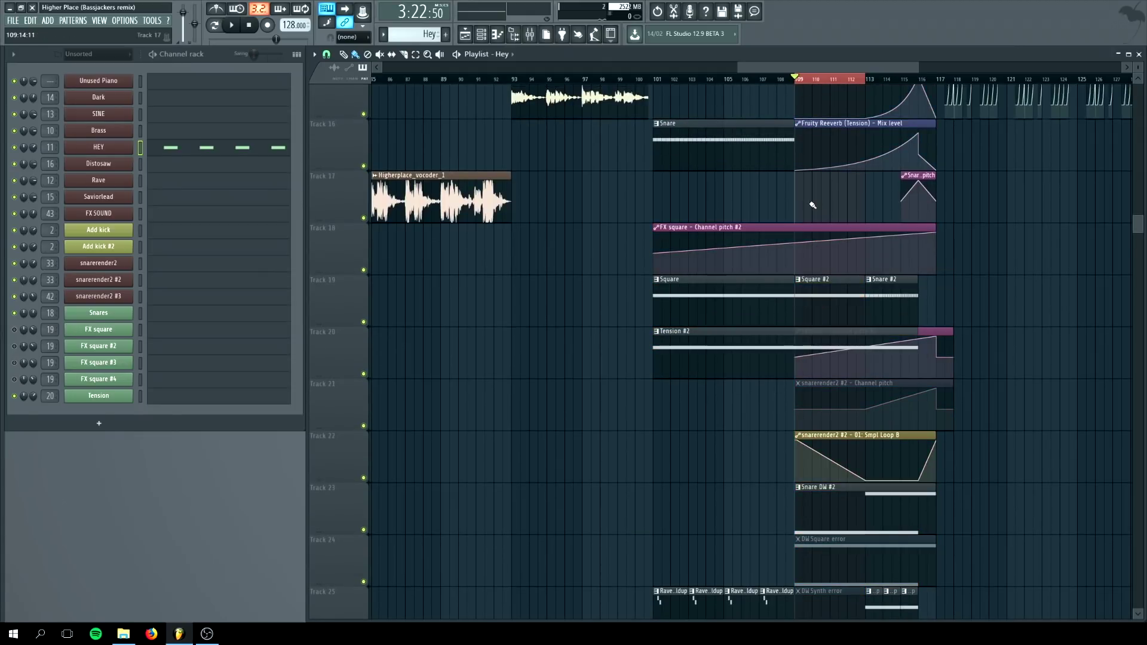
click(814, 287)
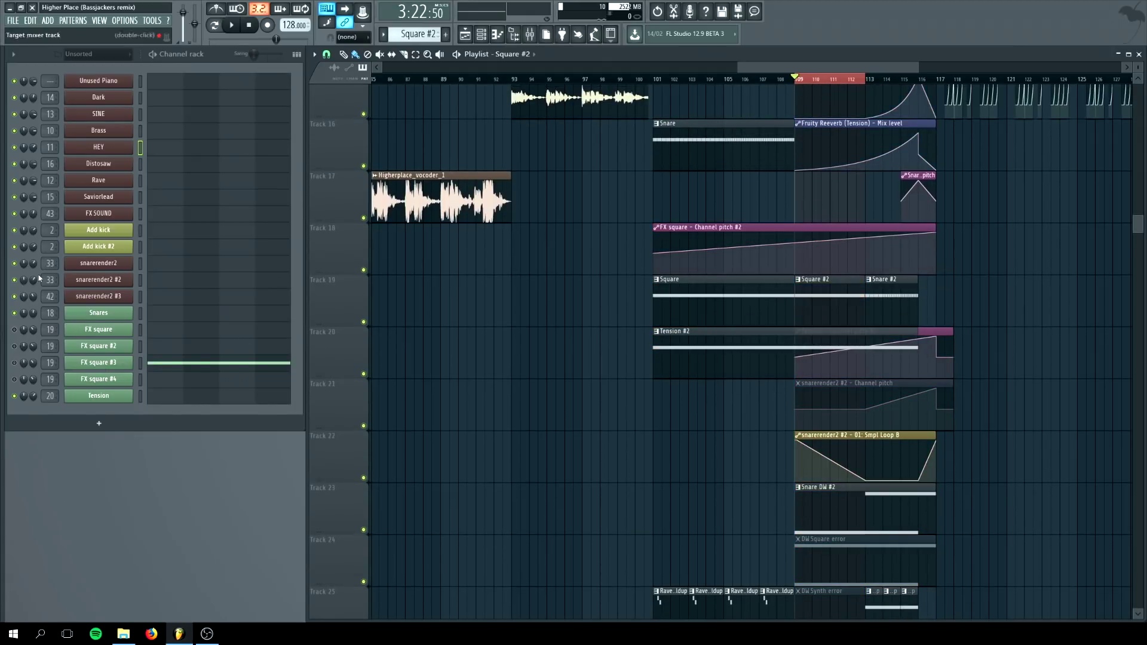
click(815, 331)
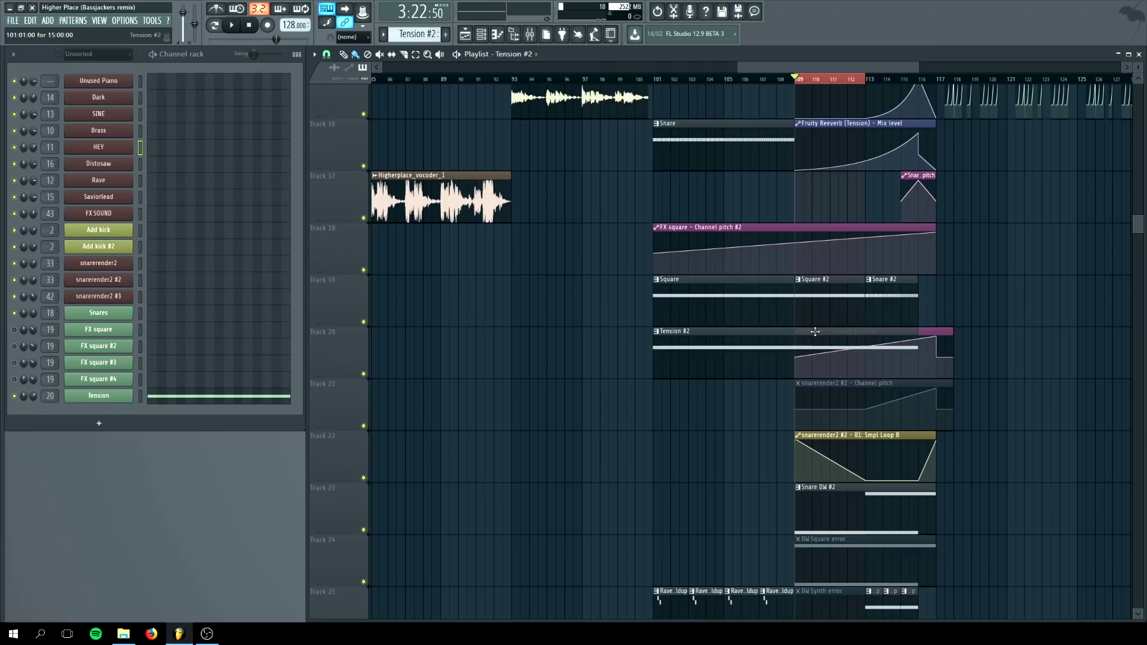
- Pick the Snare DW #2 pattern on track 23 and open the snarerender2 channel to examine its DirectWave sample and loop end
scroll(687, 389, down, 3)
click(800, 352)
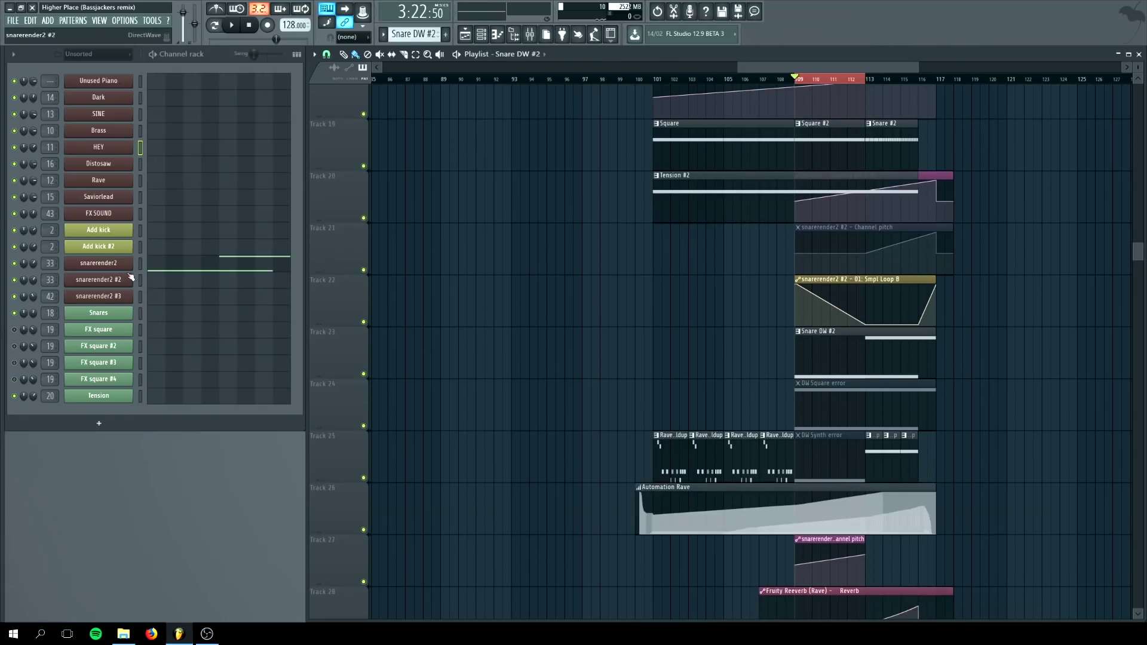
click(104, 263)
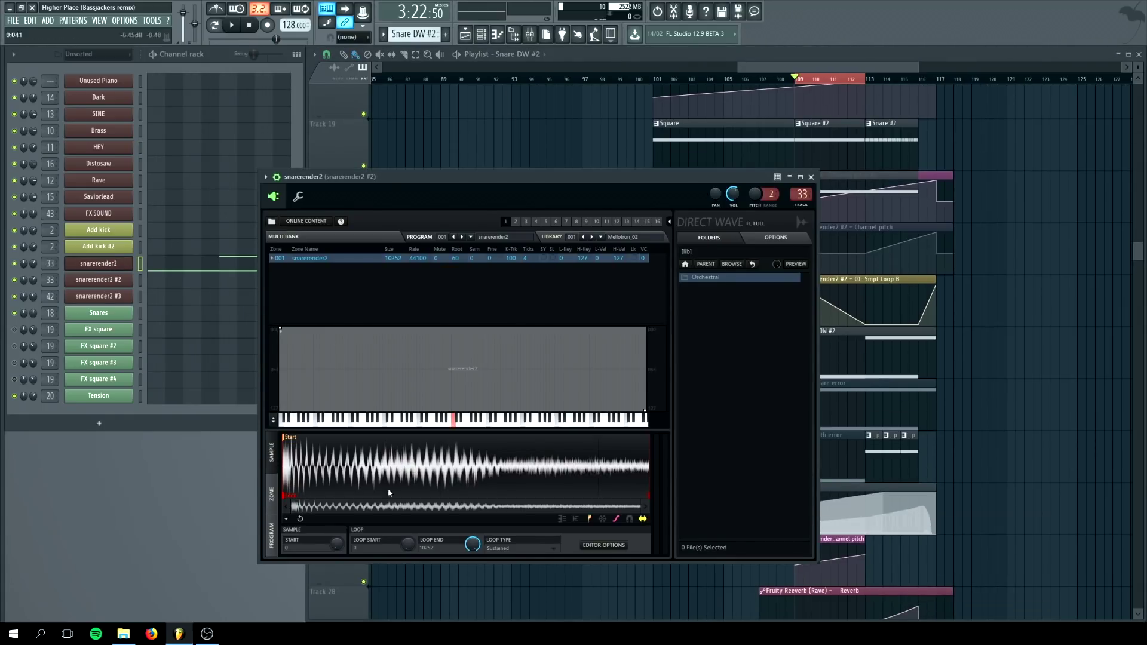
drag(640, 485, 589, 478)
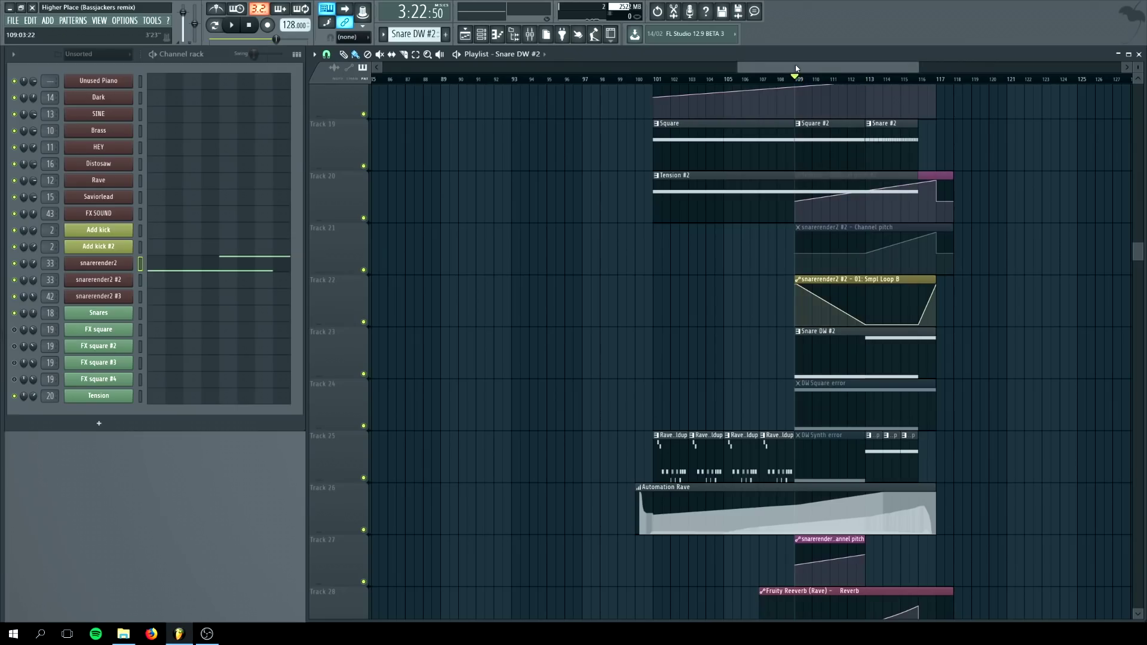
- Select the Master - Volume automation clip on track 5 and mark the timeline from bar 109 to bar 117
drag(796, 68, 830, 68)
scroll(811, 204, up, 8)
scroll(740, 221, up, 11)
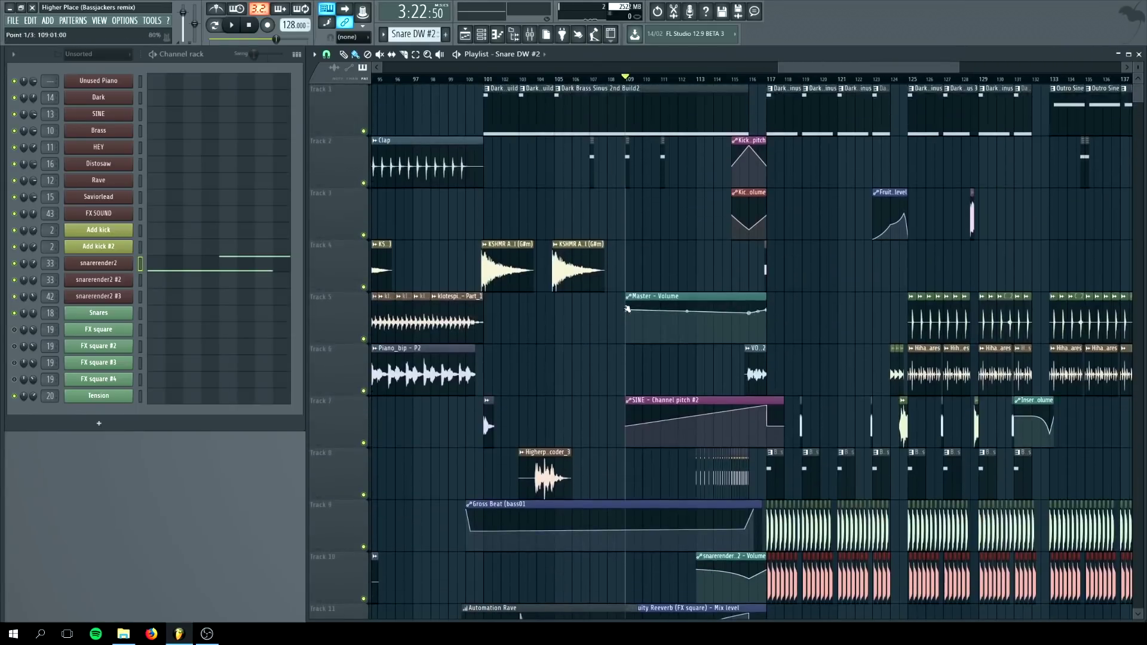
ctrl+click(627, 309)
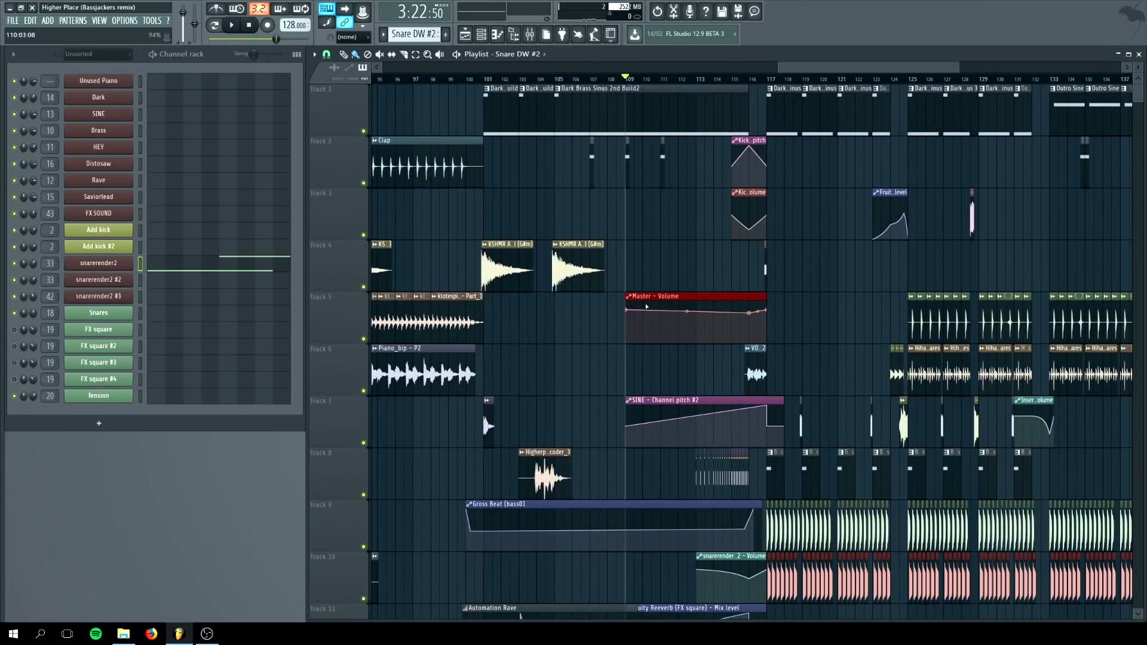
click(718, 79)
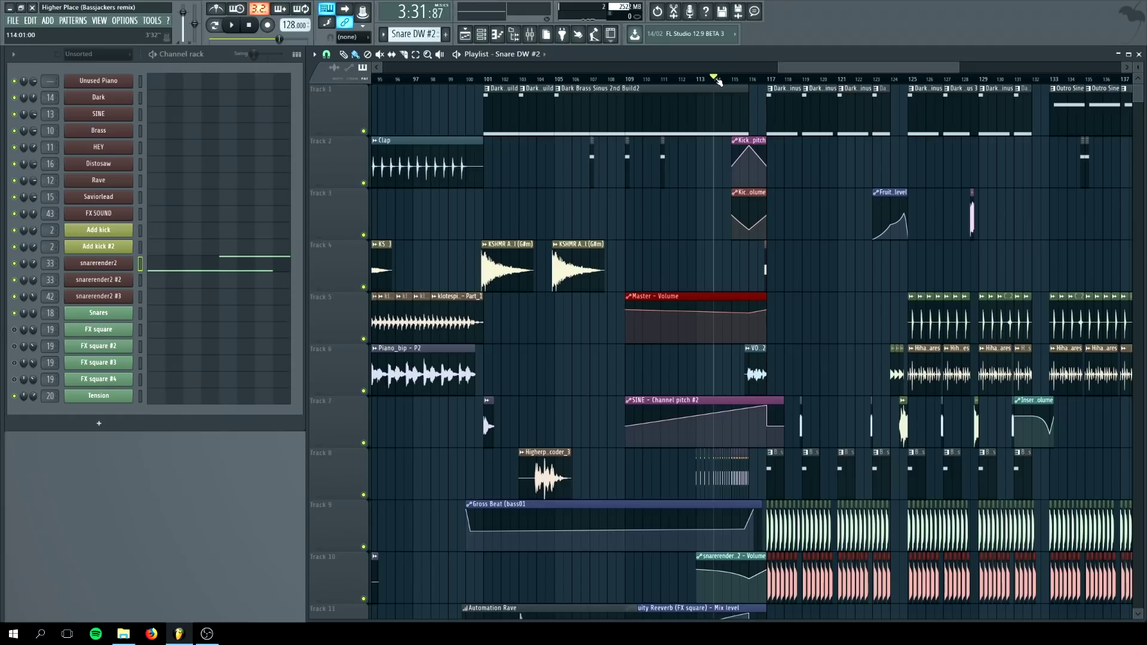
drag(638, 82, 763, 78)
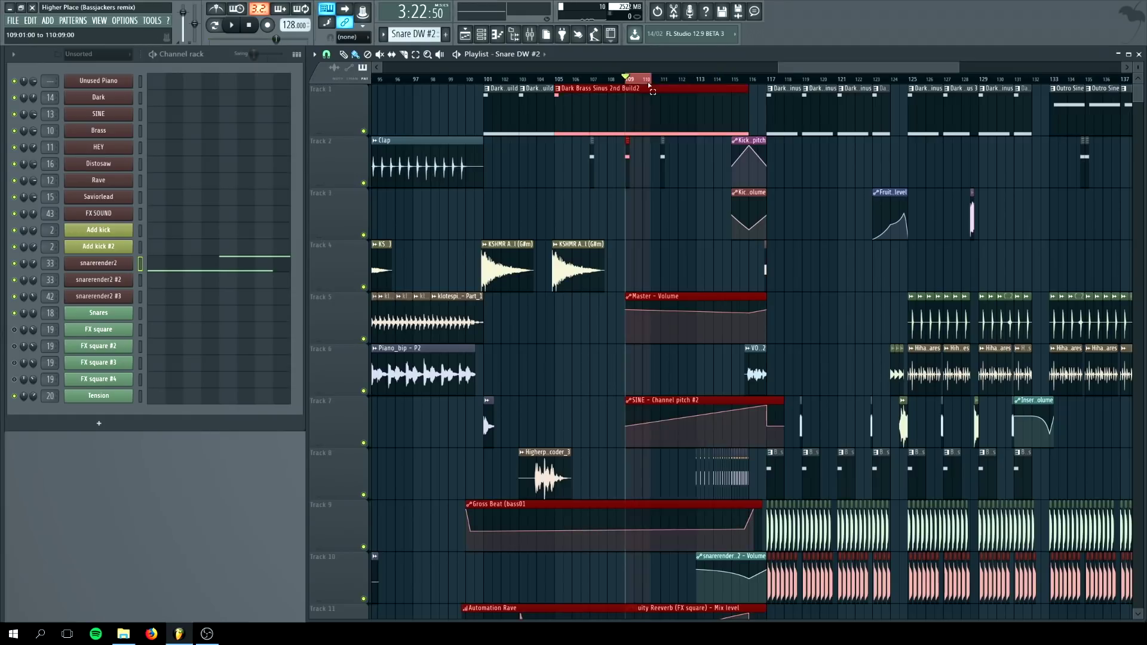
- Mark bars 117 to 119 at the start of the drop and review the build-up's automation clips
click(771, 82)
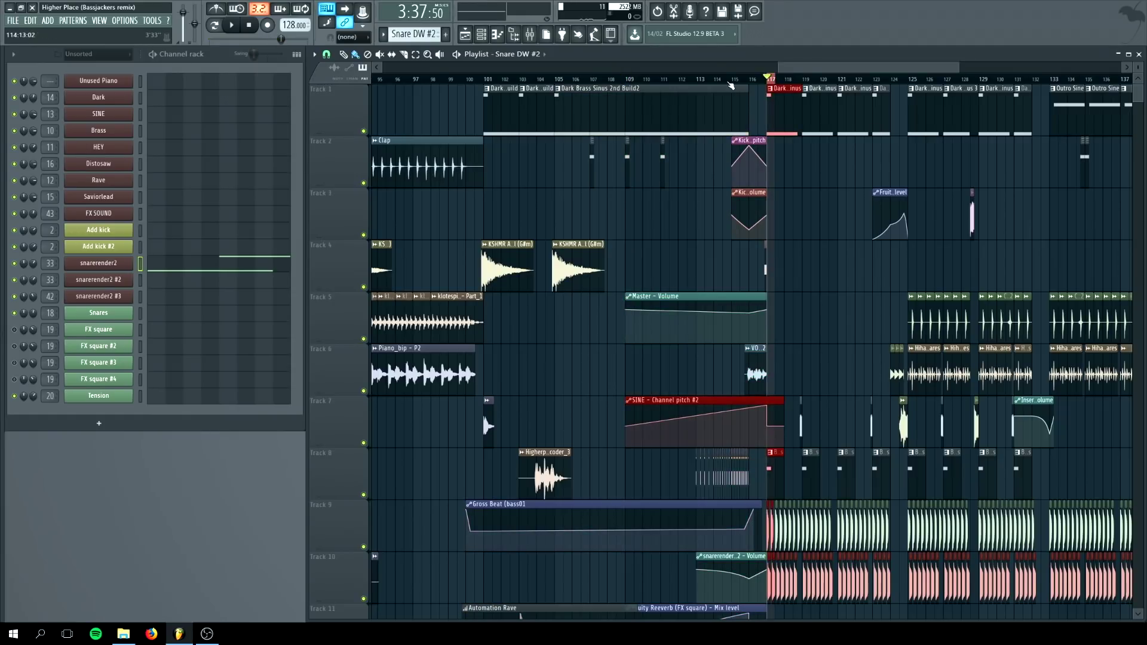
drag(773, 80, 799, 86)
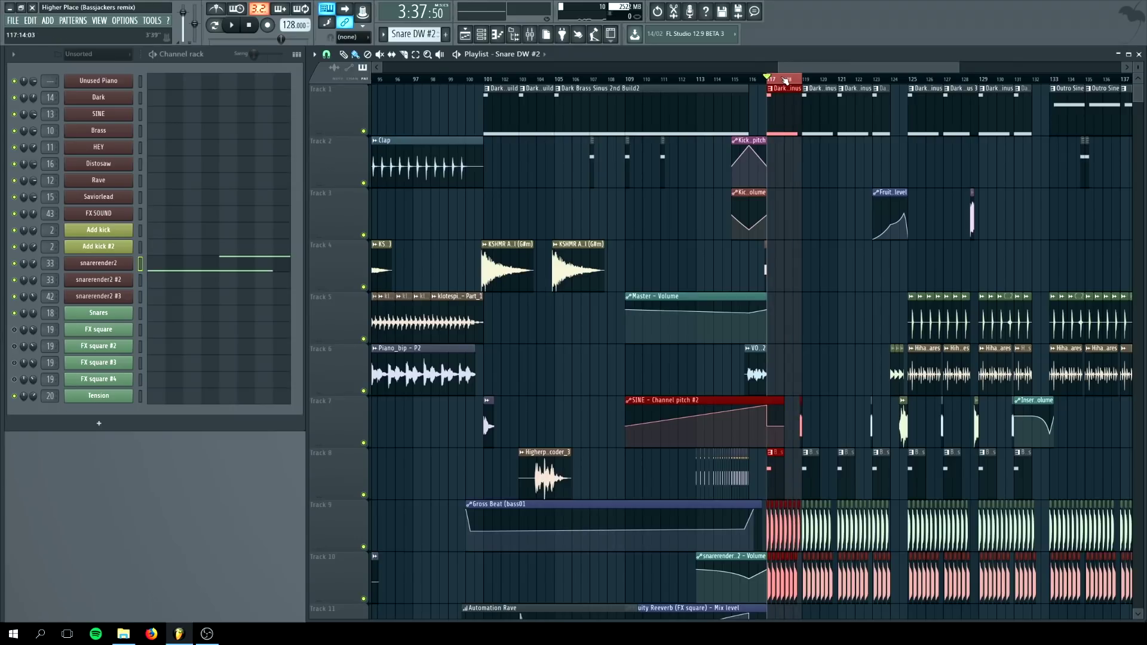
scroll(809, 233, down, 4)
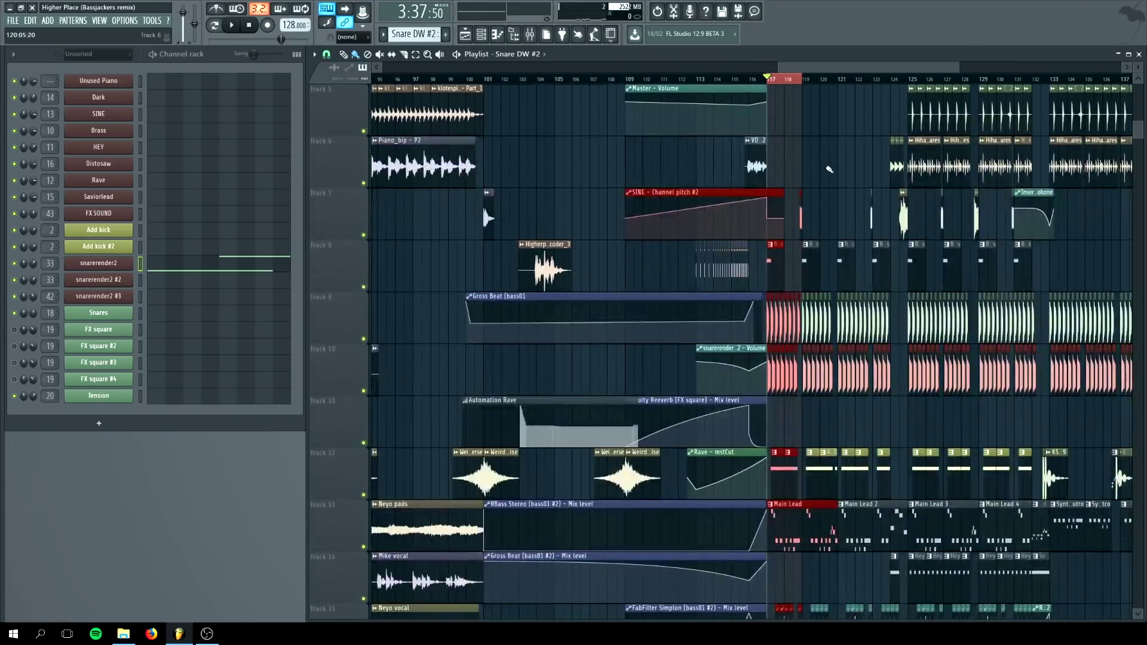
scroll(658, 256, down, 3)
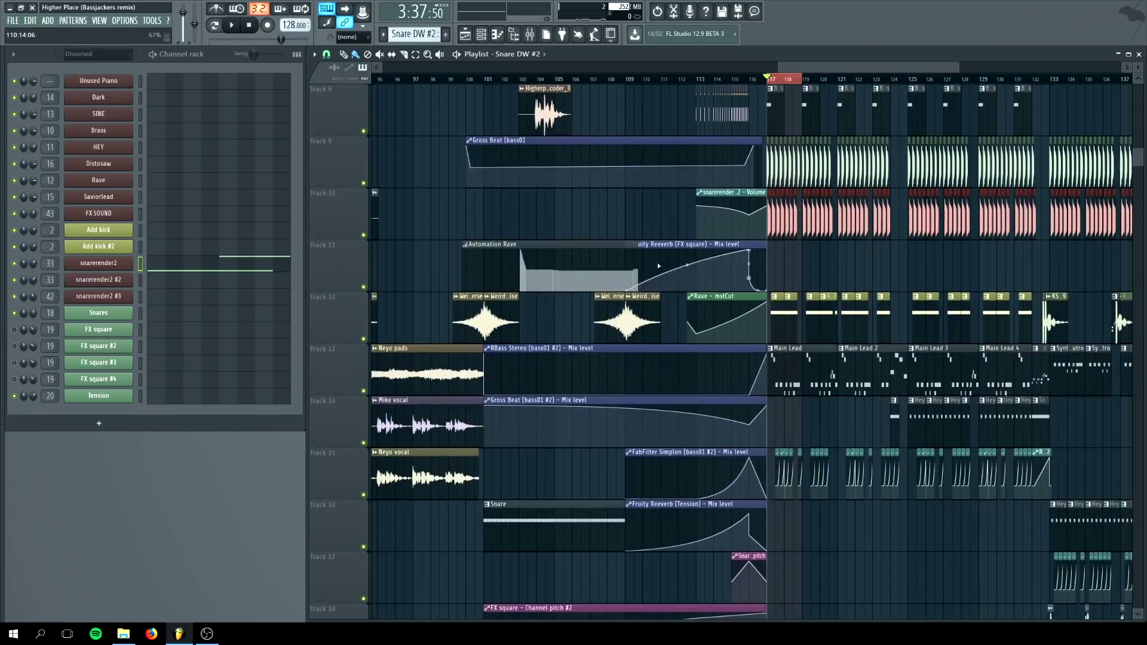
- Play the build-up from bar 101 and look through its automation clips and patterns down to track 23
click(490, 82)
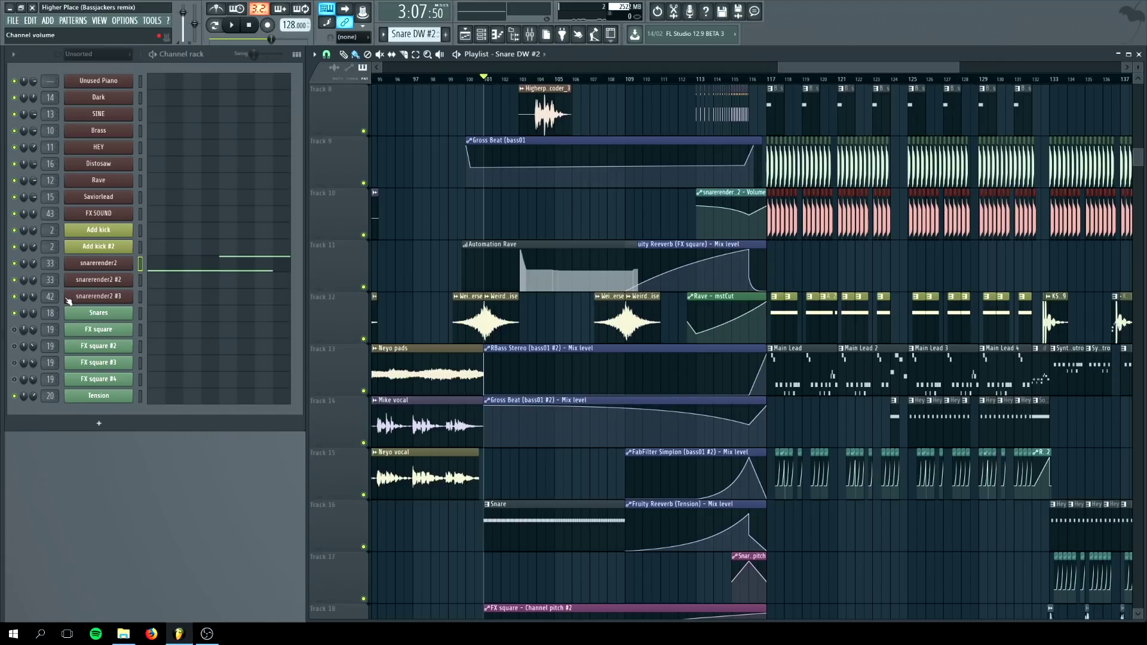
scroll(626, 127, up, 5)
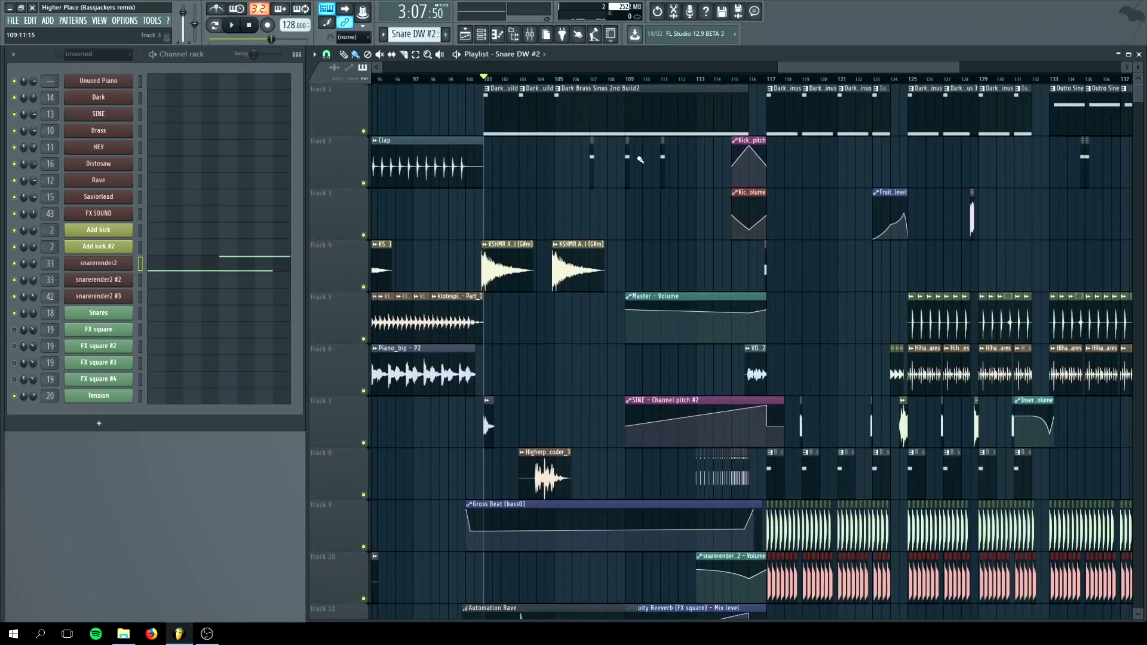
key(space)
scroll(638, 159, down, 3)
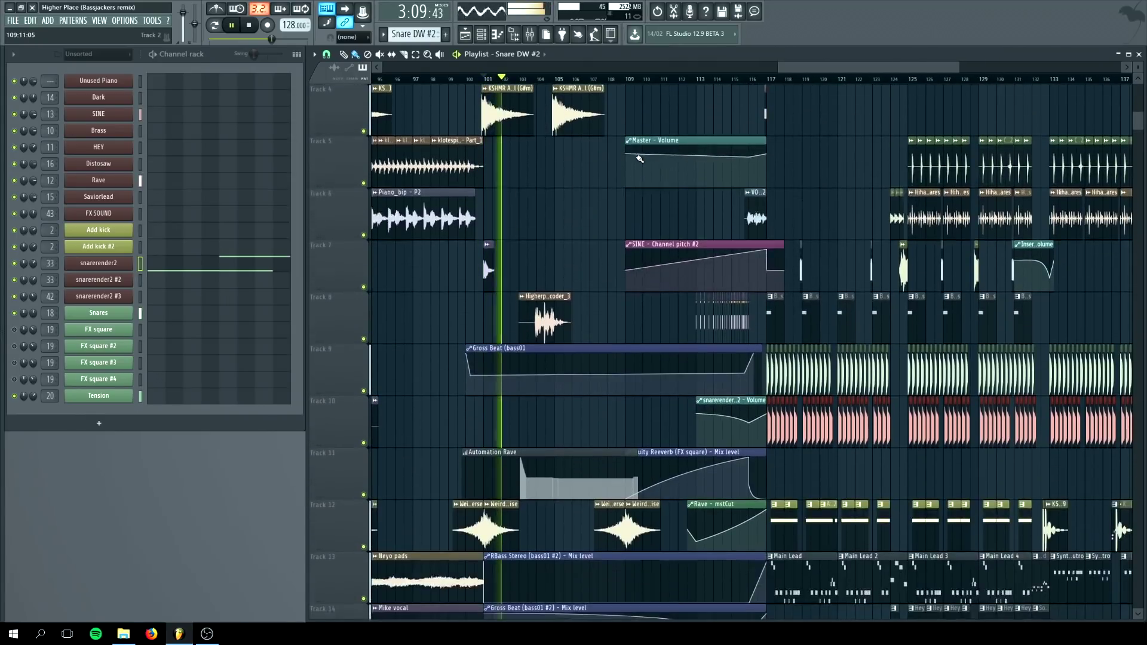
scroll(637, 159, down, 2)
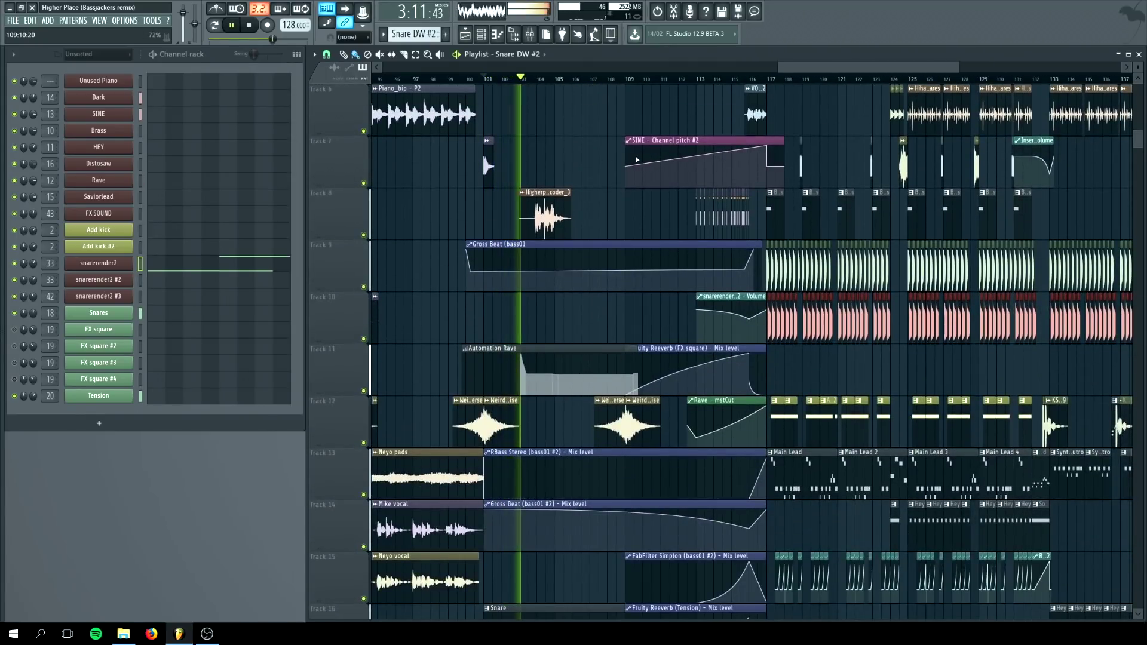
scroll(637, 160, down, 5)
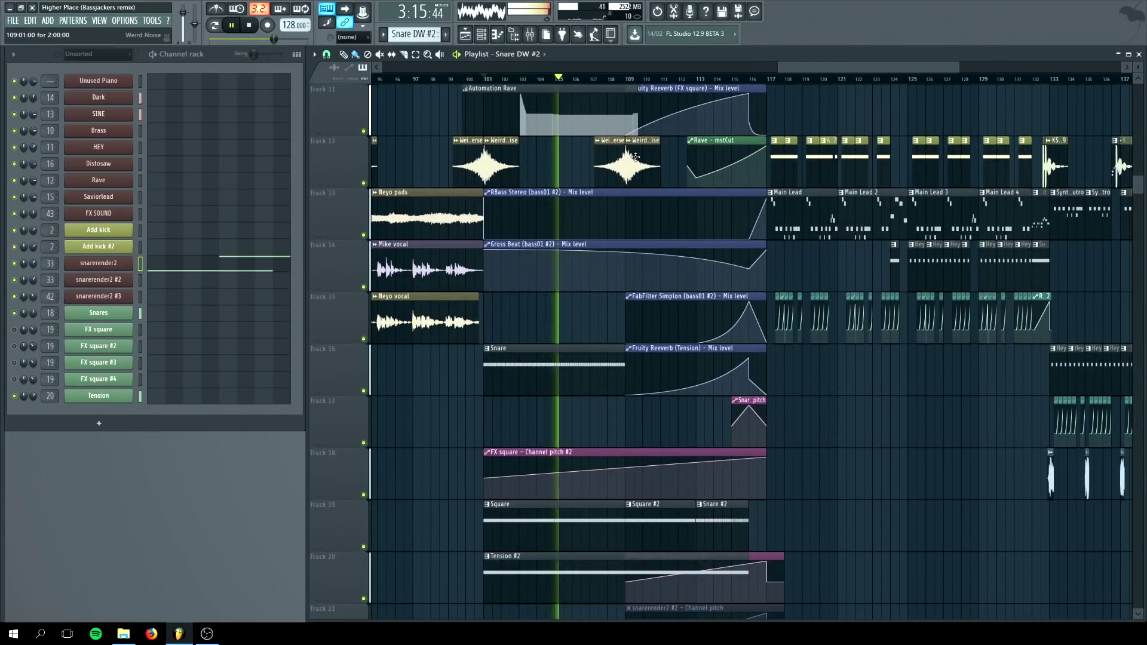
scroll(713, 242, down, 2)
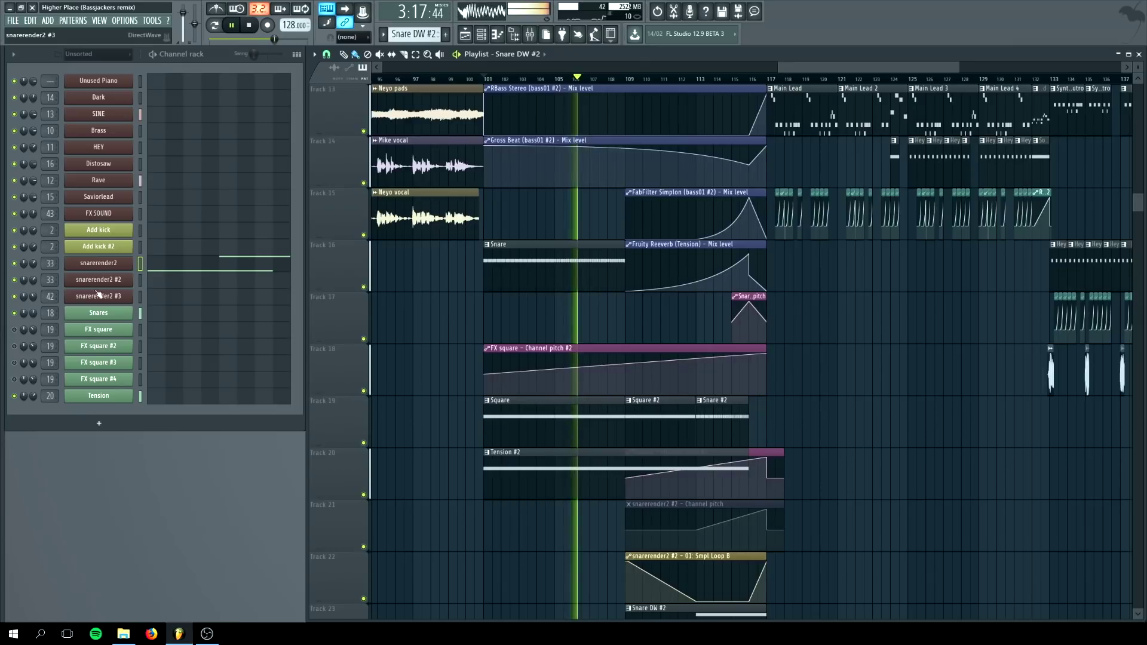
- Open snarerender2 during playback to watch its automated sample loop end, close it and follow the build-up towards bar 117
click(100, 266)
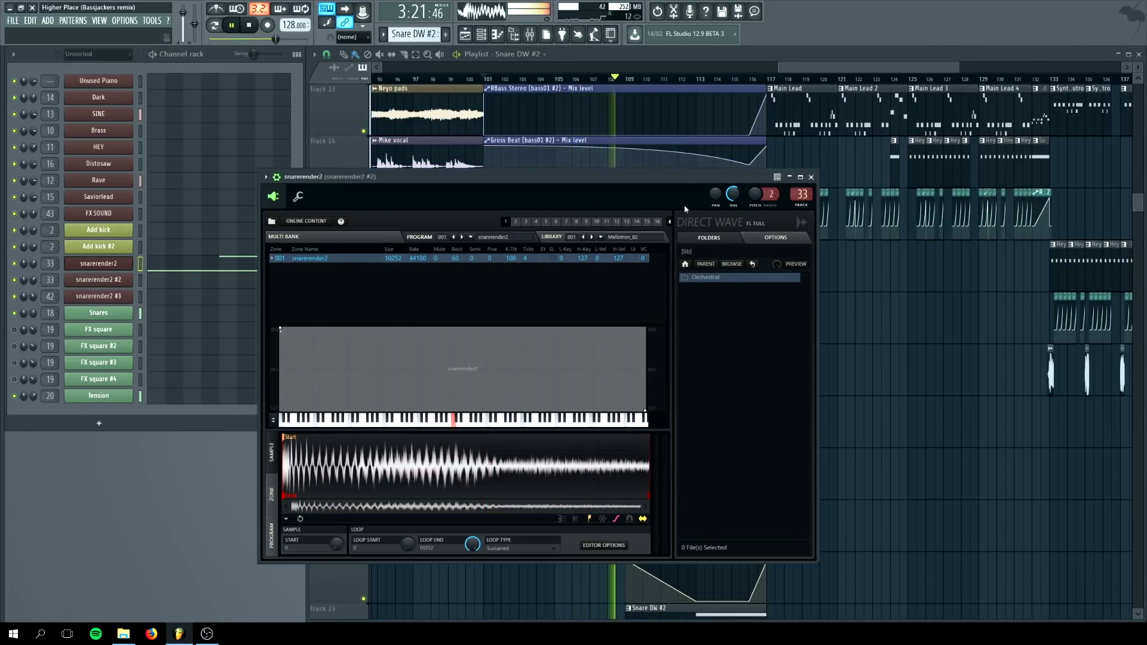
drag(676, 182, 669, 162)
drag(466, 526, 472, 532)
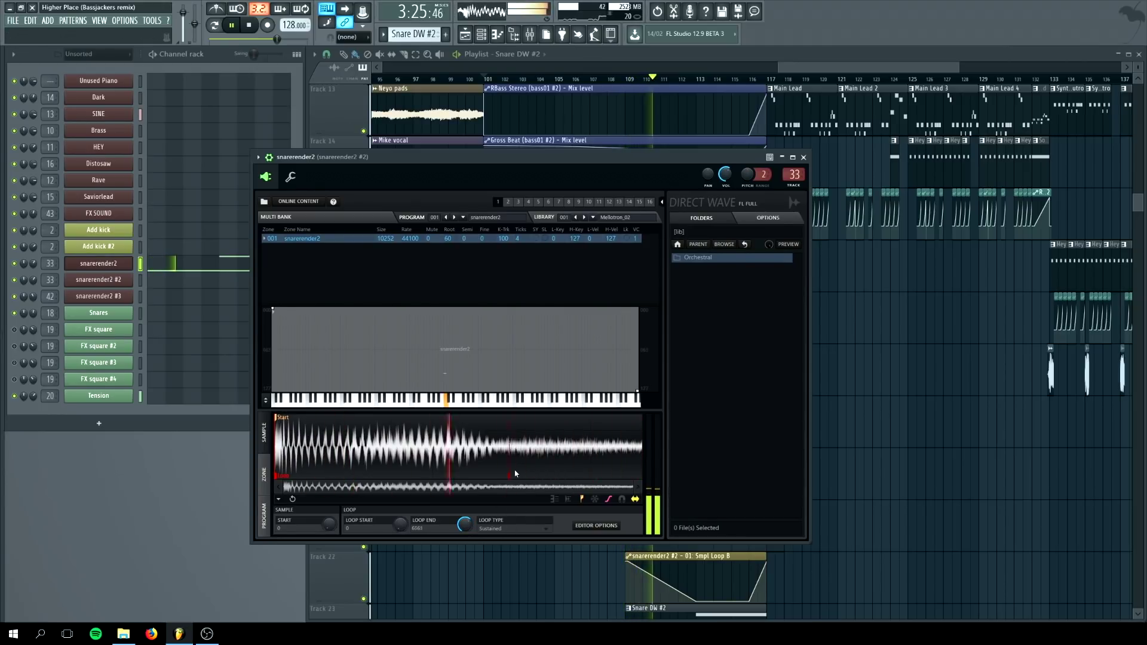
drag(400, 477, 369, 473)
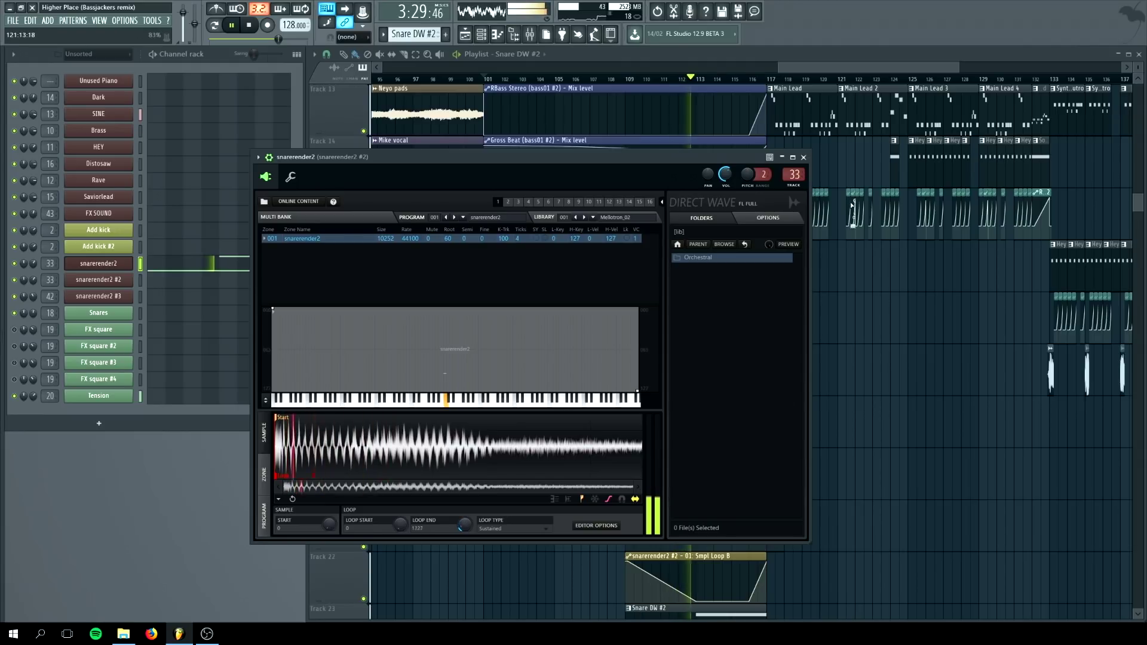
click(803, 157)
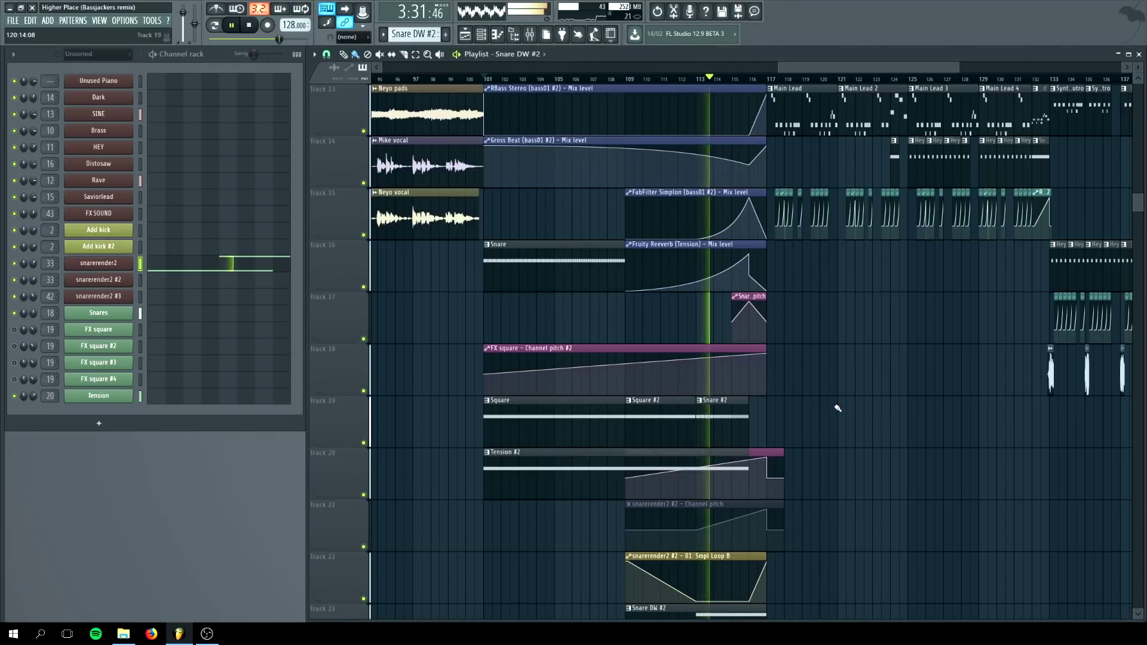
scroll(850, 410, down, 2)
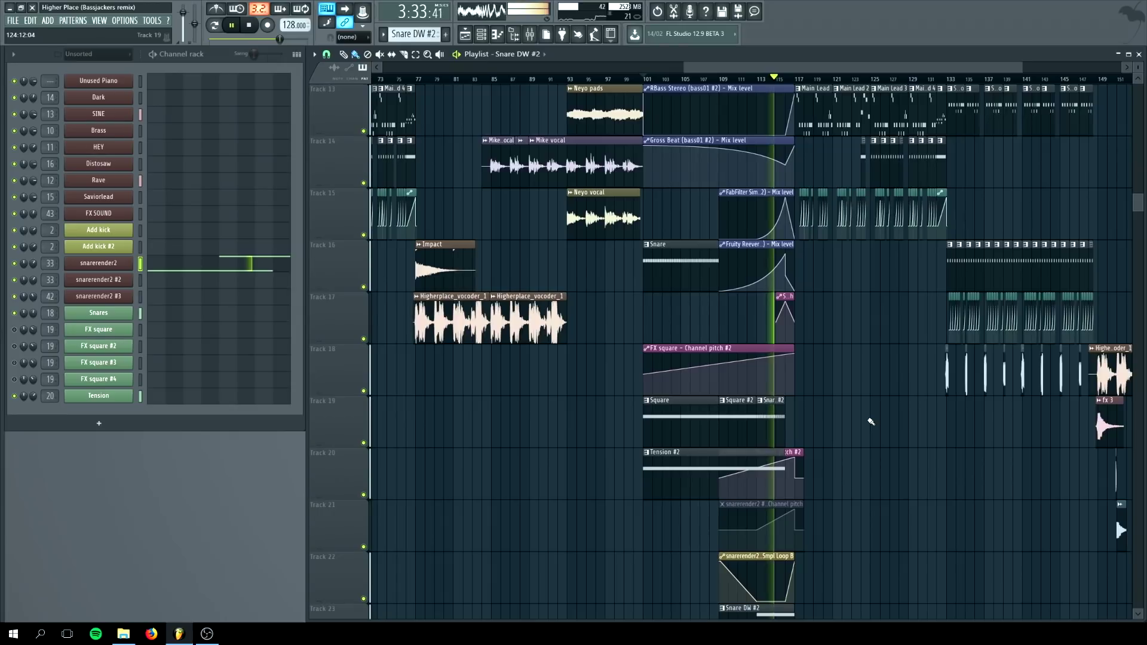
scroll(871, 422, up, 3)
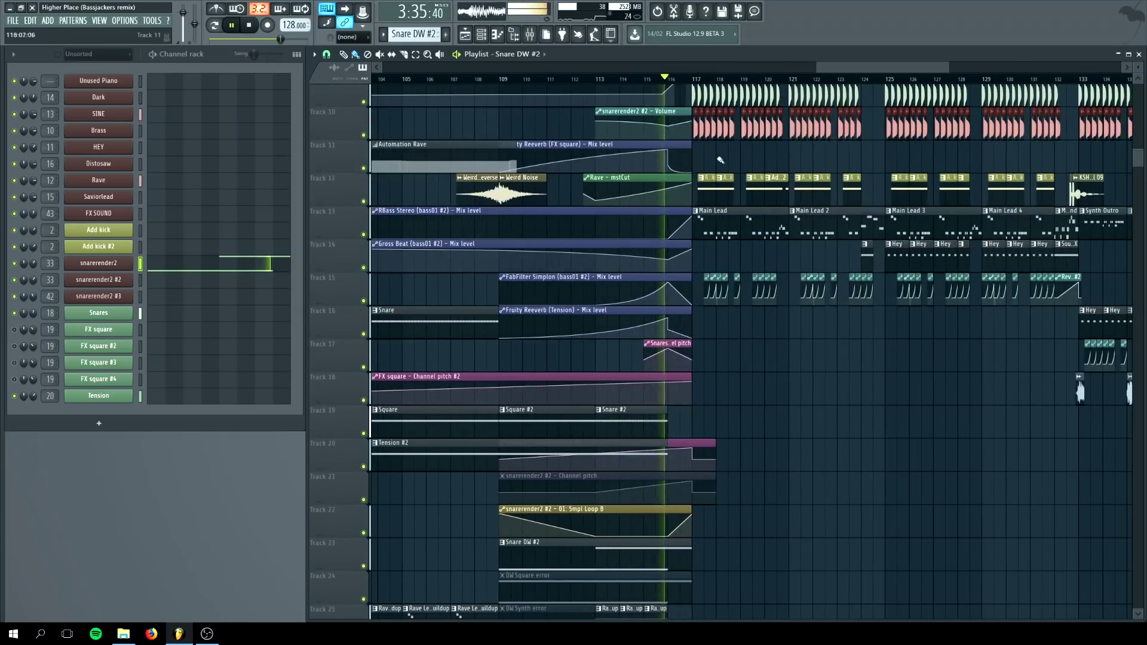
- Follow the build-up's playback into the start of the drop at bar 117 and stop it
scroll(787, 349, up, 3)
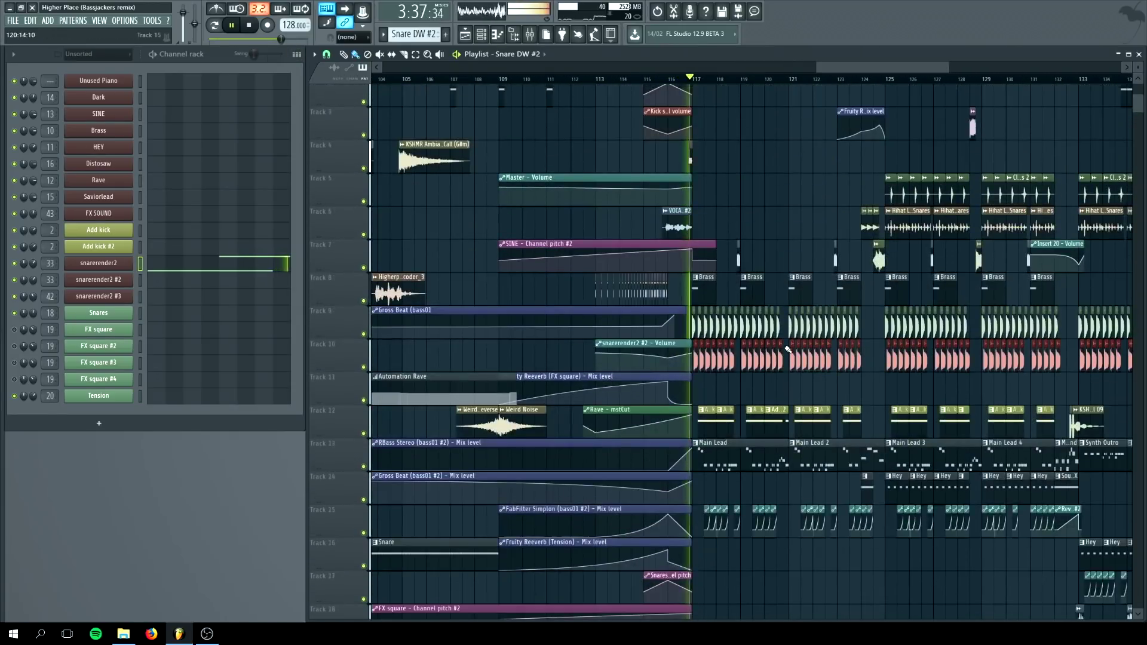
scroll(787, 350, up, 1)
click(249, 25)
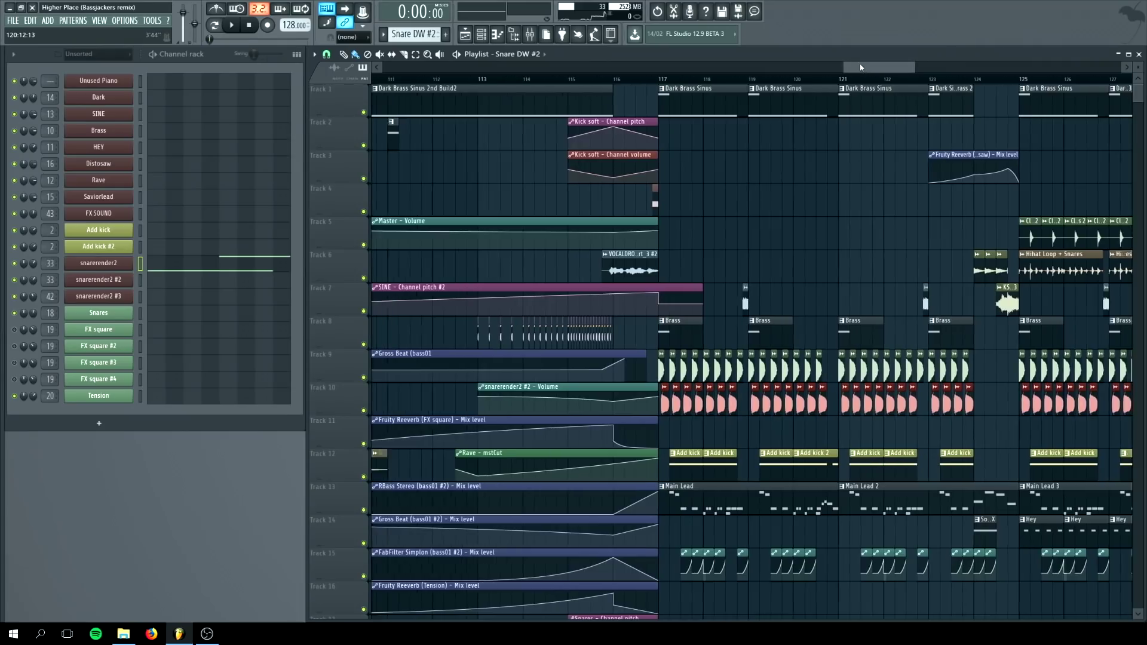
- Mark the timeline from bar 116 to bar 118 around the start of the drop
scroll(695, 83, left, 3)
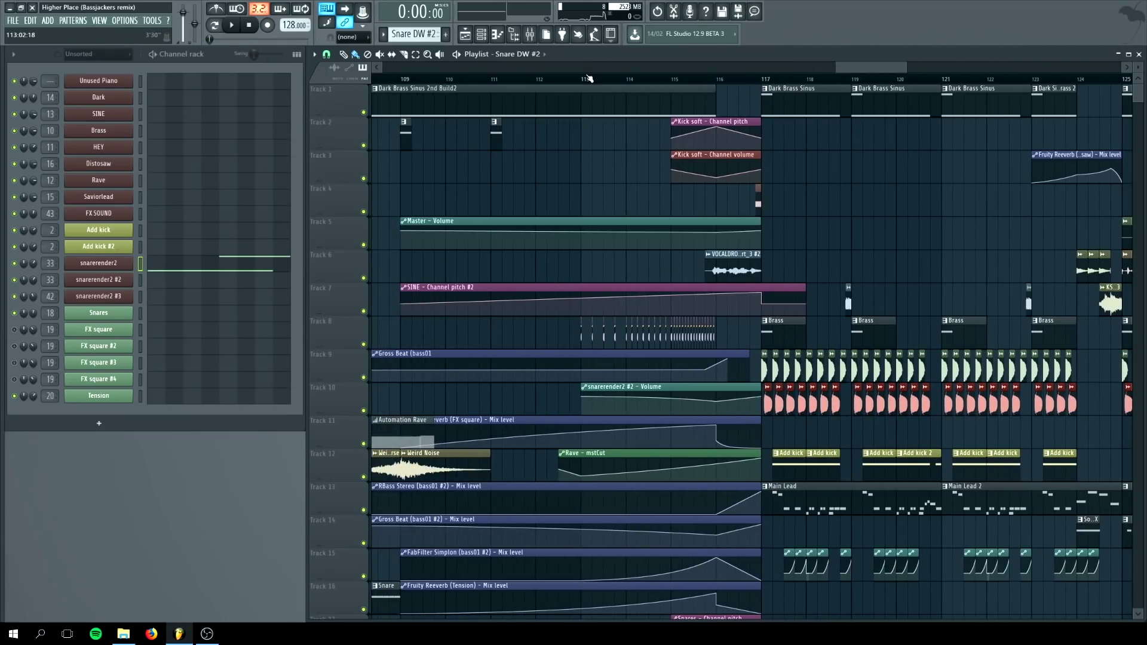
drag(586, 80, 846, 96)
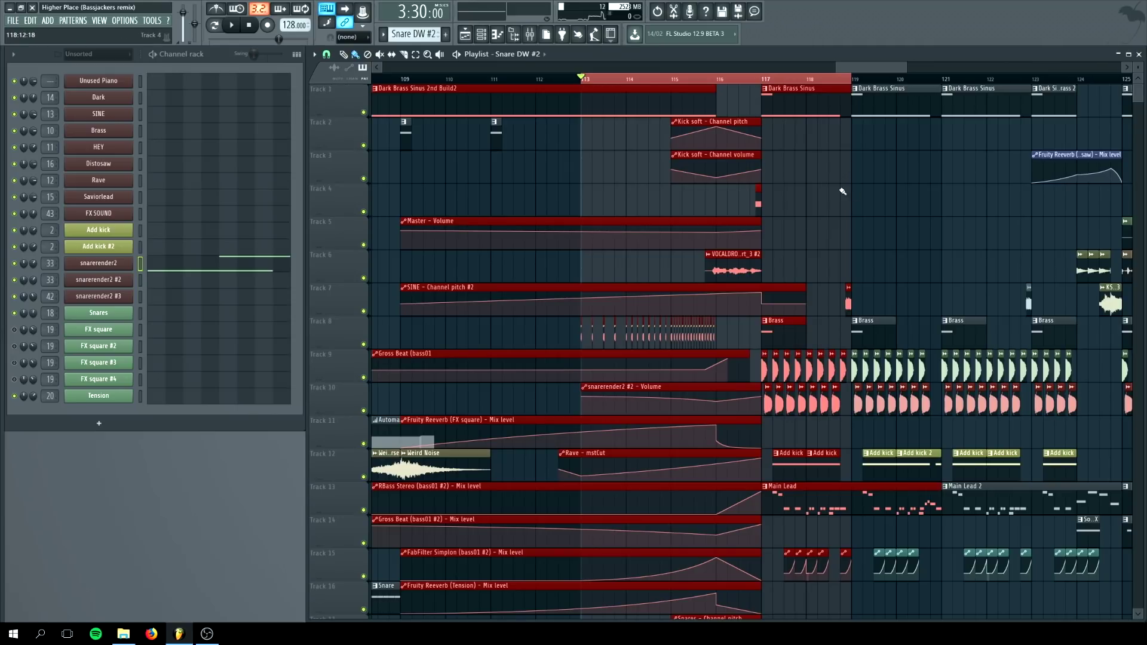
scroll(809, 228, up, 4)
scroll(641, 227, up, 3)
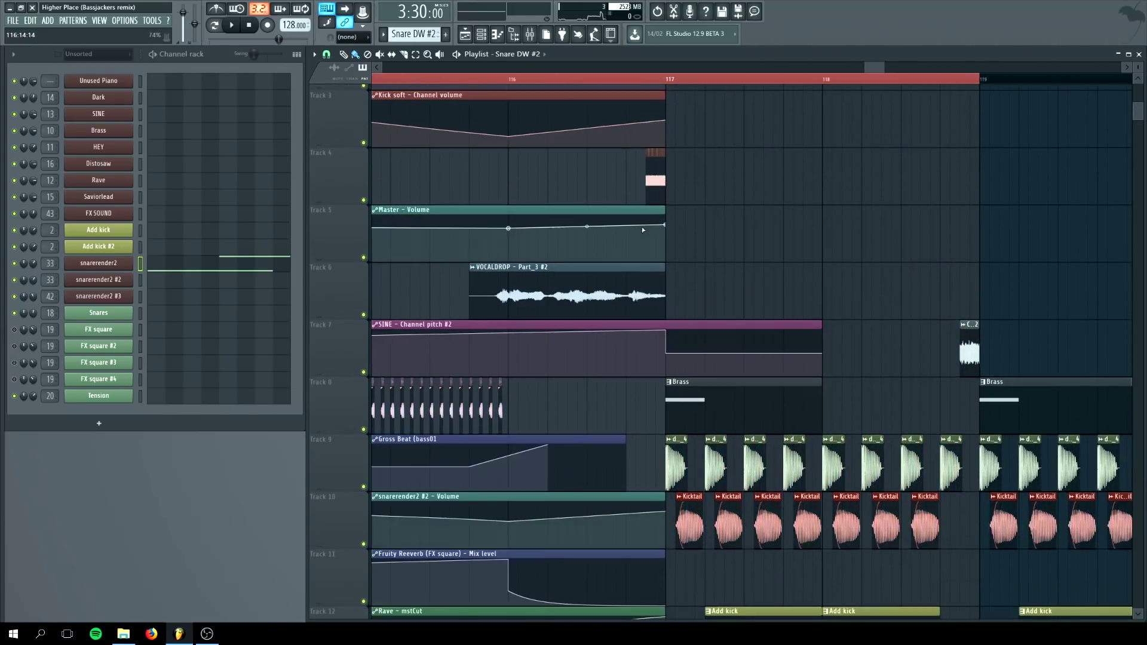
drag(519, 79, 822, 96)
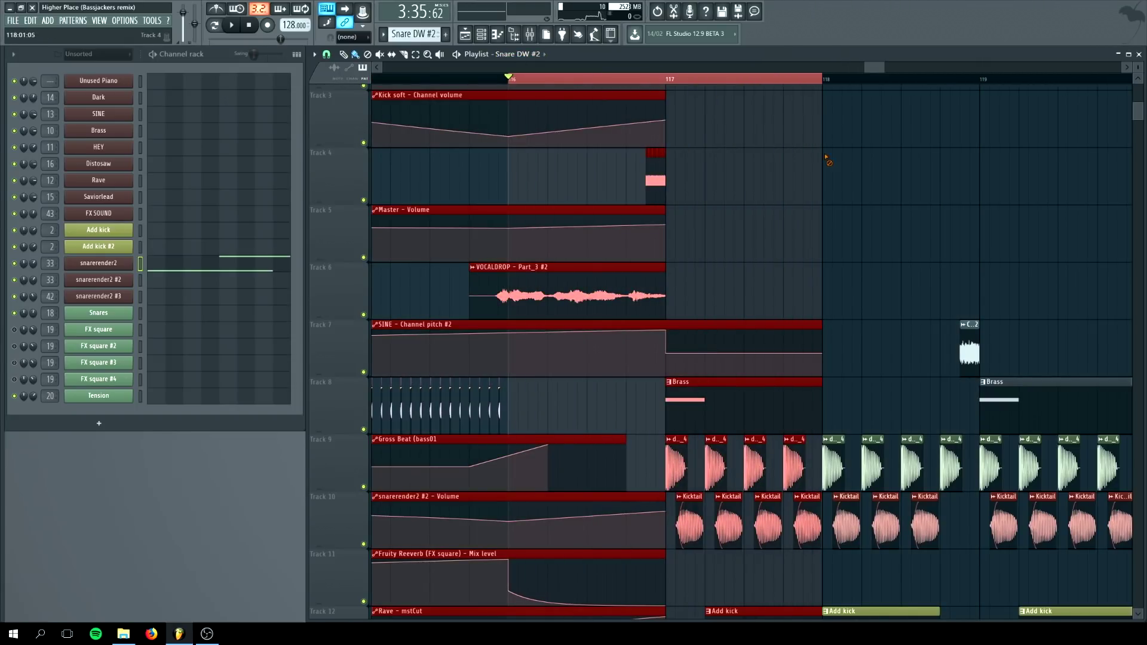
- Mute track 4, play the marked bars without it, stop and unmute the track
click(364, 200)
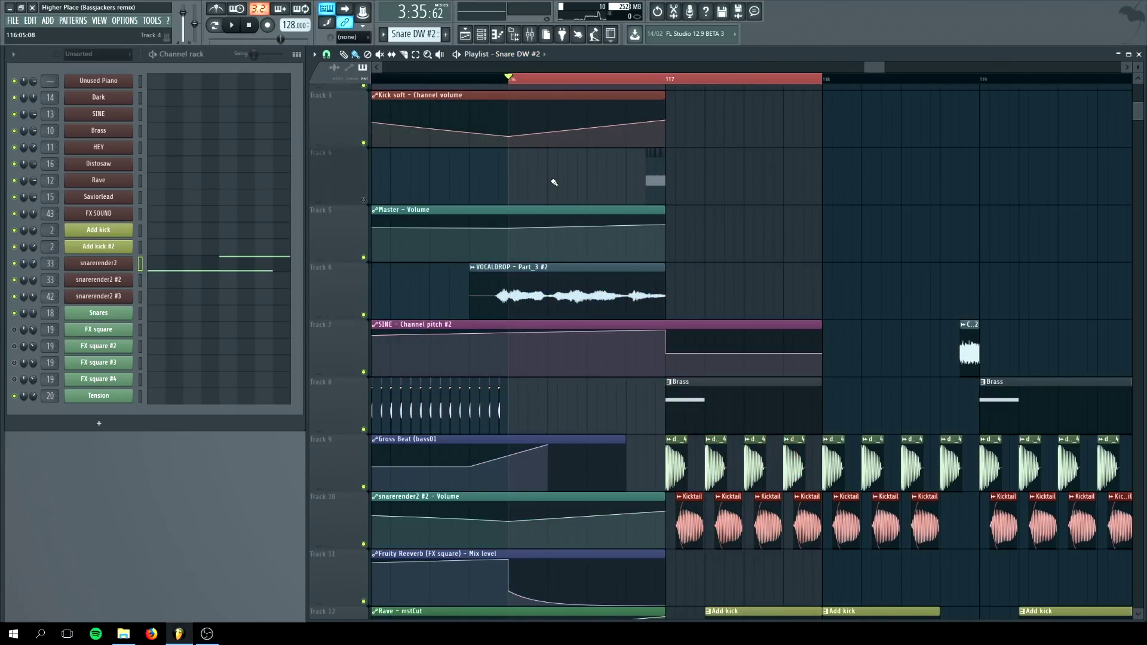
click(231, 24)
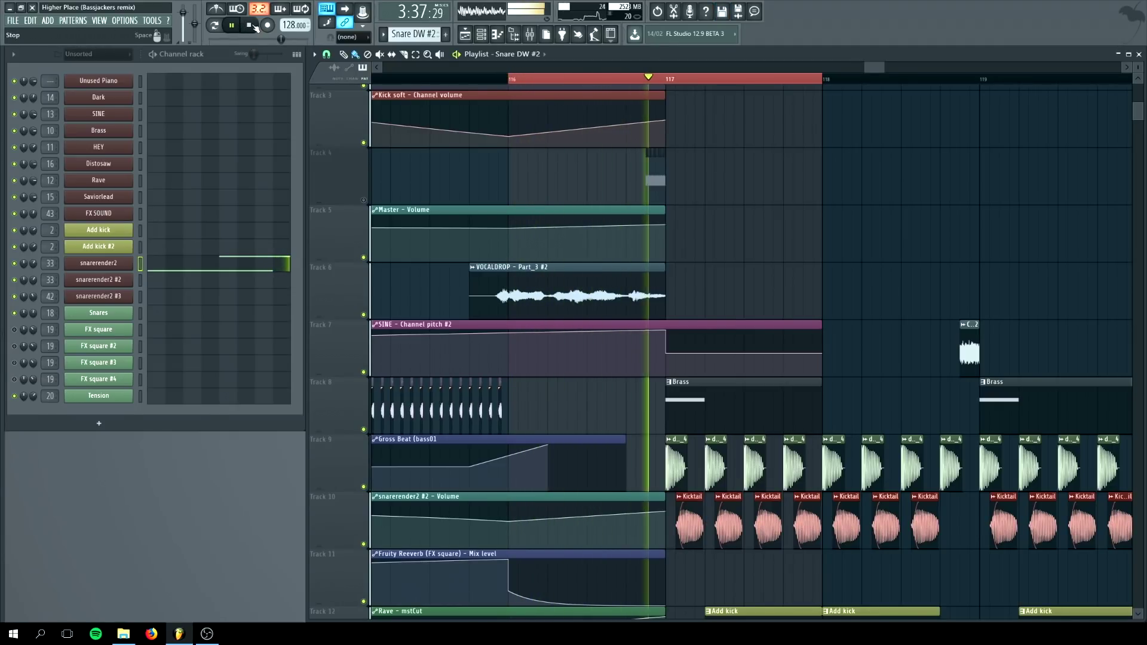
click(251, 27)
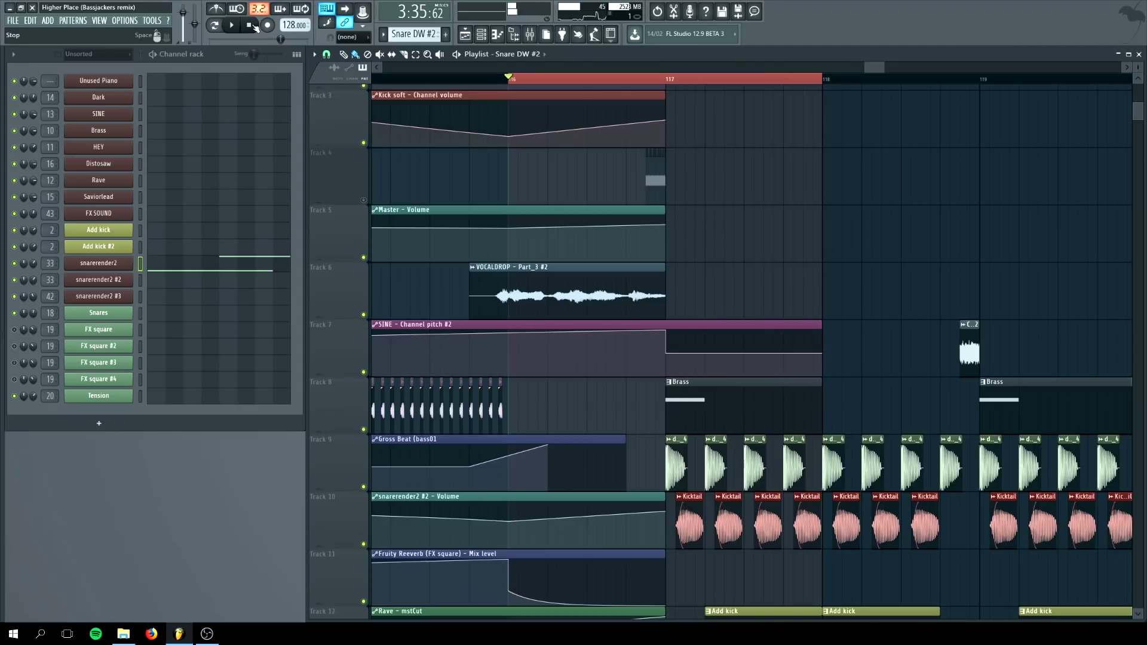
ctrl+scroll(687, 252, up, 5)
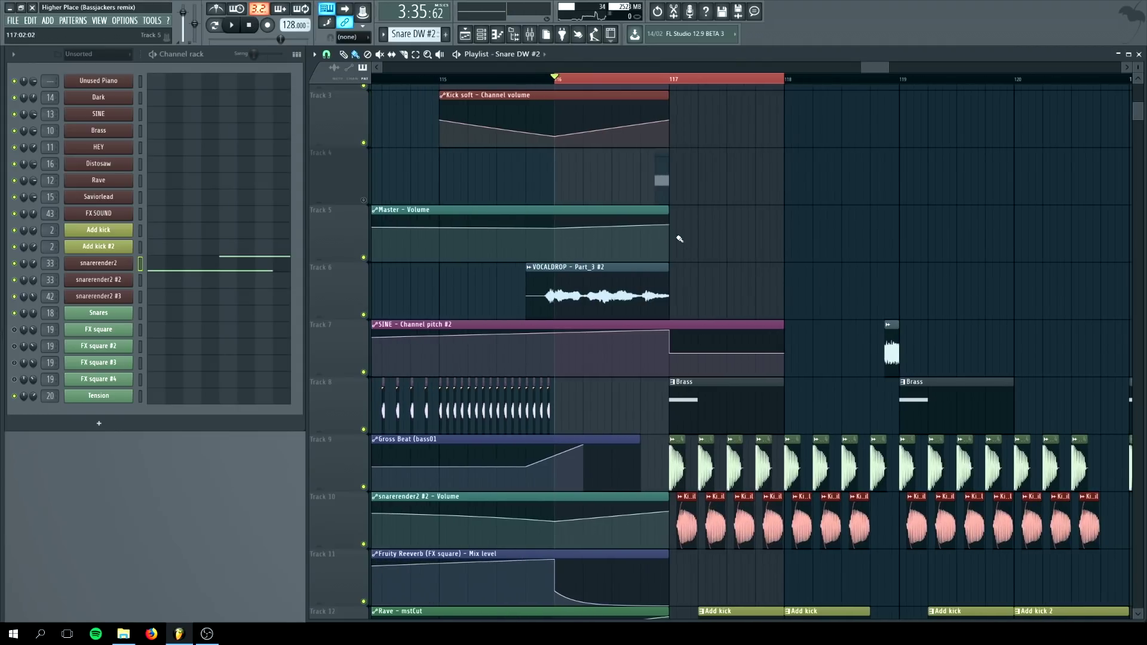
click(656, 187)
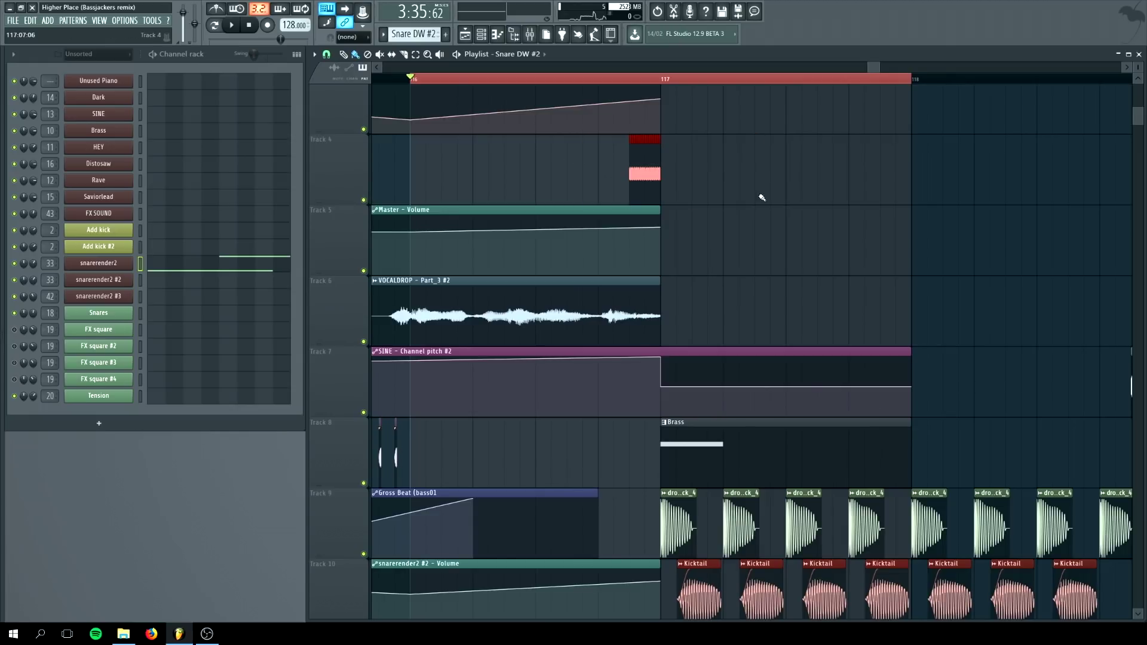
- Place a drop_kick_4 clip on track 4 after bar 117 and delete it
drag(677, 527, 815, 170)
right_click(813, 191)
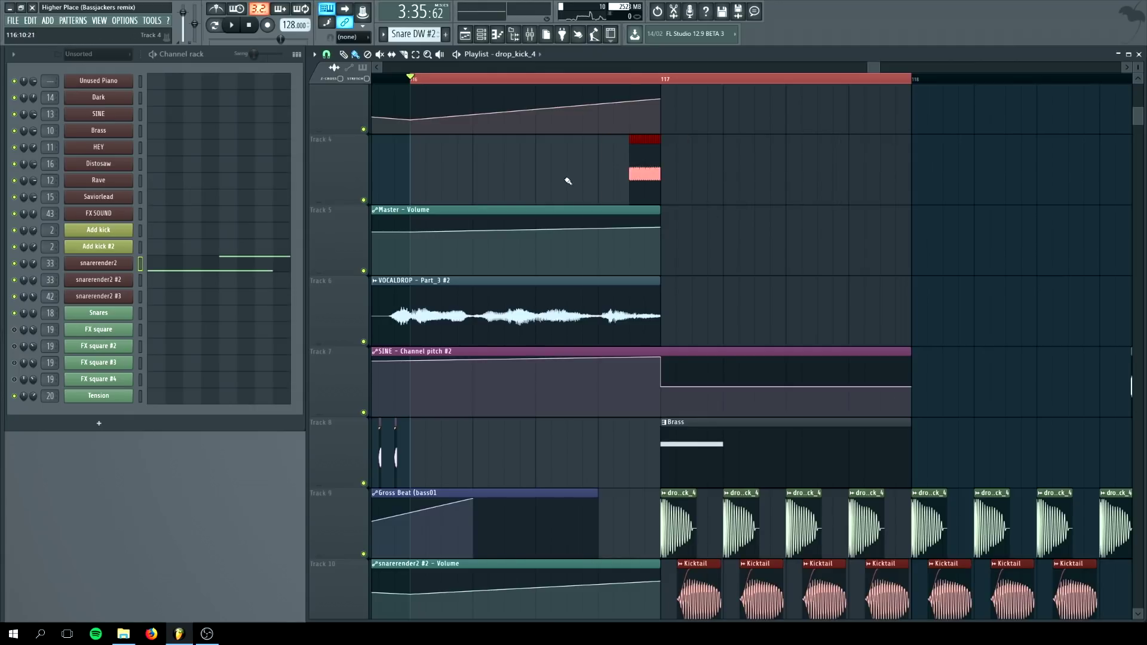
- Inspect the EDM_VOCAL_35 - Part_1 sample repeated on track 4 before bar 117, close it and audition the track in solo
scroll(615, 185, up, 4)
scroll(683, 197, up, 2)
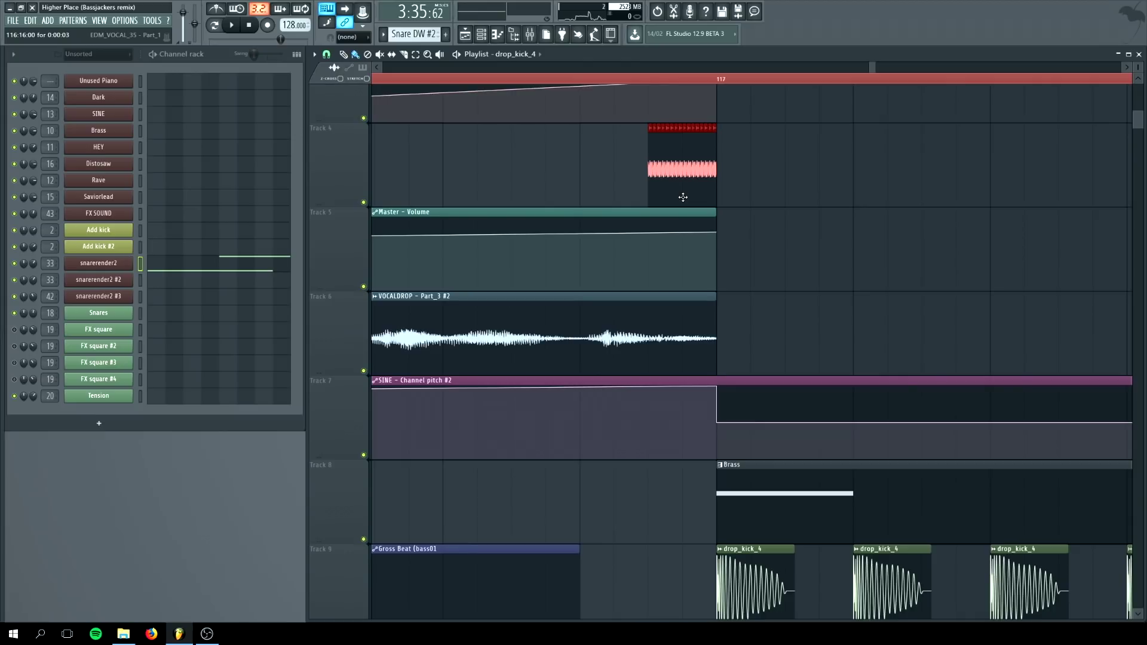
scroll(682, 197, up, 3)
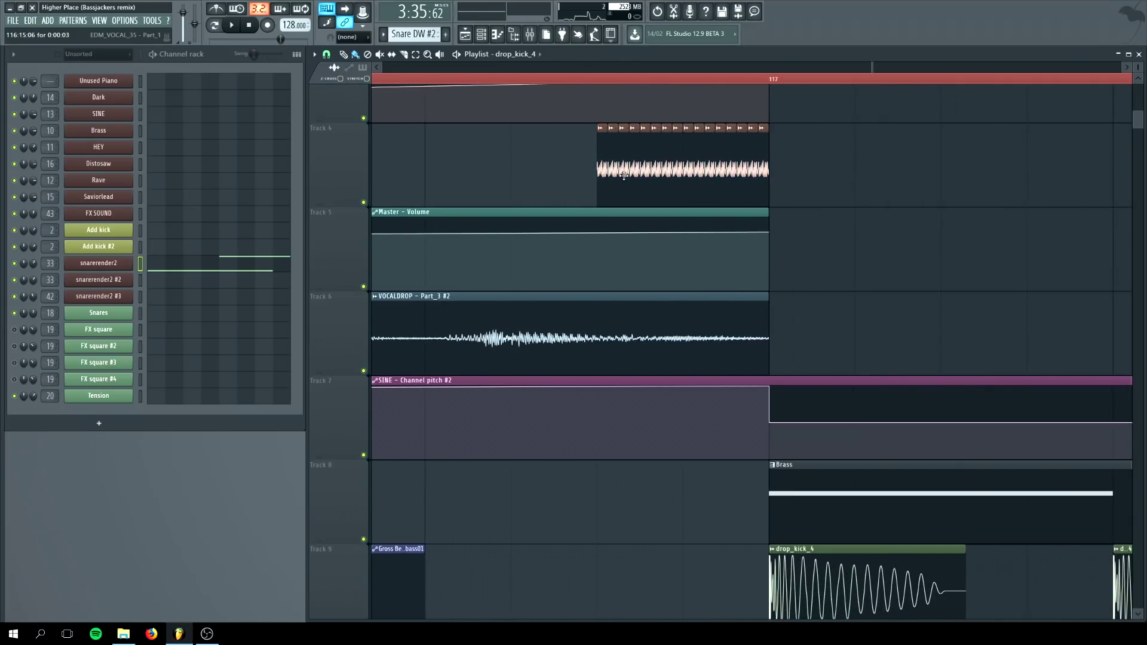
double_click(601, 165)
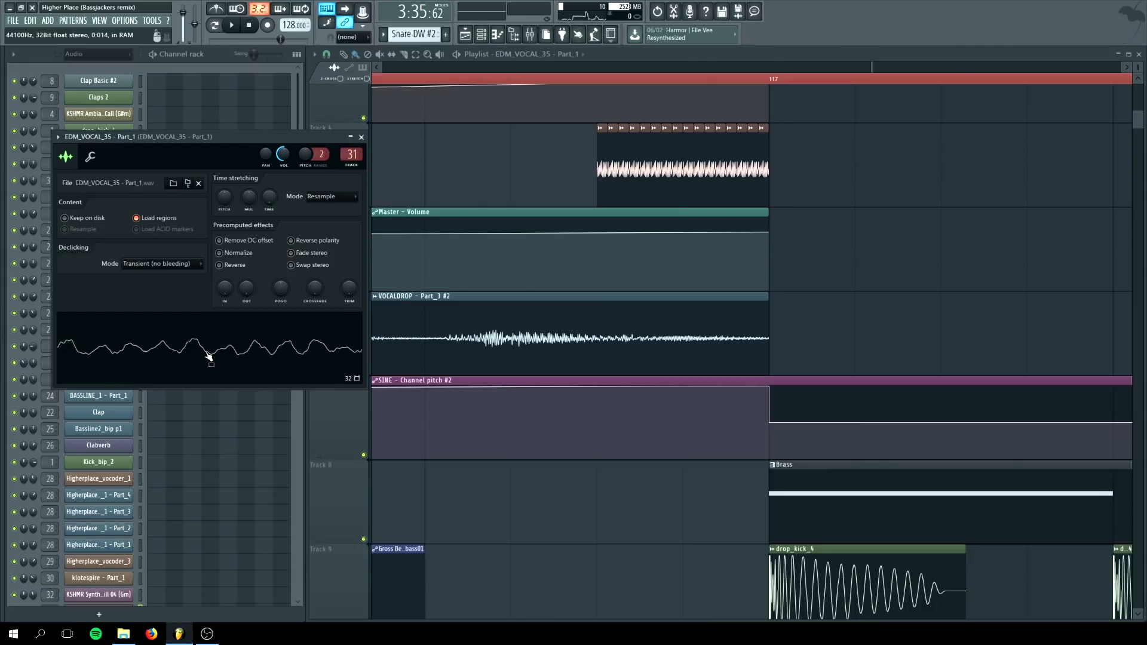
click(361, 137)
right_click(364, 202)
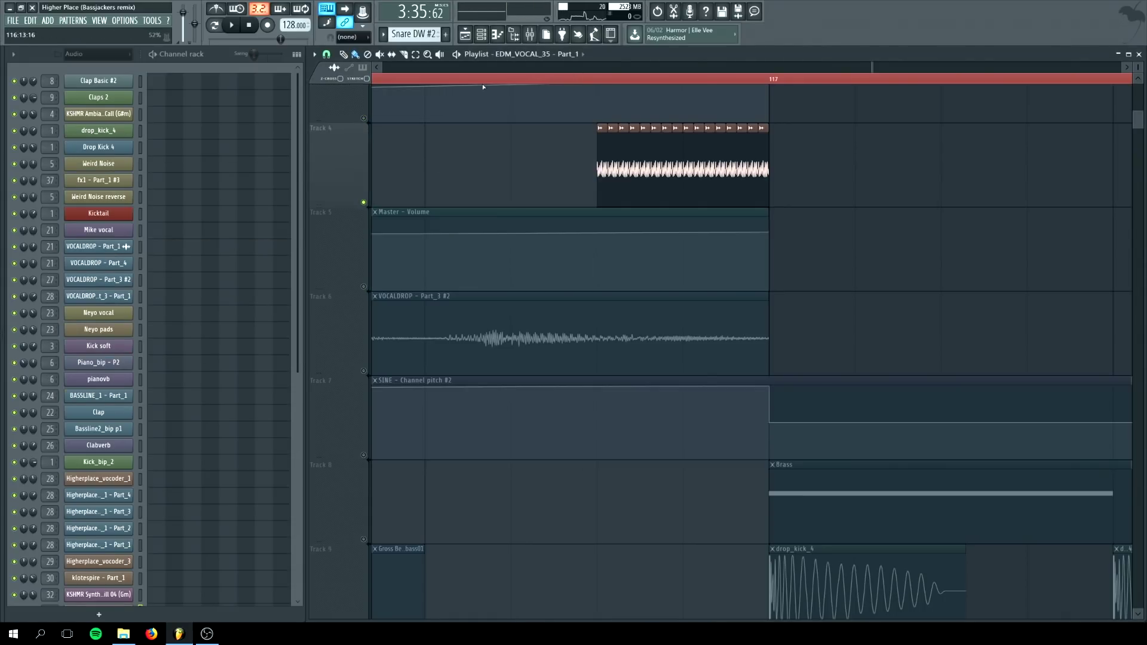
right_click(364, 201)
- Clear the timeline marking, play from just before bar 116 into the drop with all tracks and stop
scroll(430, 181, down, 6)
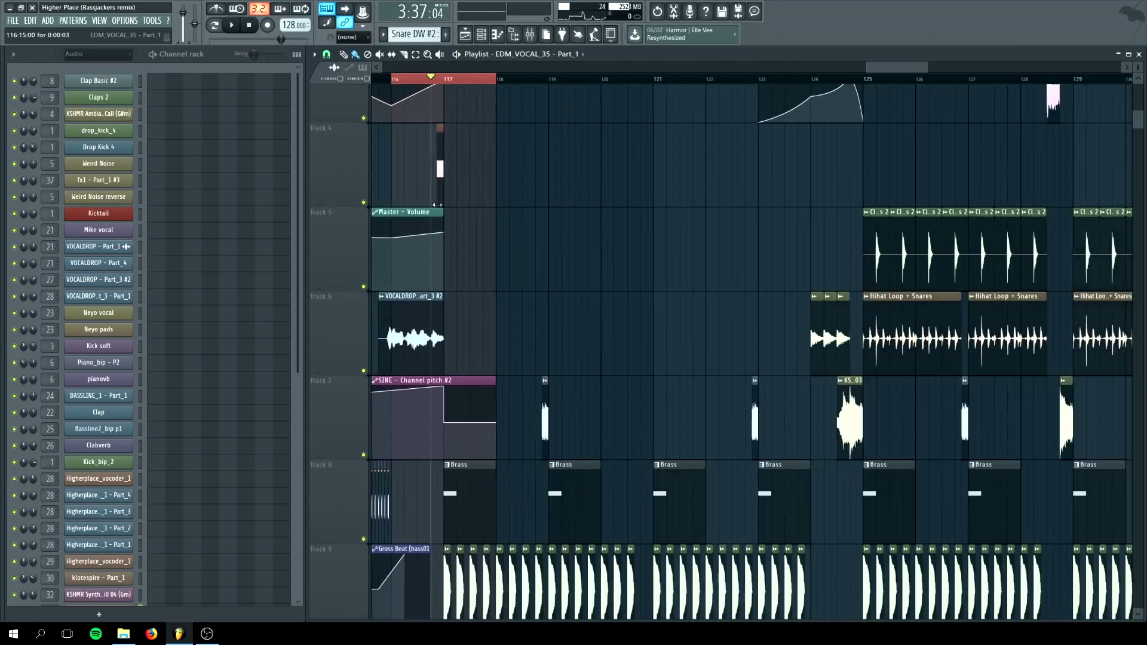
click(389, 79)
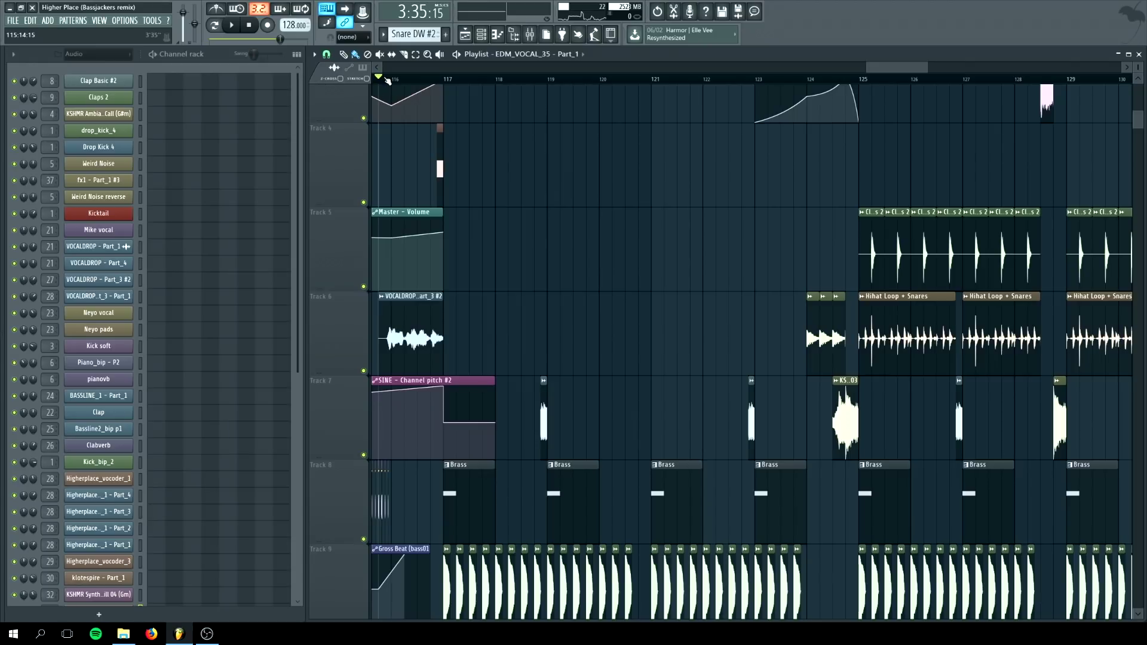
scroll(404, 182, down, 3)
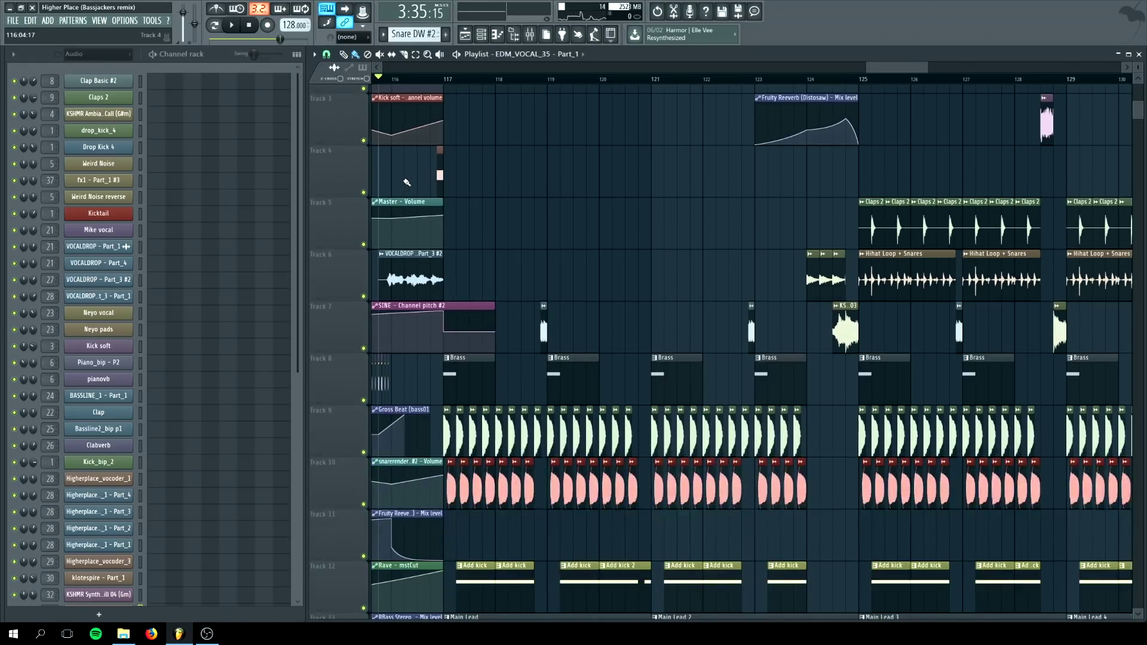
scroll(407, 182, down, 2)
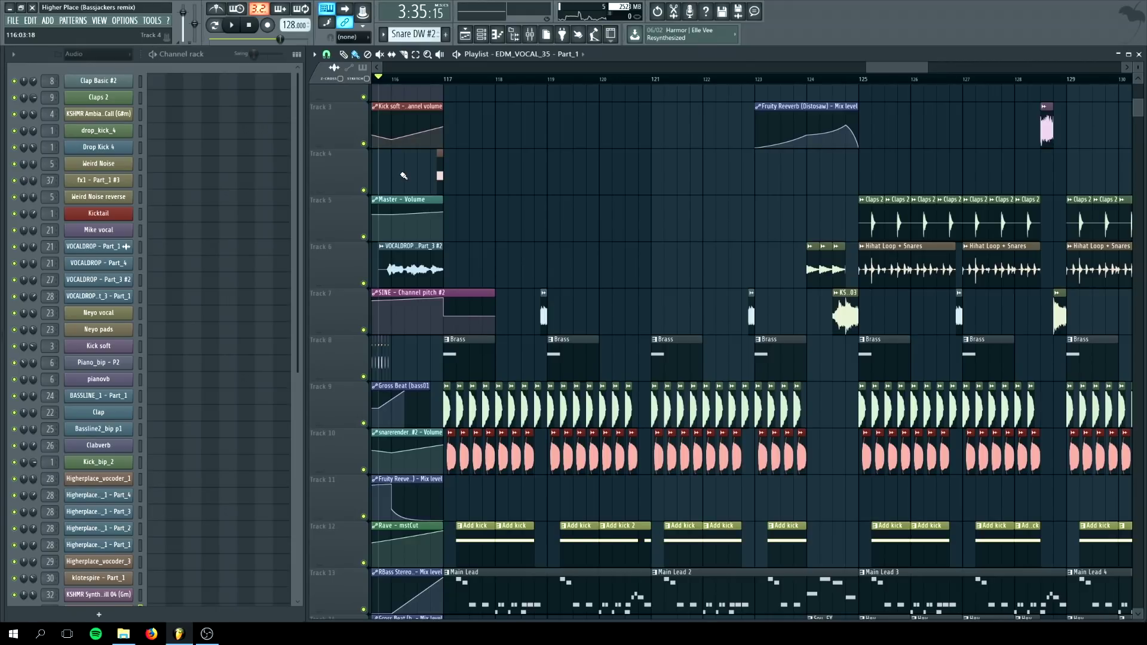
key(space)
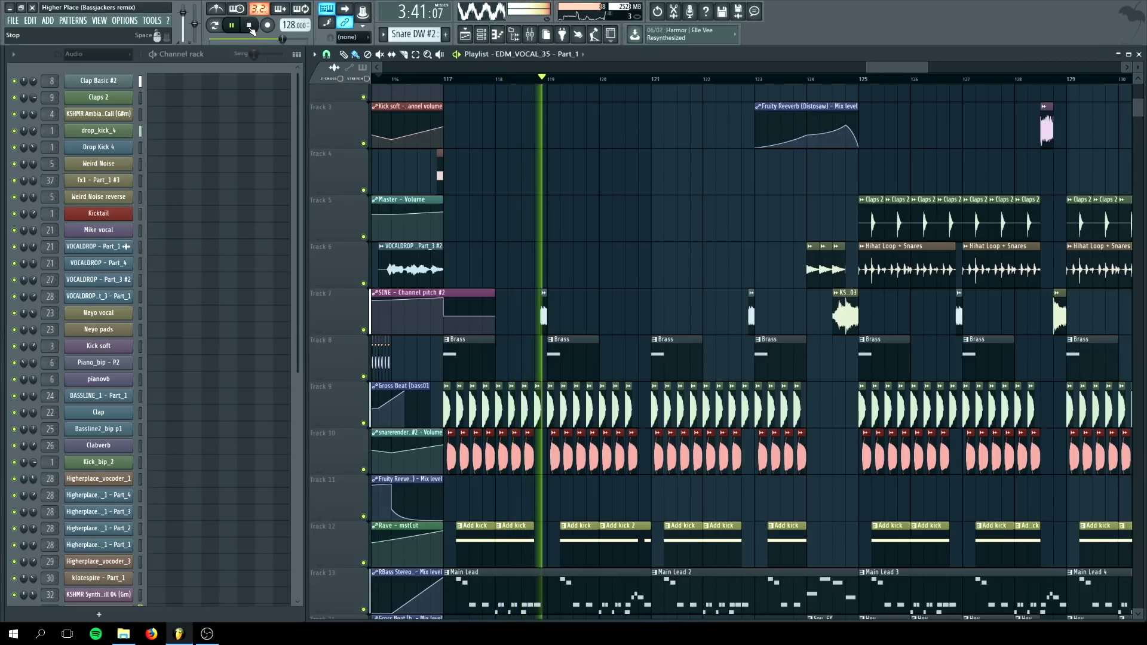
click(250, 26)
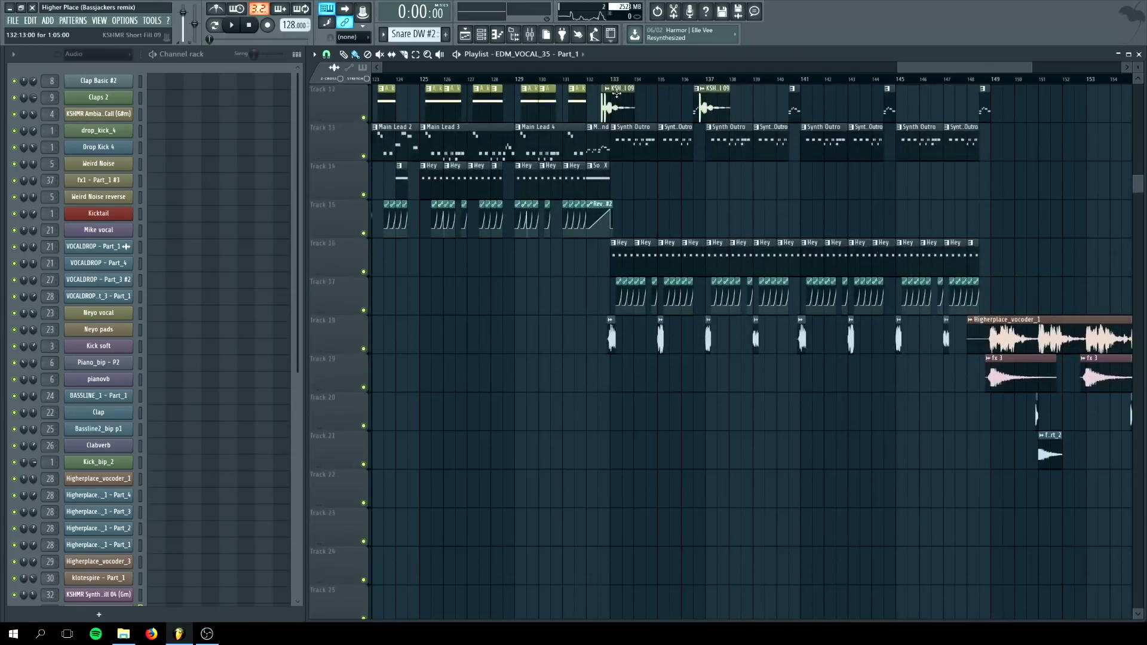
- Mark the outro section from bar 133 to bar 149 and play it
scroll(616, 92, up, 5)
drag(482, 80, 983, 65)
key(space)
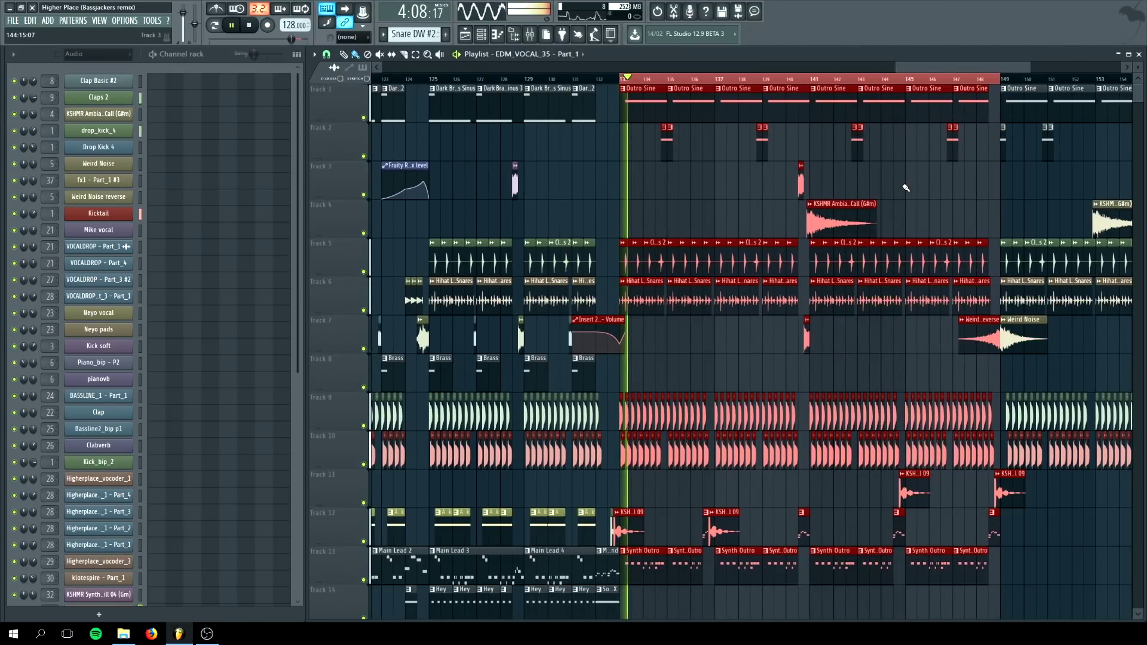
- Review the outro's drum, Synth Outro, Hey and effect clips down to track 22 during playback, and stop it
scroll(804, 211, down, 3)
scroll(863, 371, up, 1)
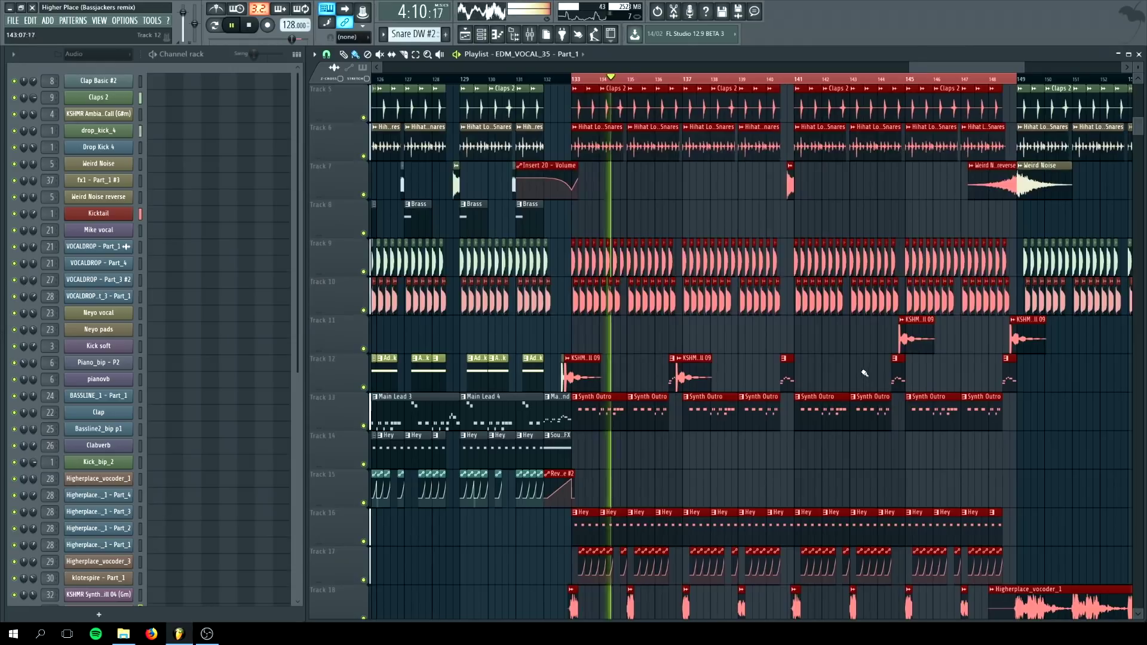
scroll(863, 371, down, 3)
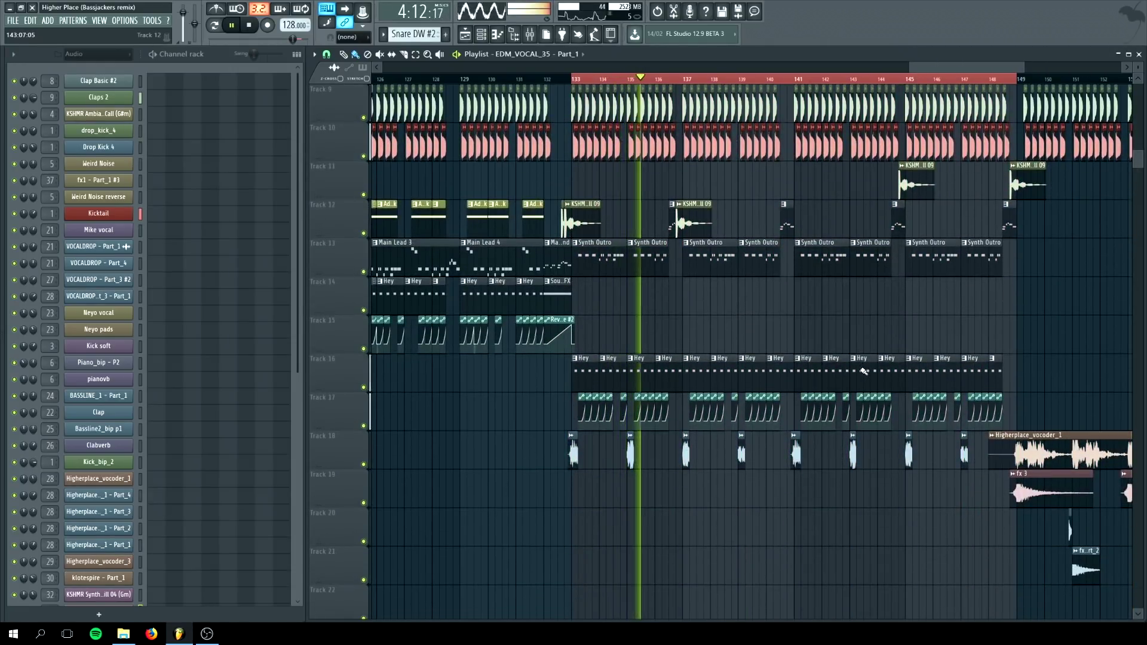
scroll(864, 371, up, 3)
scroll(864, 371, up, 1)
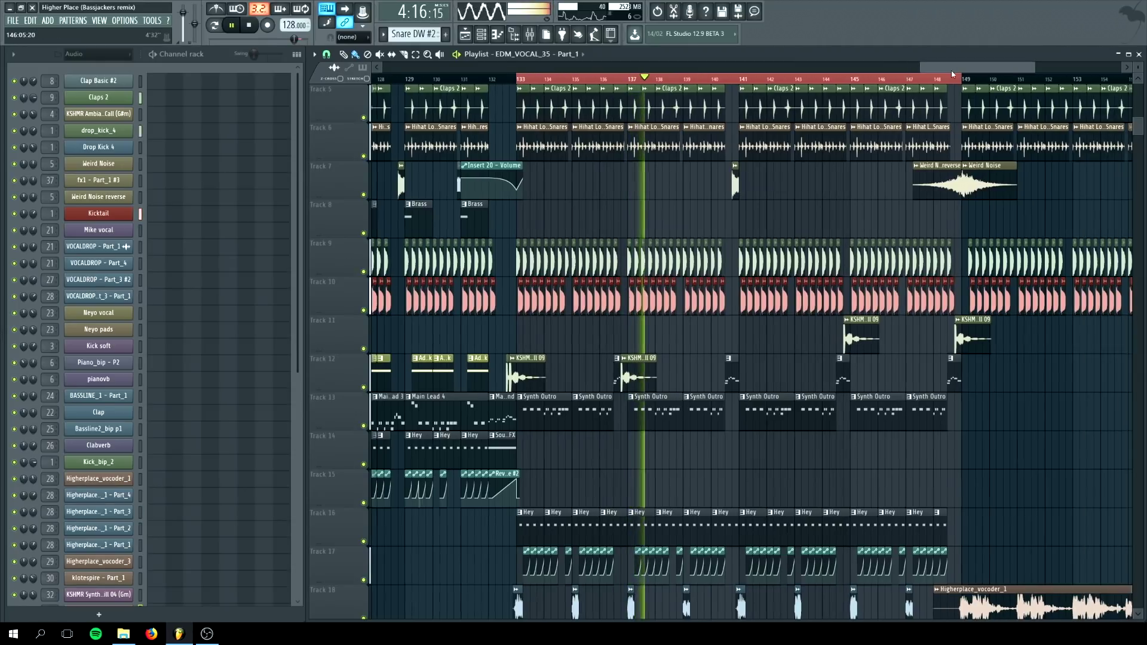
key(space)
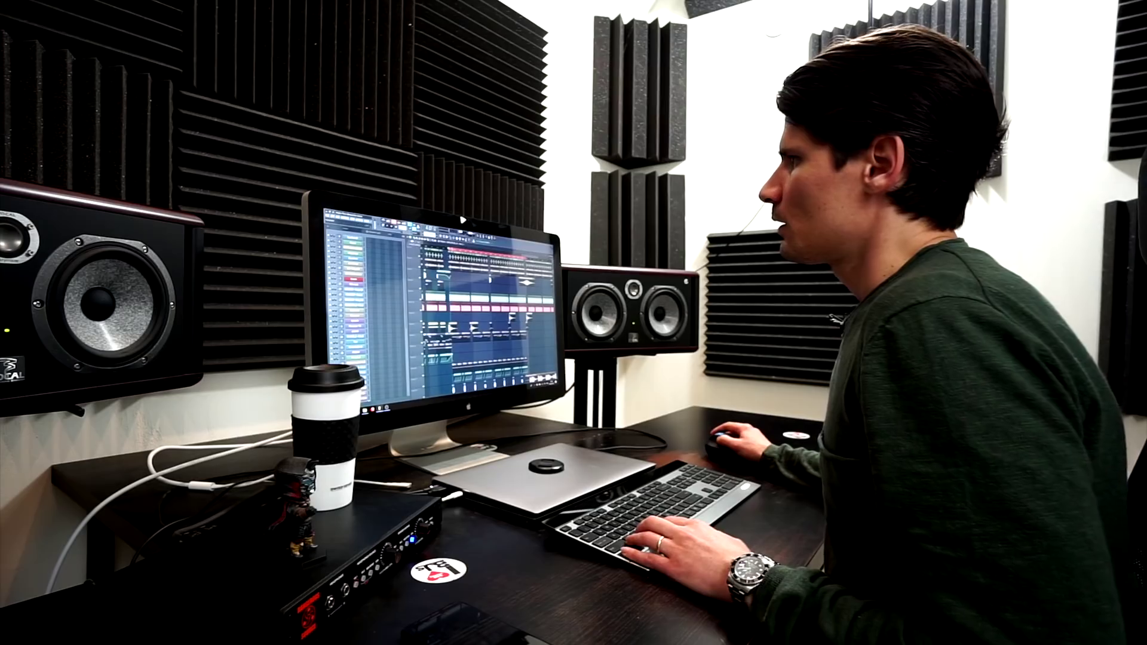